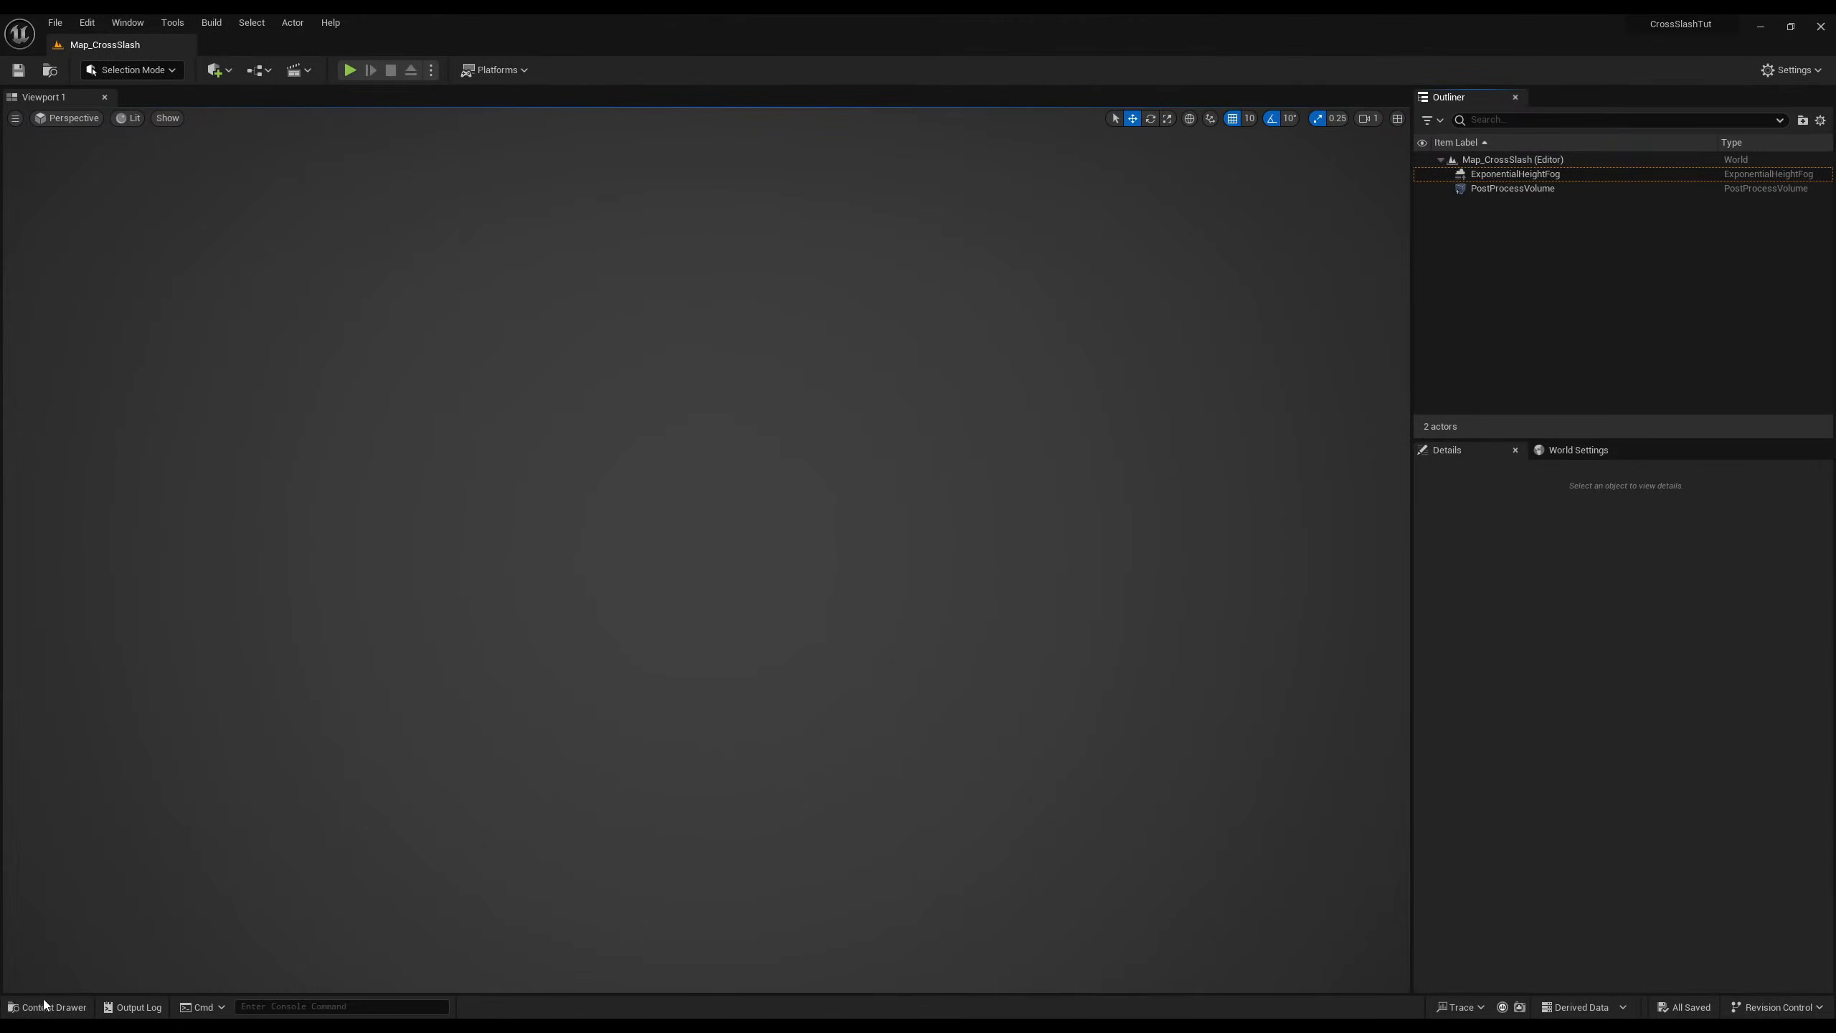
- Create a Niagara system named NE_CrossSlash in the Particles/NE_Systems folder and open it for editing
{"action": "left_click", "coordinate": [50, 1005]}
{"action": "left_click", "coordinate": [92, 854]}
{"action": "right_click", "coordinate": [498, 795]}
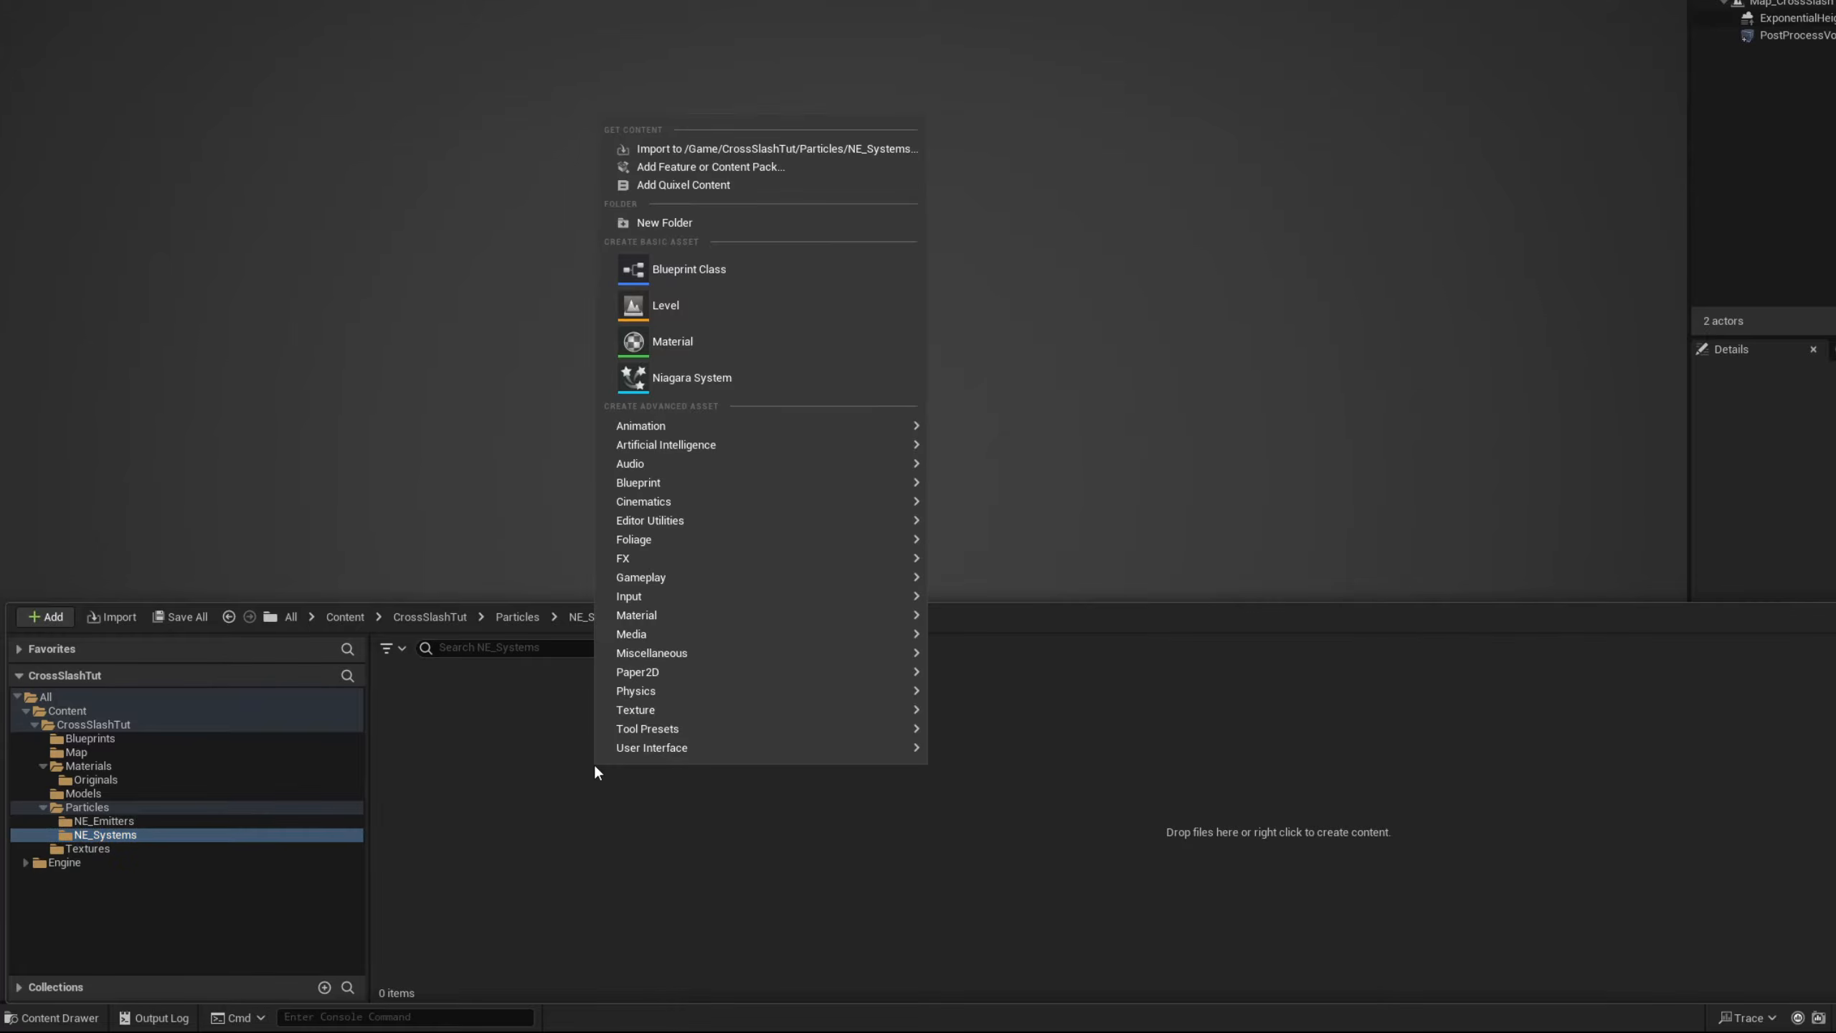
{"action": "mouse_move", "coordinate": [728, 632]}
{"action": "left_click", "coordinate": [1025, 608]}
{"action": "double_click", "coordinate": [1014, 434]}
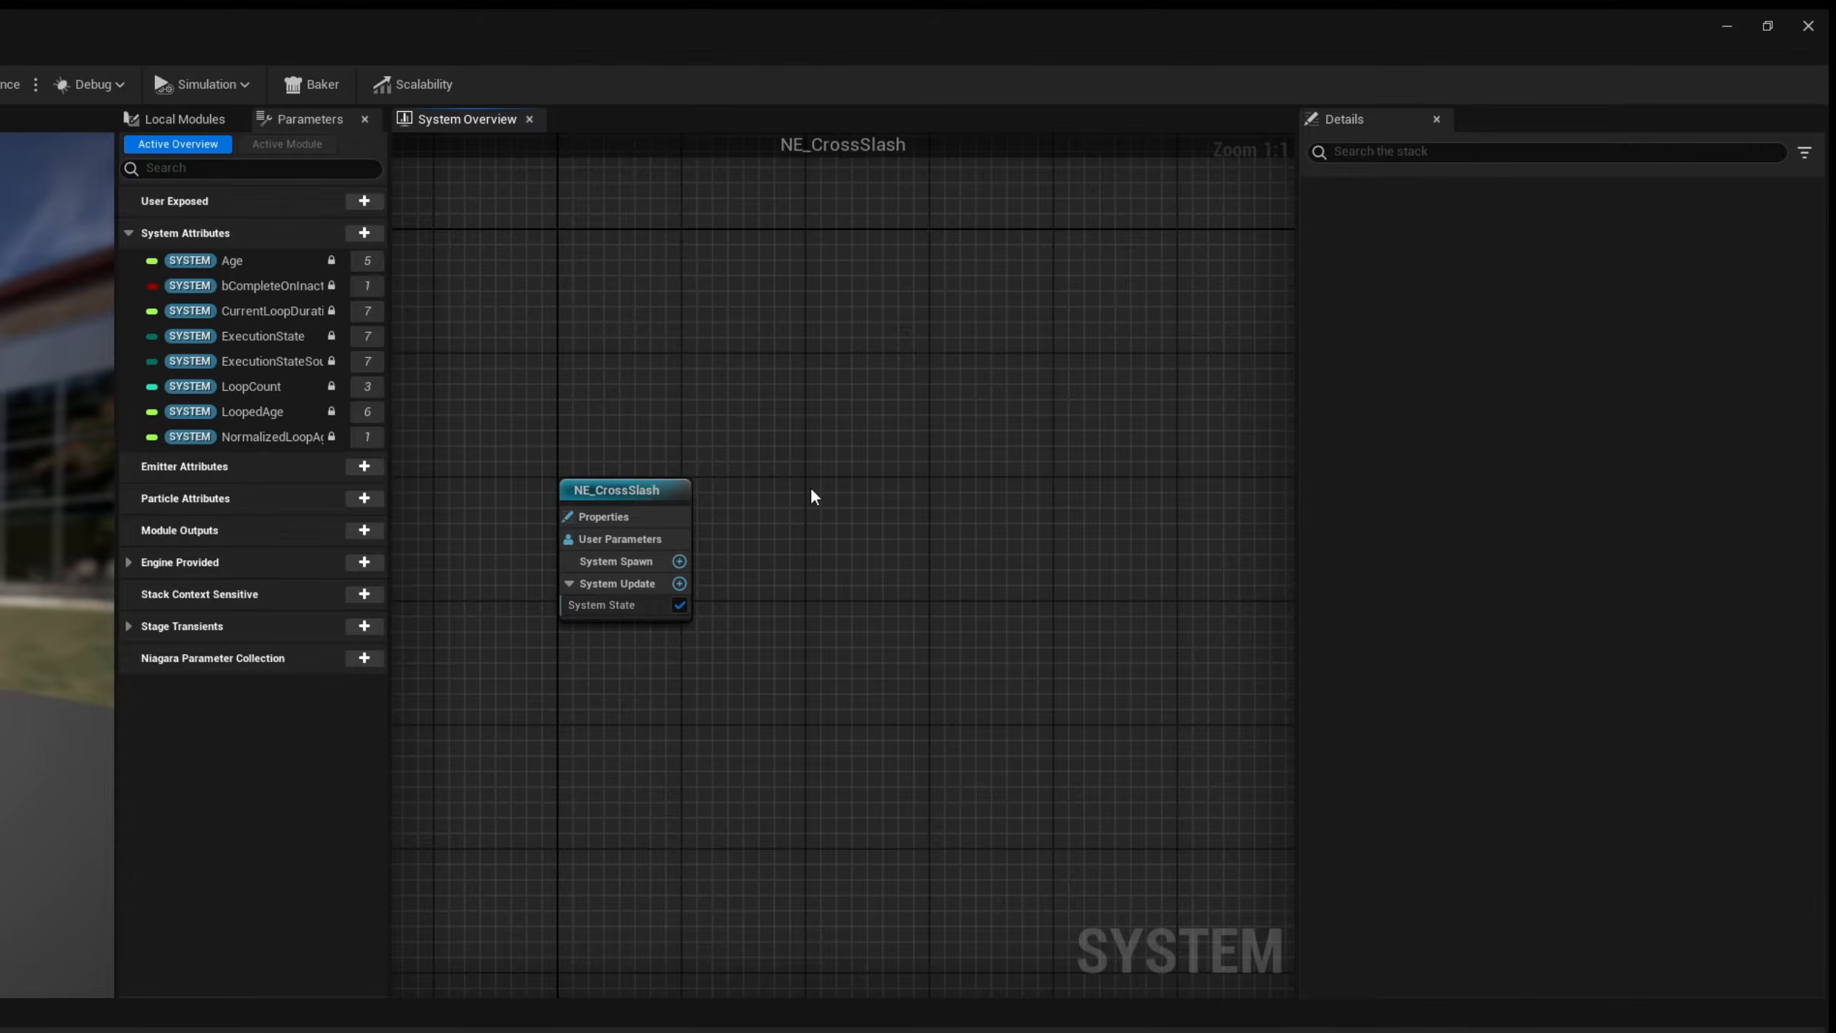
- Add an emitter from the Empty template to the system graph and rename it Slash01
{"action": "right_click", "coordinate": [810, 487]}
{"action": "left_click", "coordinate": [847, 526]}
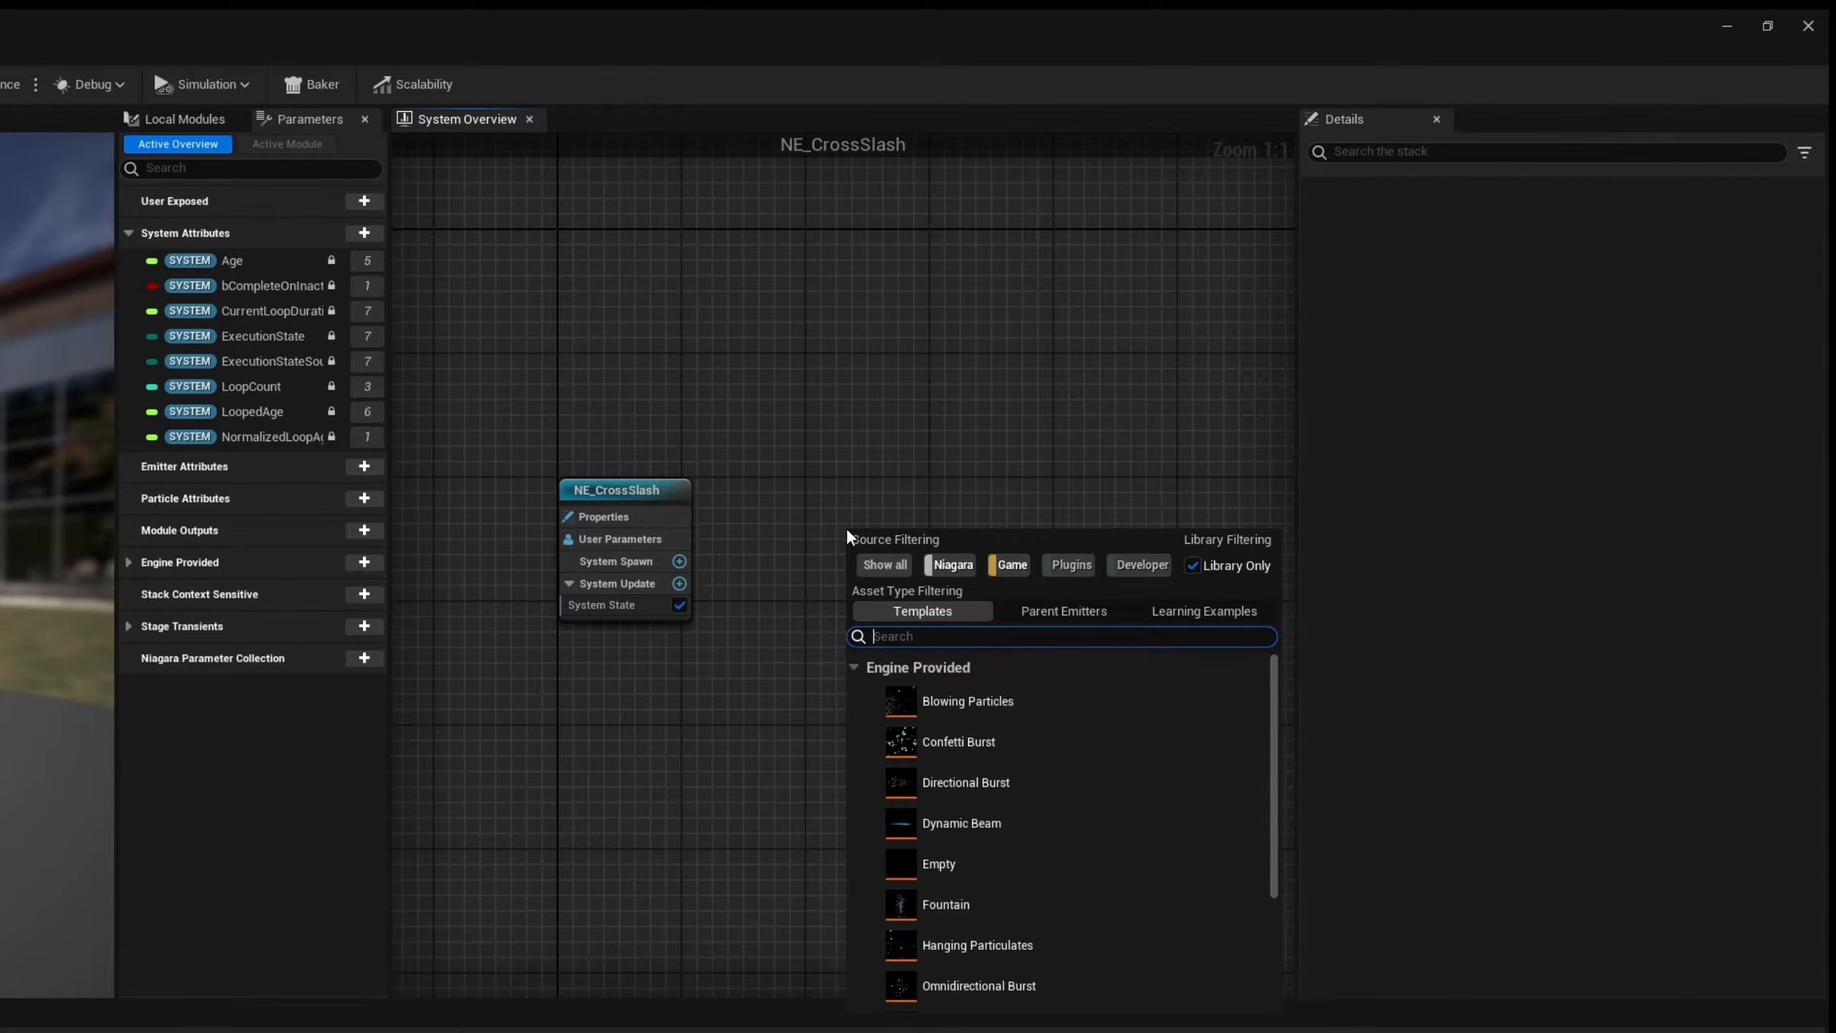
{"action": "double_click", "coordinate": [938, 864]}
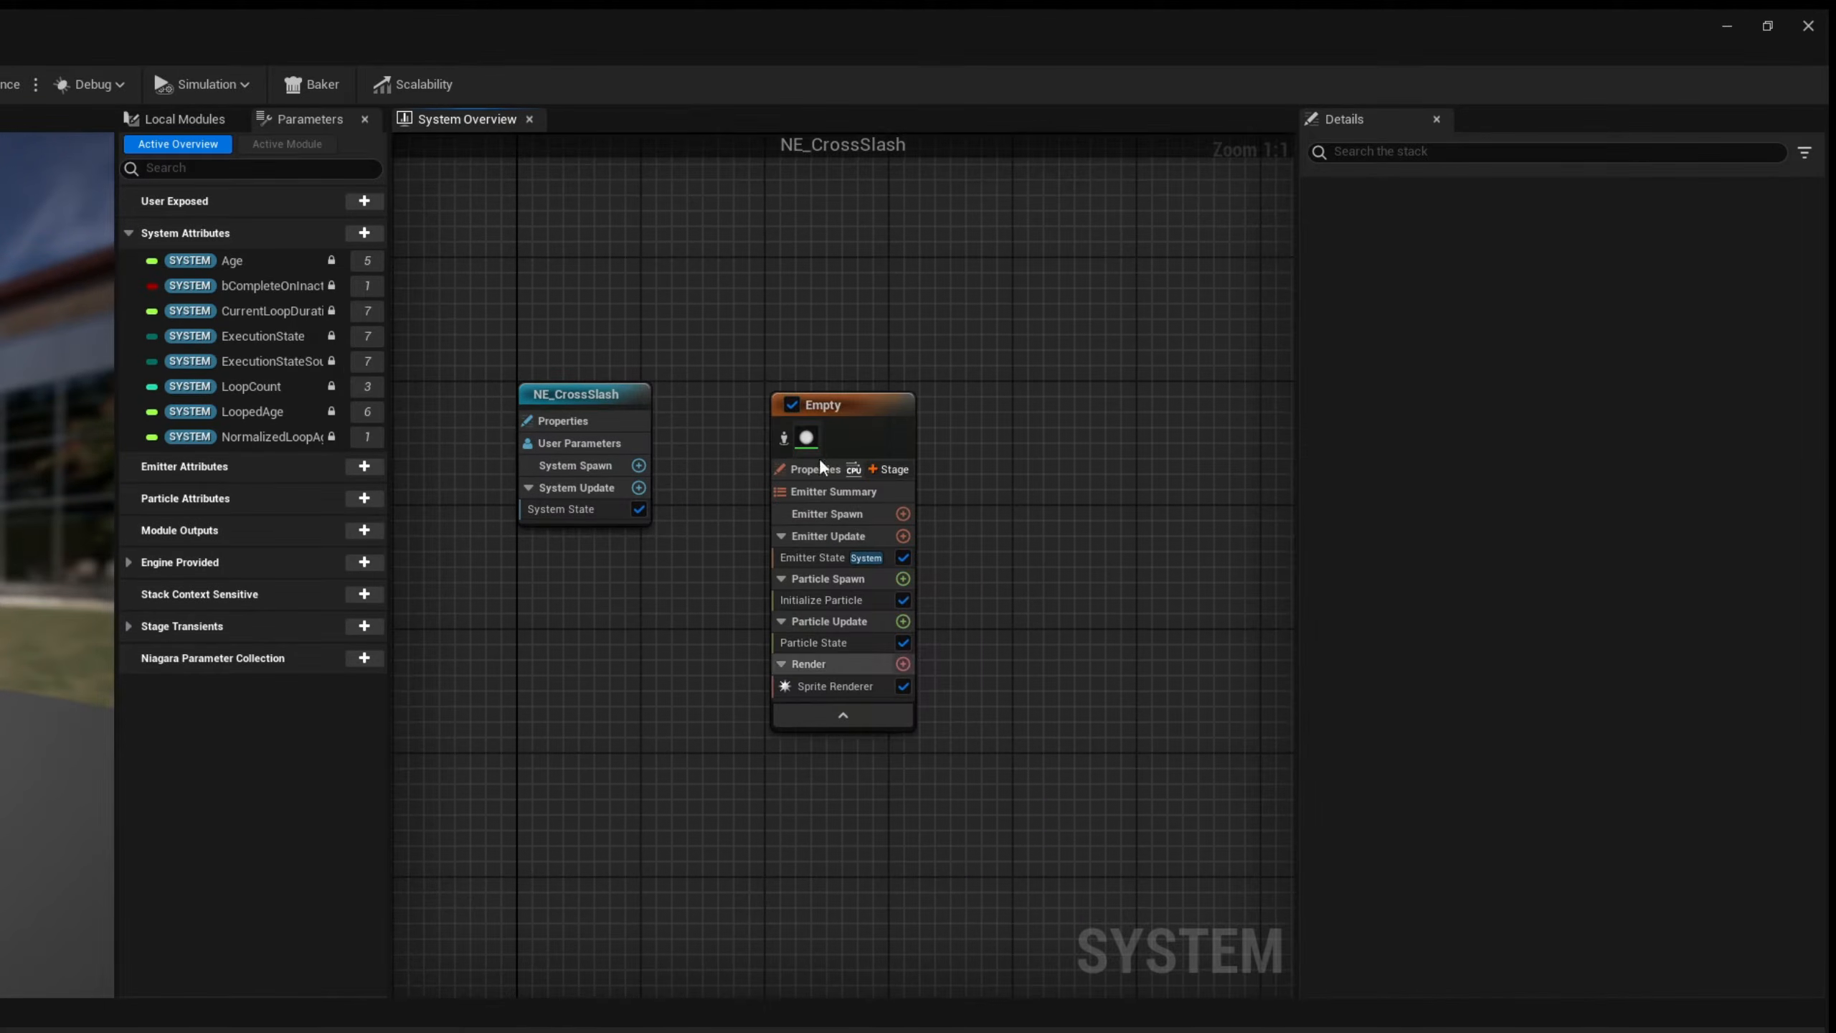
{"action": "left_click", "coordinate": [827, 408]}
{"action": "left_click", "coordinate": [828, 408]}
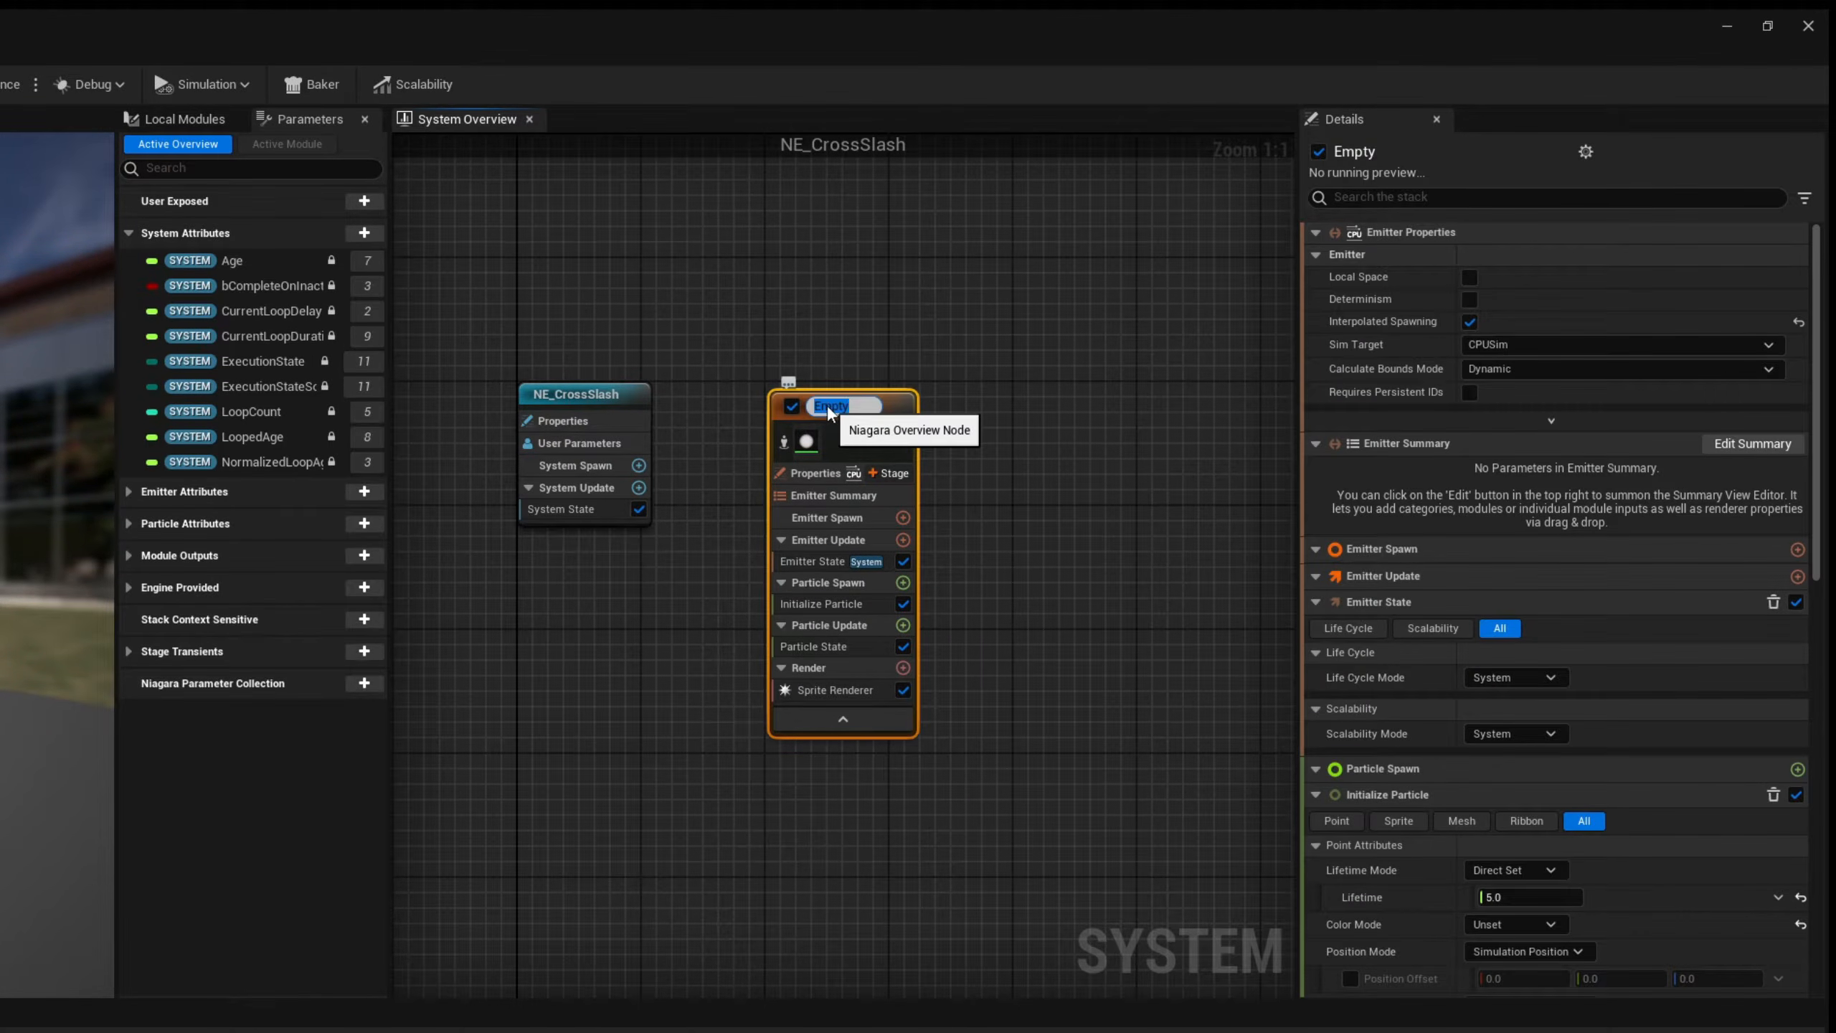
{"action": "type", "text": "Slash01"}
{"action": "key", "text": "Return"}
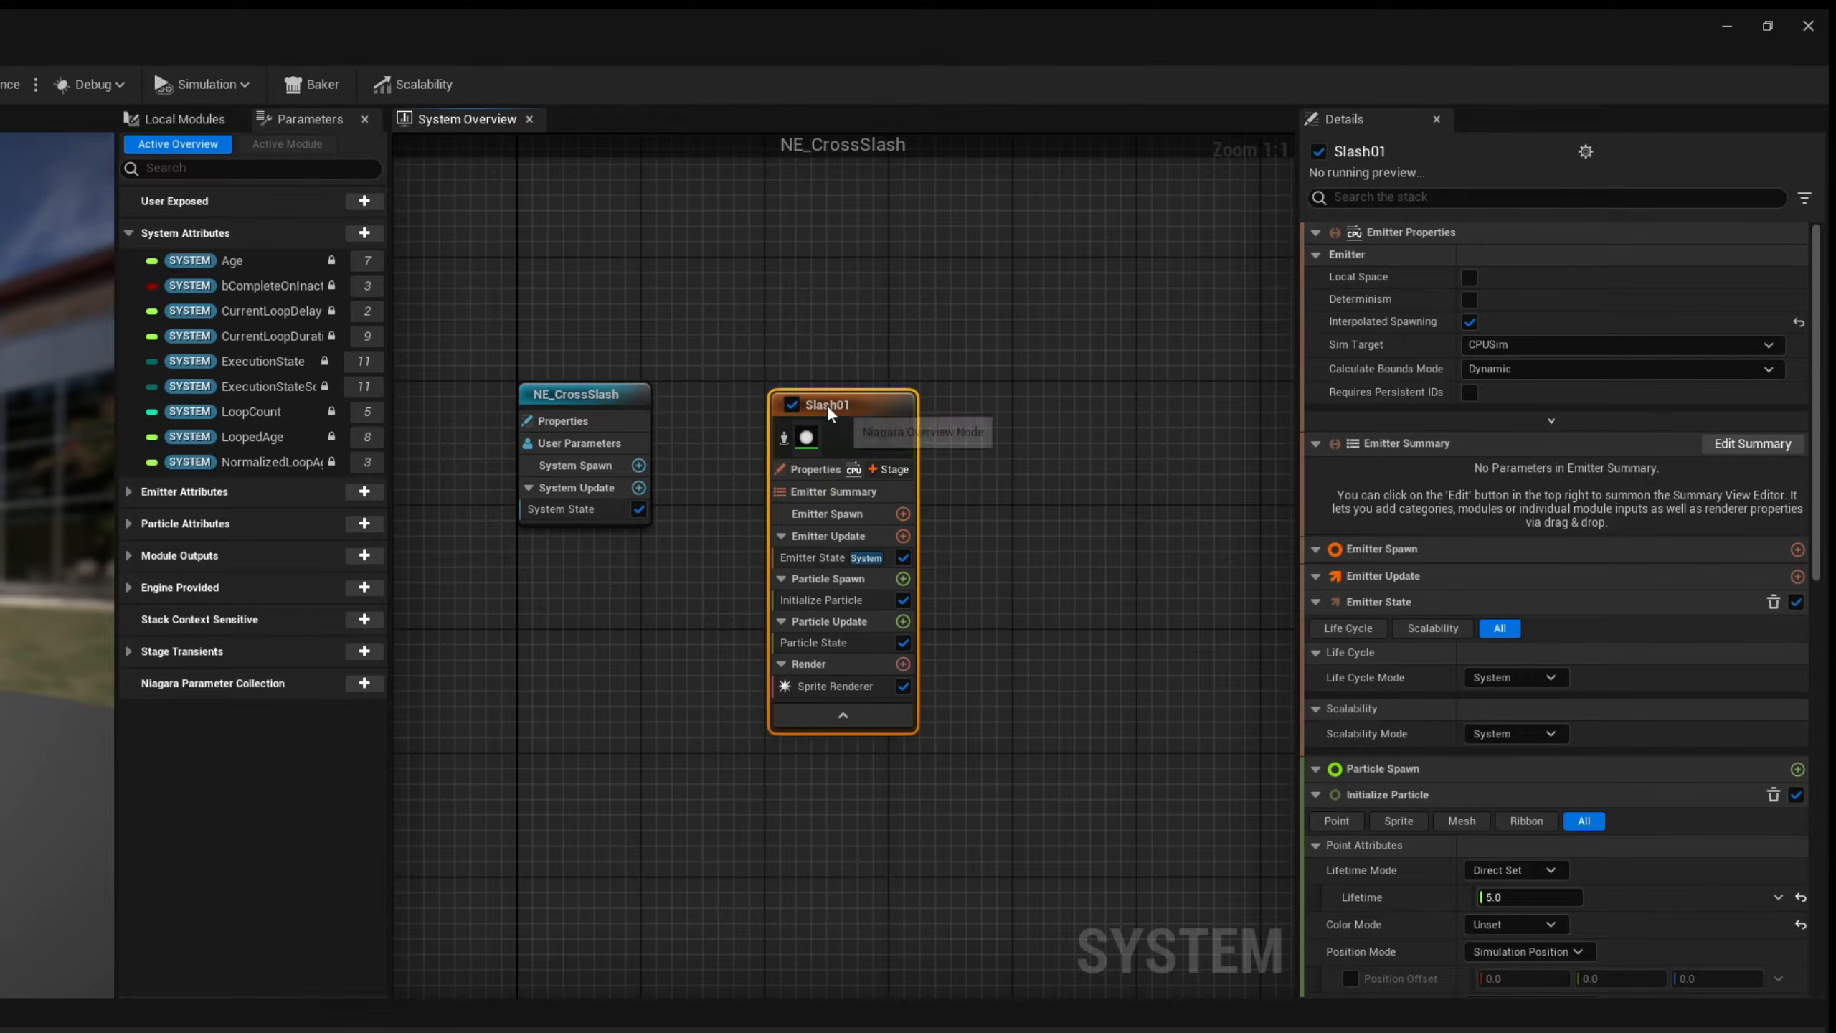
- Replace the Slash01 emitter's Sprite Renderer with a Mesh Renderer
{"action": "left_click", "coordinate": [854, 685]}
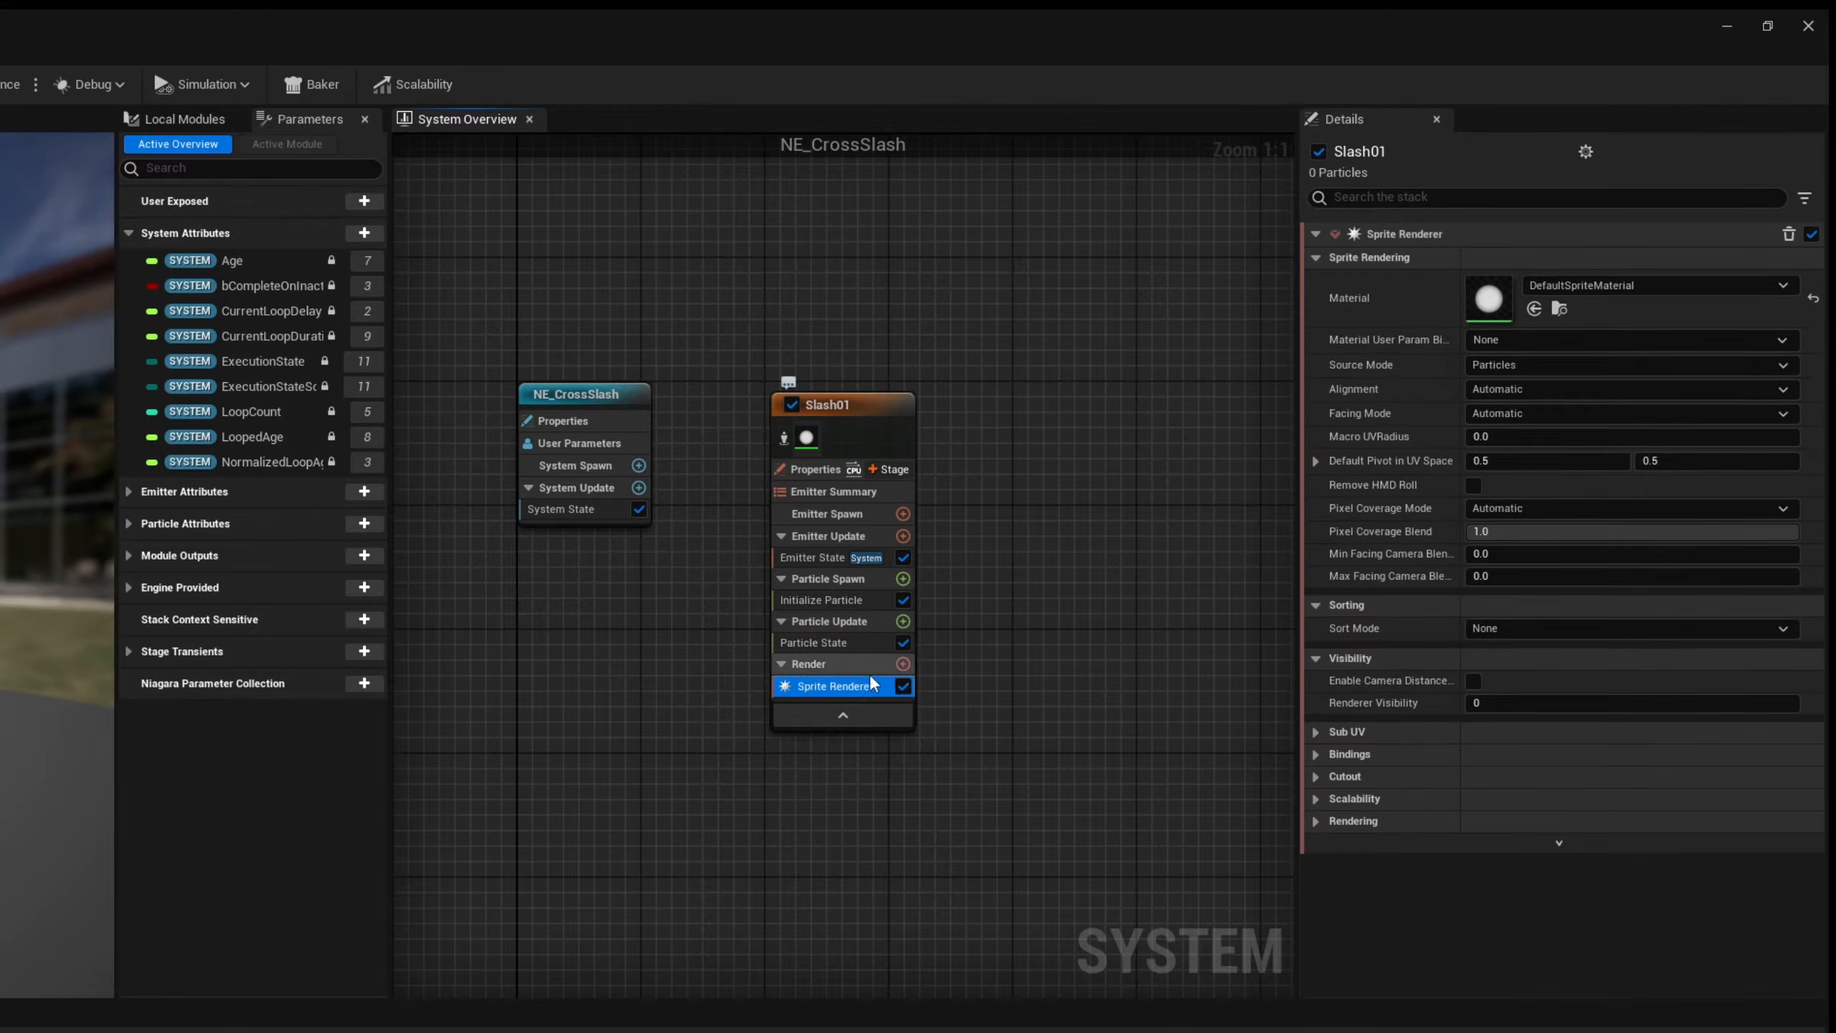
{"action": "key", "text": "Delete"}
{"action": "left_click", "coordinate": [906, 645]}
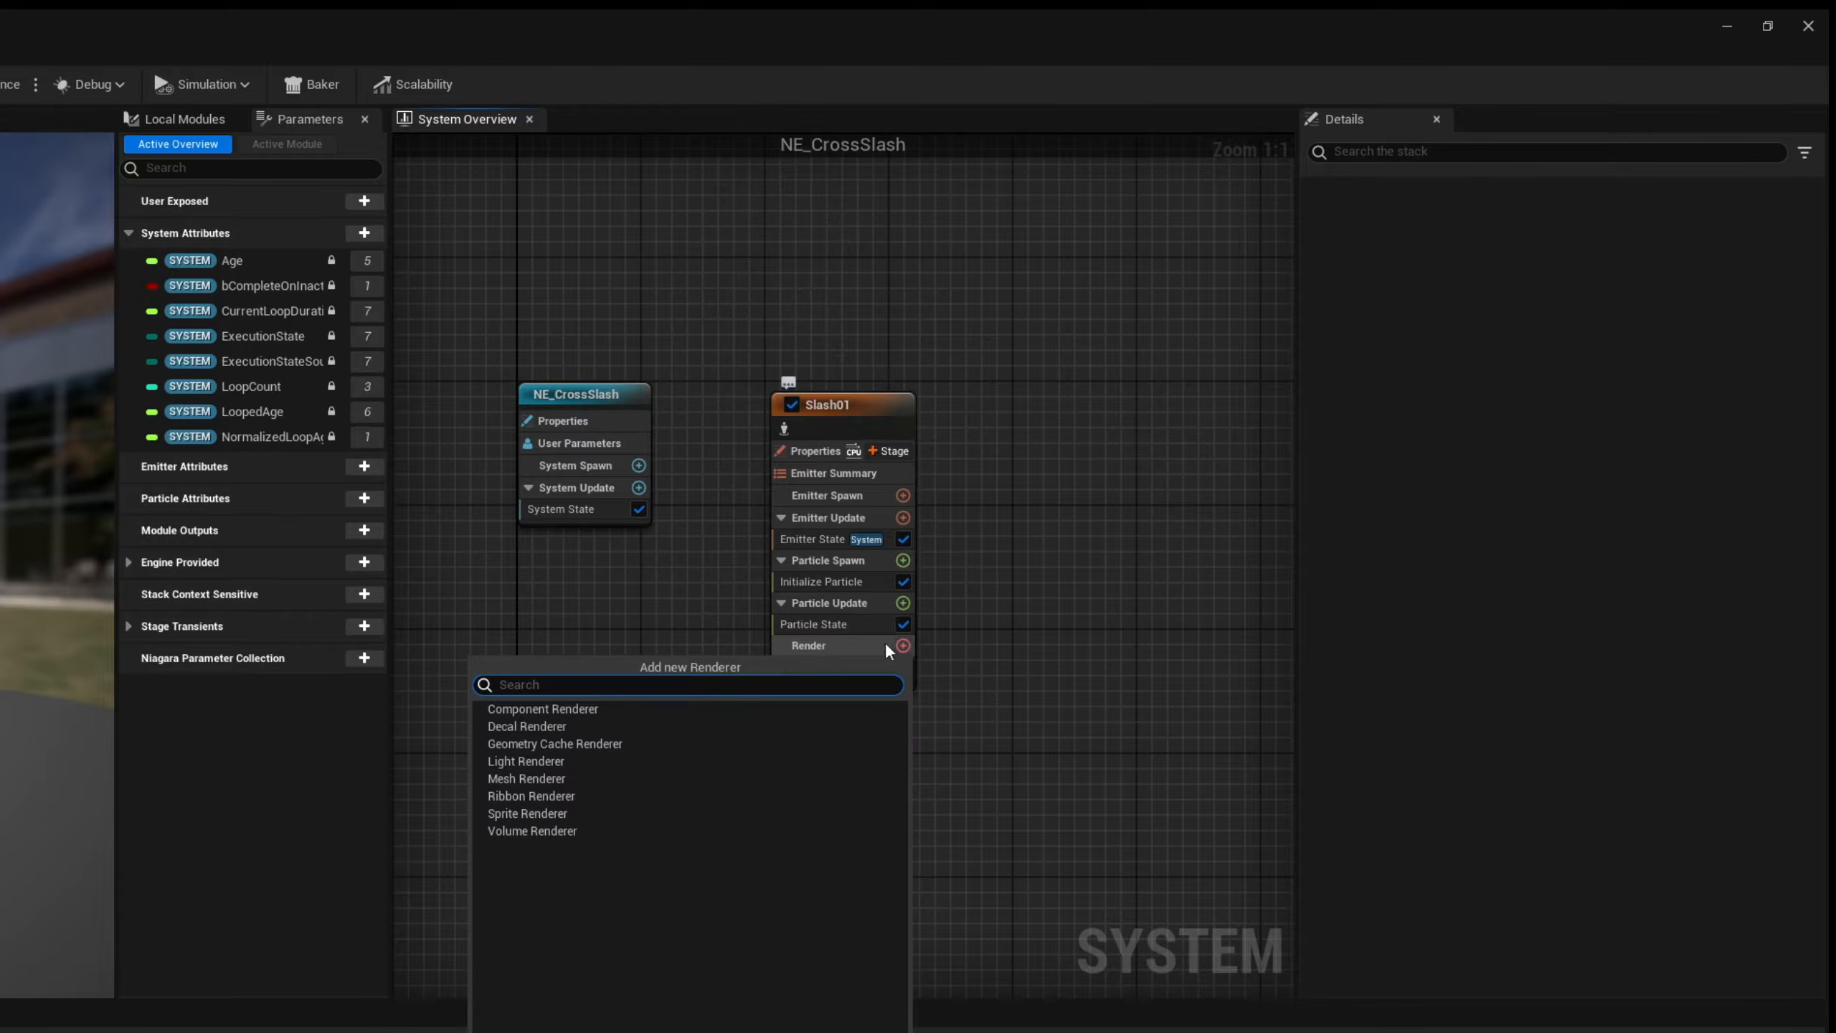
{"action": "type", "text": "mesh"}
{"action": "key", "text": "Return"}
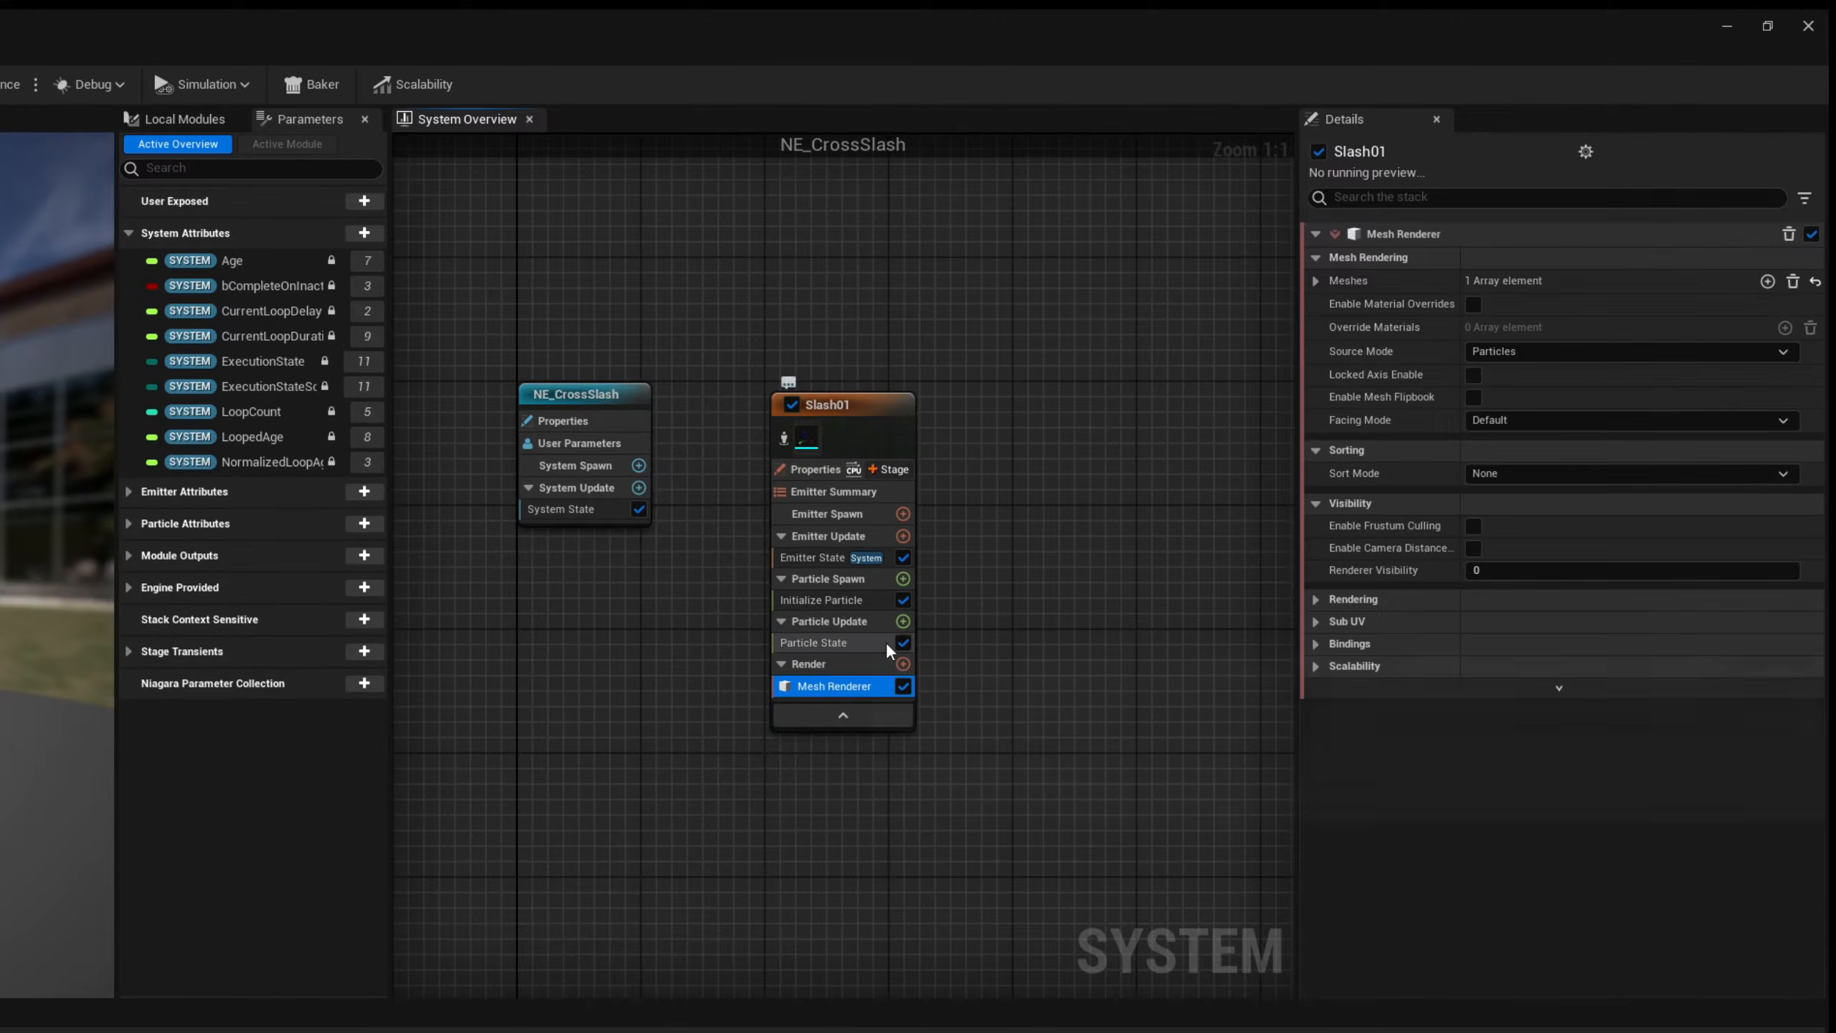
- Assign the Cube static mesh to the first mesh entry of the Mesh Renderer
{"action": "left_click", "coordinate": [1342, 281]}
{"action": "left_click", "coordinate": [1590, 309]}
{"action": "type", "text": "cub"}
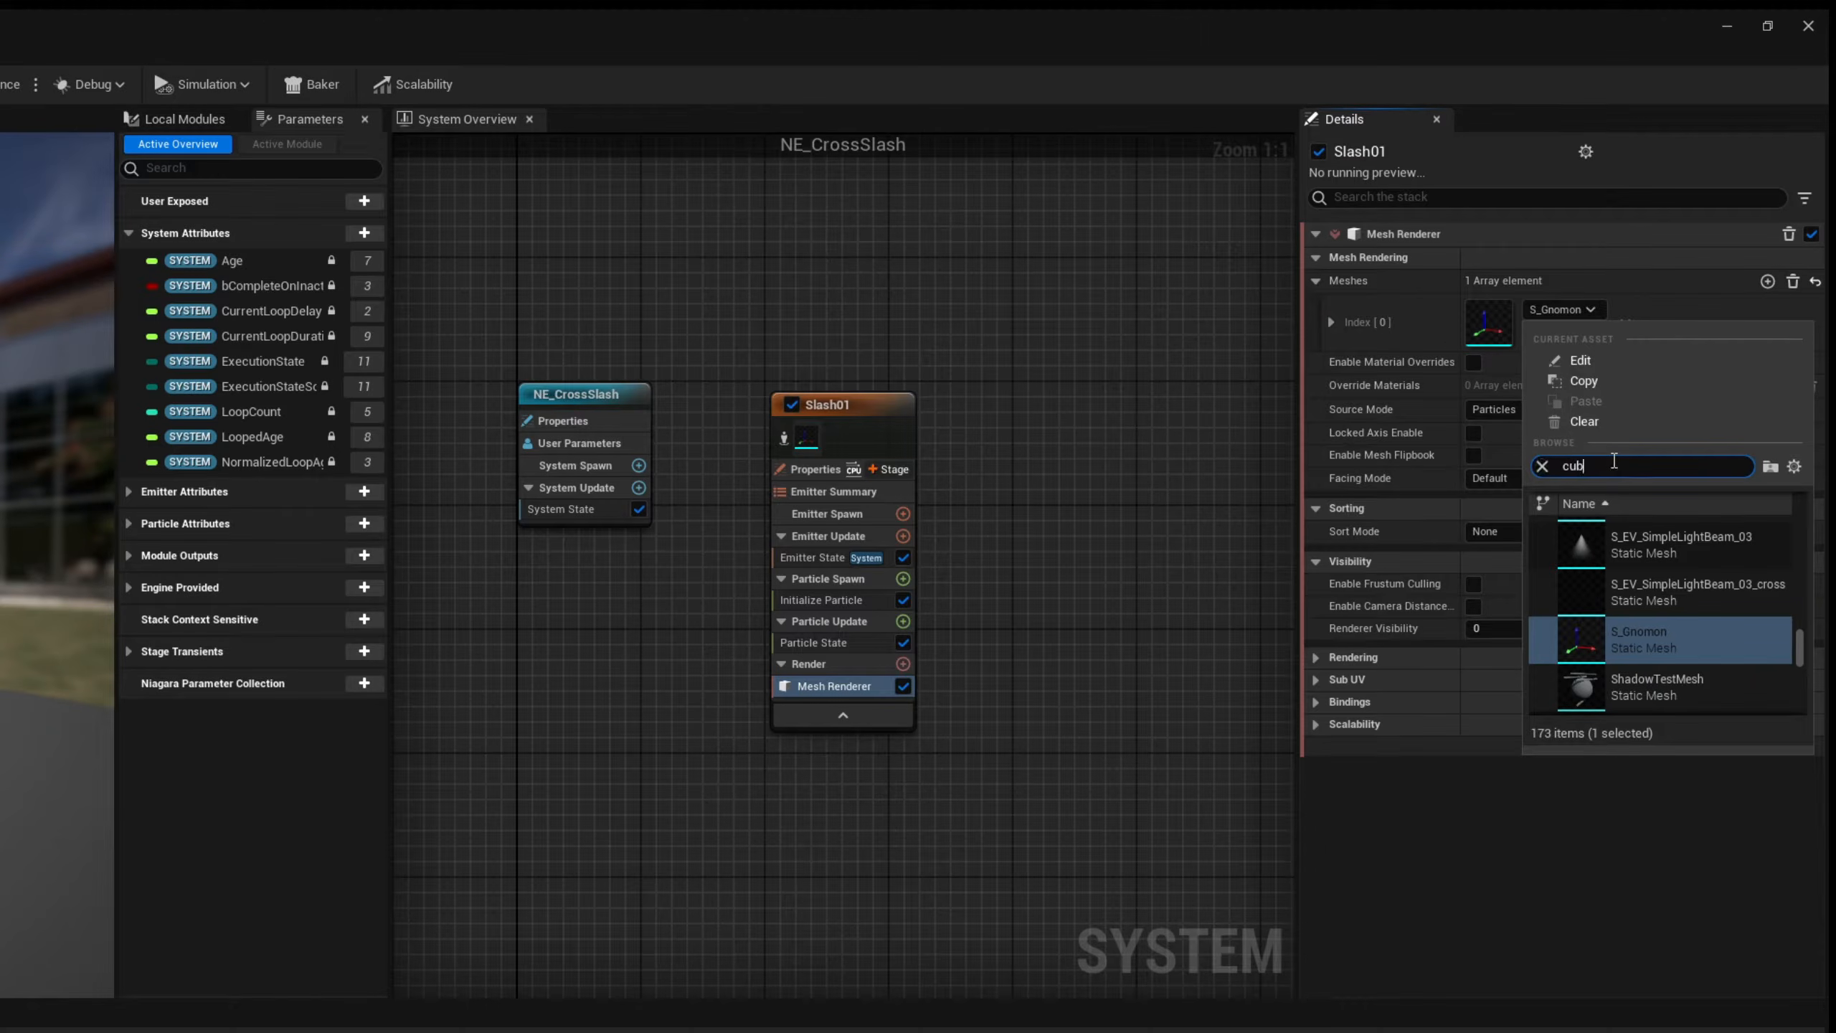
{"action": "type", "text": "e"}
{"action": "left_click", "coordinate": [1710, 637]}
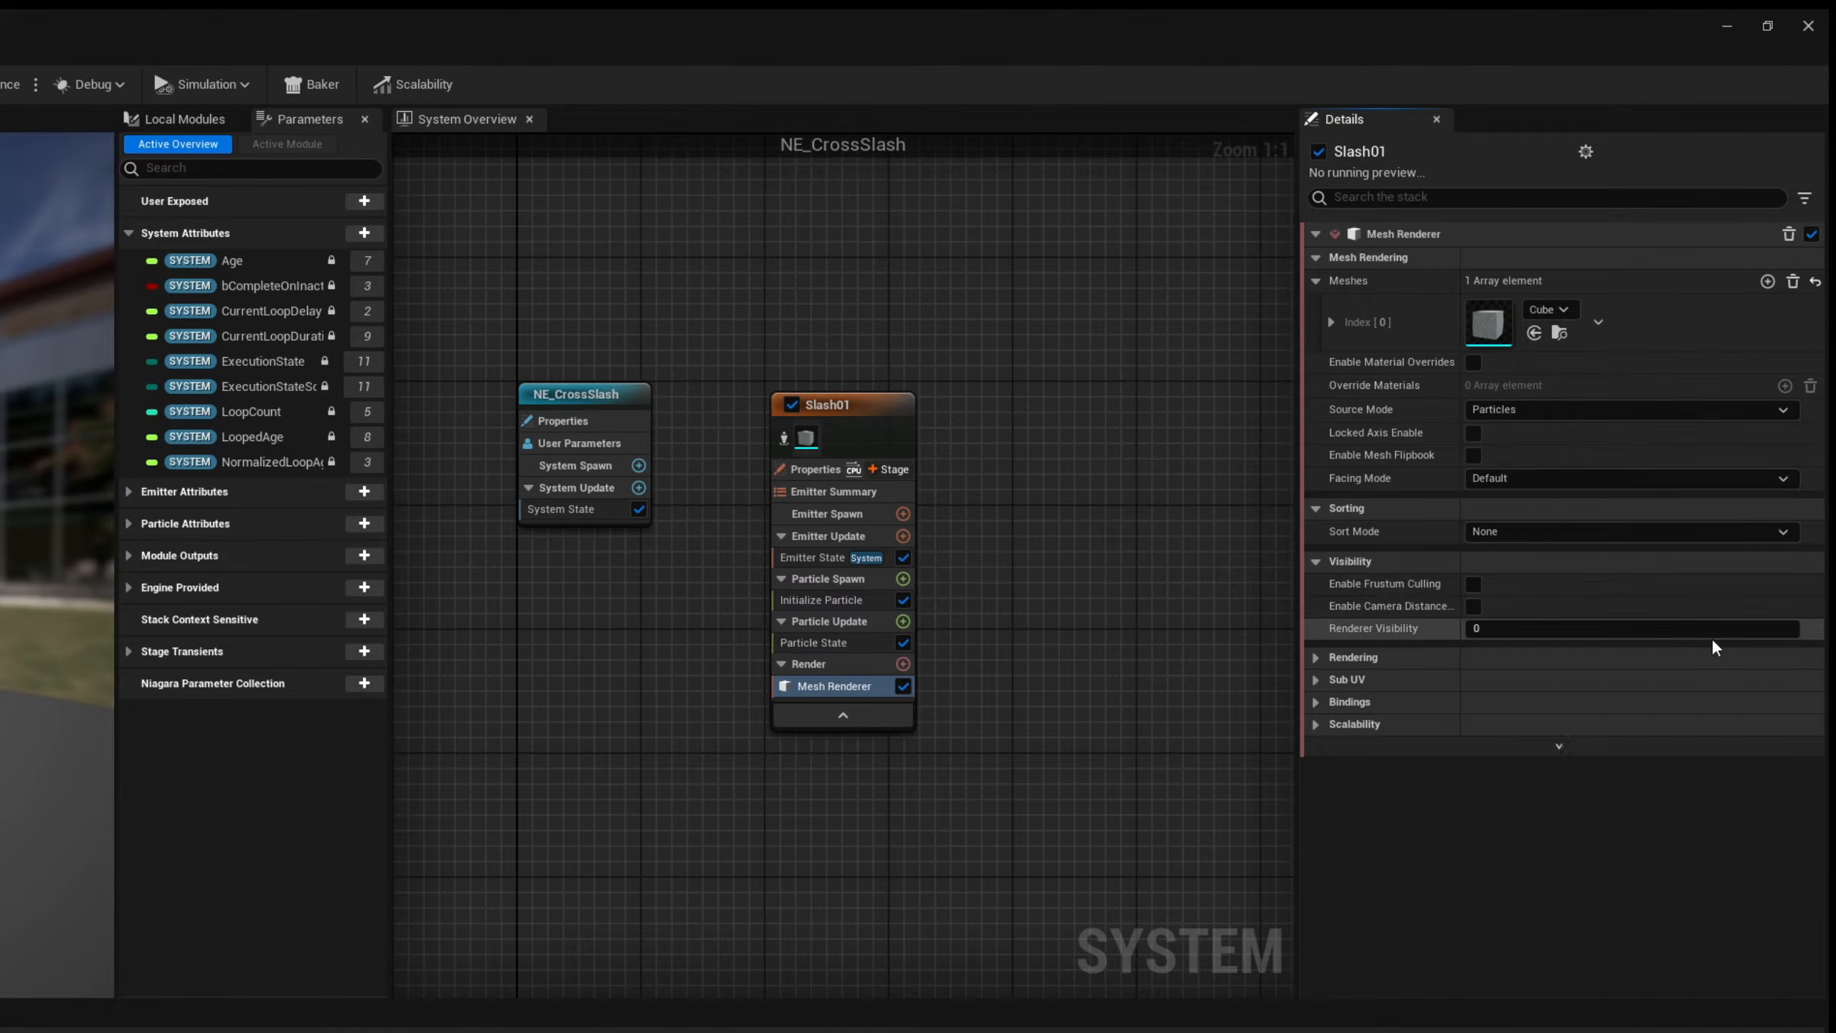
- Add a Spawn Burst Instantaneous module to the Emitter Update group of Slash01
{"action": "left_click", "coordinate": [902, 536]}
{"action": "type", "text": "bur"}
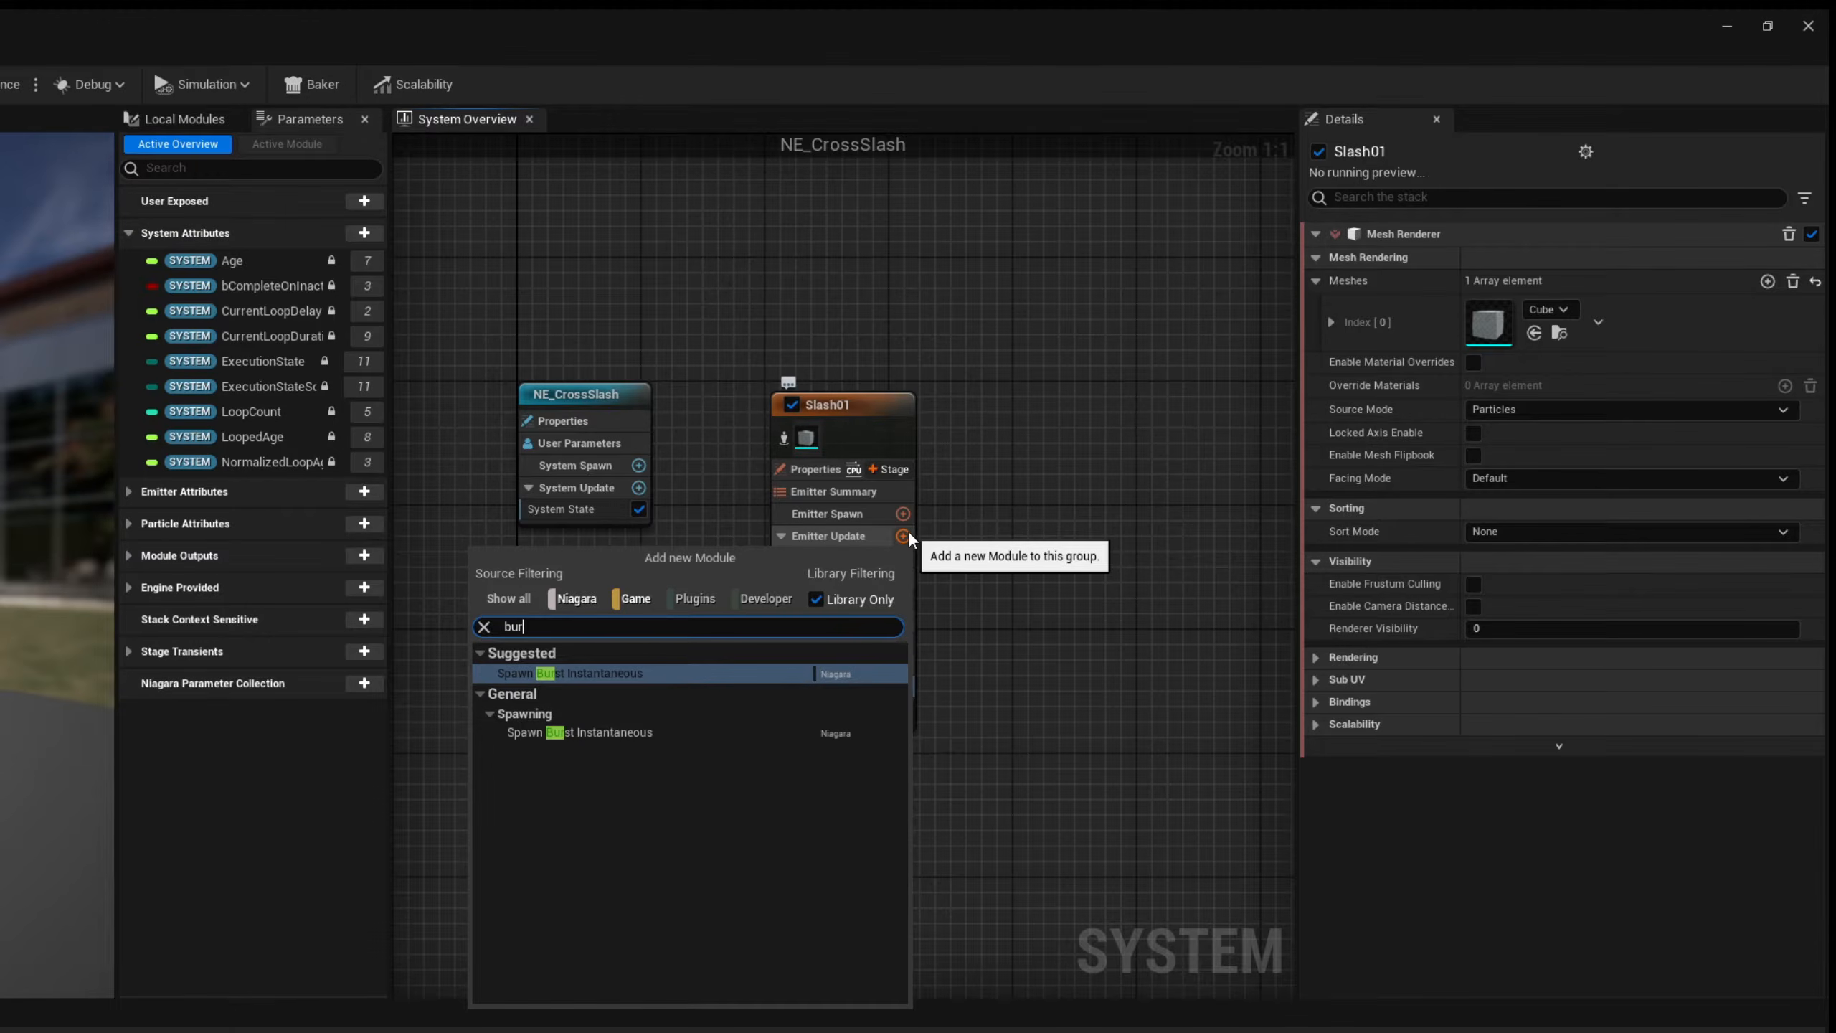
{"action": "key", "text": "Return"}
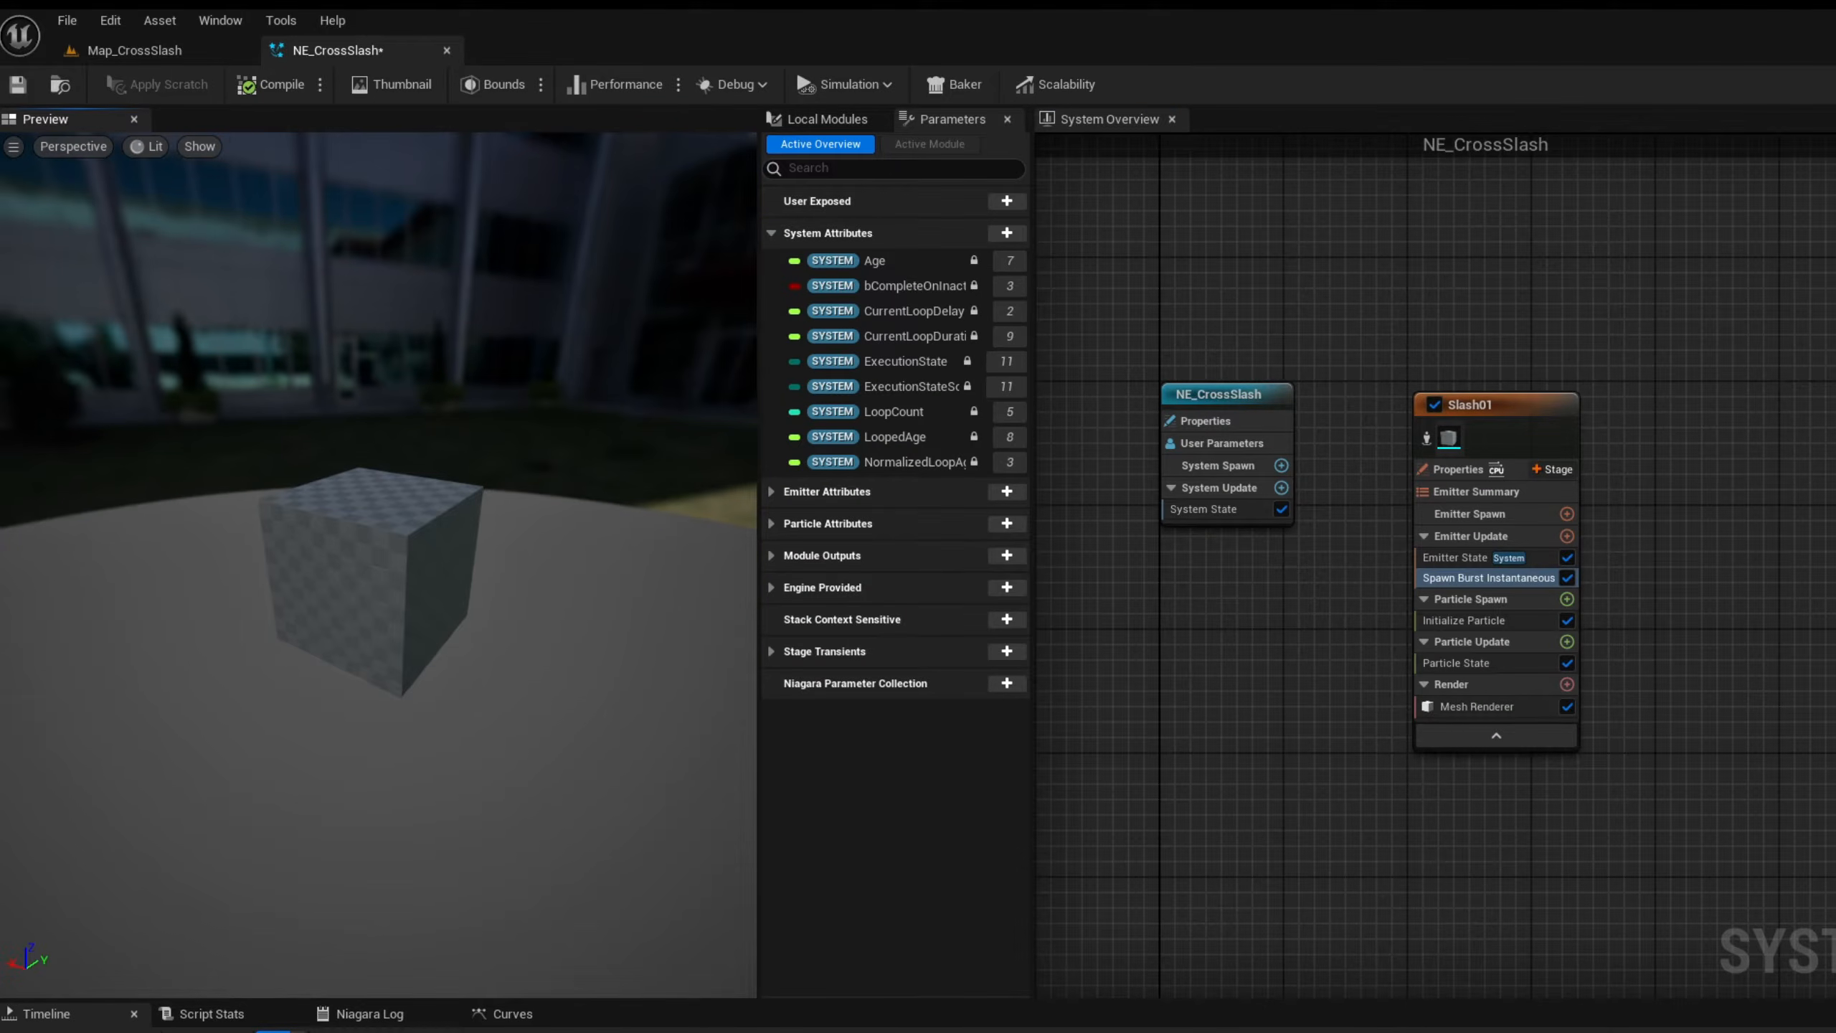
{"action": "left_click_drag", "start_coordinate": [629, 524], "coordinate": [639, 524]}
{"action": "mouse_move", "coordinate": [383, 552]}
{"action": "left_mouse_down"}
{"action": "mouse_move", "coordinate": [469, 506]}
{"action": "mouse_move", "coordinate": [384, 552]}
{"action": "left_mouse_up"}
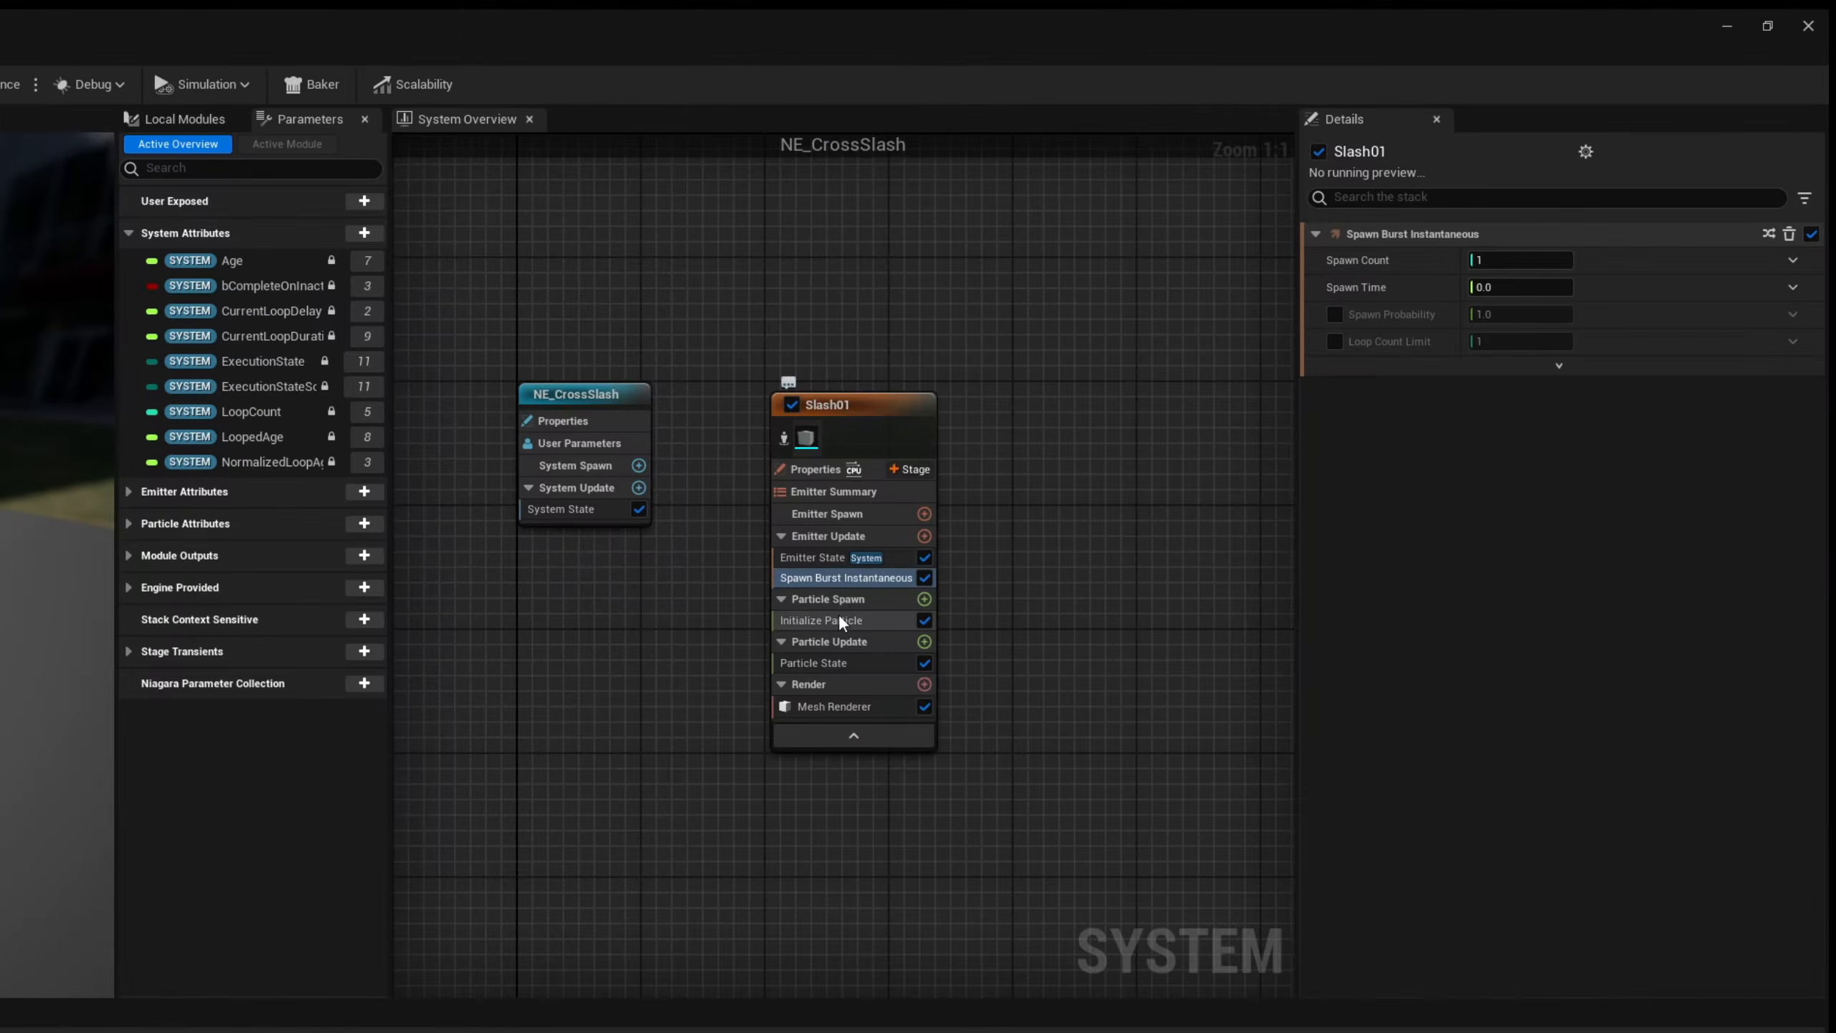
- Set the particle Lifetime in Initialize Particle to 0.45
{"action": "left_click", "coordinate": [1481, 619]}
{"action": "left_click", "coordinate": [1505, 337]}
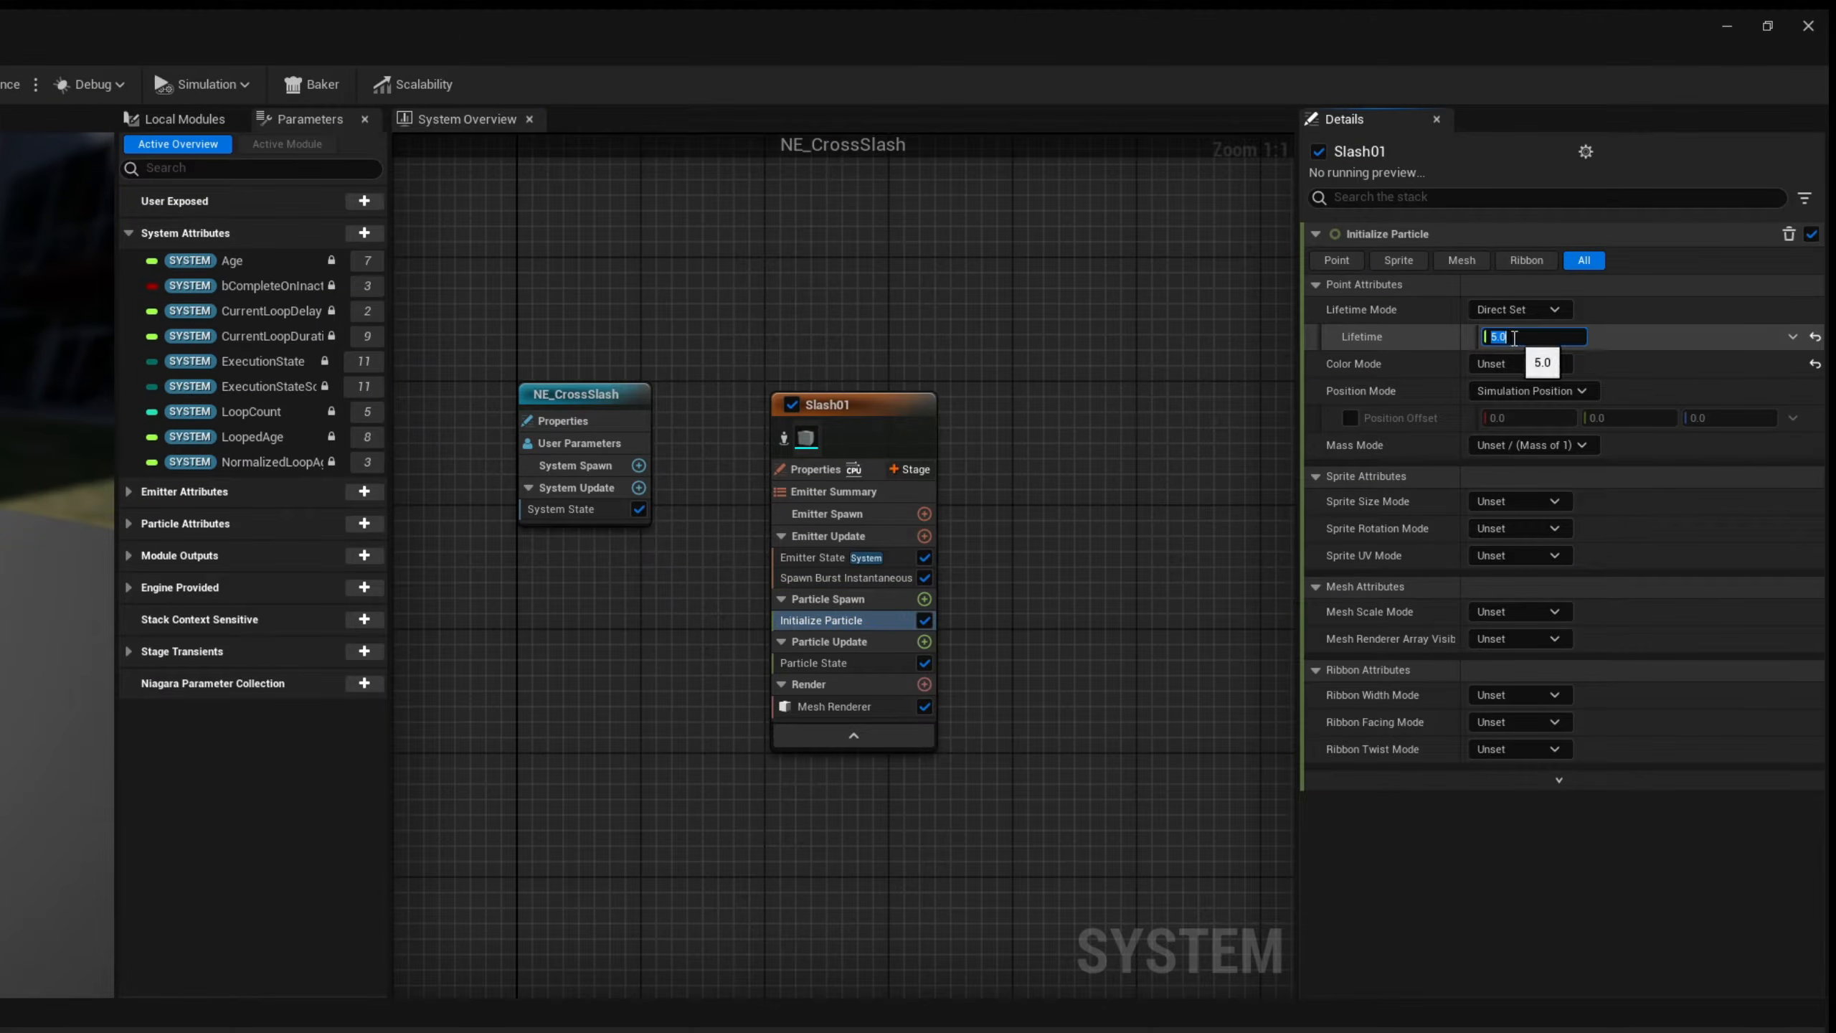
{"action": "type", "text": ".45"}
{"action": "key", "text": "Return"}
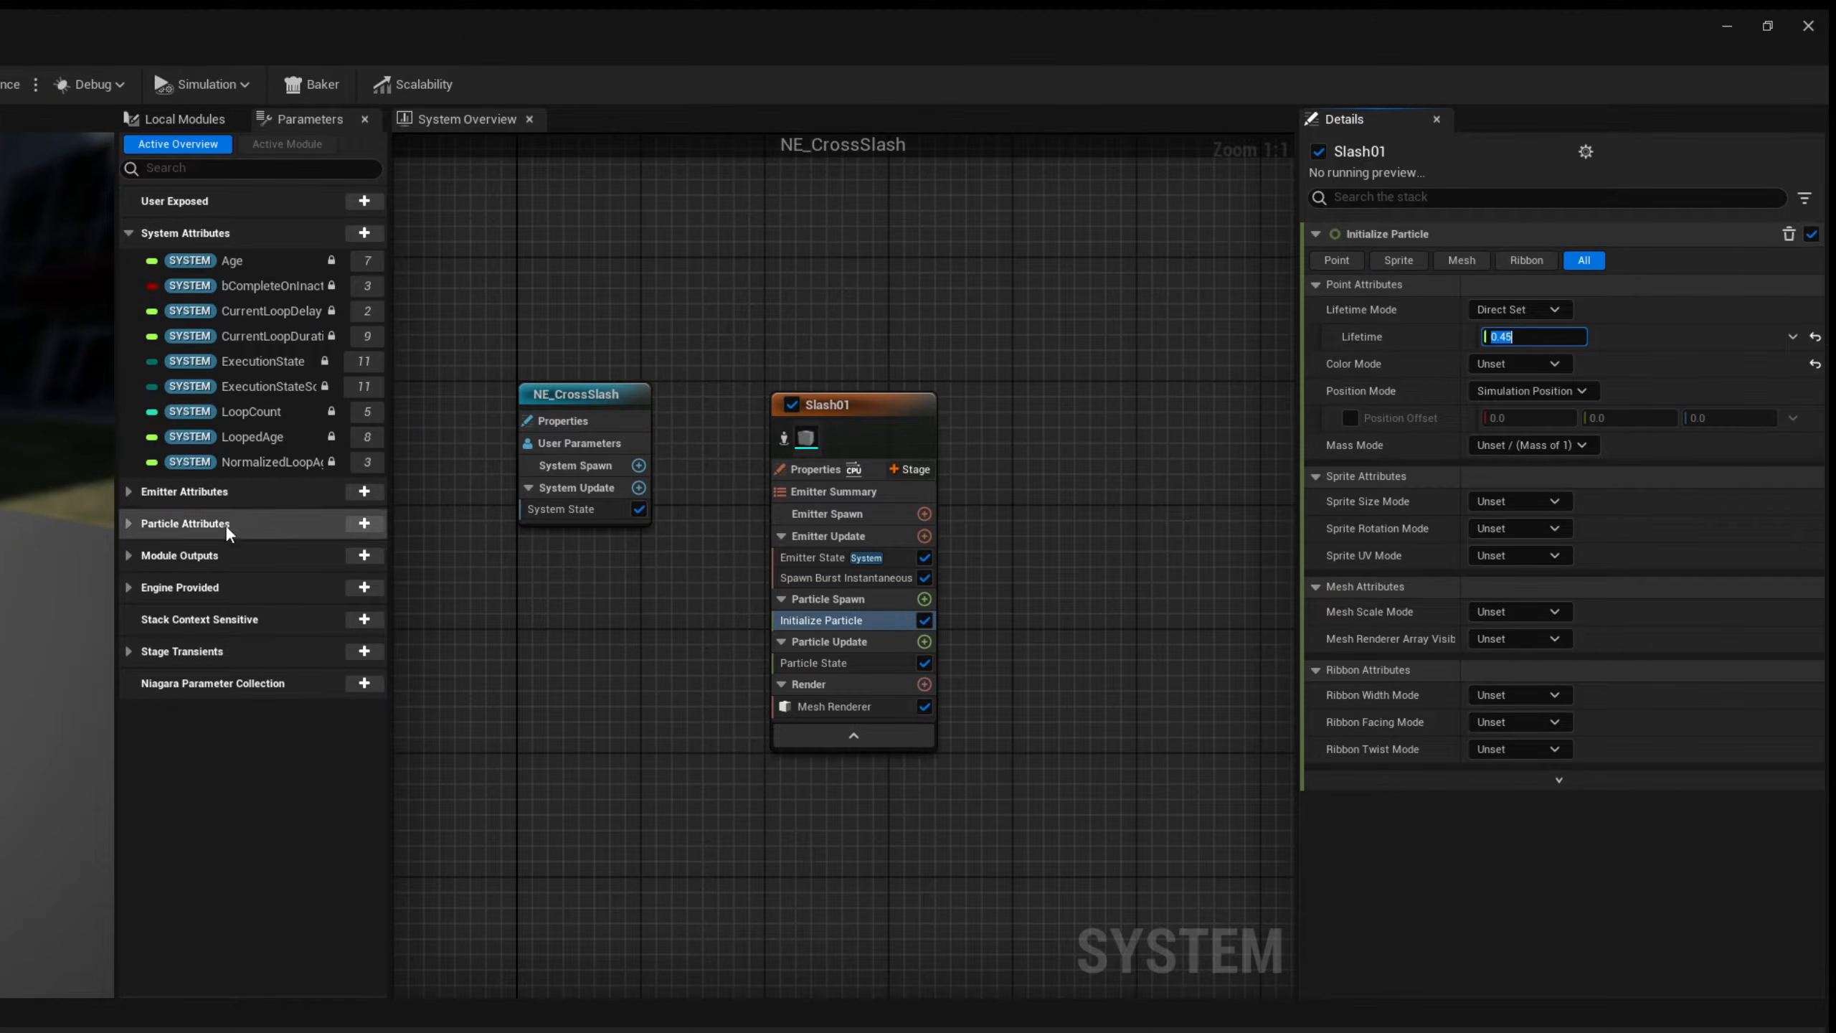
- Add the Particles Position attribute as a Set module at the start of Slash01's Particle Update group
{"action": "left_click", "coordinate": [129, 525]}
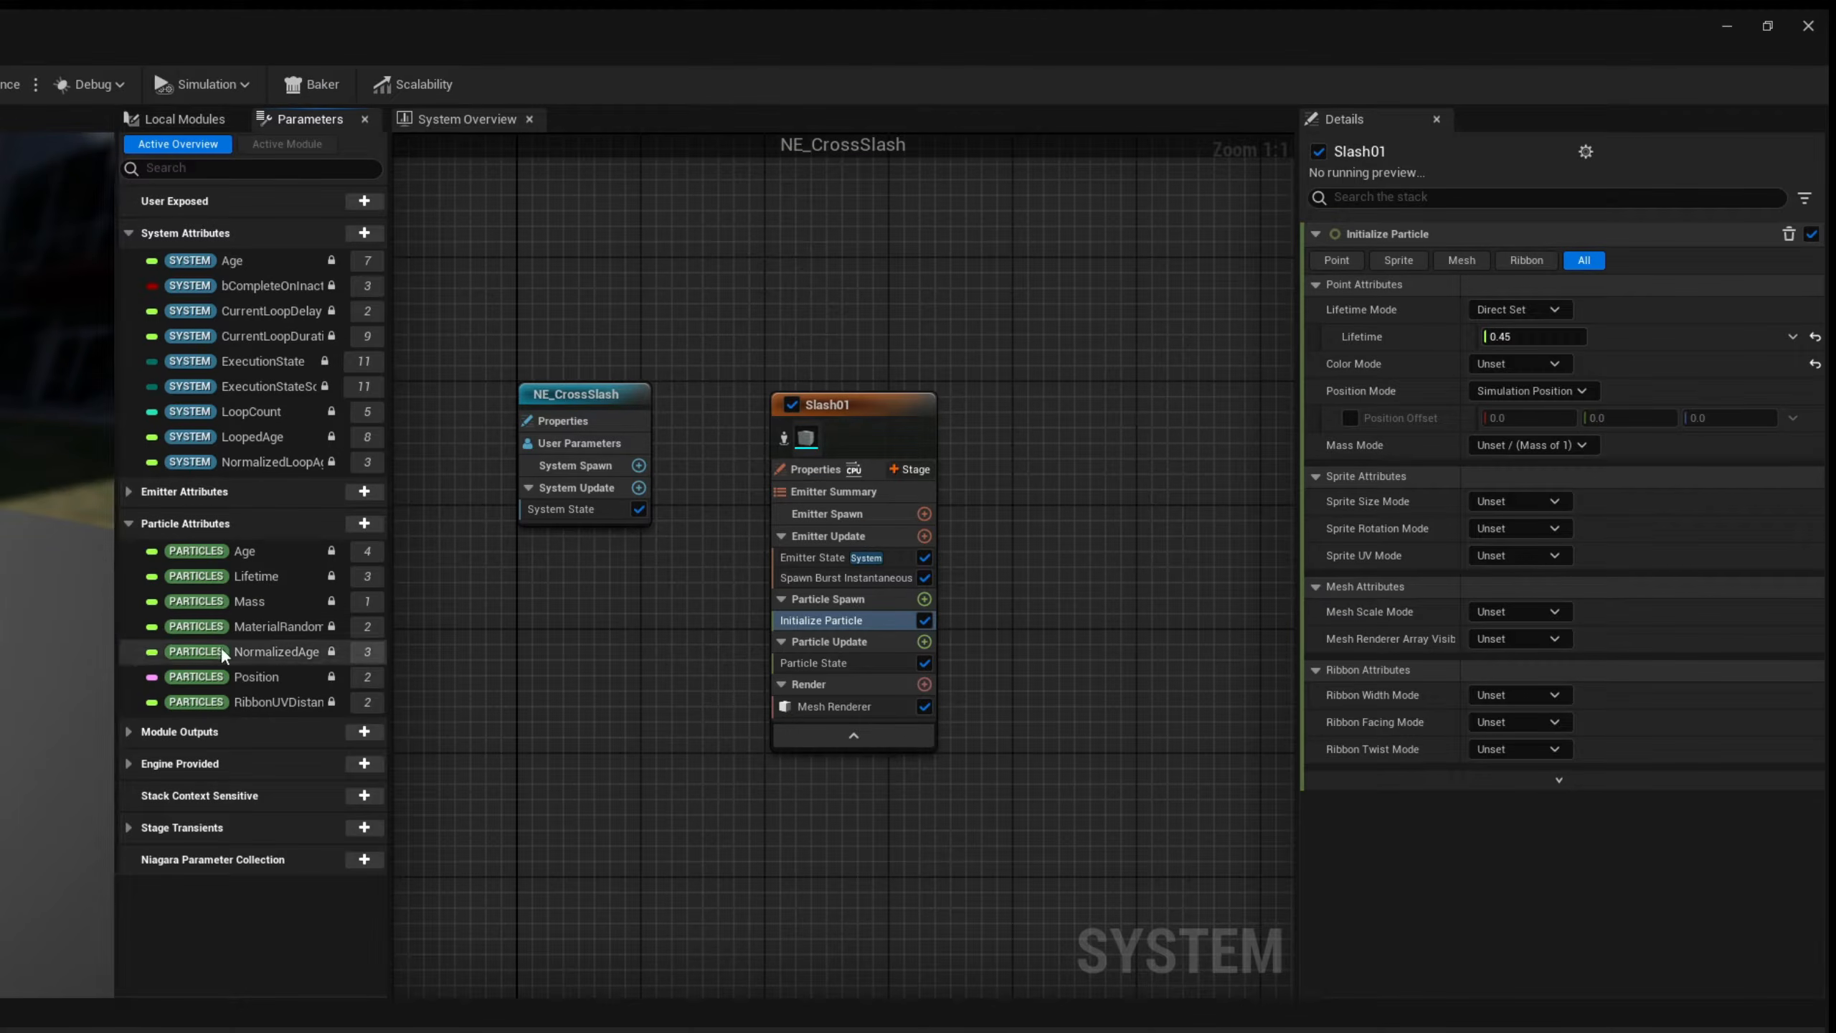
{"action": "left_click", "coordinate": [258, 678]}
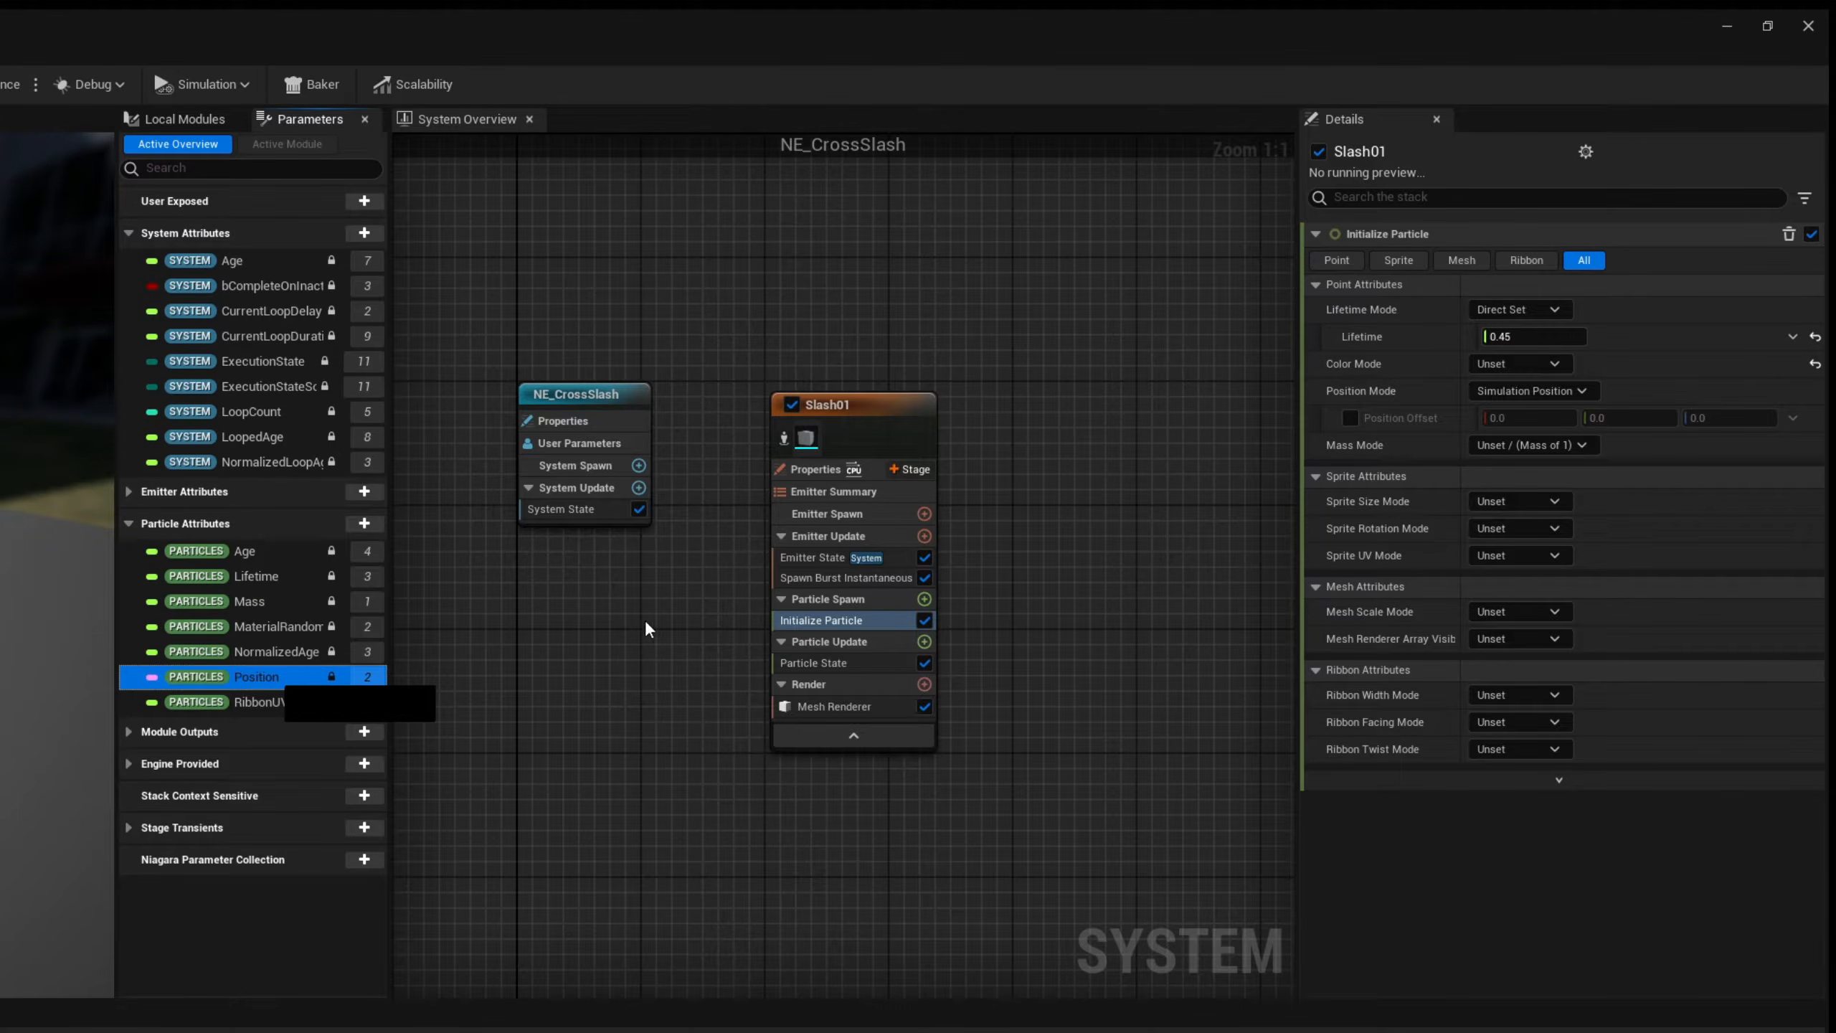
{"action": "left_click_drag", "start_coordinate": [847, 643], "coordinate": [852, 659]}
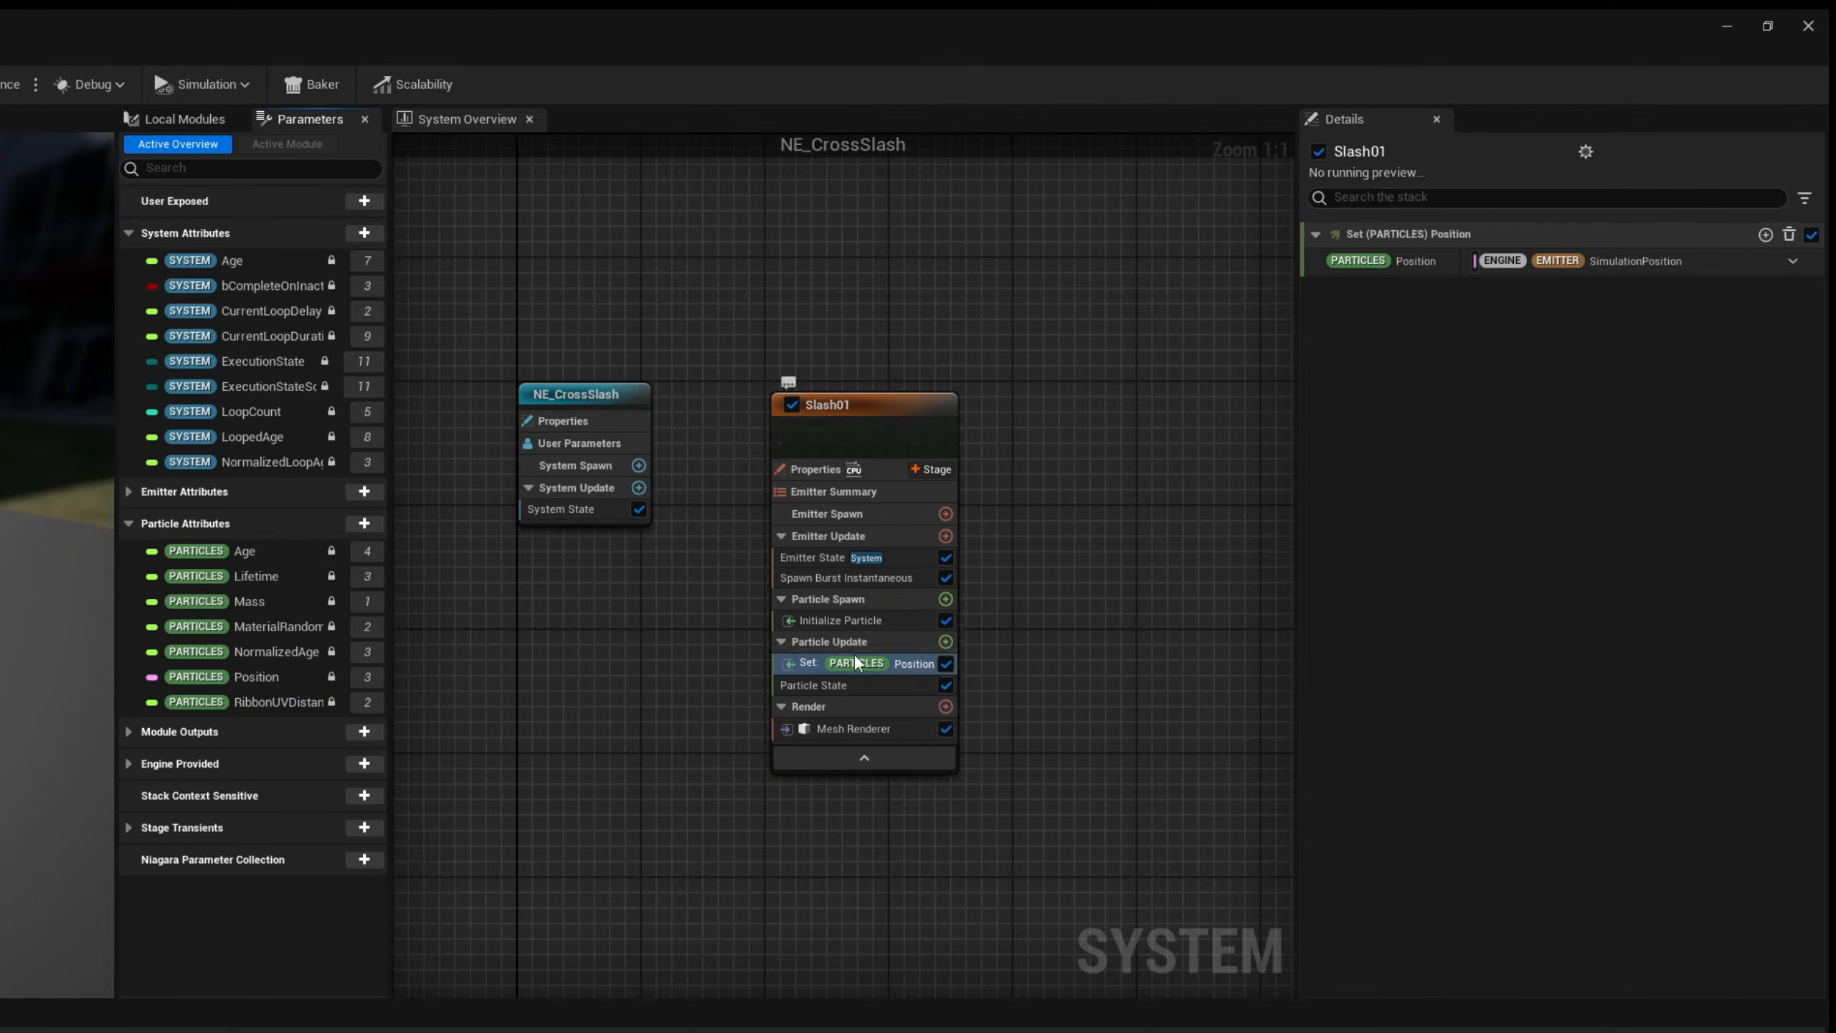
- Set the particle Position to Convert Vector to Position, with Make Vector as its Input Position
{"action": "left_click", "coordinate": [1794, 261]}
{"action": "type", "text": "conver"}
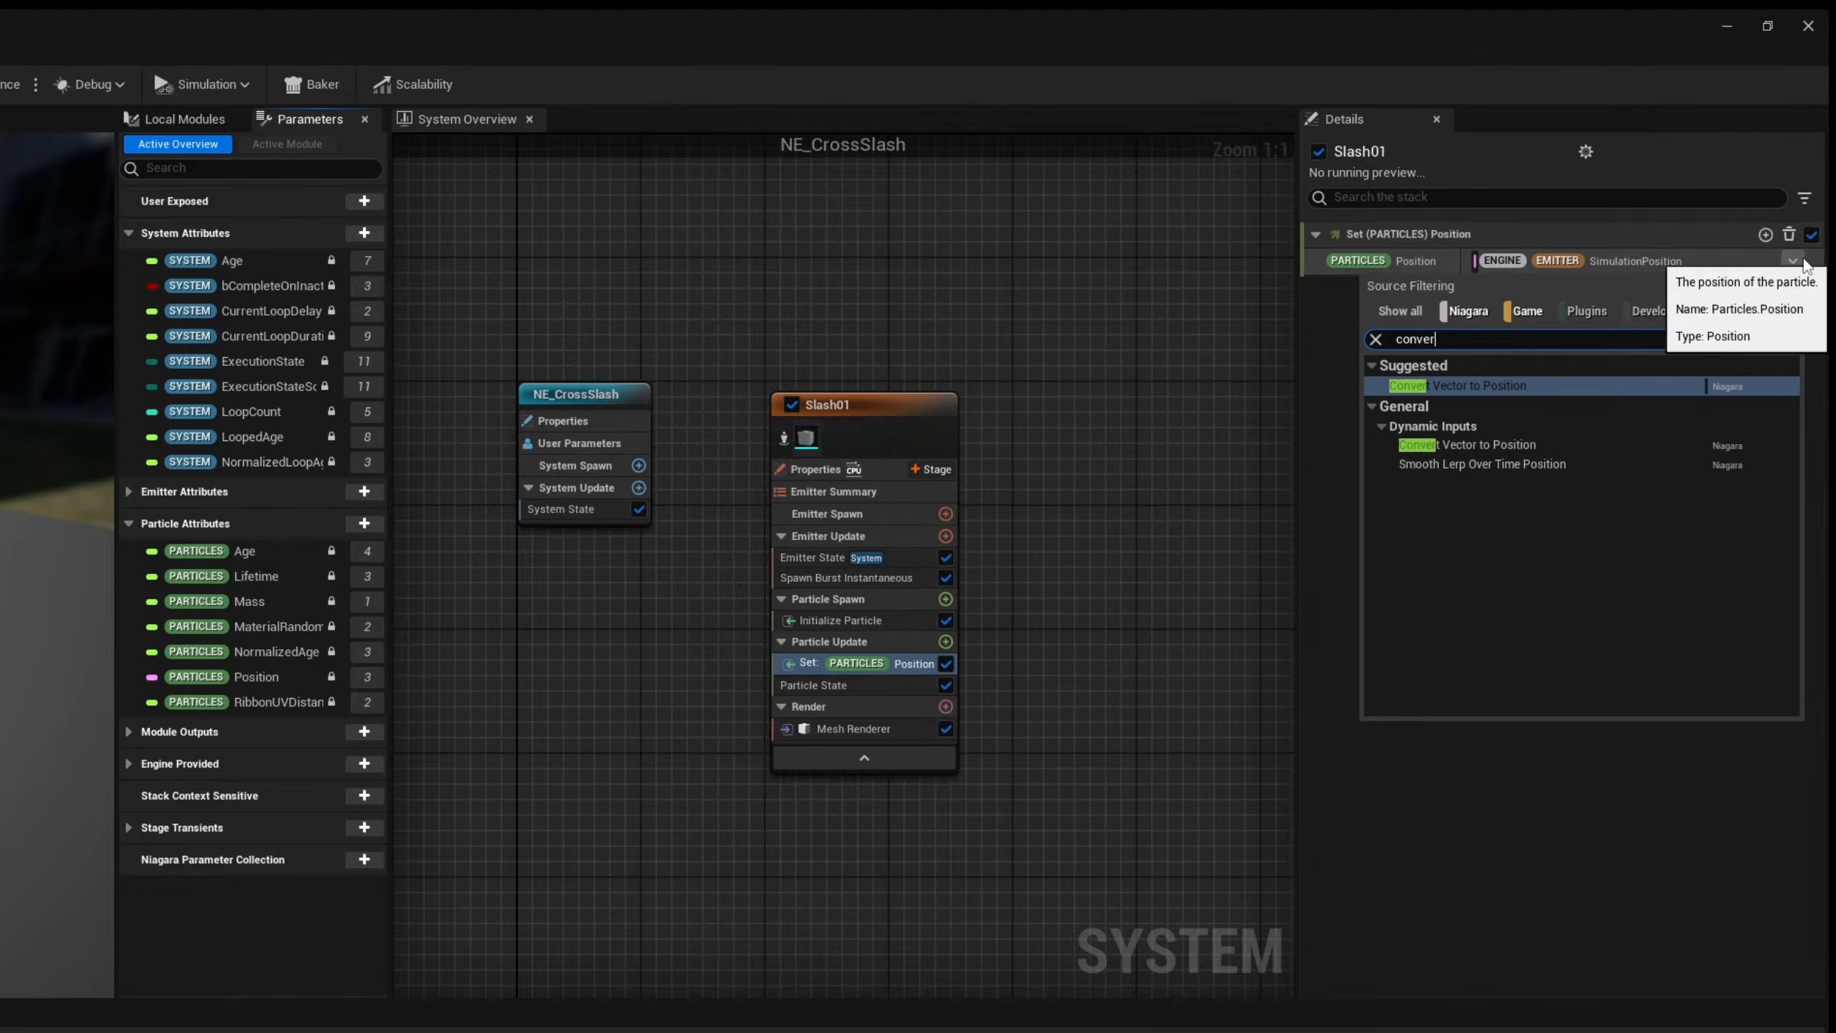
{"action": "left_click", "coordinate": [1556, 384]}
{"action": "left_click", "coordinate": [1772, 311]}
{"action": "type", "text": "make"}
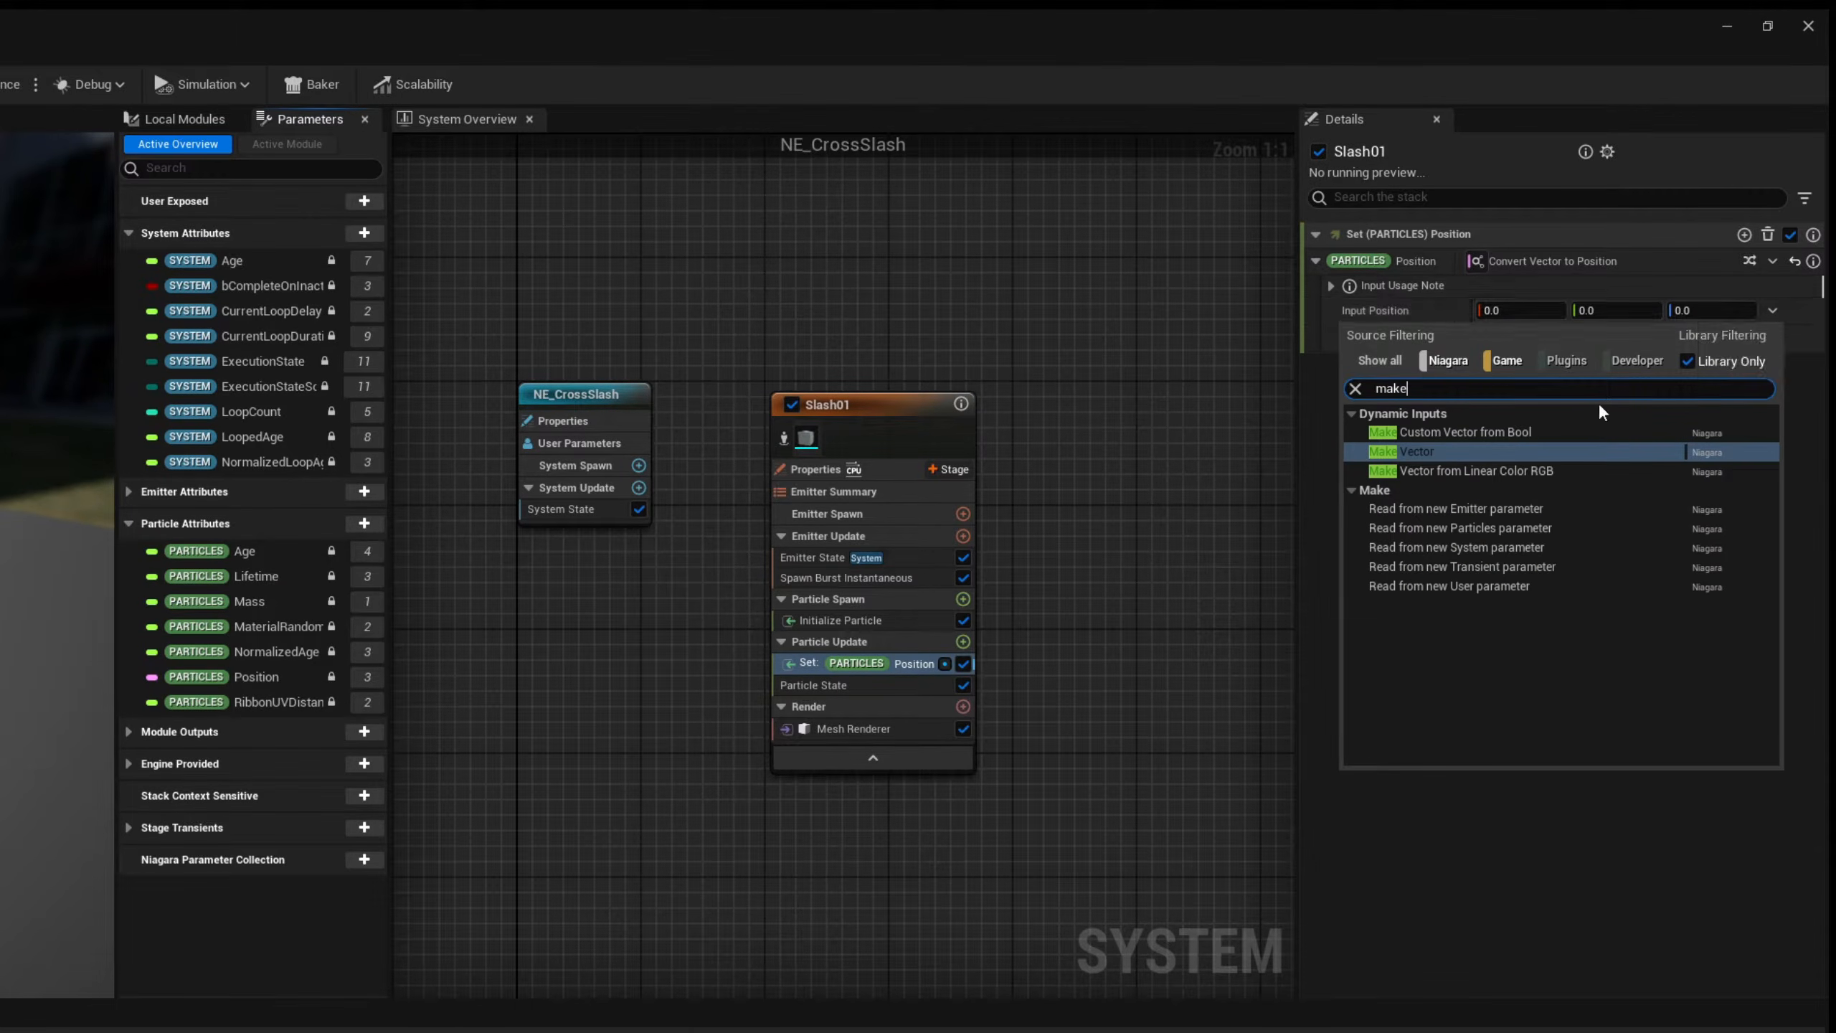
{"action": "left_click", "coordinate": [1440, 451]}
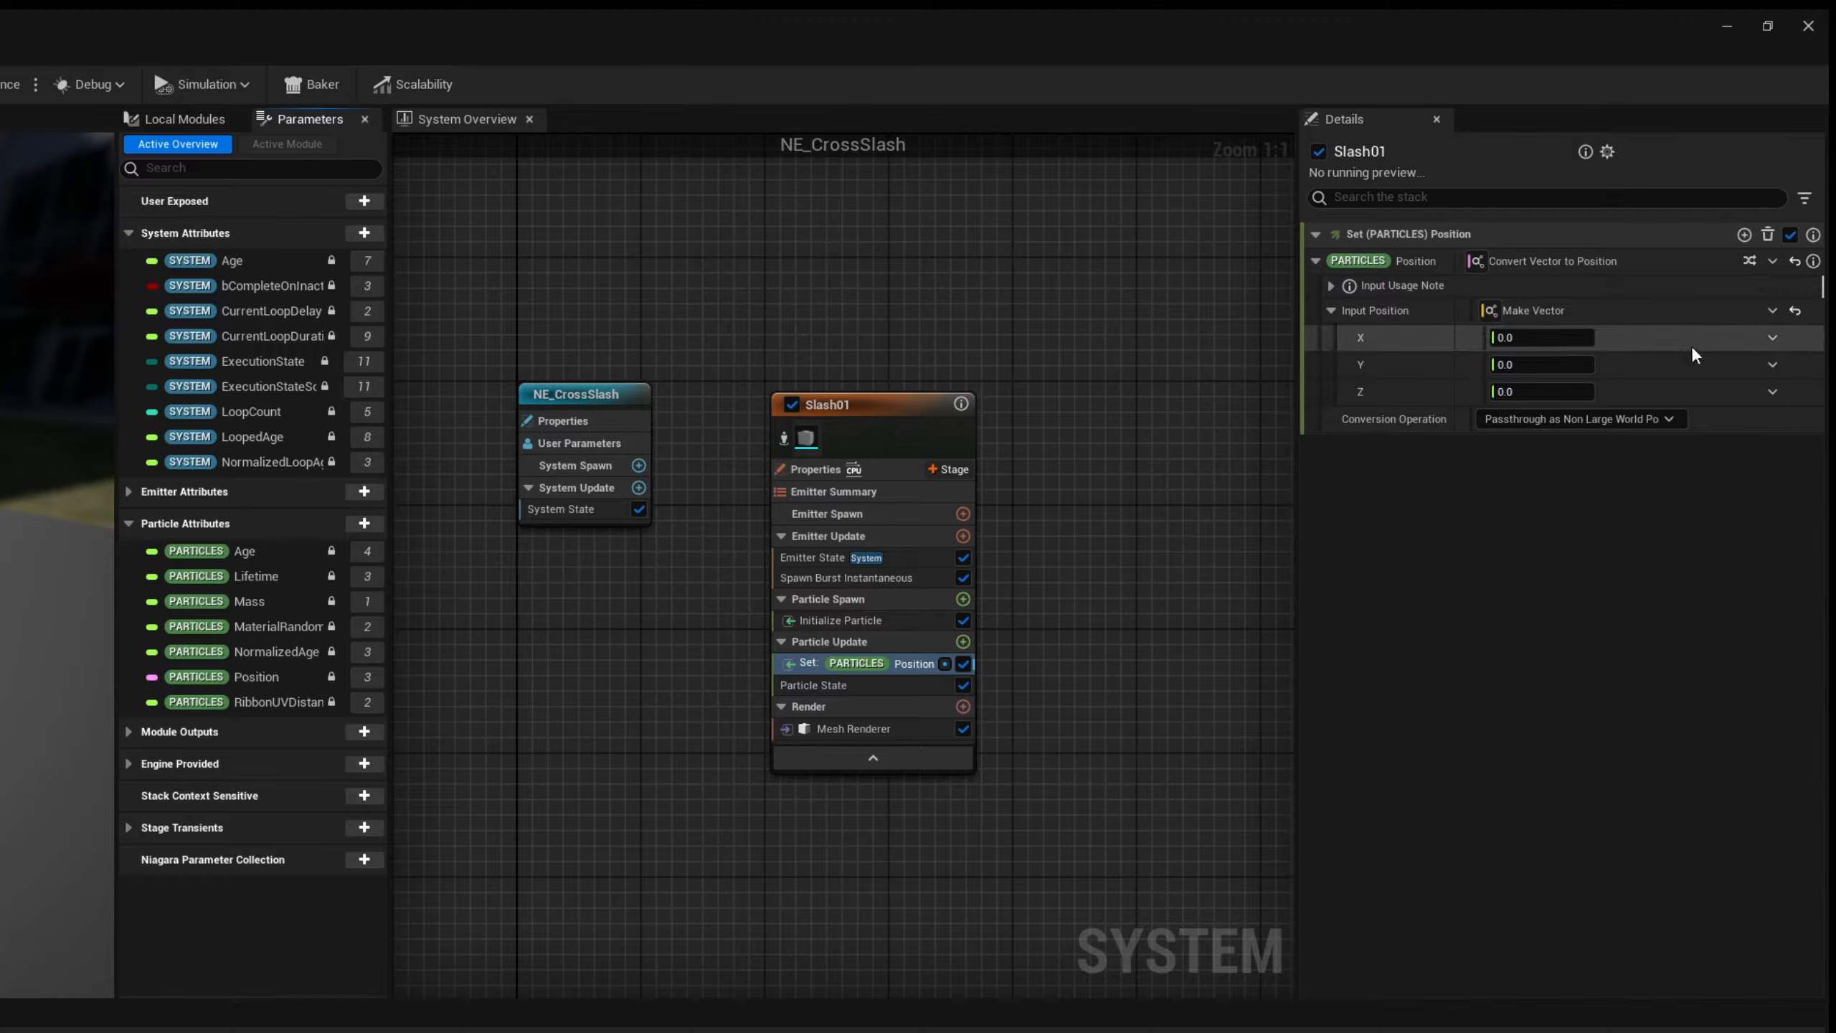
- Drive the position's X with Float from Curve, using a rising linear ramp whose end key at 1.0 has value 1800
{"action": "left_click", "coordinate": [1772, 338]}
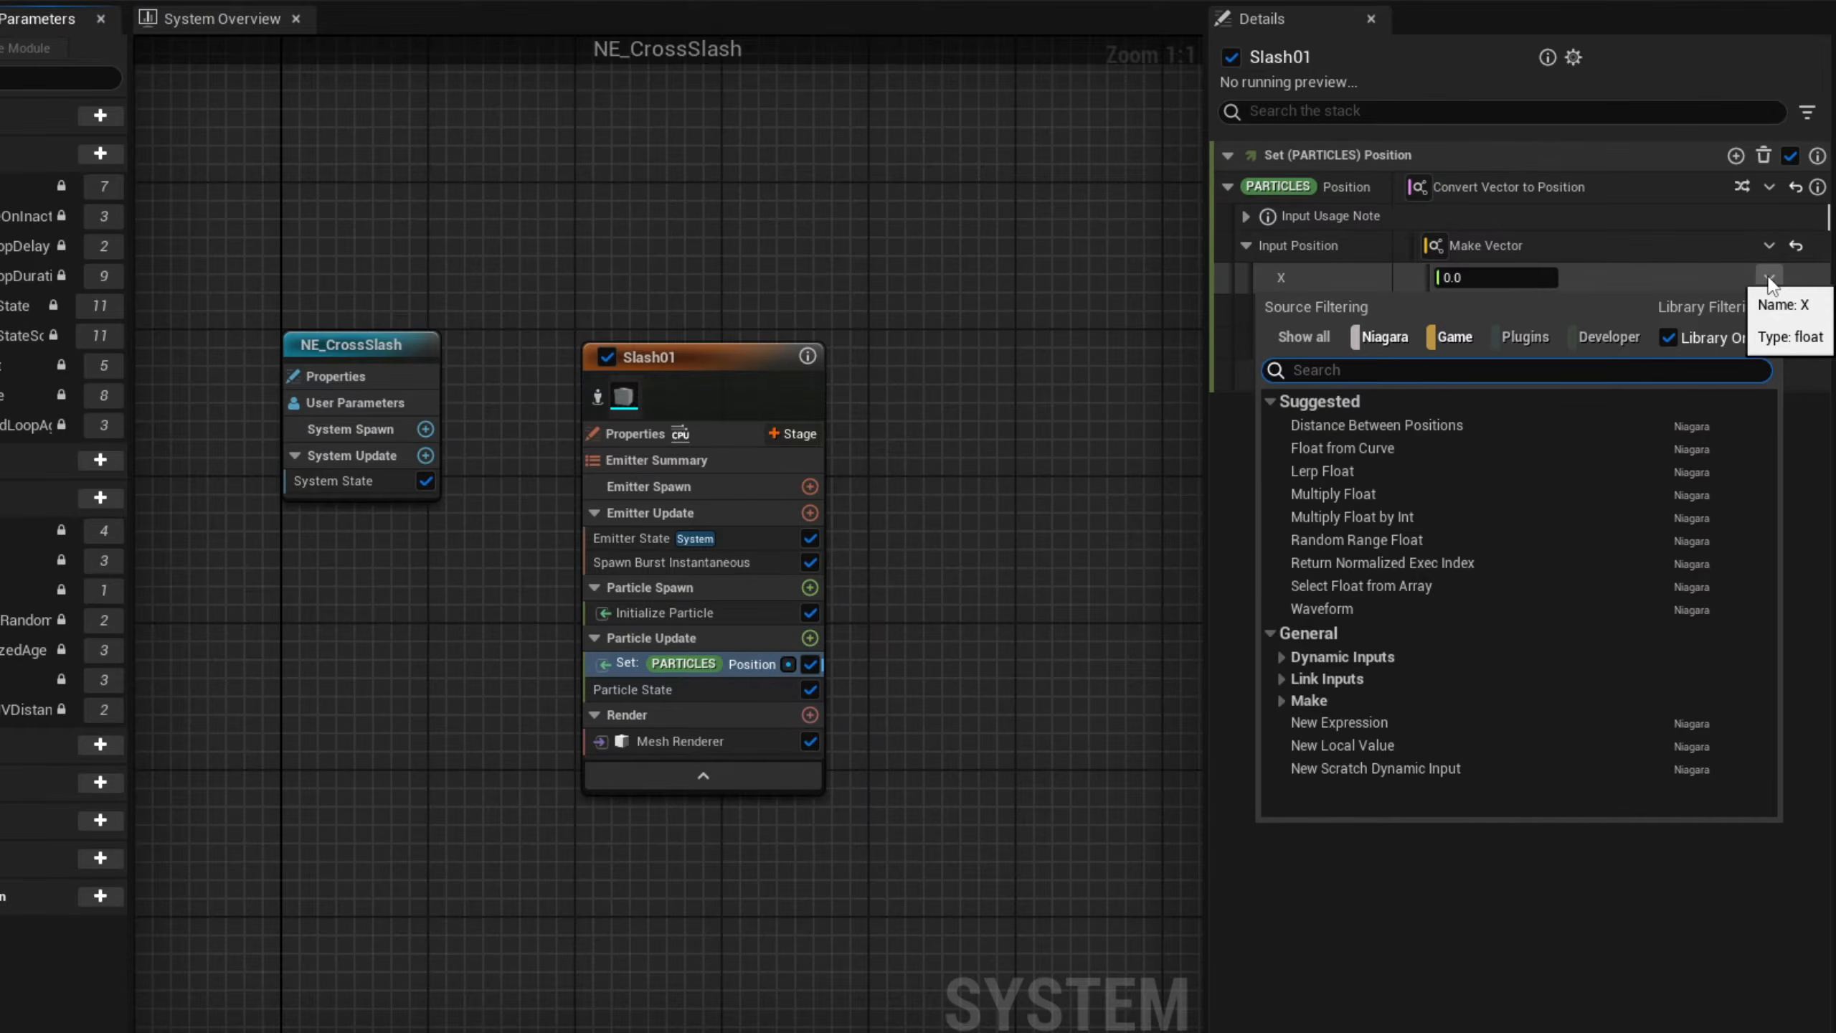
{"action": "type", "text": "curve"}
{"action": "key", "text": "Return"}
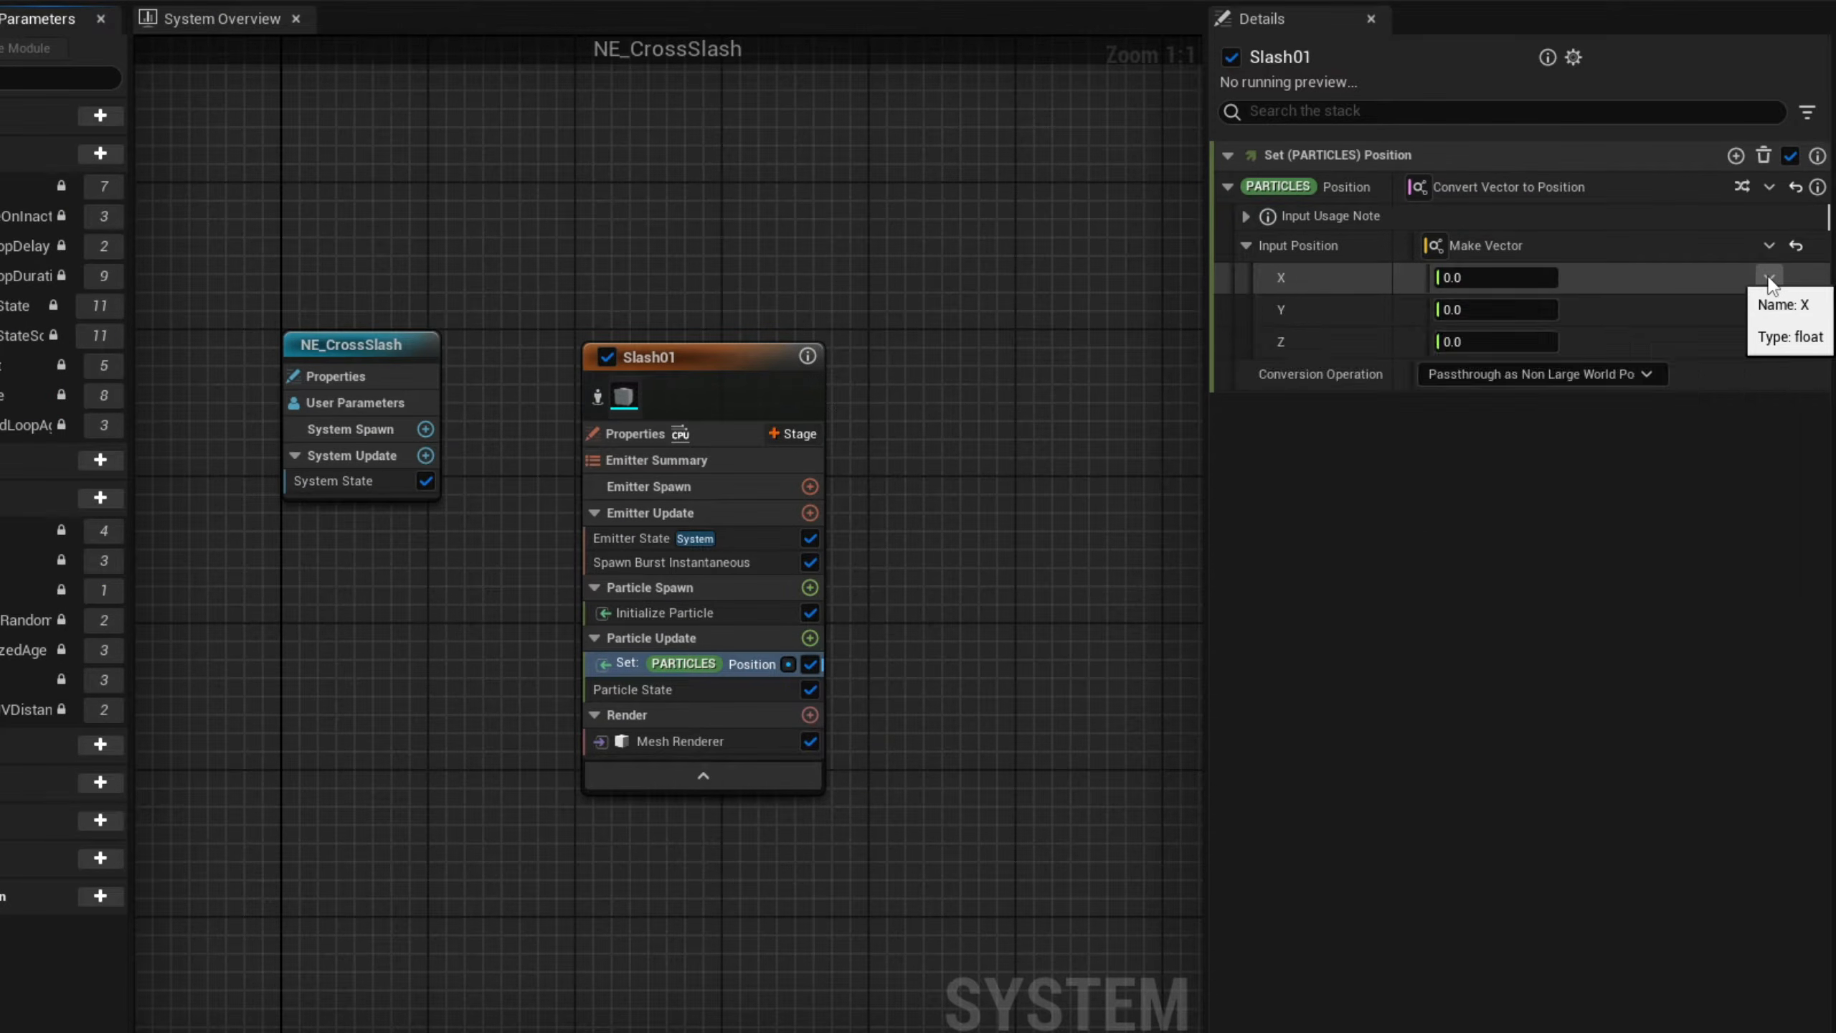
{"action": "left_click", "coordinate": [1652, 344]}
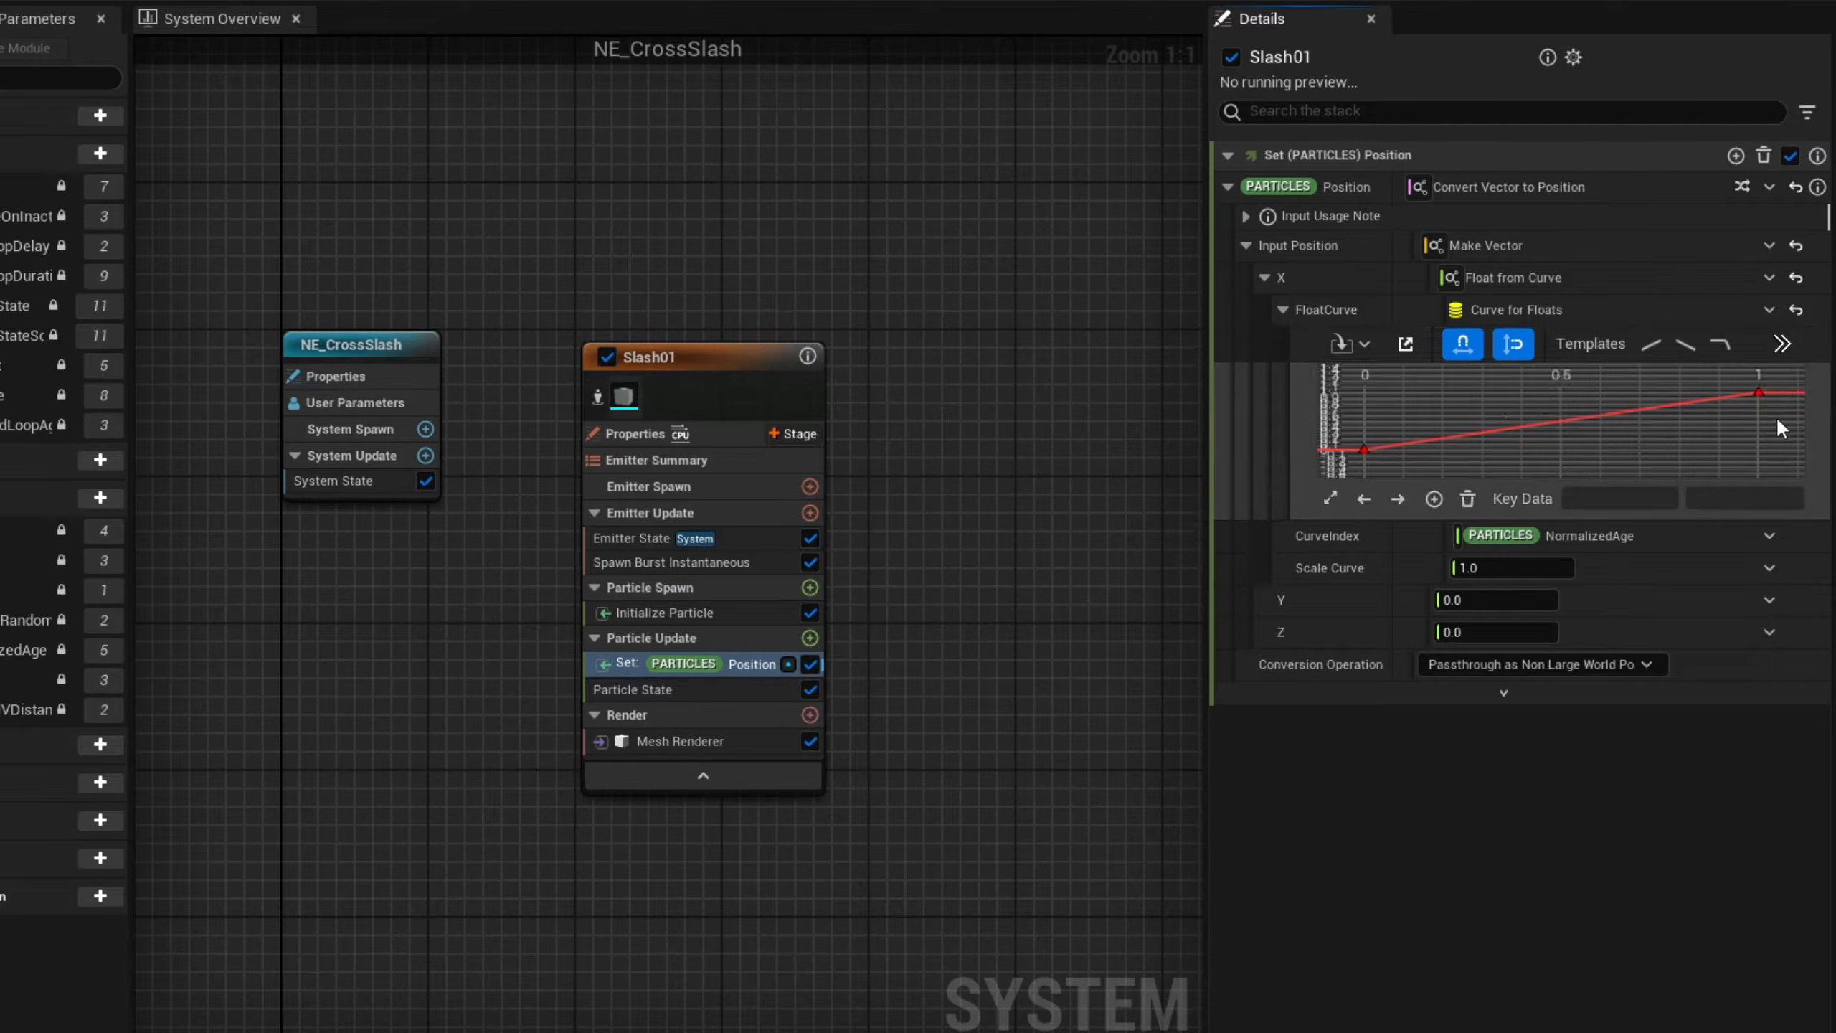
{"action": "left_click", "coordinate": [1757, 391]}
{"action": "key", "text": "Return"}
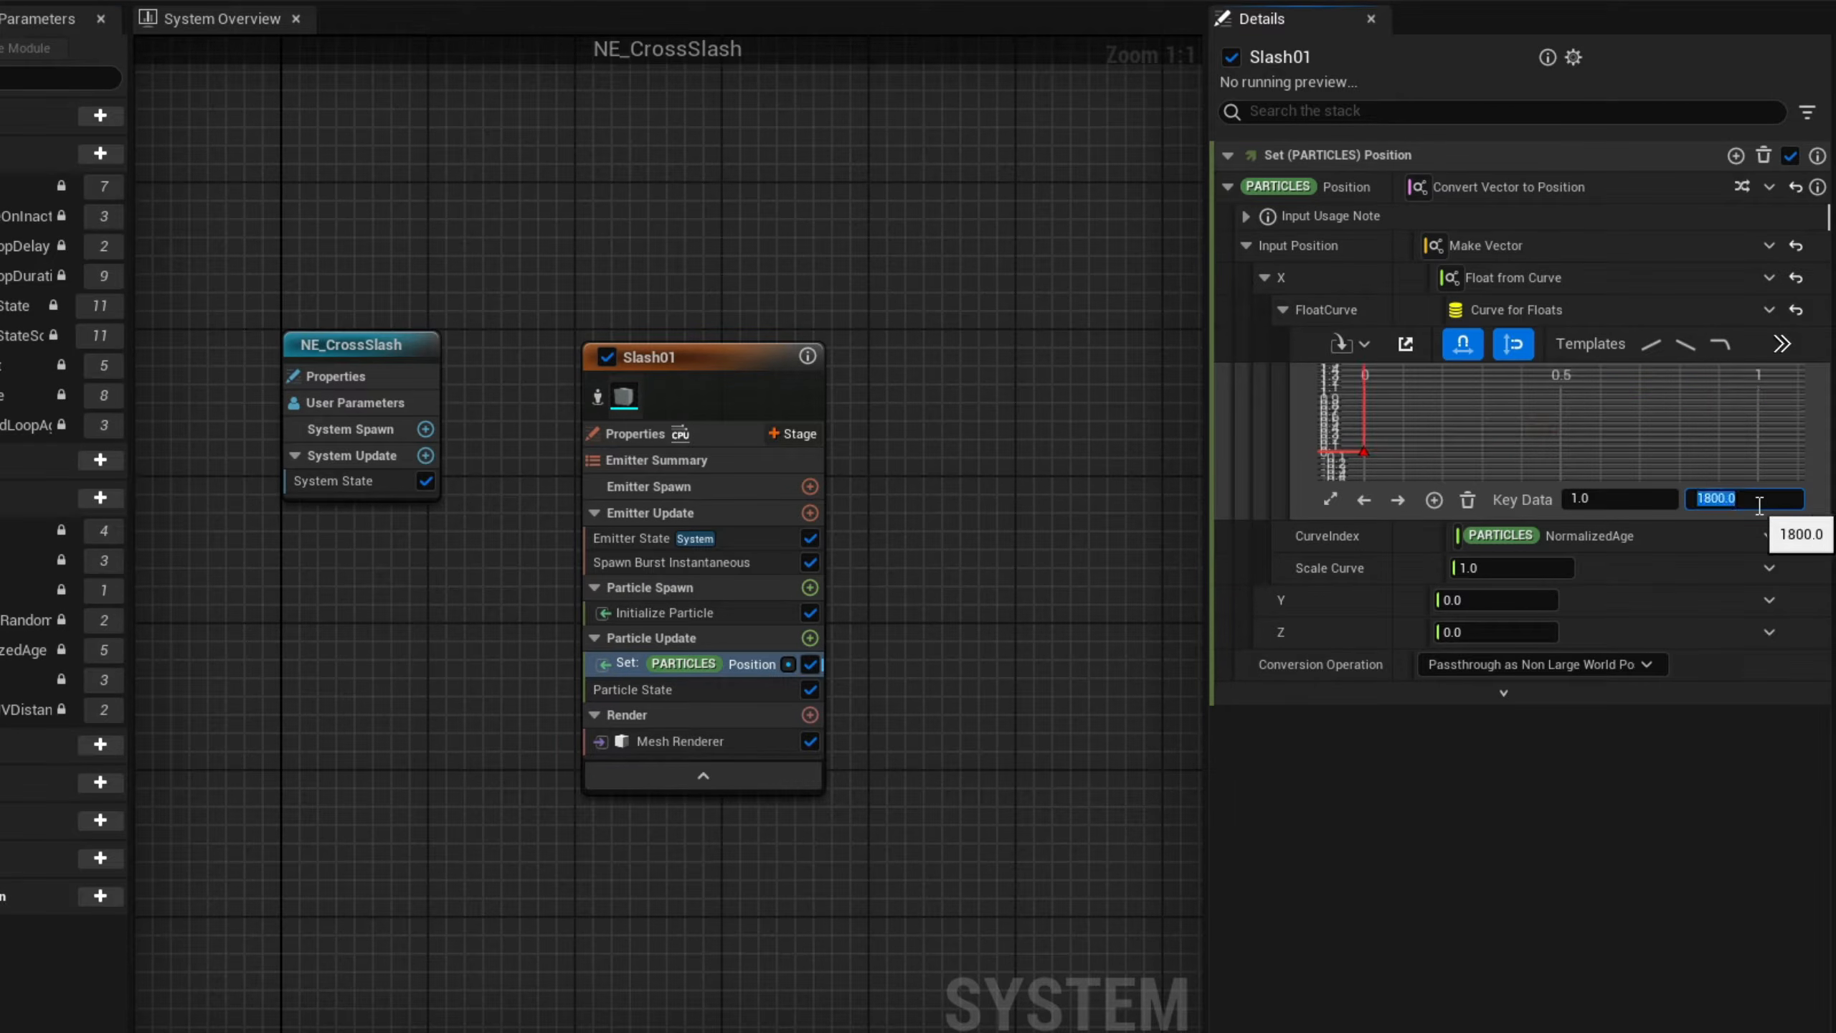
{"action": "left_click", "coordinate": [1635, 437]}
{"action": "left_click", "coordinate": [1329, 499]}
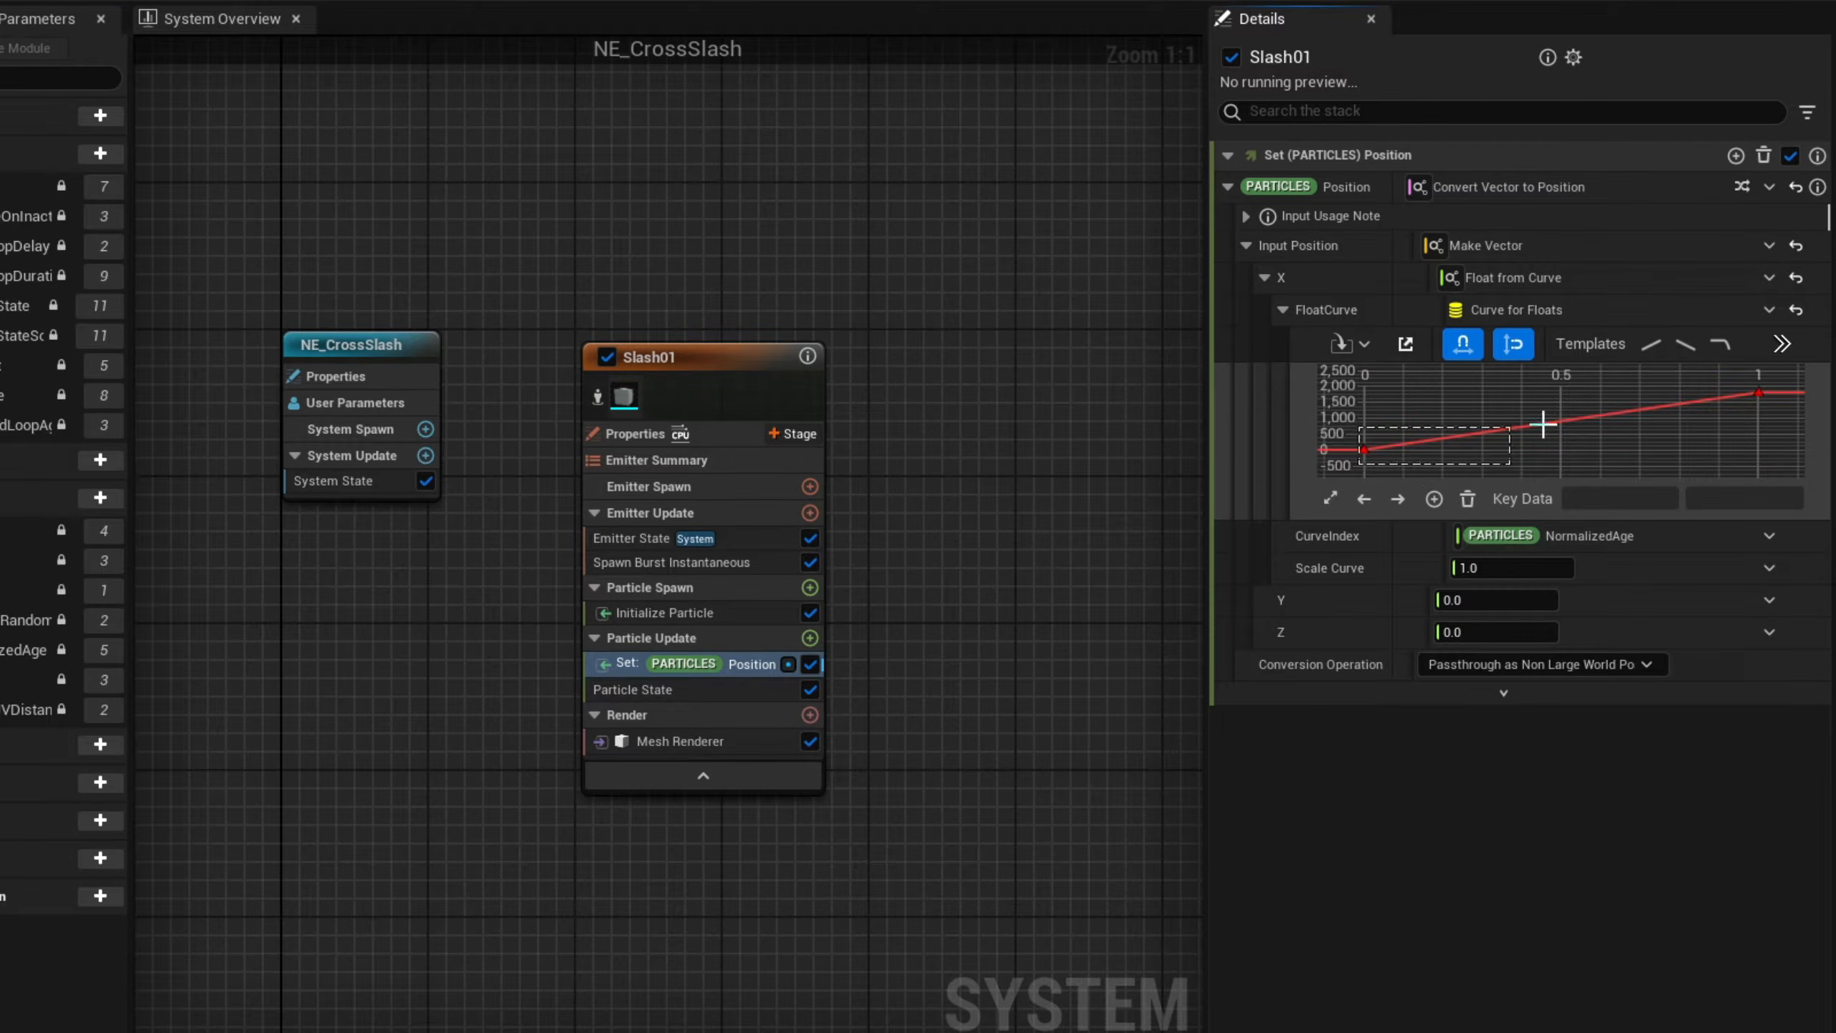
- Smooth the tangents of both X curve keys, enlarge the graph and steepen the first key's tangent for a fast start
{"action": "left_click_drag", "start_coordinate": [1543, 425], "coordinate": [1764, 391]}
{"action": "right_click", "coordinate": [1761, 391]}
{"action": "left_click", "coordinate": [1707, 644]}
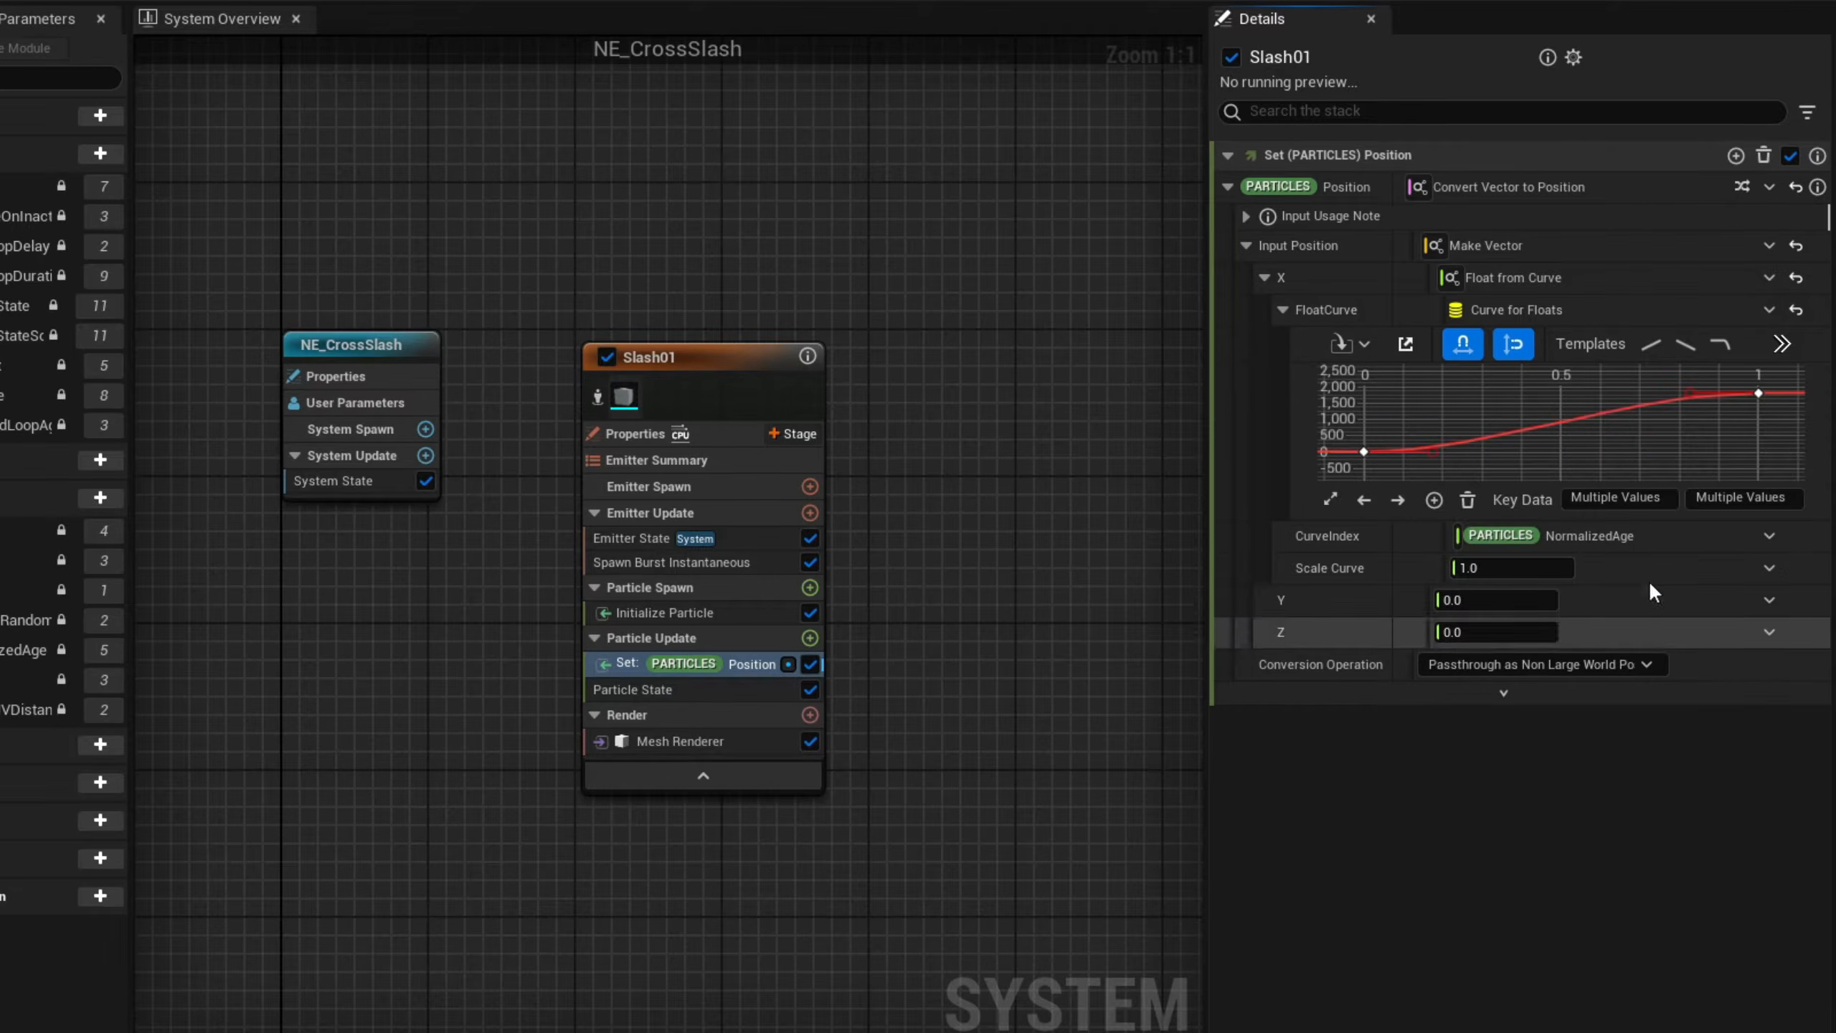
{"action": "left_click", "coordinate": [1655, 454]}
{"action": "left_click_drag", "start_coordinate": [1578, 516], "coordinate": [1560, 704]}
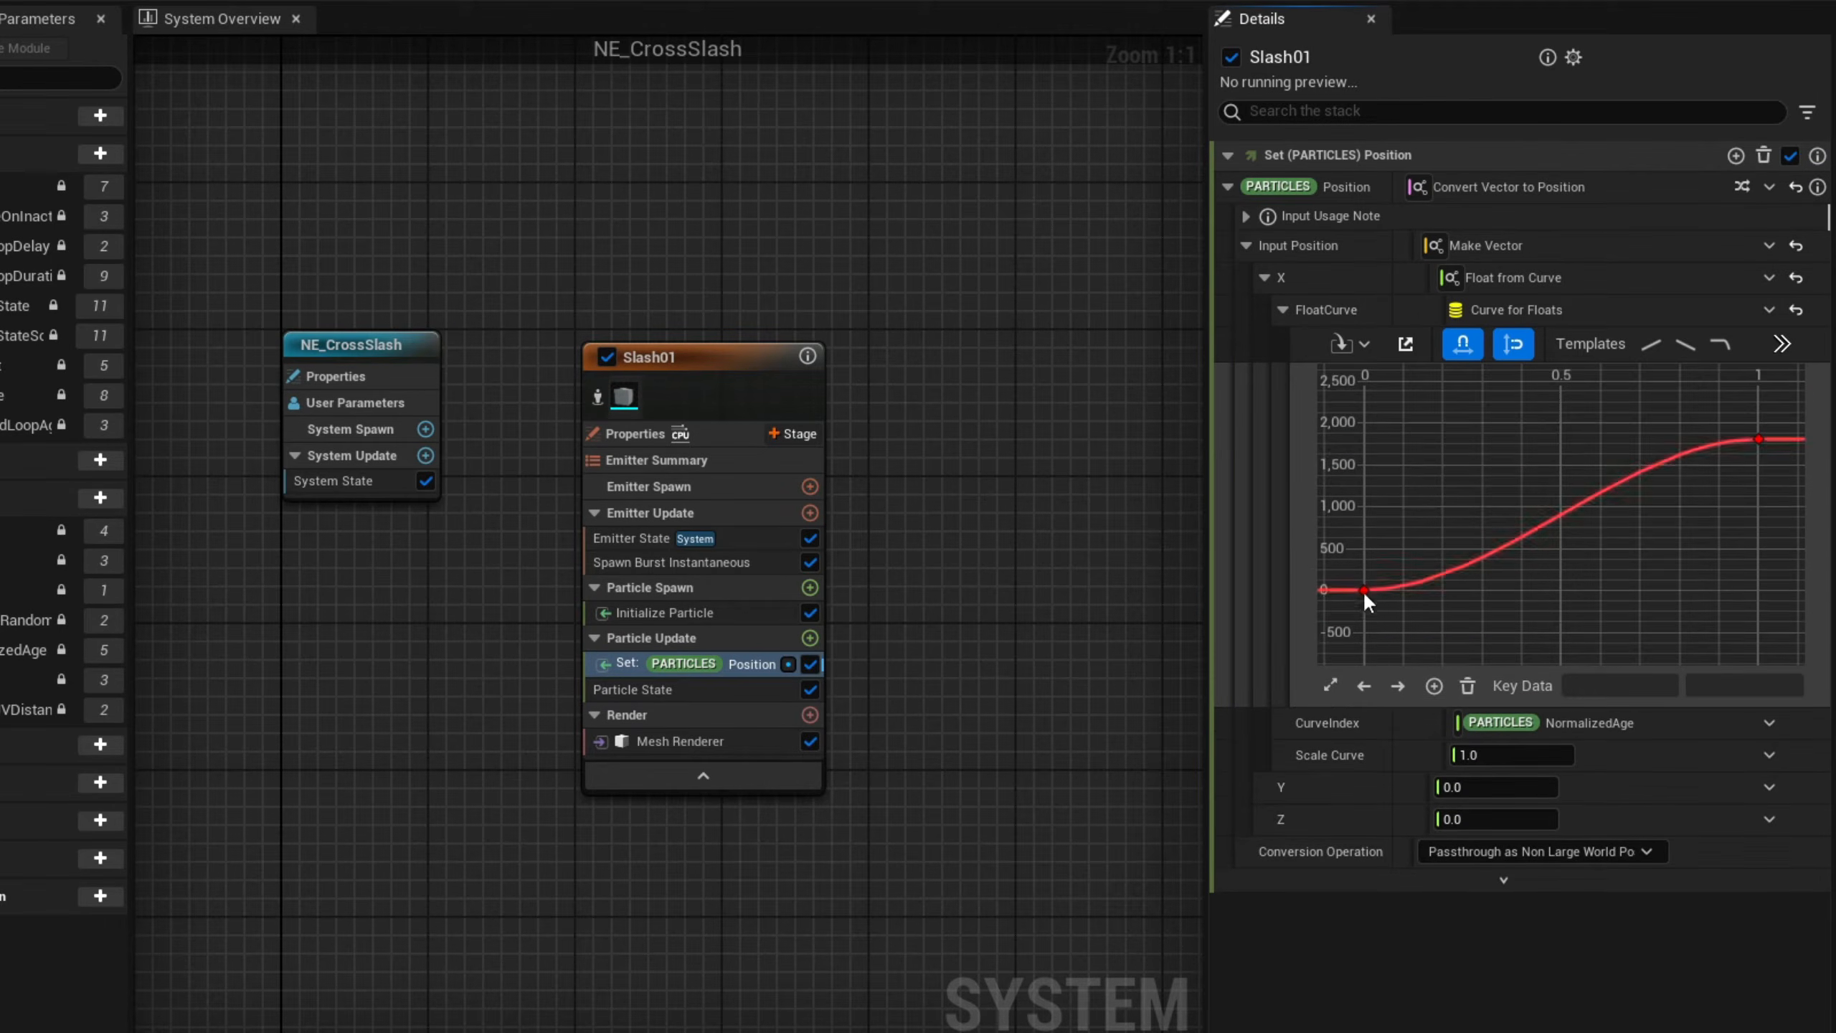
{"action": "left_click", "coordinate": [1364, 590]}
{"action": "left_click_drag", "start_coordinate": [1435, 587], "coordinate": [1404, 539]}
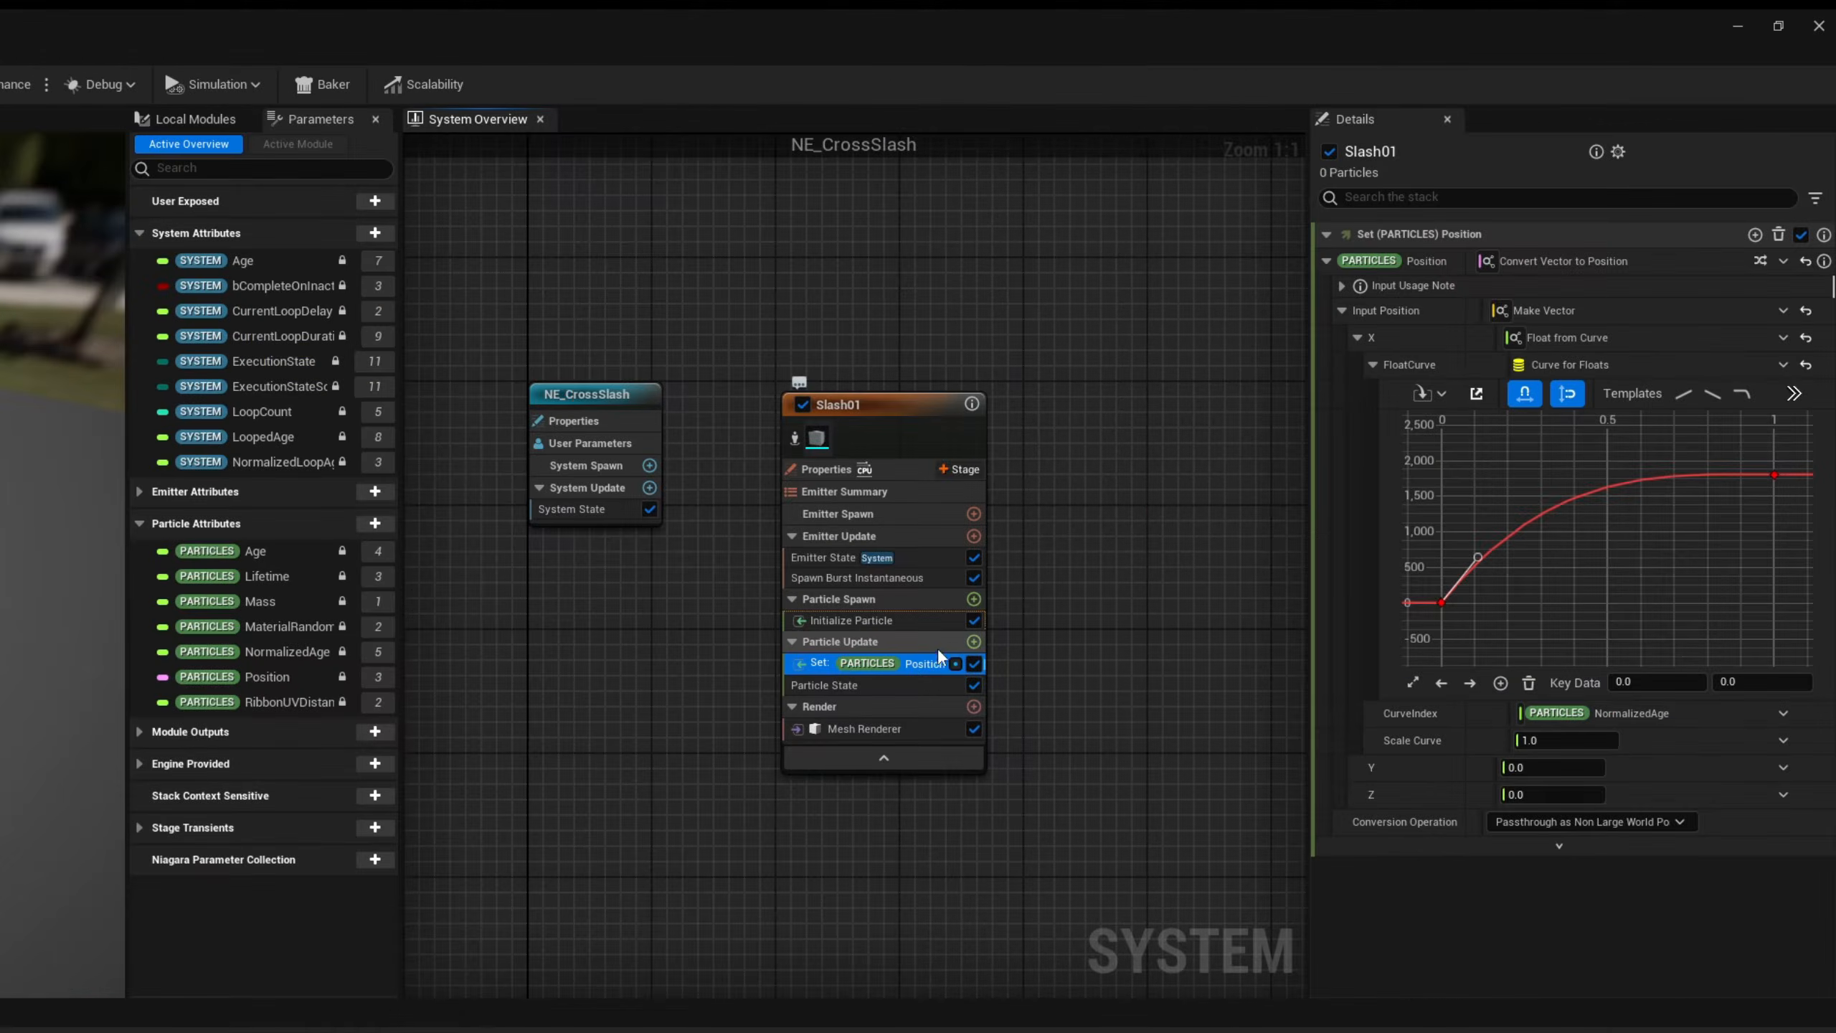
- Add a Scale Mesh Size module to the Particle Update group of Slash01
{"action": "left_click", "coordinate": [1609, 642]}
{"action": "type", "text": "scale mesh"}
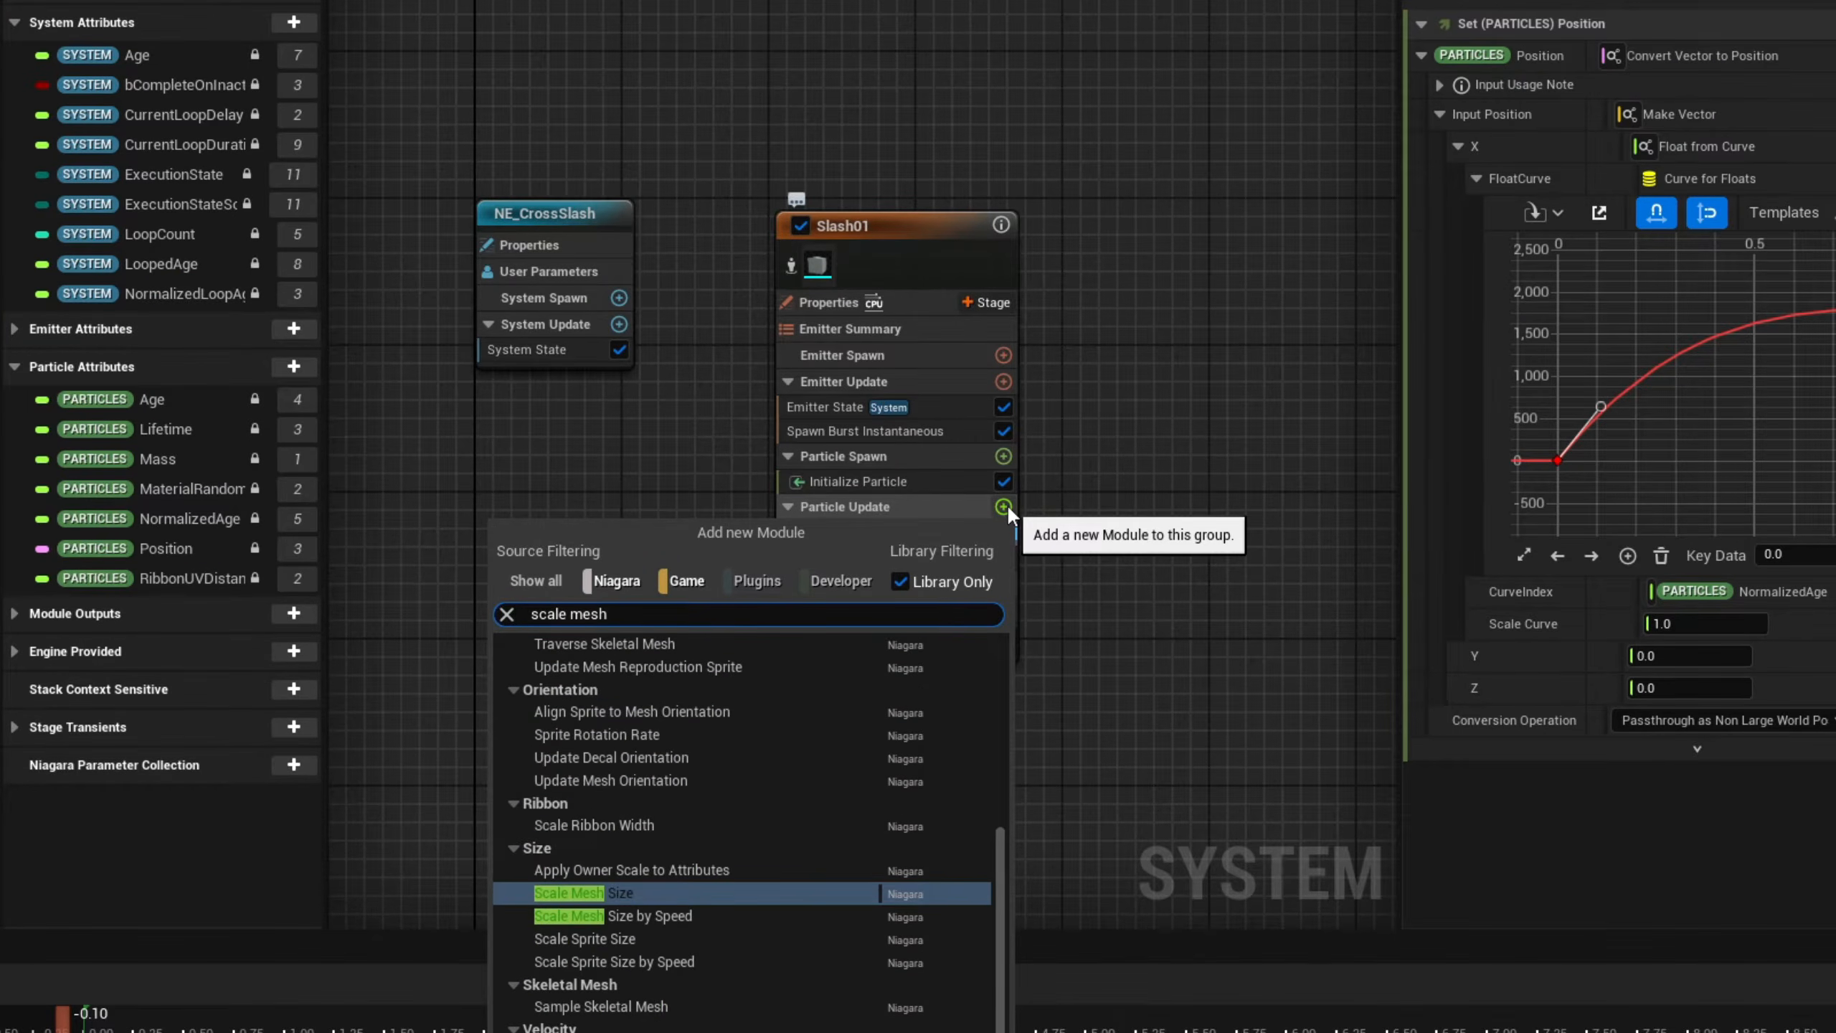
{"action": "key", "text": "Return"}
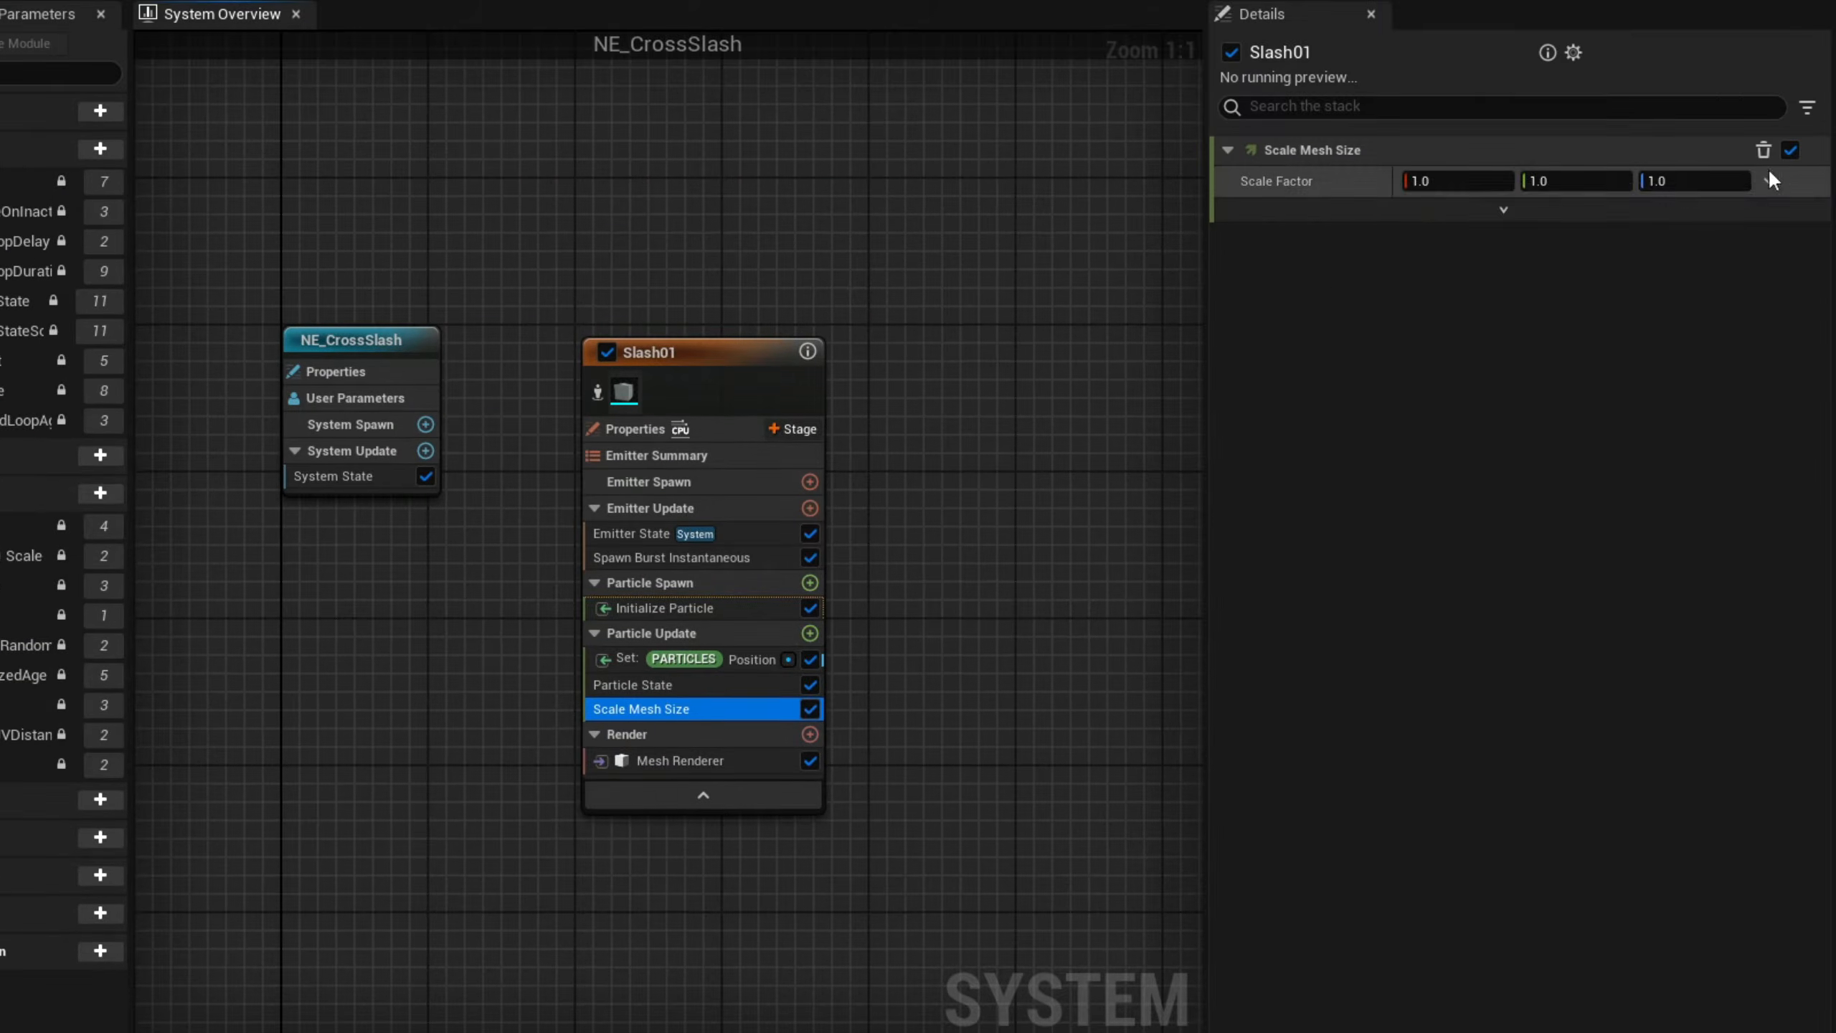
- Drive the mesh Scale Factor with Vector from Float, using Float from Curve as its Value
{"action": "left_click", "coordinate": [1770, 183]}
{"action": "type", "text": "flo"}
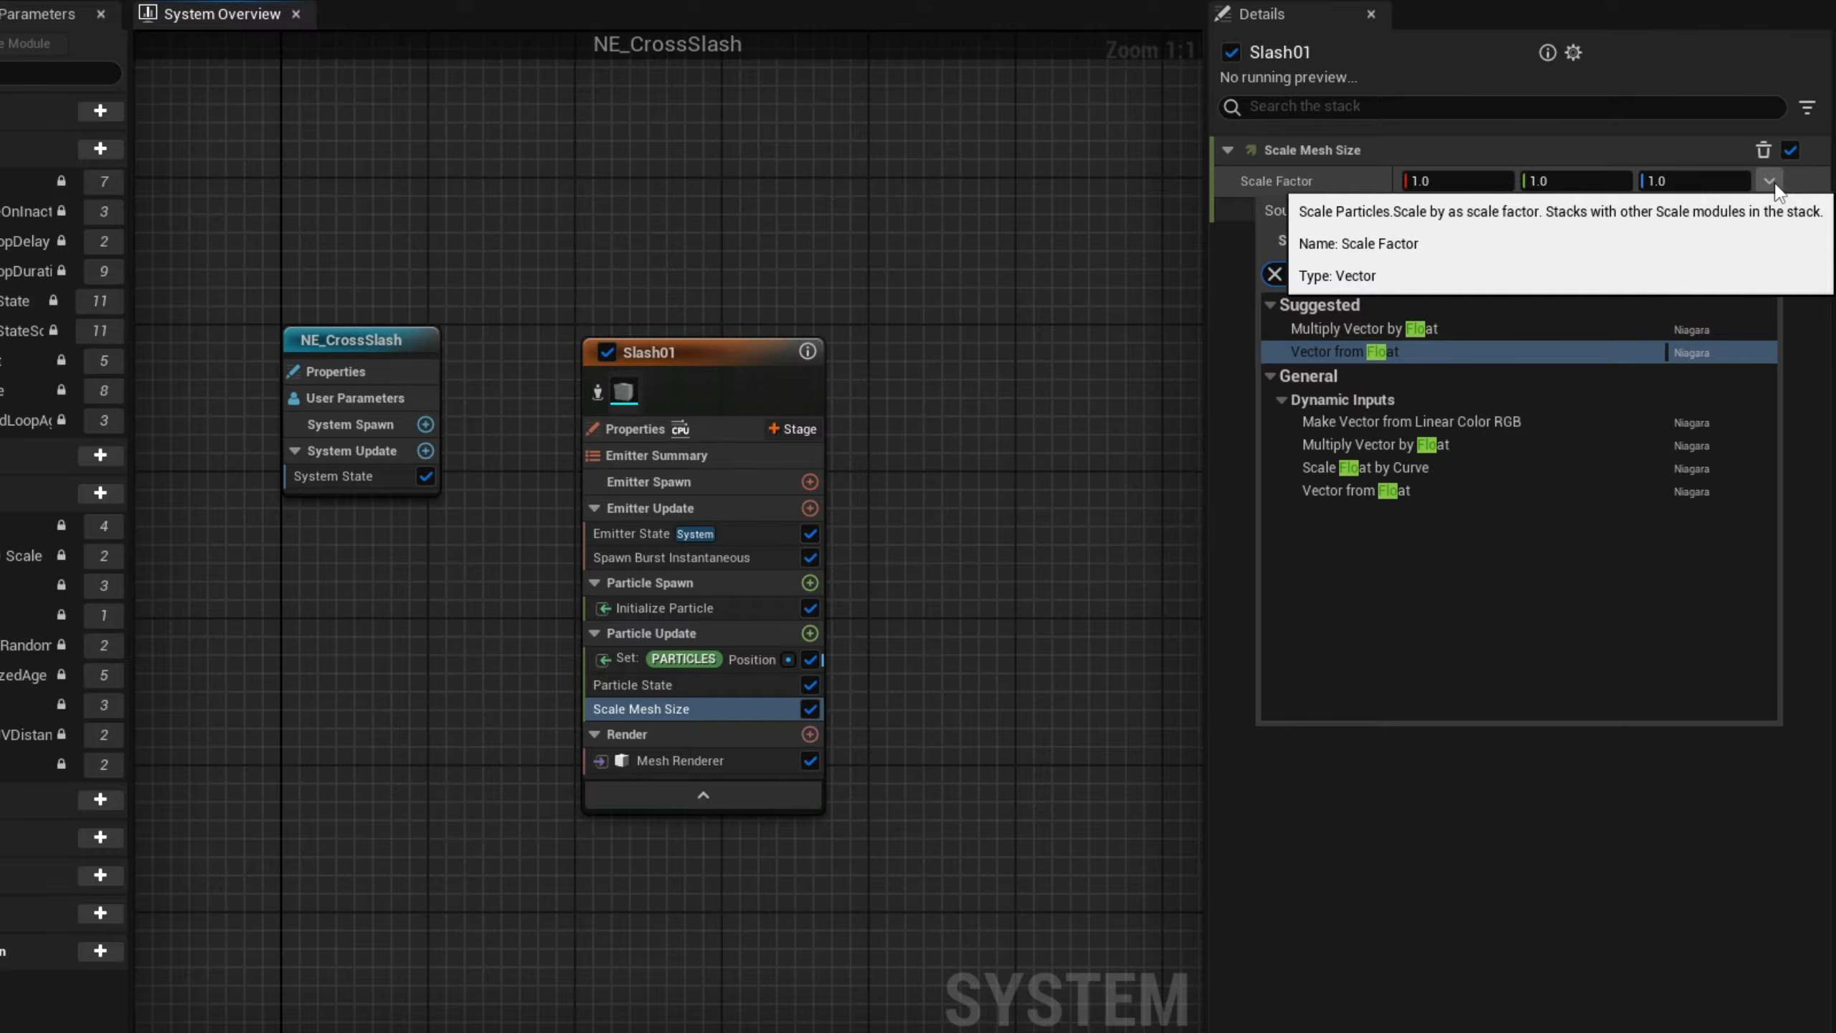
{"action": "key", "text": "Return"}
{"action": "left_click", "coordinate": [1770, 212]}
{"action": "type", "text": "cur"}
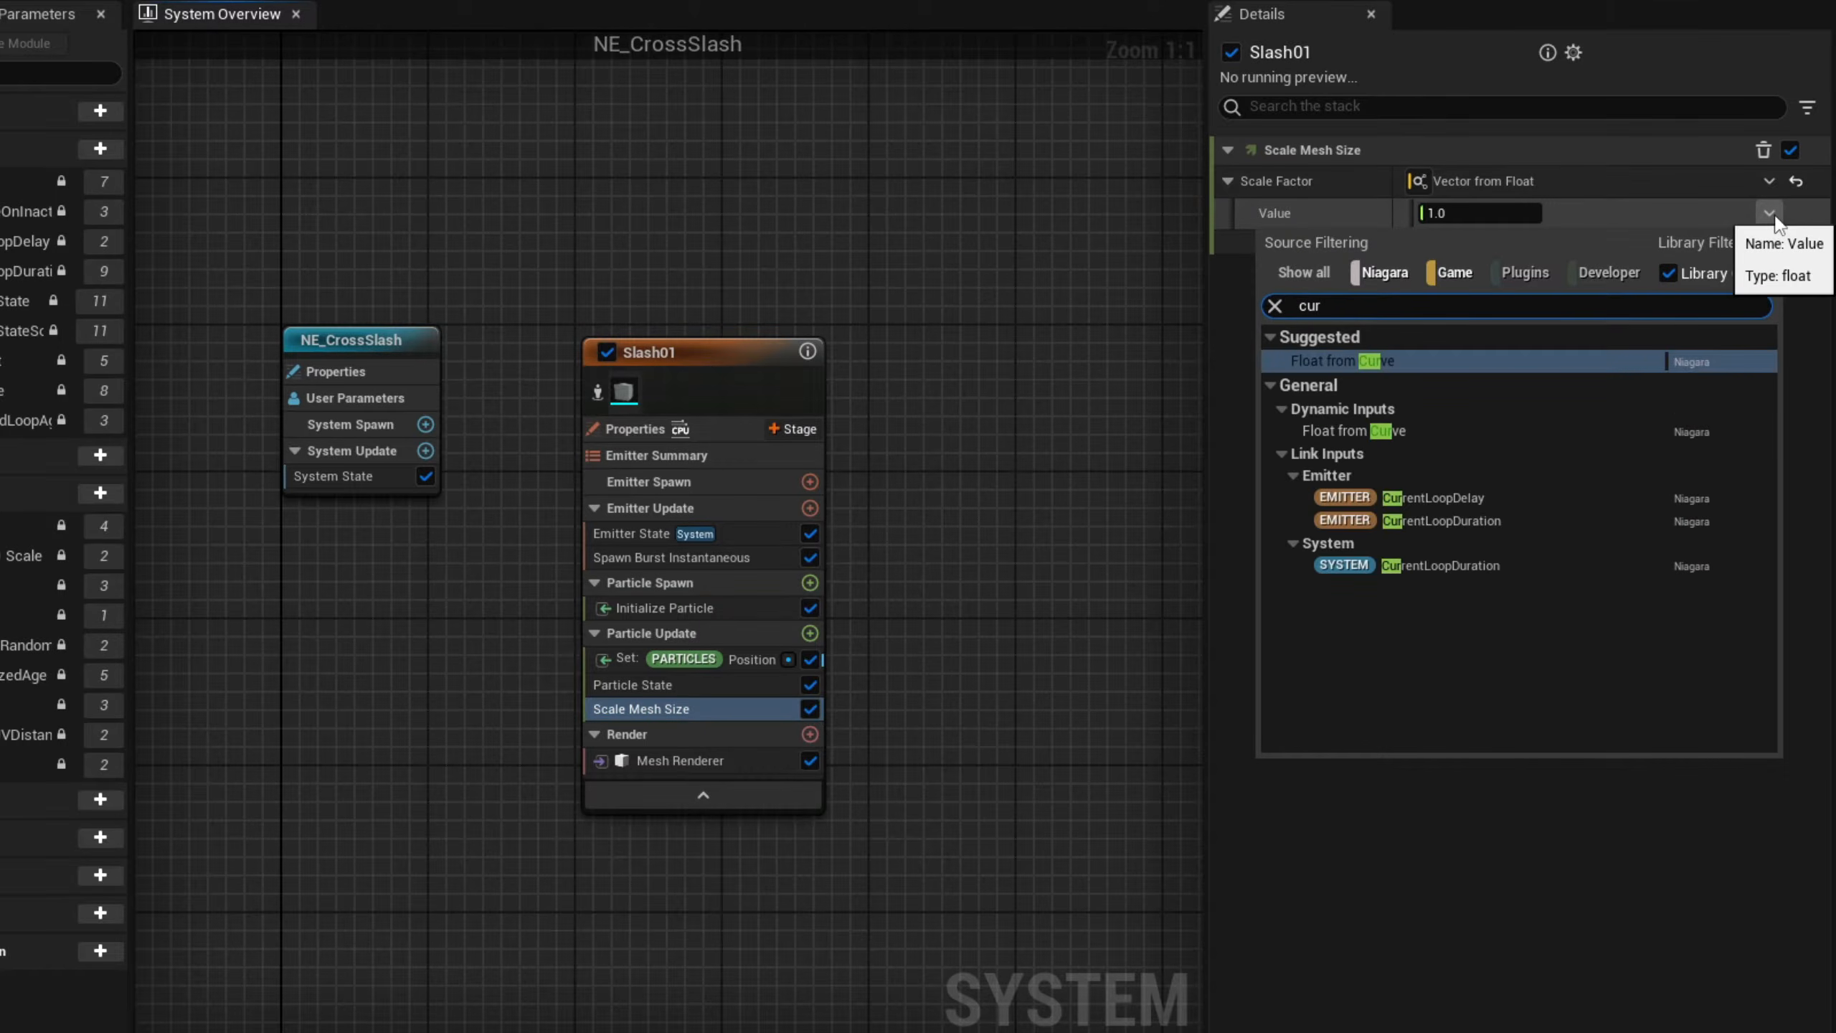
{"action": "key", "text": "Return"}
- Make the scale curve rise, setting its start key at 0.0 to 0.33 and its end key to 1
{"action": "left_click", "coordinate": [1341, 310]}
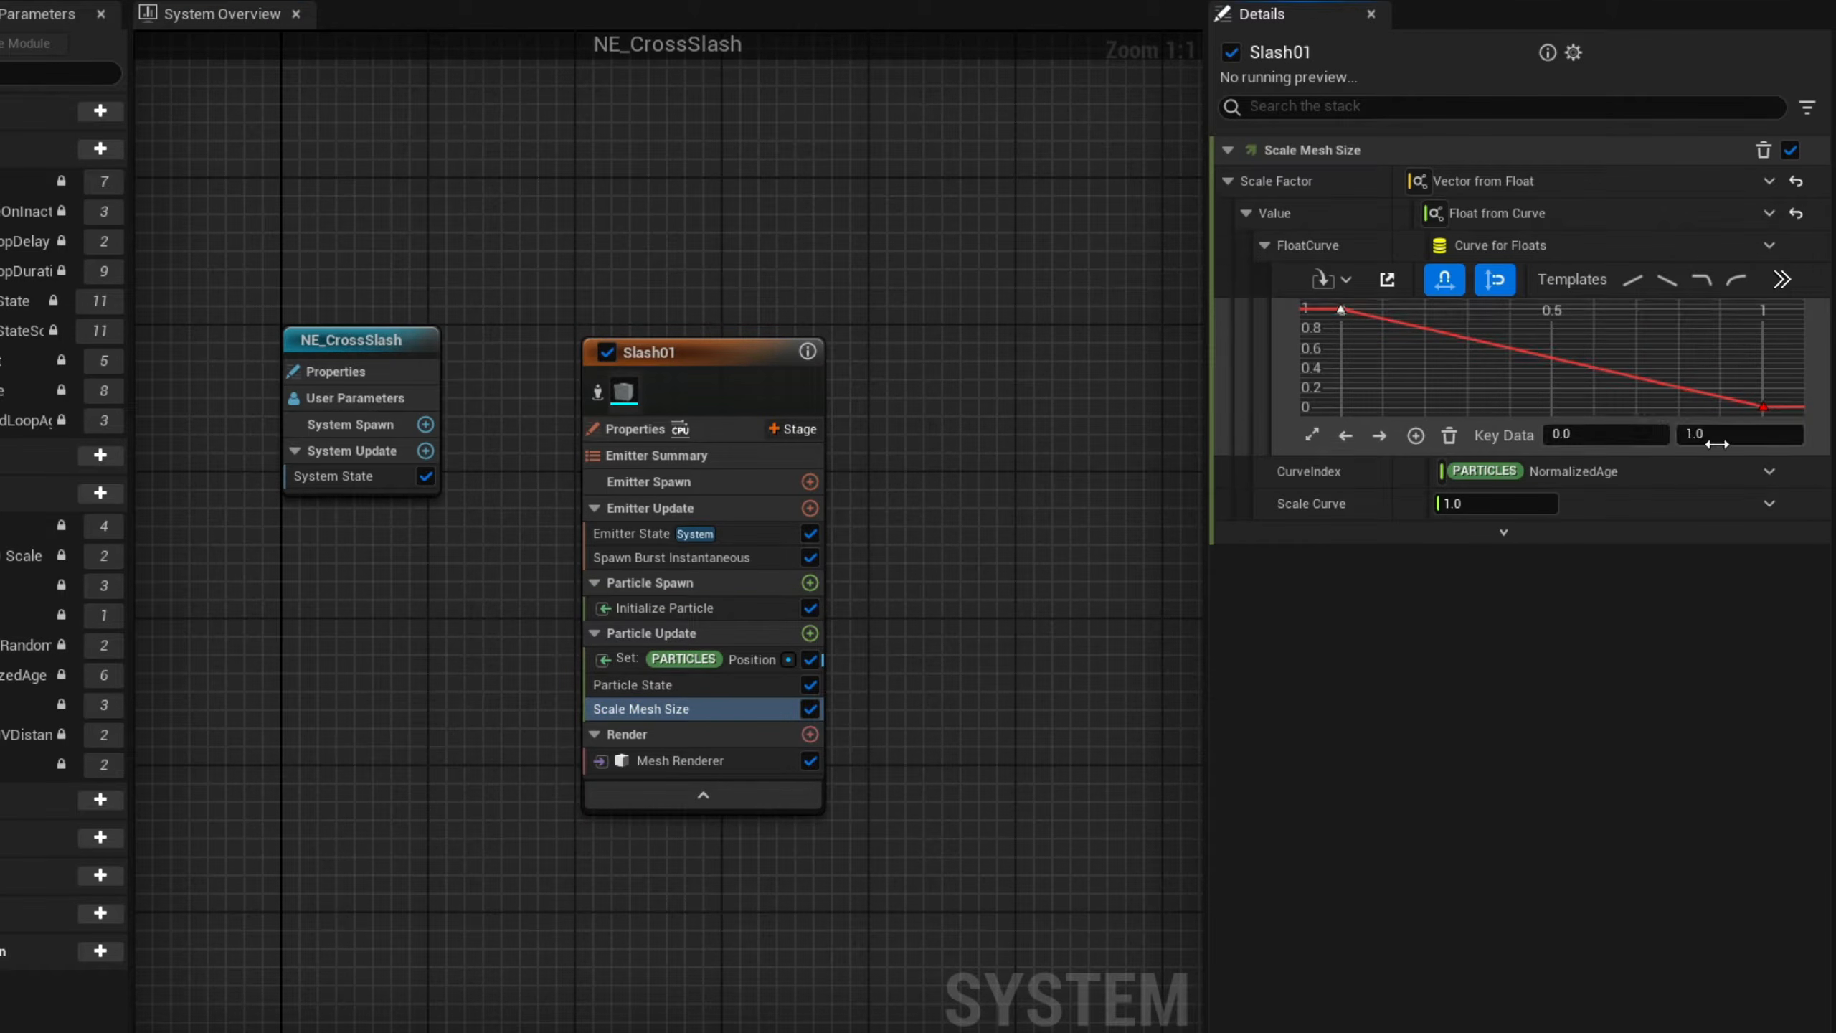
{"action": "left_click", "coordinate": [1743, 437]}
{"action": "type", "text": ".33"}
{"action": "key", "text": "Return"}
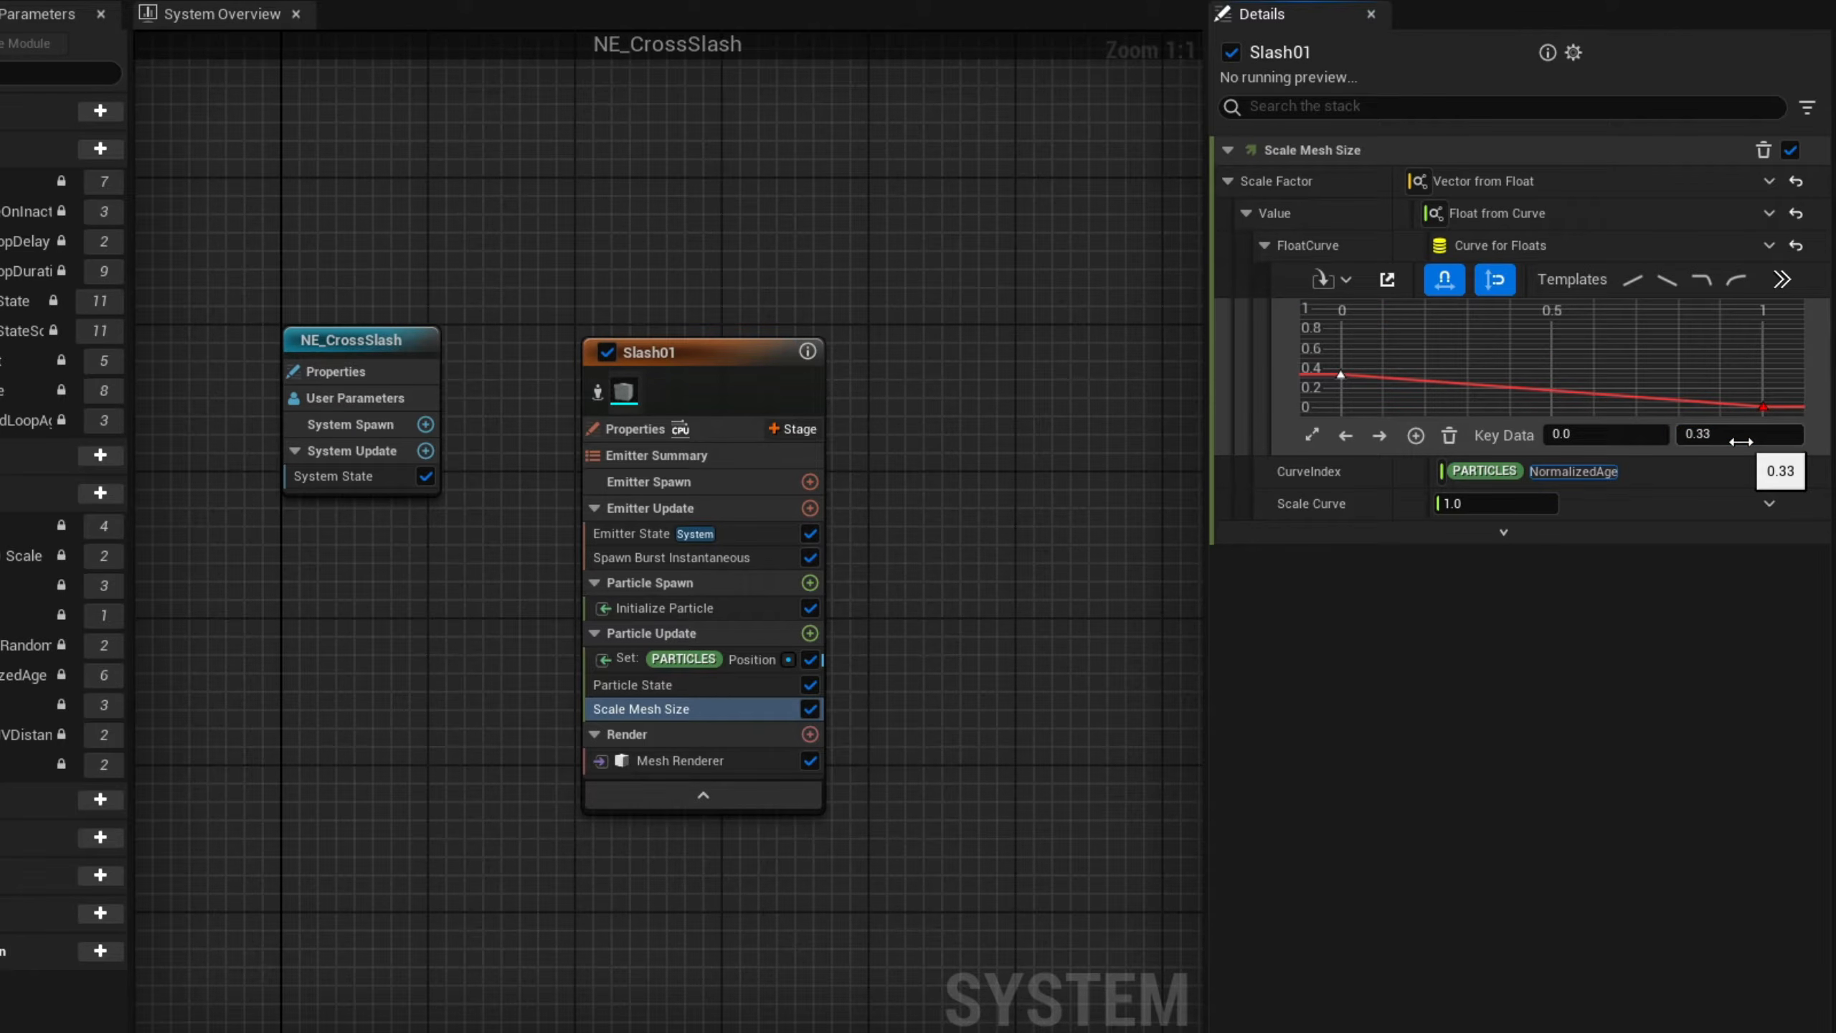
{"action": "left_click", "coordinate": [1663, 334]}
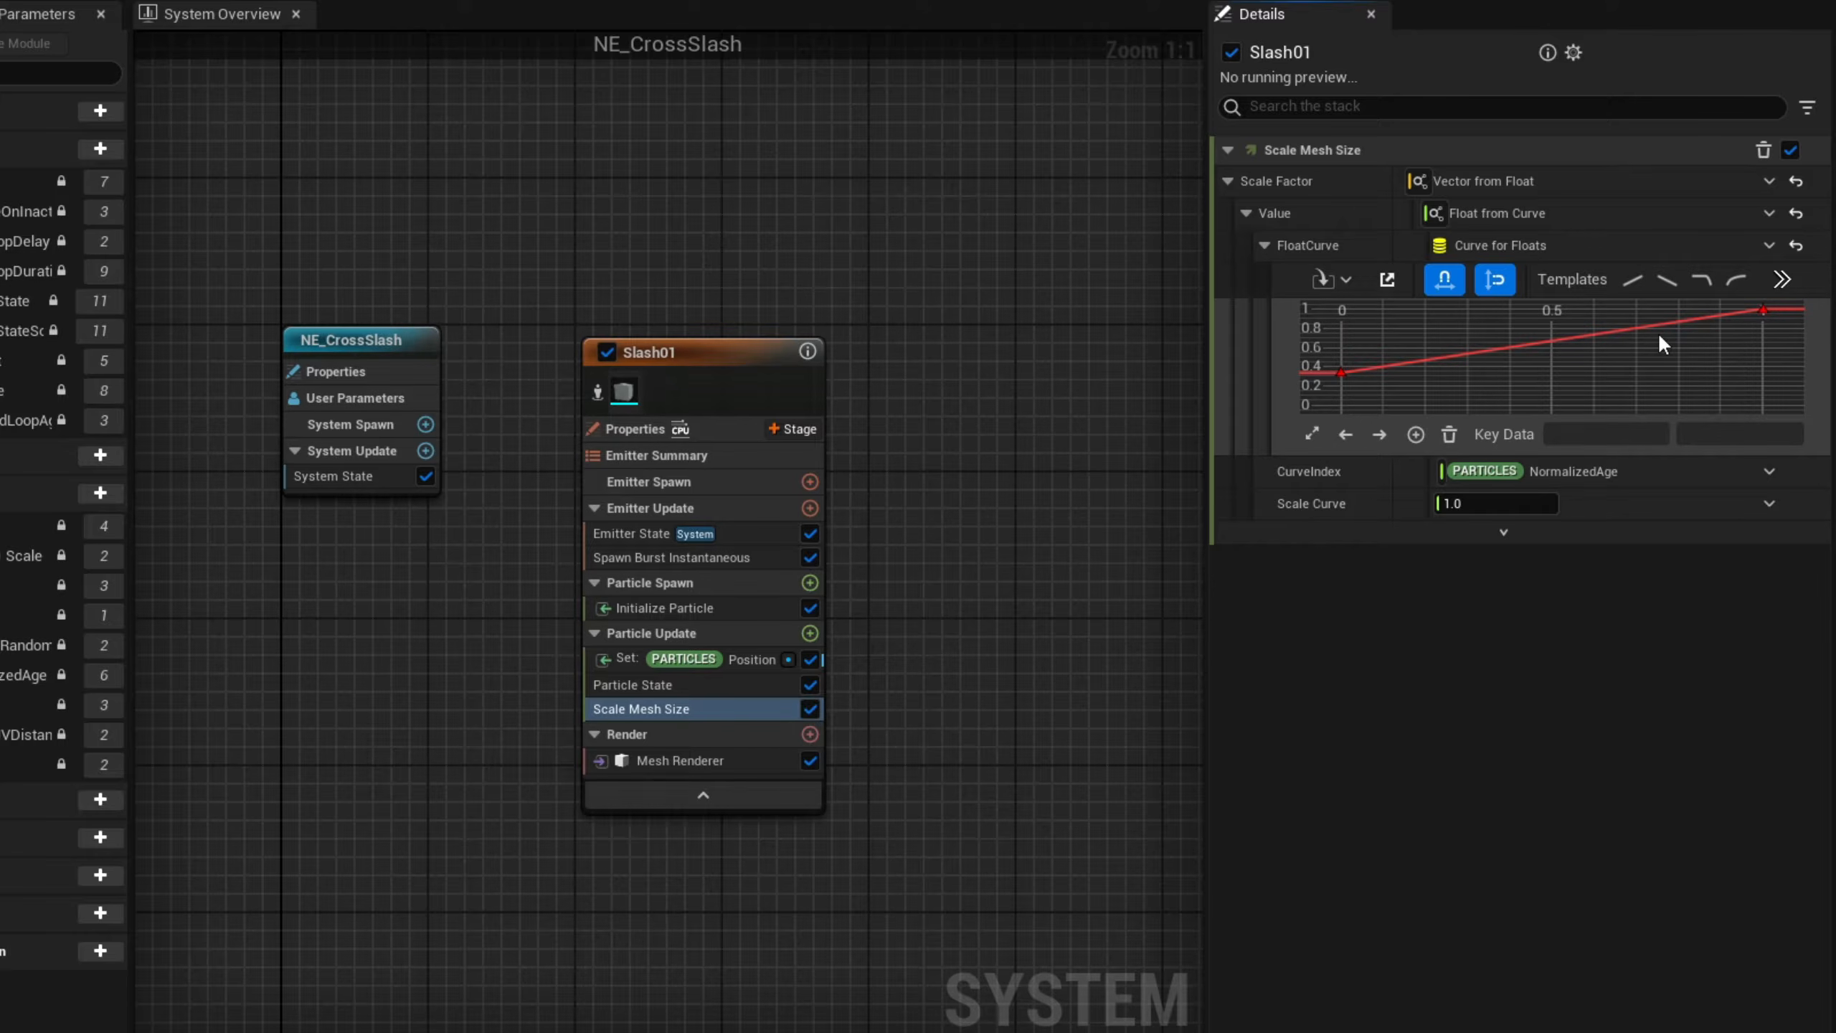
- Smooth the tangents of both scale curve keys and steepen the first key's tangent for a faster start
{"action": "right_click_drag", "start_coordinate": [1659, 334], "coordinate": [1656, 349]}
{"action": "left_click_drag", "start_coordinate": [1323, 405], "coordinate": [1775, 310]}
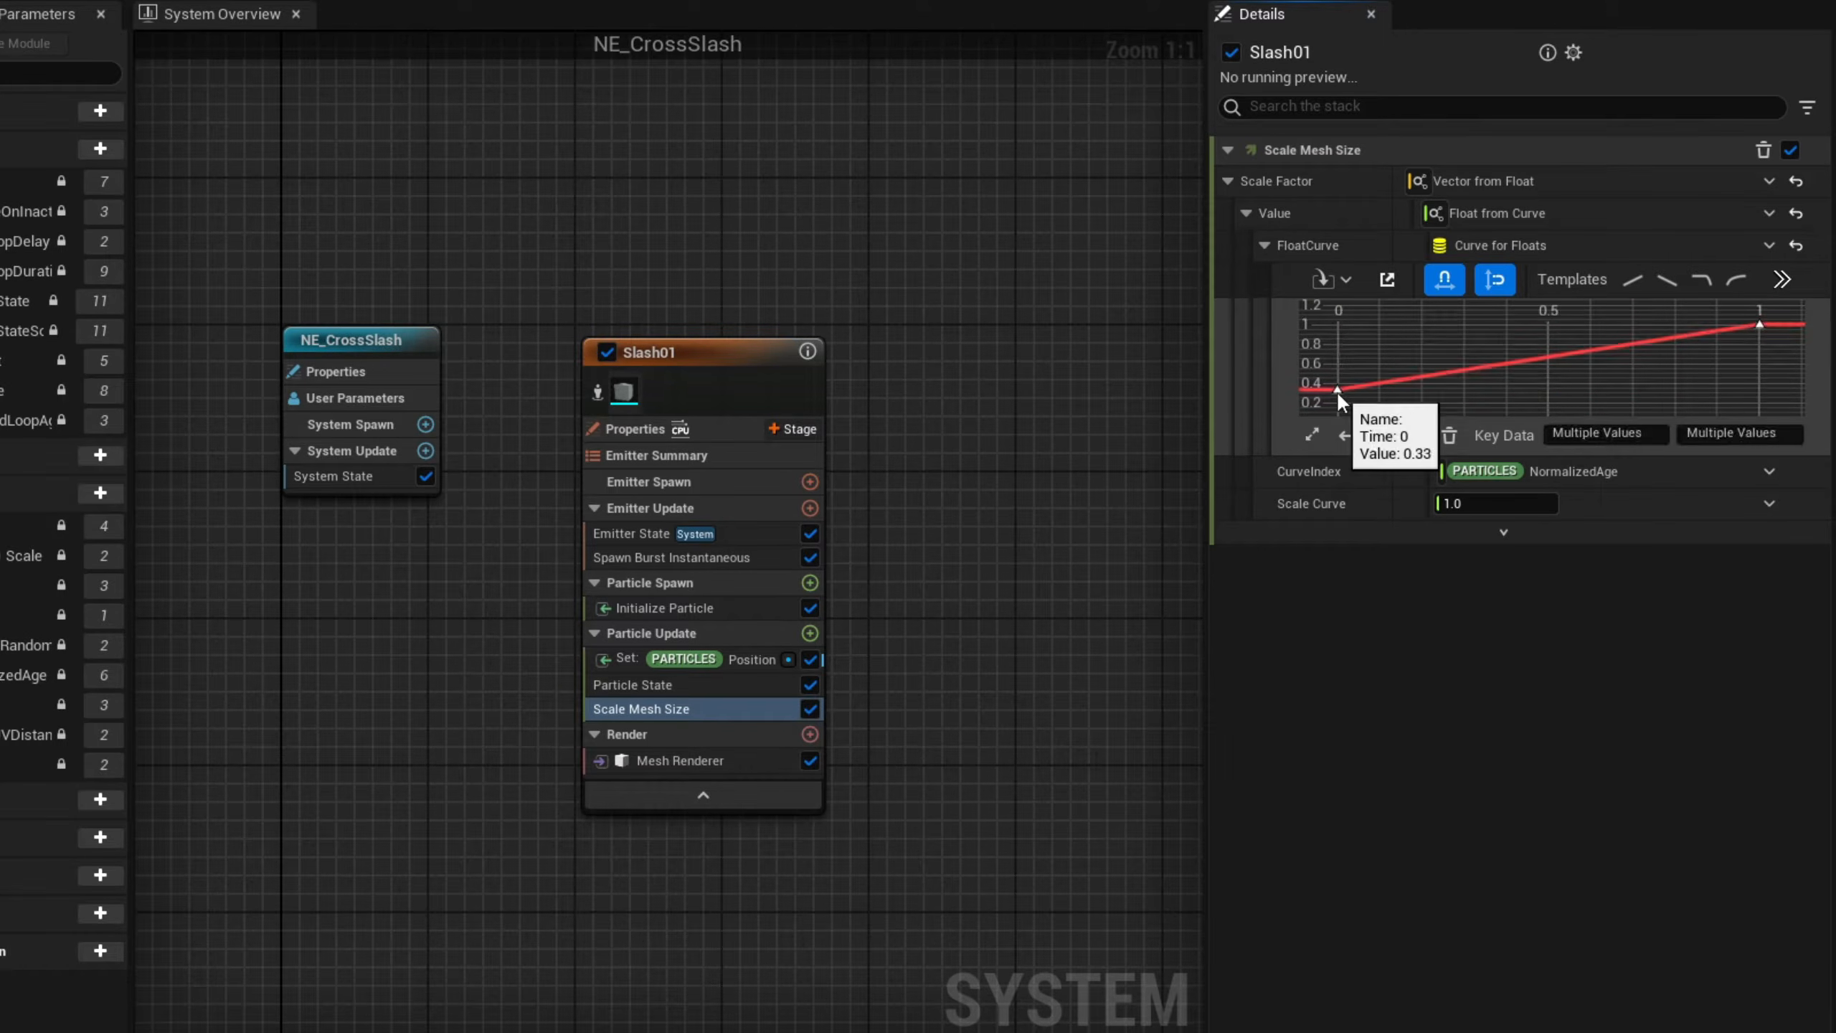
{"action": "right_click", "coordinate": [1336, 391]}
{"action": "left_click", "coordinate": [1446, 647]}
{"action": "left_click", "coordinate": [1441, 391]}
{"action": "left_click", "coordinate": [1338, 390]}
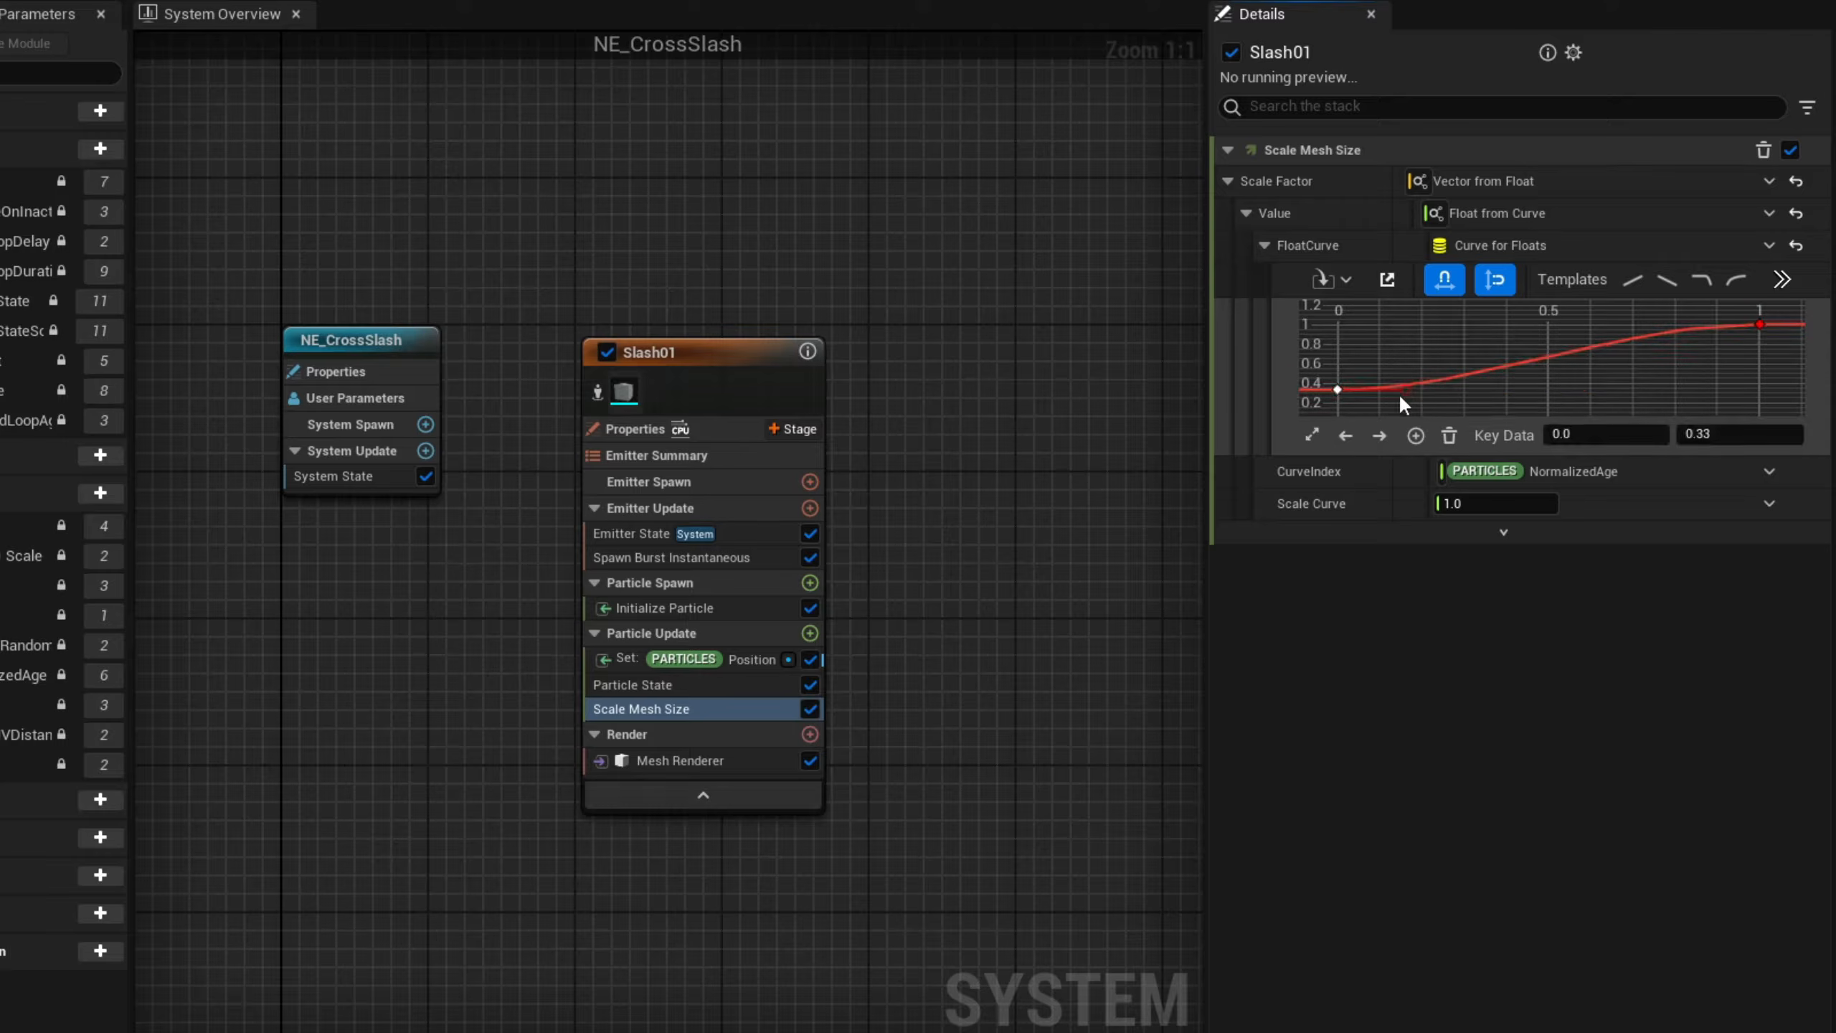
{"action": "left_click_drag", "start_coordinate": [1403, 390], "coordinate": [1411, 367]}
{"action": "left_click", "coordinate": [1498, 367]}
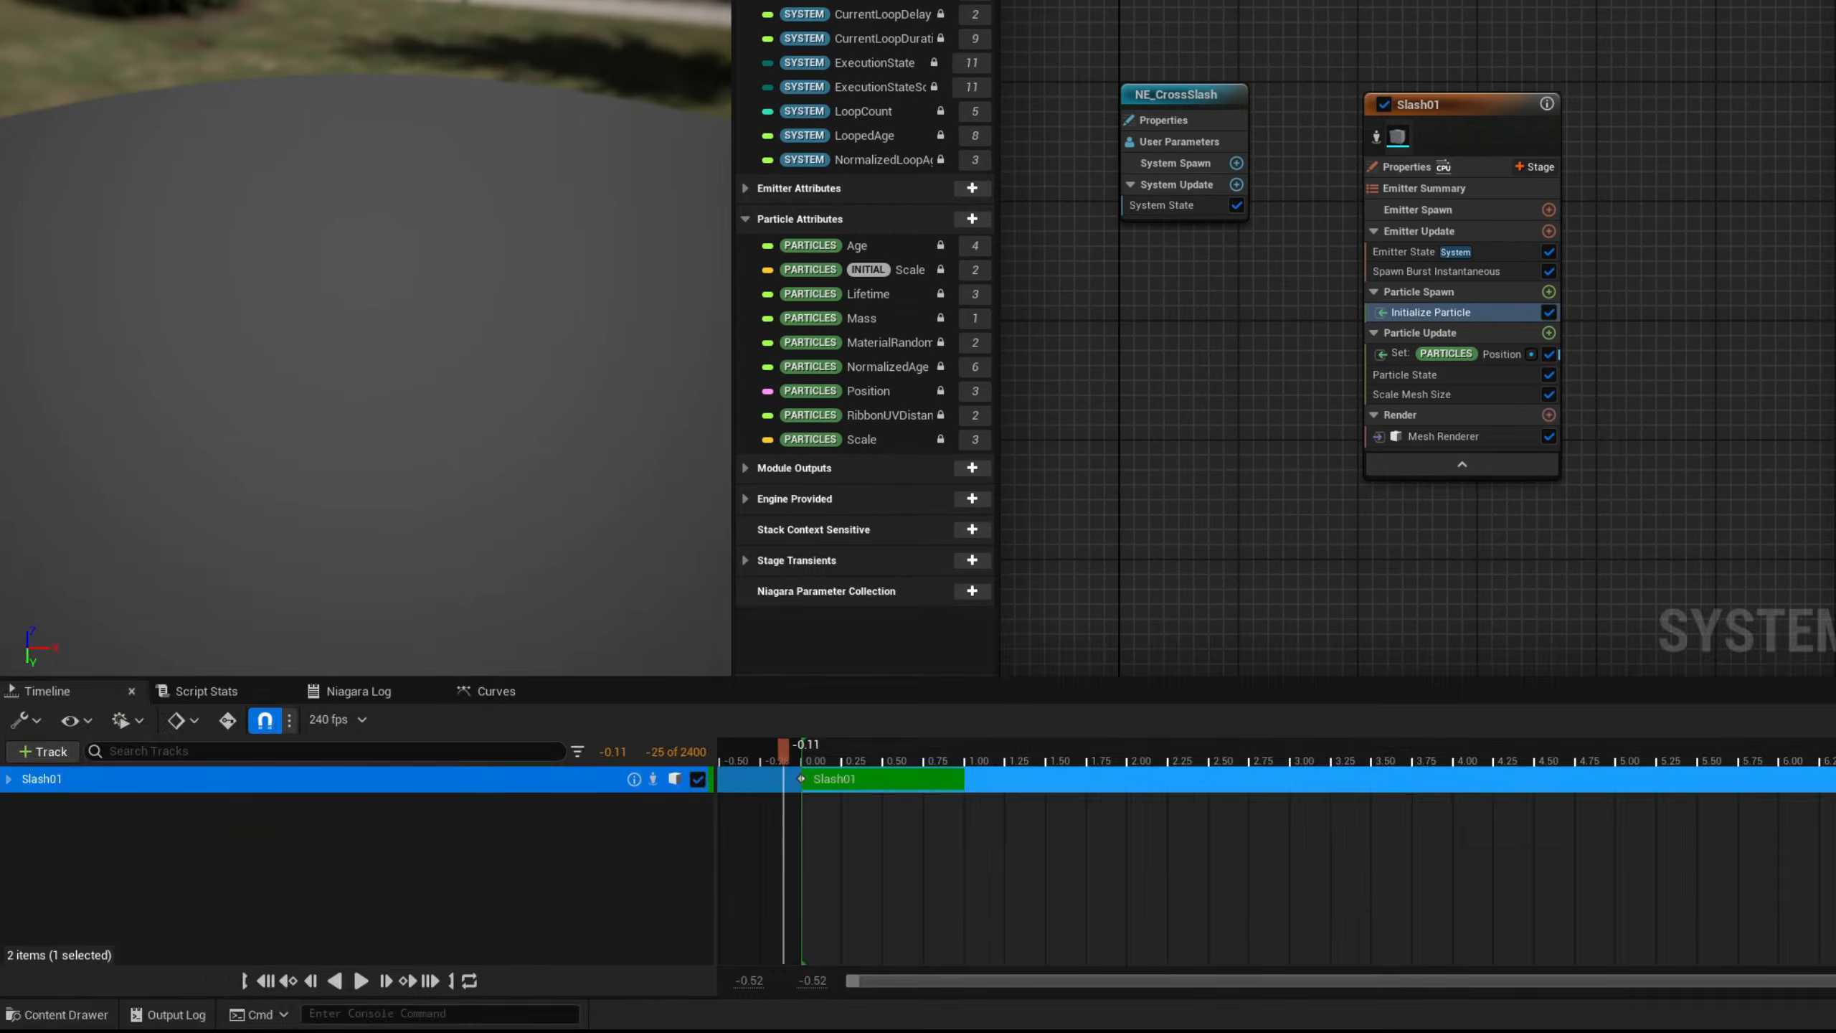
- Create a material named M_Mat in the Materials/Originals folder and open it for editing
{"action": "left_click", "coordinate": [67, 1009]}
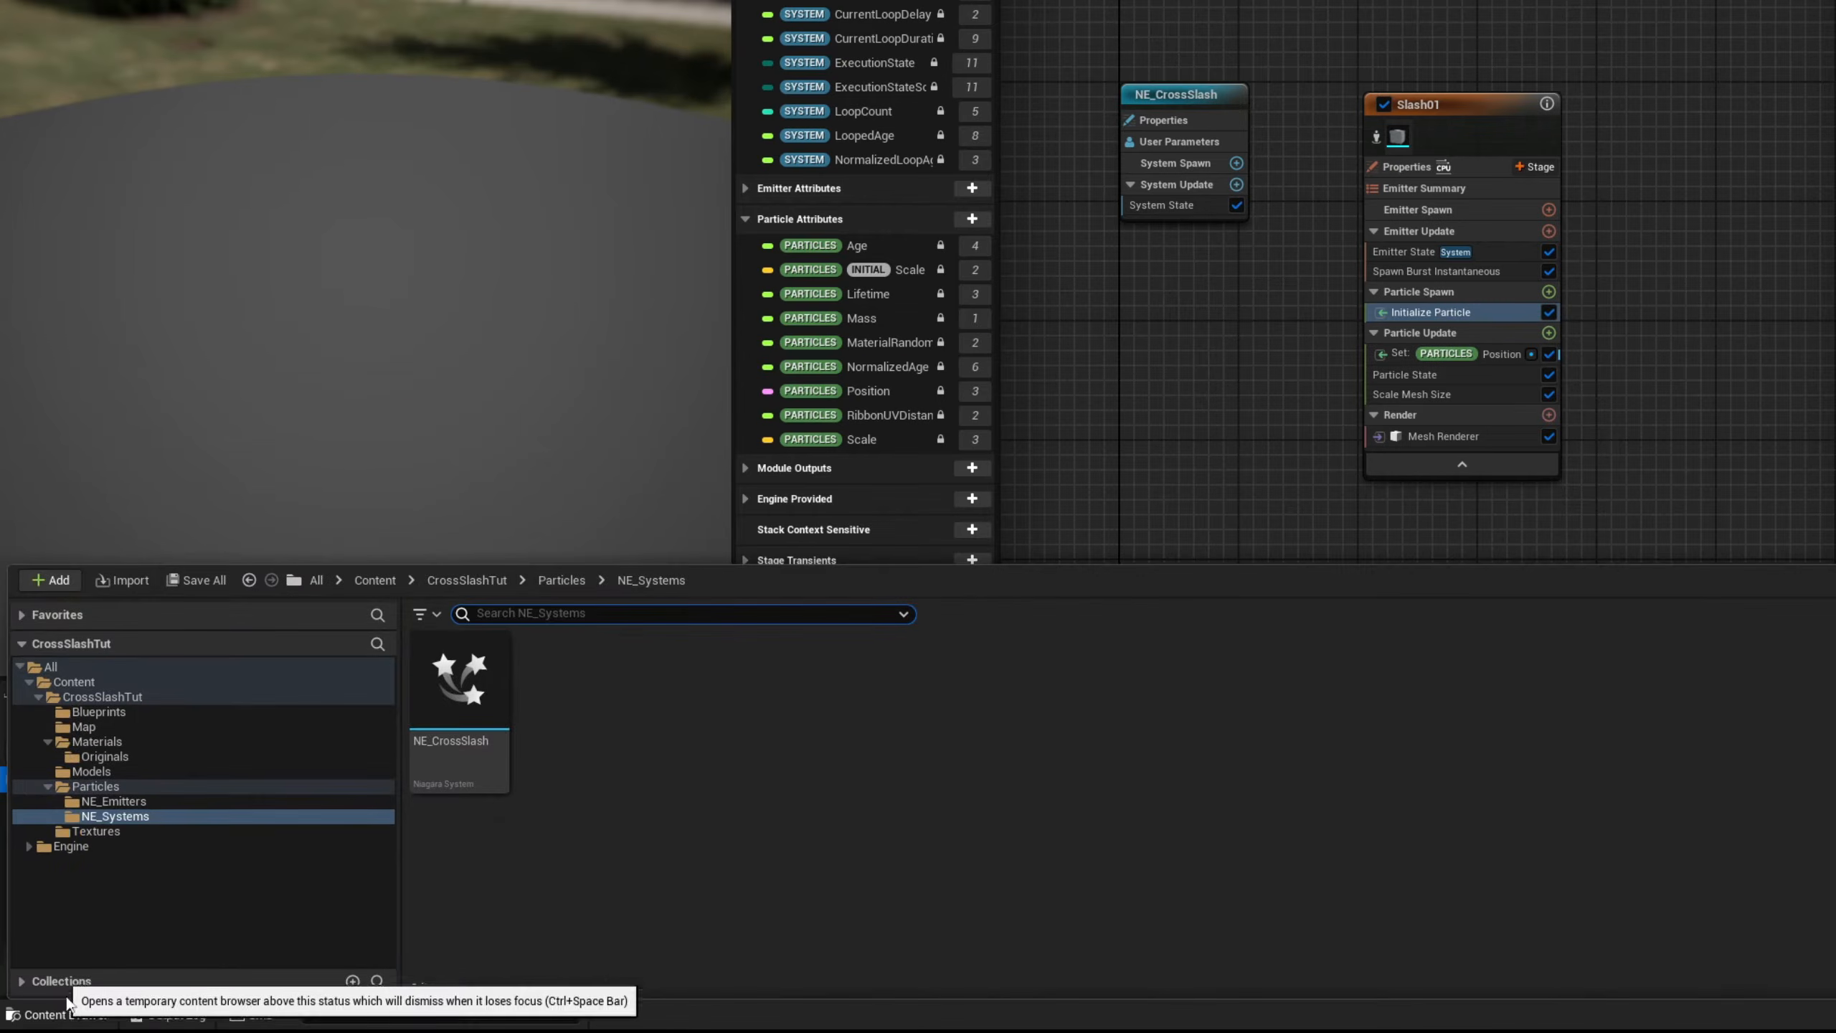
{"action": "left_click", "coordinate": [97, 742]}
{"action": "double_click", "coordinate": [461, 690]}
{"action": "right_click", "coordinate": [693, 729]}
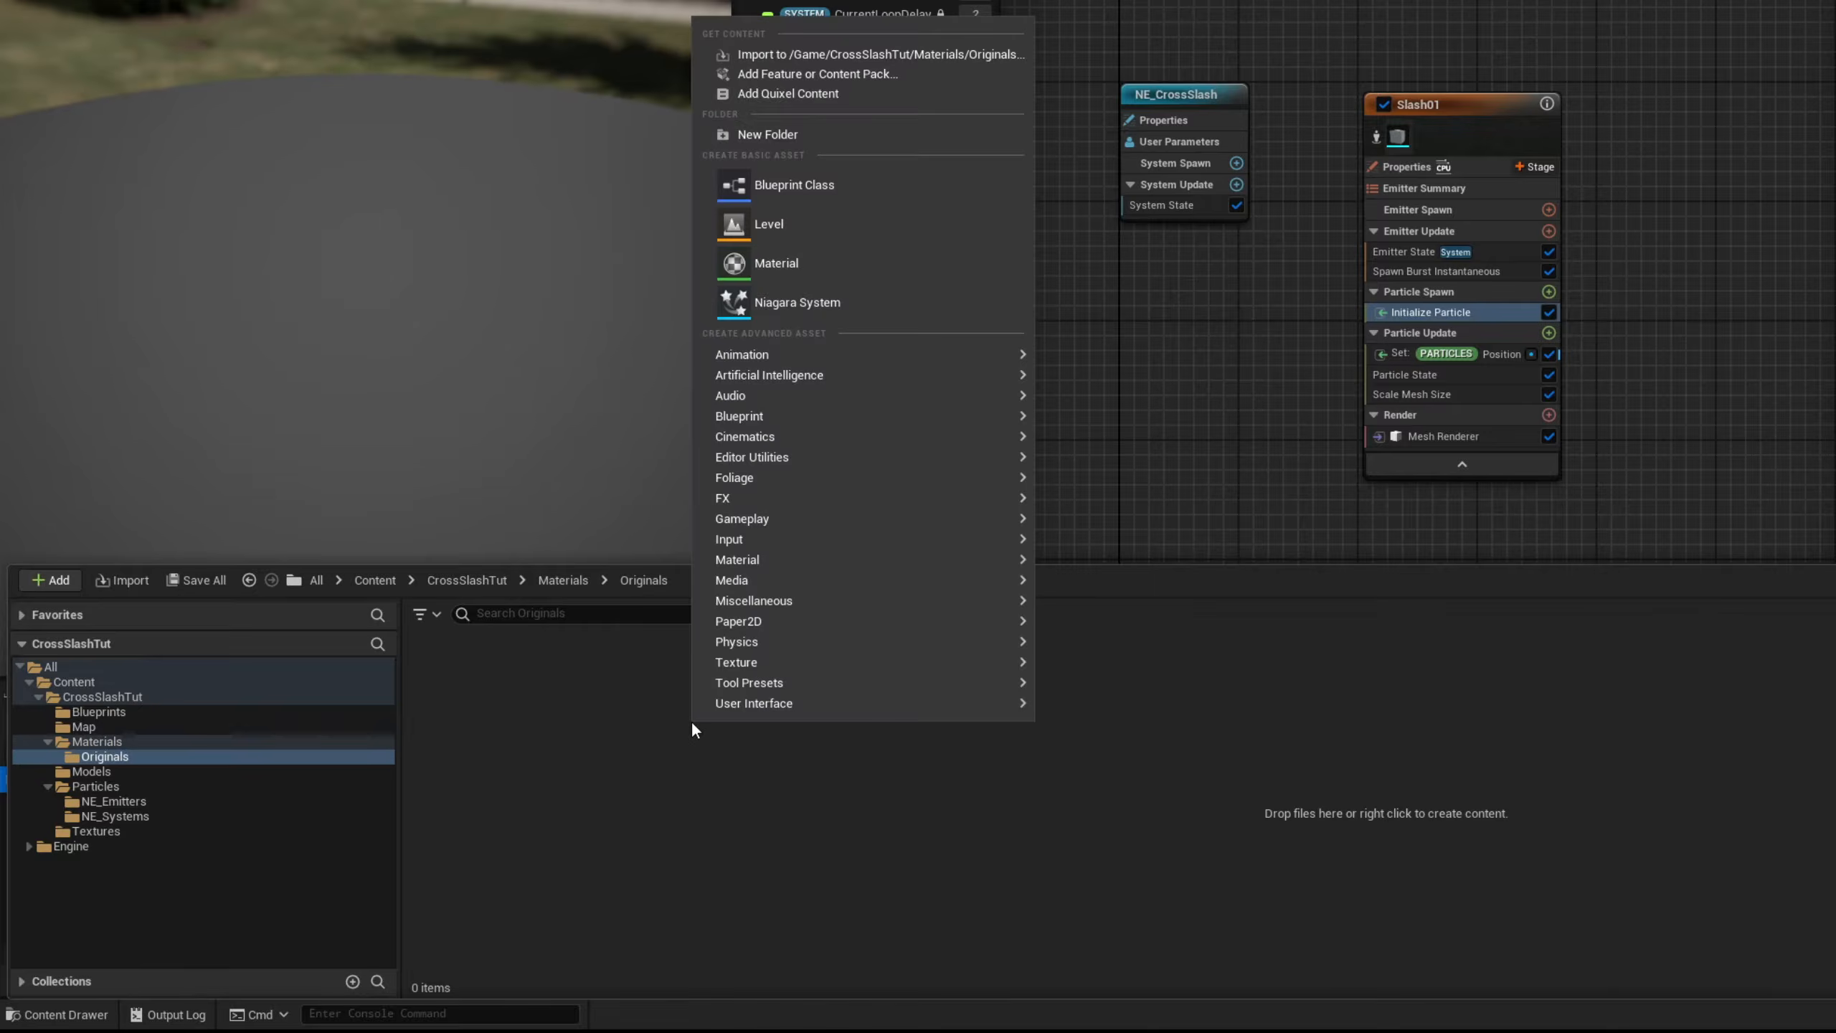
{"action": "mouse_move", "coordinate": [969, 560]}
{"action": "left_click", "coordinate": [1062, 566]}
{"action": "type", "text": "M"}
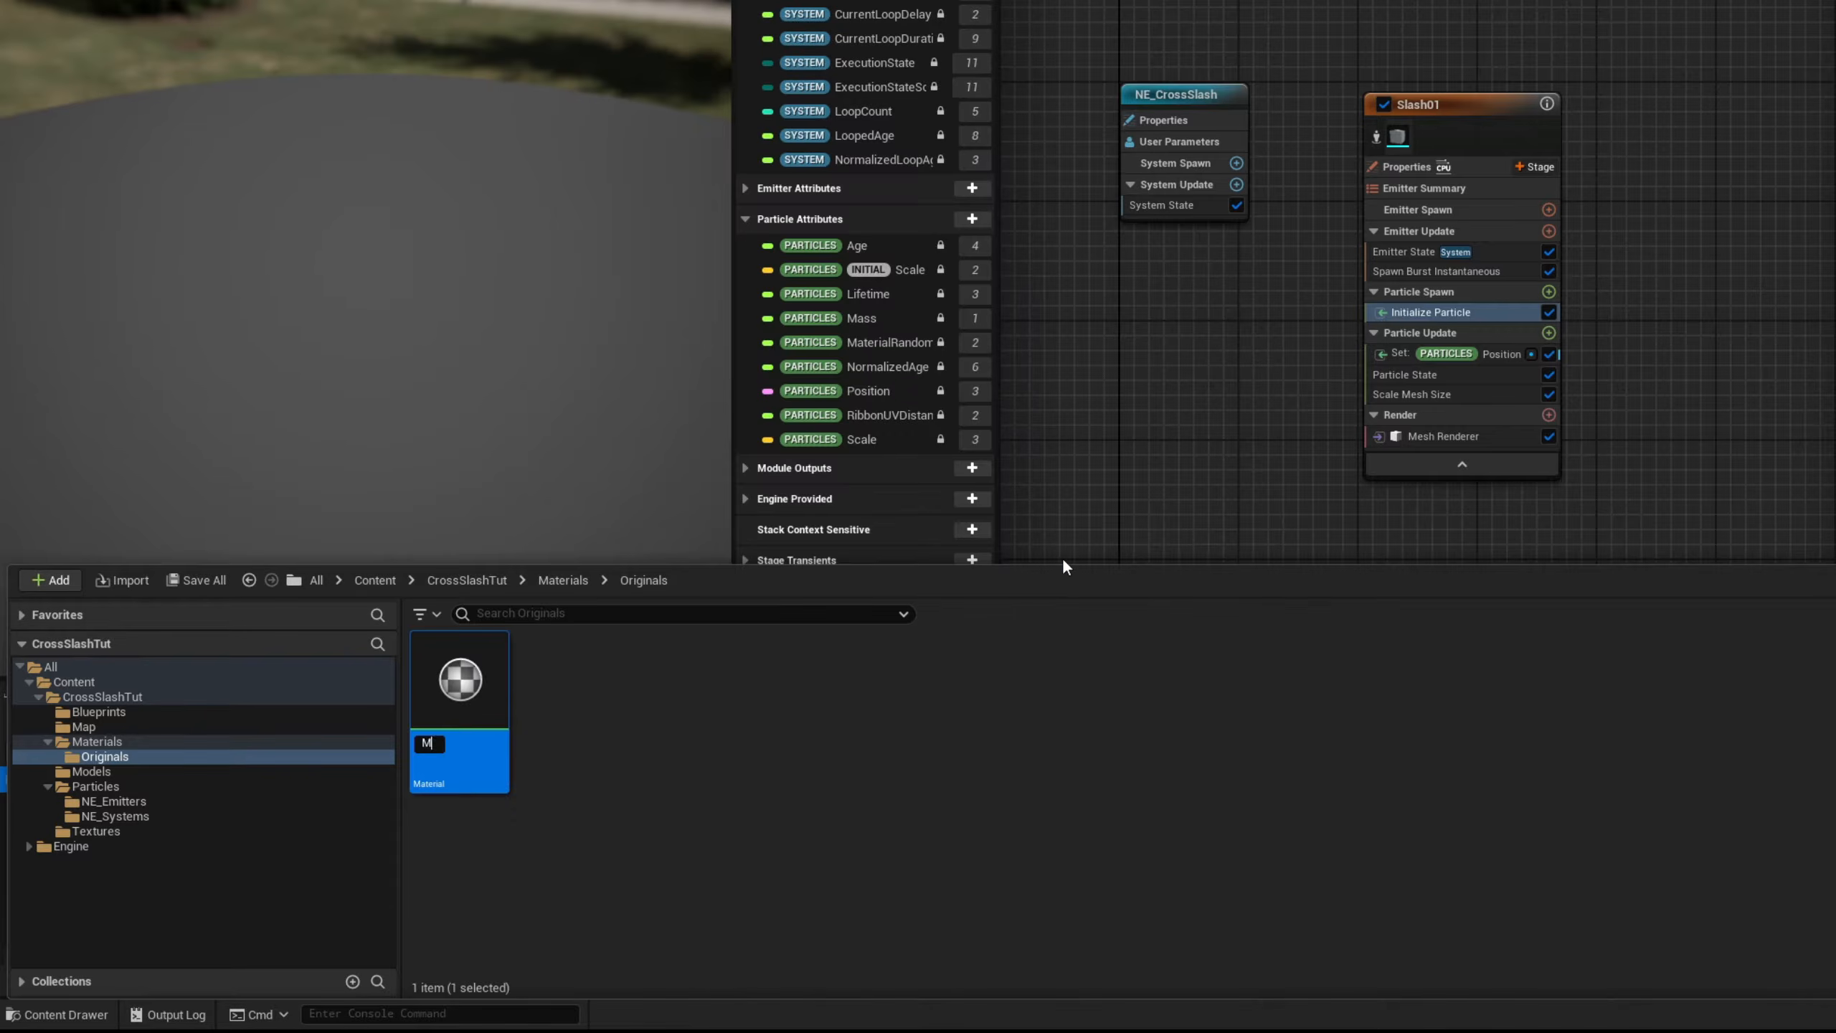
{"action": "type", "text": "_Mat"}
{"action": "key", "text": "Return"}
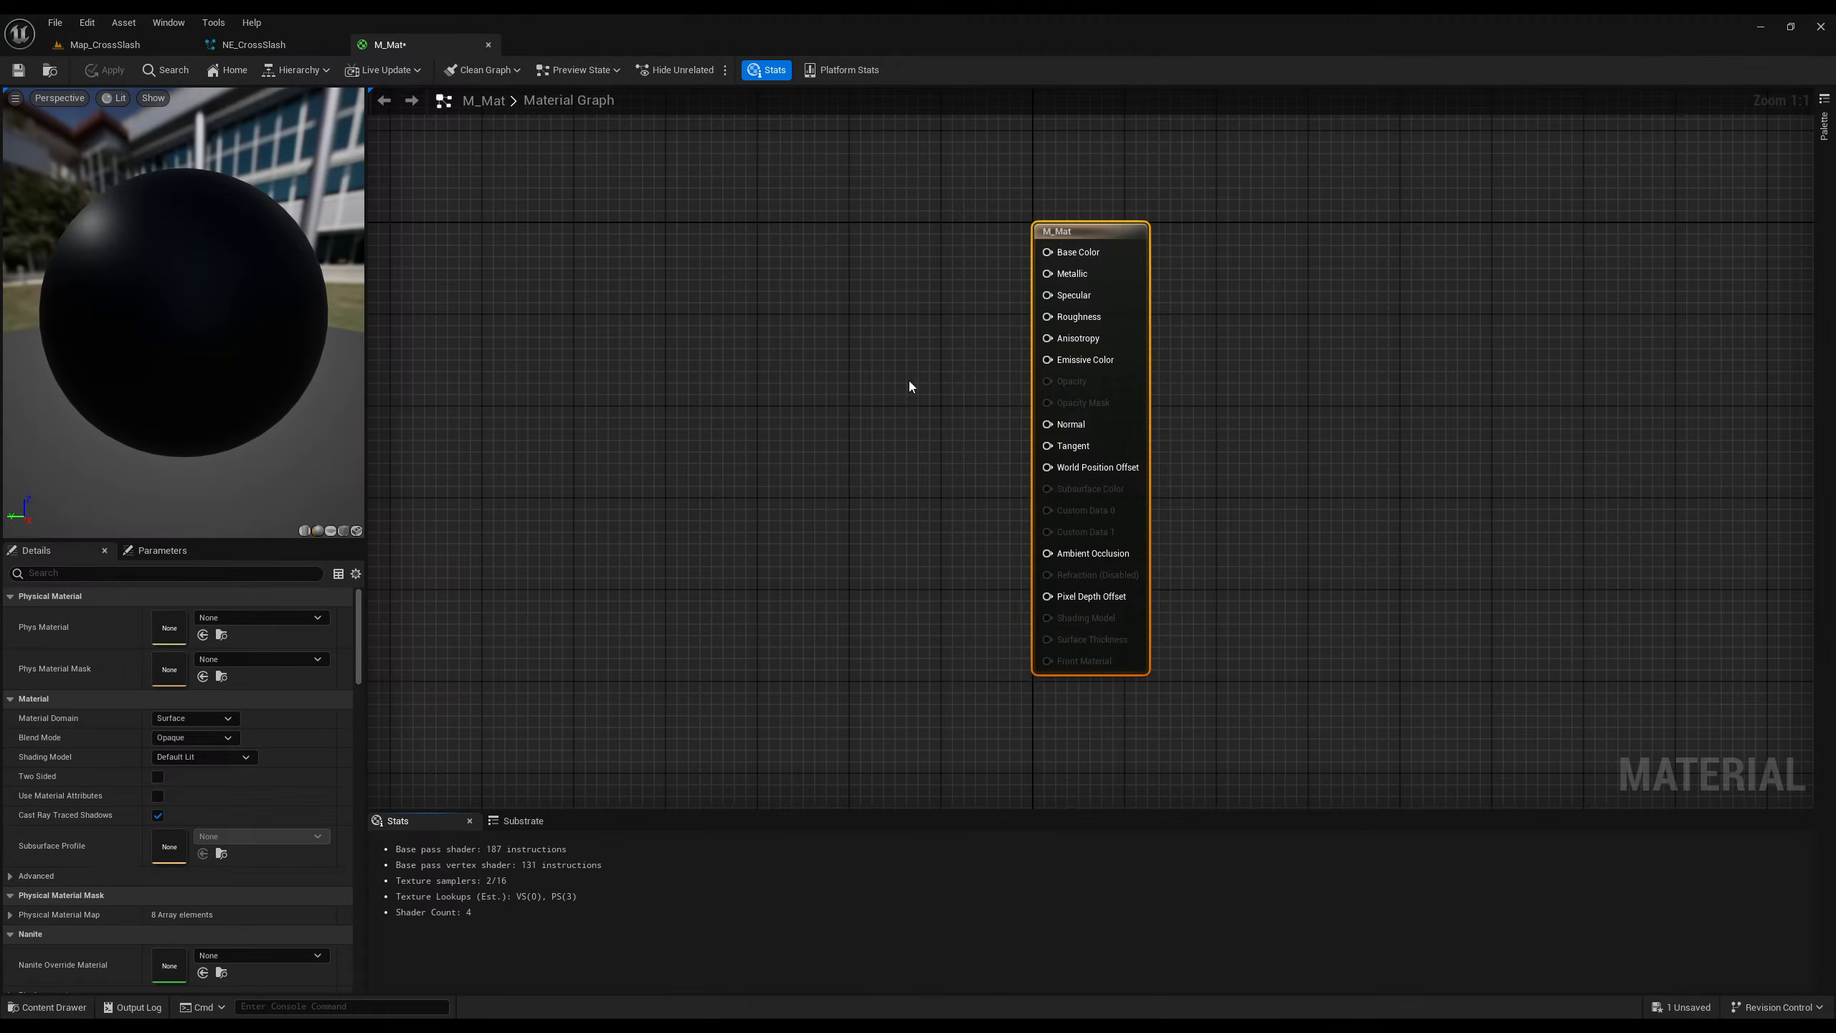
- Set the Blend Mode of M_Mat to Additive
{"action": "left_click", "coordinate": [874, 382]}
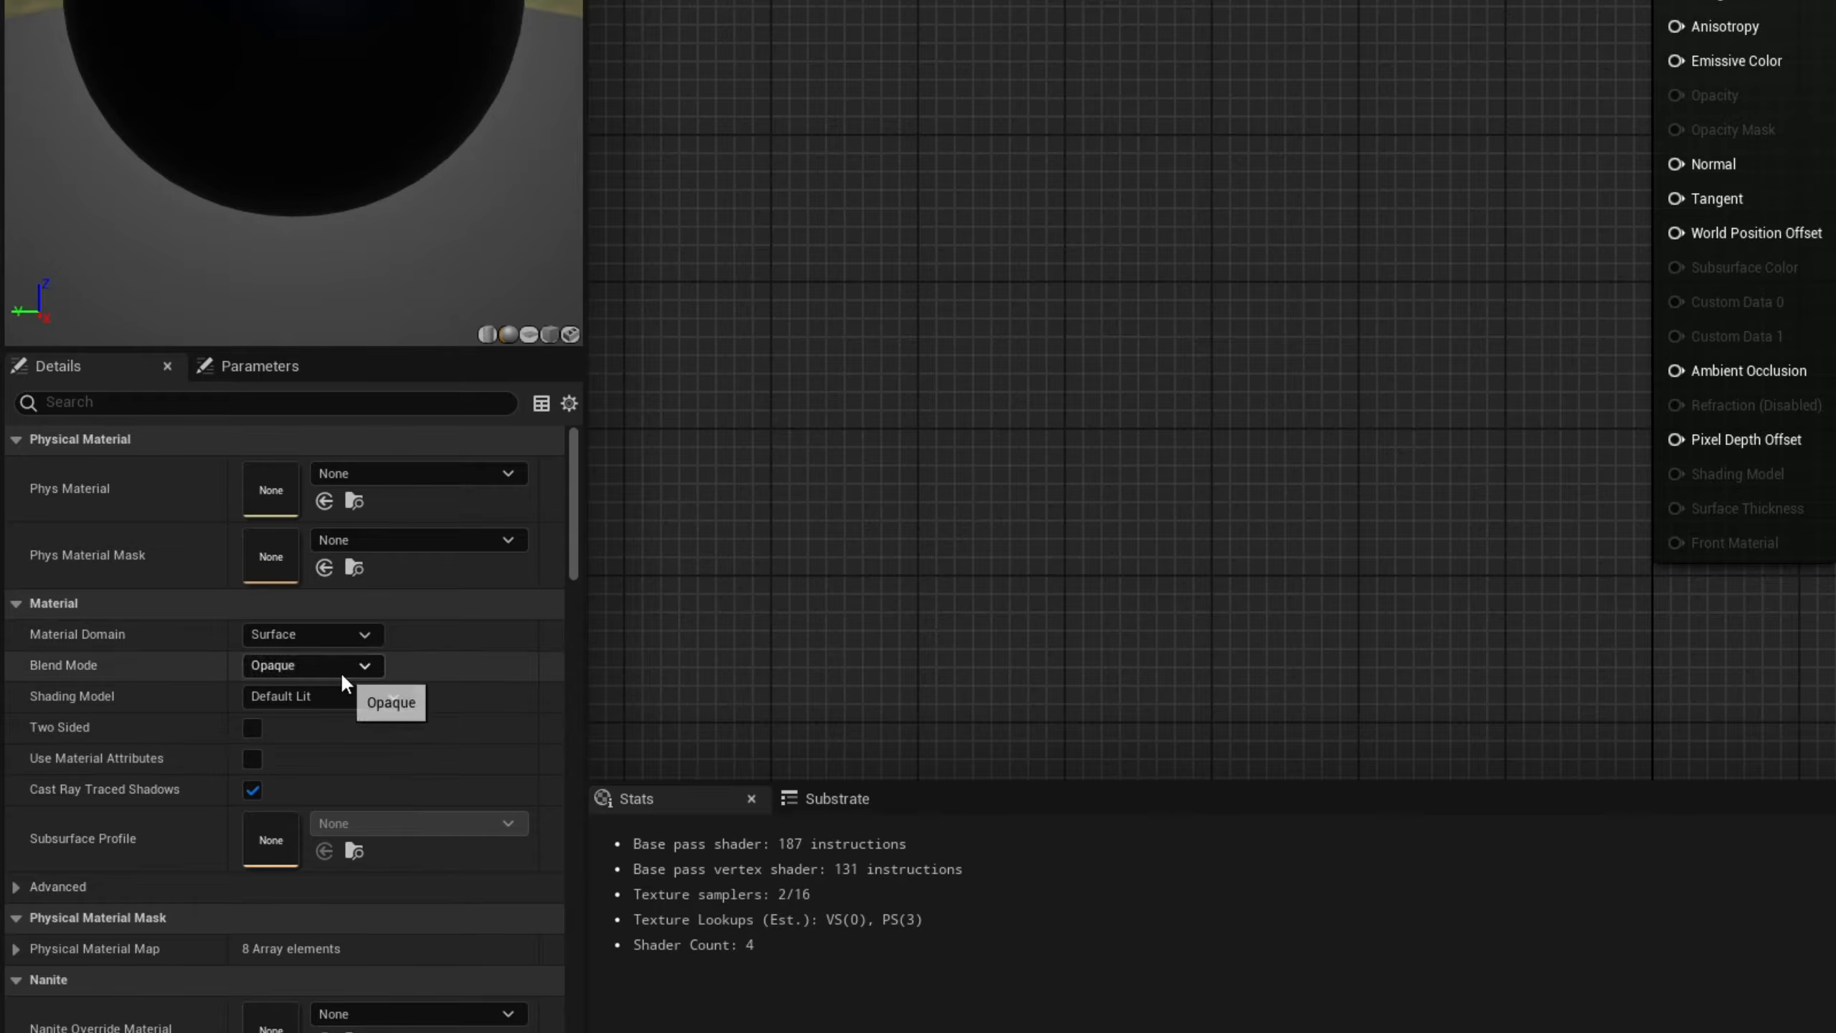
{"action": "left_click", "coordinate": [215, 738]}
{"action": "left_click", "coordinate": [318, 751]}
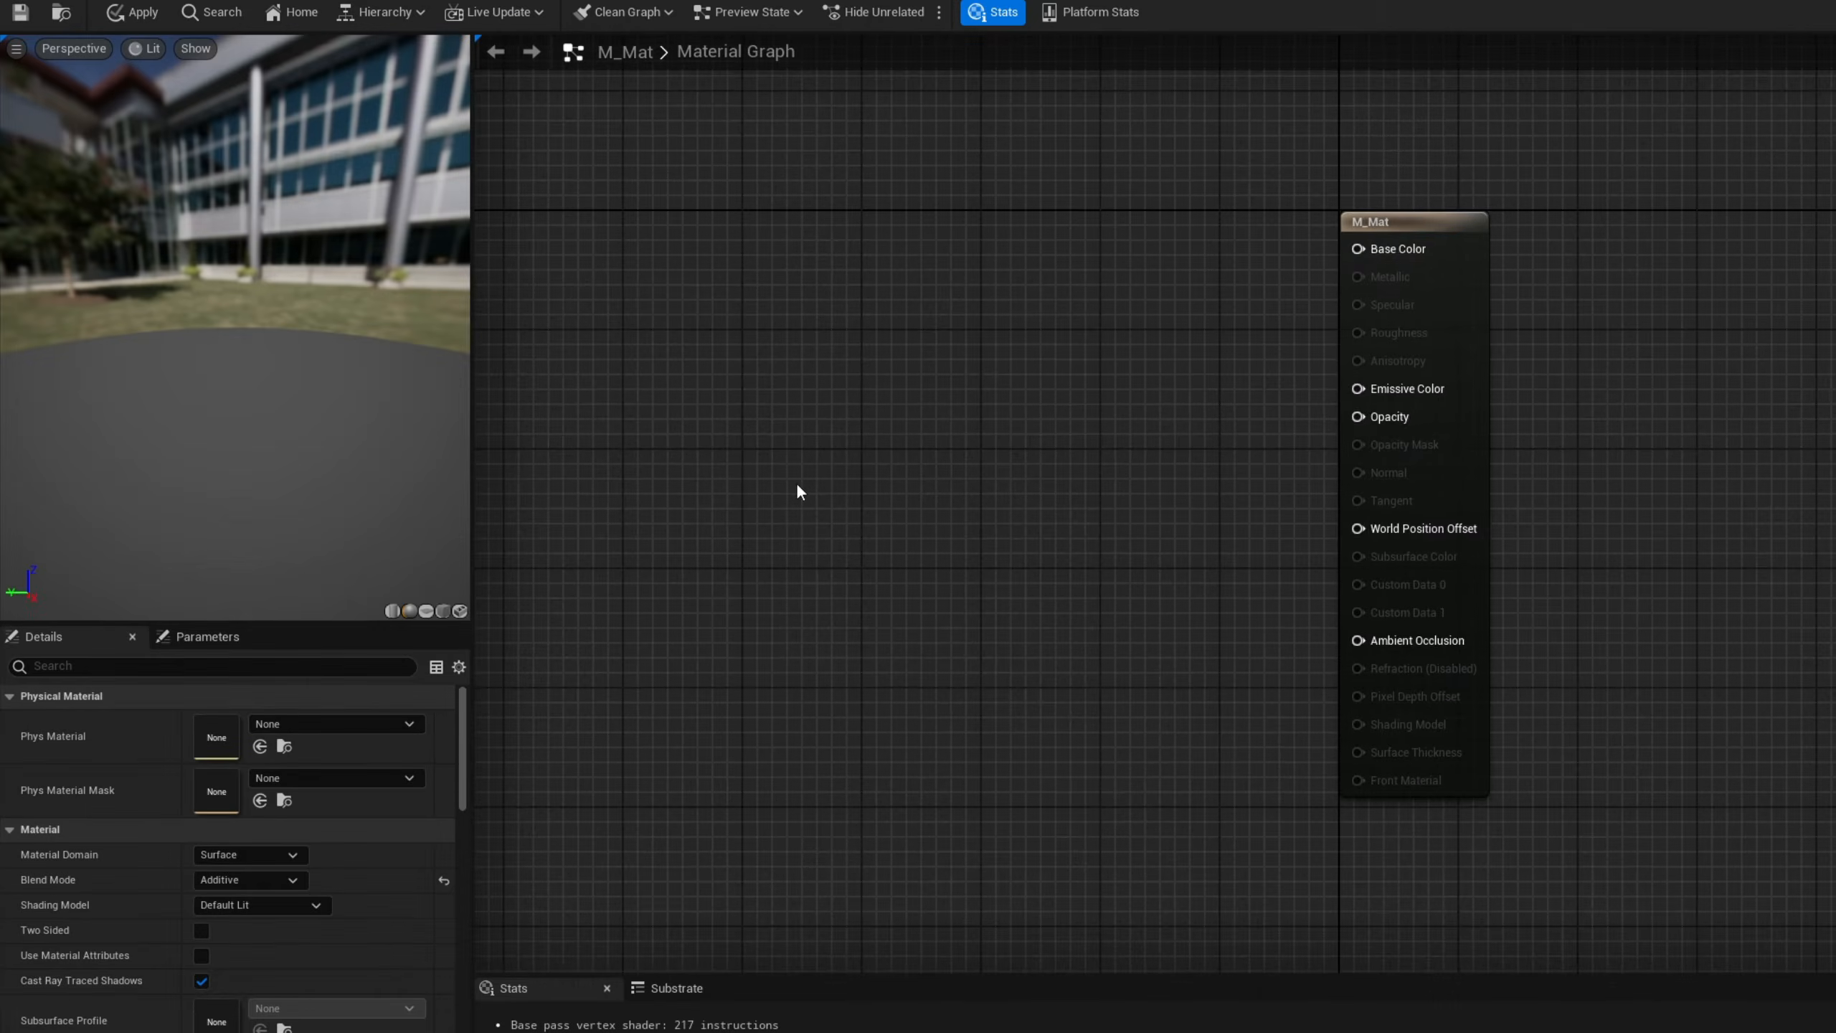
- Add a TextureSampleParameter2D node named Tex to the material graph
{"action": "right_click_drag", "start_coordinate": [797, 491], "coordinate": [906, 496]}
{"action": "right_click", "coordinate": [904, 493]}
{"action": "type", "text": "text"}
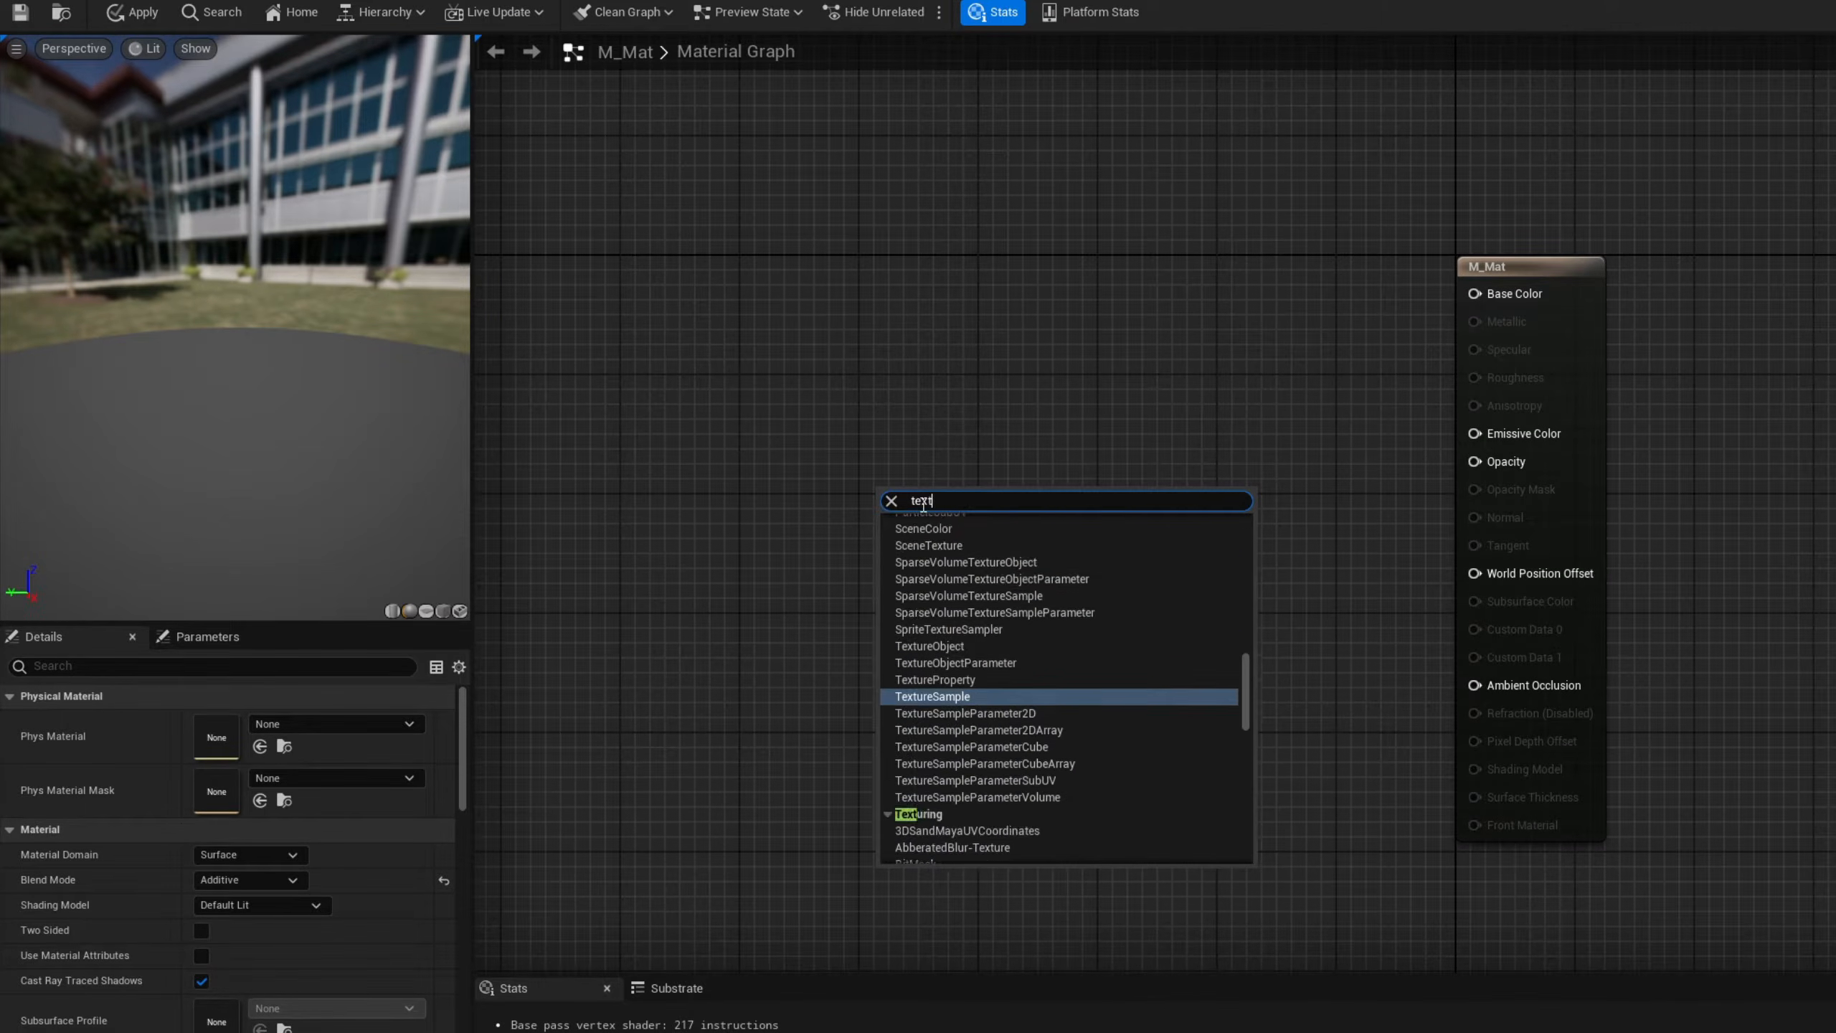
{"action": "scroll", "coordinate": [911, 525], "scroll_direction": "down", "scroll_amount": 1}
{"action": "left_click", "coordinate": [1039, 660]}
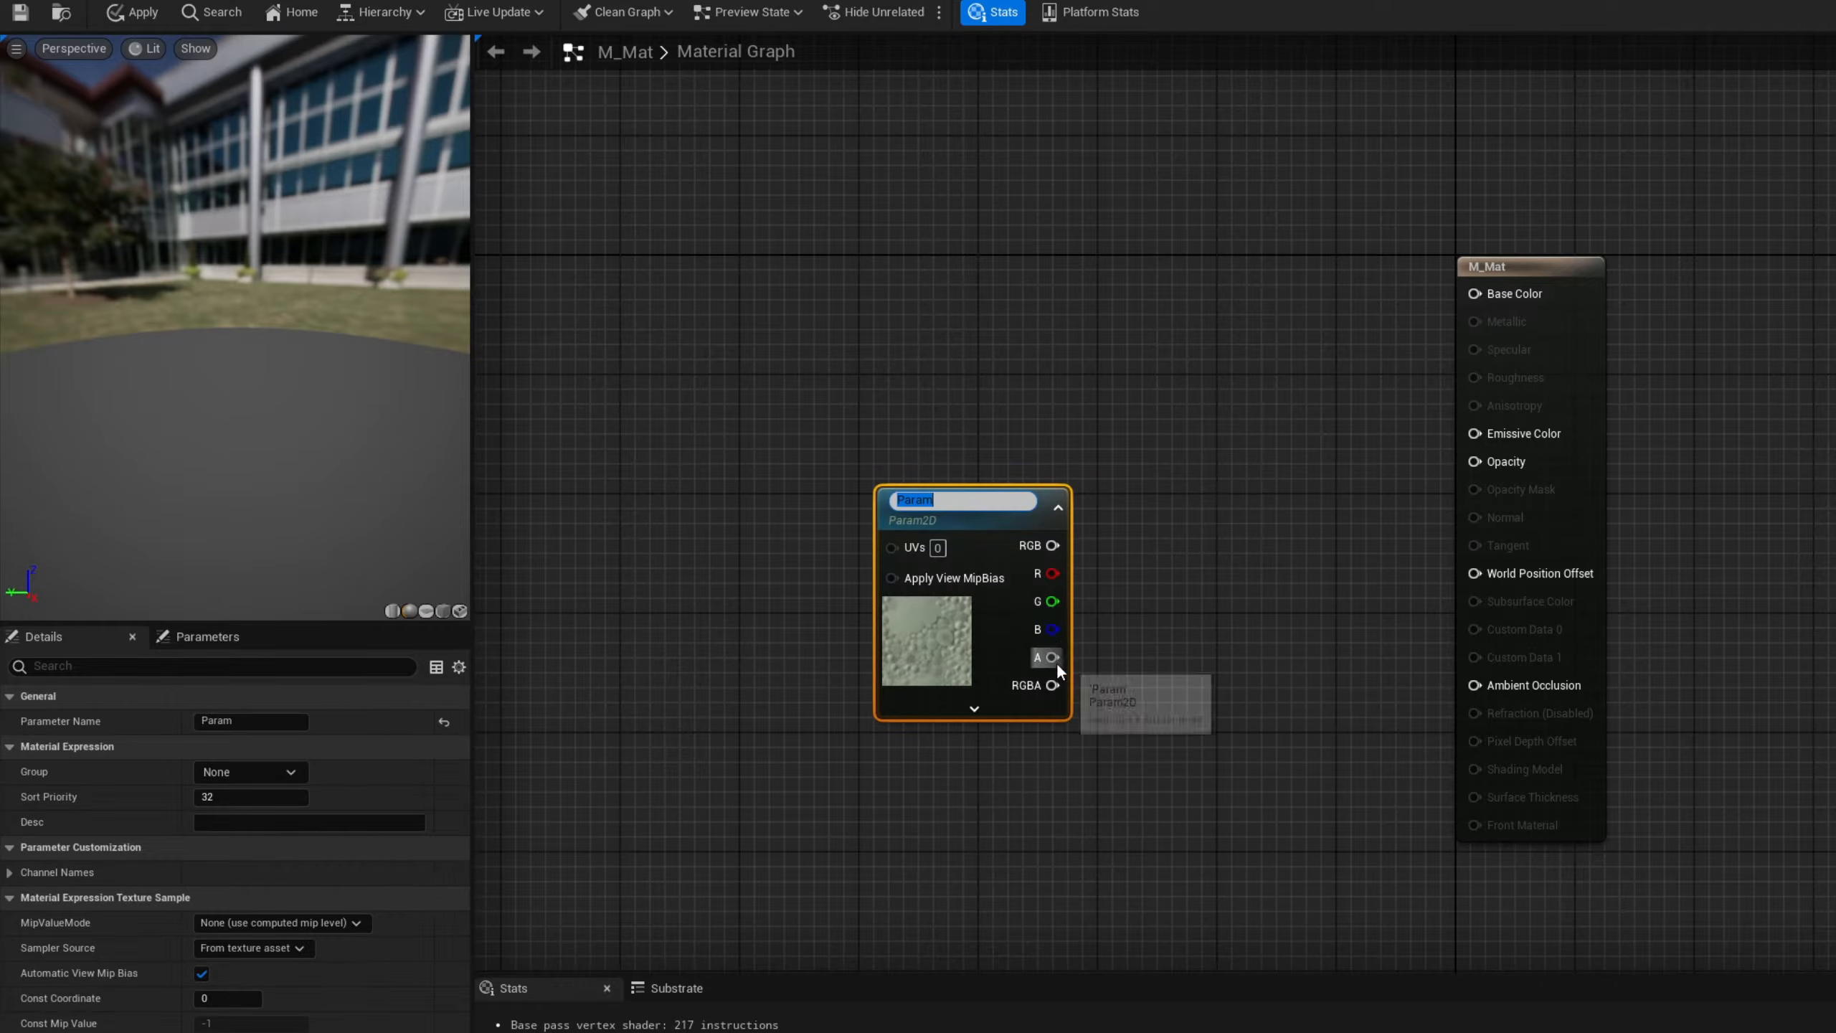
{"action": "type", "text": "Tex"}
{"action": "key", "text": "Return"}
{"action": "left_click", "coordinate": [942, 348]}
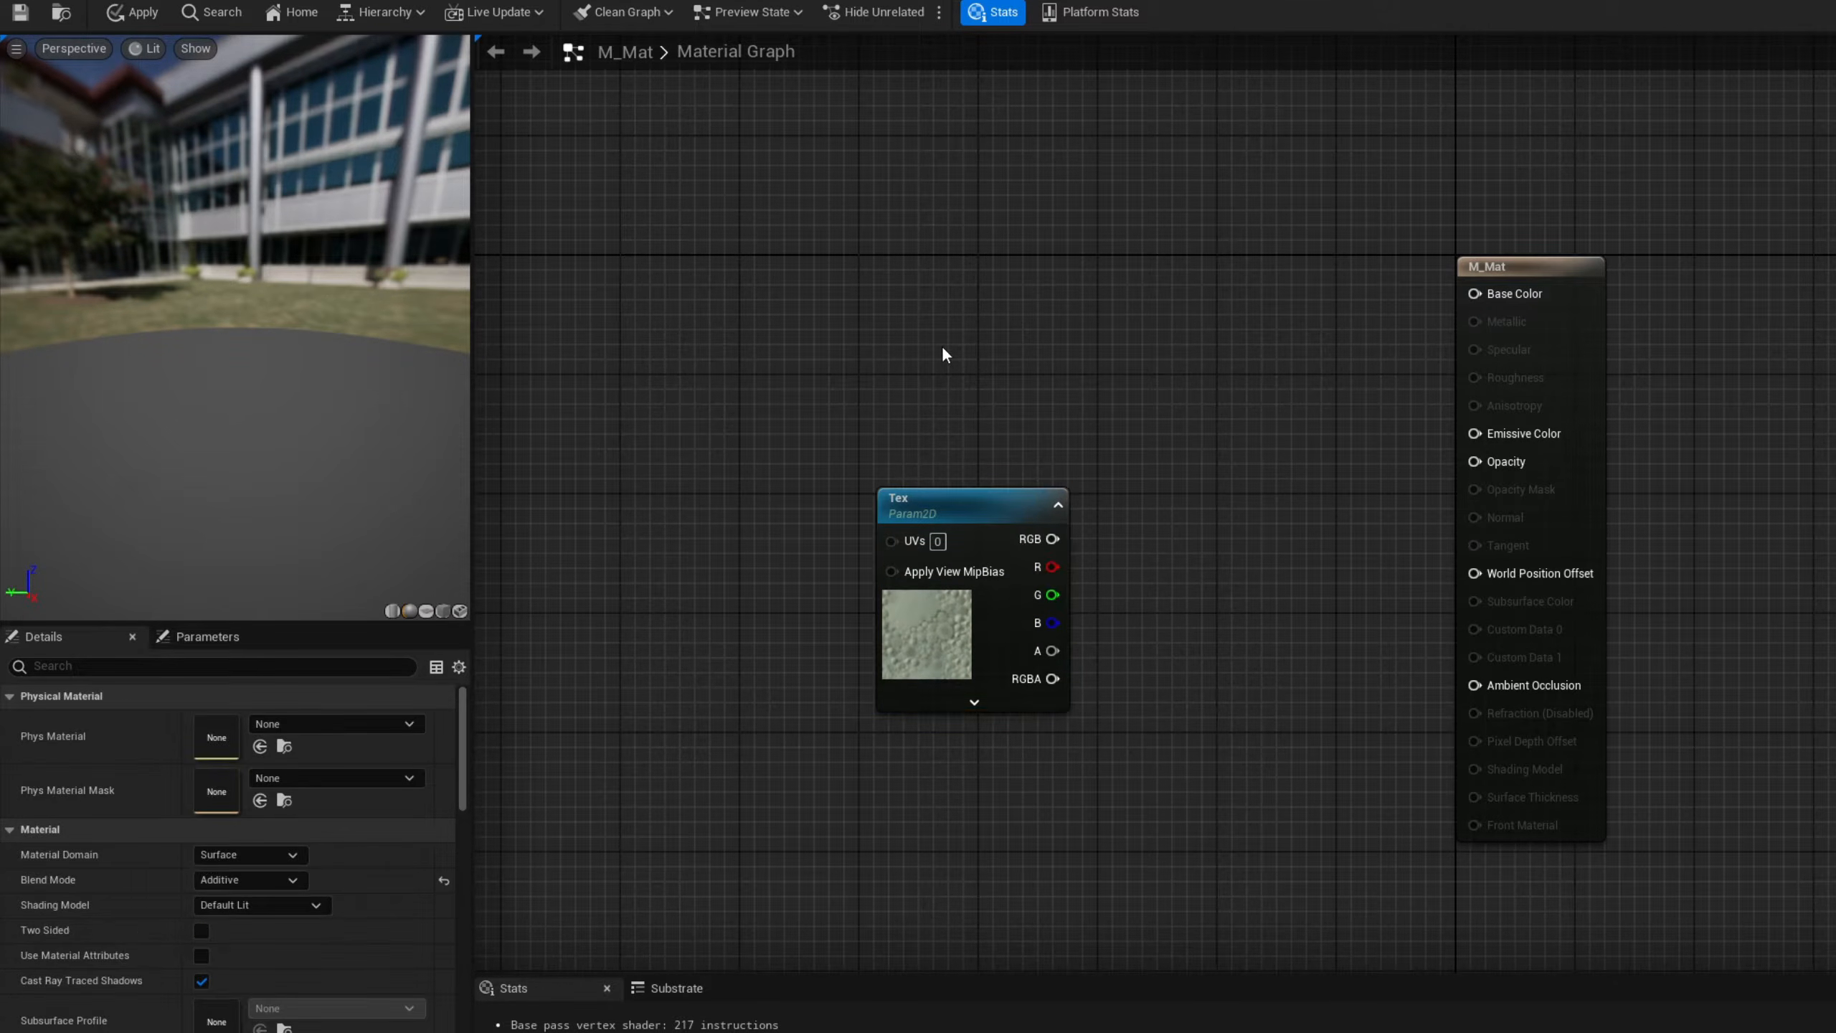
- Add a ParticleColor node and place it above the Tex node
{"action": "right_click", "coordinate": [941, 347]}
{"action": "type", "text": "particle"}
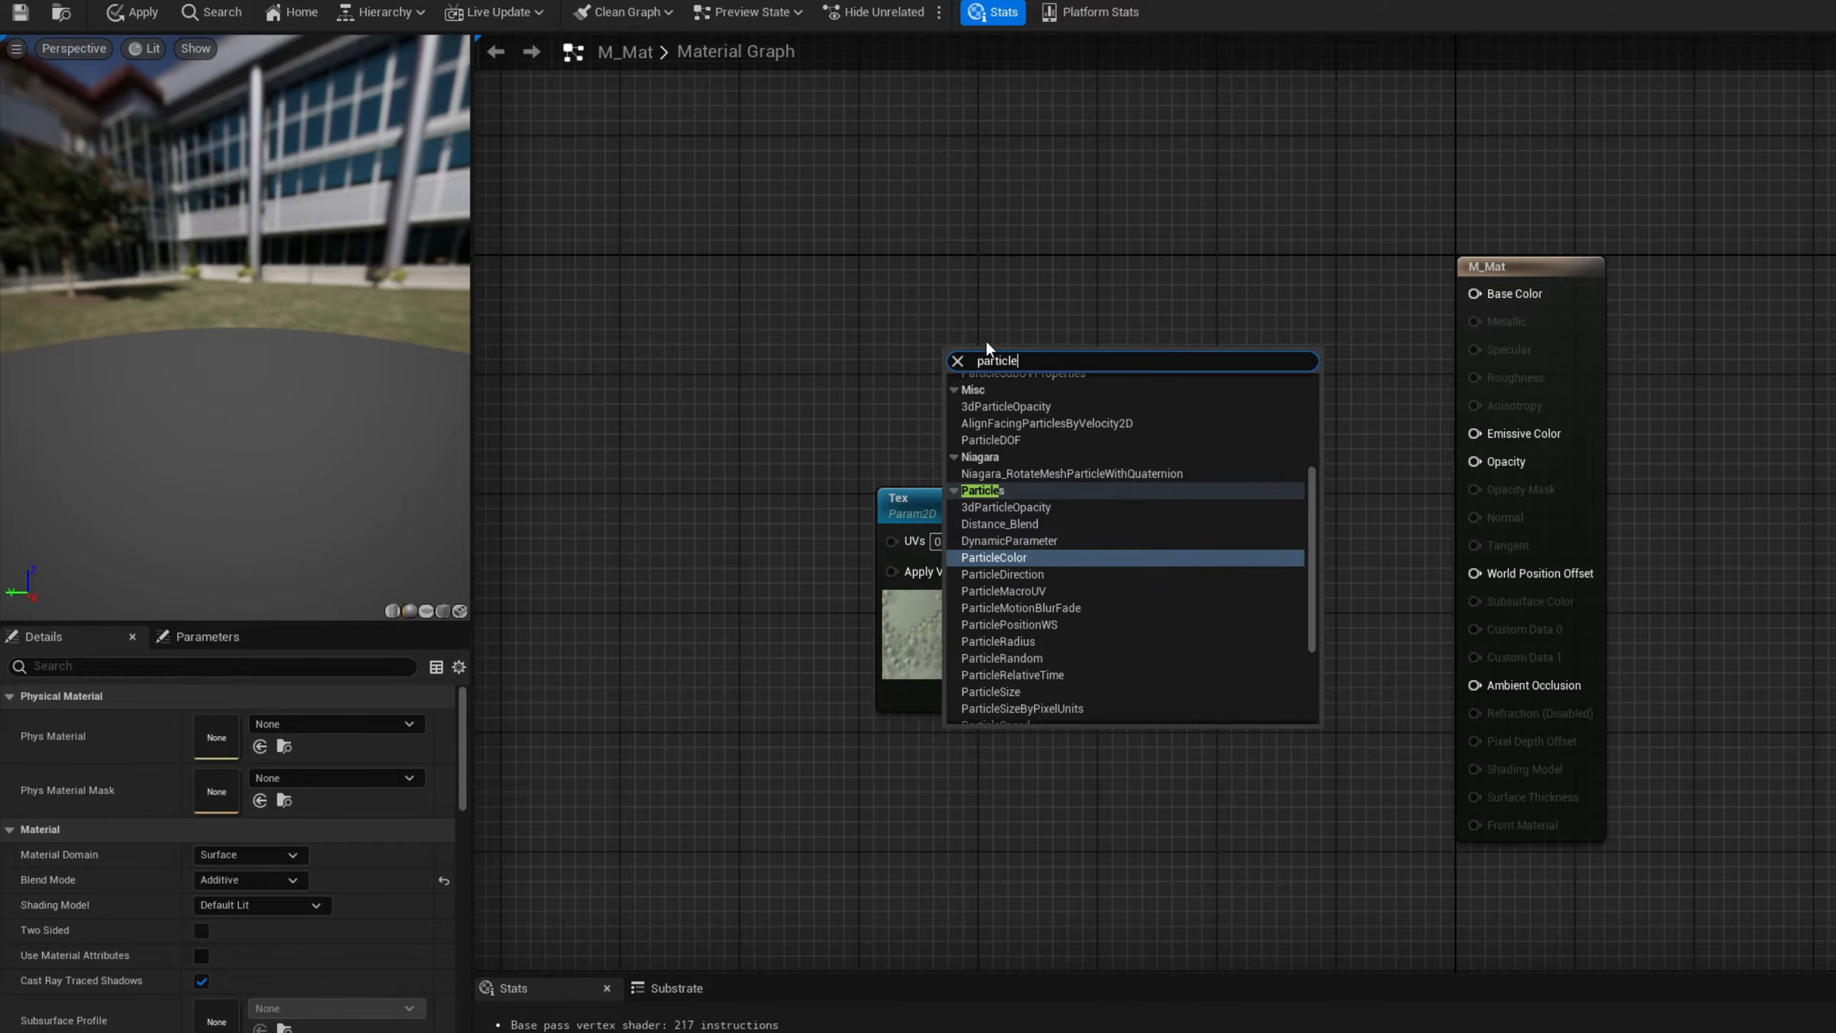
{"action": "left_click", "coordinate": [971, 564]}
{"action": "left_click_drag", "start_coordinate": [1002, 358], "coordinate": [1003, 256]}
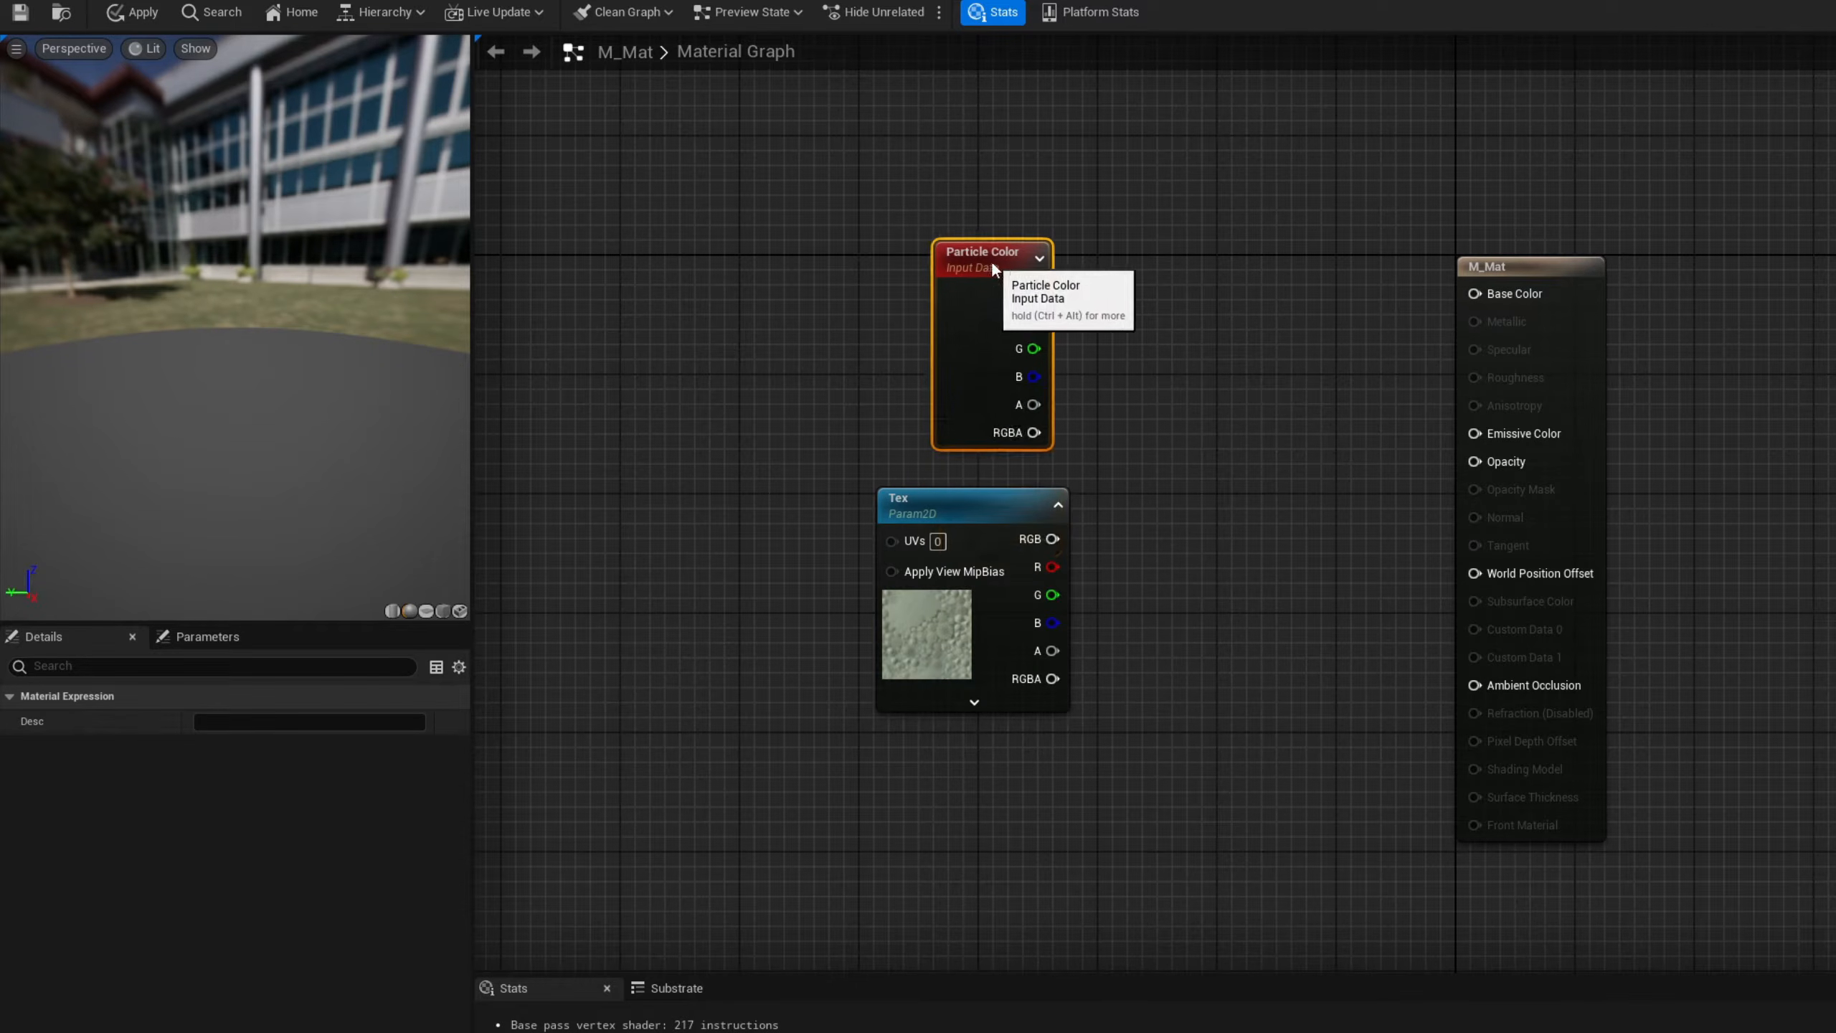
- Add two Multiply nodes, one above the other, between the source nodes and the material output
{"action": "left_click", "coordinate": [1219, 367]}
{"action": "left_click", "coordinate": [1220, 367]}
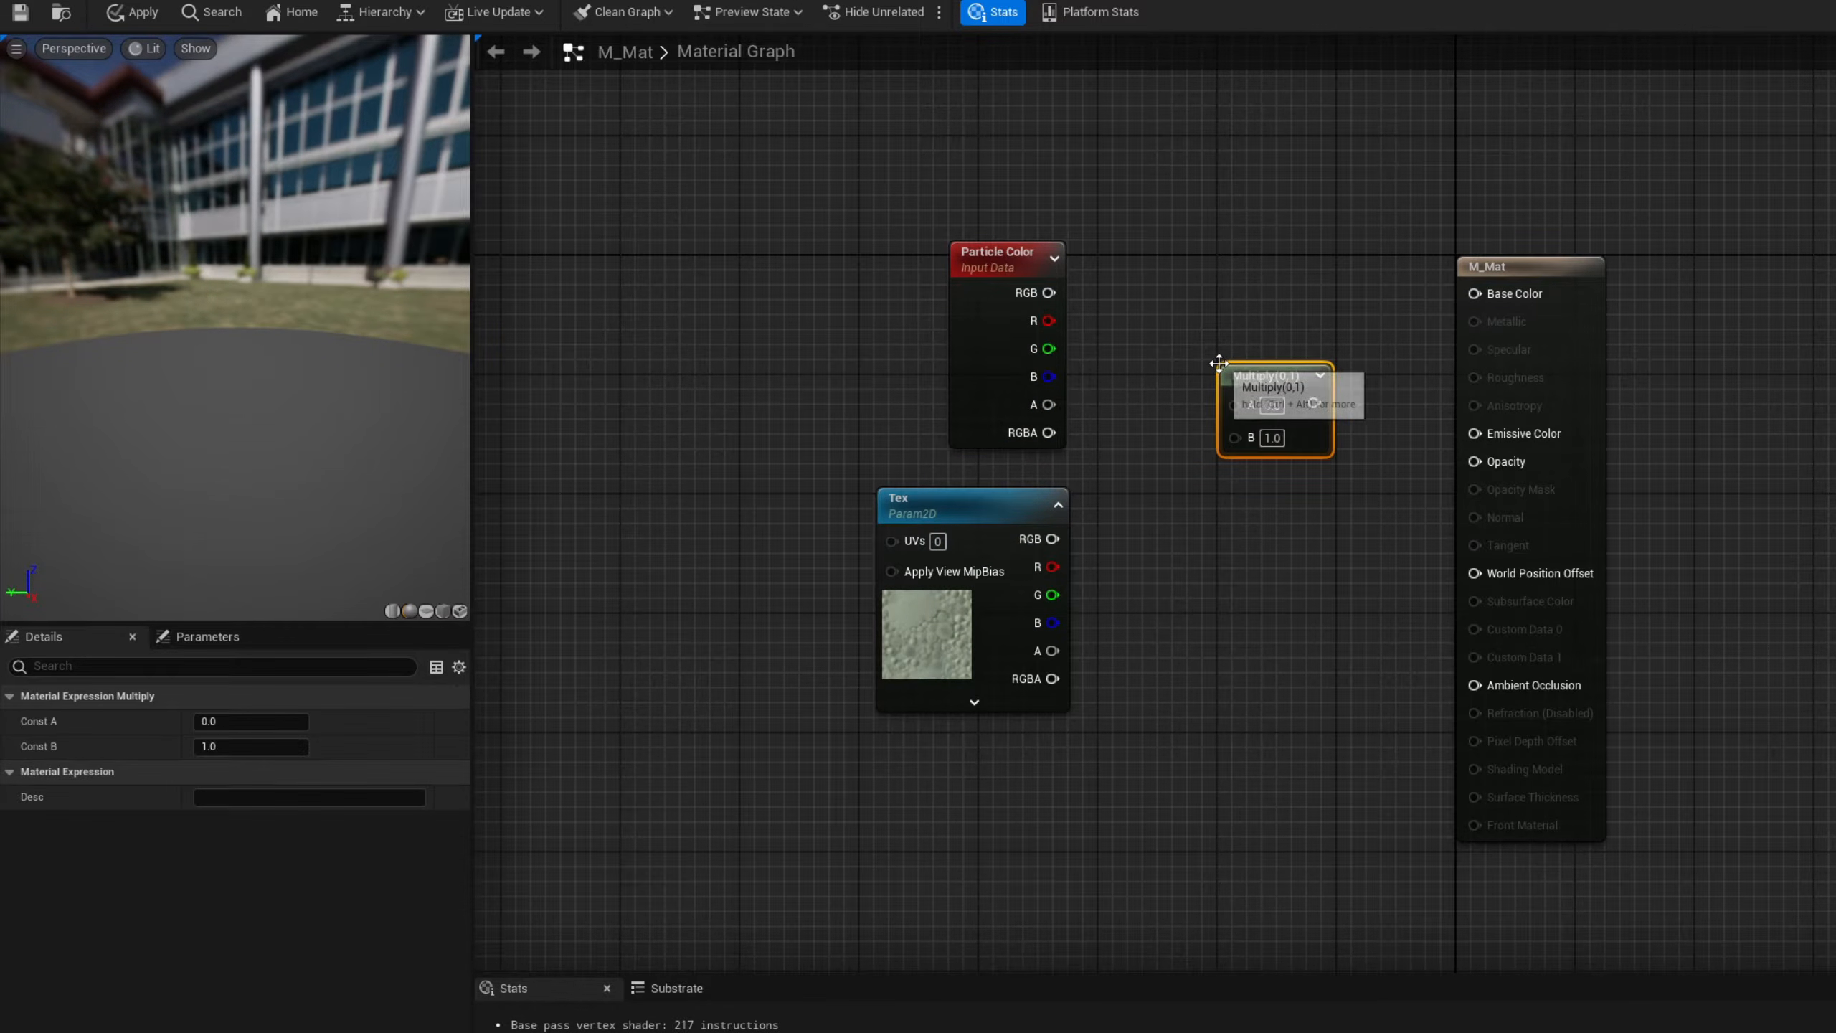
{"action": "left_click", "coordinate": [1220, 553]}
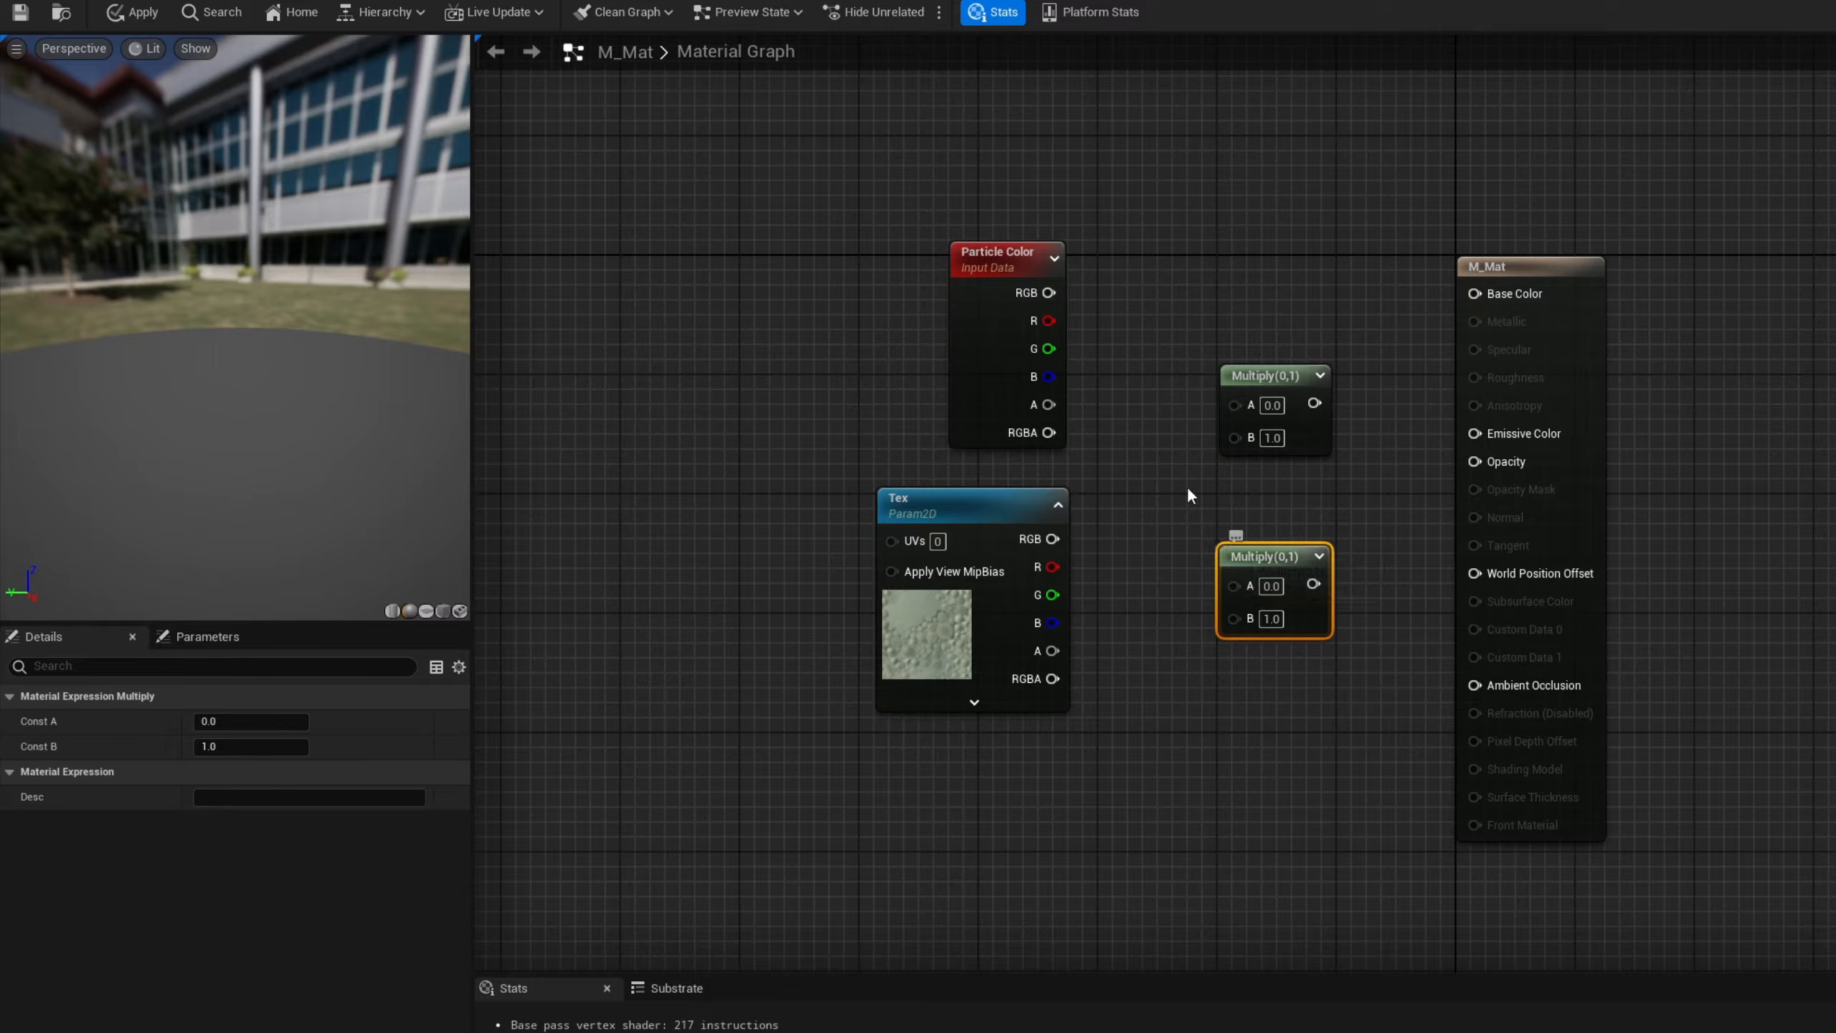
- Multiply the RGB outputs of Particle Color and Tex into Emissive Color, and their A outputs into Opacity
{"action": "left_click_drag", "start_coordinate": [1048, 292], "coordinate": [1233, 403]}
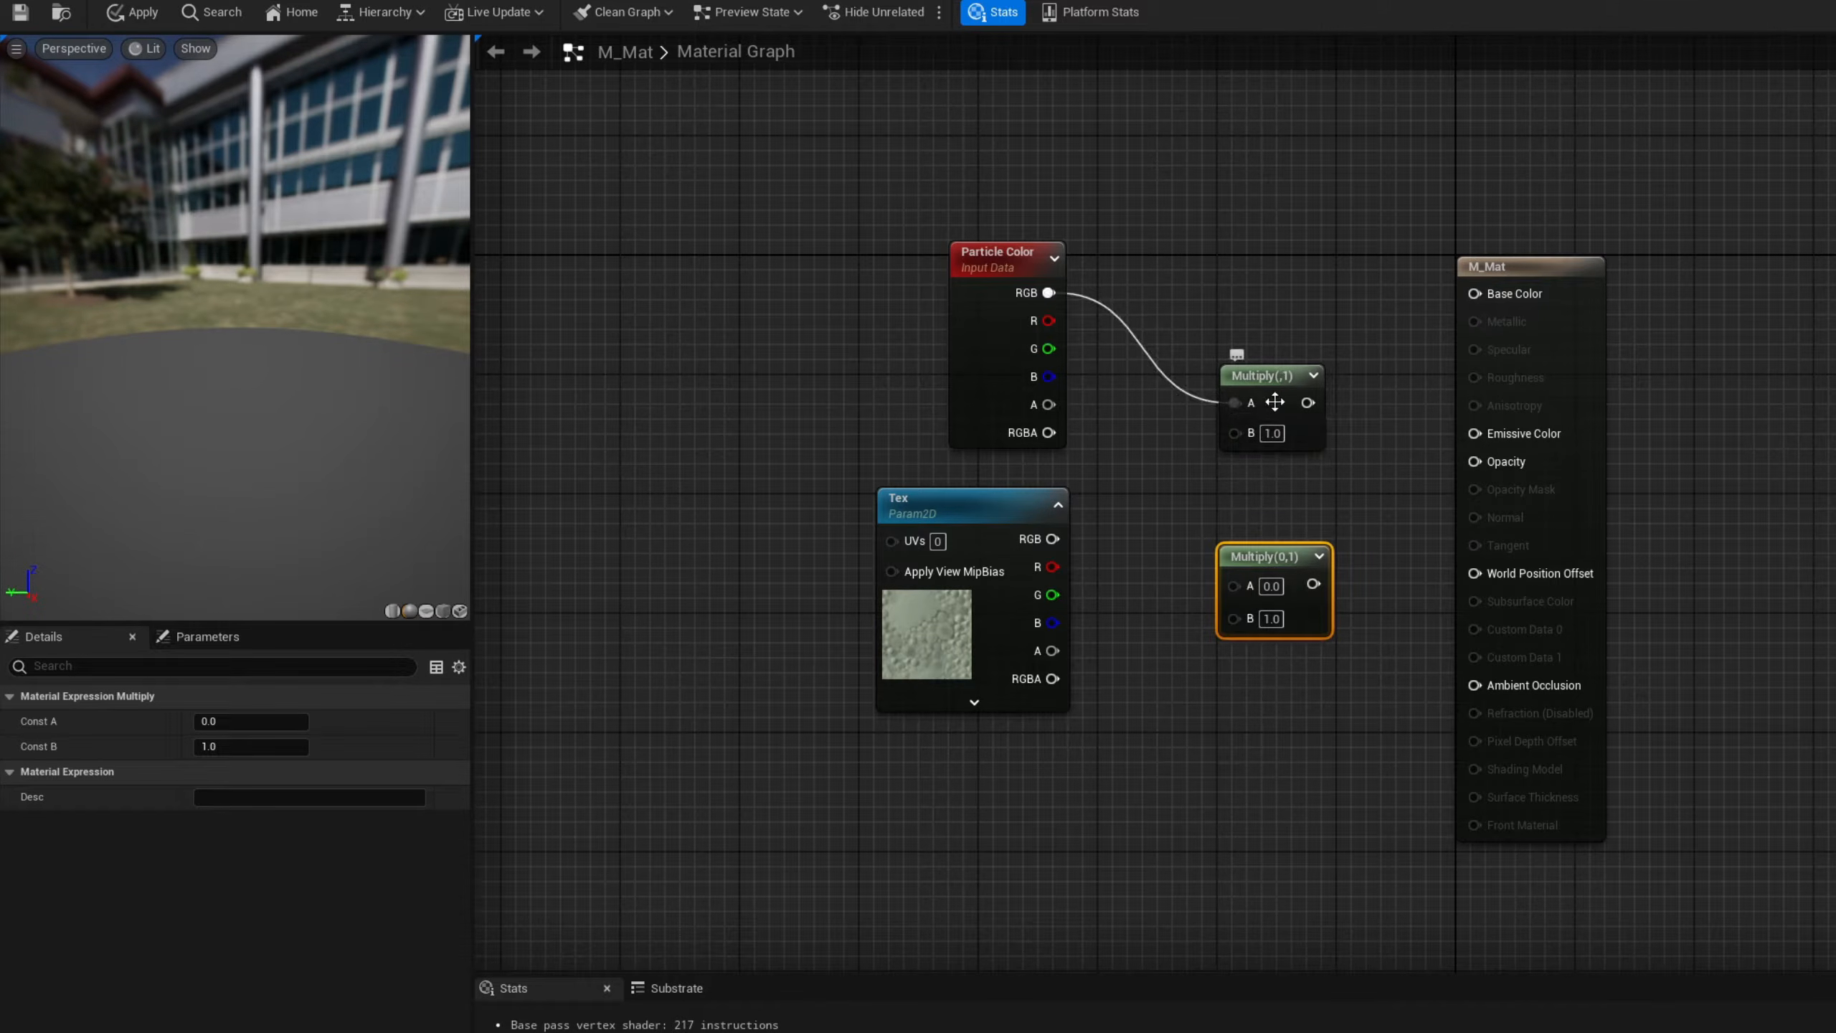
{"action": "left_click_drag", "start_coordinate": [1052, 539], "coordinate": [1475, 434]}
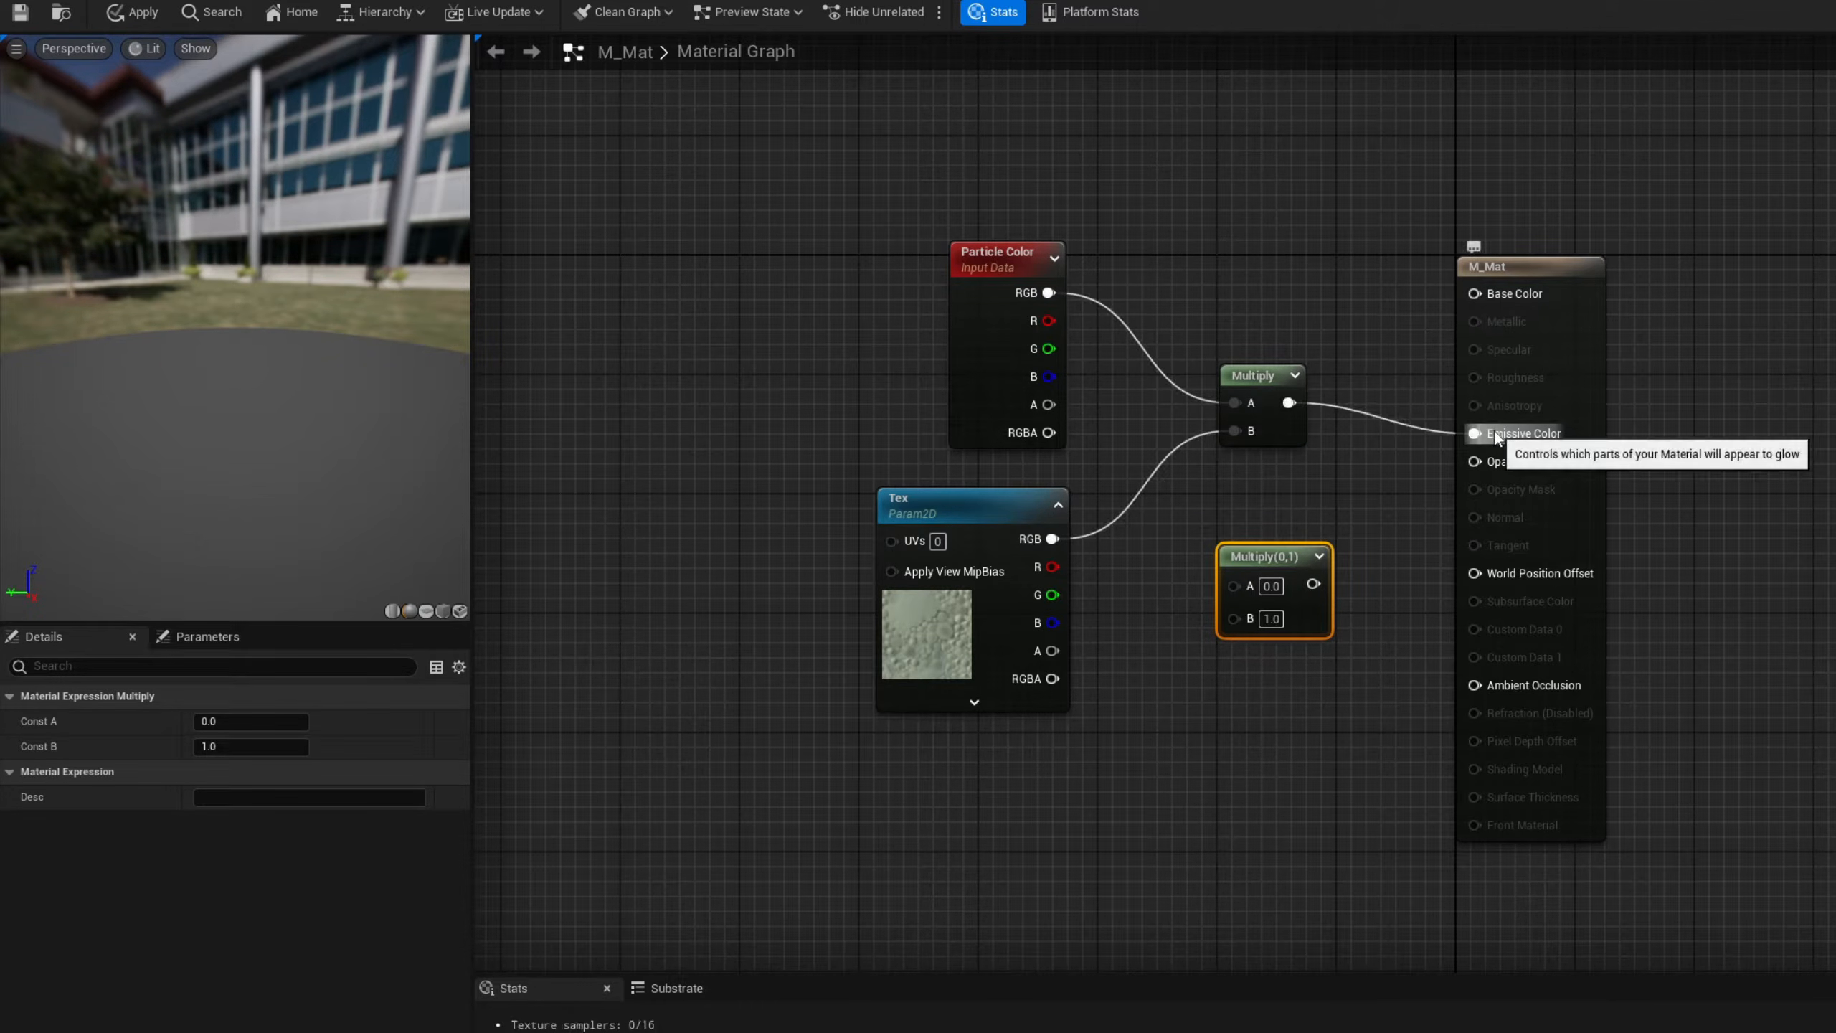
{"action": "left_click_drag", "start_coordinate": [1048, 404], "coordinate": [1234, 584]}
{"action": "left_click_drag", "start_coordinate": [1052, 650], "coordinate": [1475, 461]}
- Assign T_GradientHorizontal00 as the texture of the Tex parameter and open that texture to inspect its gradient
{"action": "left_click", "coordinate": [896, 627]}
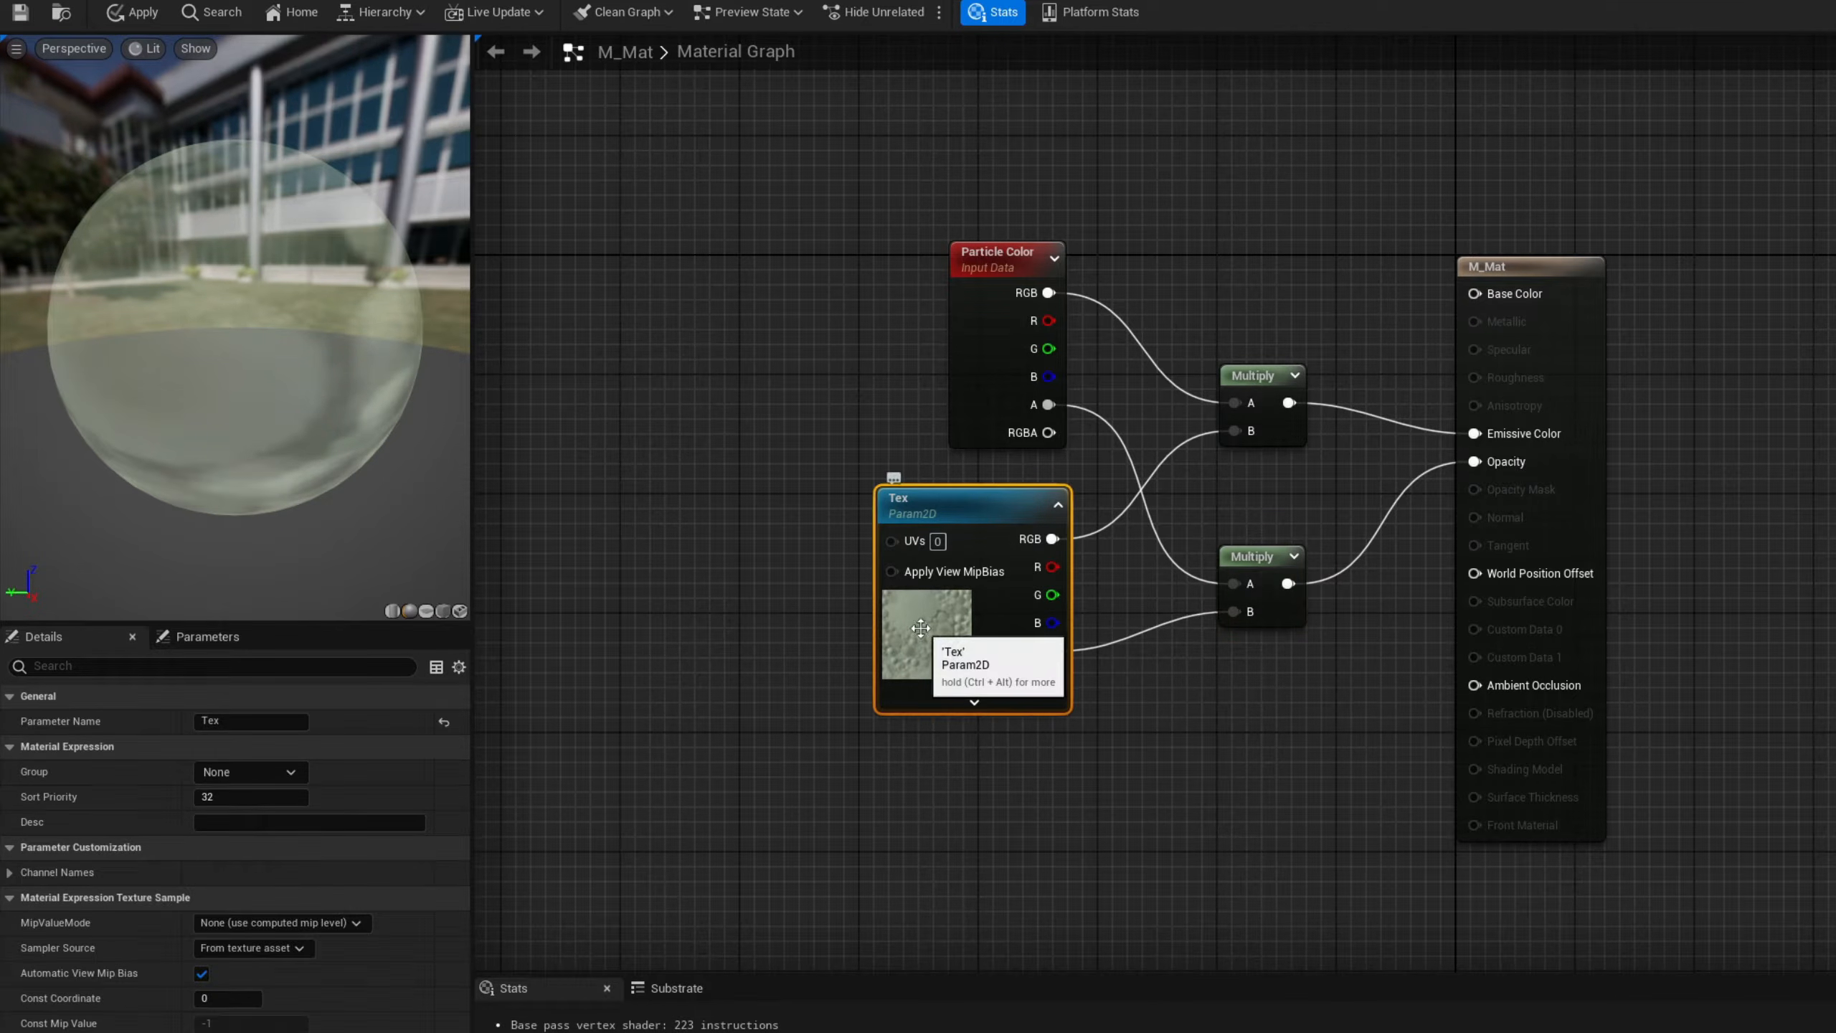
{"action": "left_click", "coordinate": [390, 868]}
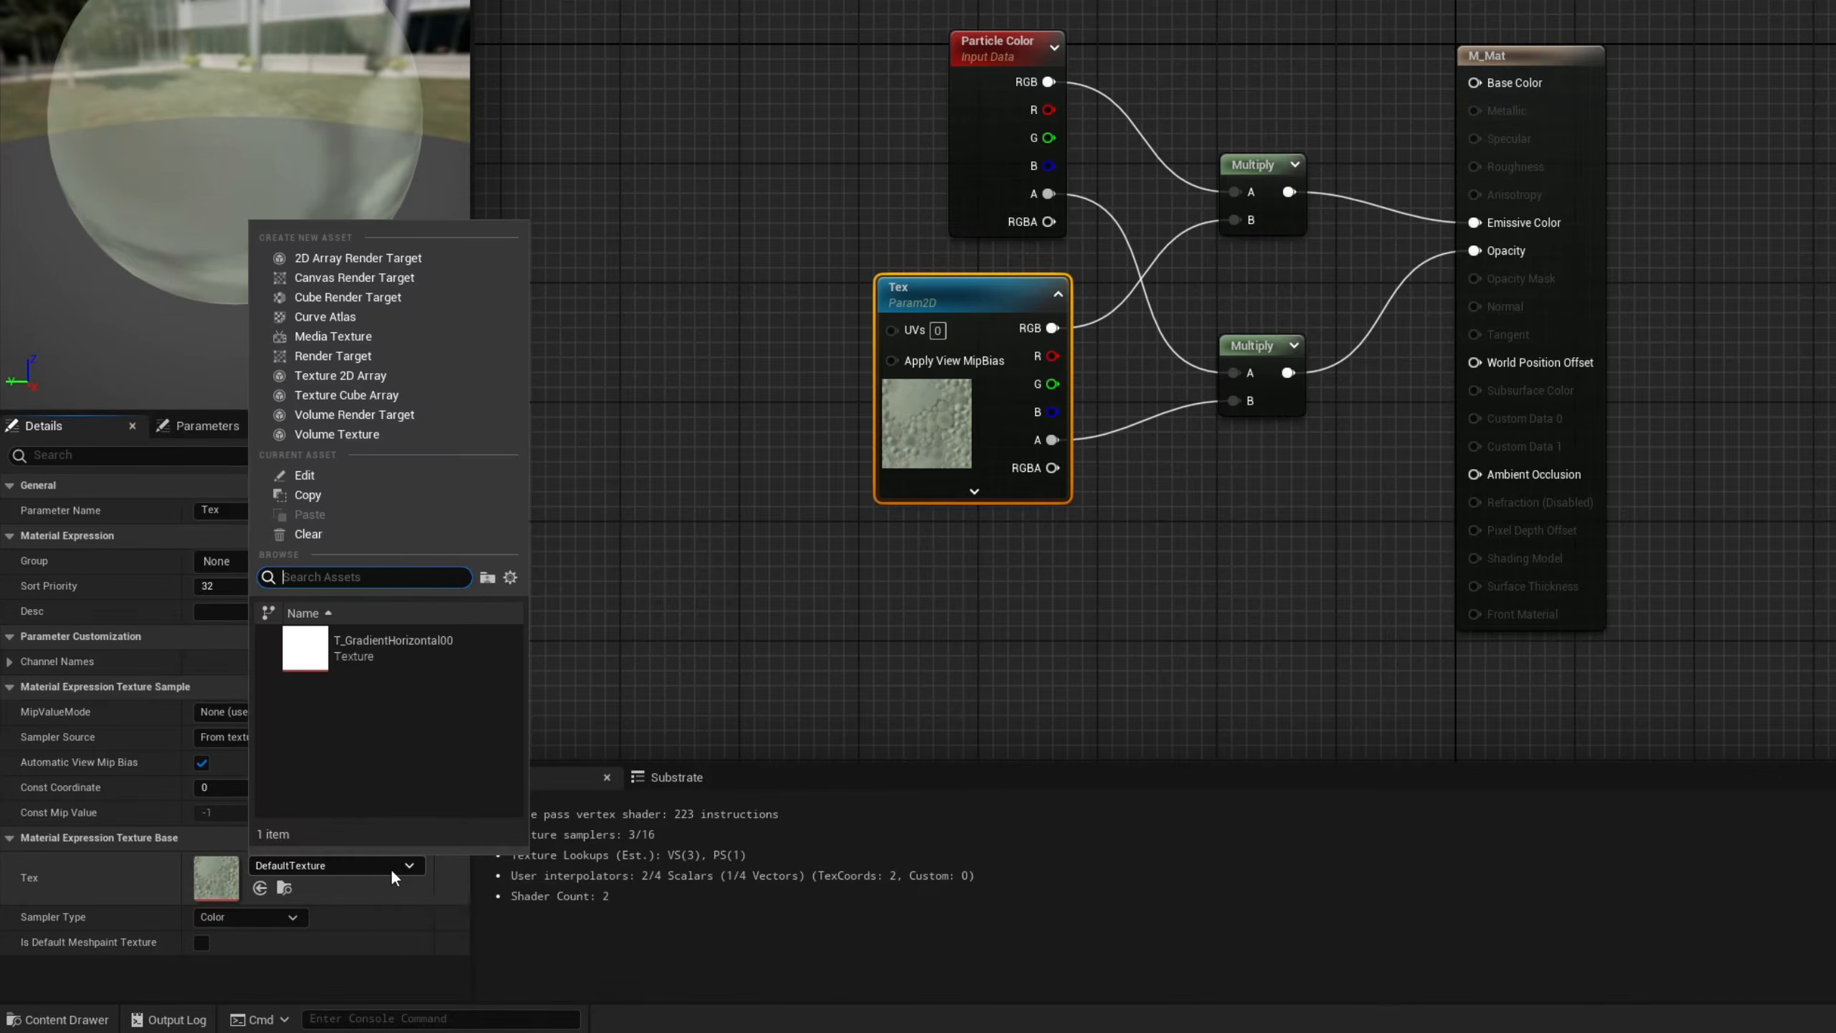
{"action": "left_click", "coordinate": [399, 649]}
{"action": "double_click", "coordinate": [216, 875]}
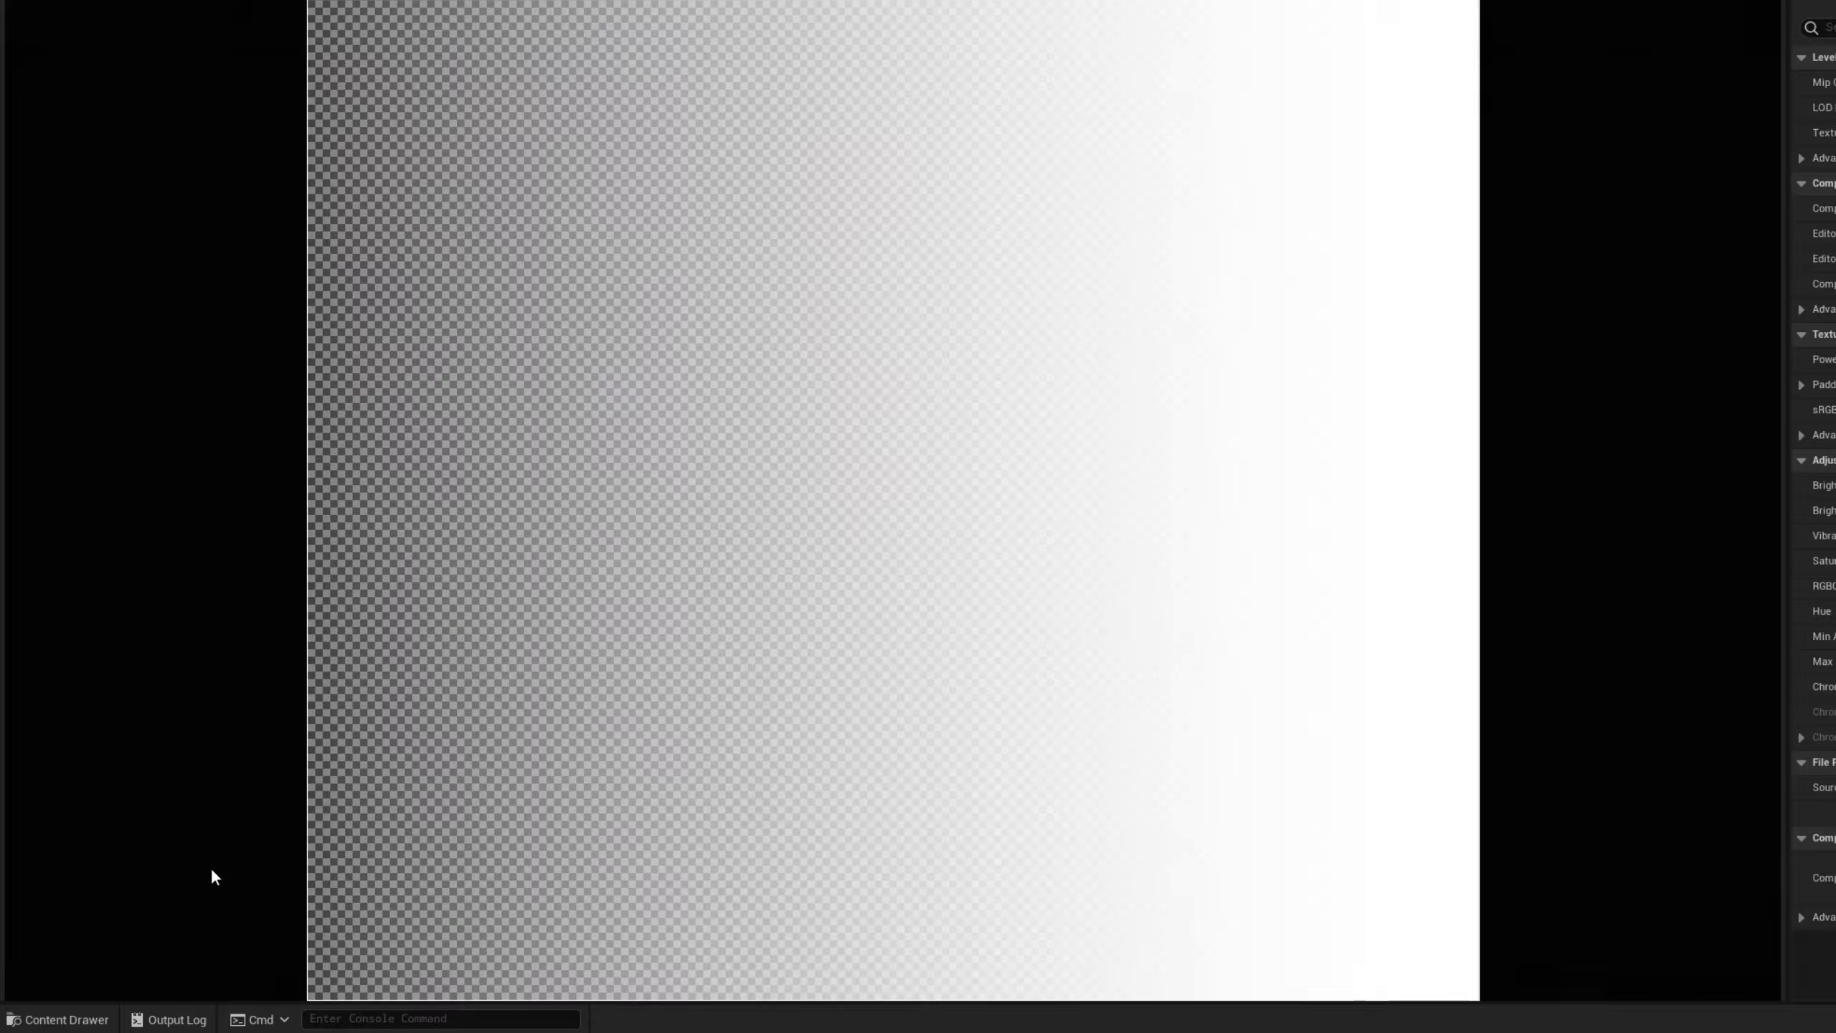
{"action": "scroll", "coordinate": [525, 675], "scroll_direction": "down", "scroll_amount": 3}
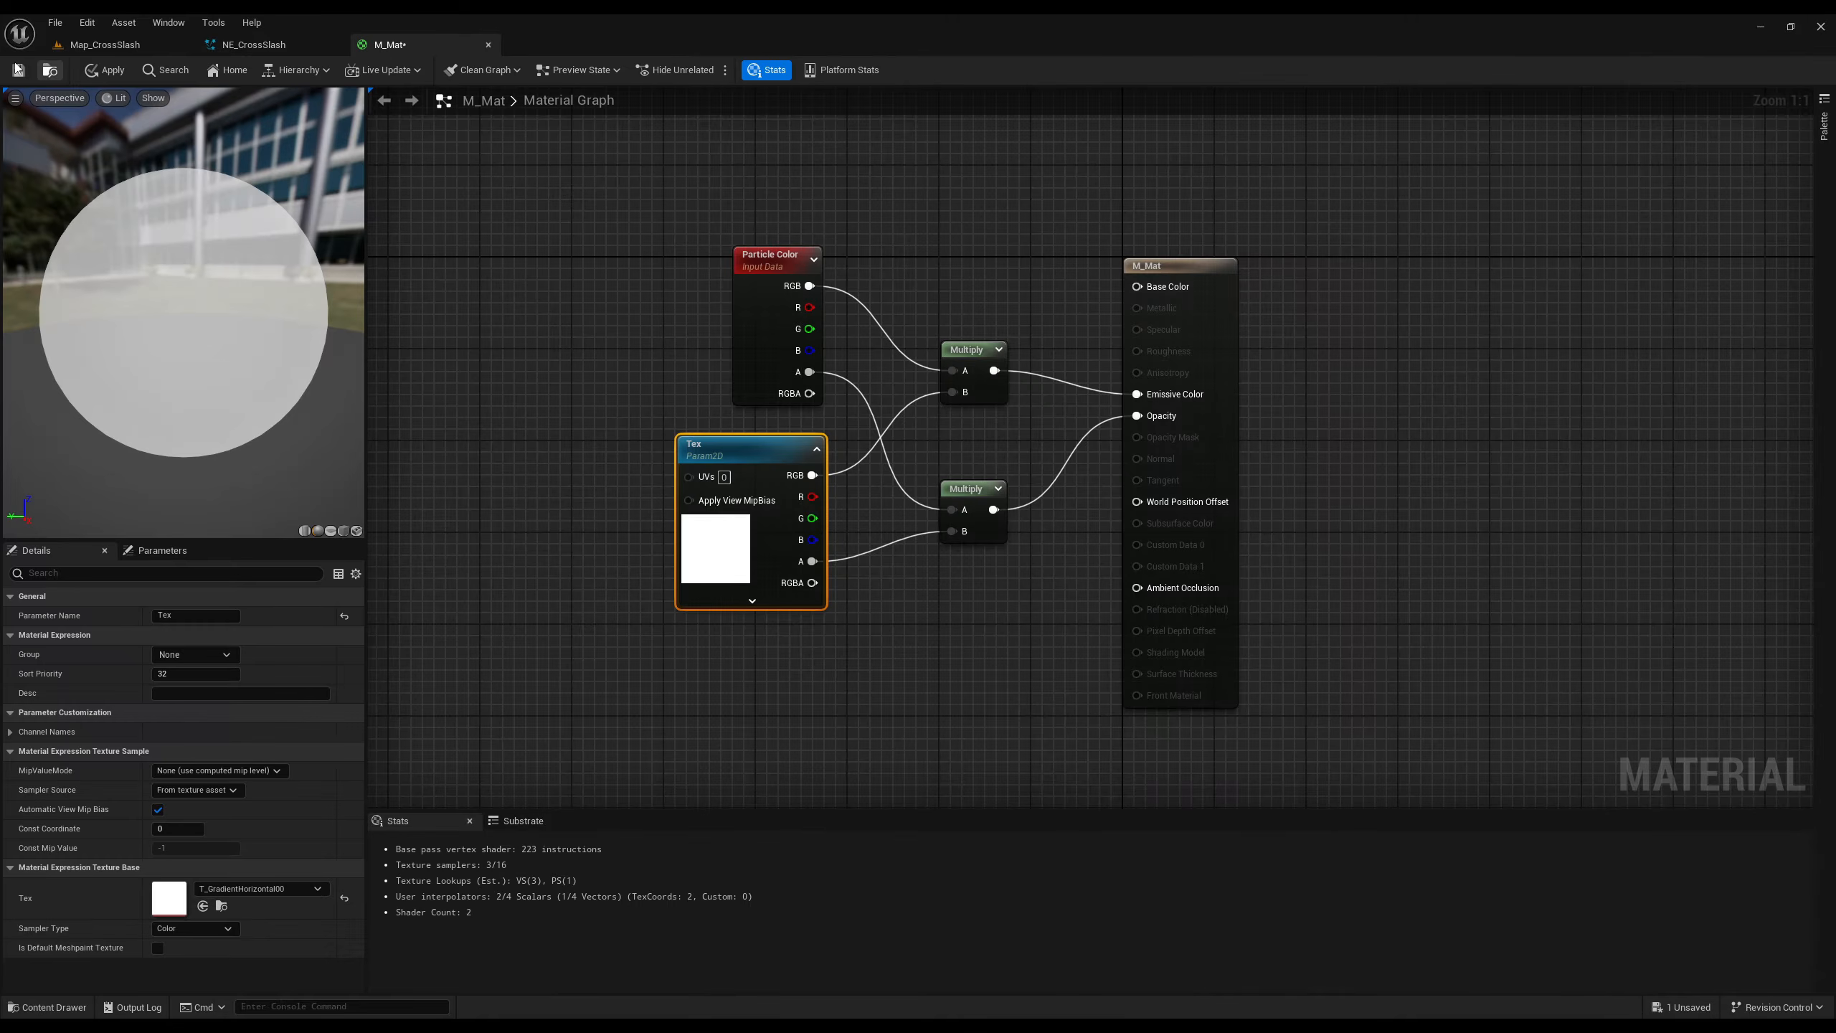
- Save M_Mat and create a material instance from it named Mi_Mat01_ADD
{"action": "left_click", "coordinate": [20, 76]}
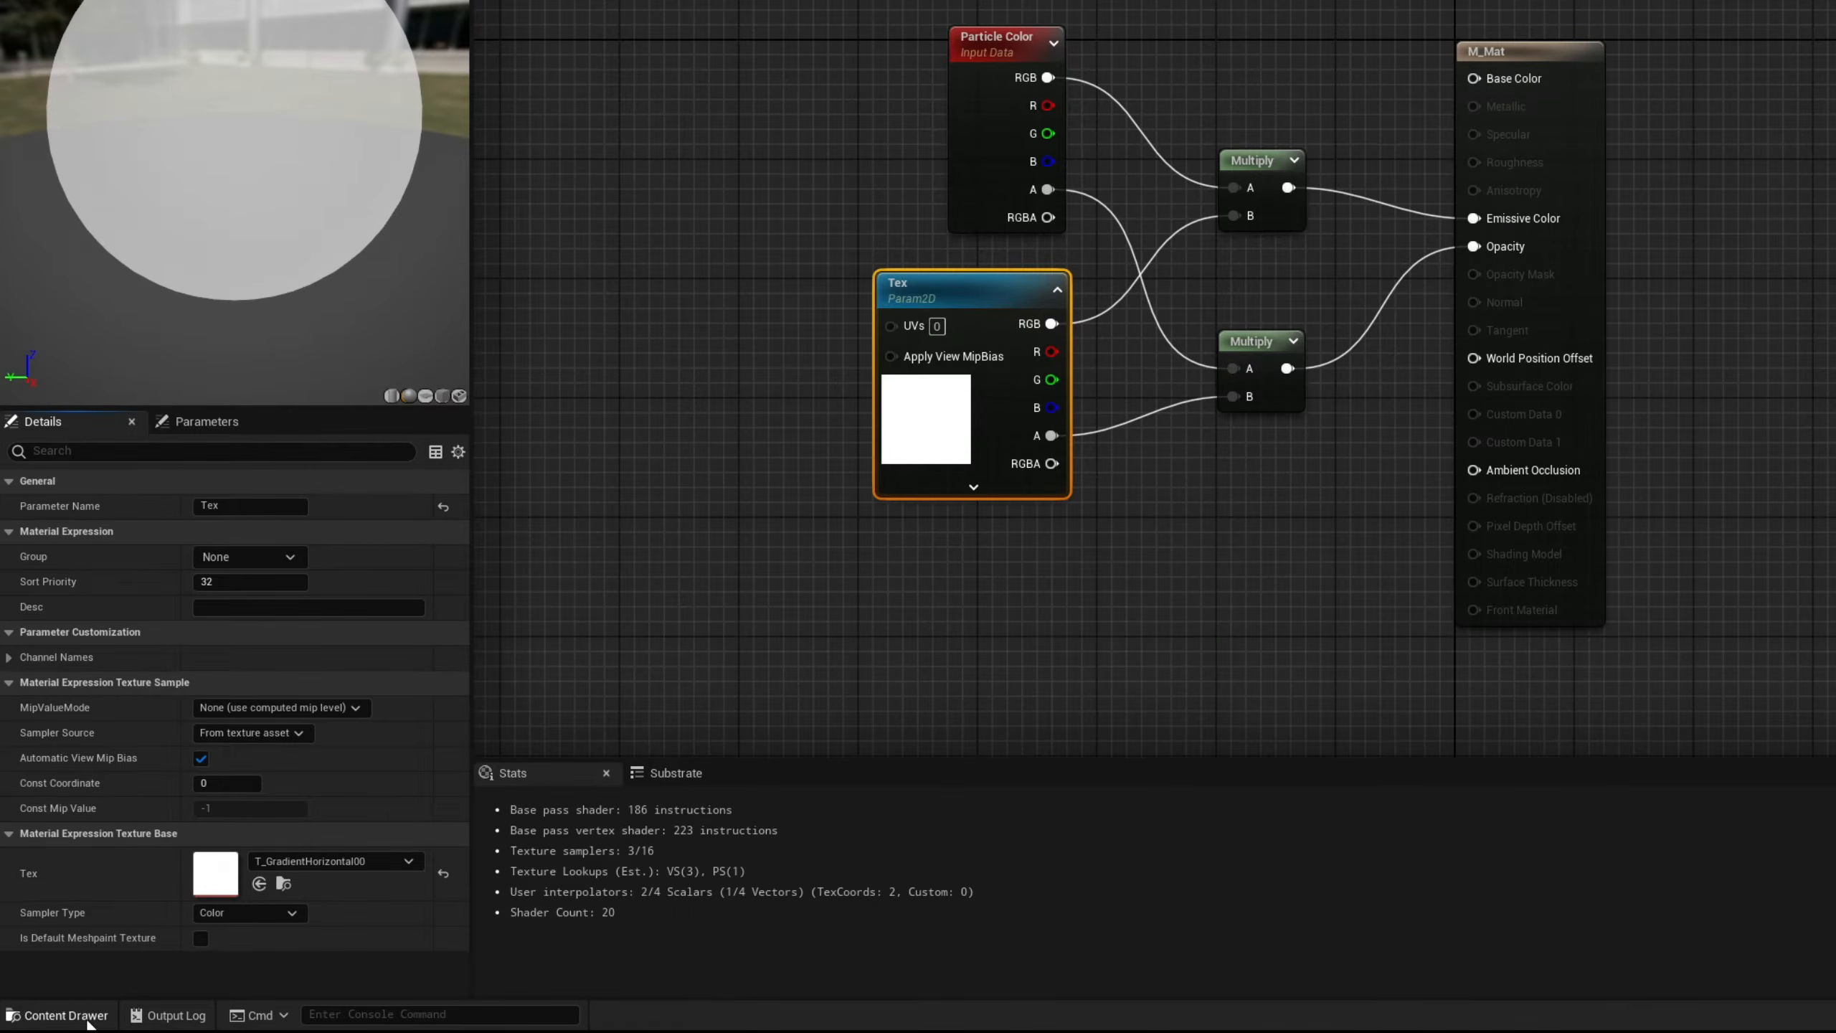
{"action": "left_click", "coordinate": [65, 1015]}
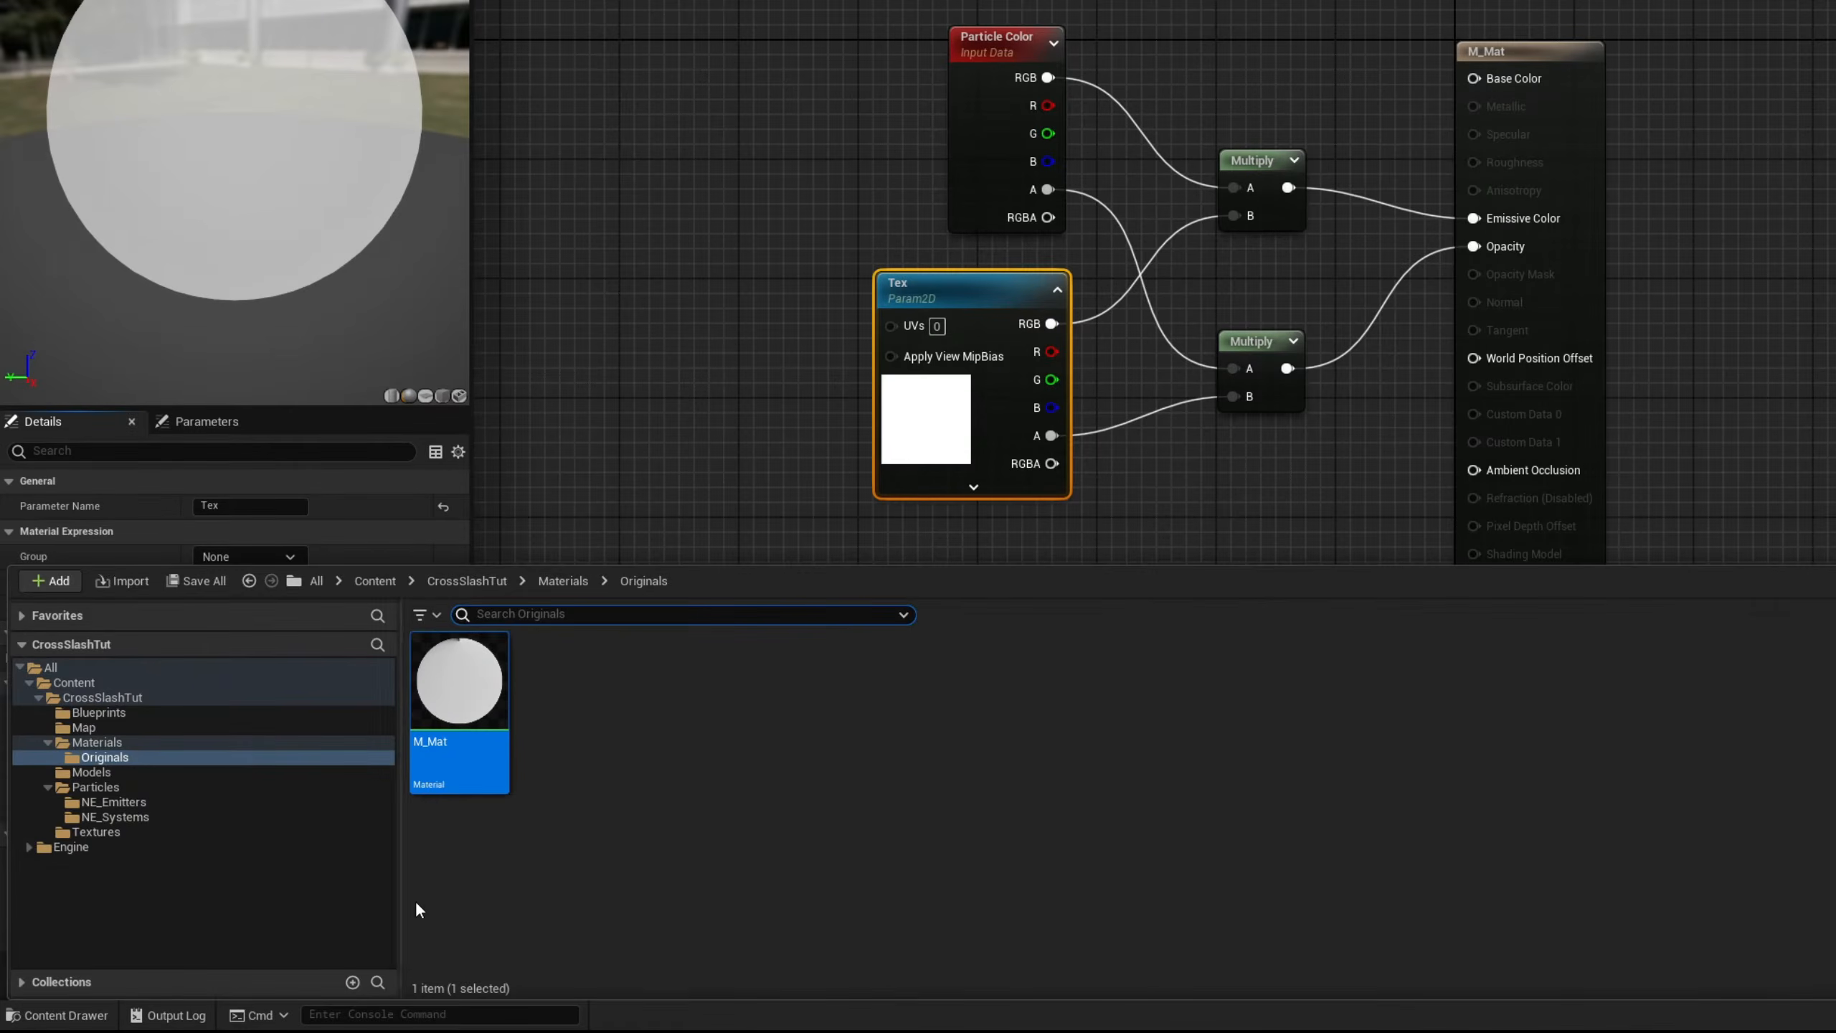
{"action": "right_click", "coordinate": [446, 709]}
{"action": "left_click", "coordinate": [601, 271]}
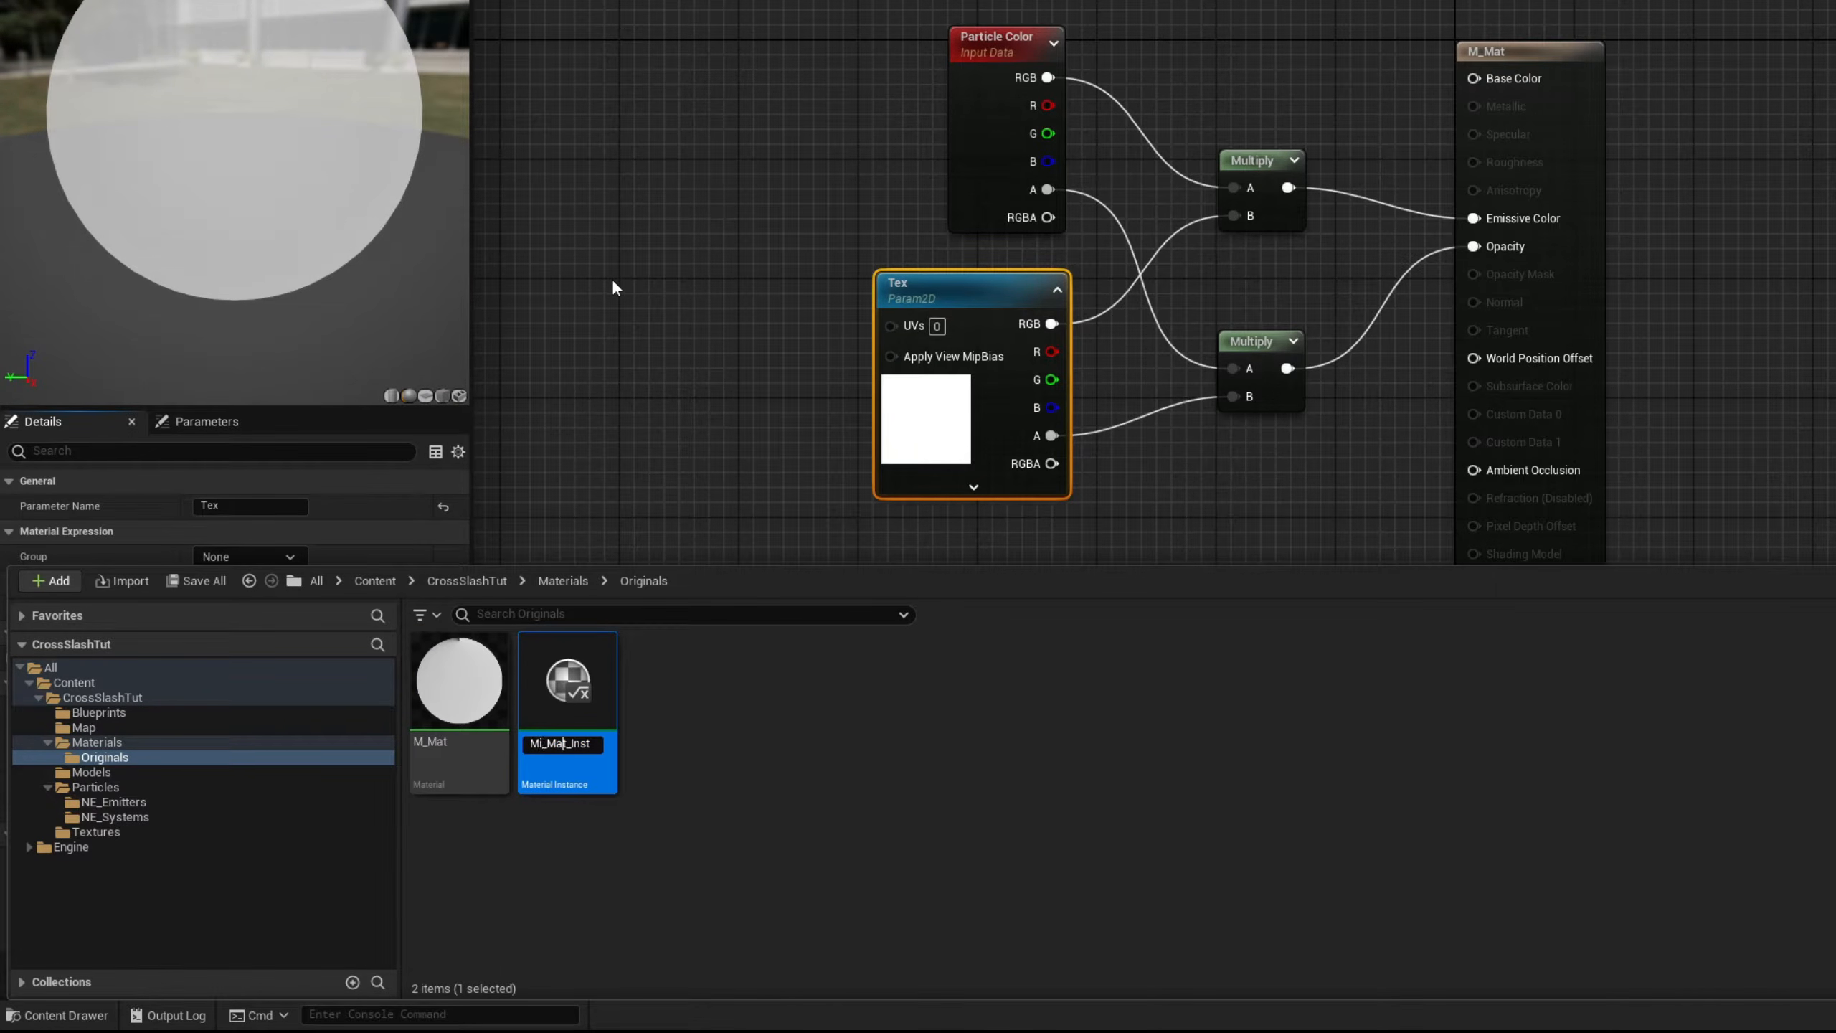
{"action": "key", "text": "Return"}
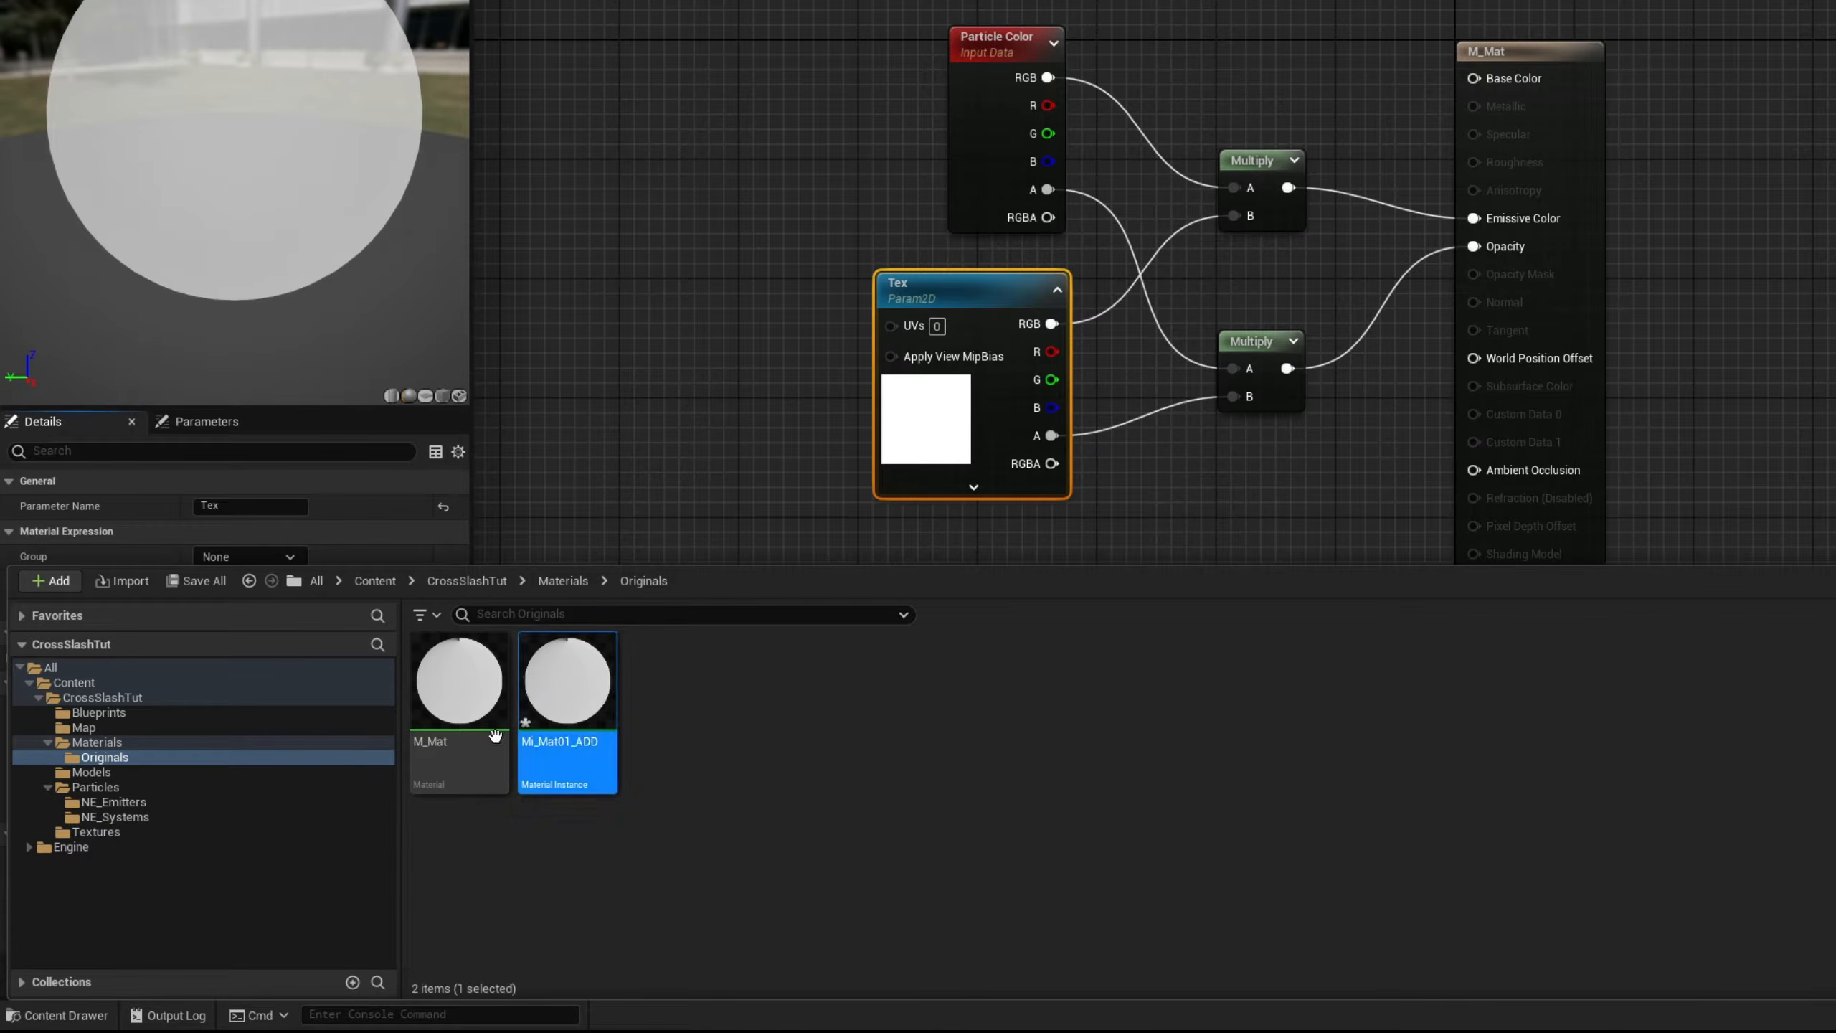
- Move the Mi_Mat01_ADD instance from Originals into the Materials folder
{"action": "left_click_drag", "start_coordinate": [556, 739], "coordinate": [151, 747]}
{"action": "left_click", "coordinate": [185, 784]}
{"action": "left_click", "coordinate": [235, 745]}
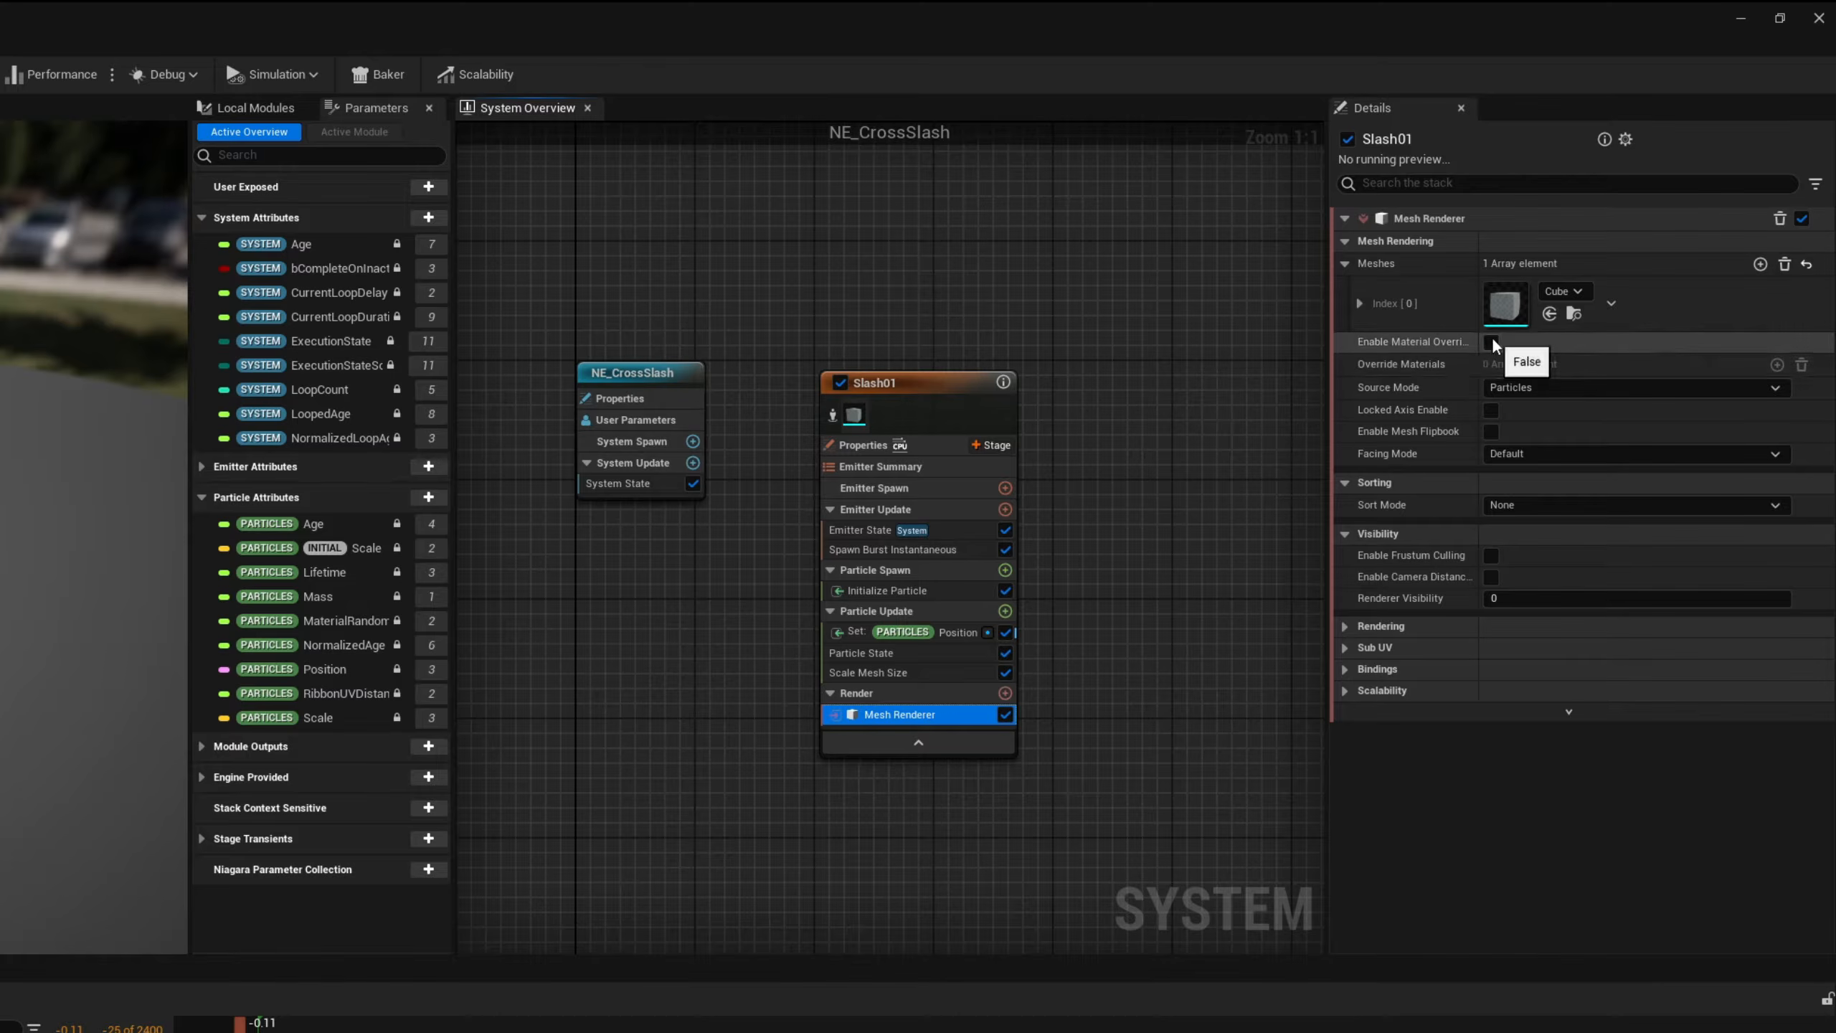
- Enable material overrides on Slash01's Mesh Renderer and add an override element with Mi_Mat01_ADD as its Explicit Mat
{"action": "left_click", "coordinate": [1490, 341]}
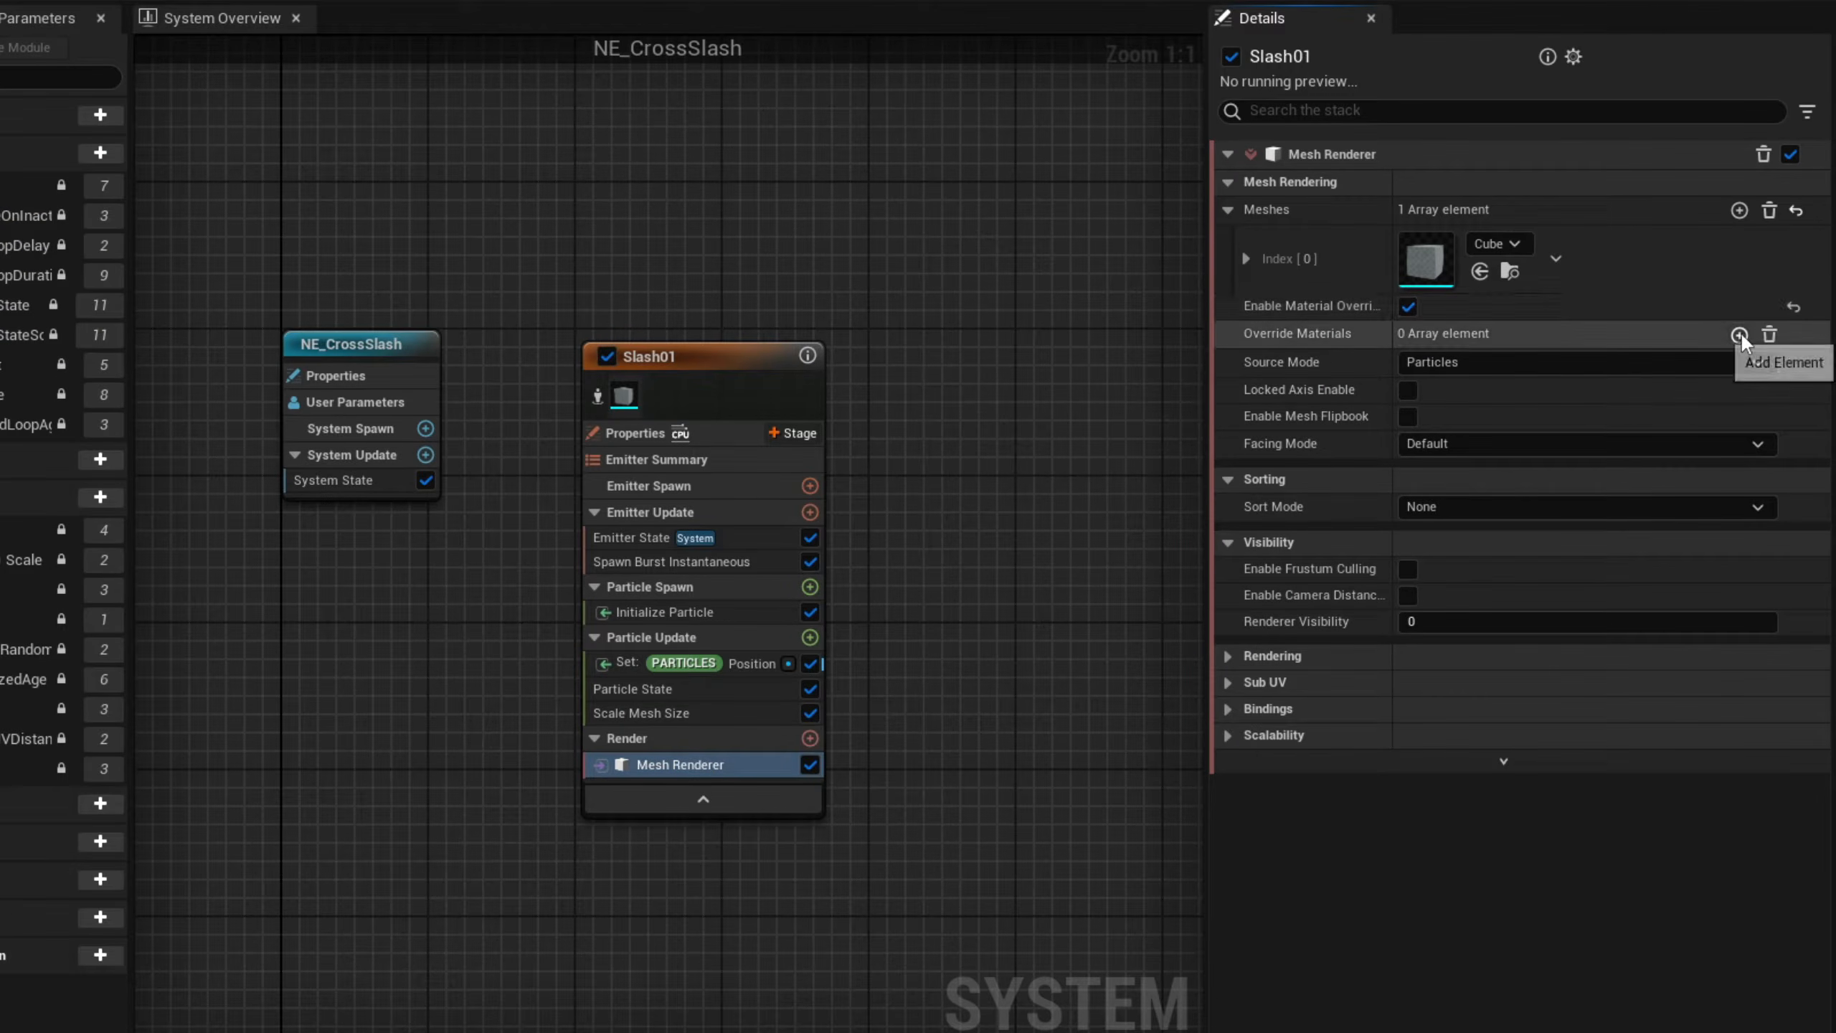
{"action": "left_click", "coordinate": [1740, 334]}
{"action": "left_click", "coordinate": [1227, 333]}
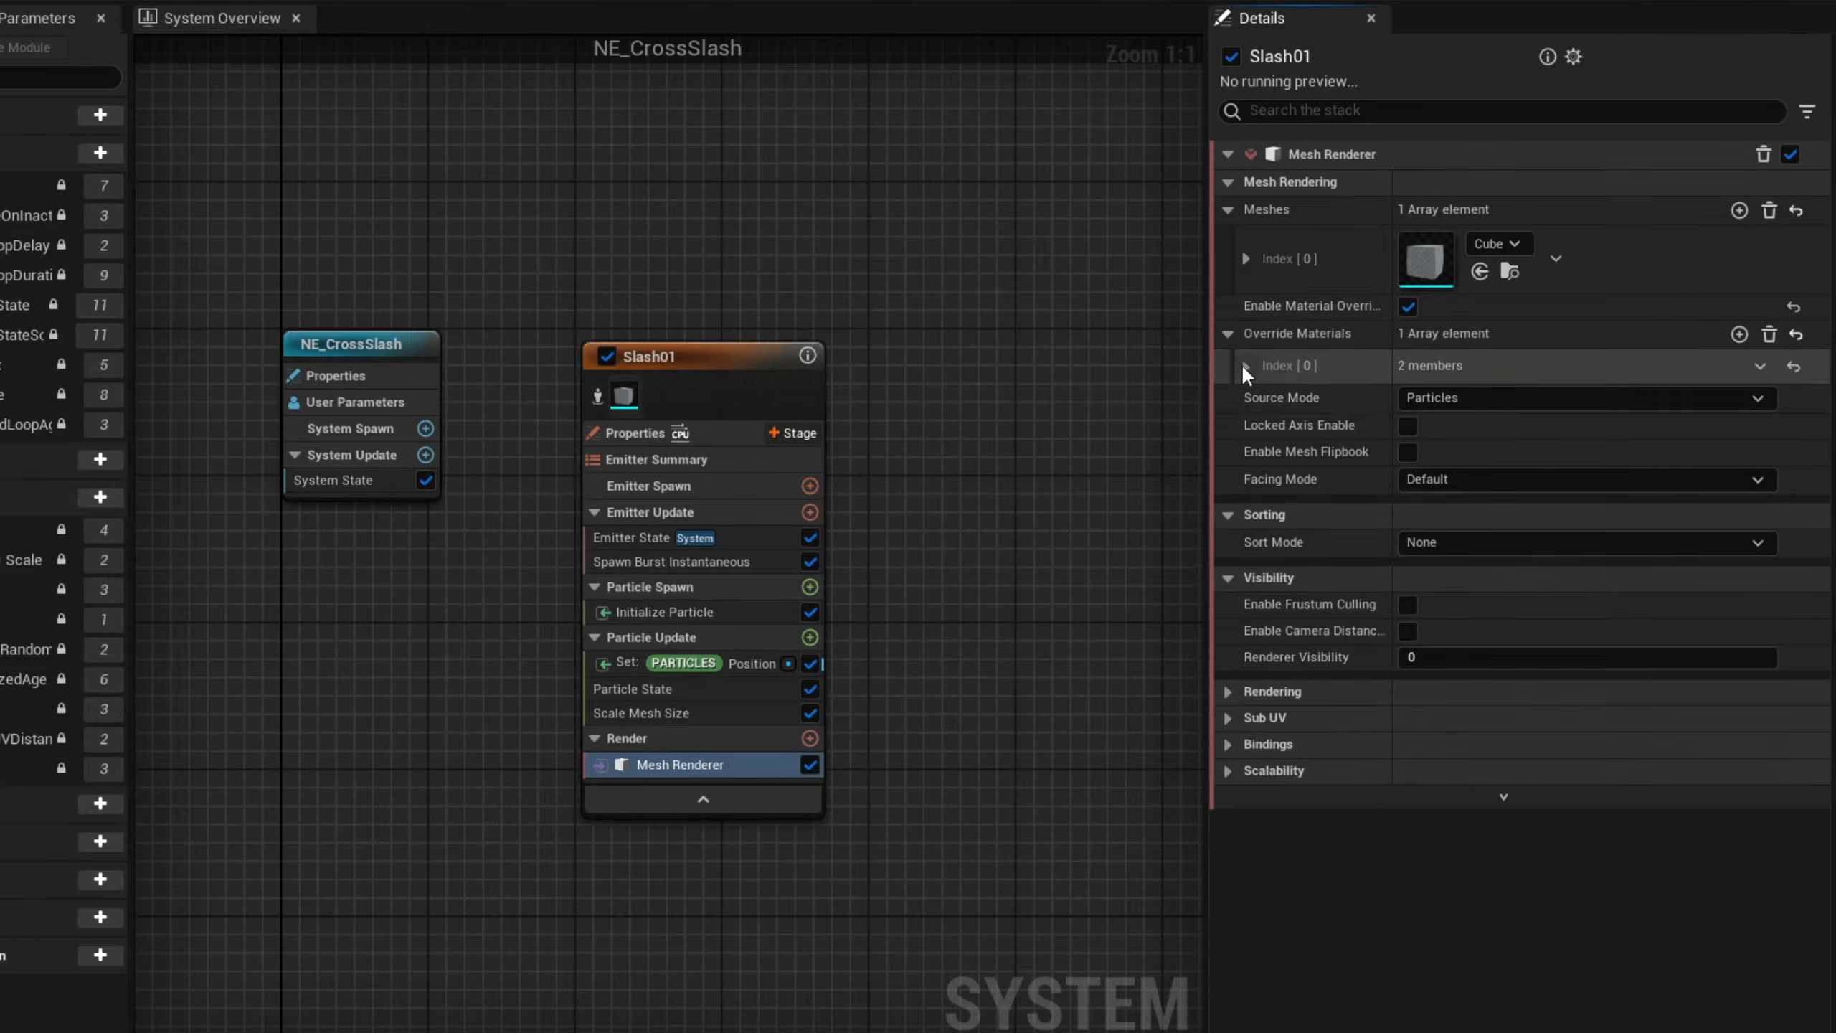
{"action": "left_click", "coordinate": [1246, 365]}
{"action": "left_click", "coordinate": [1526, 402]}
{"action": "left_click", "coordinate": [1628, 774]}
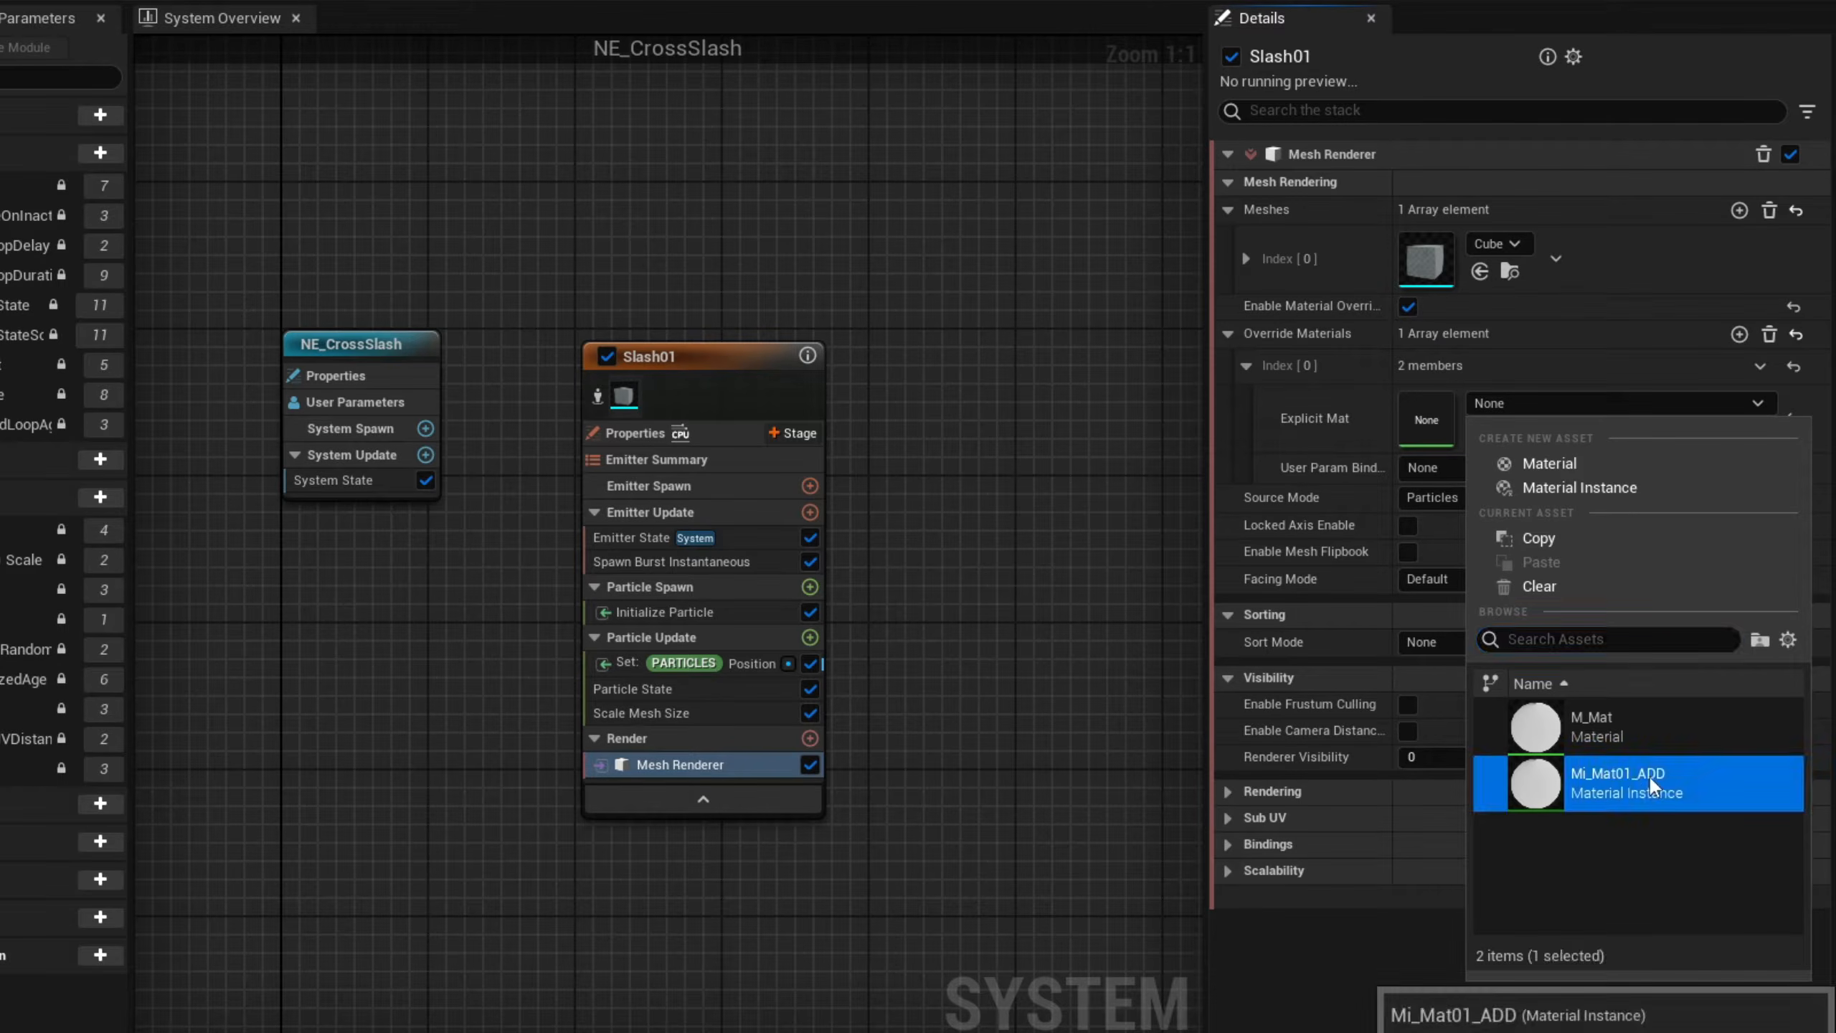
- Replace the cube in Slash01's Mesh Renderer with the SM_SlashMesh01 static mesh
{"action": "left_click", "coordinate": [1495, 244]}
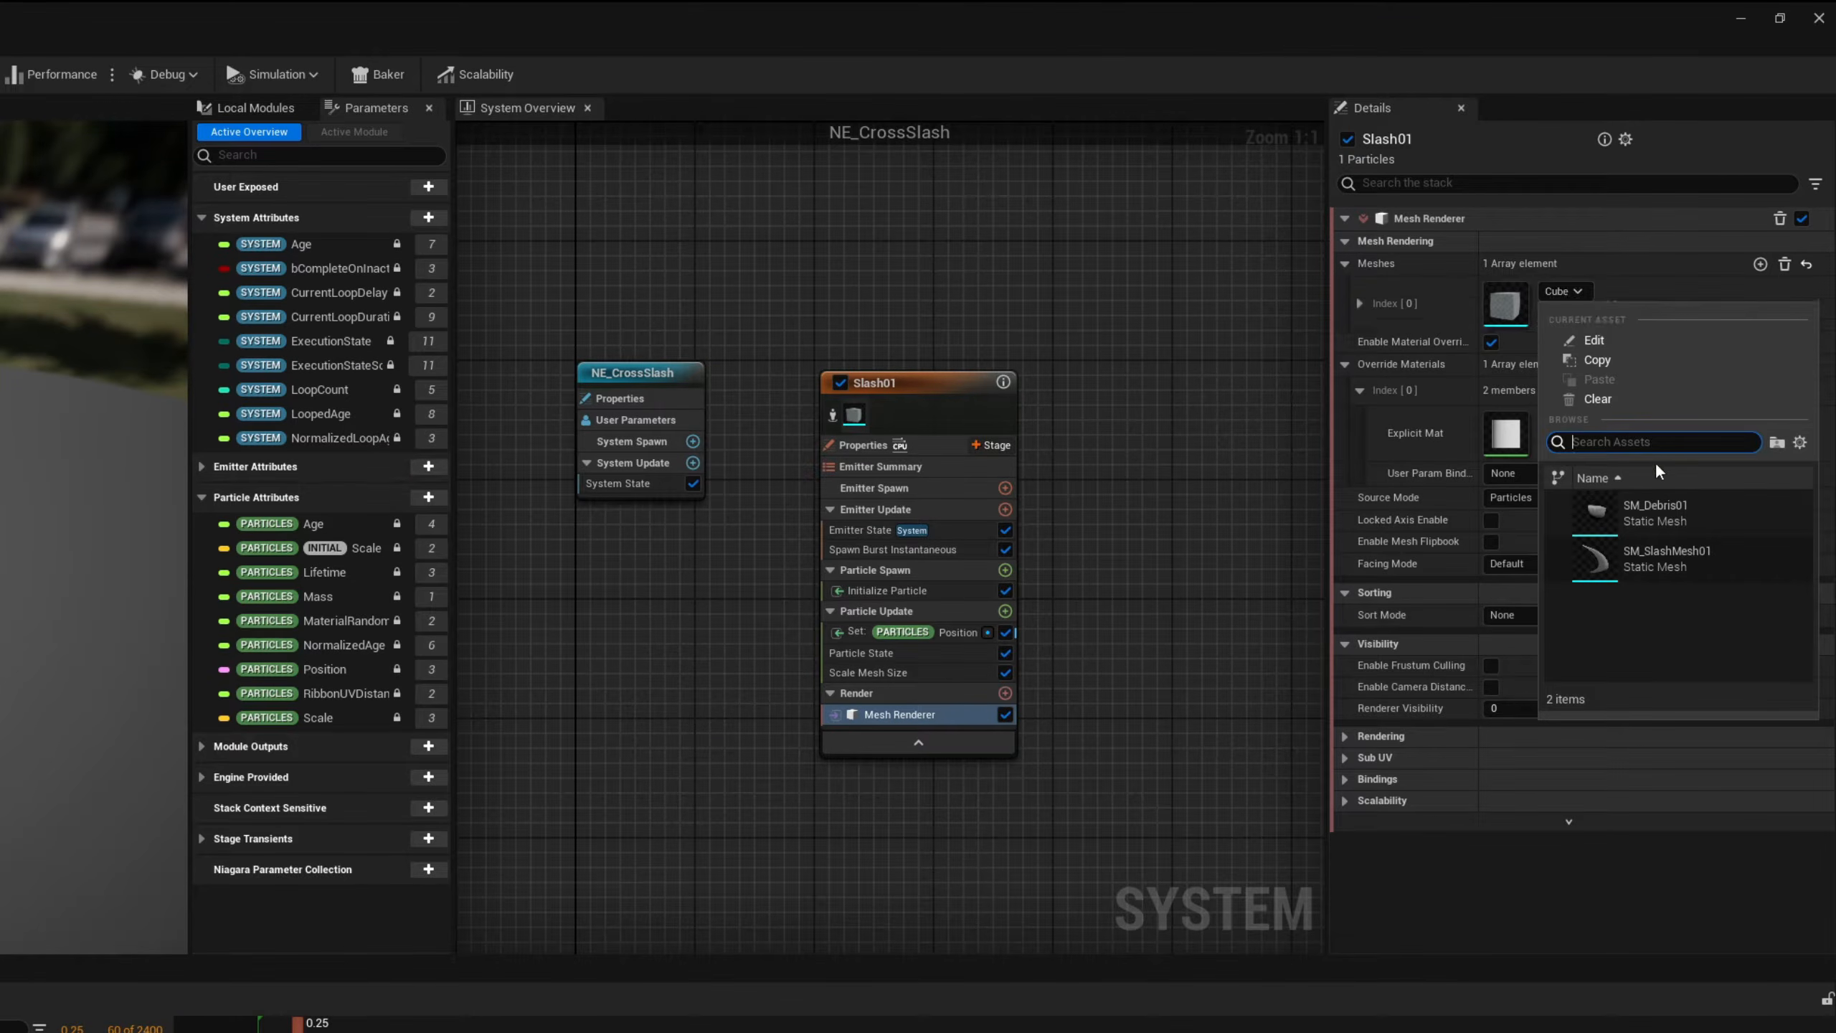
{"action": "left_click", "coordinate": [1681, 562]}
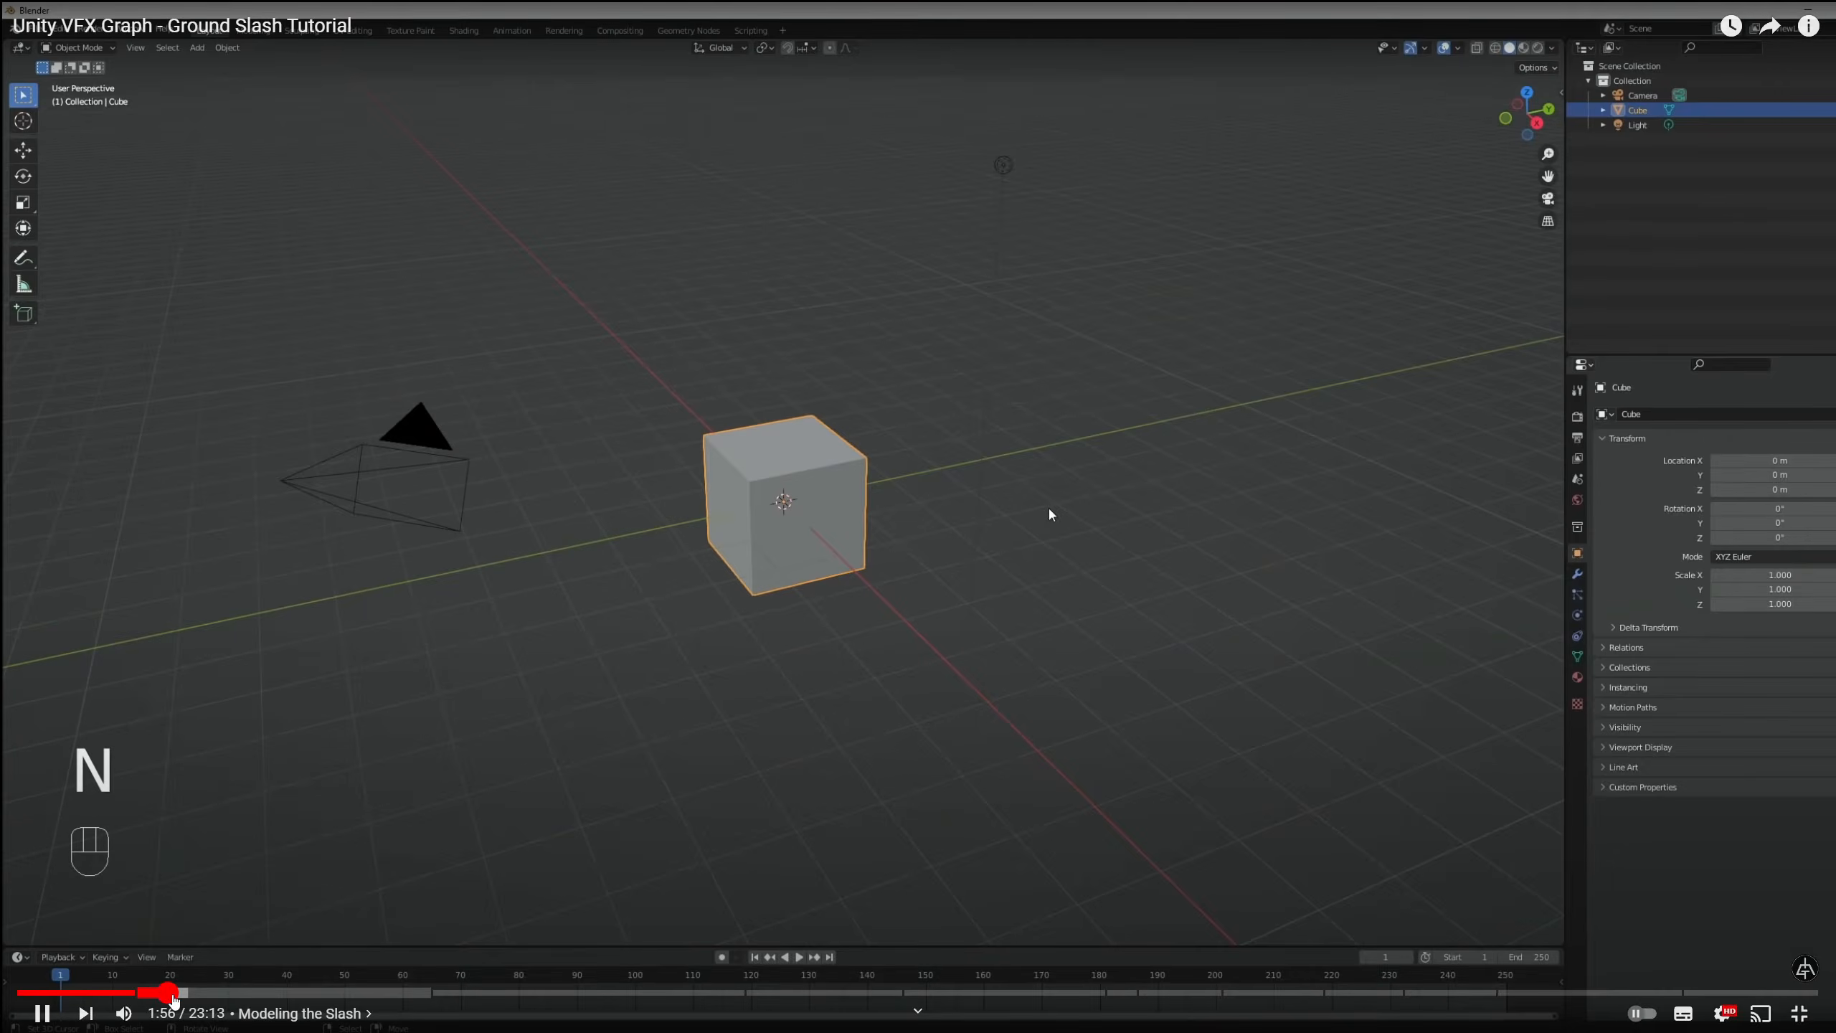
- Skim the Modeling the Slash chapter of the Unity VFX Graph - Ground Slash Tutorial video to see how the mesh is modeled
{"action": "left_click", "coordinate": [200, 993]}
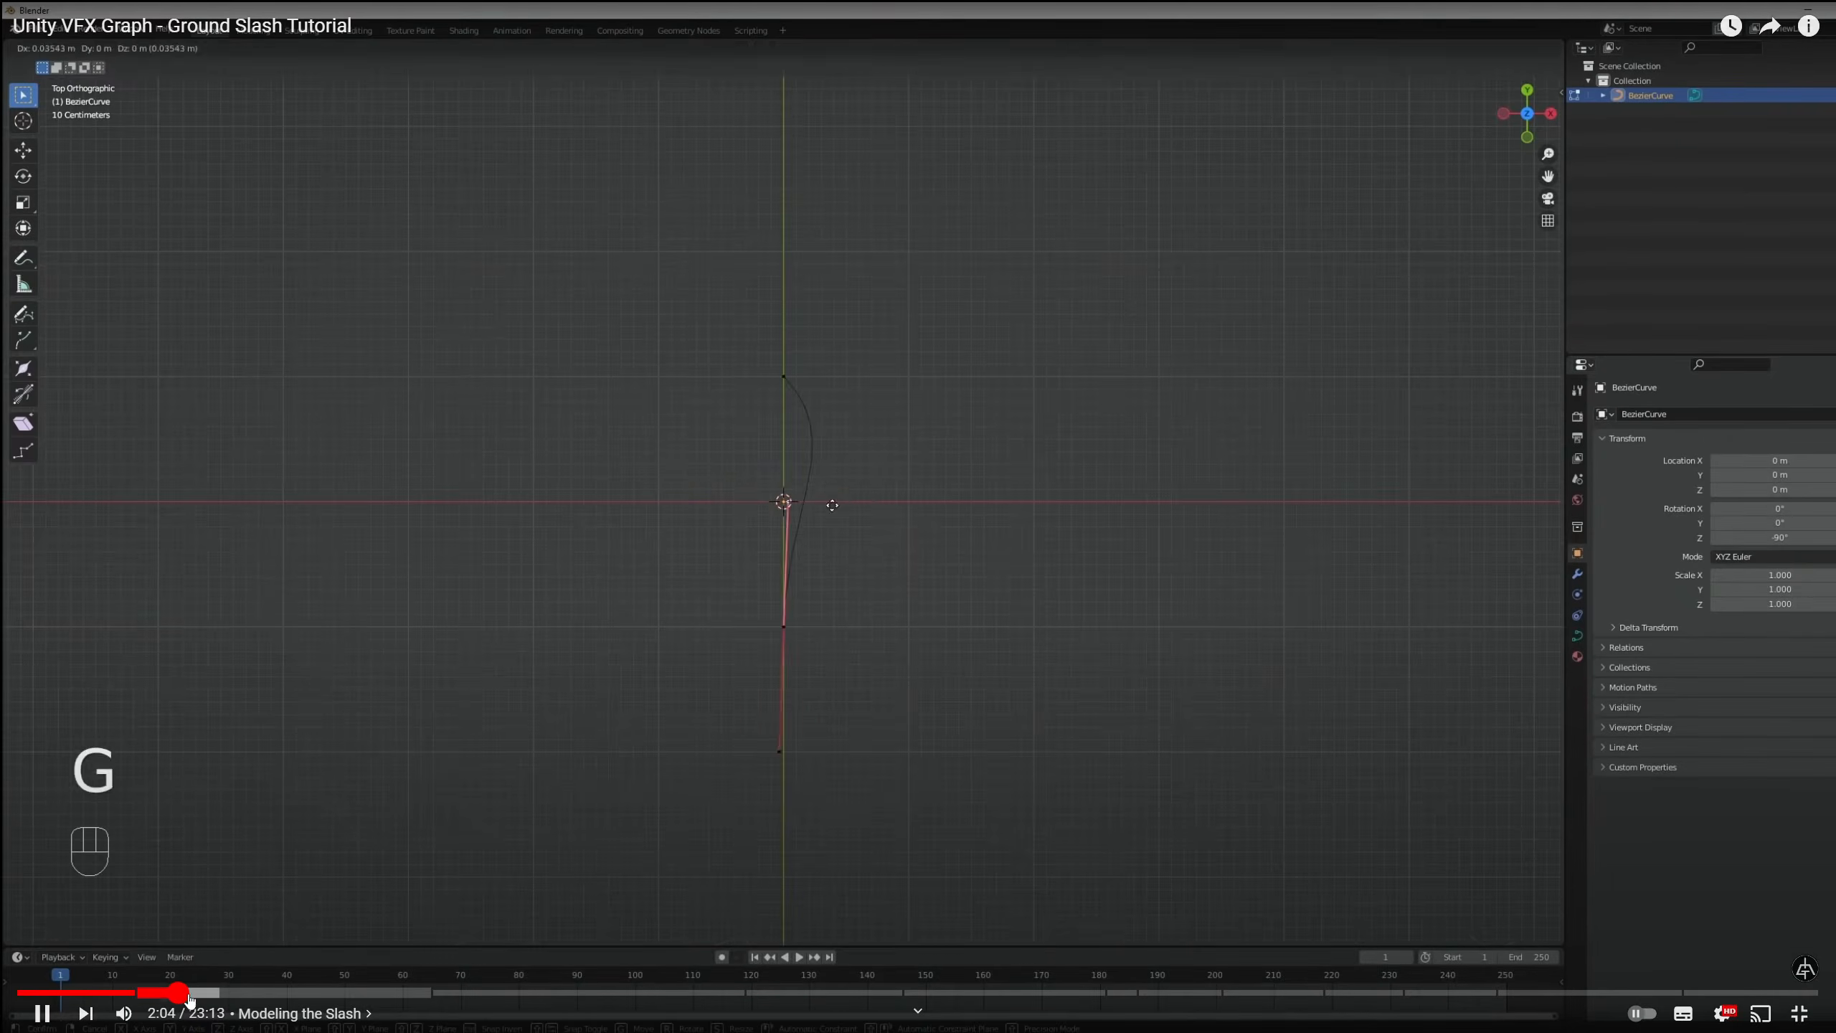
{"action": "left_click", "coordinate": [230, 993]}
{"action": "left_click", "coordinate": [252, 993]}
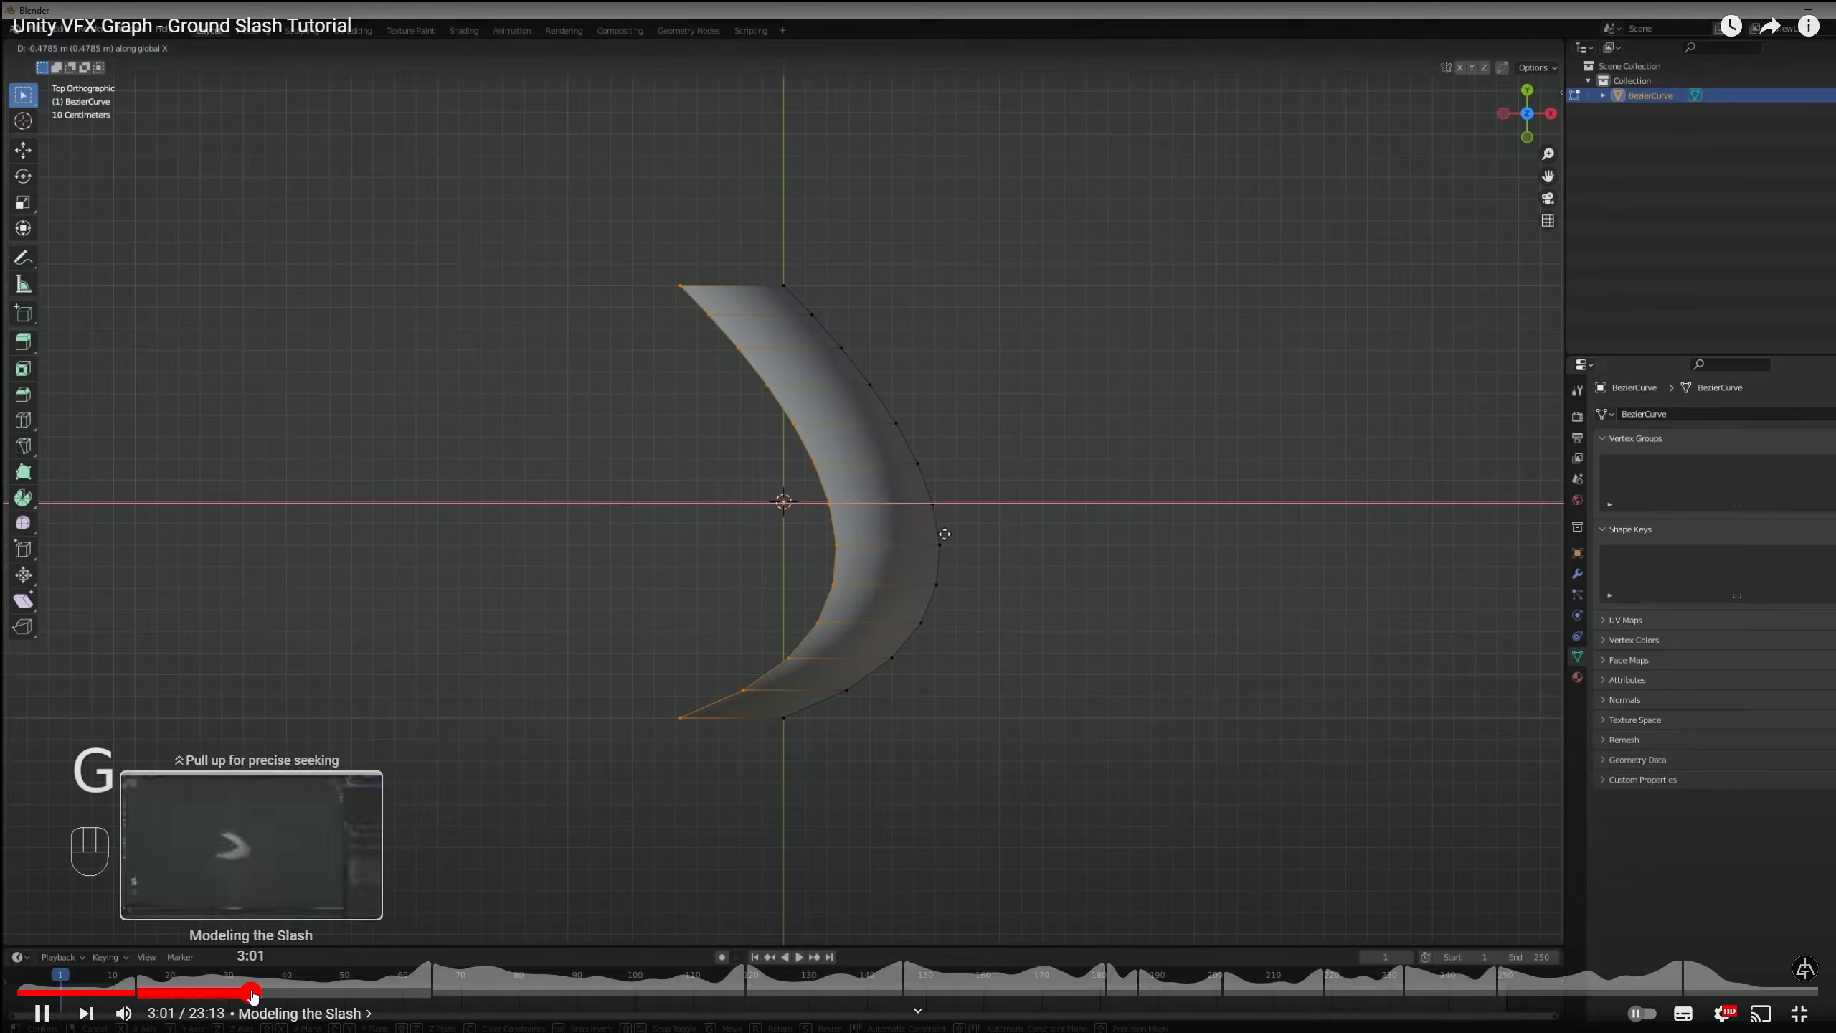
{"action": "left_click", "coordinate": [266, 993]}
{"action": "left_click", "coordinate": [327, 992]}
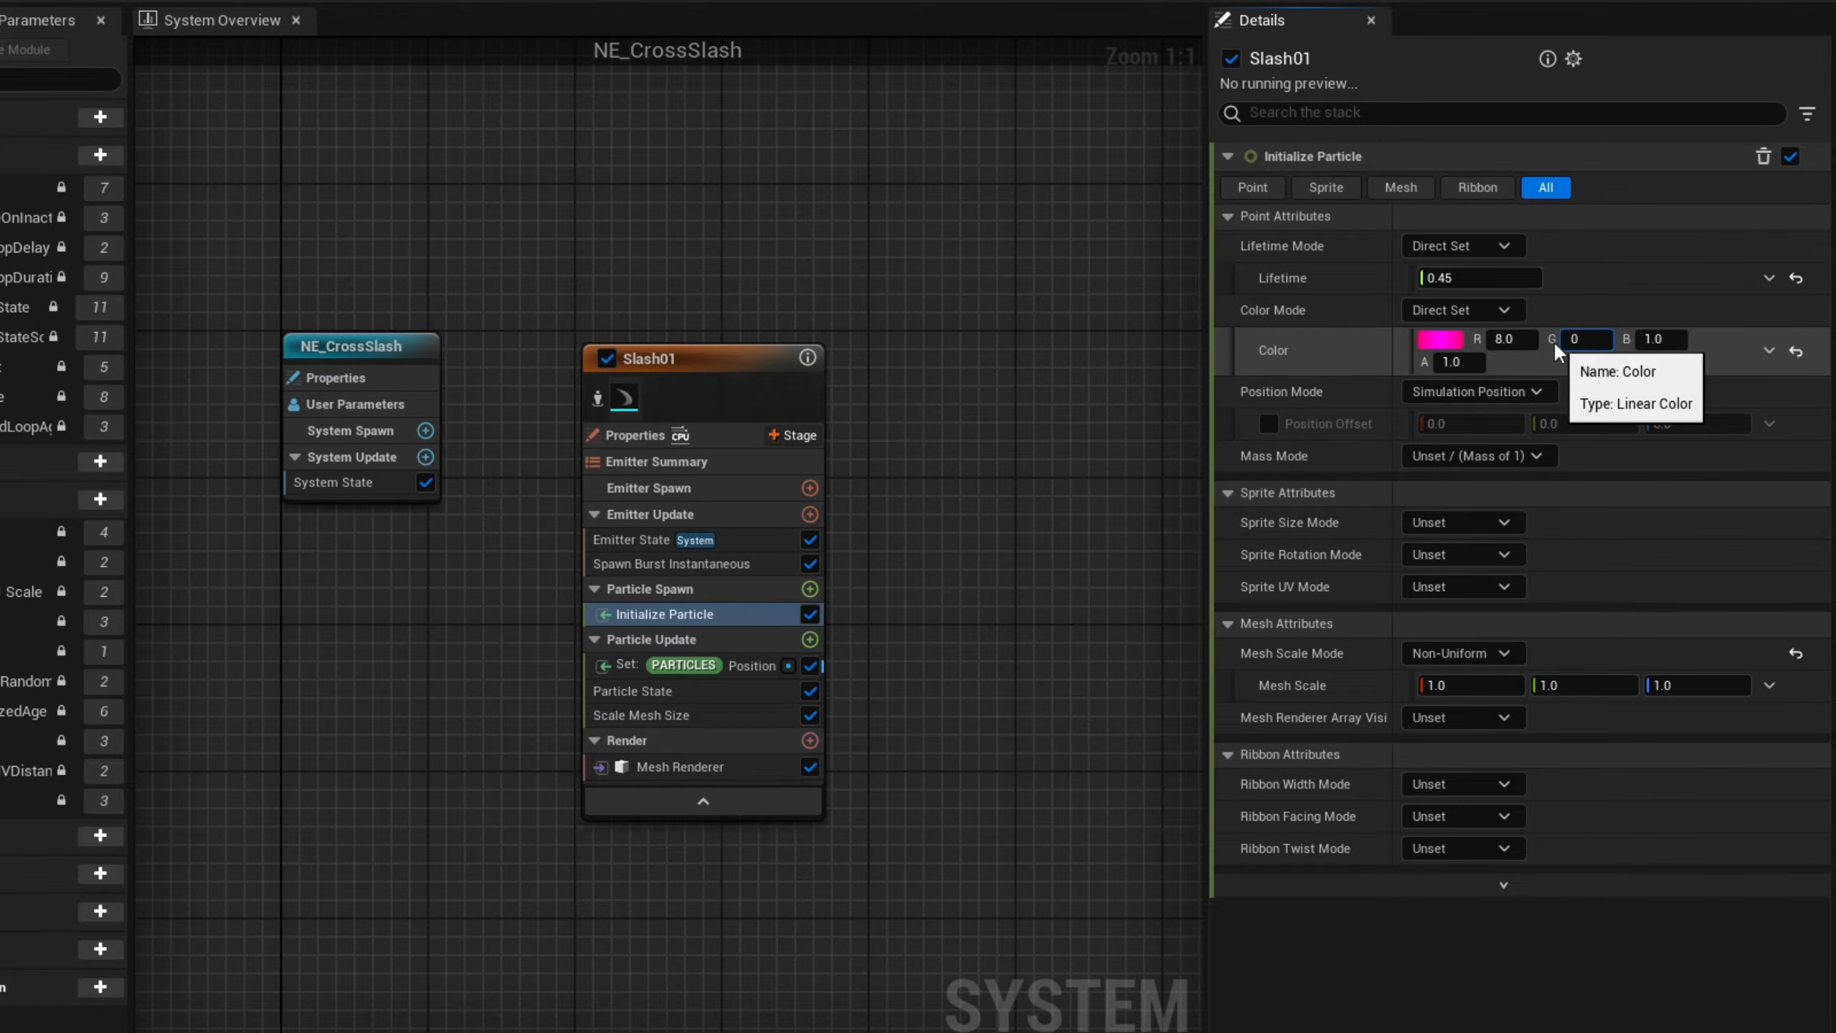
- In Slash01's Initialize Particle, set the color to R 8, G 0, B 100 and the mesh scale to 1.2, 1.0, 1.5
{"action": "key", "text": "Tab"}
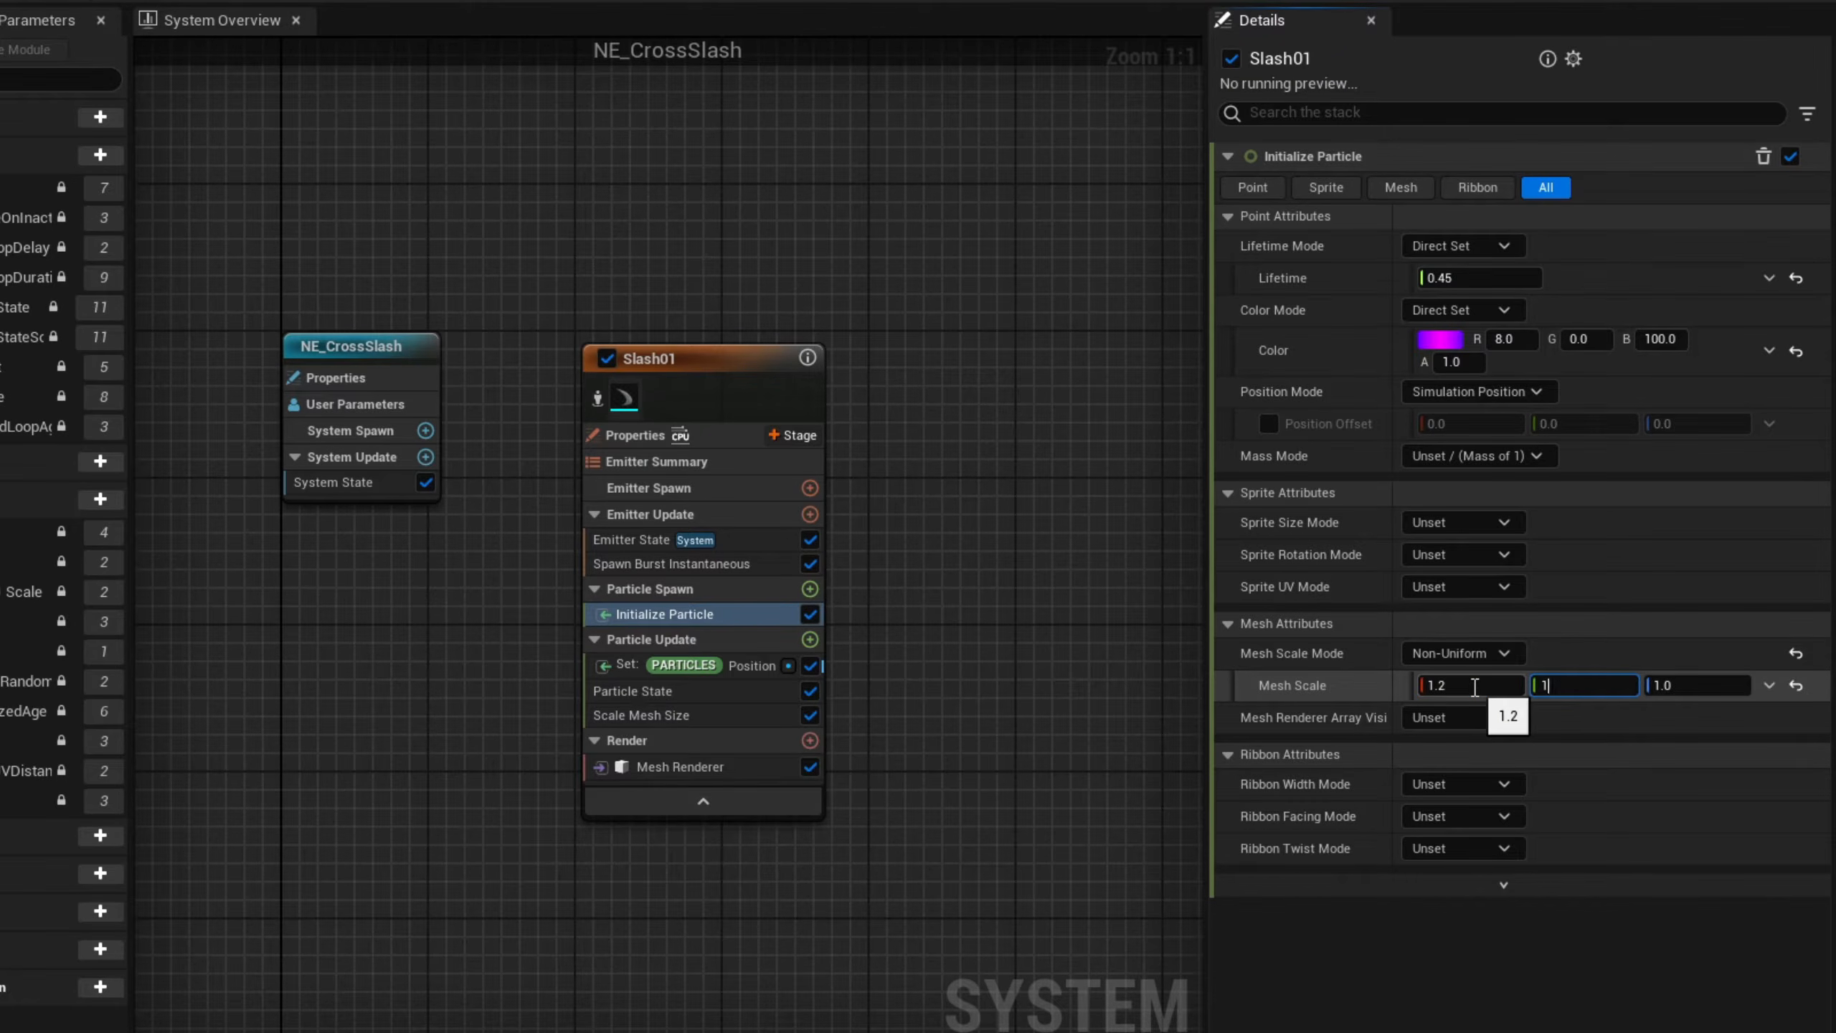
{"action": "key", "text": "Tab"}
{"action": "type", "text": "1"}
{"action": "key", "text": "Return"}
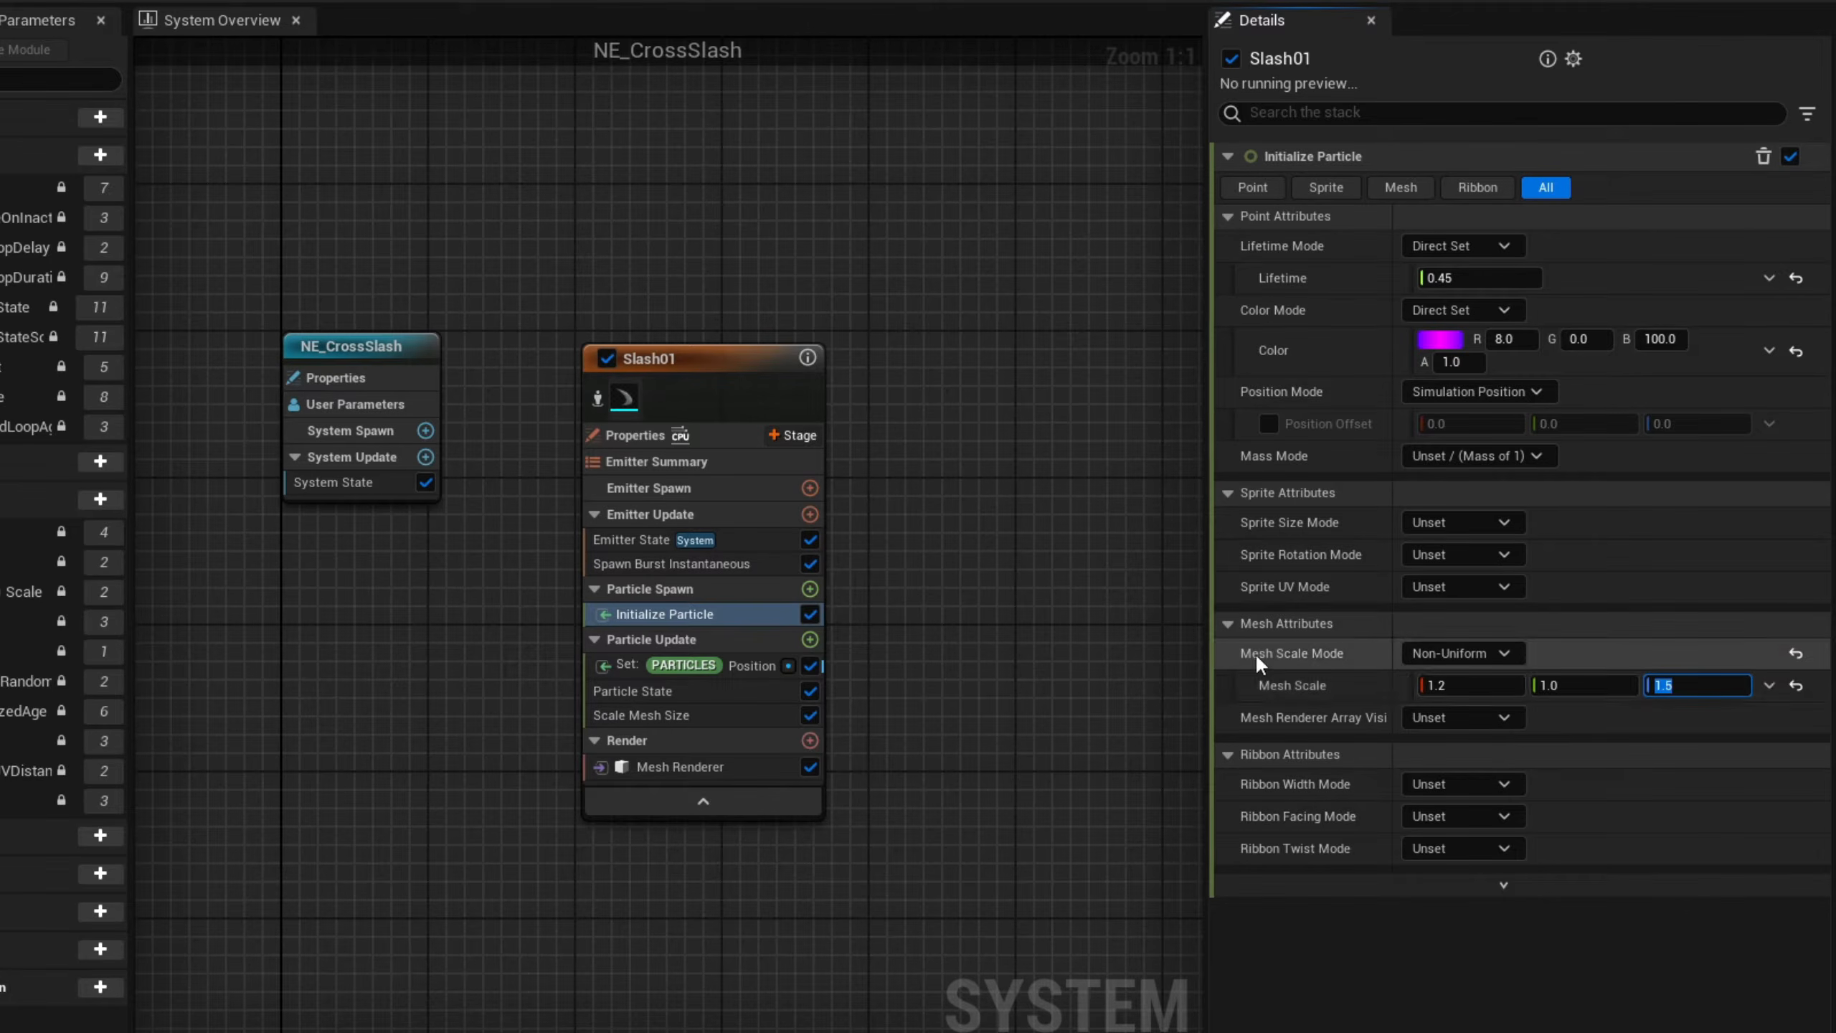
- Add an Initial Mesh Orientation module to Slash01's Particle Spawn and set its Mesh Orientation Mode to None
{"action": "left_click", "coordinate": [810, 589]}
{"action": "type", "text": "initi"}
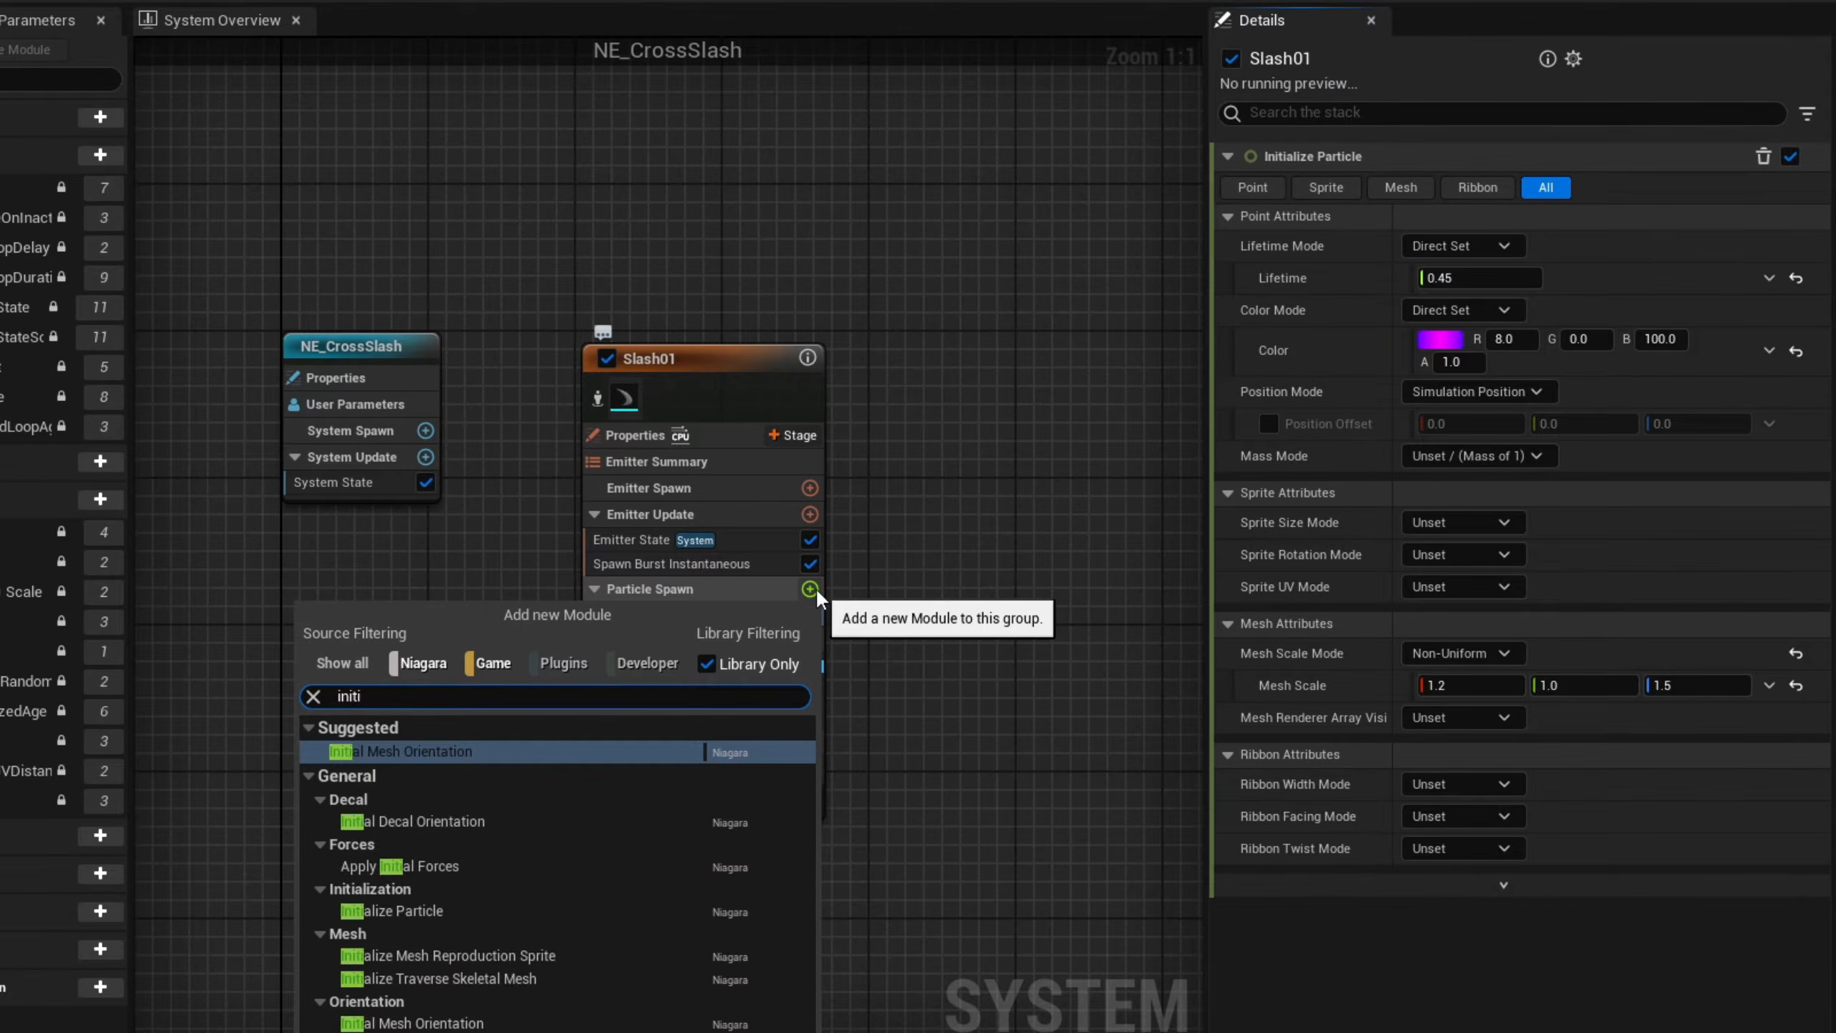
{"action": "key", "text": "Return"}
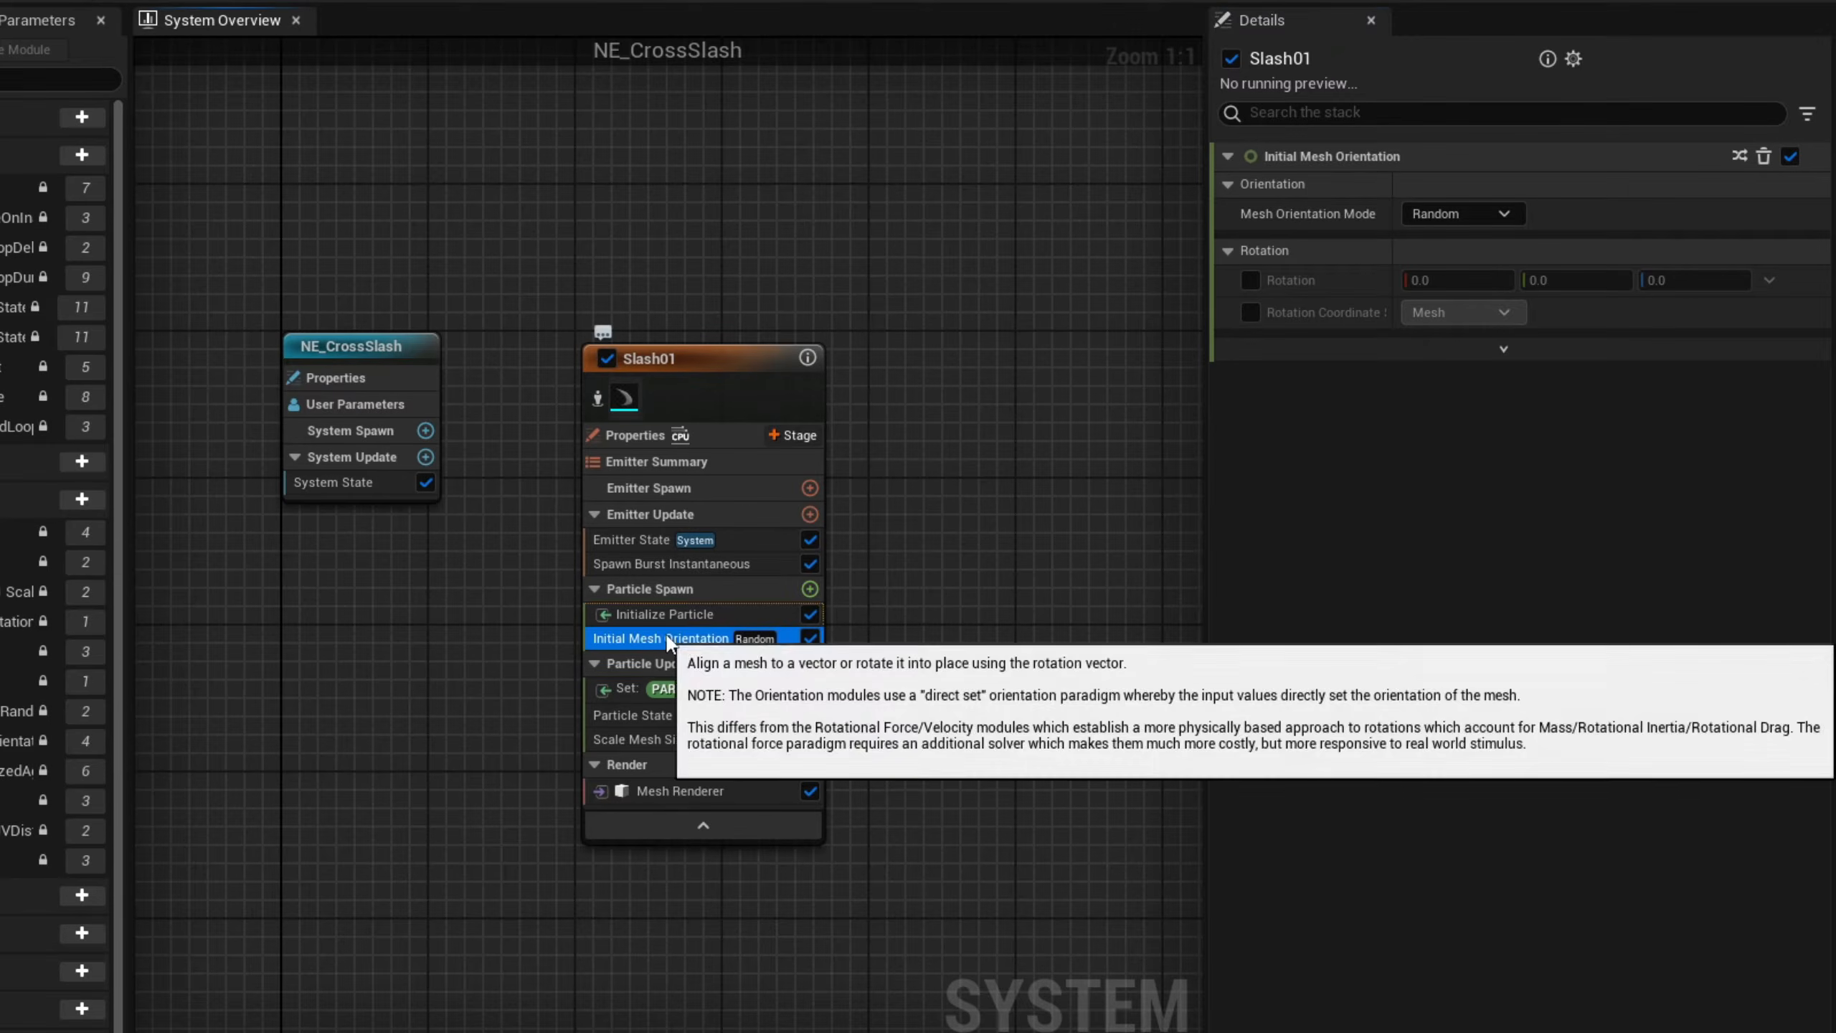
{"action": "left_click", "coordinate": [1463, 215]}
{"action": "left_click", "coordinate": [1474, 248]}
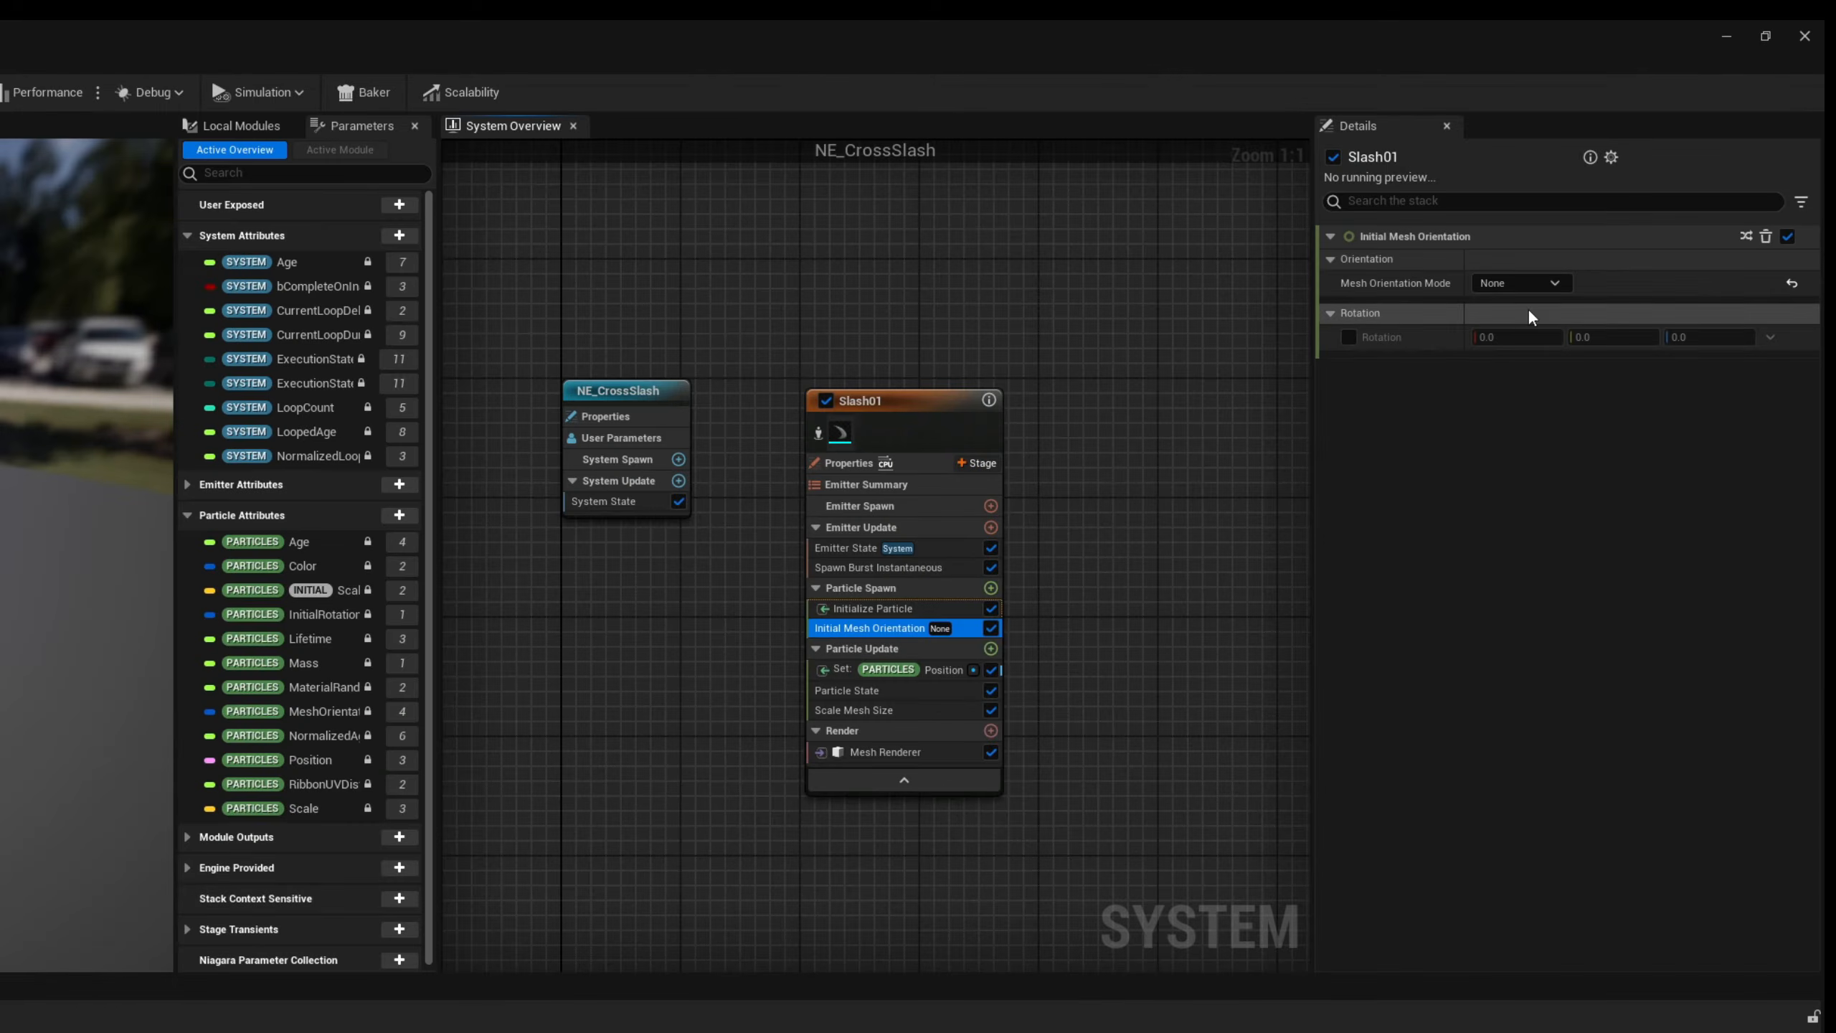
- Add Scale Color to Slash01's Particle Update in RGBA Linear Color Curve mode and delay the alpha fade to about 60% of the gradient
{"action": "left_click", "coordinate": [991, 649]}
{"action": "type", "text": "scale color"}
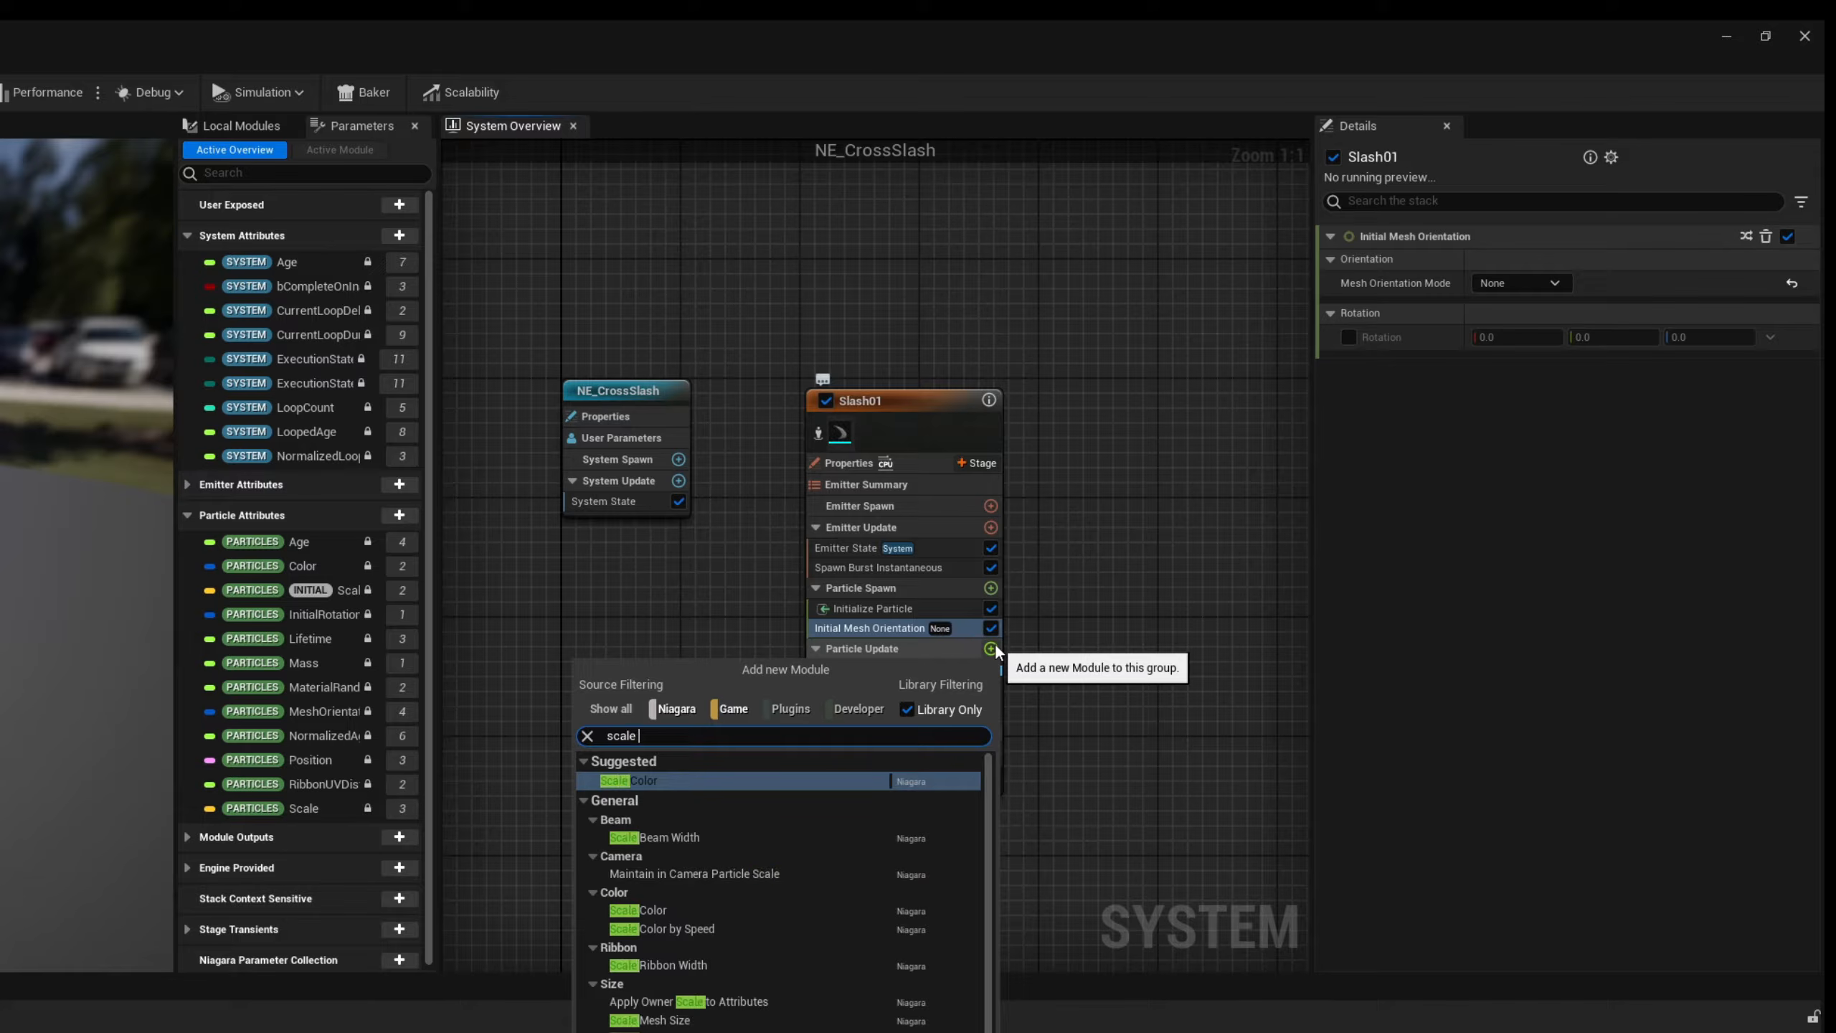
{"action": "key", "text": "Return"}
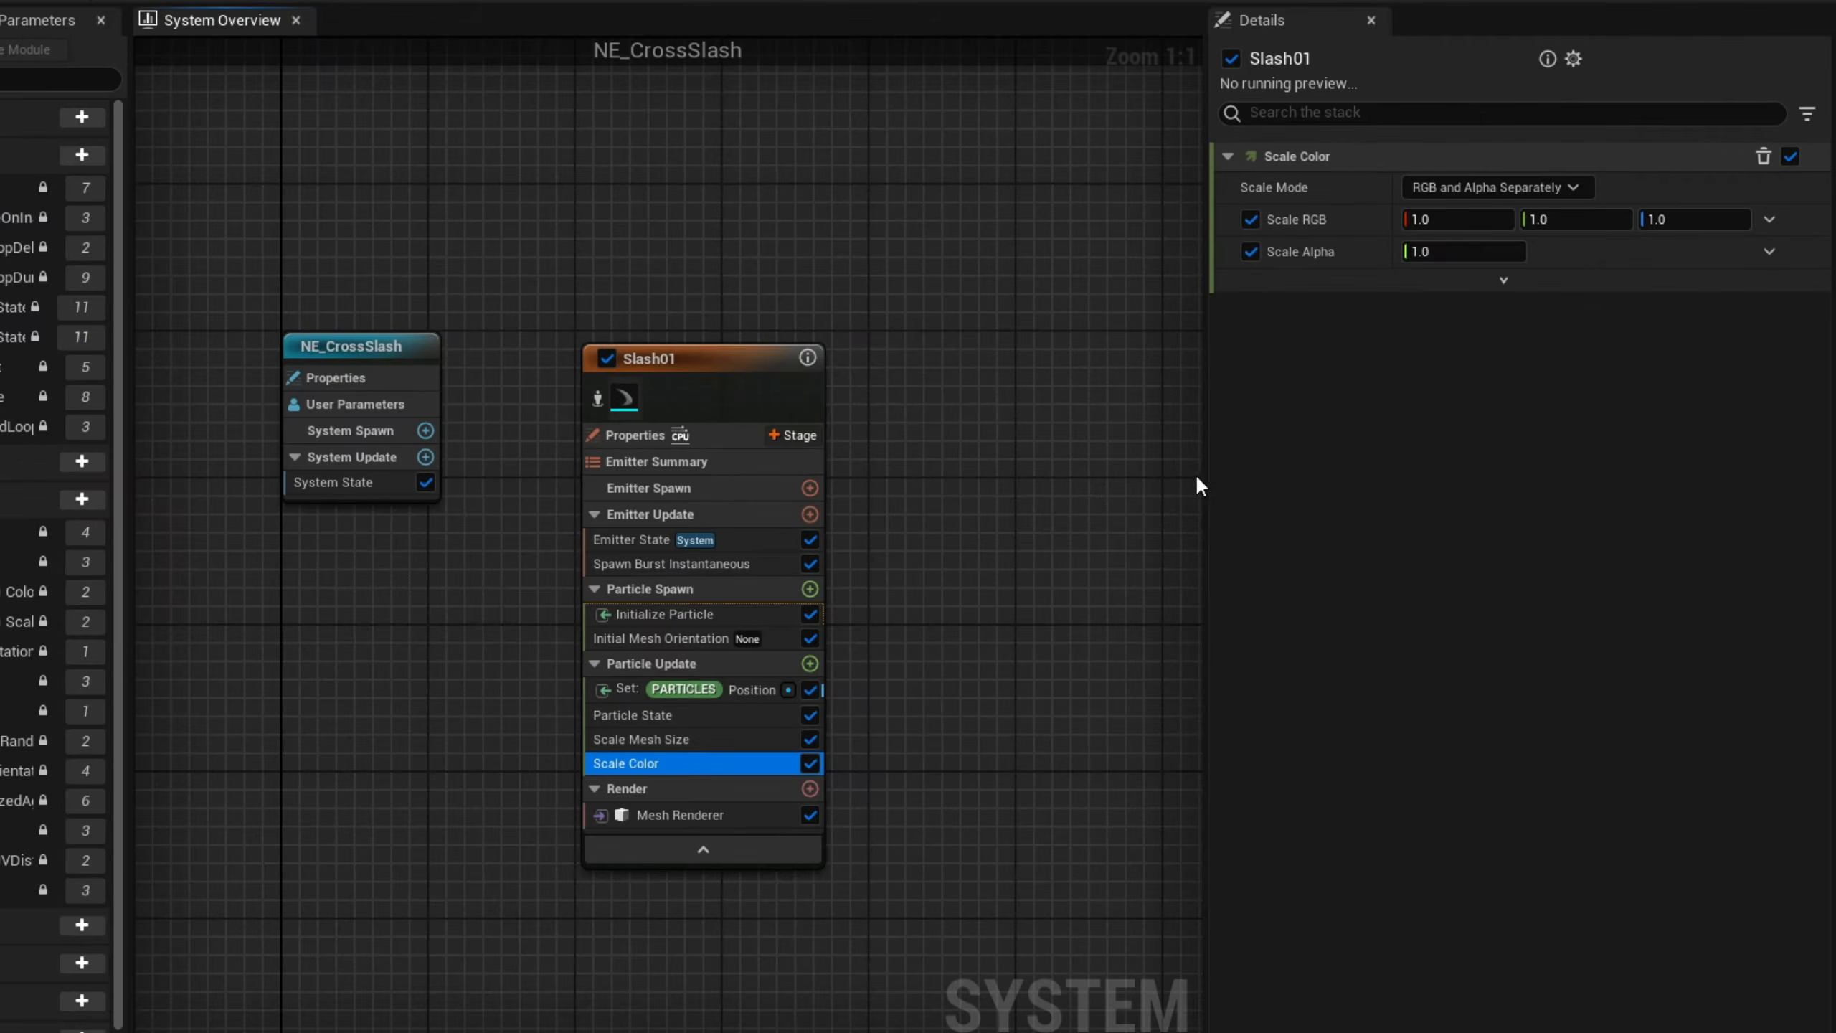
{"action": "left_click", "coordinate": [1548, 261]}
{"action": "left_click", "coordinate": [1485, 265]}
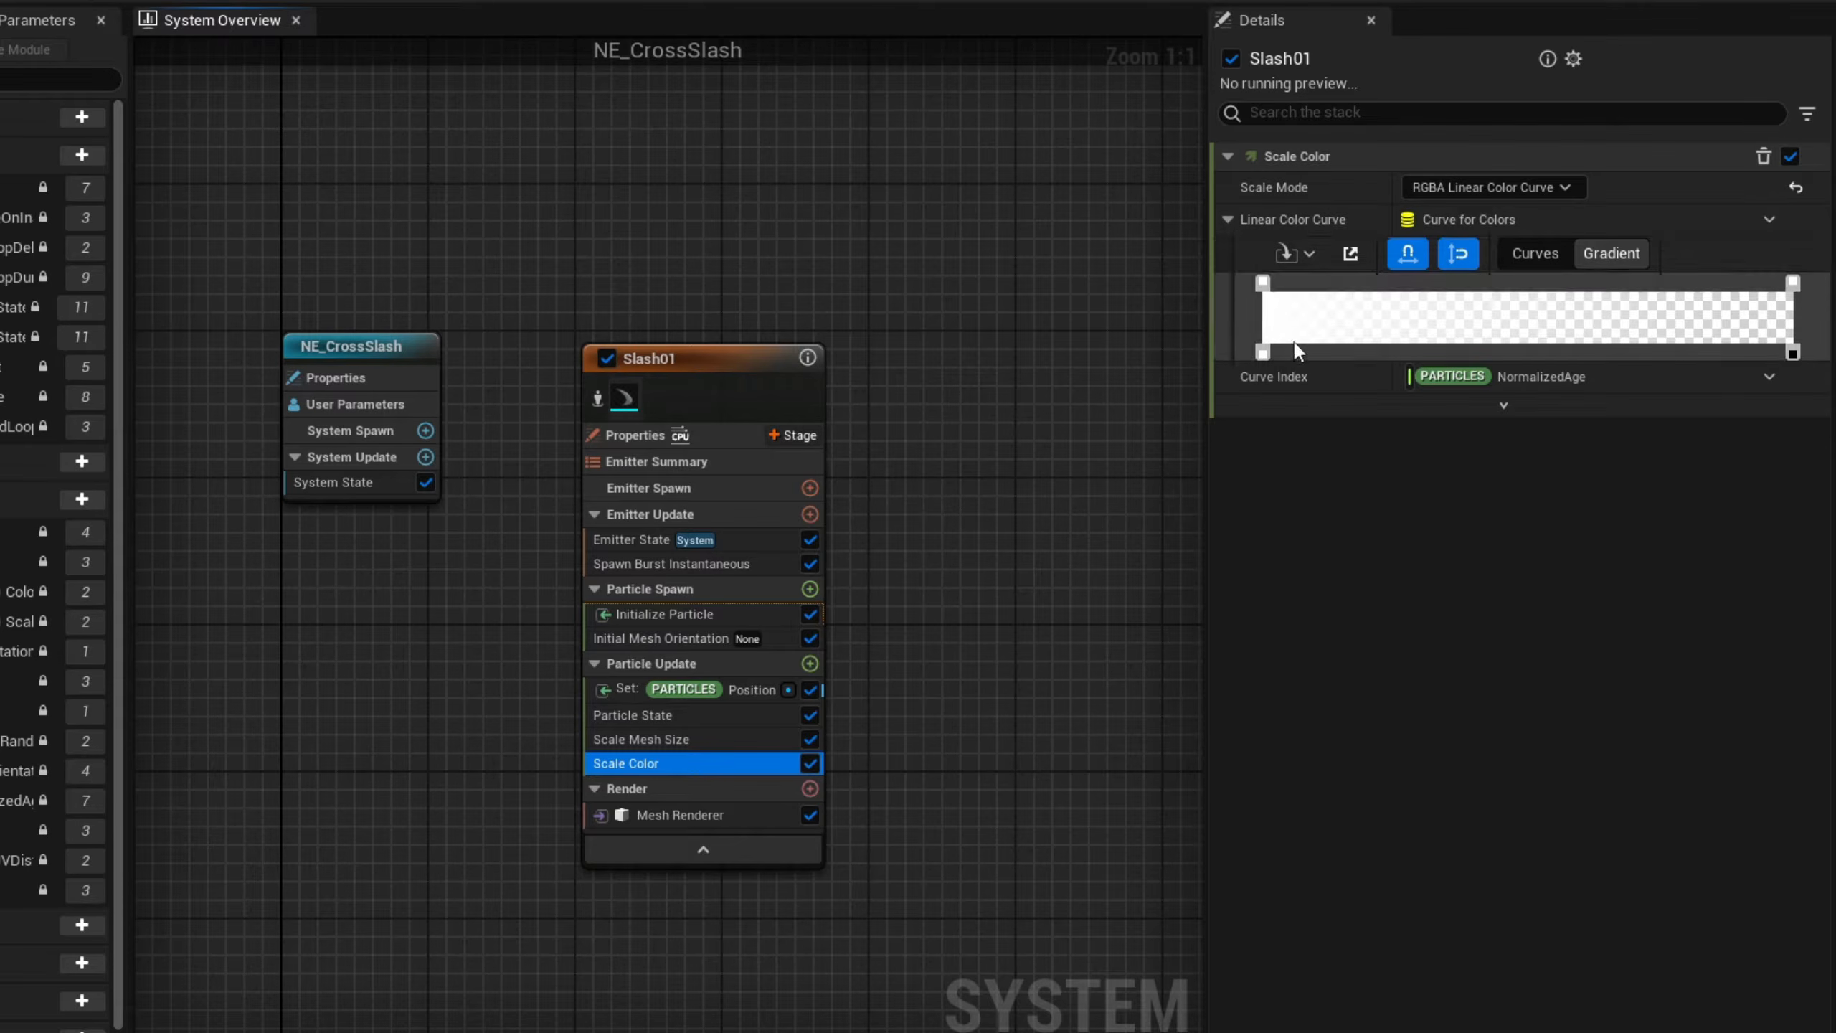
{"action": "left_click_drag", "start_coordinate": [1262, 354], "coordinate": [1583, 356]}
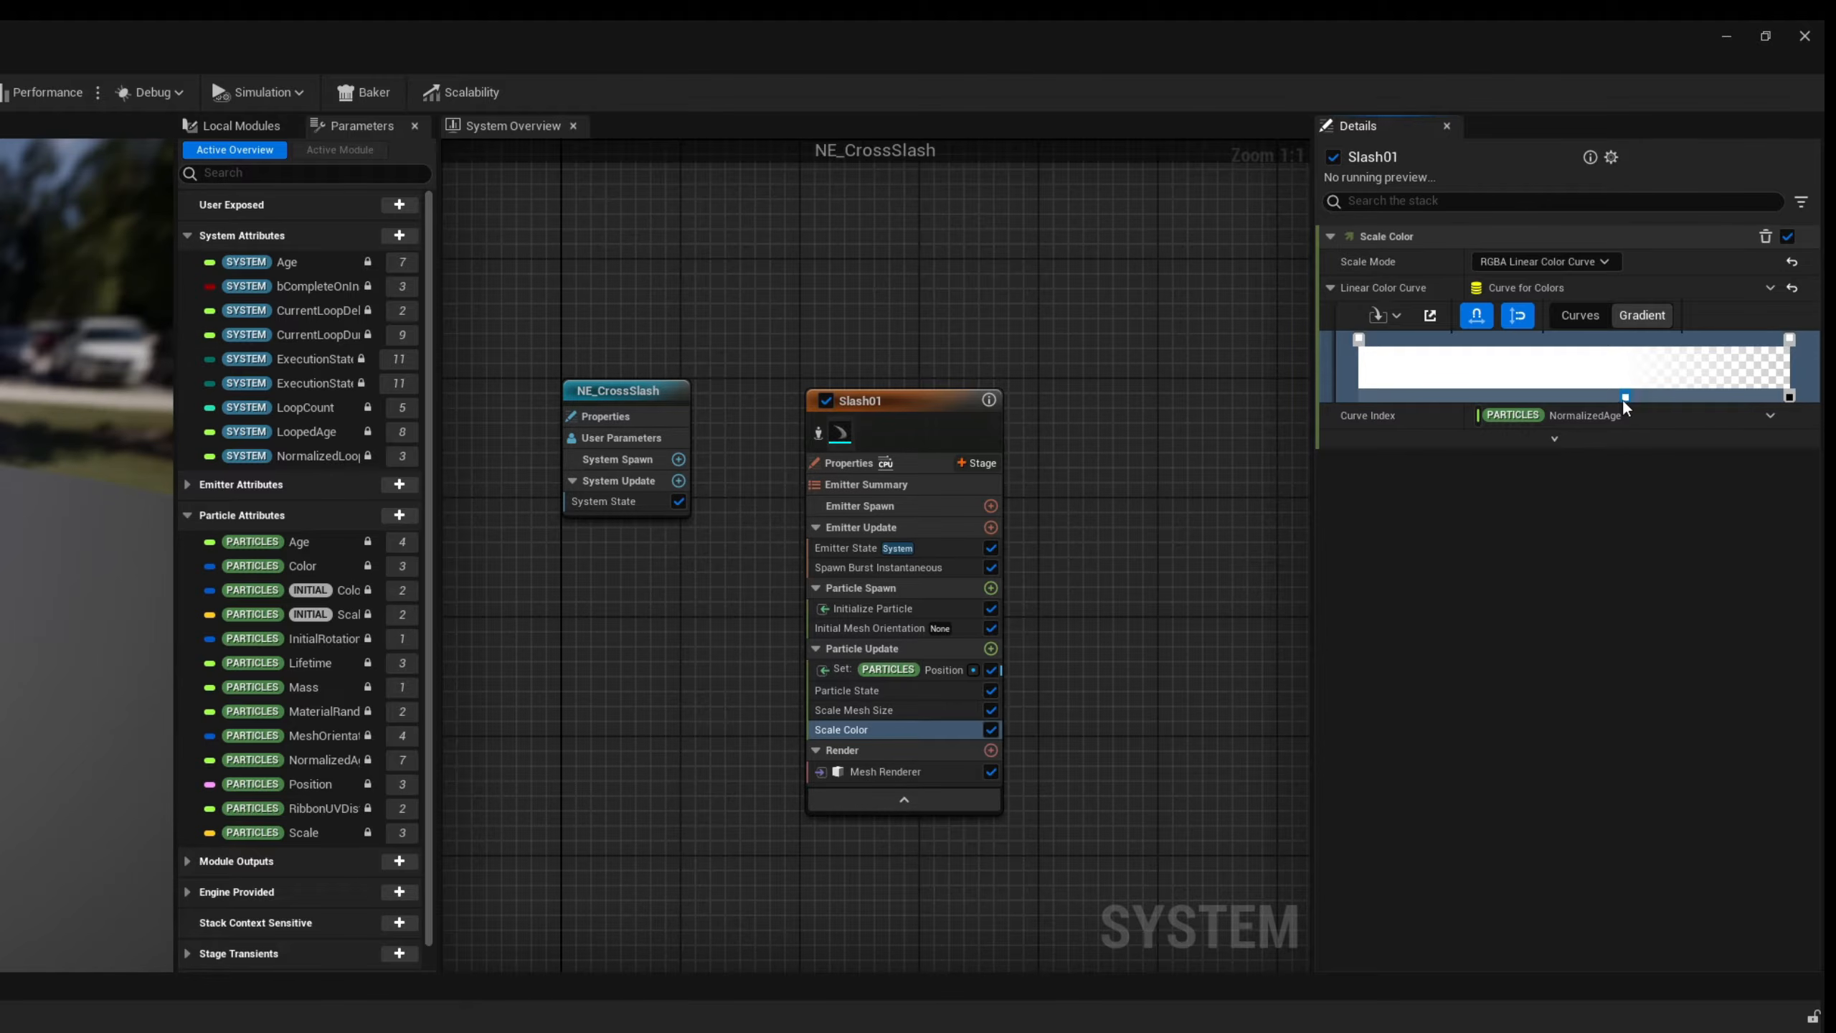
- Add a Generate Location Event module to Slash01's Particle Update and resolve its missing SolveForcesAndVelocity dependency
{"action": "left_click", "coordinate": [991, 649]}
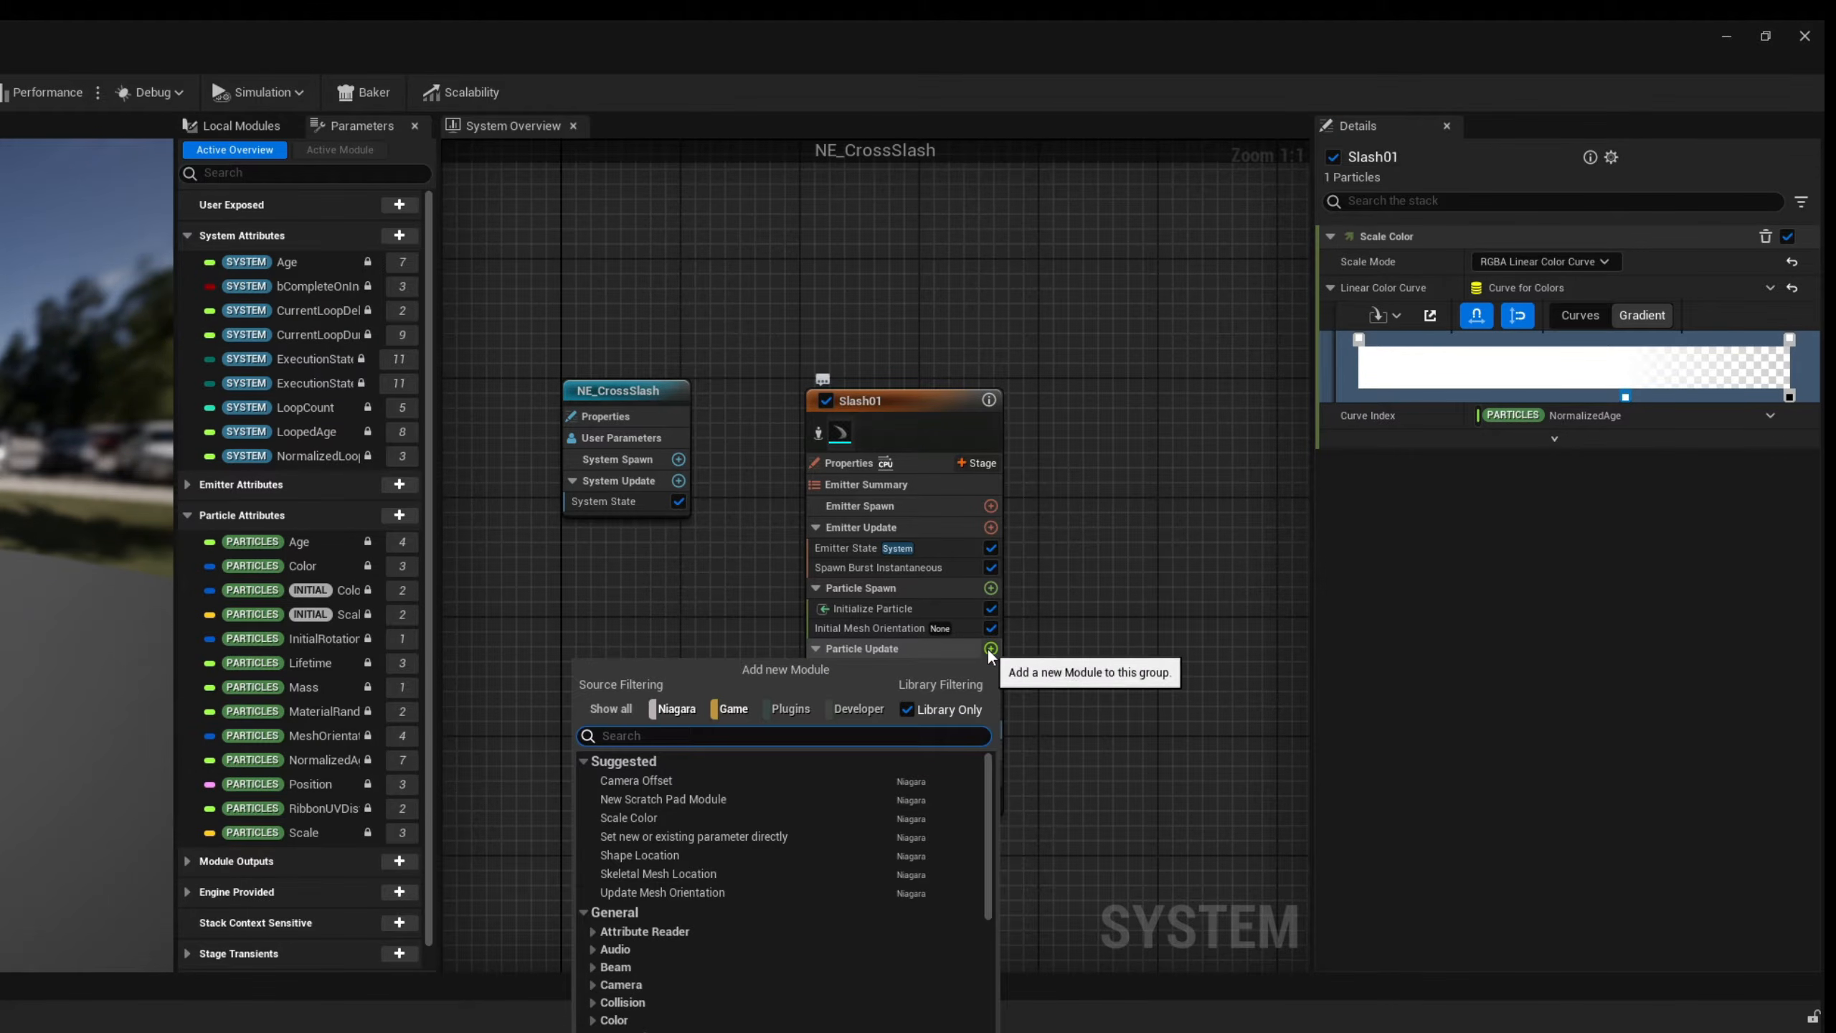
{"action": "type", "text": "genera"}
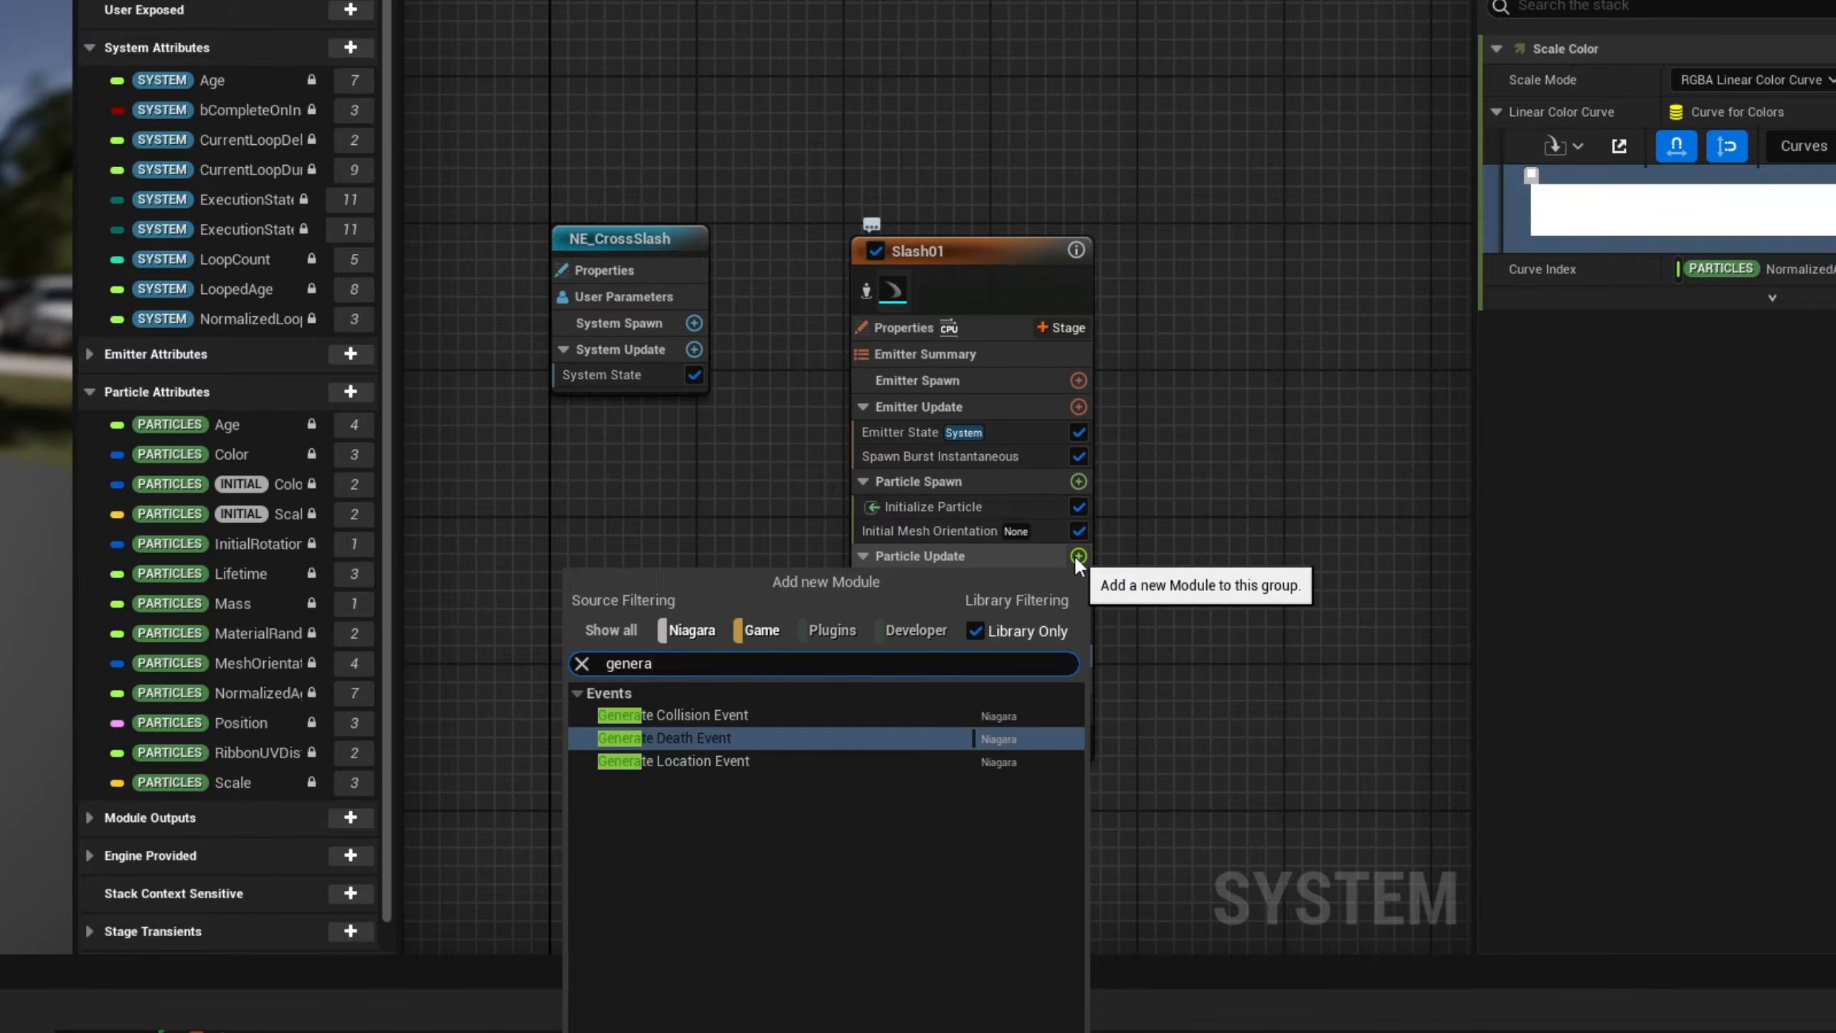
{"action": "left_click", "coordinate": [683, 761]}
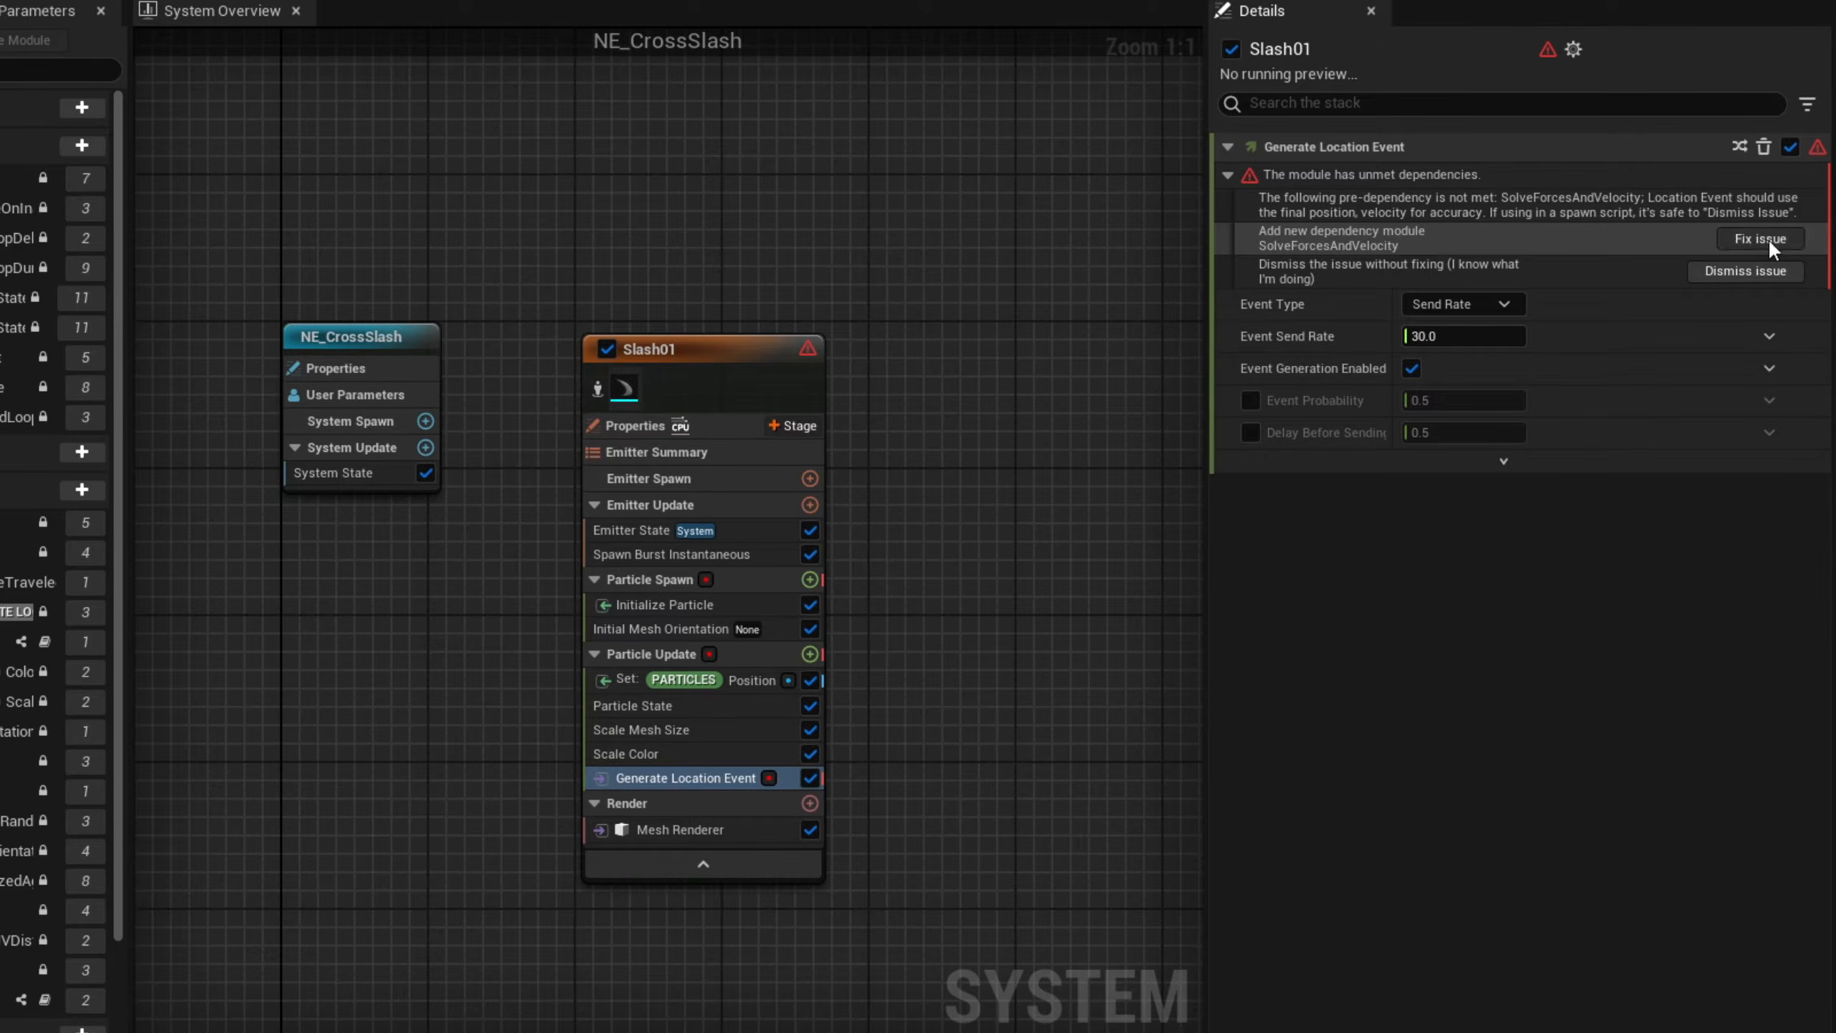
{"action": "left_click", "coordinate": [1760, 238]}
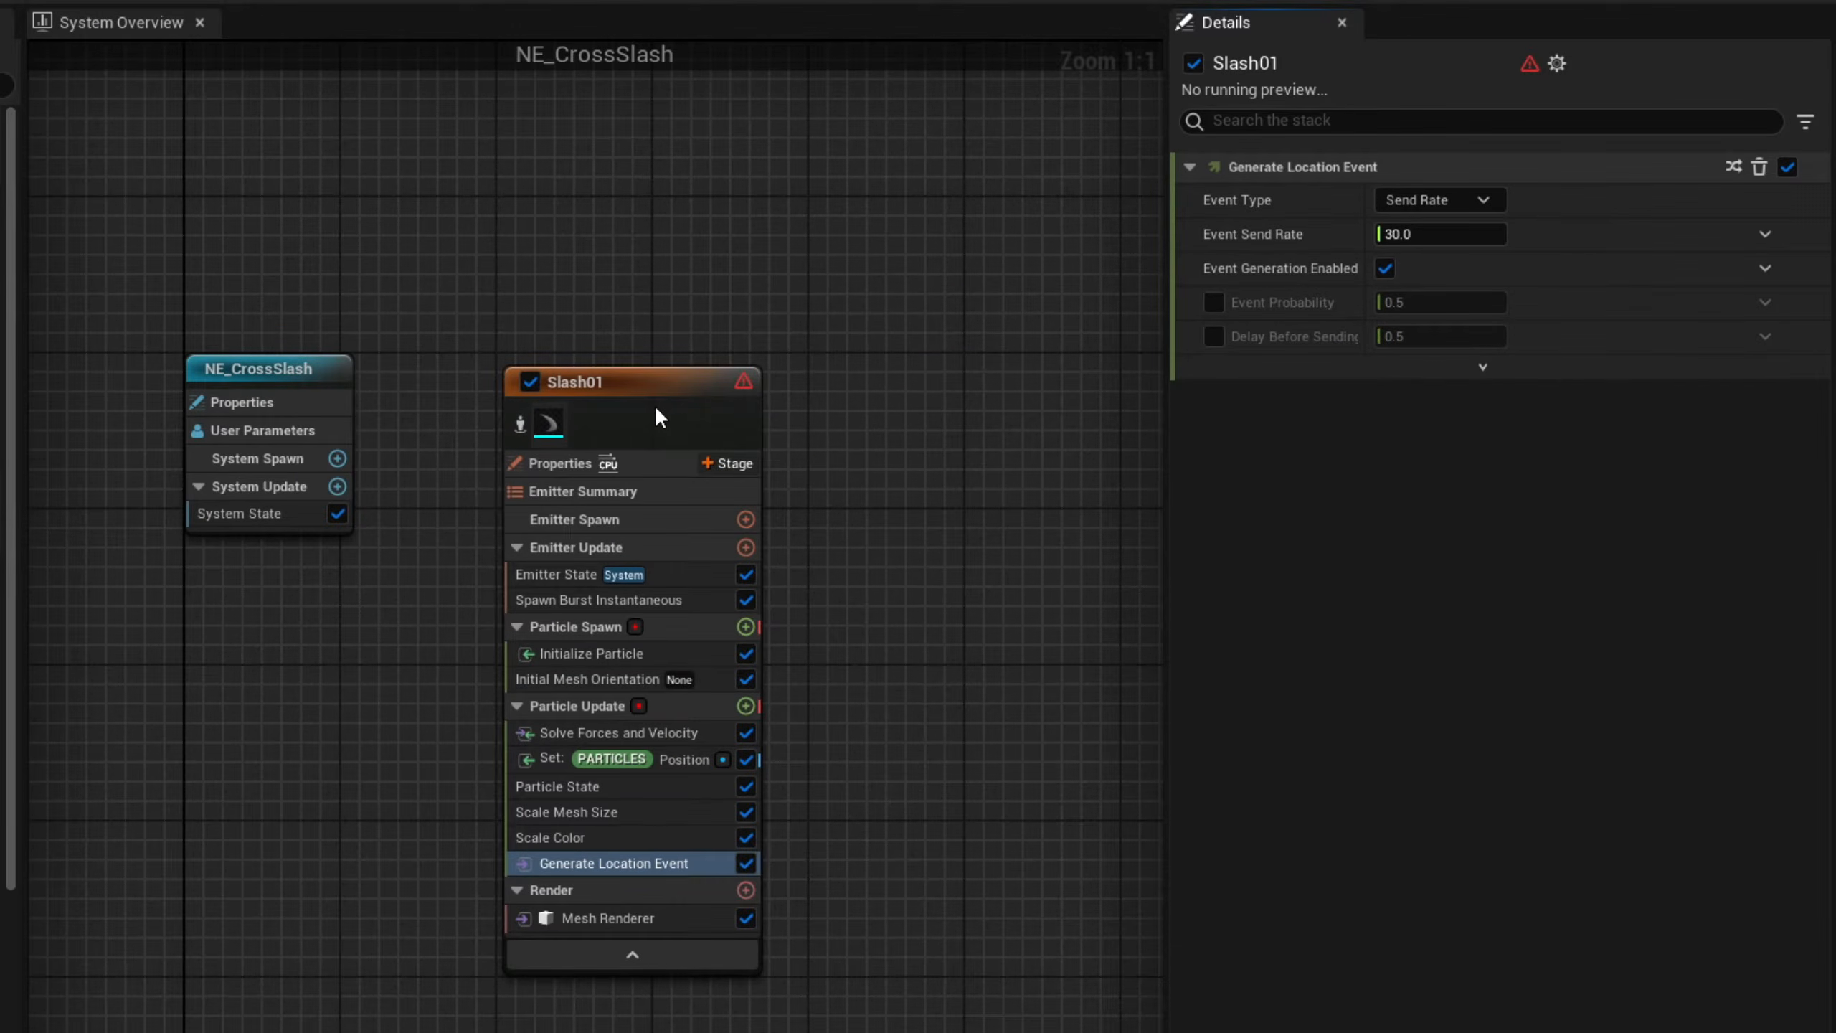
- Enable Requires Persistent IDs in Slash01's emitter properties
{"action": "left_click", "coordinate": [935, 336]}
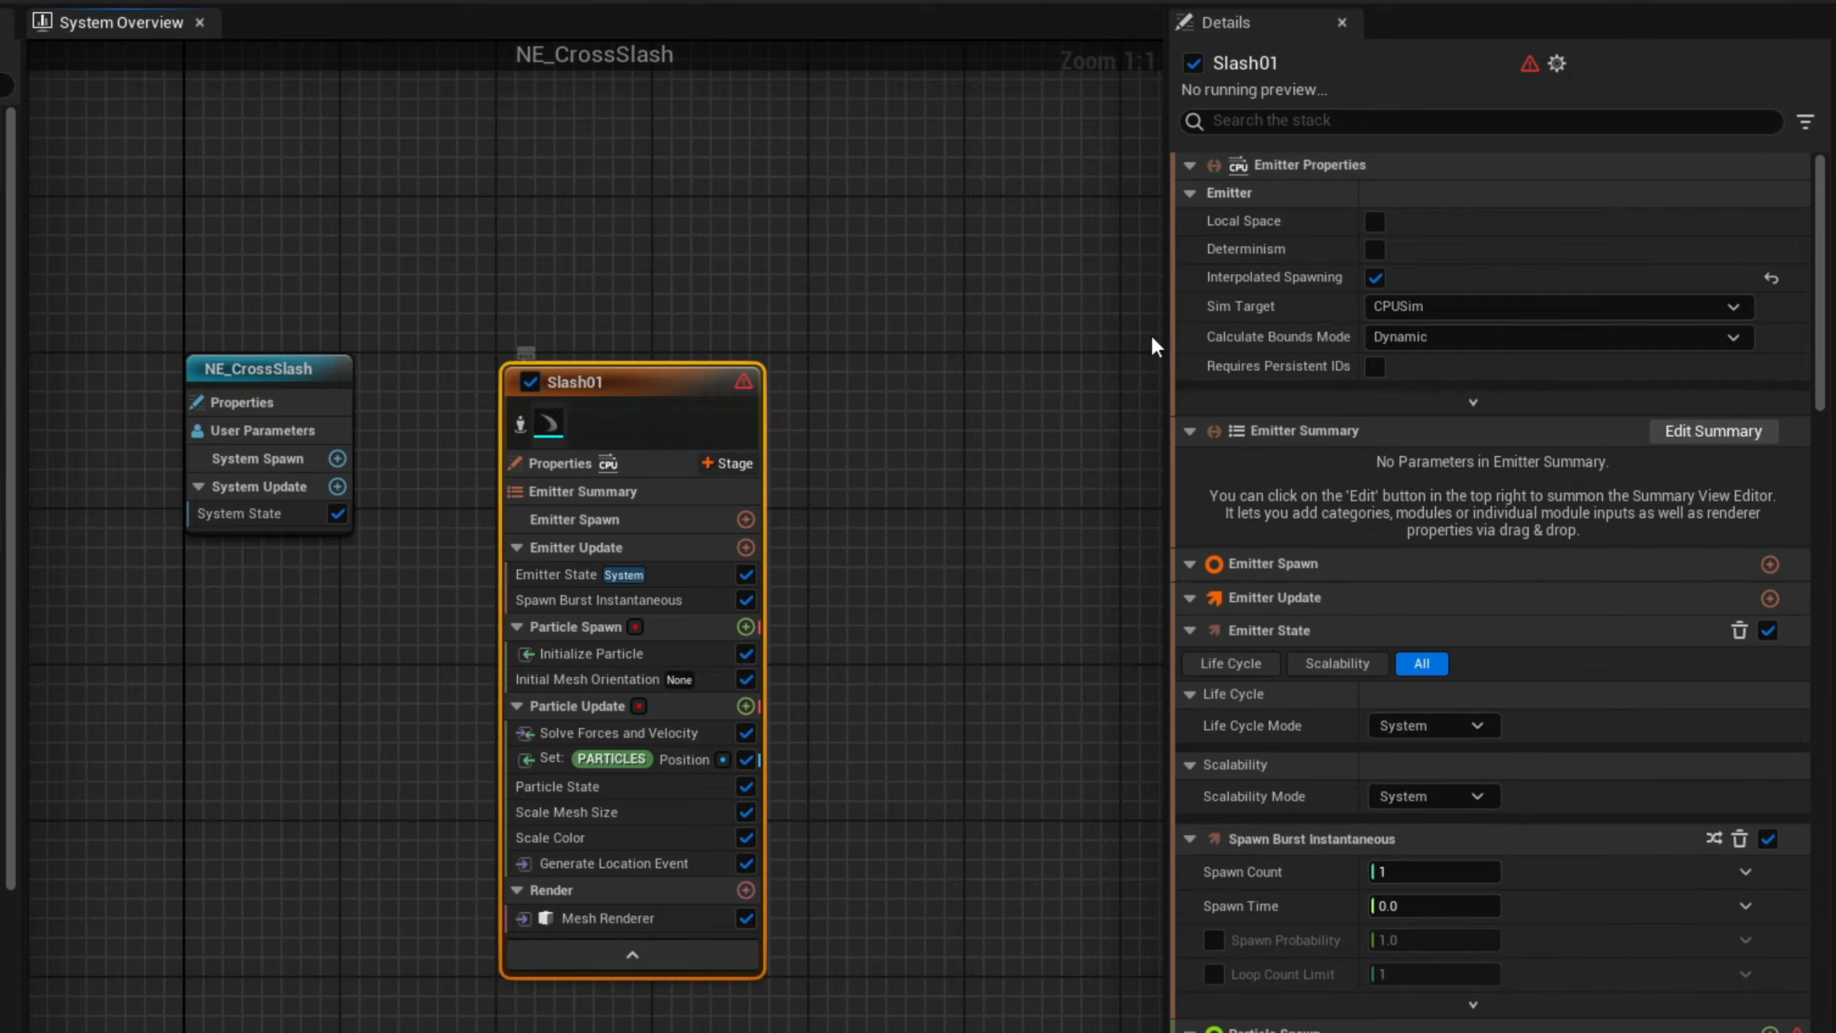
{"action": "left_click", "coordinate": [1373, 367]}
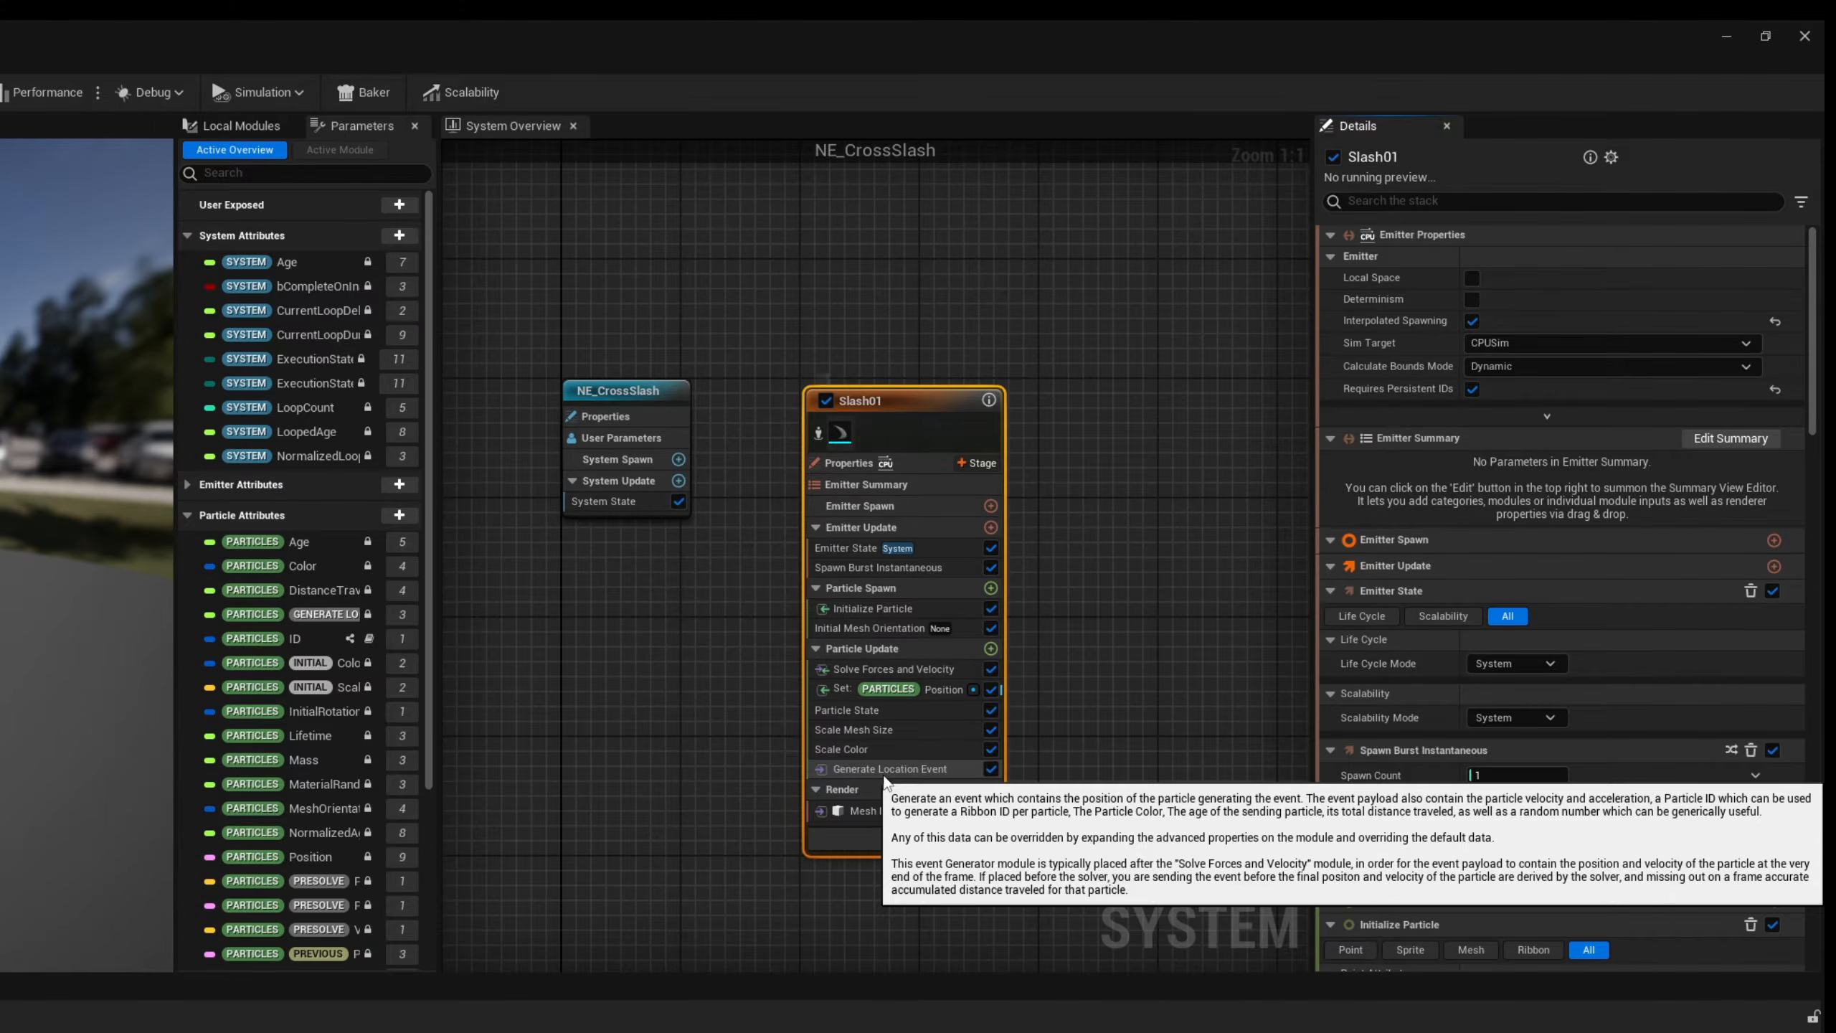
- Drive the Event Send Rate of Slash01's Generate Location Event with a Float from Curve input
{"action": "left_click", "coordinate": [611, 865]}
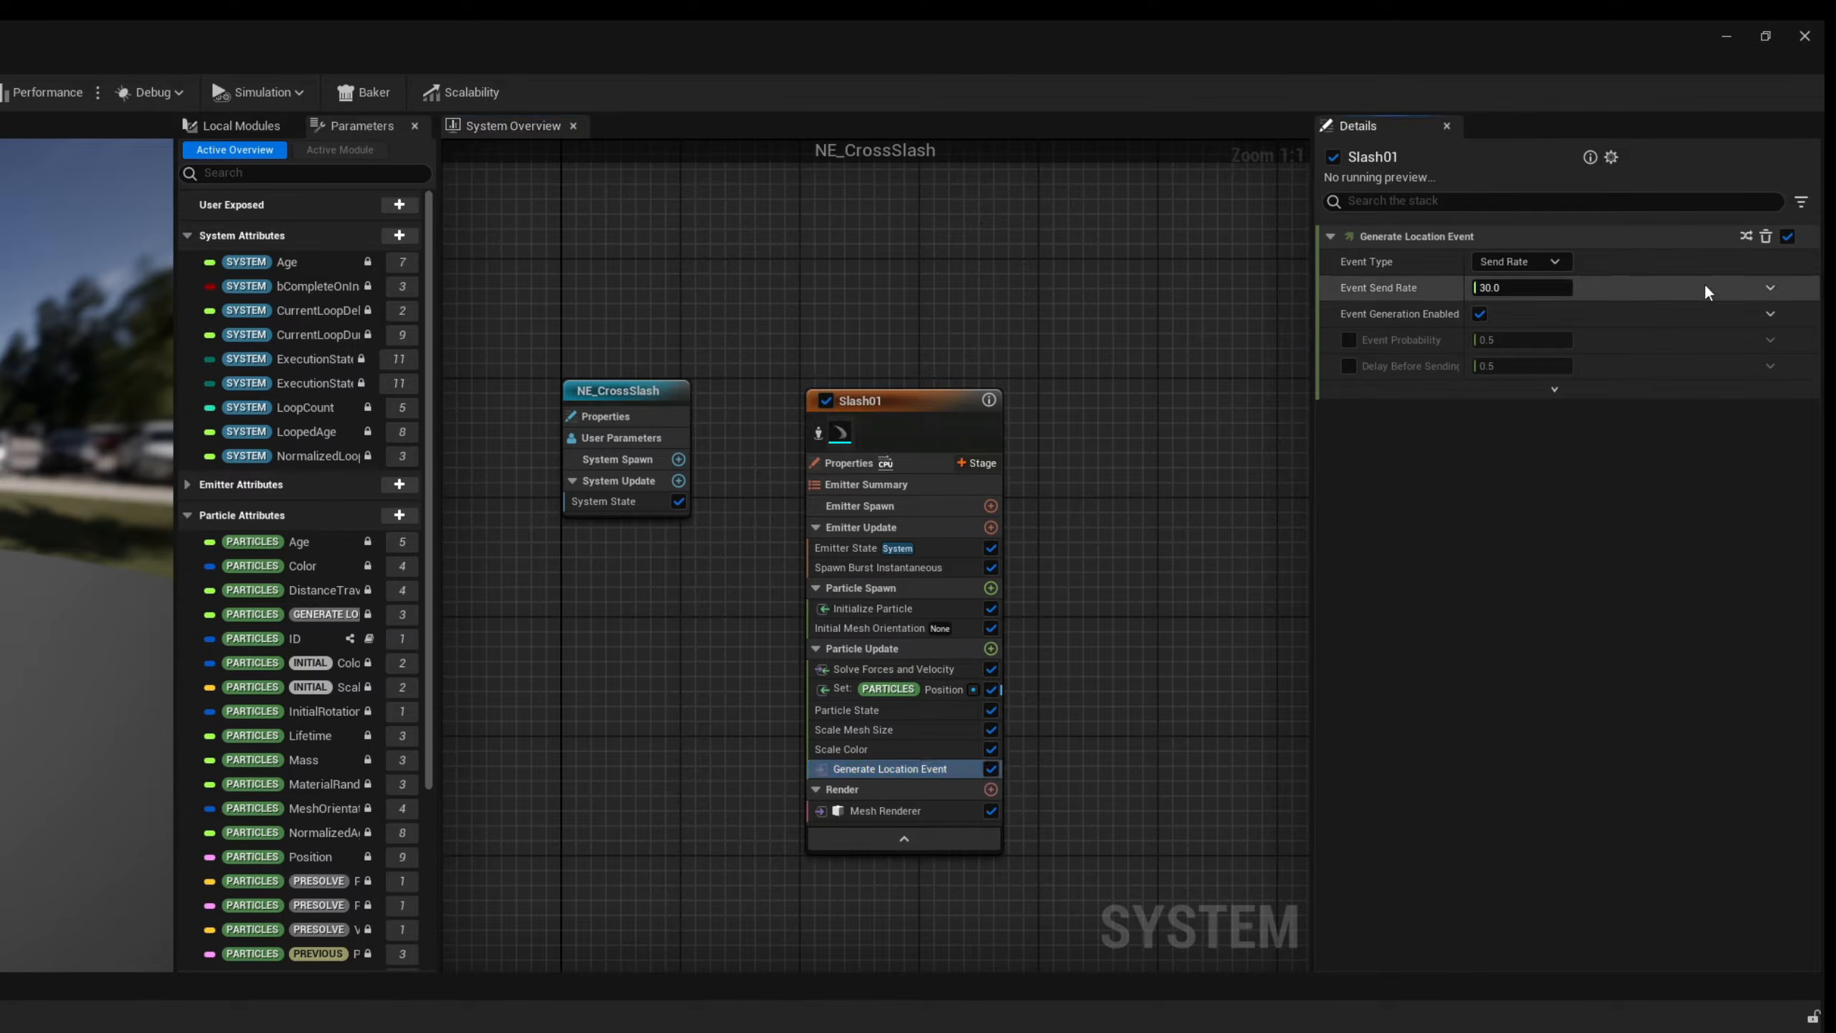
{"action": "left_click", "coordinate": [1769, 287]}
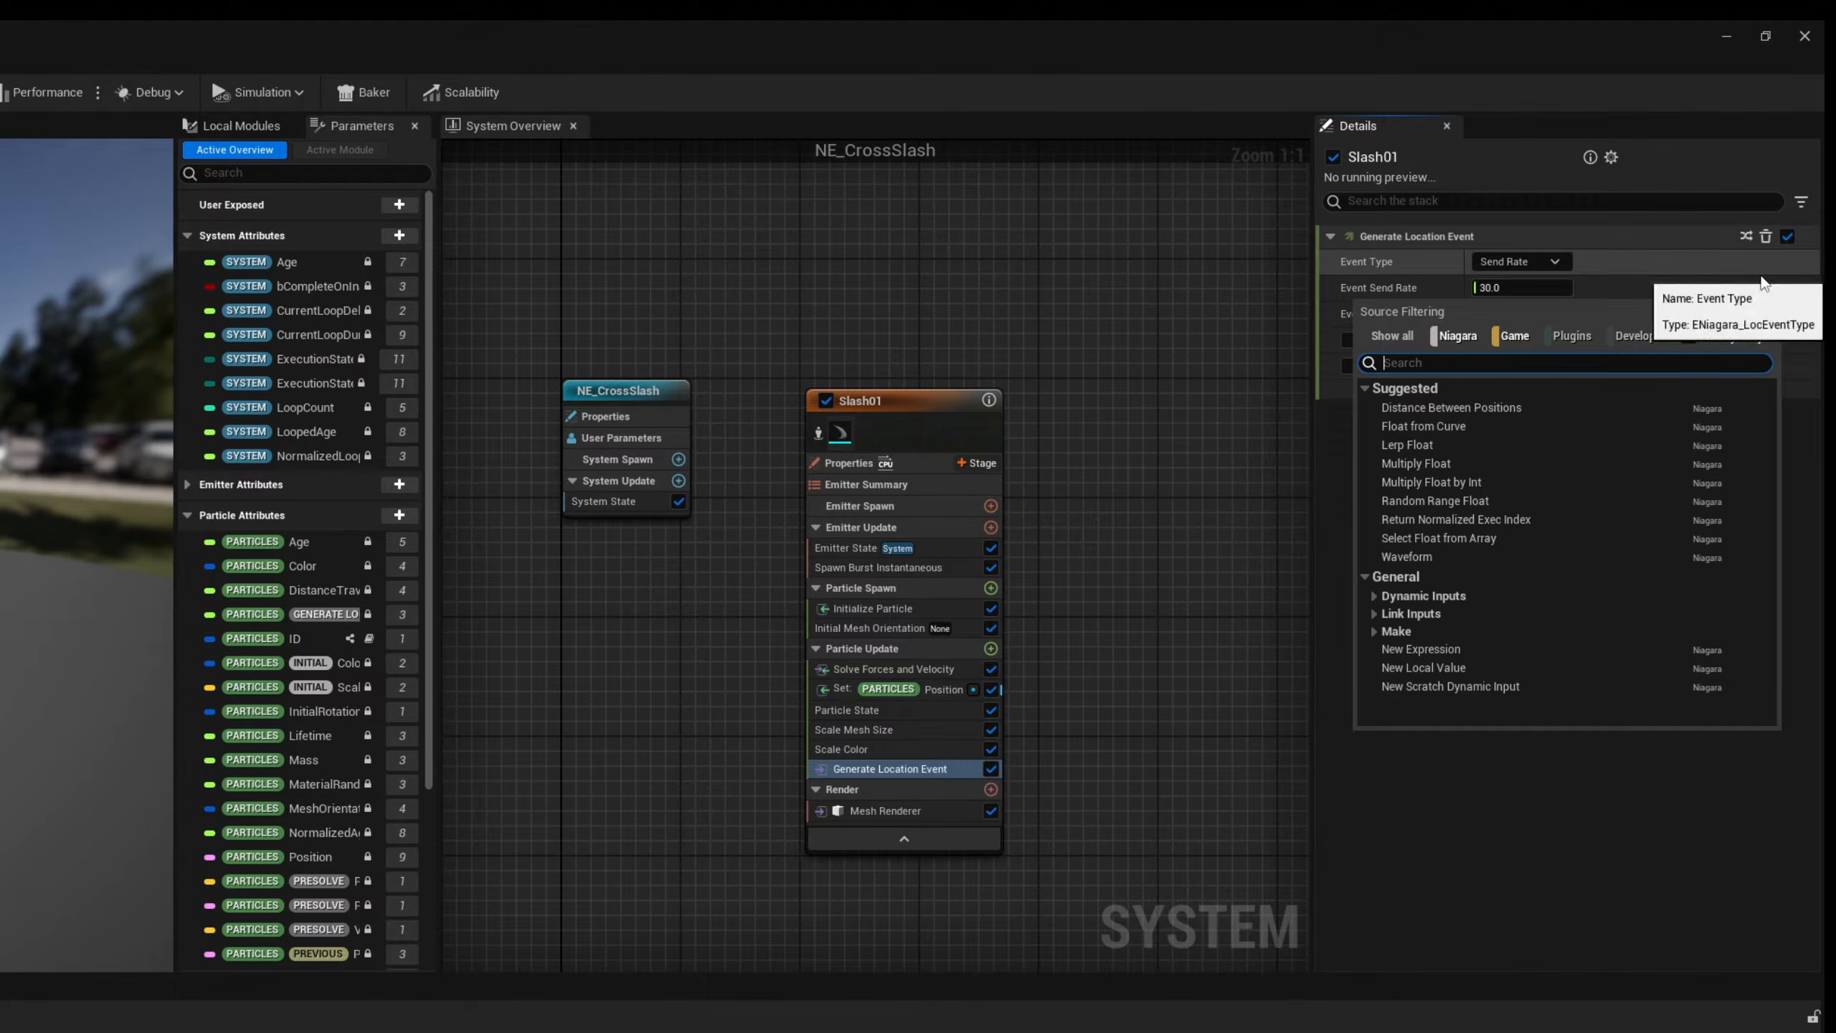
{"action": "type", "text": "curve"}
{"action": "key", "text": "Return"}
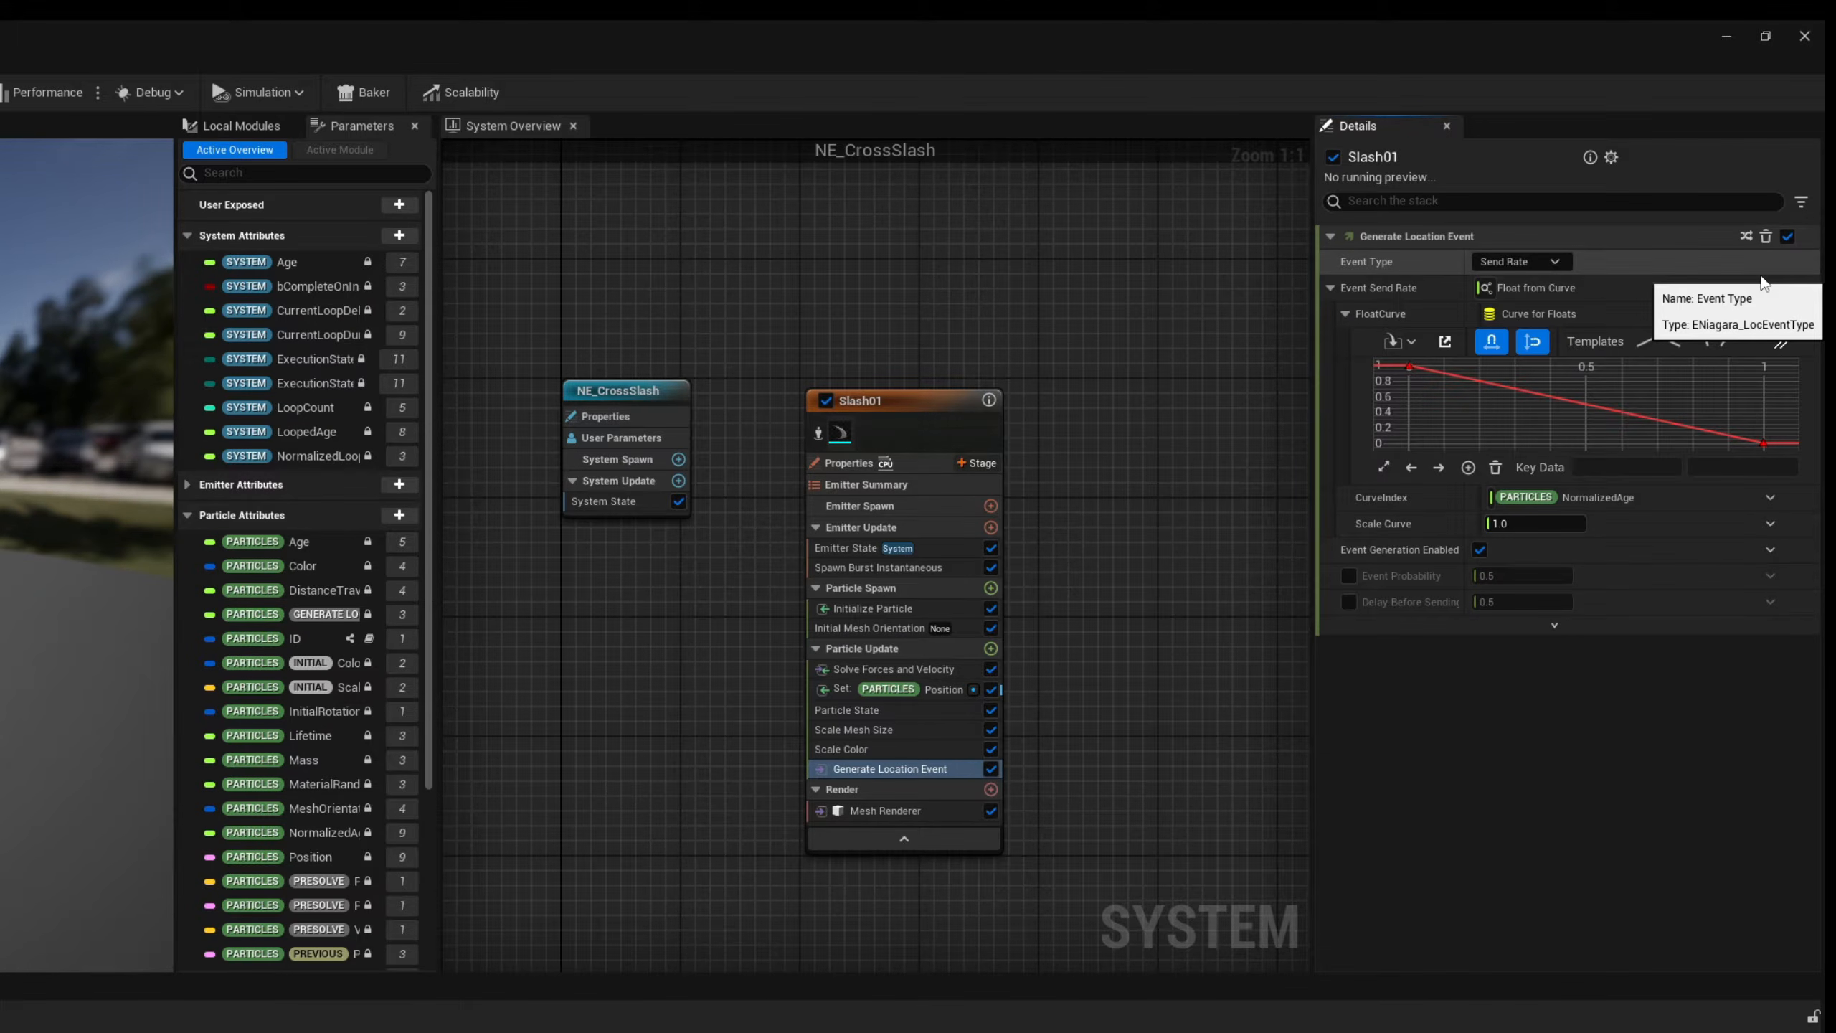
- Set the first key of the Event Send Rate curve to time 0.5 and value 80
{"action": "left_click", "coordinate": [1409, 366]}
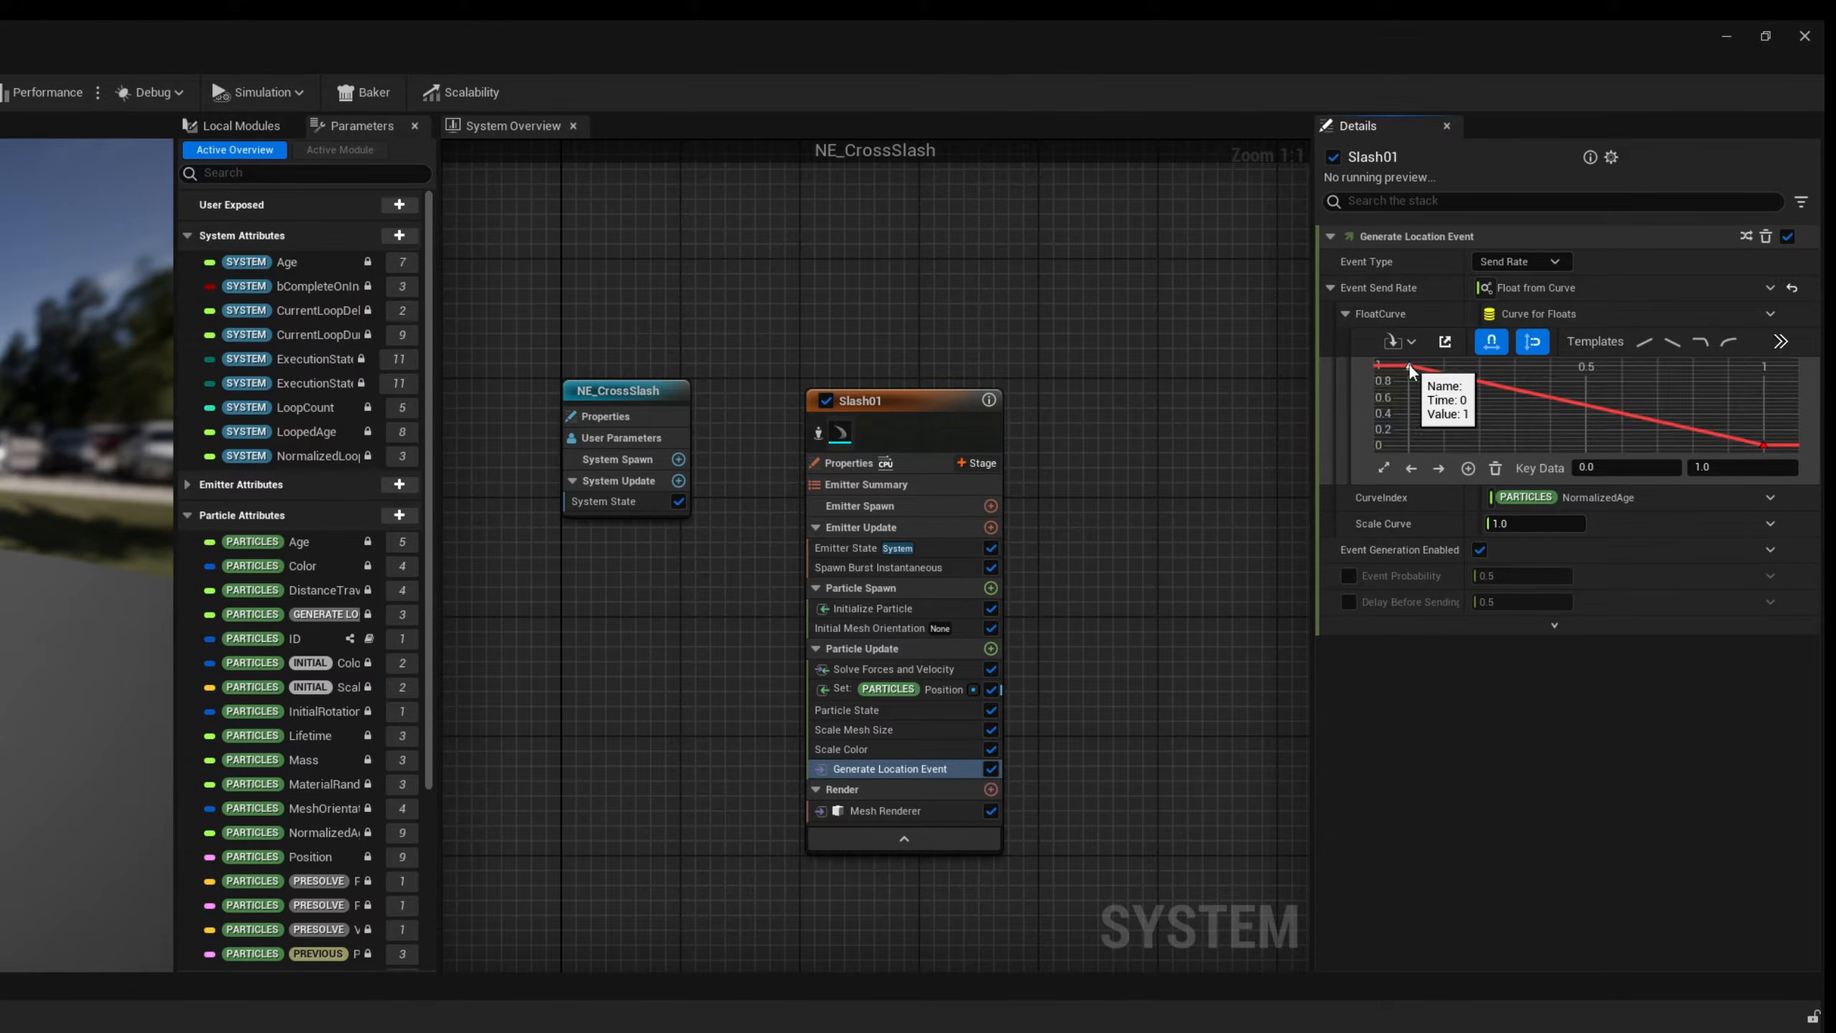
{"action": "left_click", "coordinate": [1595, 468]}
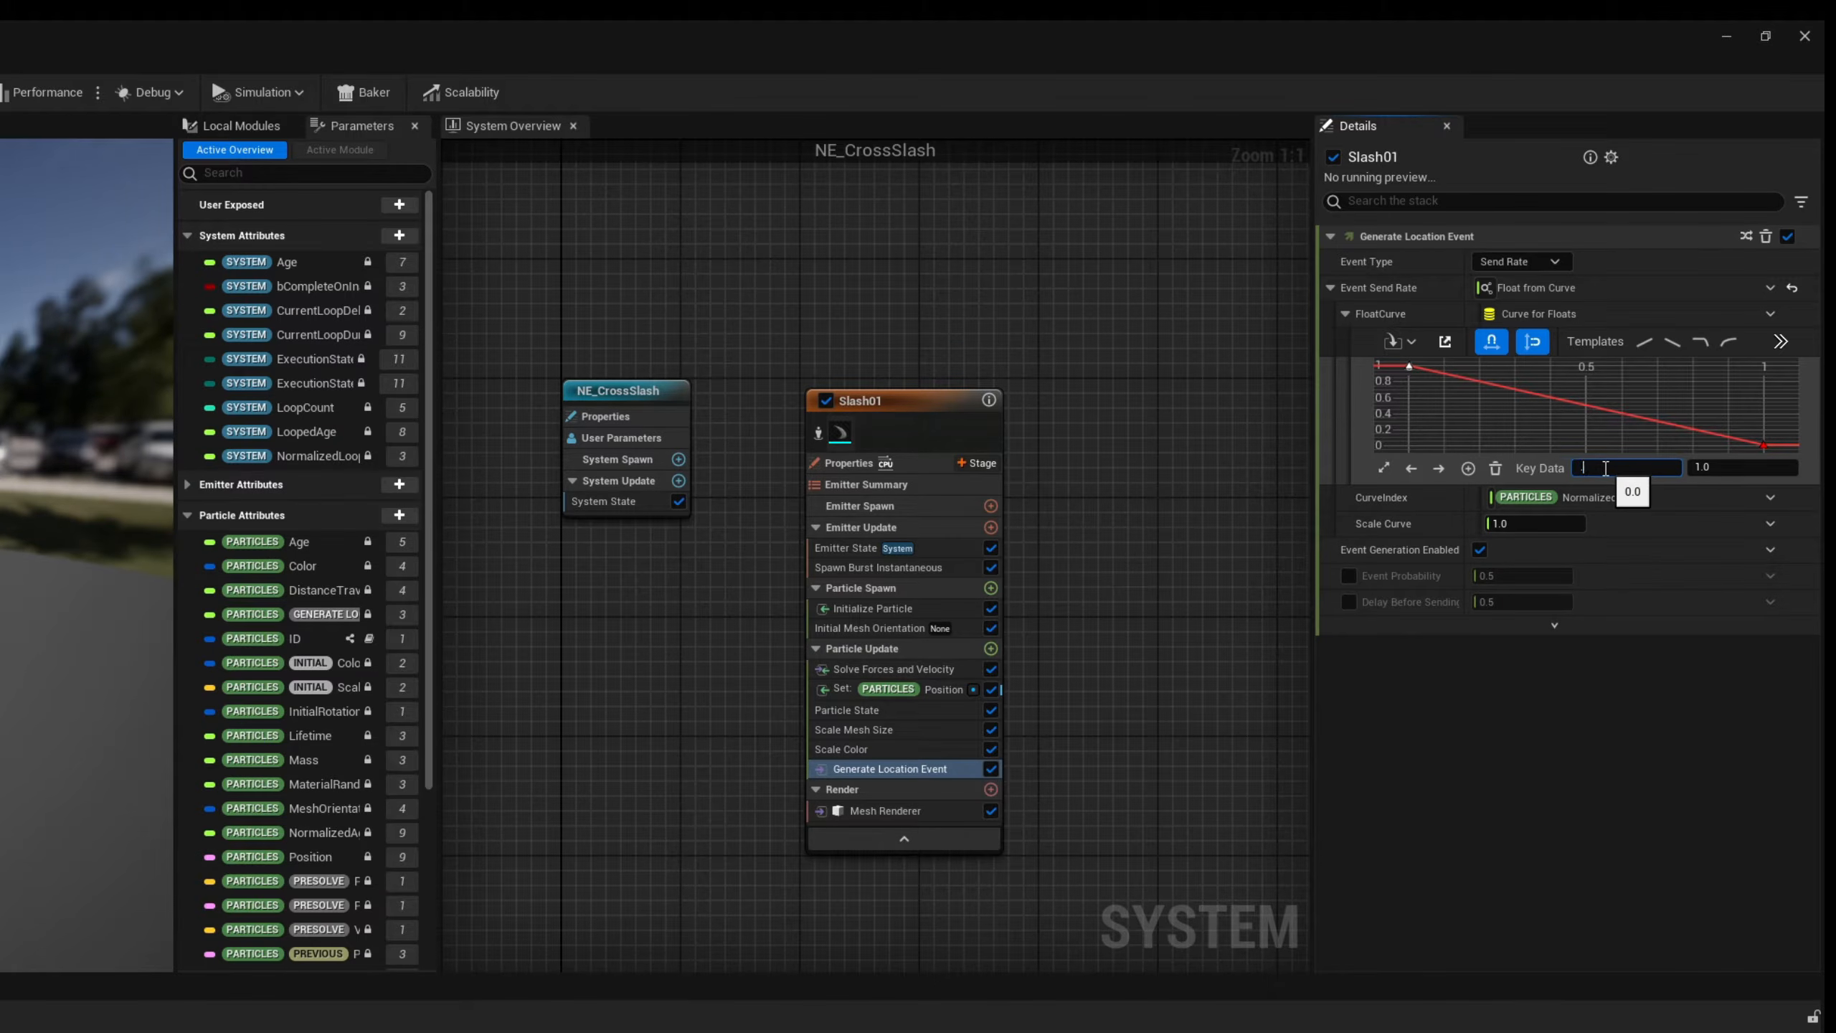
{"action": "type", "text": "0.5"}
{"action": "key", "text": "Tab"}
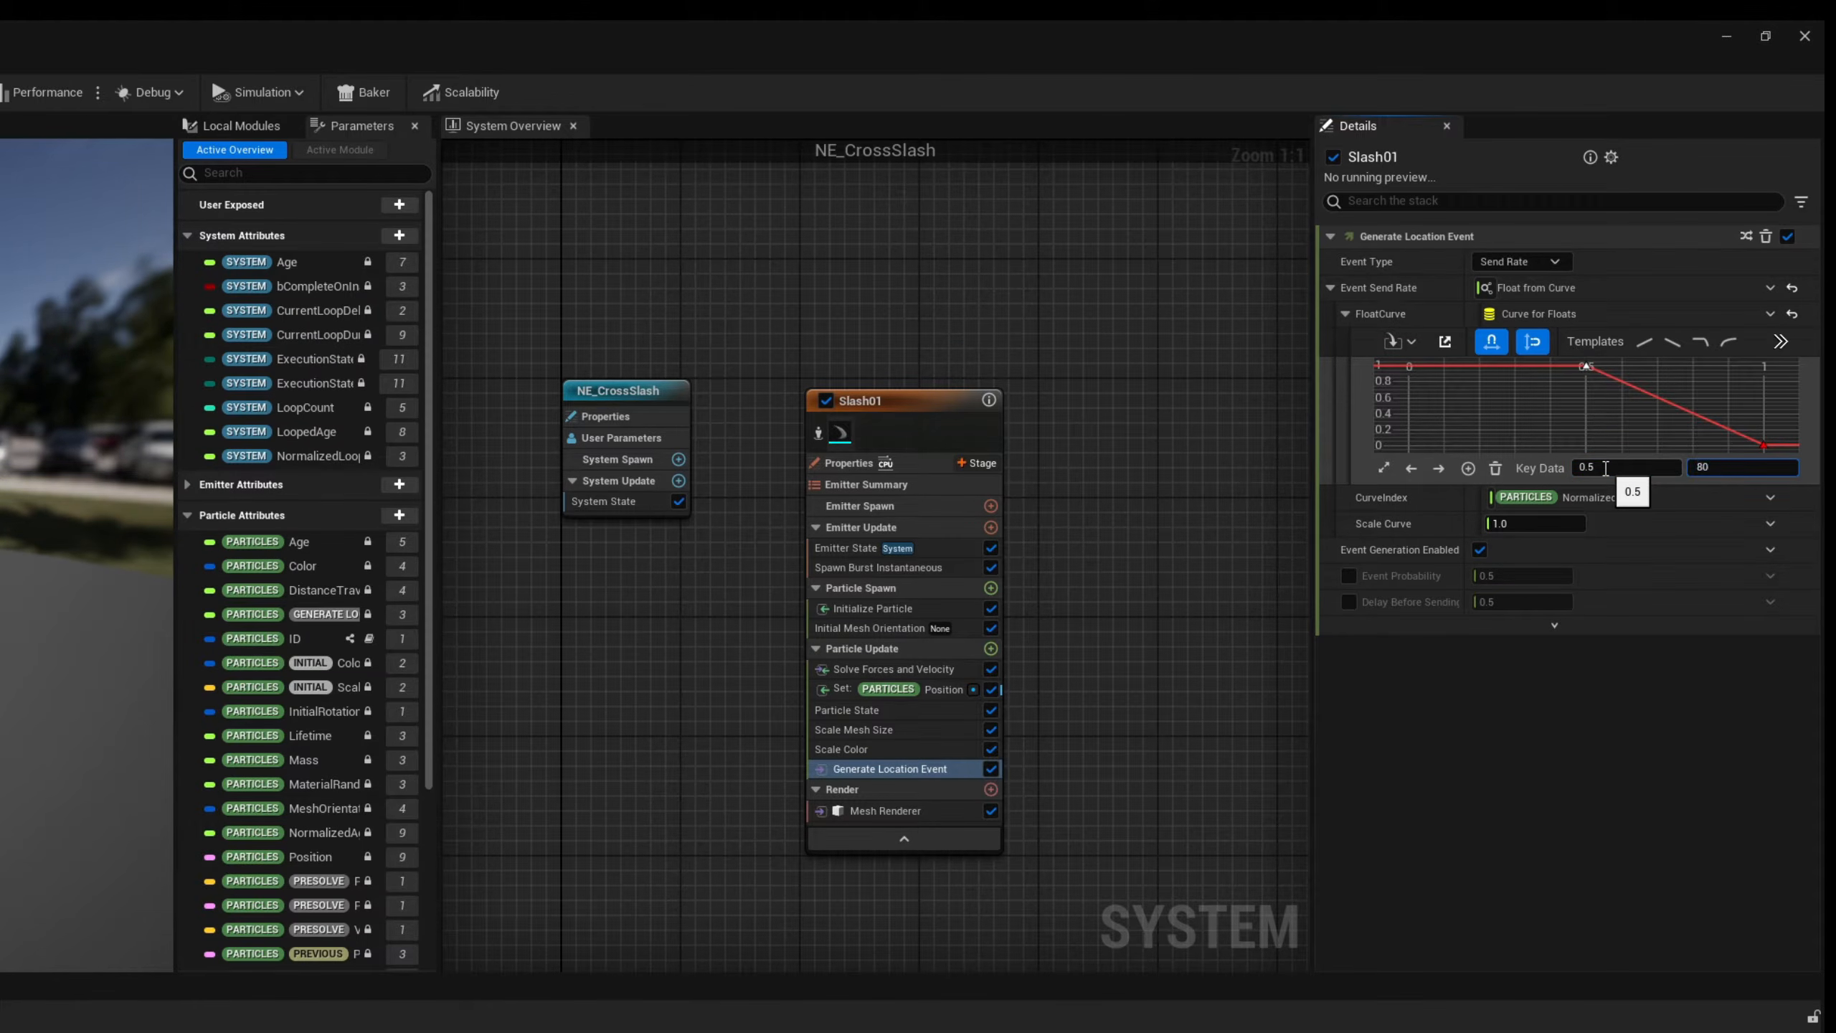
{"action": "key", "text": "Return"}
- Frame the Event Send Rate curve and give both of its keys smooth interpolation
{"action": "left_click", "coordinate": [1630, 428]}
{"action": "key", "text": "f"}
{"action": "left_click_drag", "start_coordinate": [1417, 373], "coordinate": [1755, 438]}
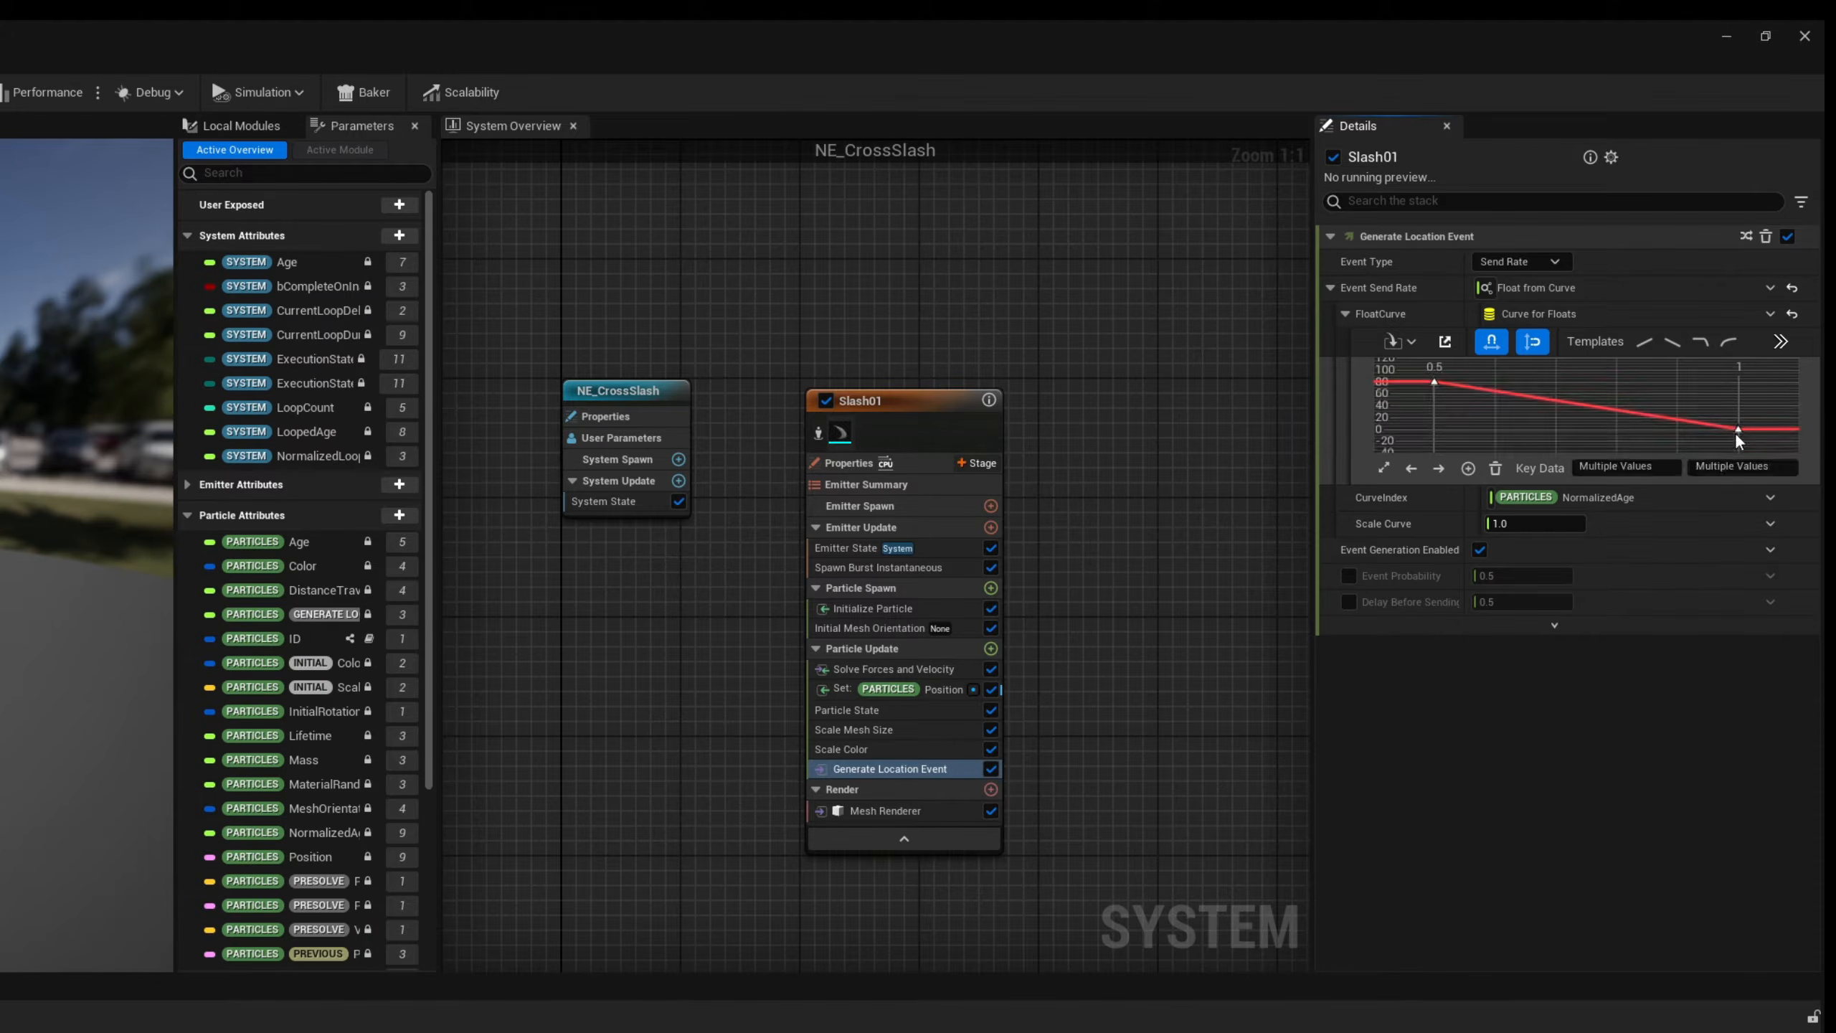
{"action": "right_click", "coordinate": [1738, 433]}
{"action": "left_click", "coordinate": [1684, 643]}
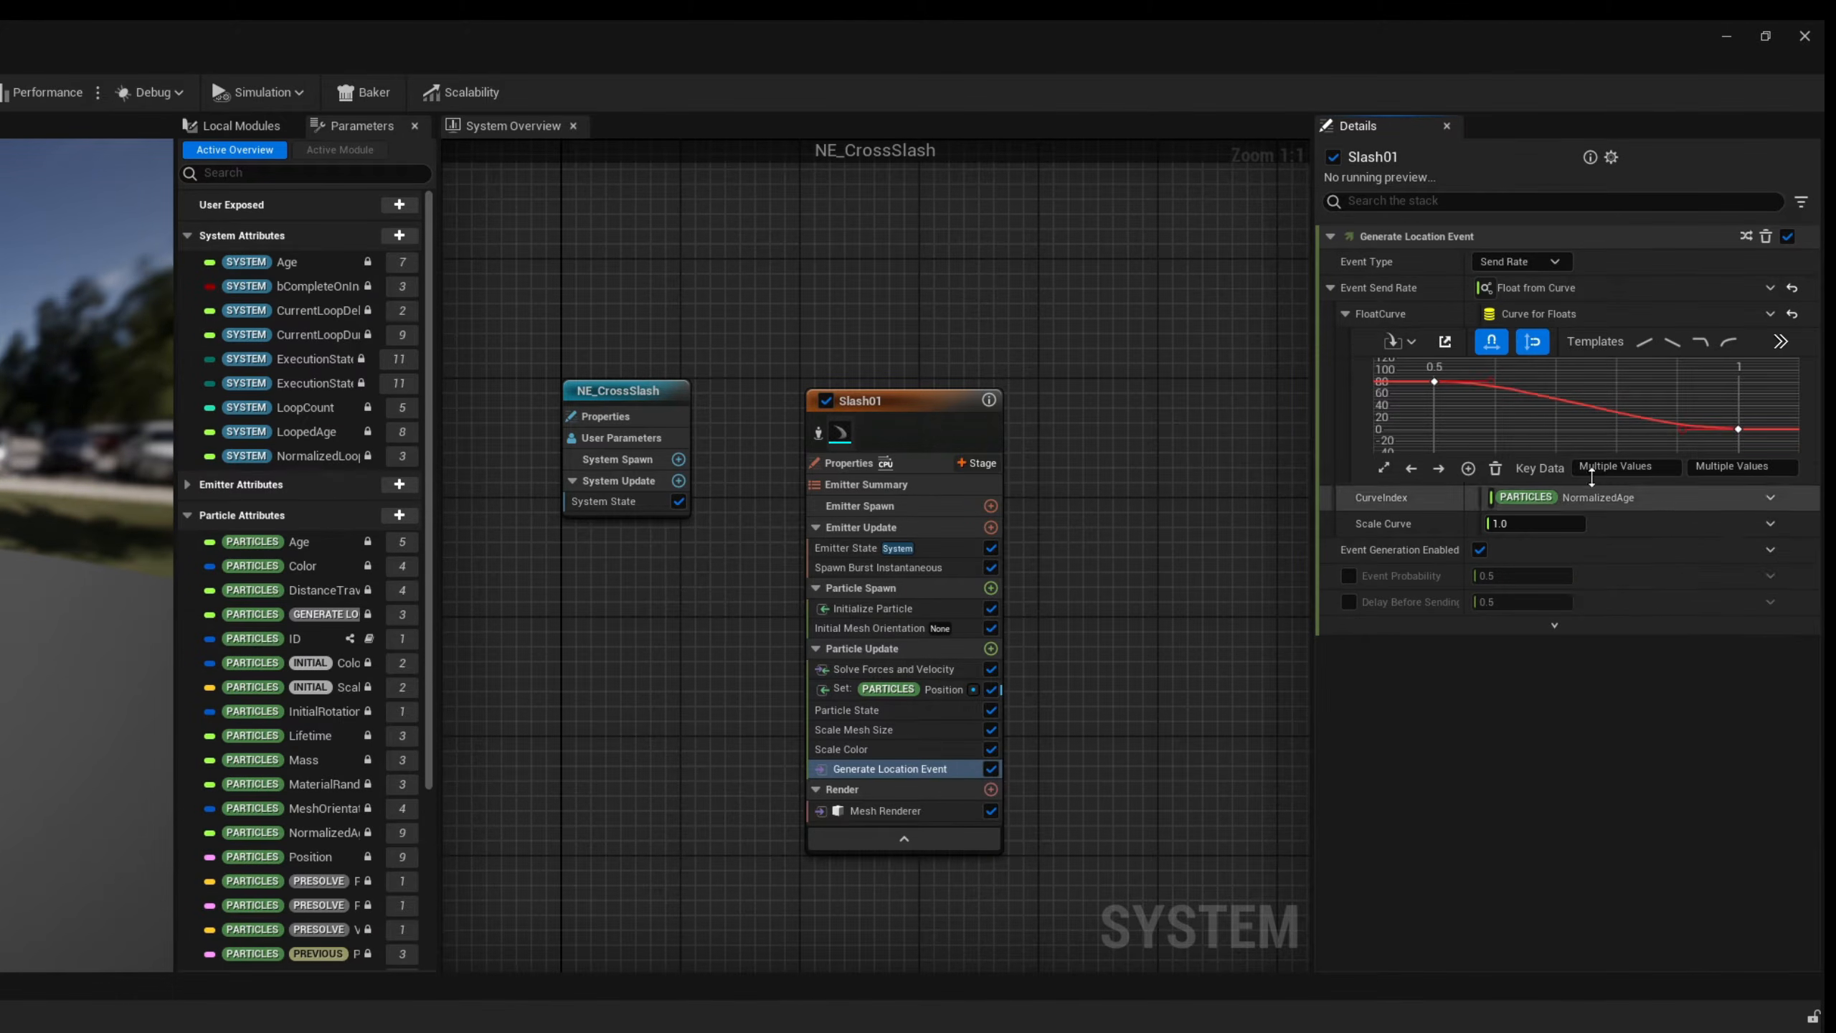
{"action": "left_click", "coordinate": [1555, 421]}
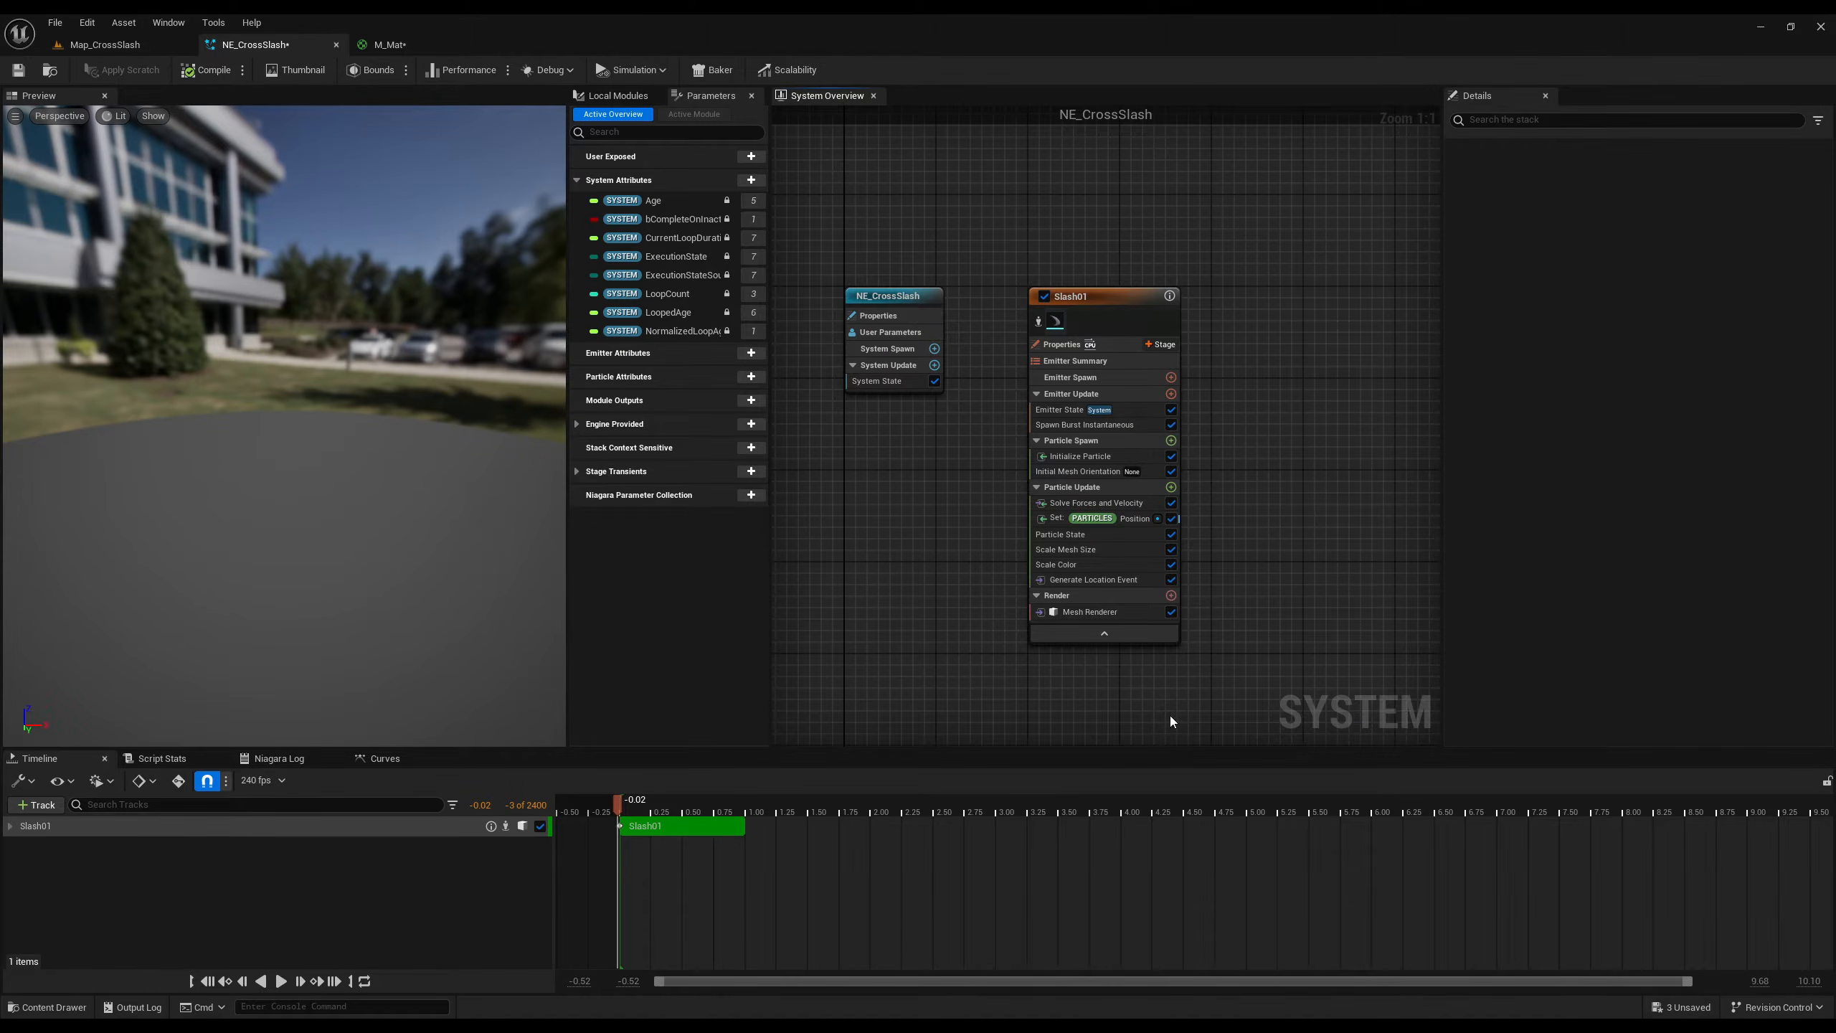
- Add an empty emitter to NE_CrossSlash and name it Sparks01
{"action": "right_click_drag", "start_coordinate": [1172, 711], "coordinate": [1152, 368]}
{"action": "right_click", "coordinate": [1049, 428]}
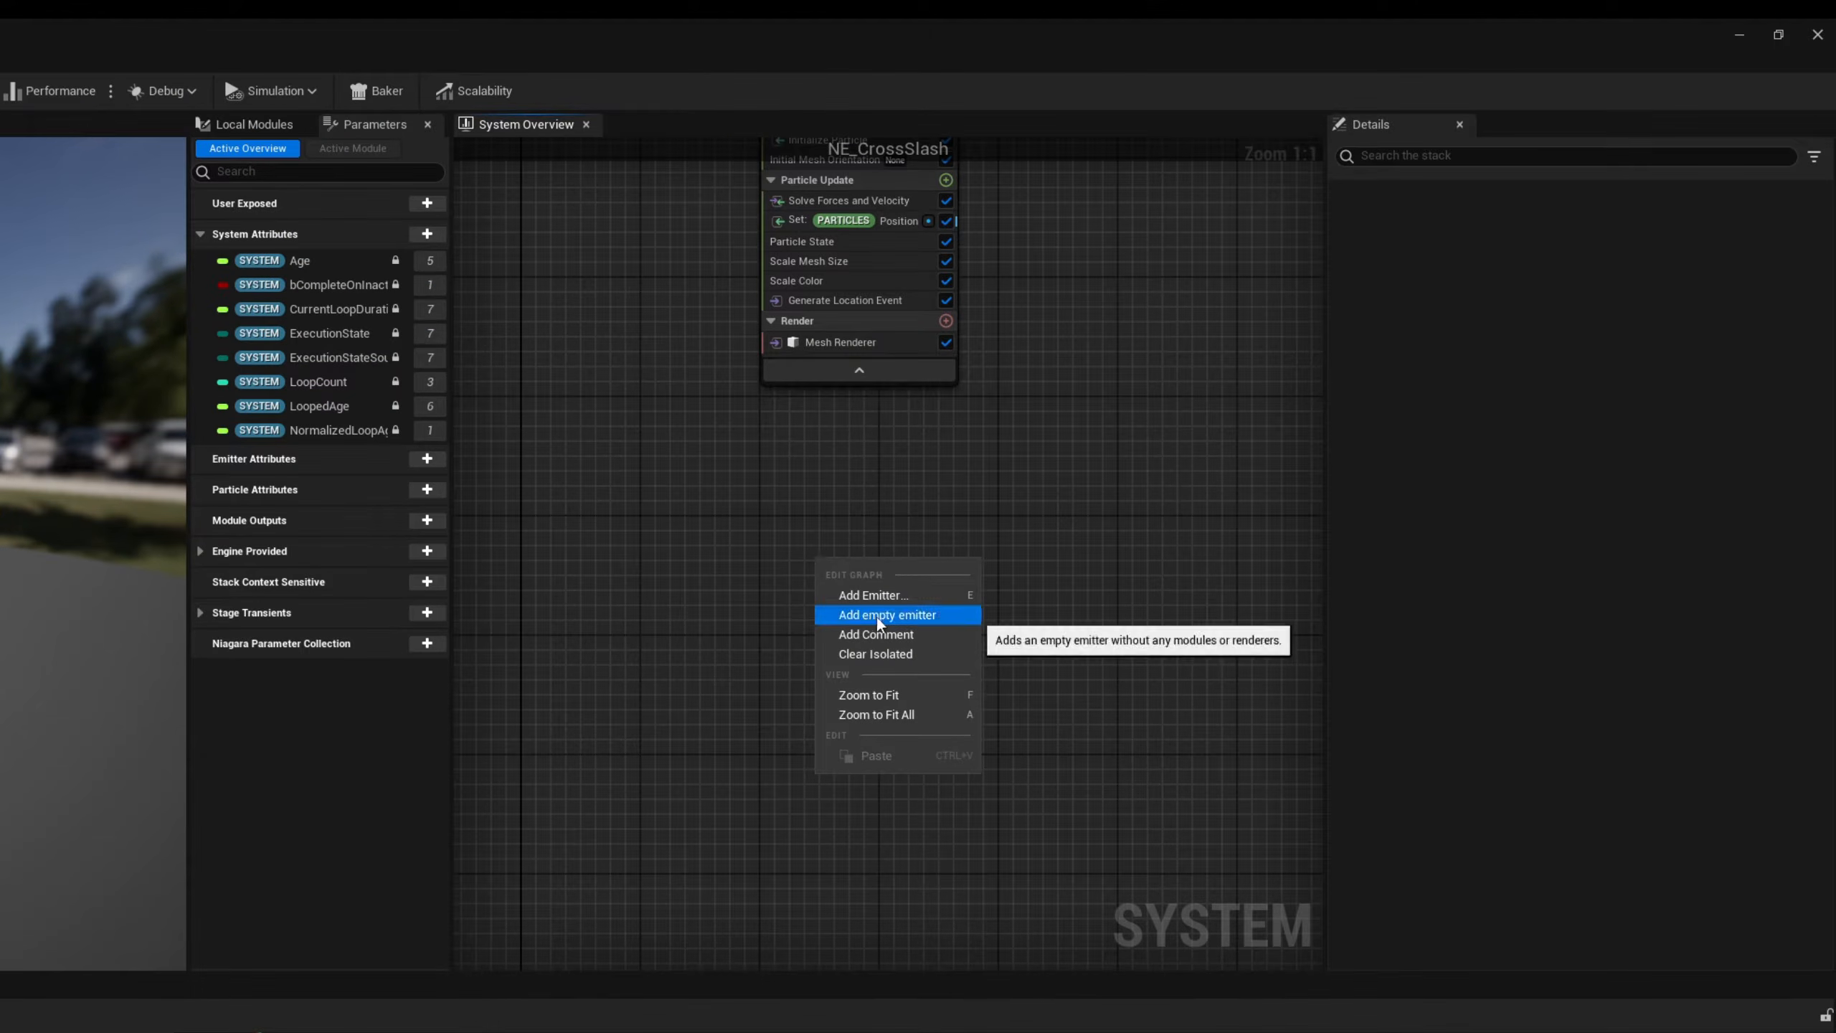
{"action": "left_click", "coordinate": [887, 596]}
{"action": "double_click", "coordinate": [1009, 910]}
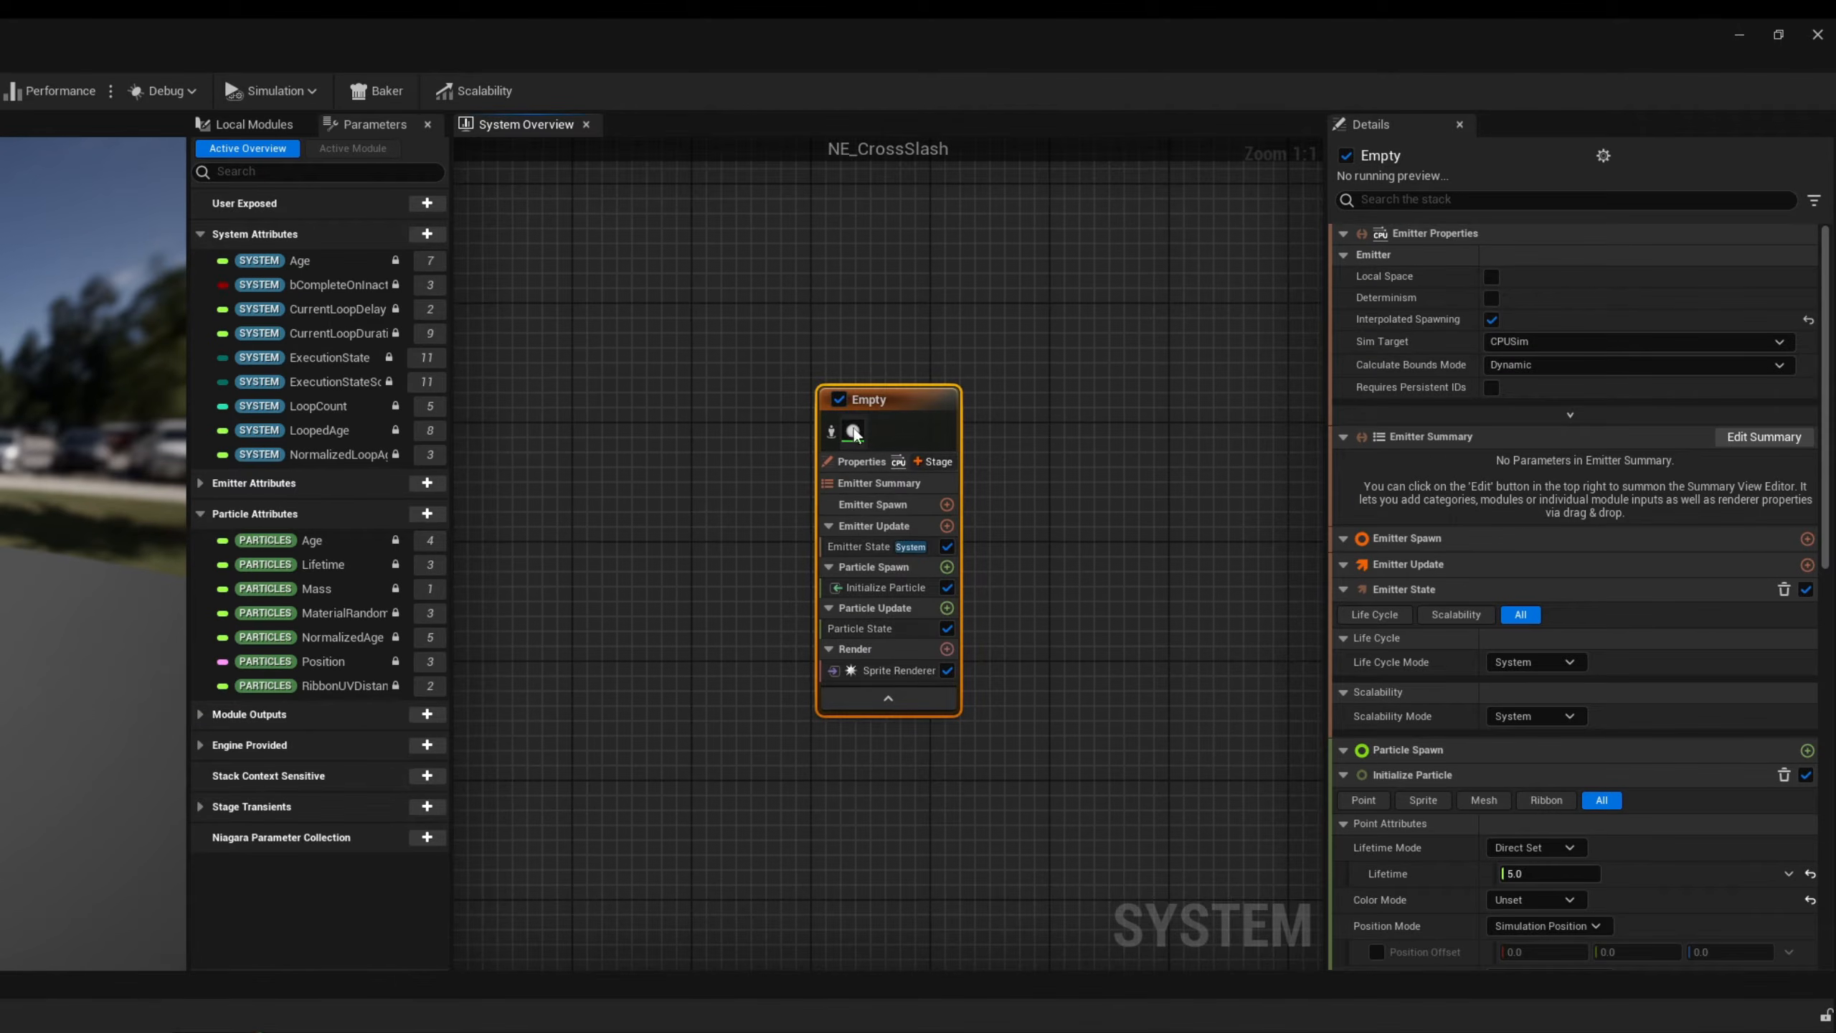
{"action": "double_click", "coordinate": [888, 400]}
{"action": "type", "text": "Spar"}
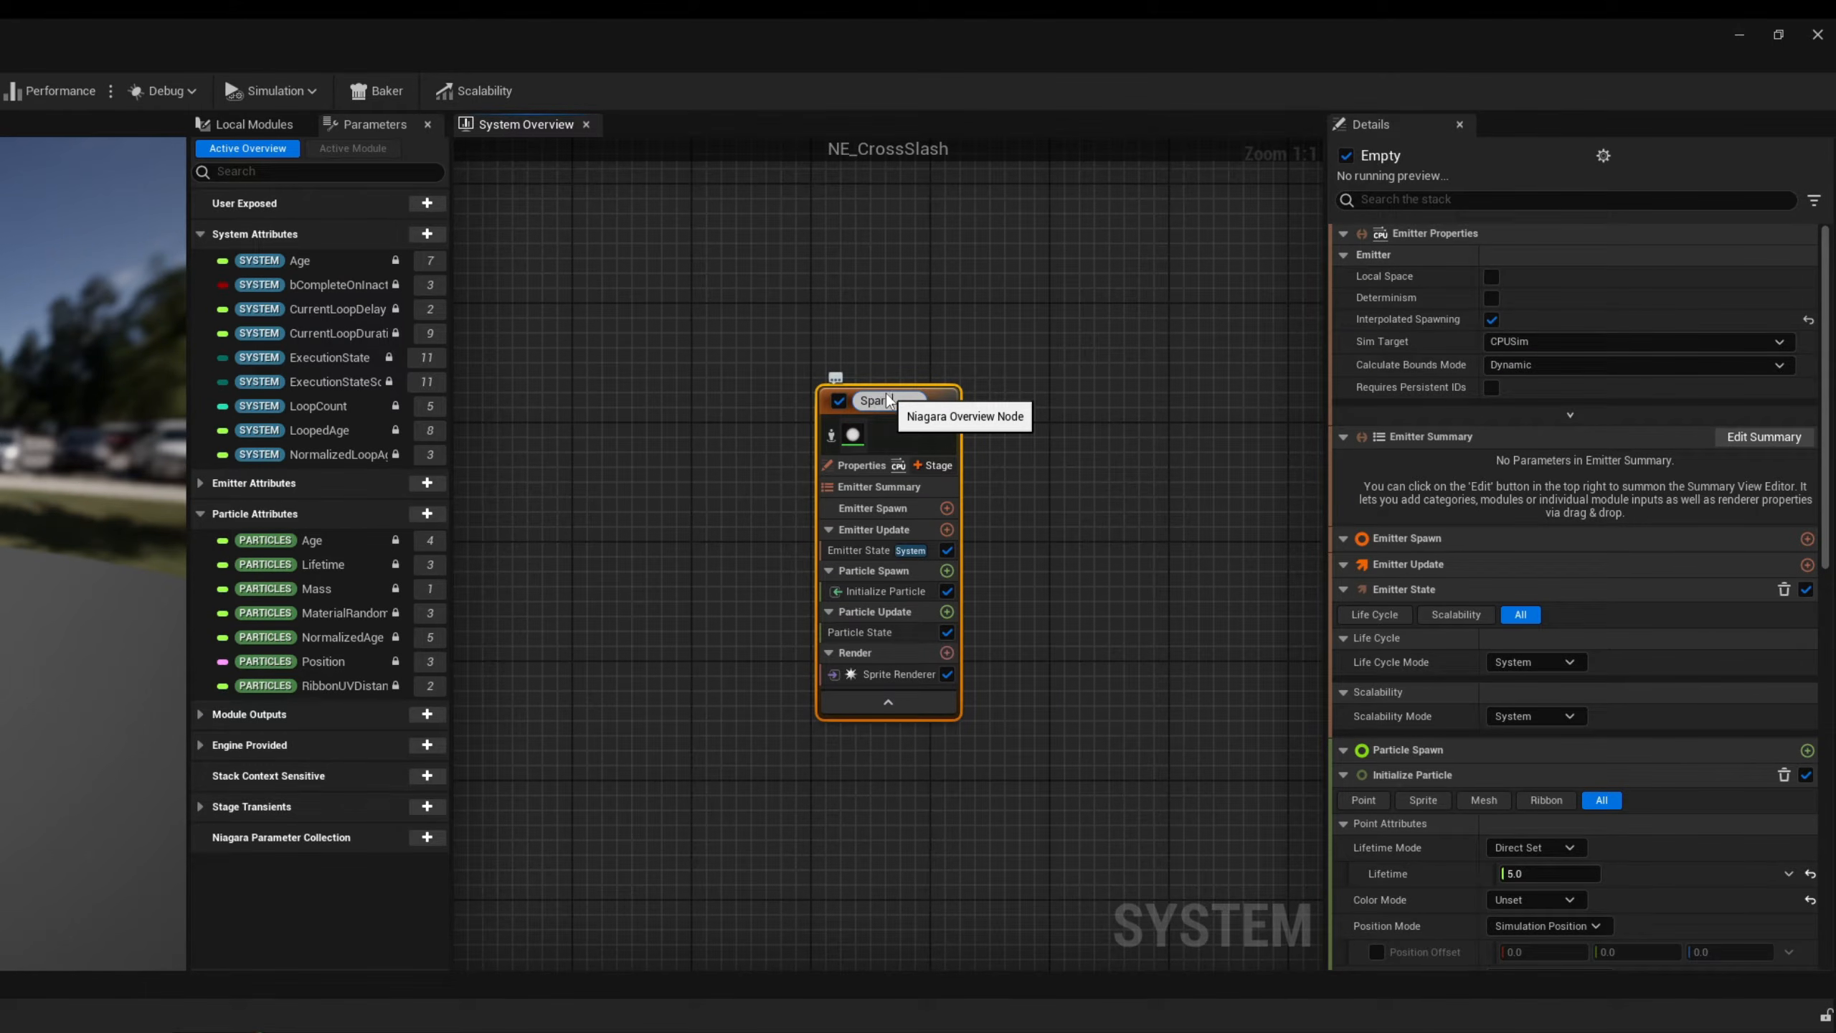
{"action": "key", "text": "Return"}
- Move the Sparks01 emitter node directly below Slash01 in the system graph
{"action": "right_click_drag", "start_coordinate": [796, 303], "coordinate": [932, 796]}
{"action": "scroll", "coordinate": [932, 796], "scroll_direction": "down", "scroll_amount": 2}
{"action": "left_click_drag", "start_coordinate": [1012, 832], "coordinate": [852, 564]}
{"action": "scroll", "coordinate": [852, 563], "scroll_direction": "up", "scroll_amount": 2}
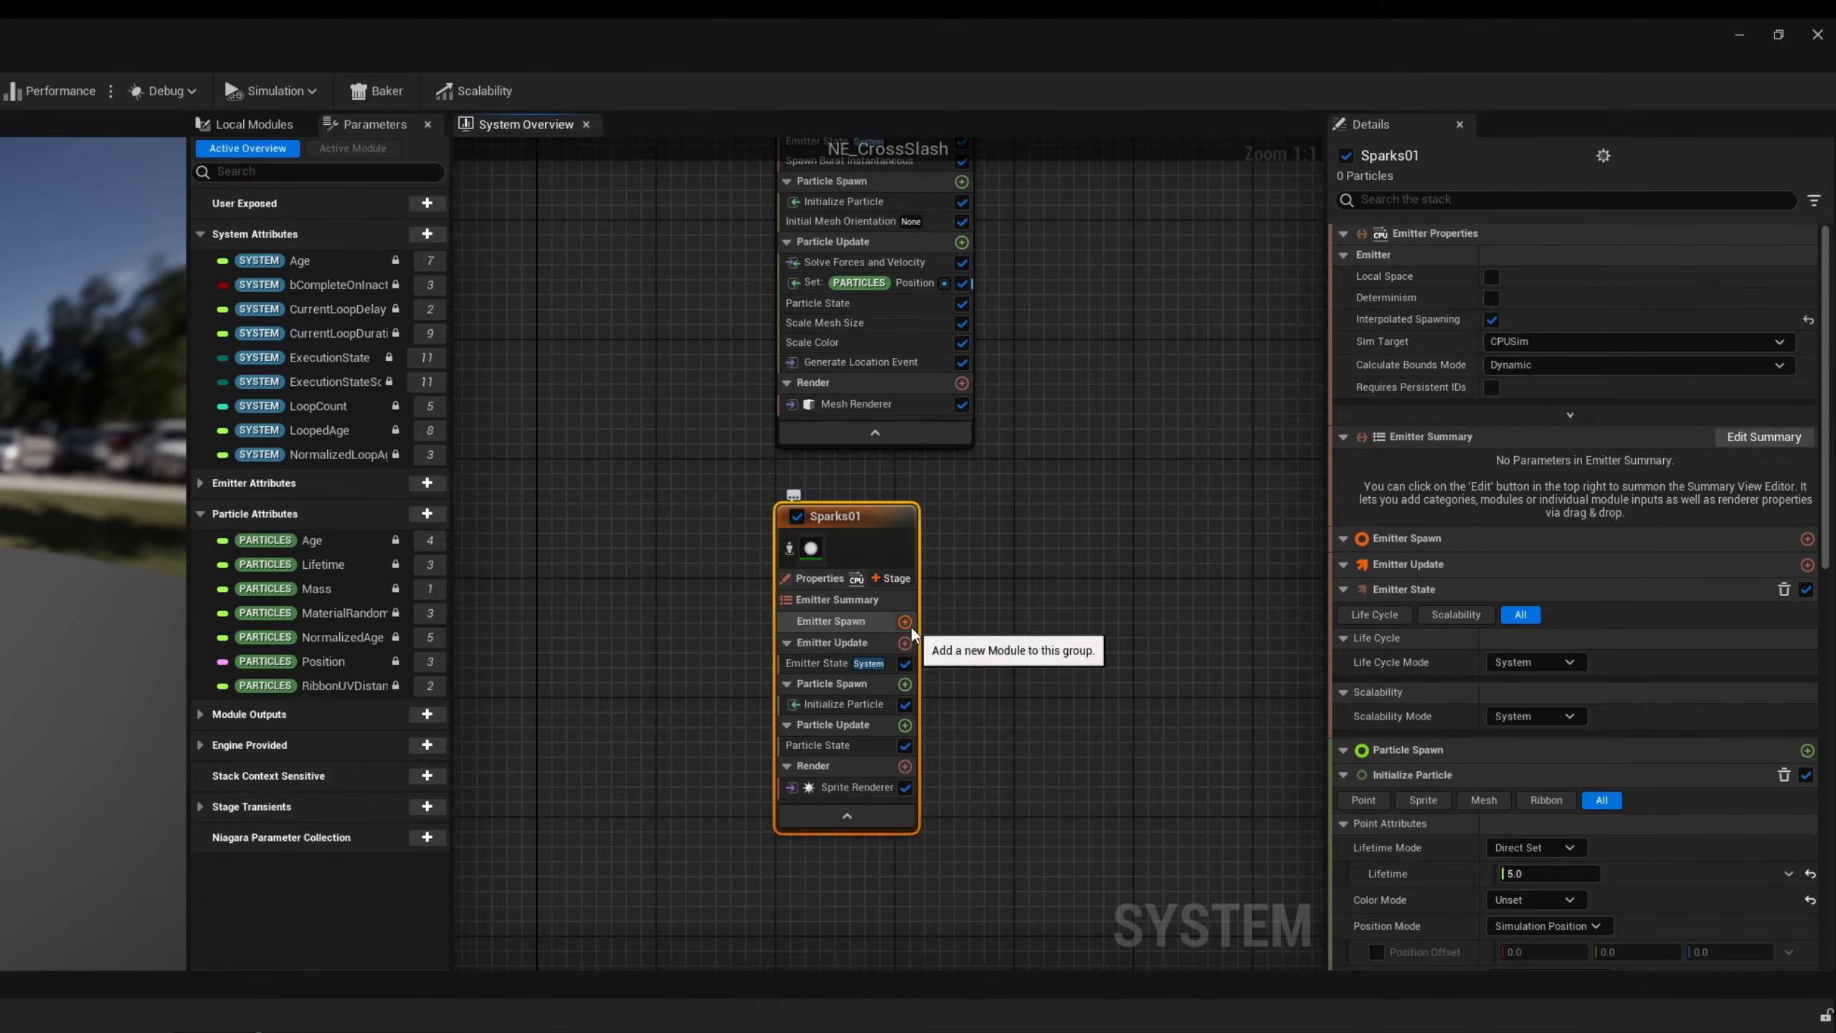
- Add a Spawn Rate module to Sparks01's Emitter Update
{"action": "left_click", "coordinate": [909, 641]}
{"action": "type", "text": "spawn"}
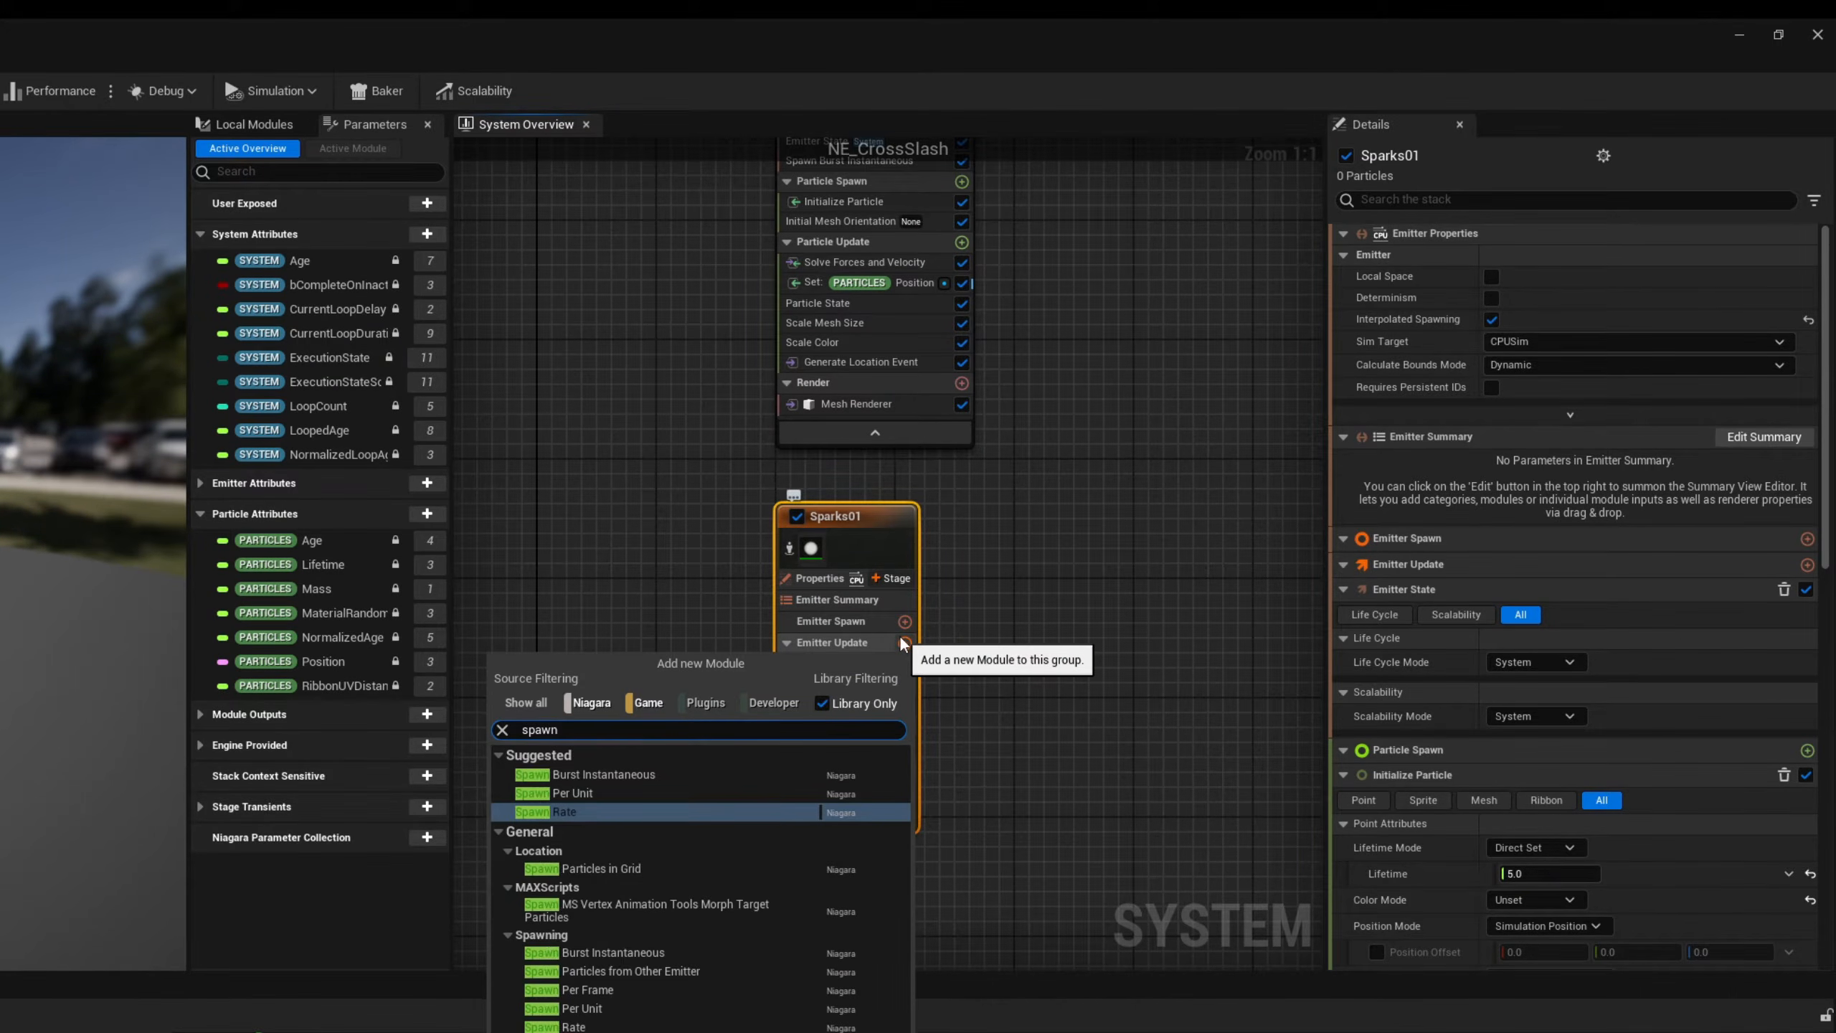
{"action": "key", "text": "Return"}
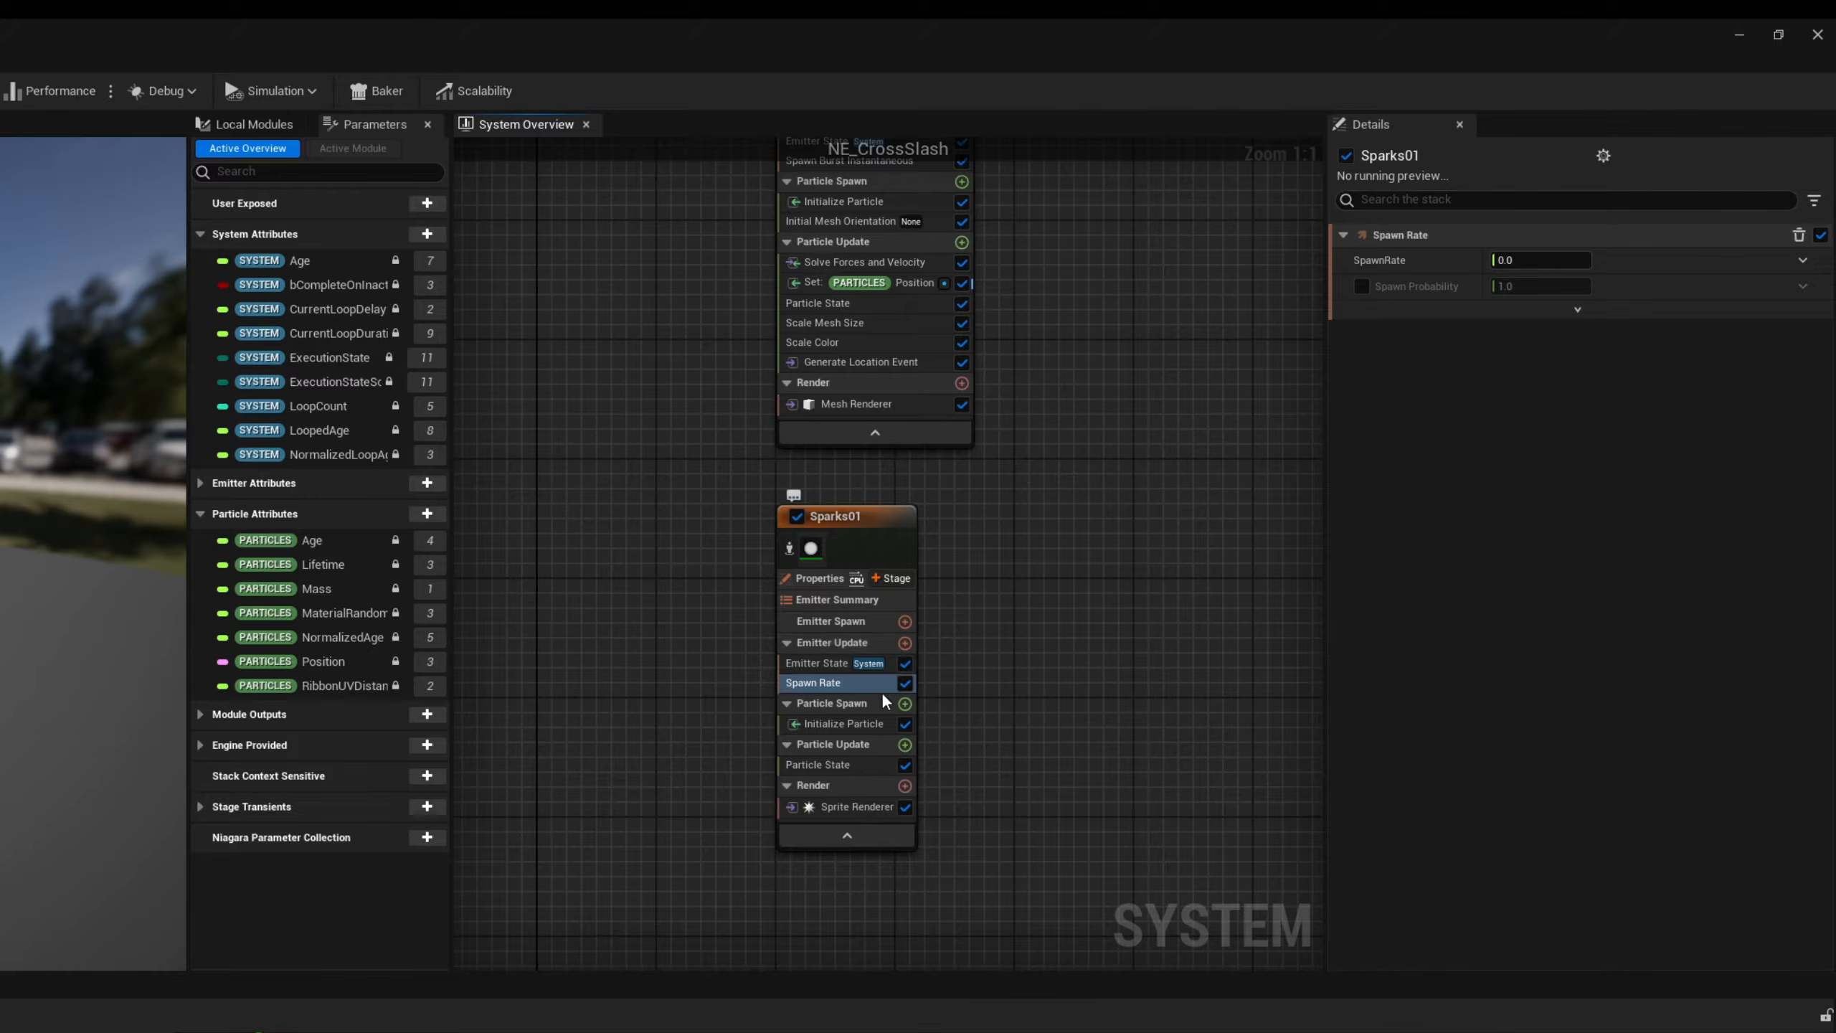
- Set the Sparks01 Spawn Rate to 20 and isolate the emitter in the preview
{"action": "left_click", "coordinate": [1519, 260]}
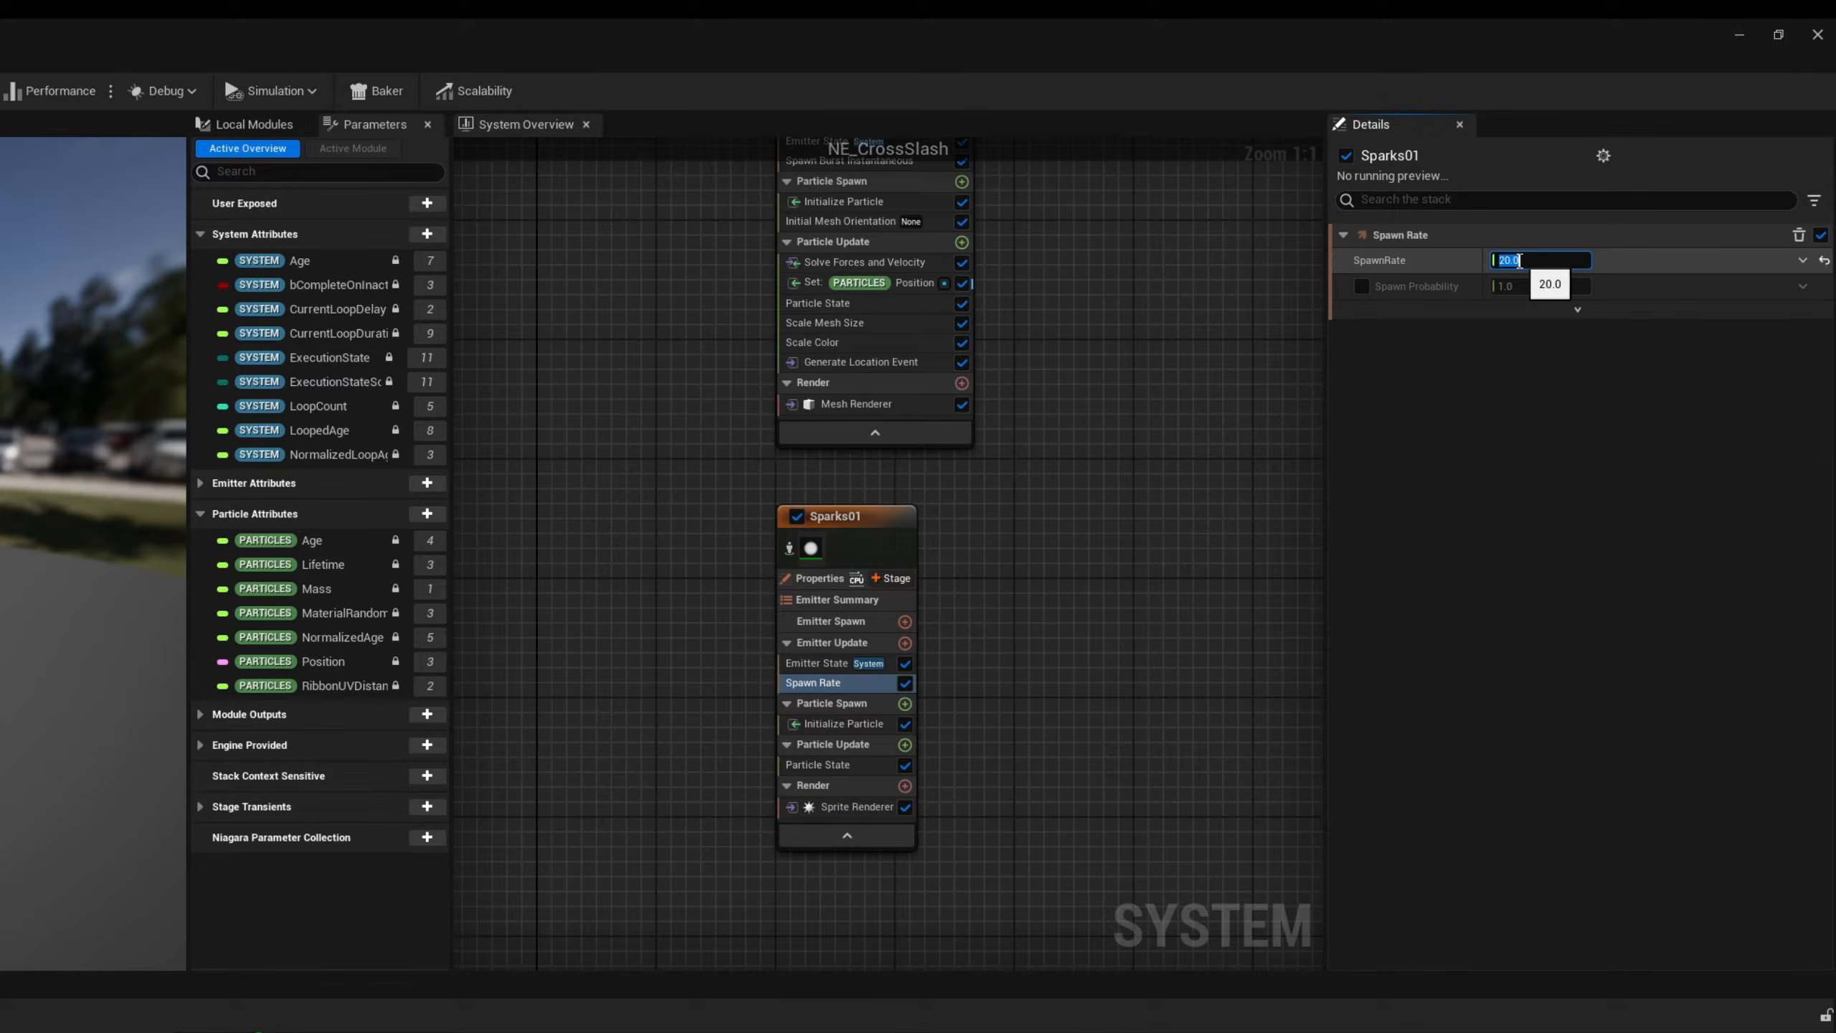
{"action": "left_click", "coordinate": [790, 548]}
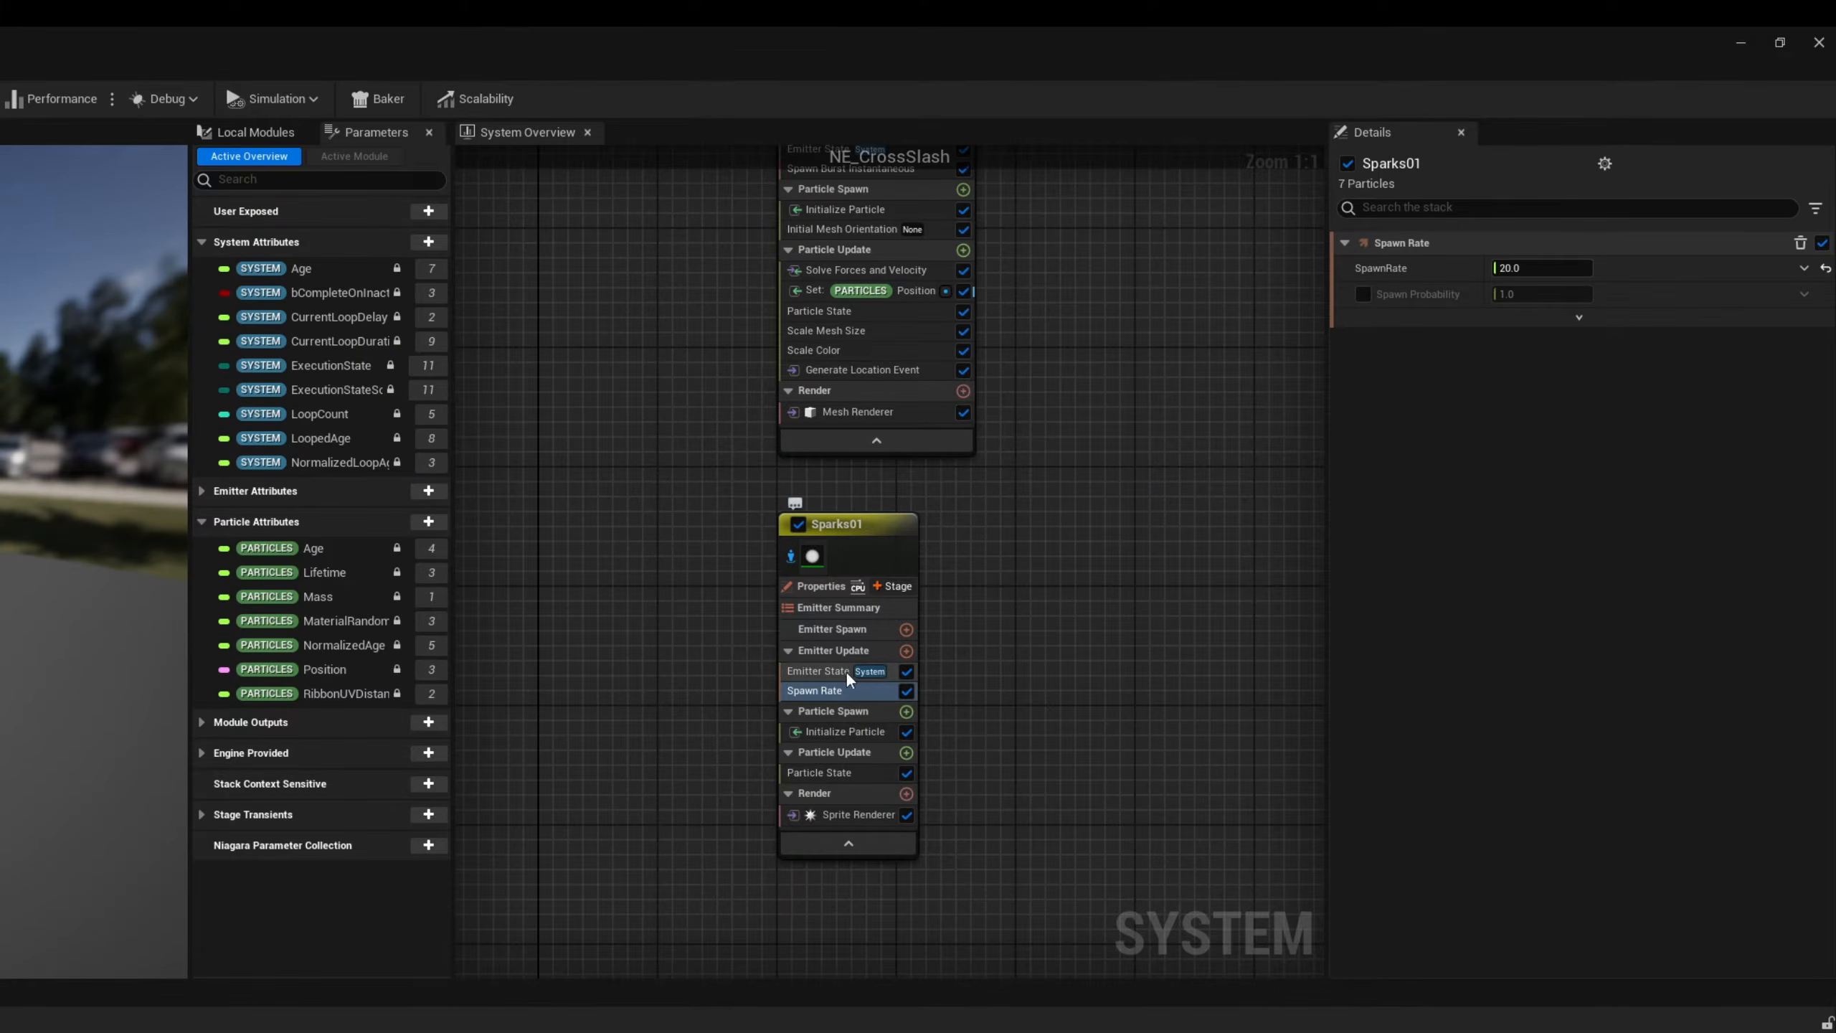
- Give Sparks01's Initialize Particle a Random lifetime with a minimum of 0.2 and a maximum of 0.4
{"action": "left_click", "coordinate": [865, 729]}
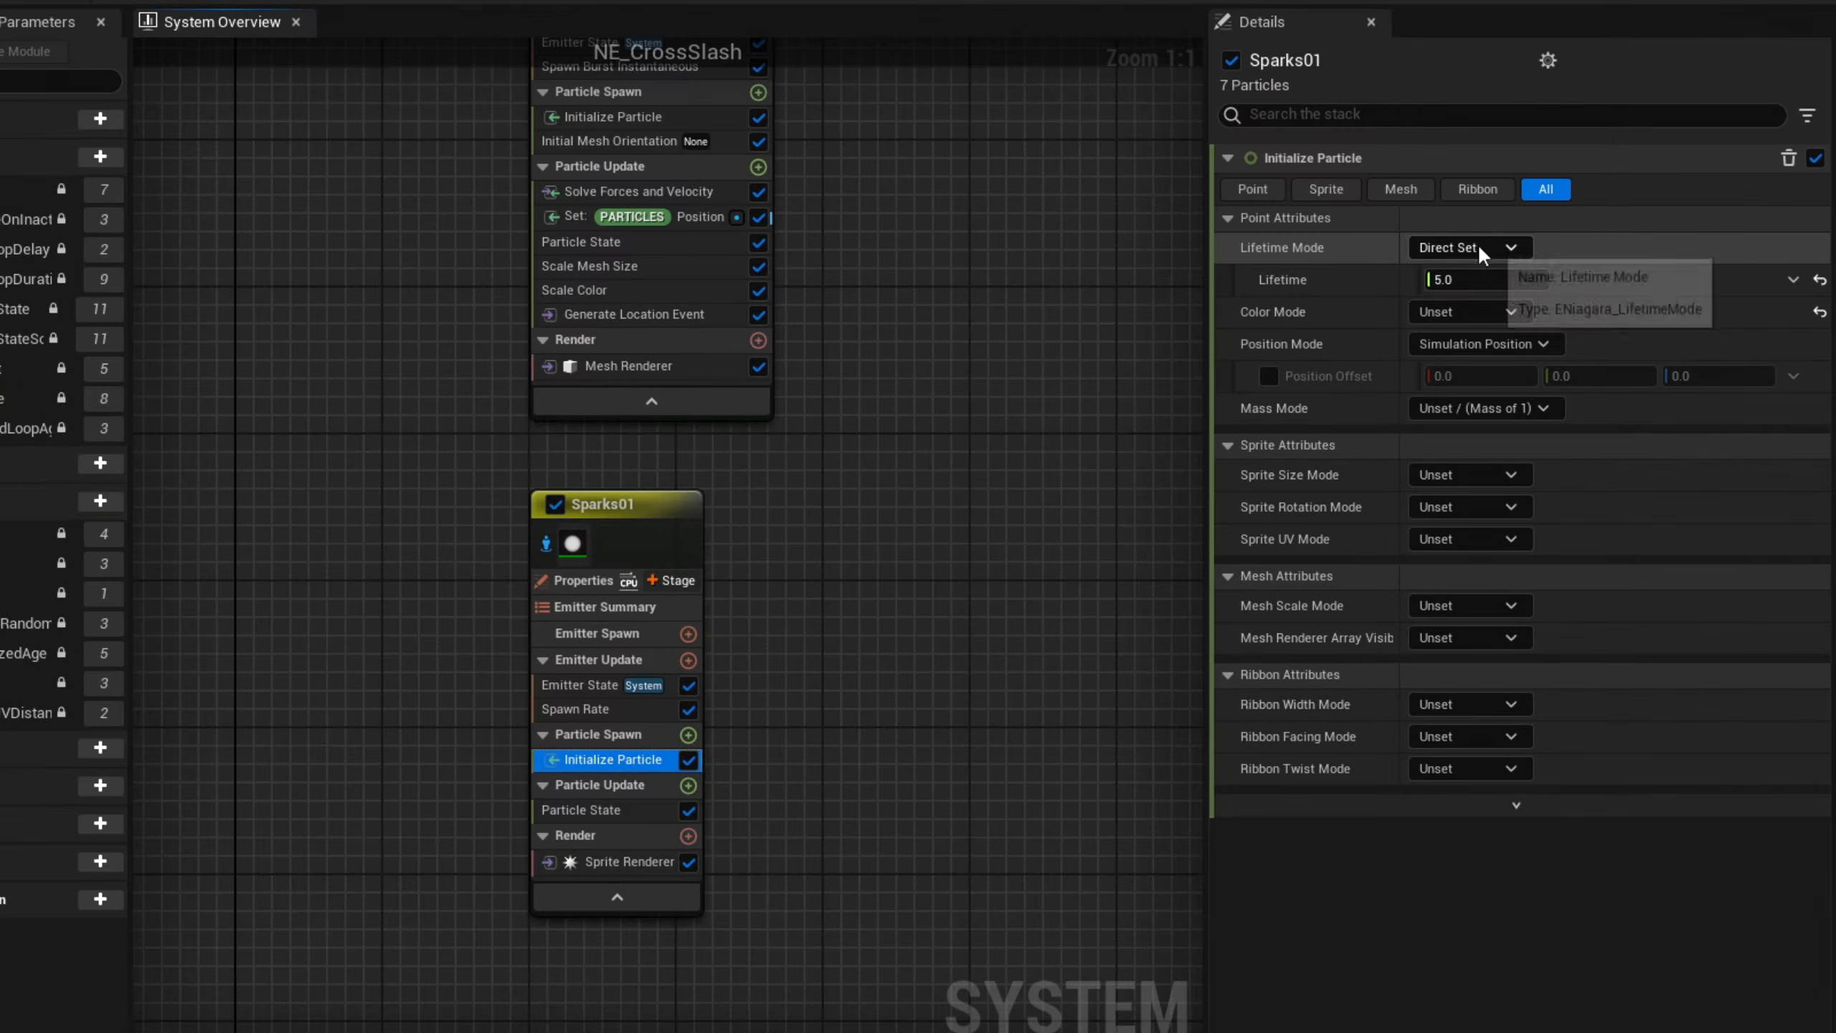
{"action": "left_click", "coordinate": [1538, 315]}
{"action": "left_click", "coordinate": [1561, 357]}
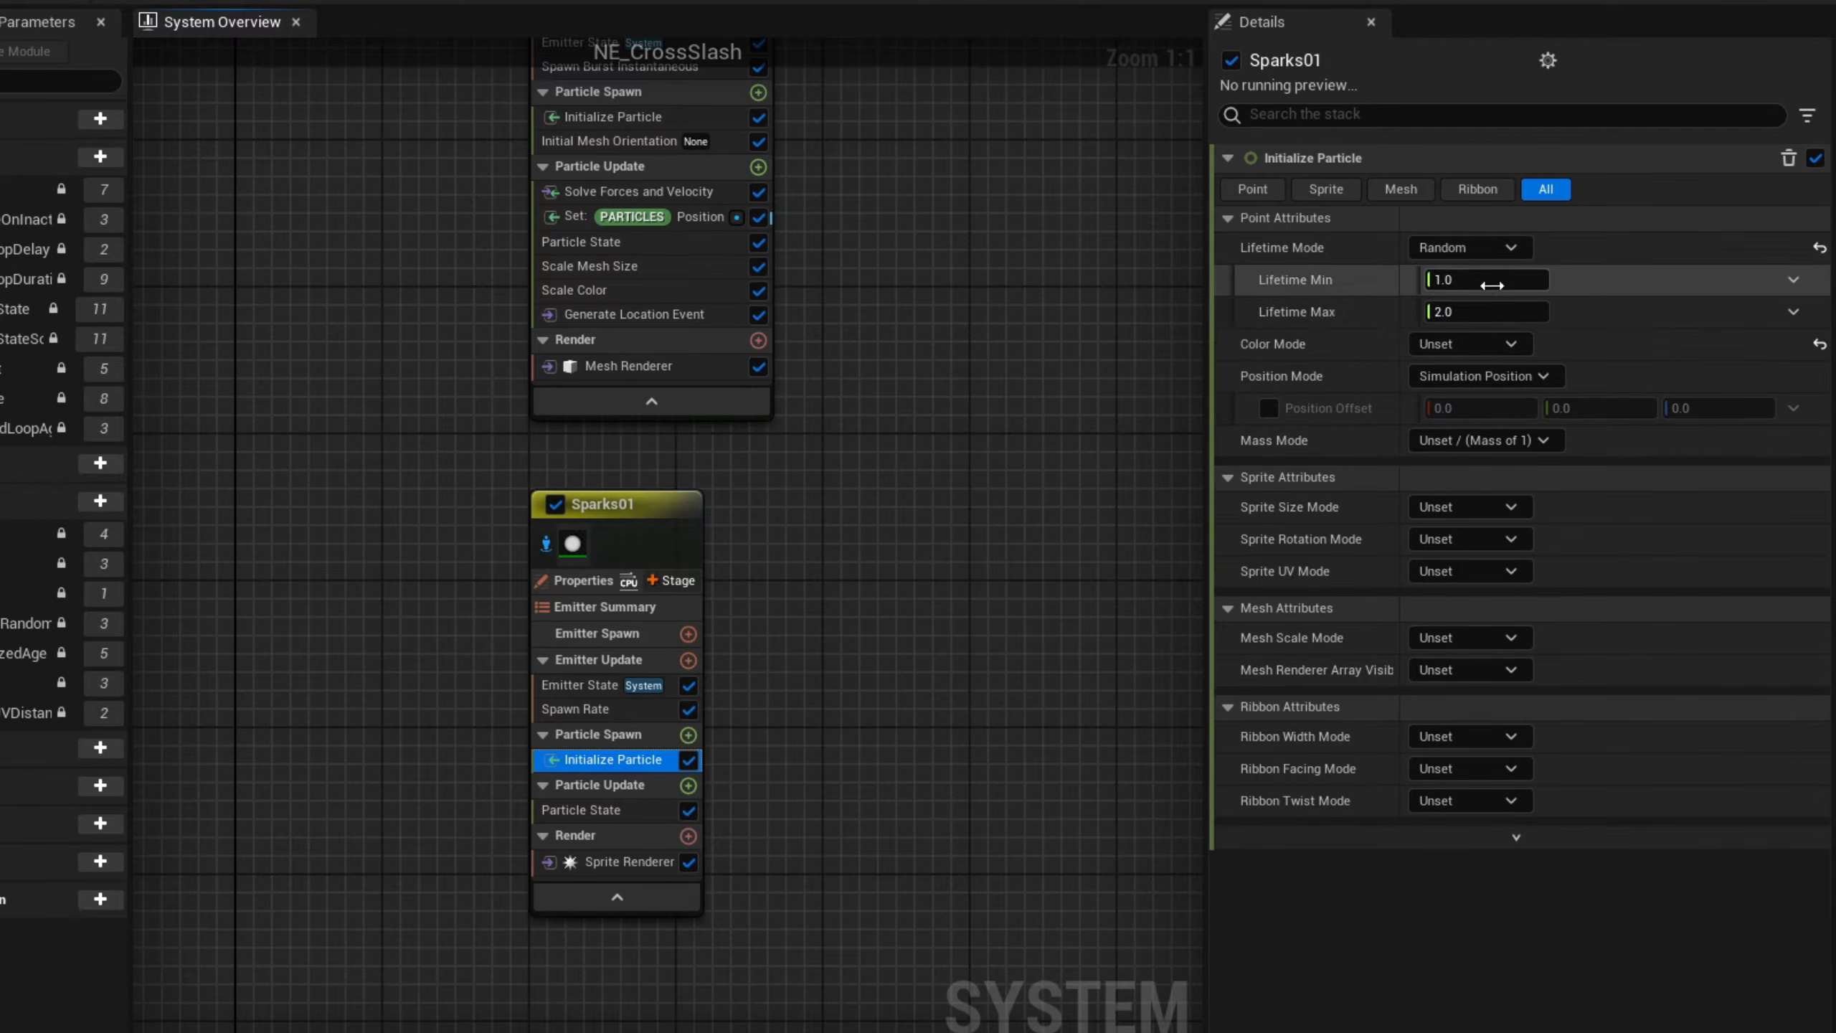
{"action": "left_click", "coordinate": [1495, 279]}
{"action": "type", "text": "0.4"}
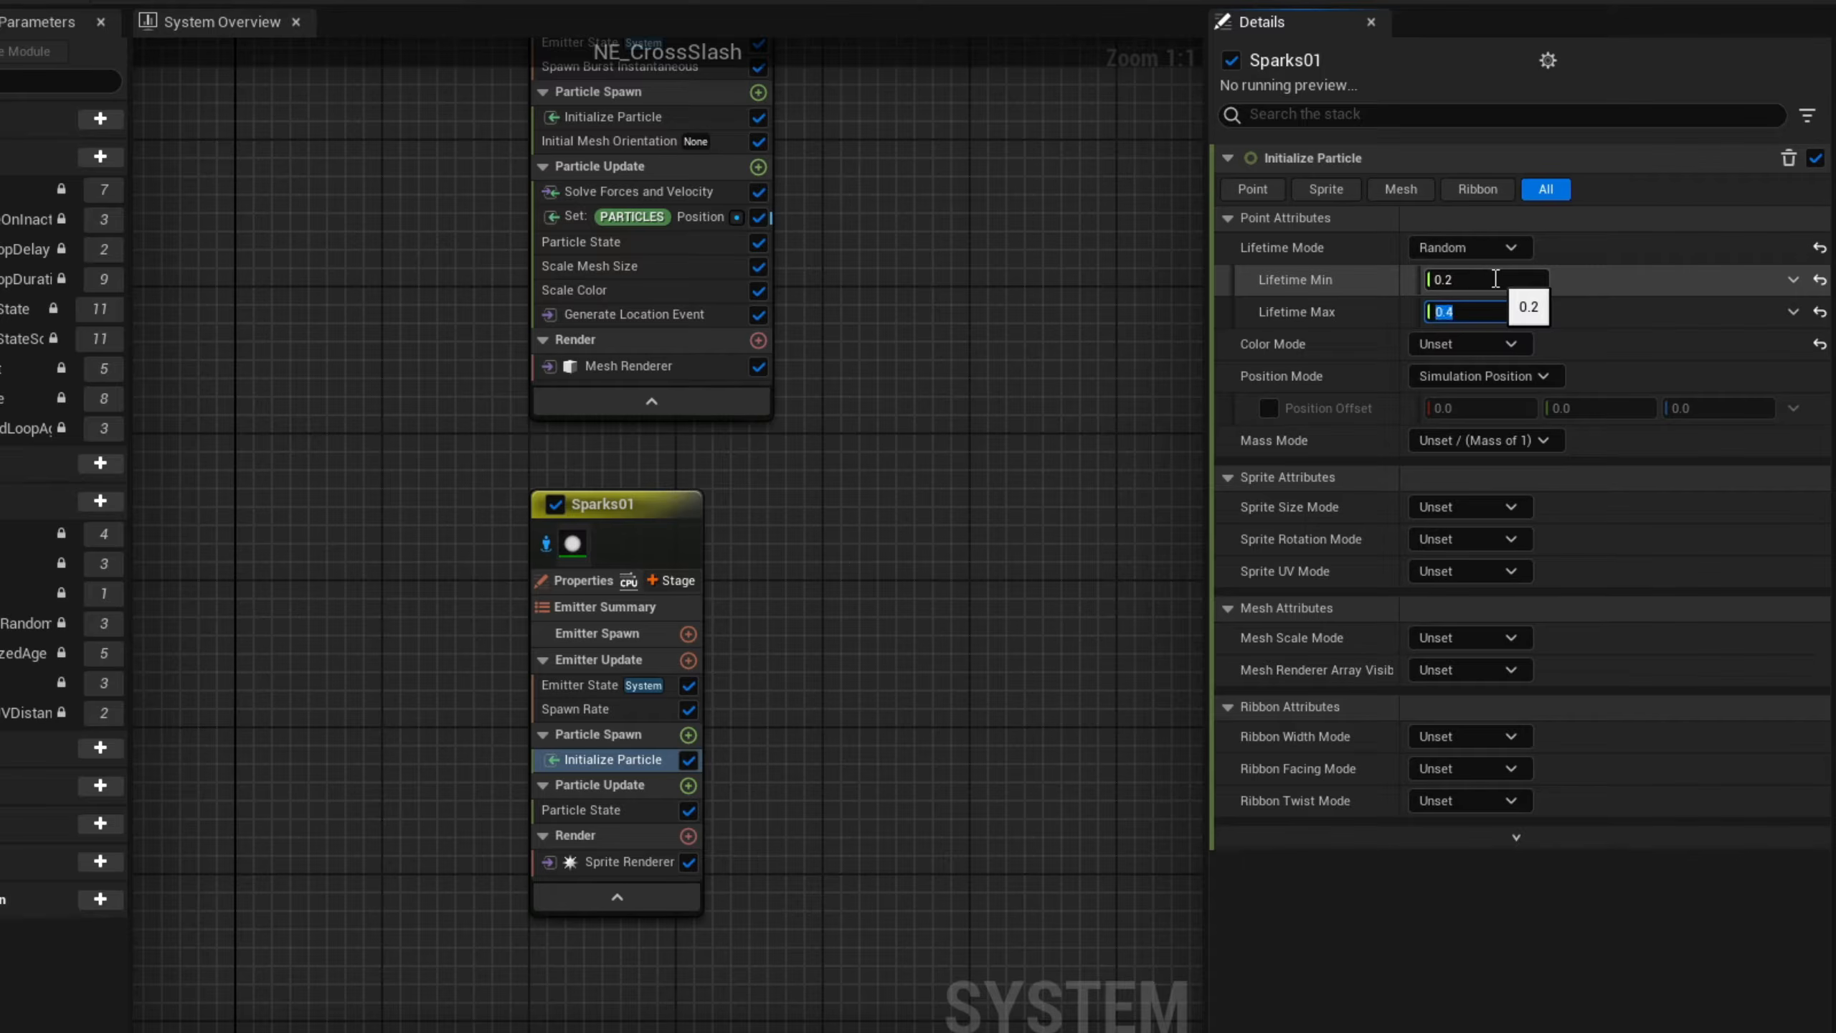
- Set Sparks01's particle color mode to Direct Set with R 8.5, G 0 and B 100
{"action": "left_click", "coordinate": [1457, 345]}
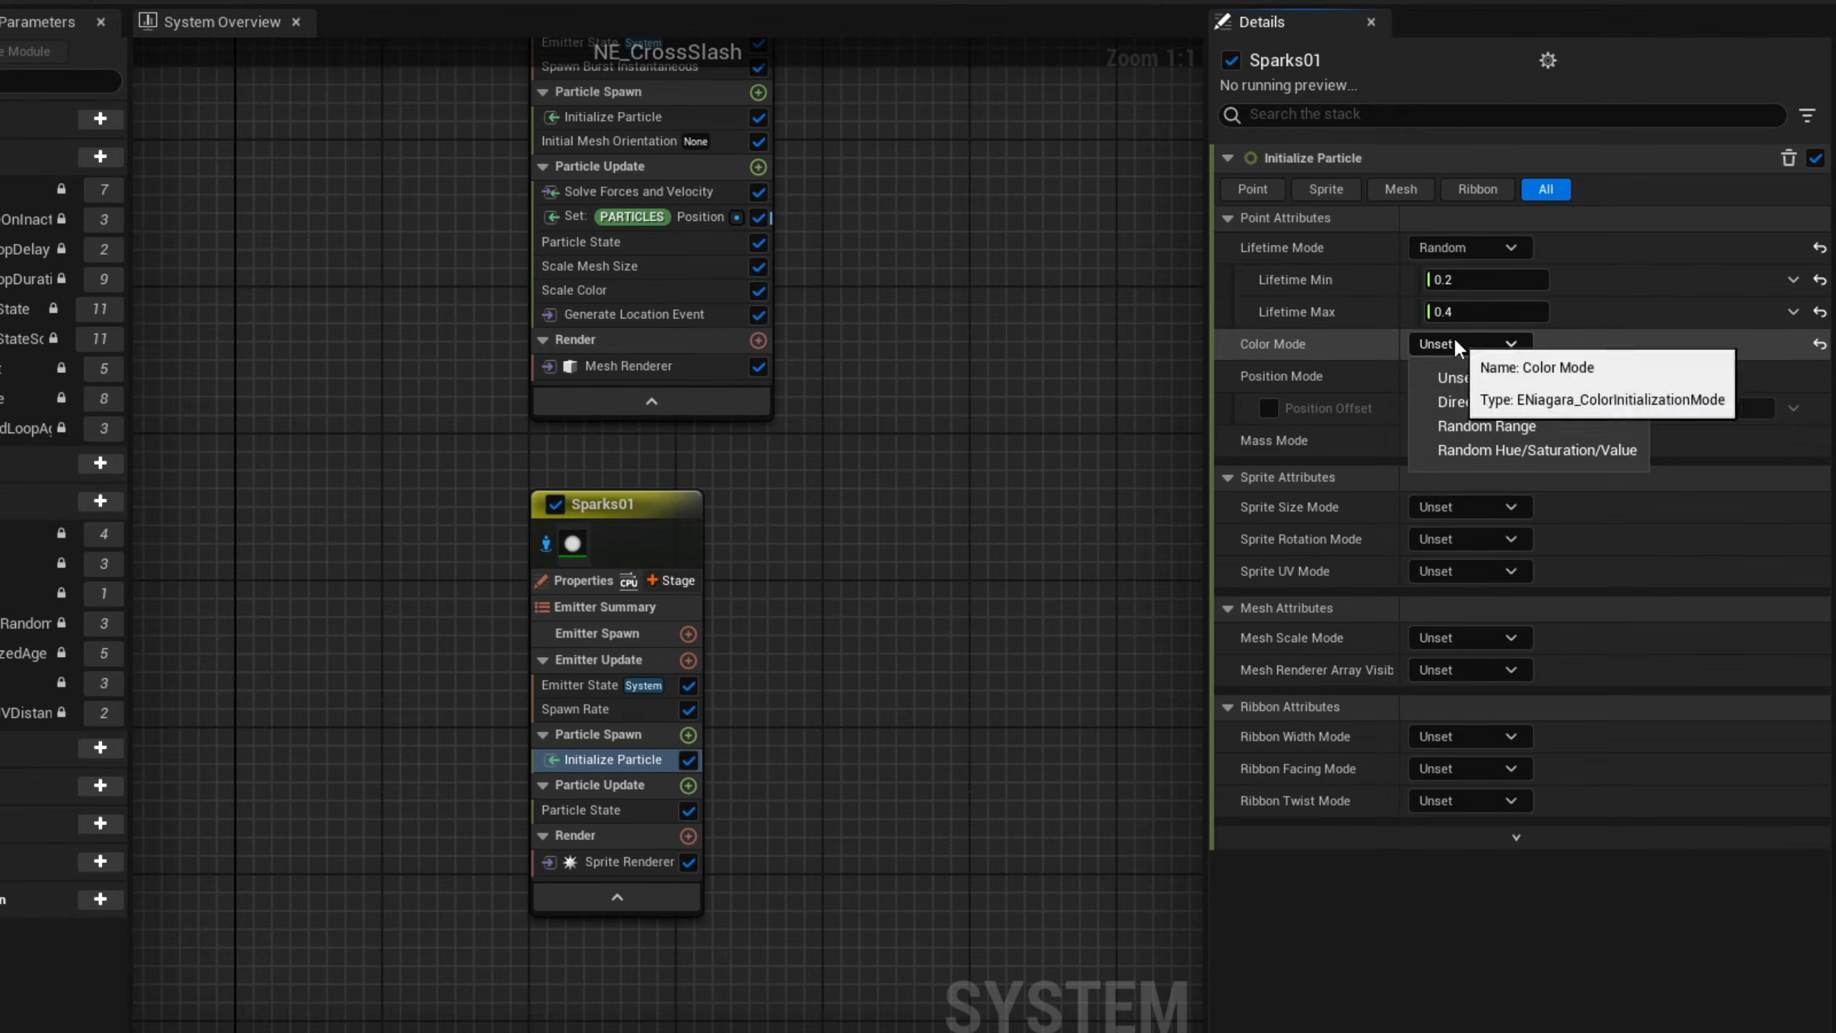
{"action": "left_click", "coordinate": [1456, 402]}
{"action": "left_click", "coordinate": [1508, 375]}
{"action": "type", "text": "8"}
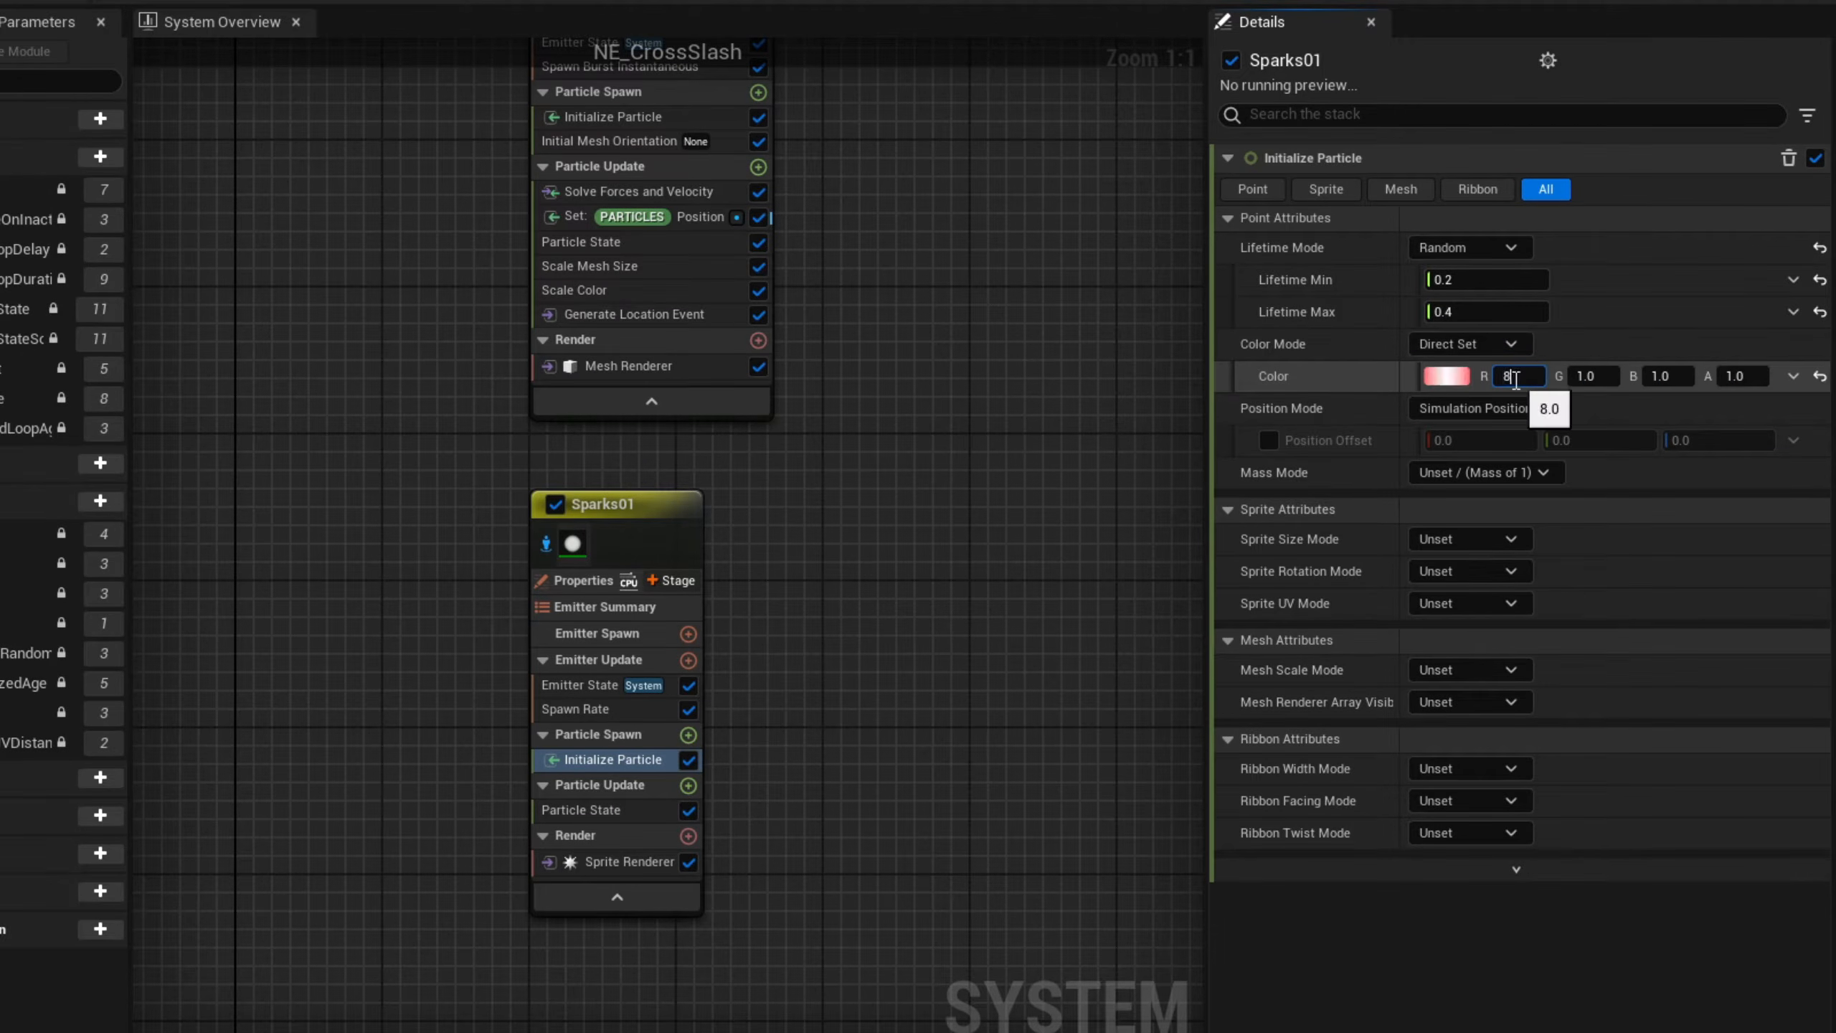
{"action": "type", "text": ".5"}
{"action": "type", "text": "0"}
{"action": "key", "text": "Tab"}
- Set Sparks01's sprite size mode to Non-Uniform with a size of 3 by 30
{"action": "left_click", "coordinate": [1511, 539]}
{"action": "left_click", "coordinate": [1511, 644]}
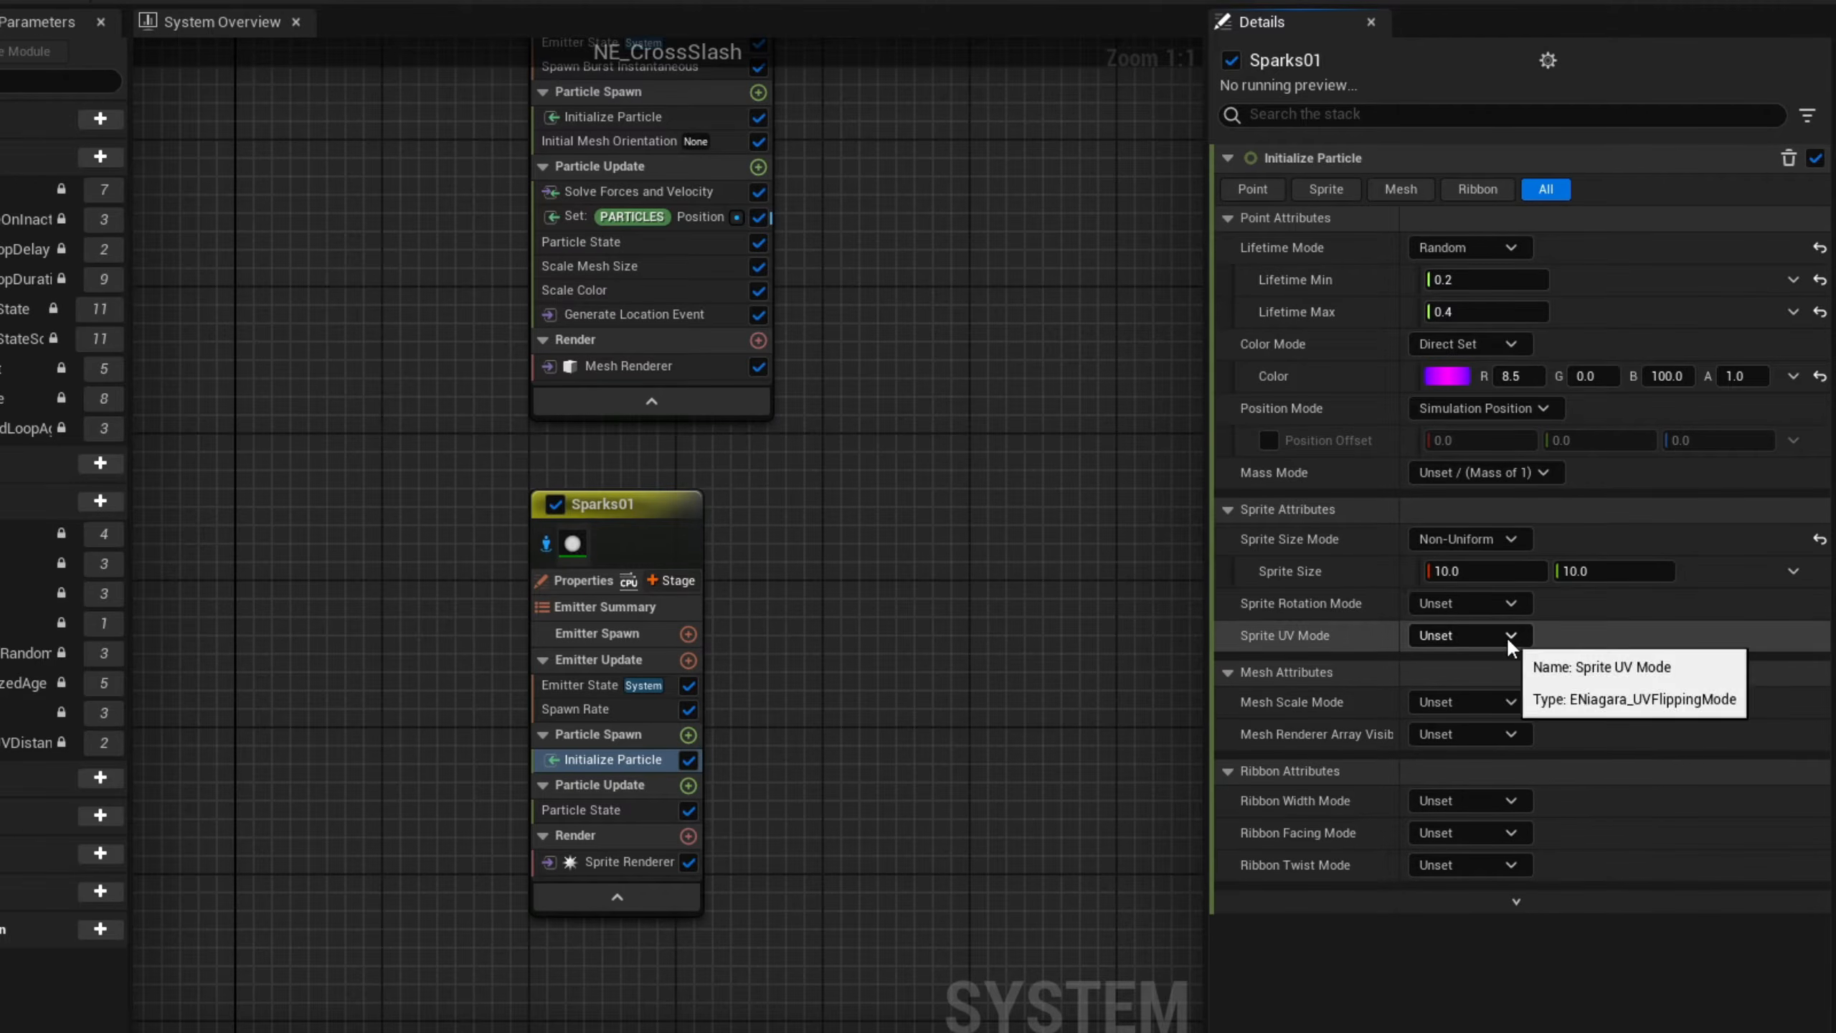
{"action": "left_click", "coordinate": [1509, 571]}
{"action": "type", "text": "3"}
{"action": "key", "text": "Tab"}
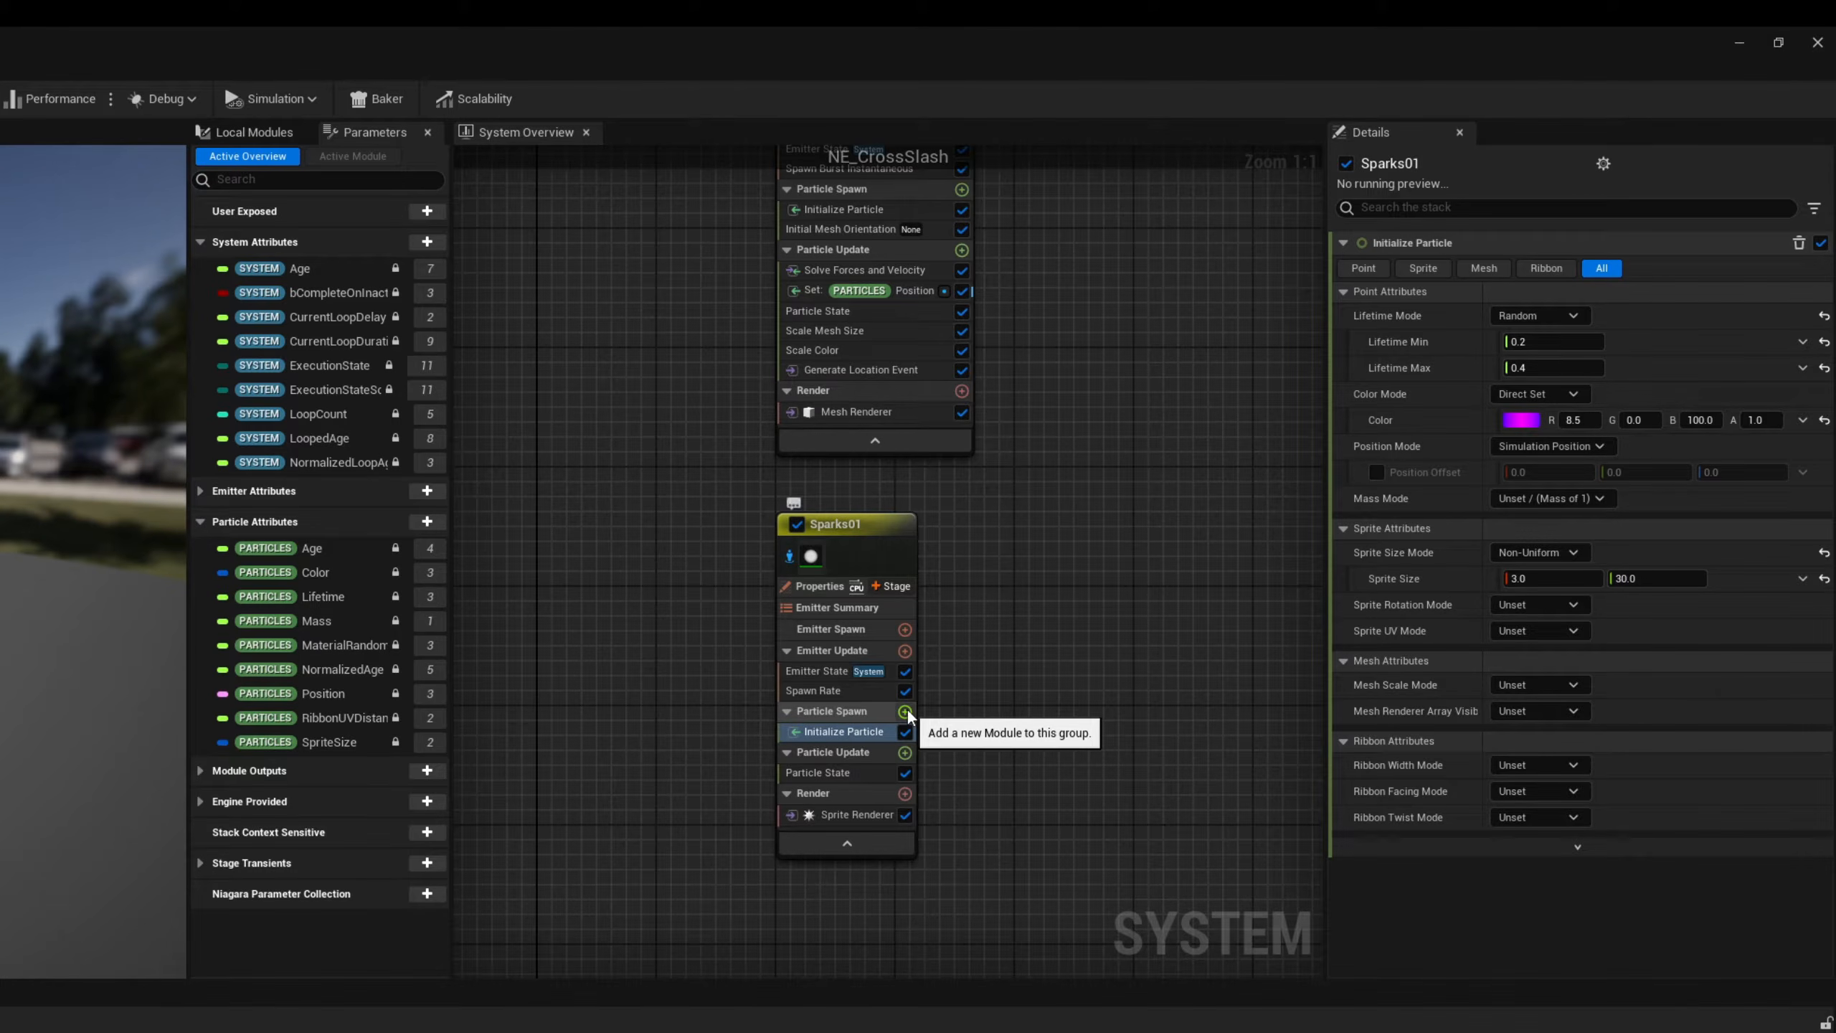
- Add an Add Velocity module to Sparks01's Particle Spawn and resolve its missing dependency with SolveForcesAndVelocity
{"action": "left_click", "coordinate": [905, 711]}
{"action": "type", "text": "add ve"}
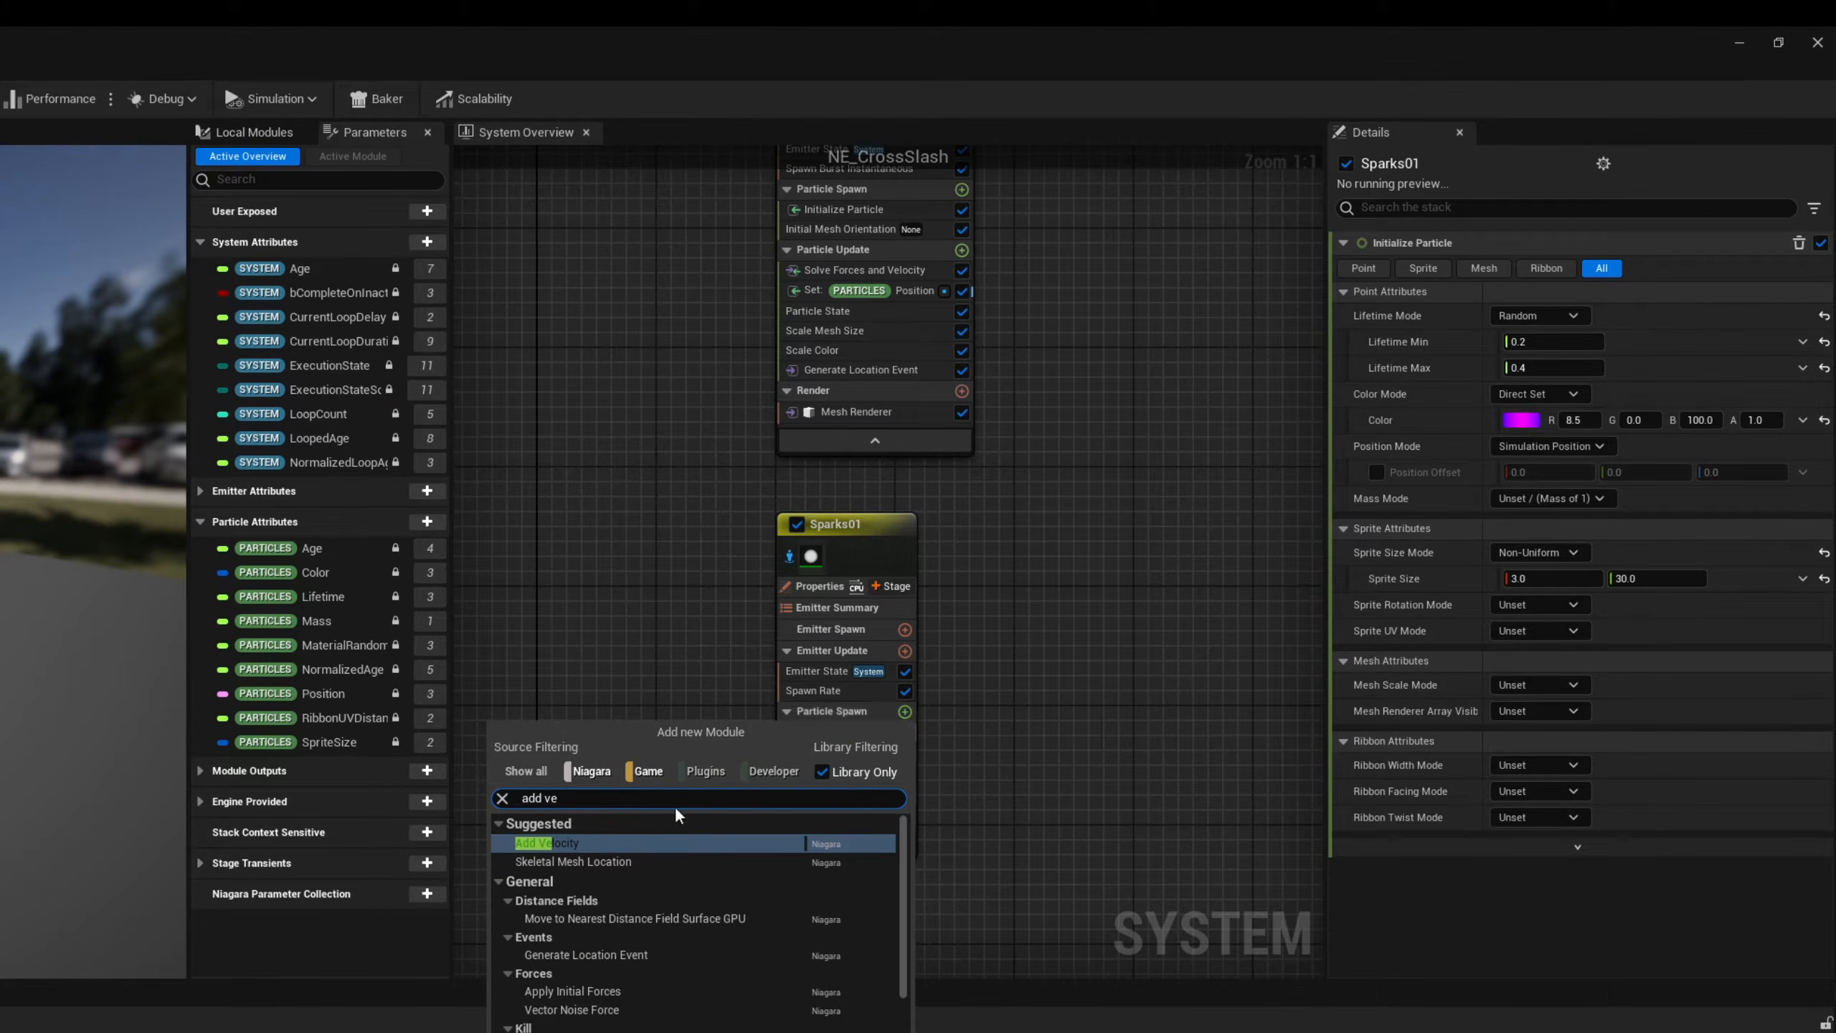
{"action": "left_click", "coordinate": [585, 841]}
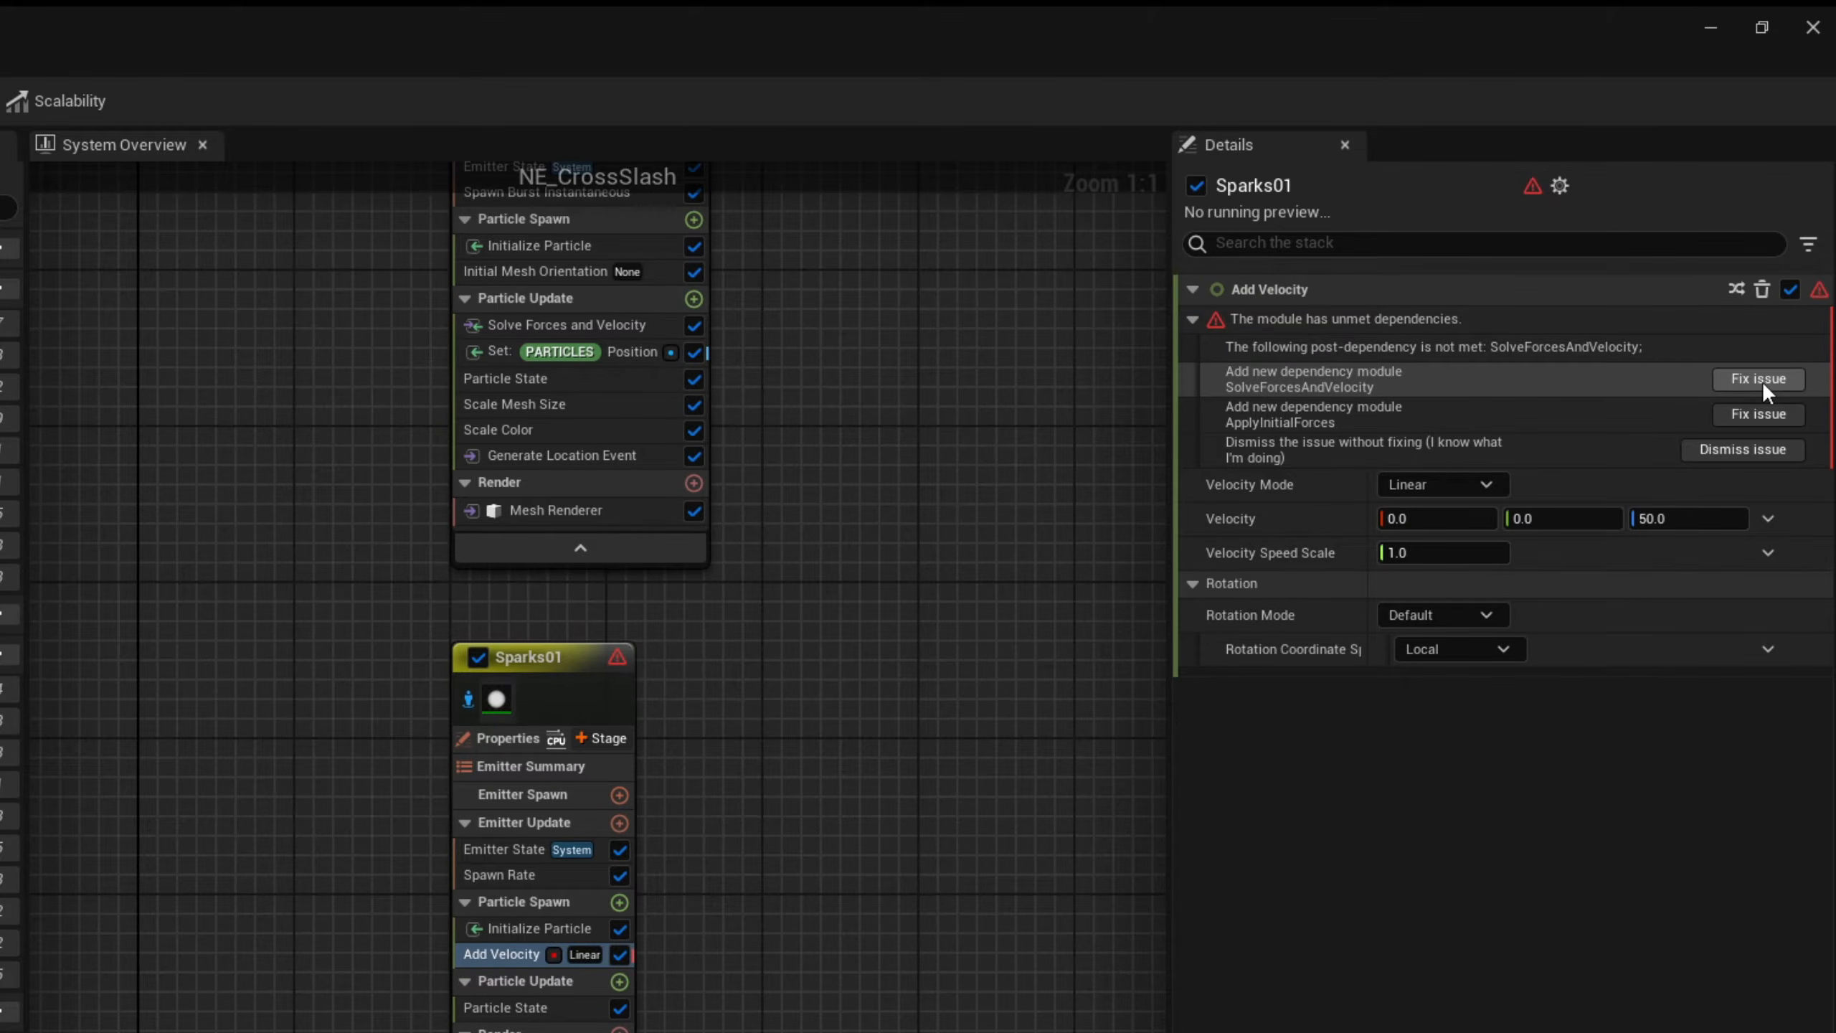
{"action": "left_click", "coordinate": [1758, 378]}
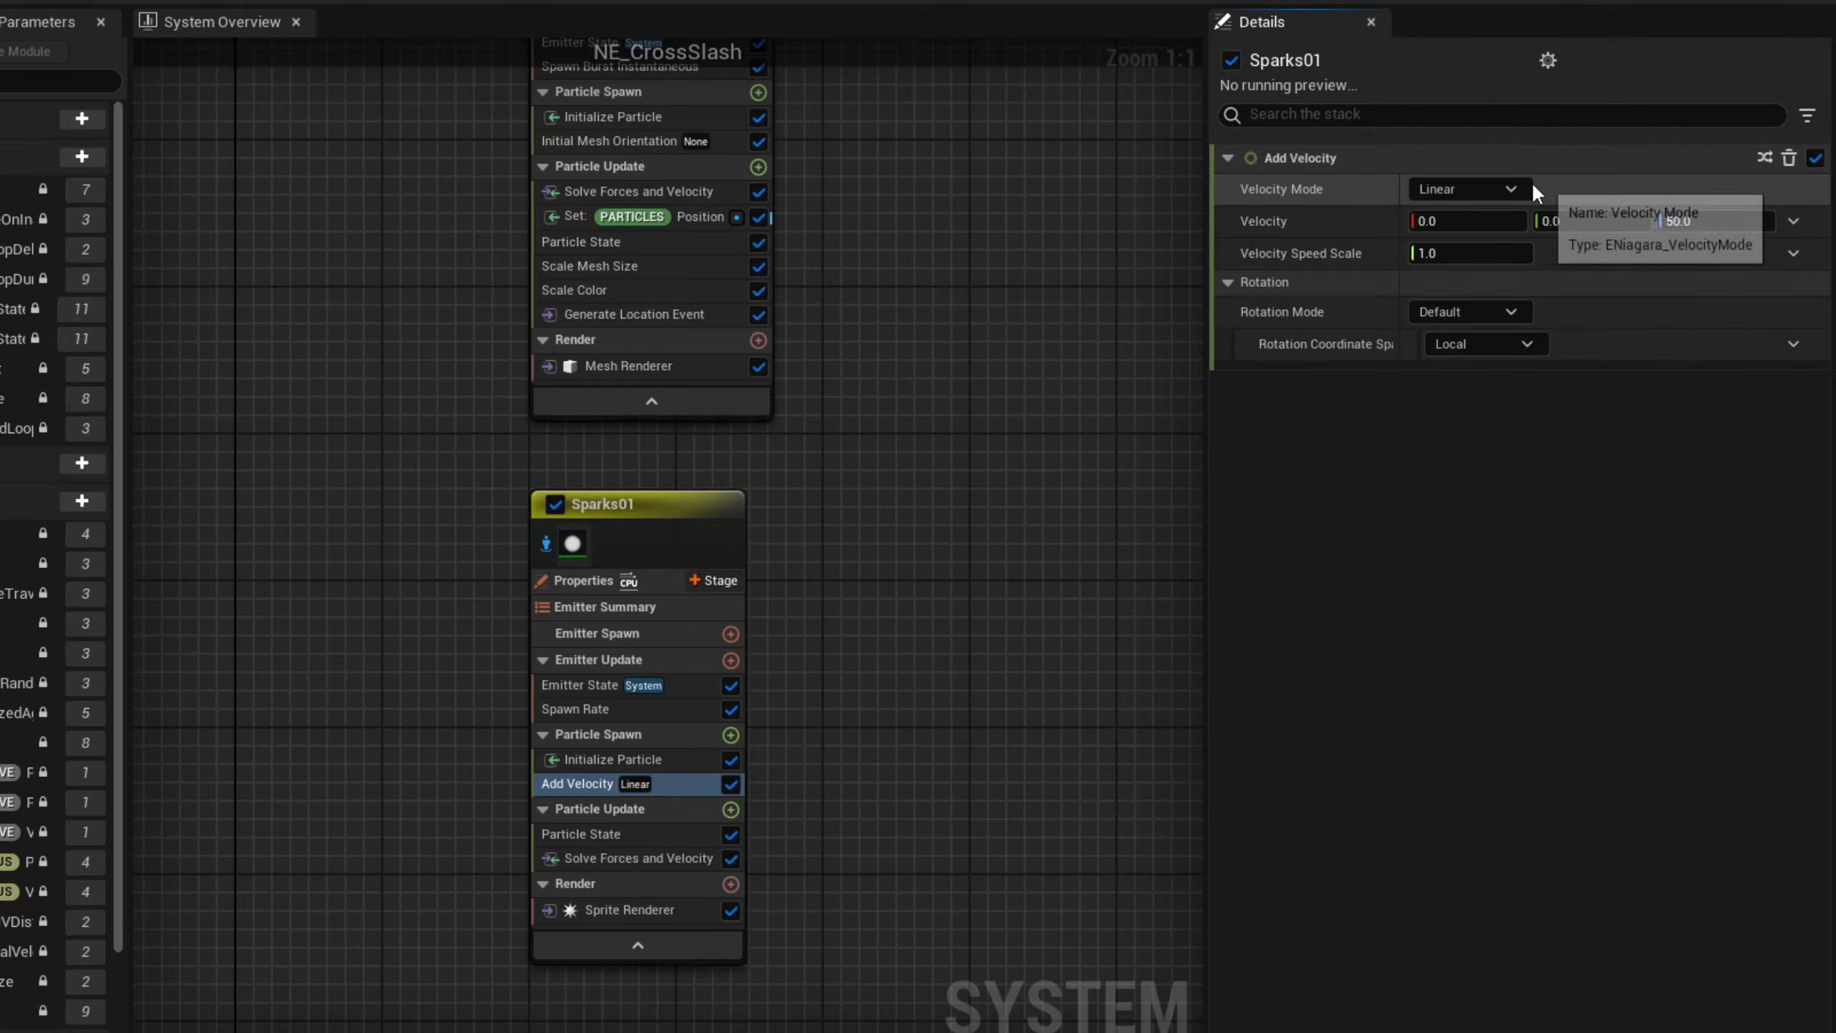
- Set the velocity mode to In Cone and make Velocity Speed a Random Range Float from 800 to 1500
{"action": "left_click", "coordinate": [1518, 186]}
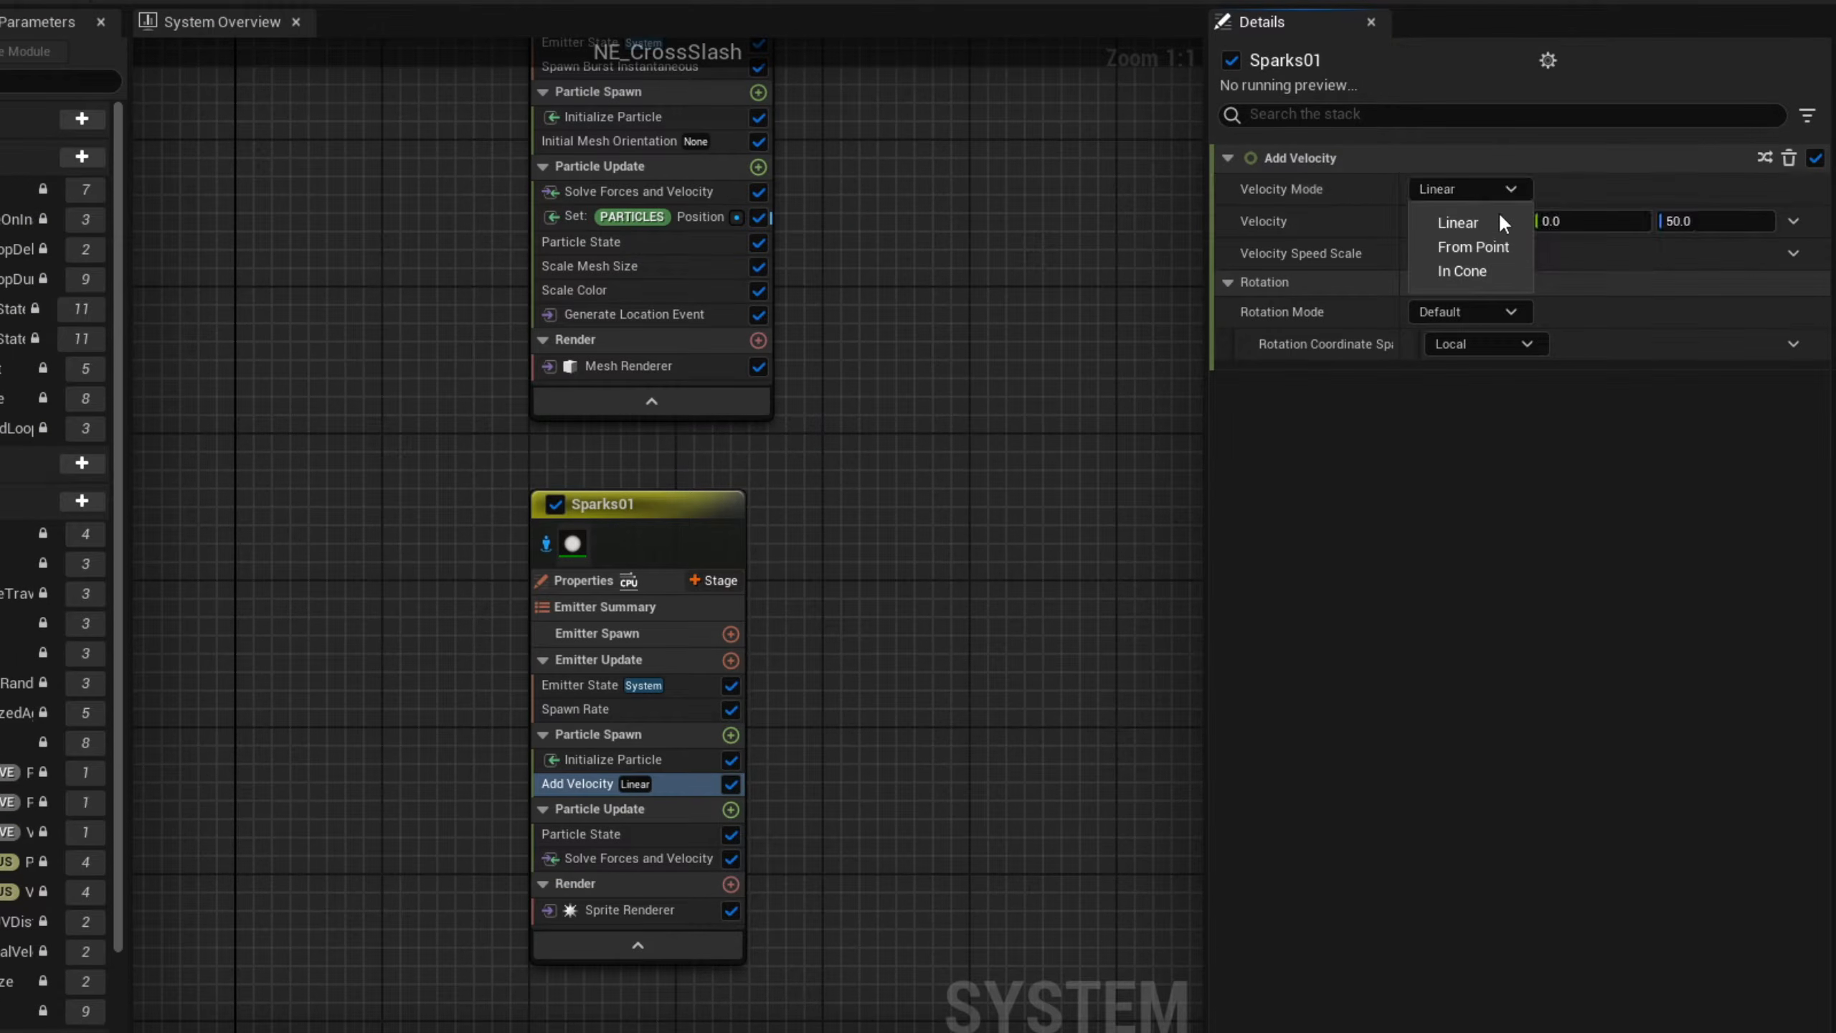
{"action": "left_click", "coordinate": [1467, 270]}
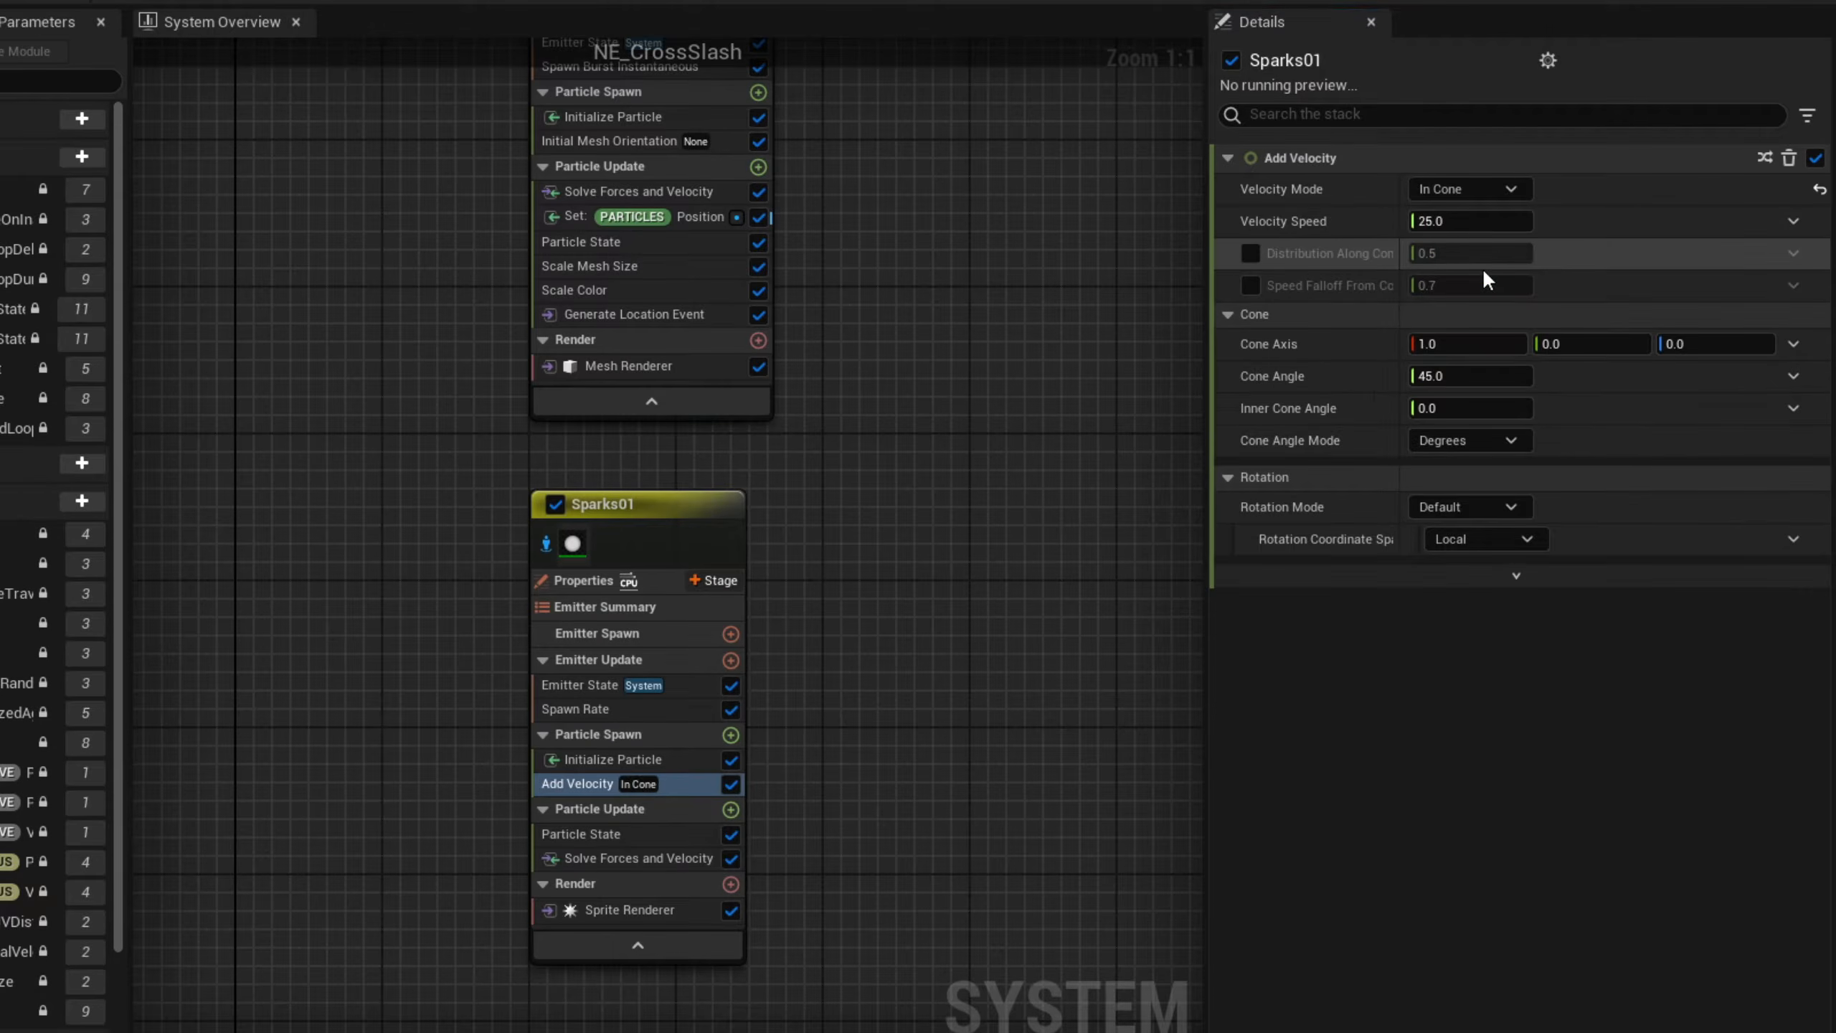
{"action": "left_click", "coordinate": [1794, 221]}
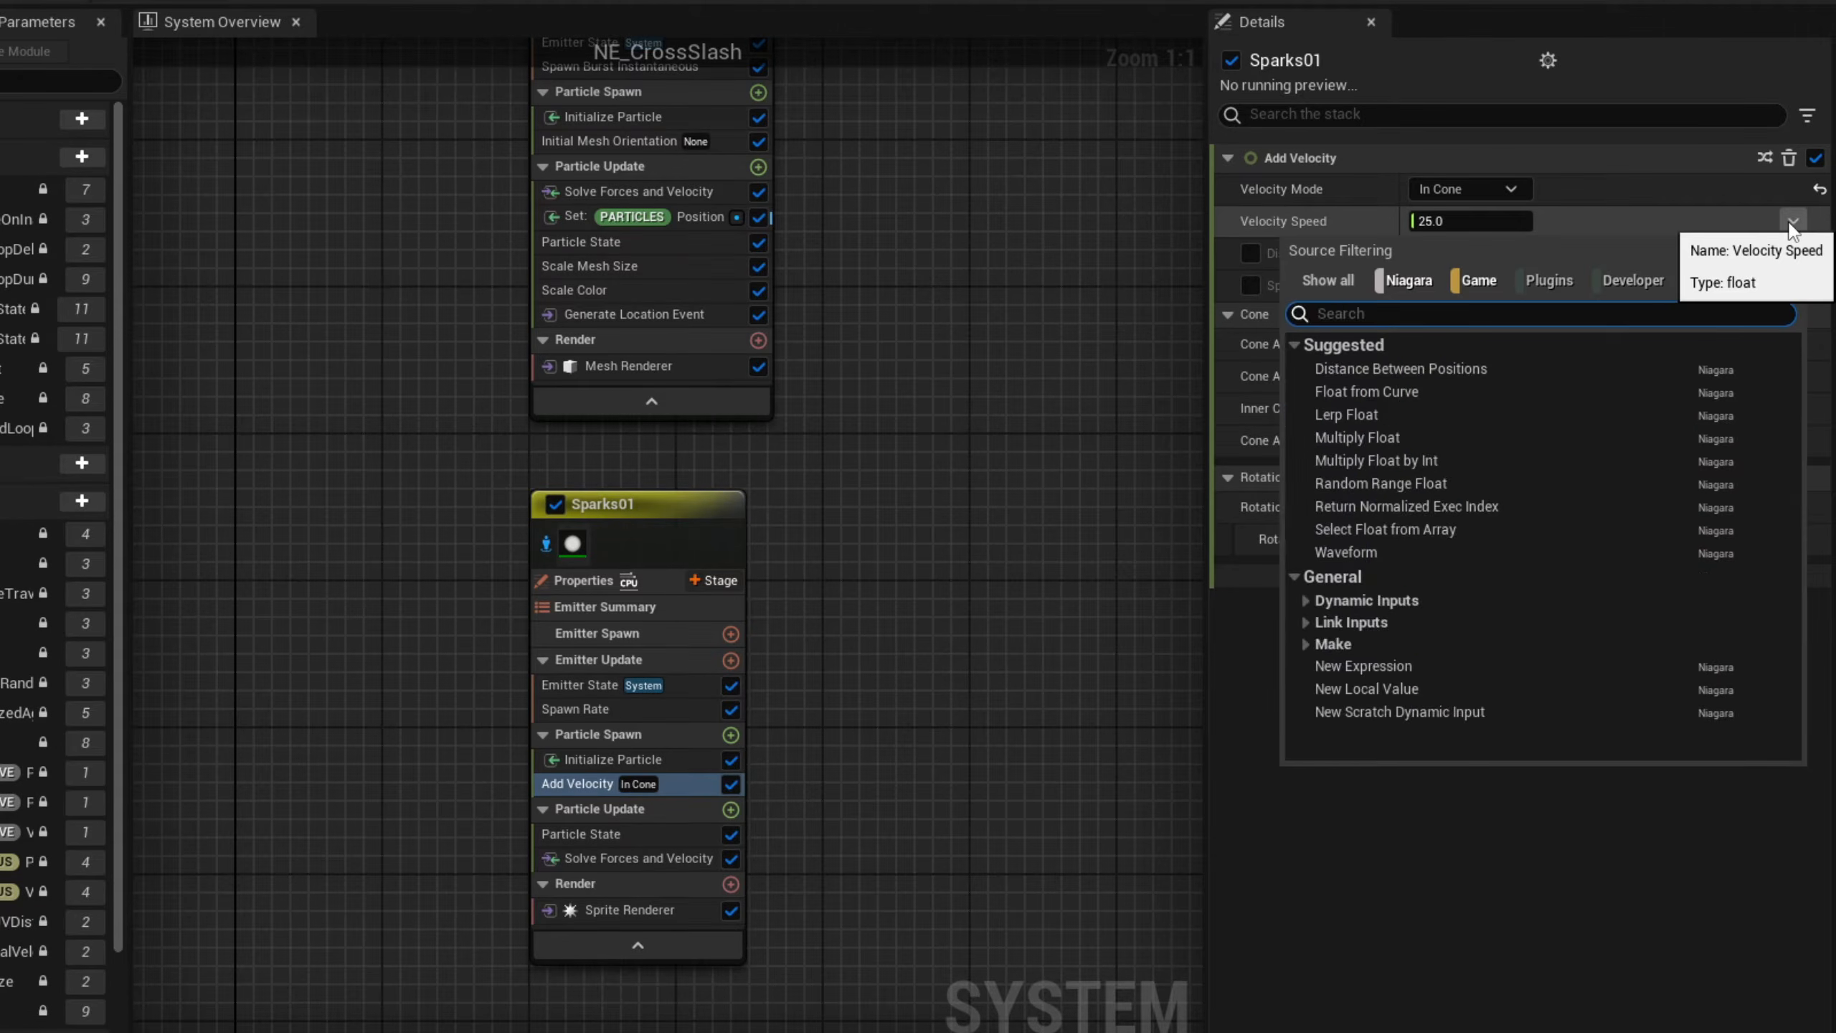
{"action": "type", "text": "ra"}
{"action": "left_click", "coordinate": [1503, 364]}
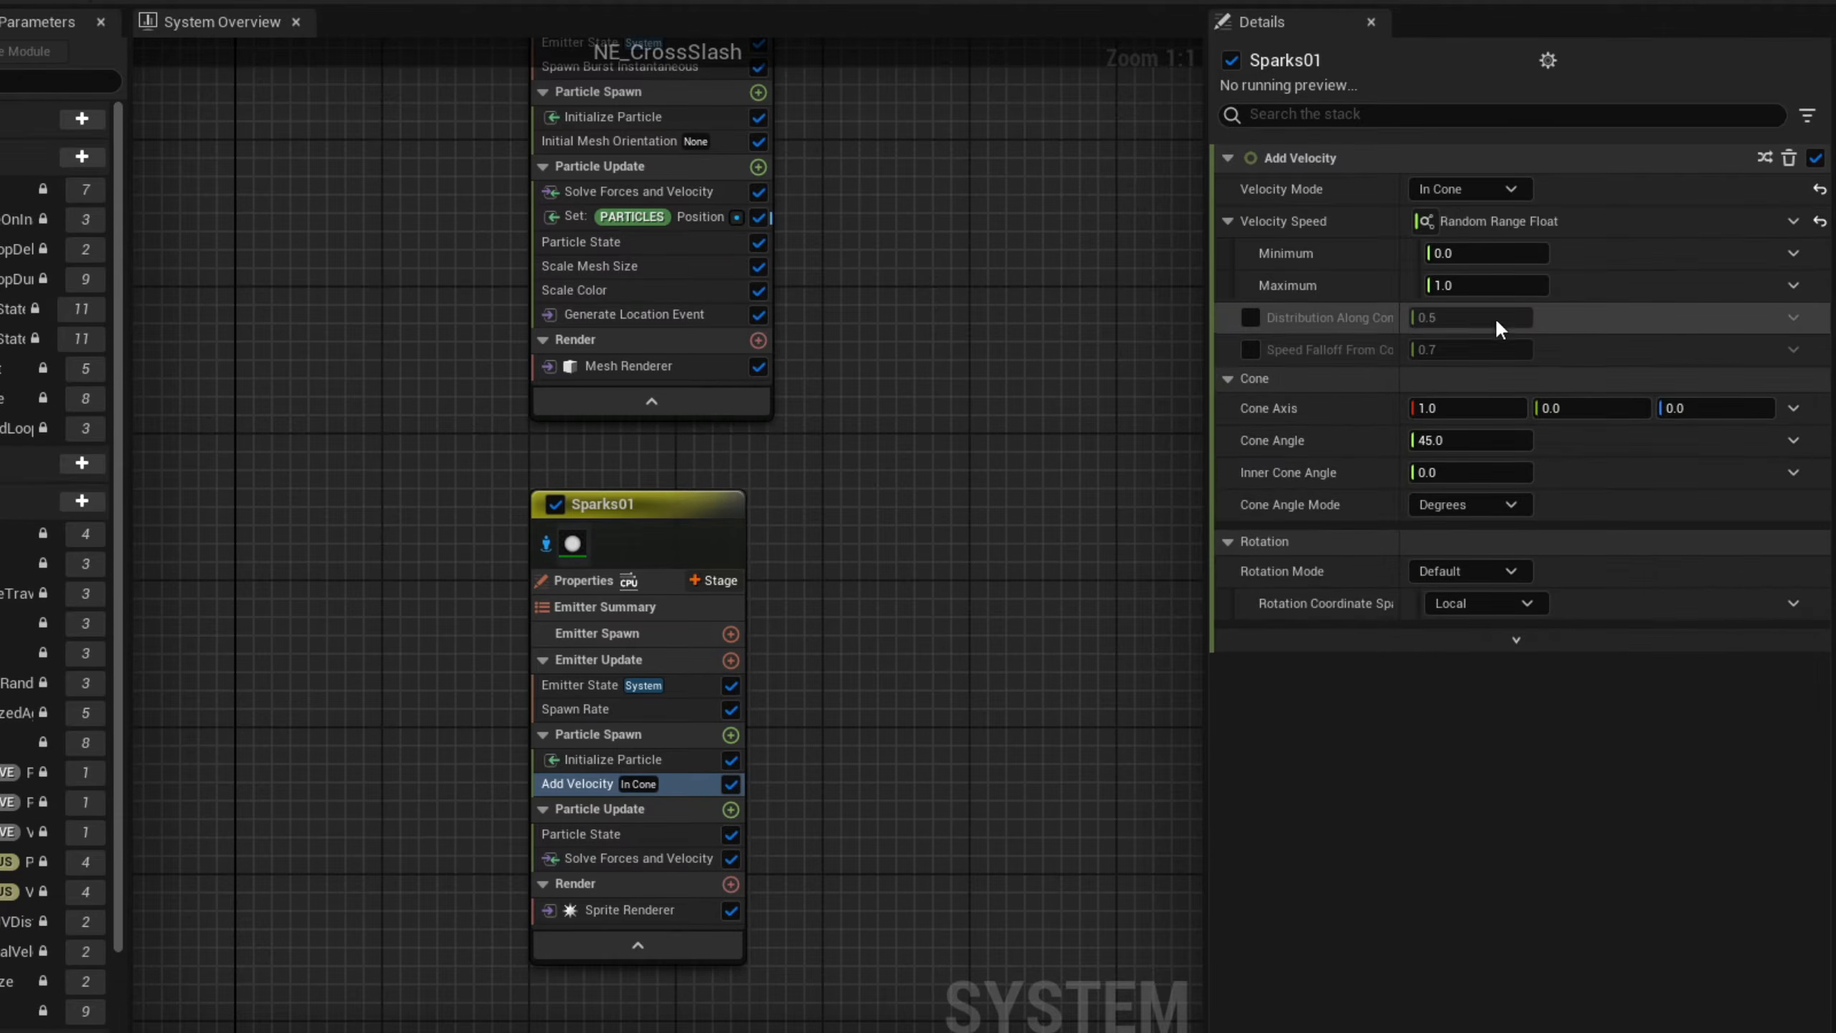
{"action": "left_click", "coordinate": [1500, 249]}
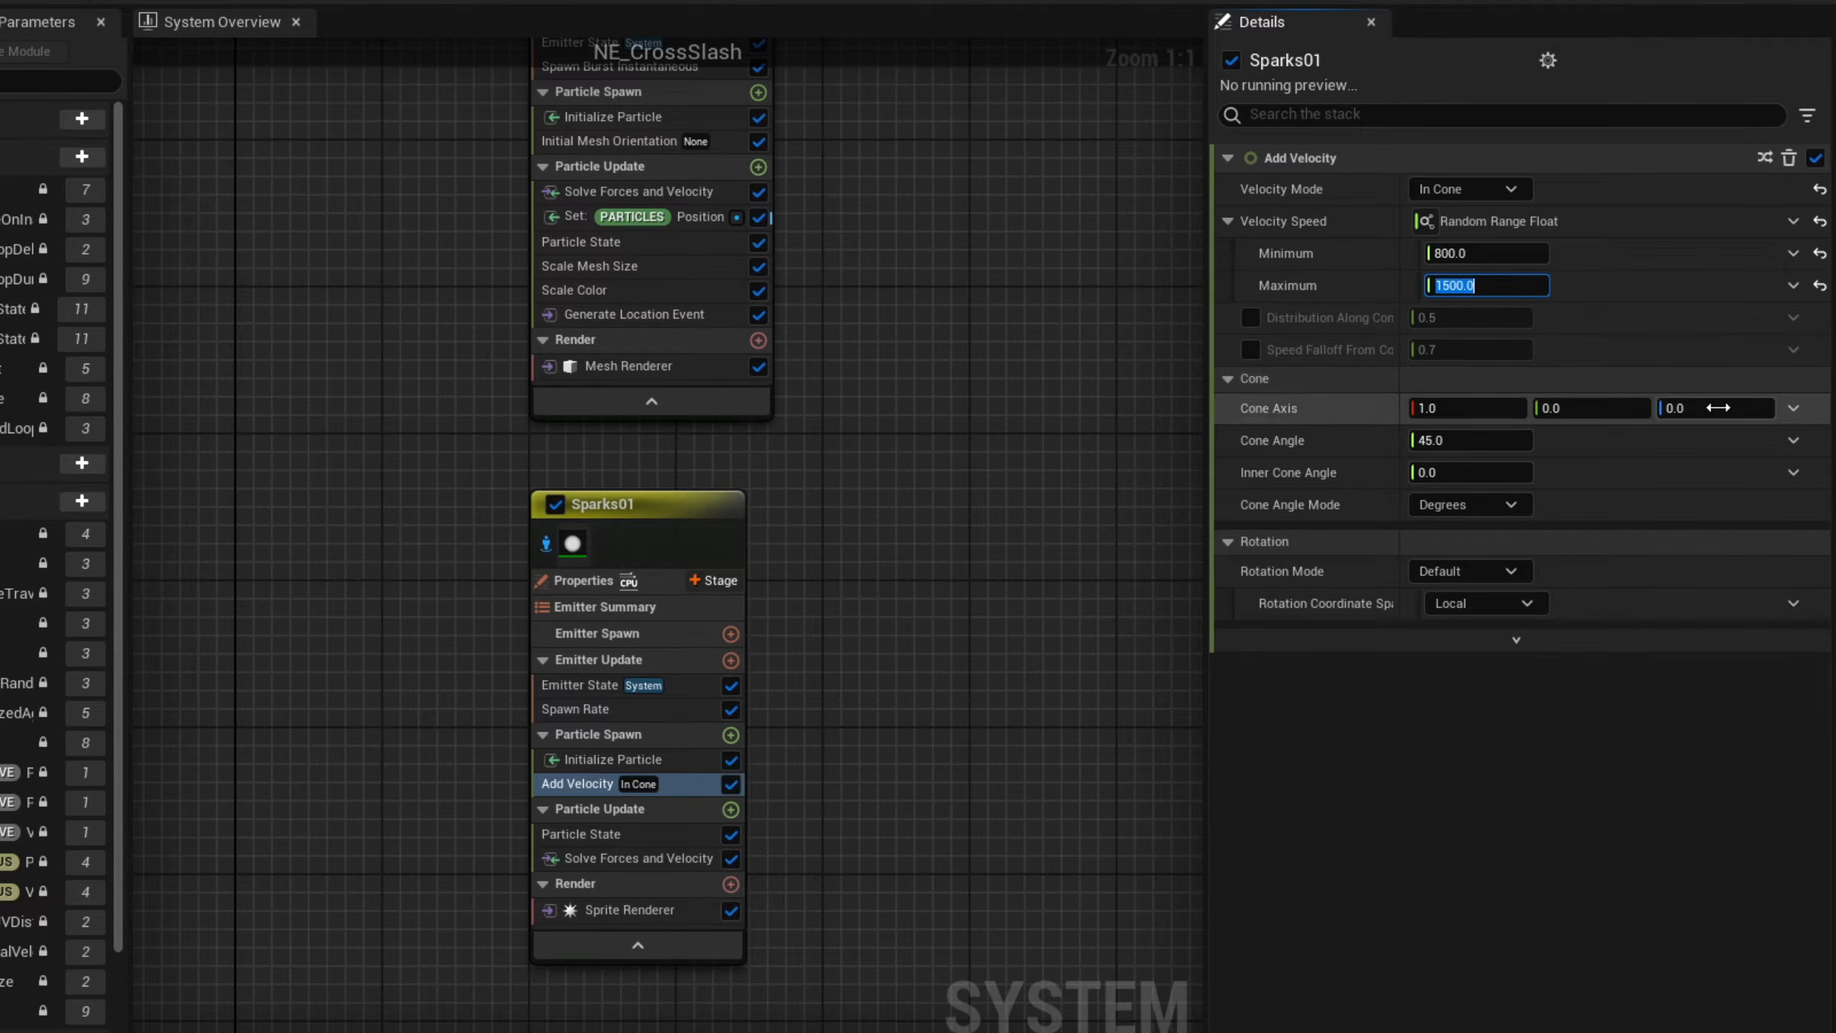
- Make the Cone Axis a Random Range Vector with minimum -50, 0, 10 and maximum -50, 0, 50
{"action": "left_click", "coordinate": [1792, 408]}
{"action": "type", "text": "ran"}
{"action": "key", "text": "Return"}
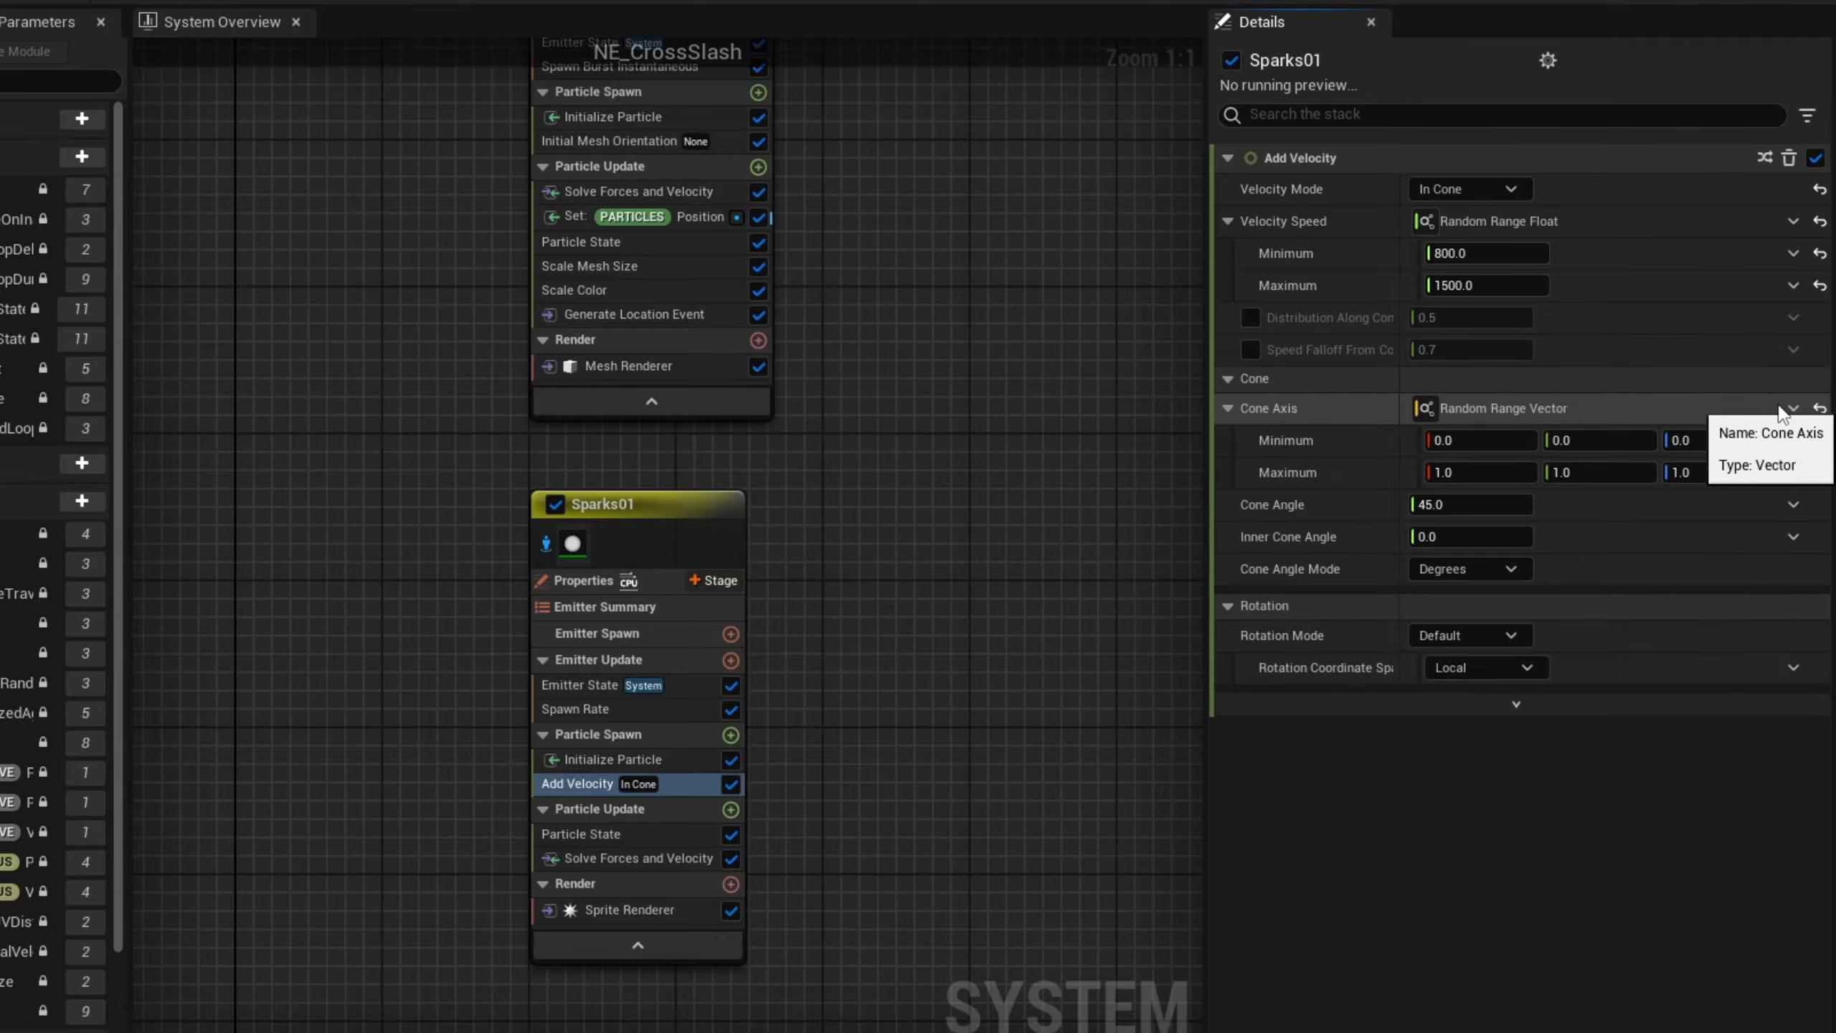
{"action": "left_click", "coordinate": [1511, 440]}
{"action": "type", "text": "-"}
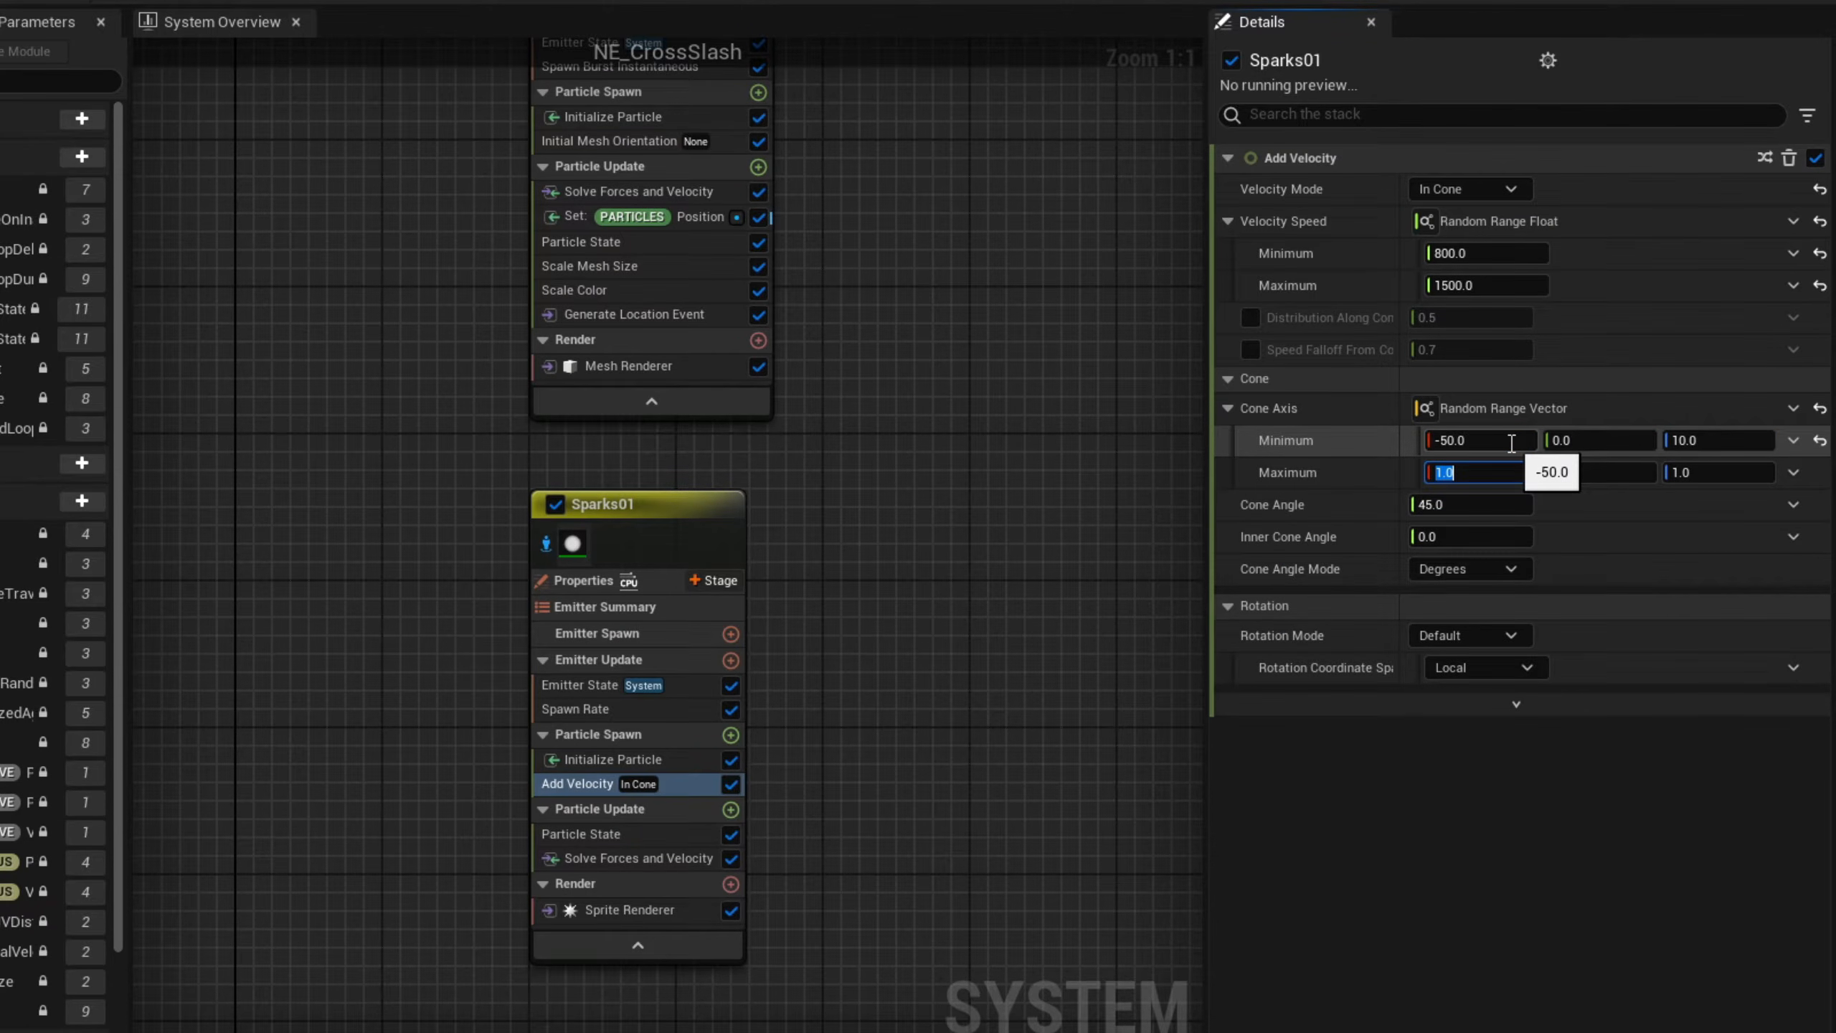
{"action": "type", "text": "5"}
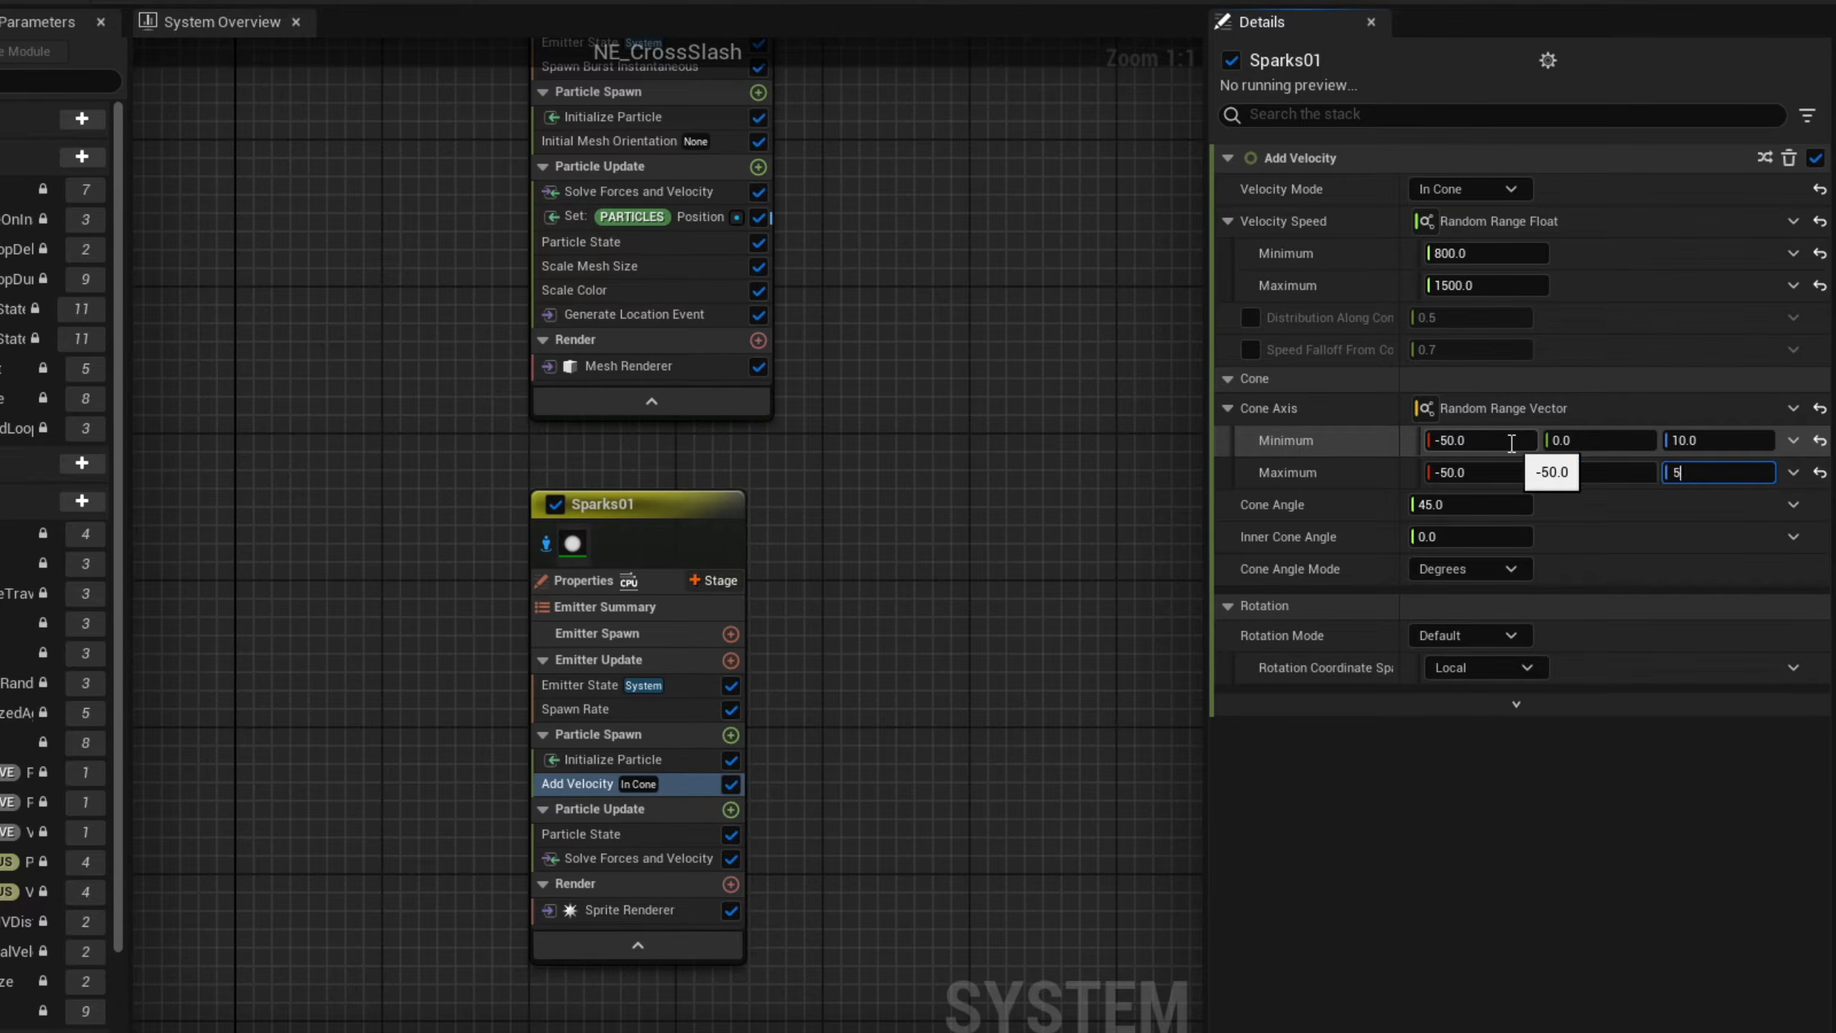
{"action": "type", "text": "0"}
{"action": "key", "text": "Return"}
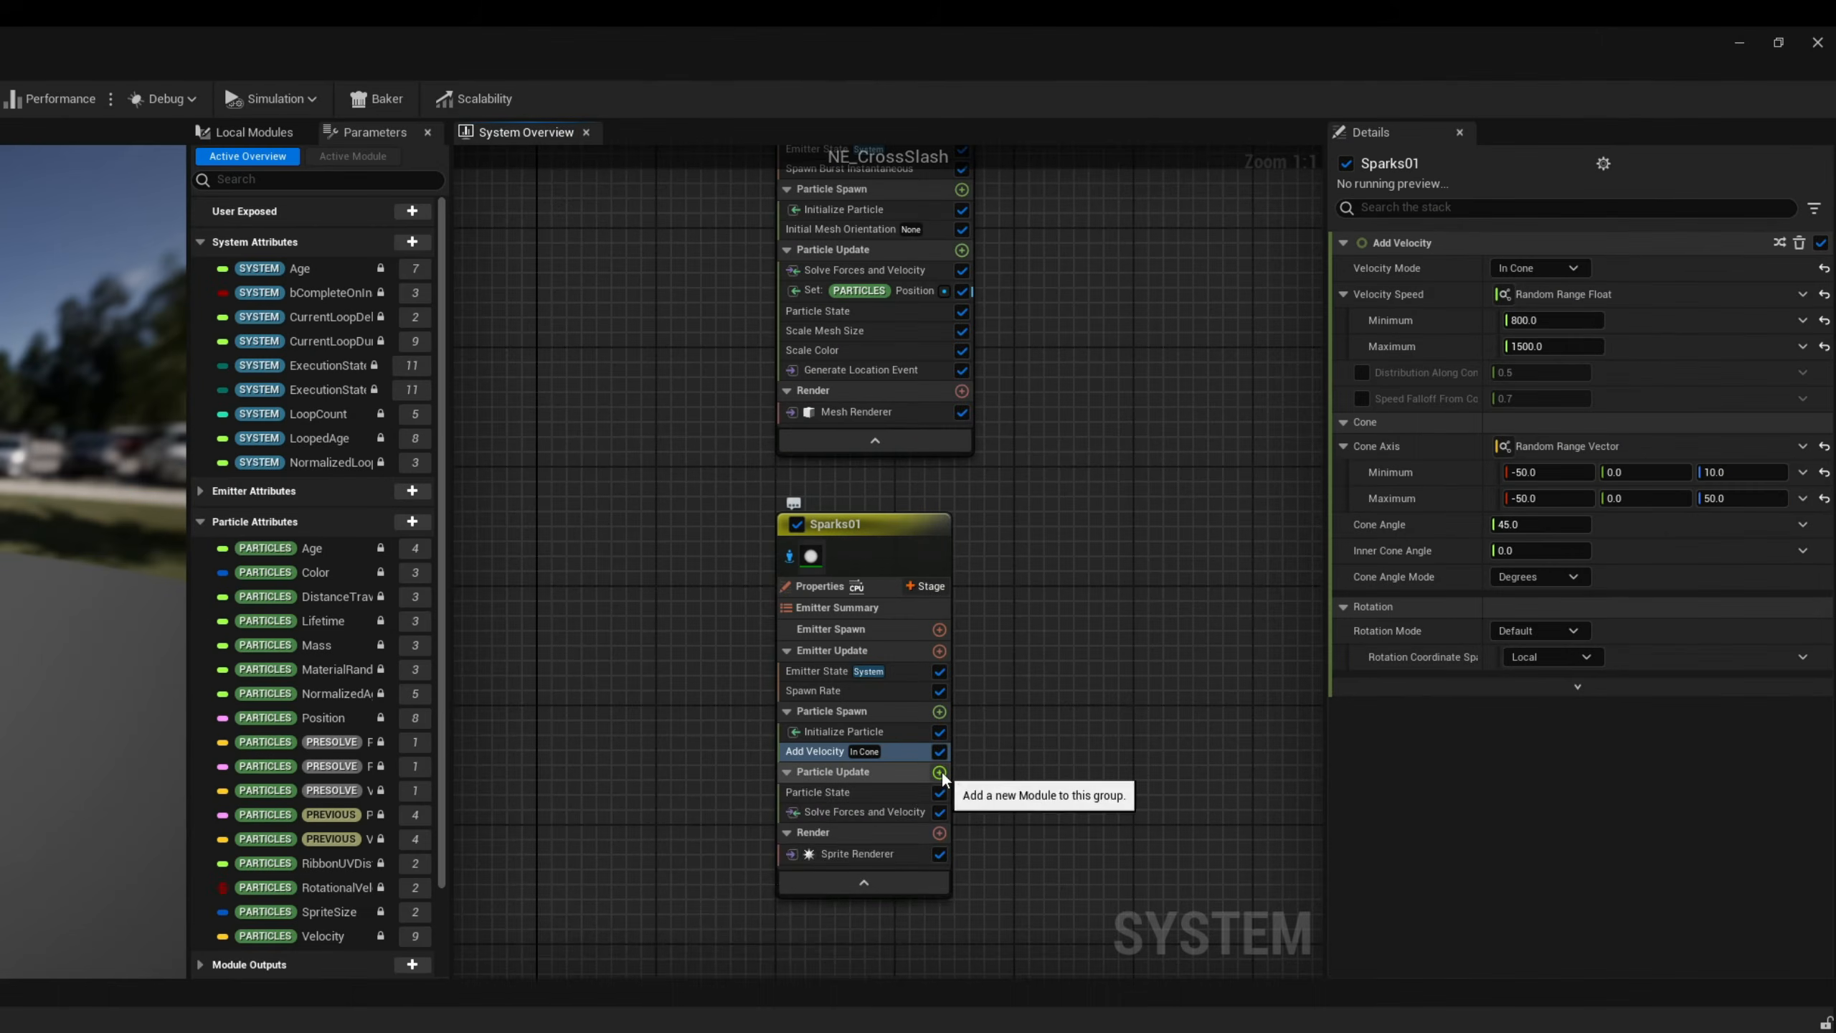
- Add a Drag module to Sparks01's Particle Update, edit its Drag value and disable Rotational Drag
{"action": "left_click", "coordinate": [941, 772]}
{"action": "type", "text": "dra"}
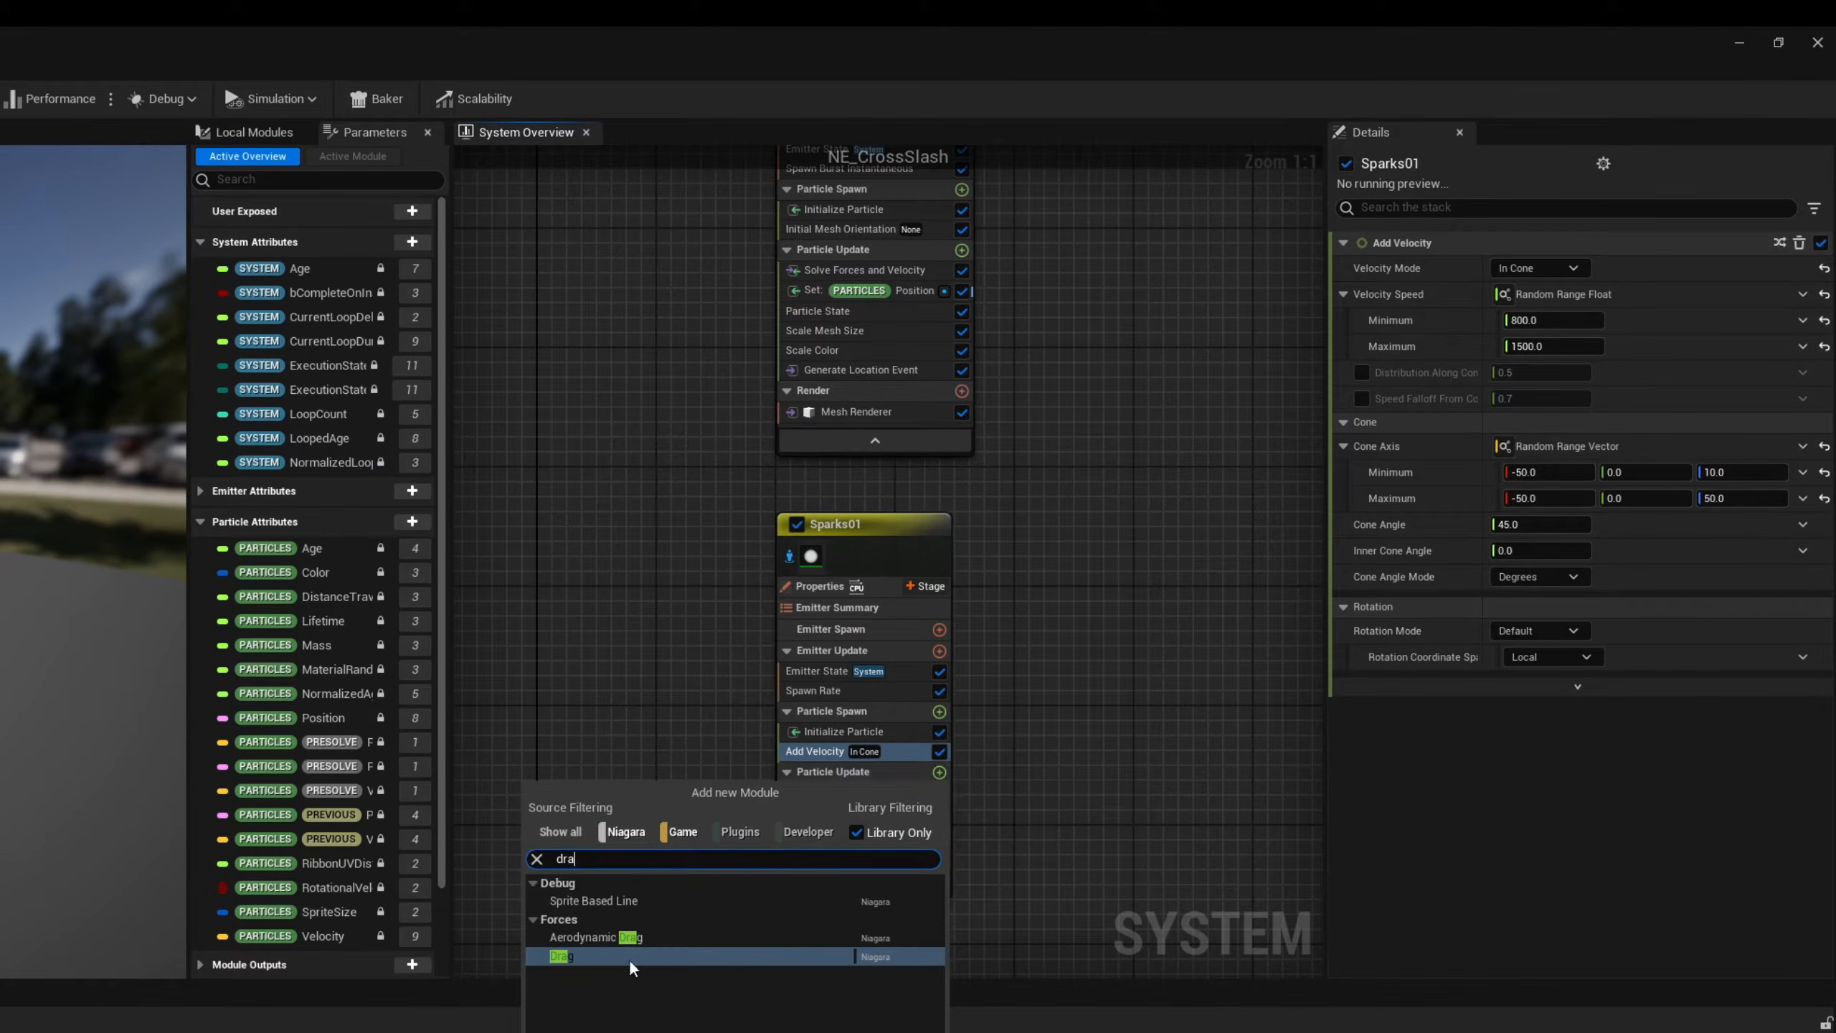
{"action": "left_click", "coordinate": [611, 958]}
{"action": "left_click", "coordinate": [1529, 269]}
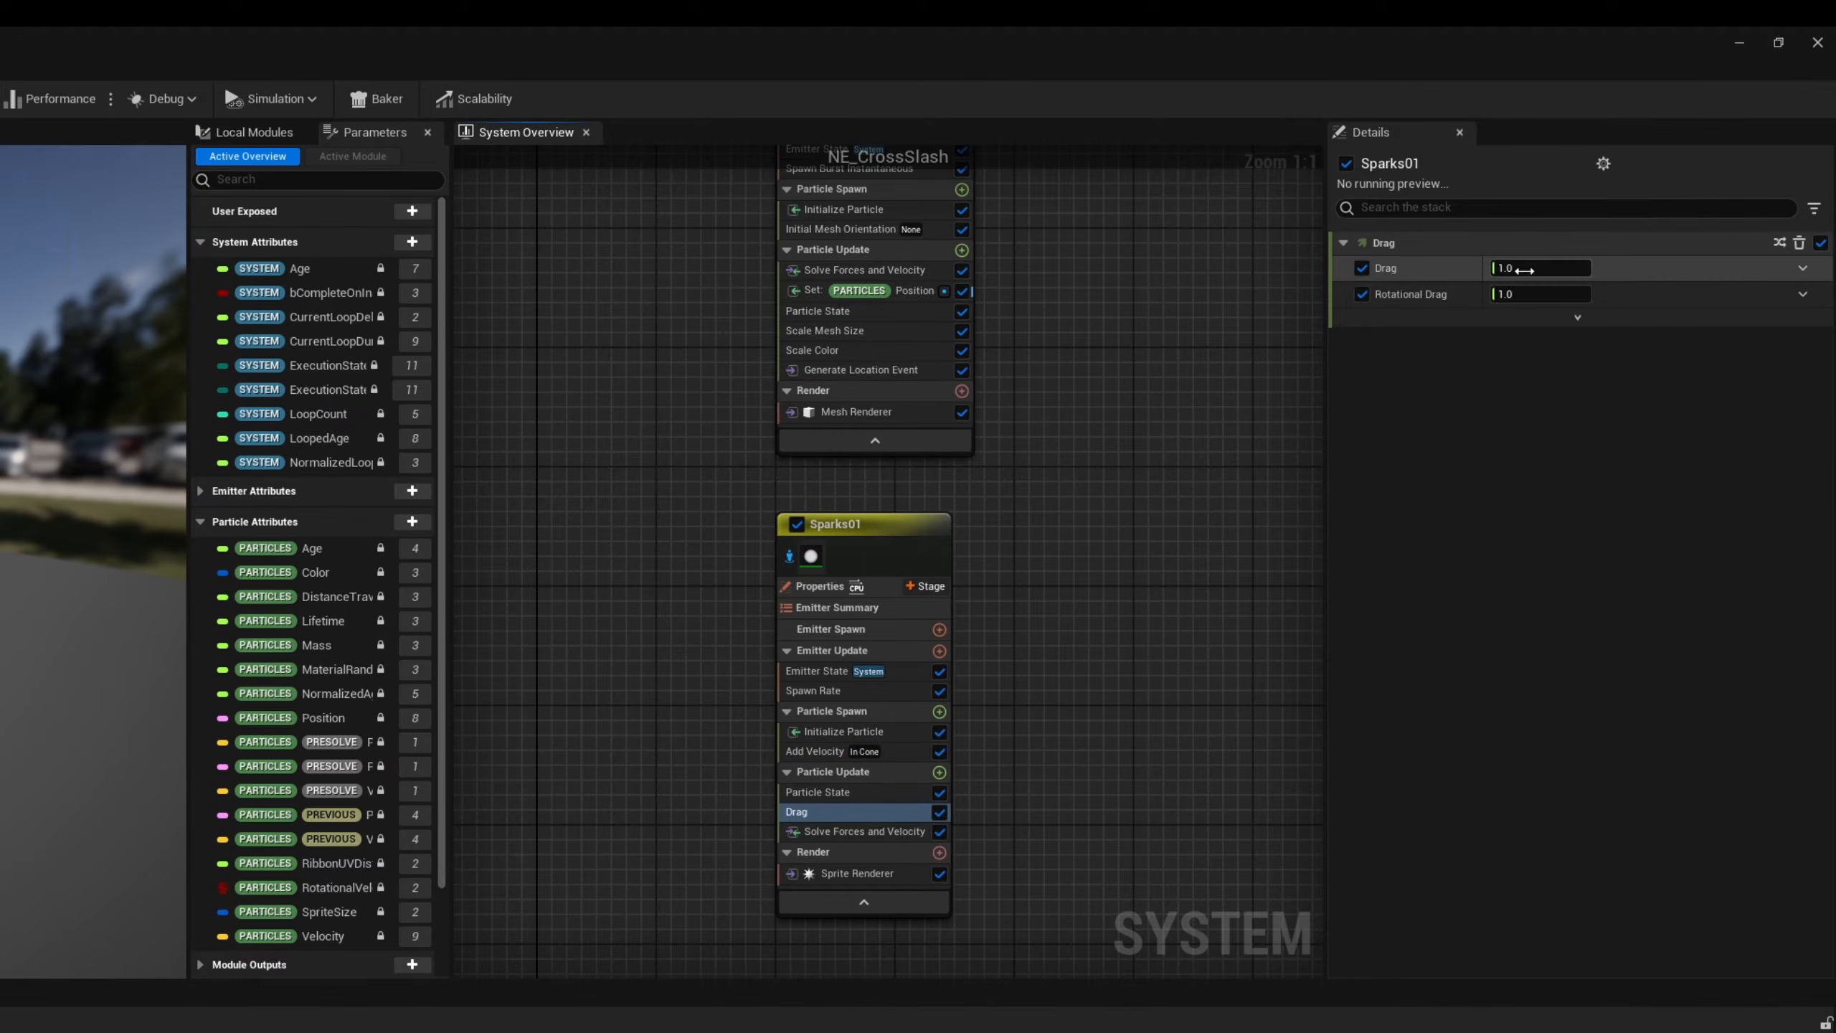
{"action": "left_click", "coordinate": [1362, 294]}
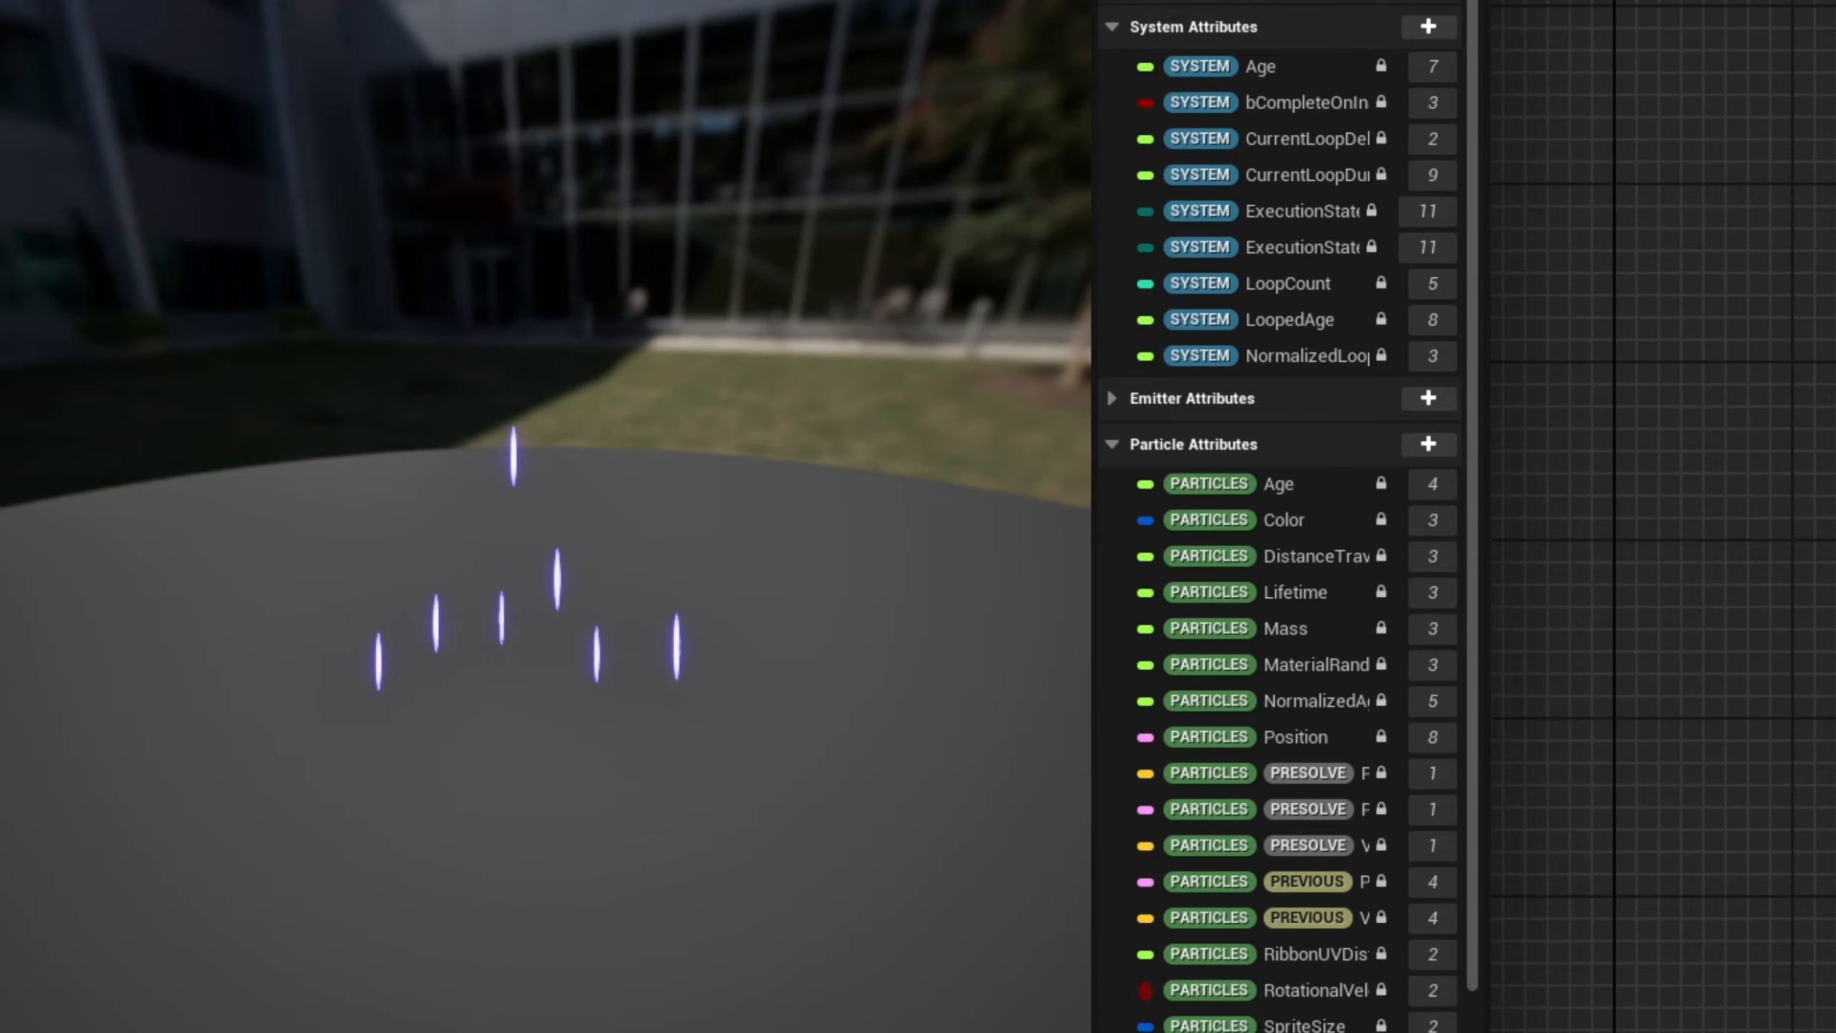
- Set the Sparks01 Sprite Renderer's alignment to Velocity Aligned and inspect the sparks in the preview
{"action": "left_click", "coordinate": [901, 875]}
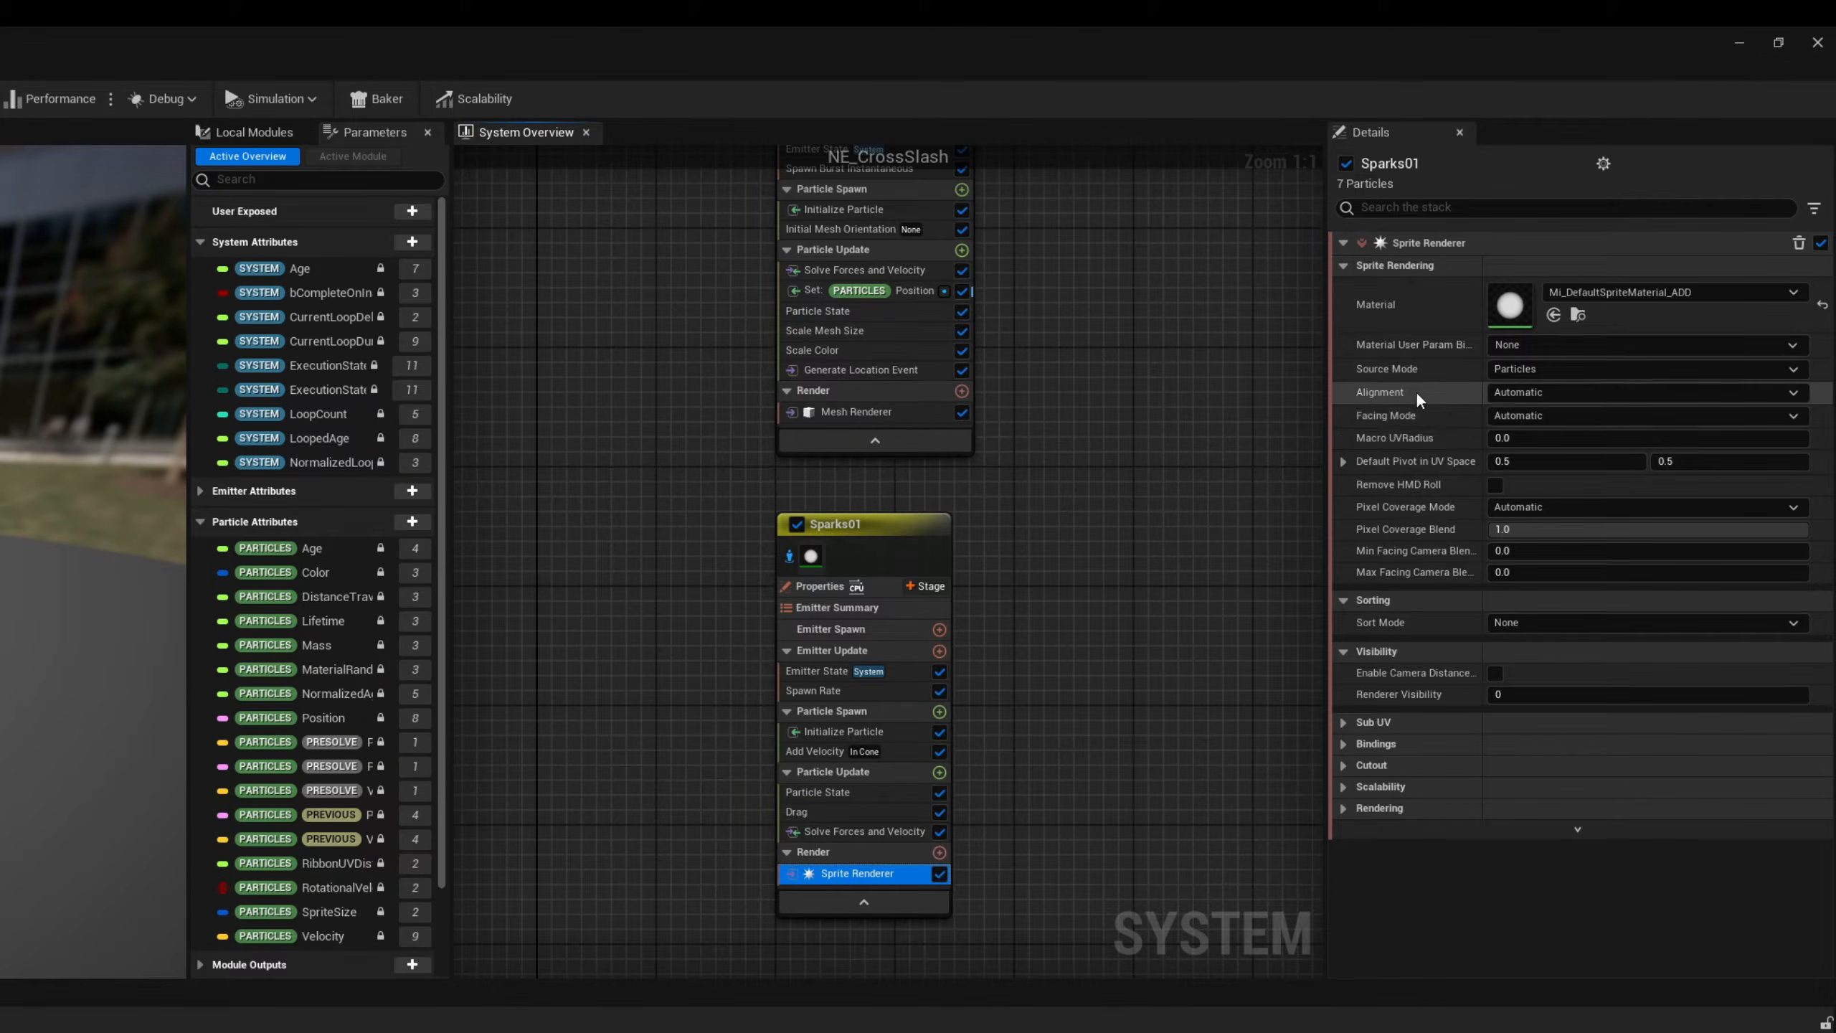
{"action": "left_click", "coordinate": [1503, 392]}
{"action": "left_click", "coordinate": [1511, 425]}
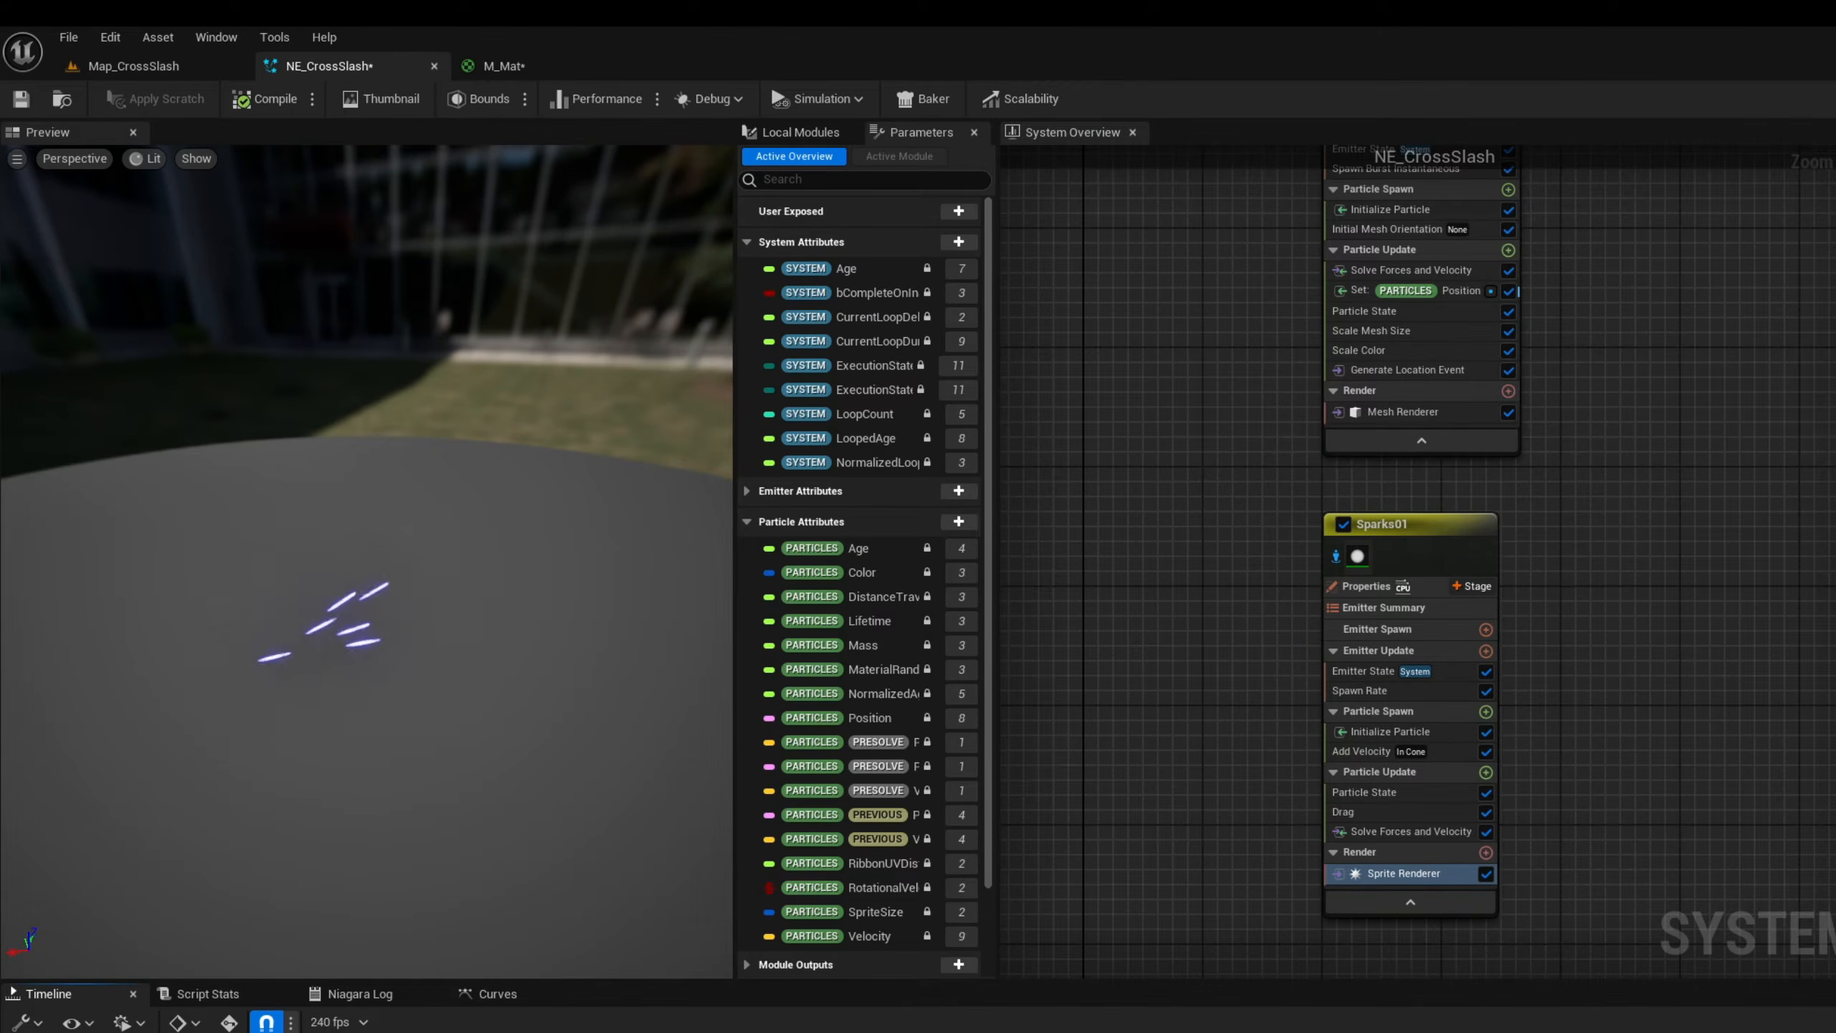
{"action": "left_click_drag", "start_coordinate": [285, 680], "coordinate": [383, 750]}
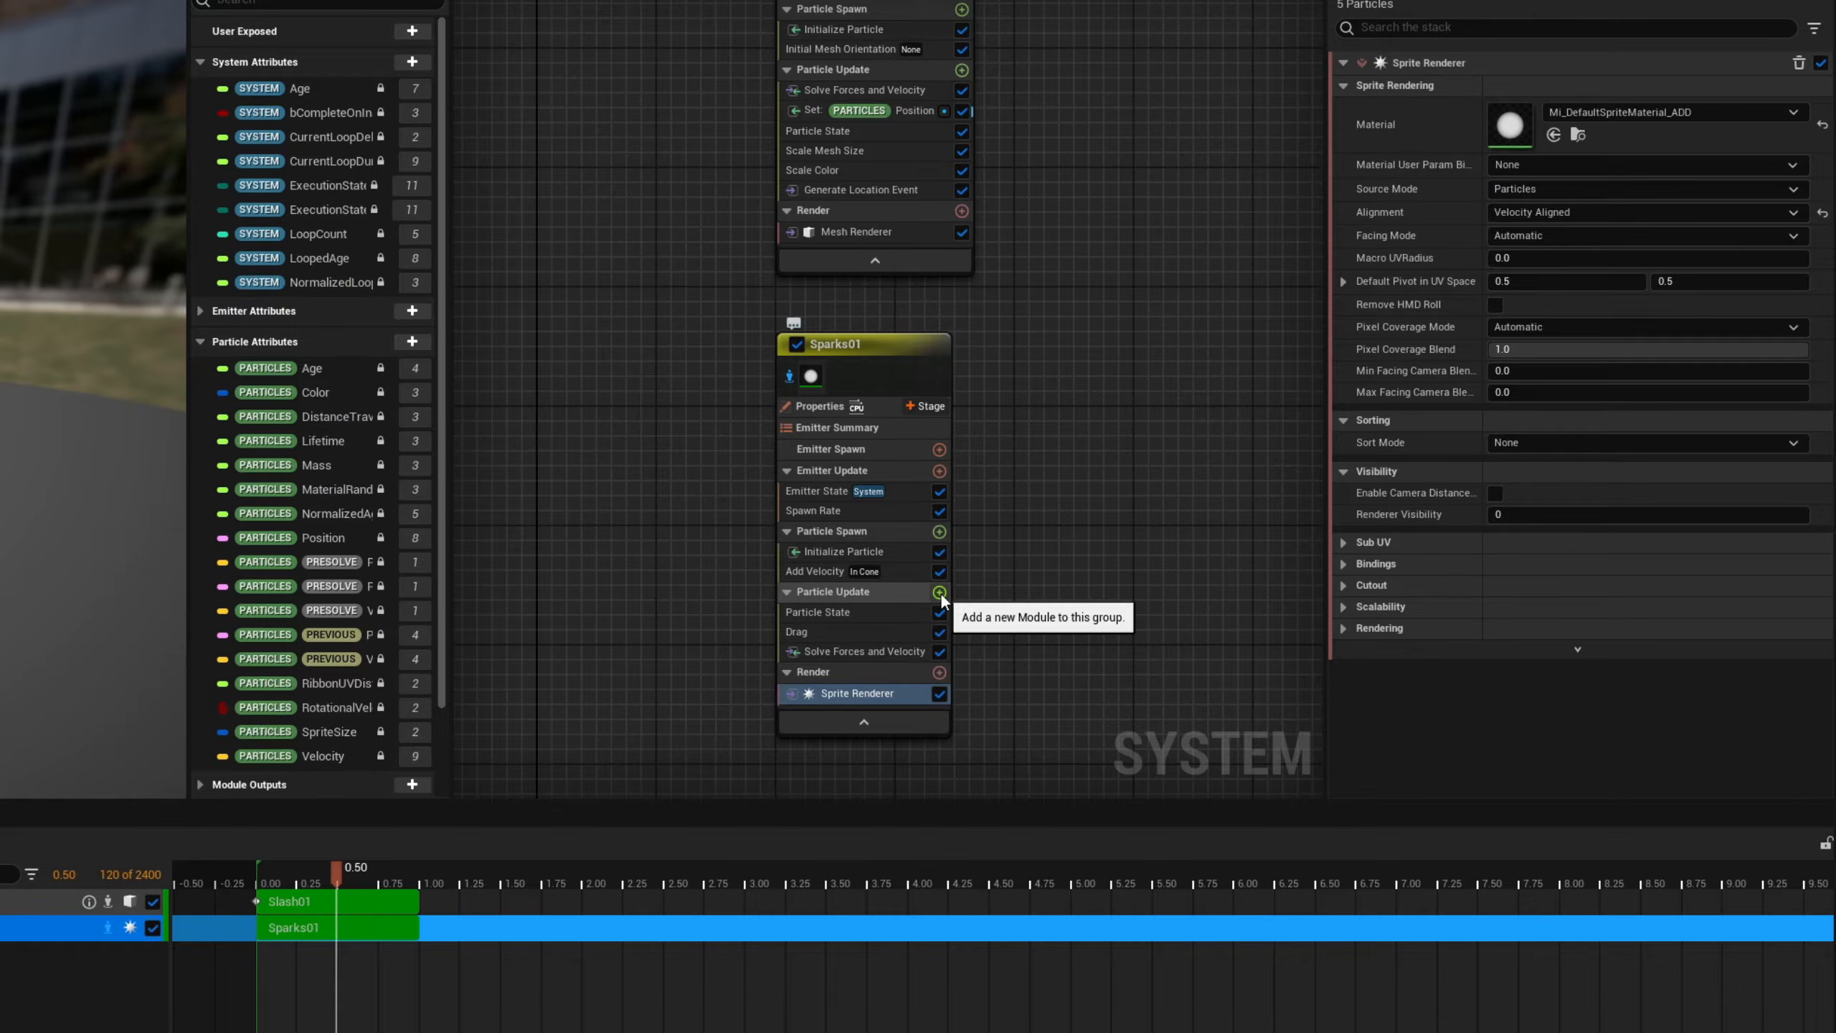
- Add a Scale Sprite Size module to Sparks01's Particle Update
{"action": "left_click", "coordinate": [940, 592]}
{"action": "type", "text": "scale"}
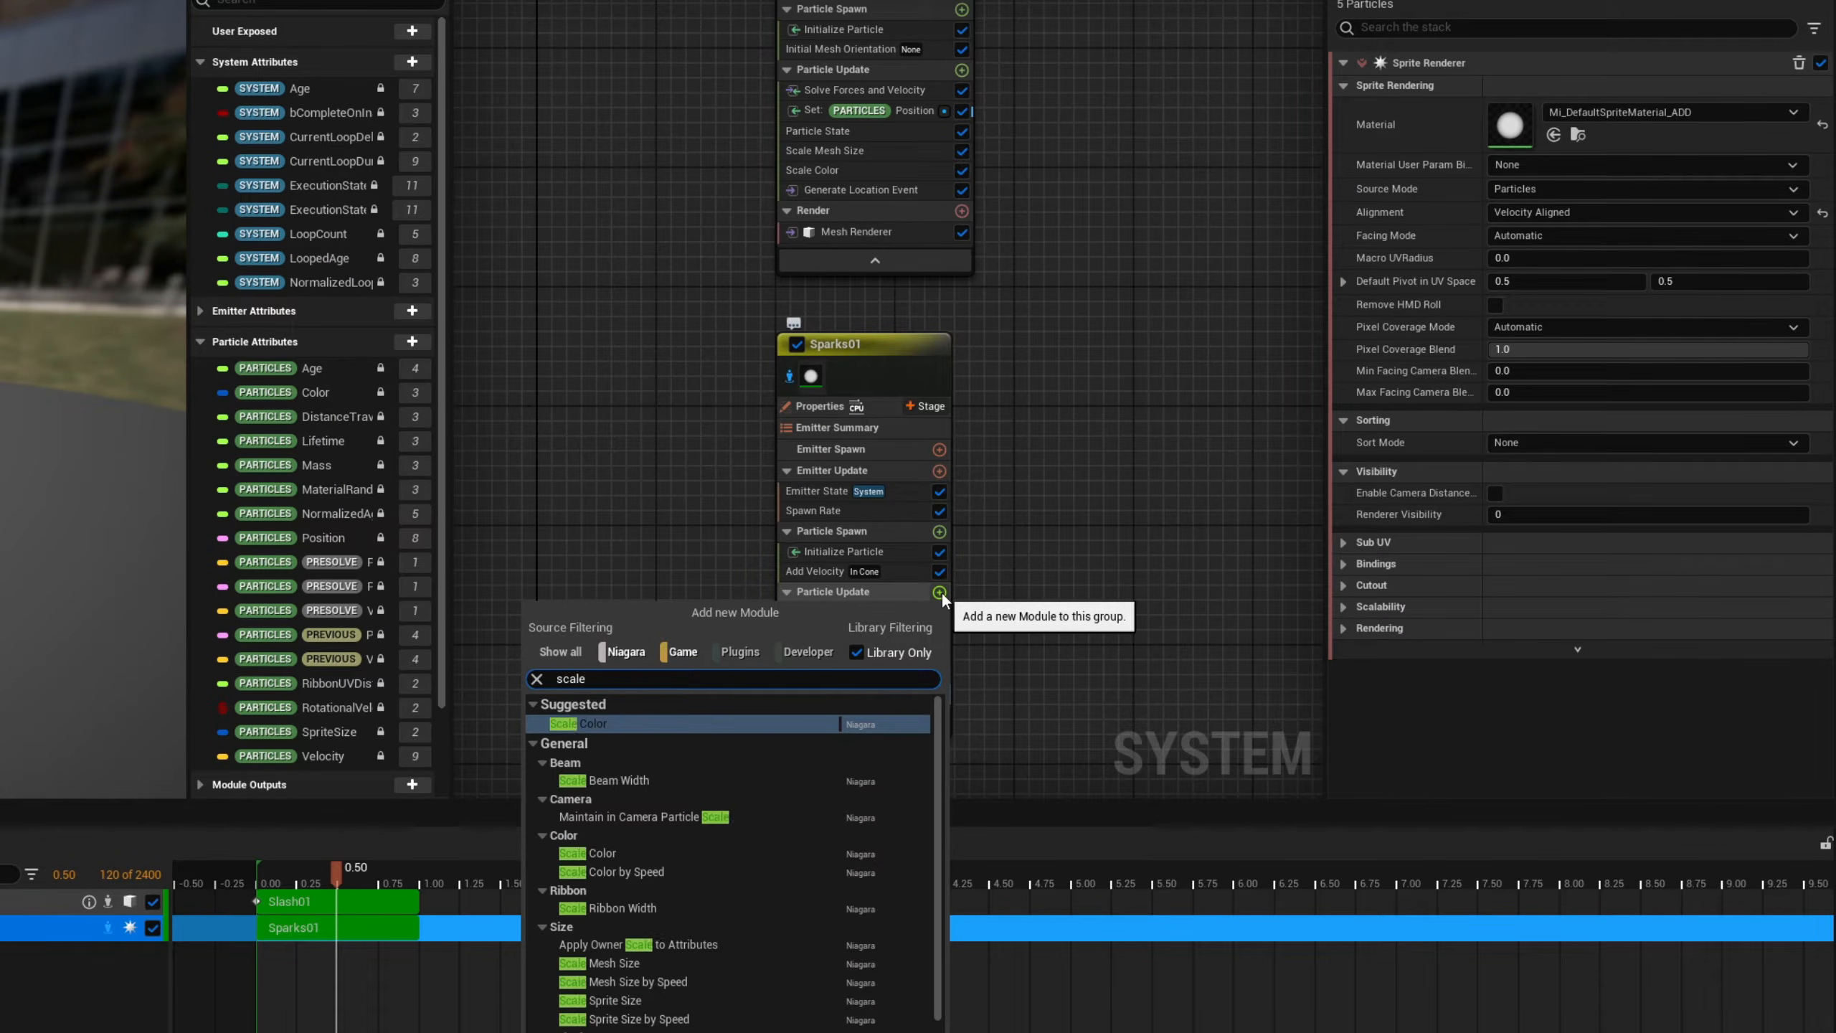
{"action": "key", "text": "Down"}
{"action": "key", "text": "Down"}
{"action": "key", "text": "Down"}
{"action": "key", "text": "Down"}
{"action": "key", "text": "Down"}
{"action": "key", "text": "Down"}
{"action": "key", "text": "Down"}
{"action": "key", "text": "Down"}
{"action": "key", "text": "Down"}
{"action": "key", "text": "Return"}
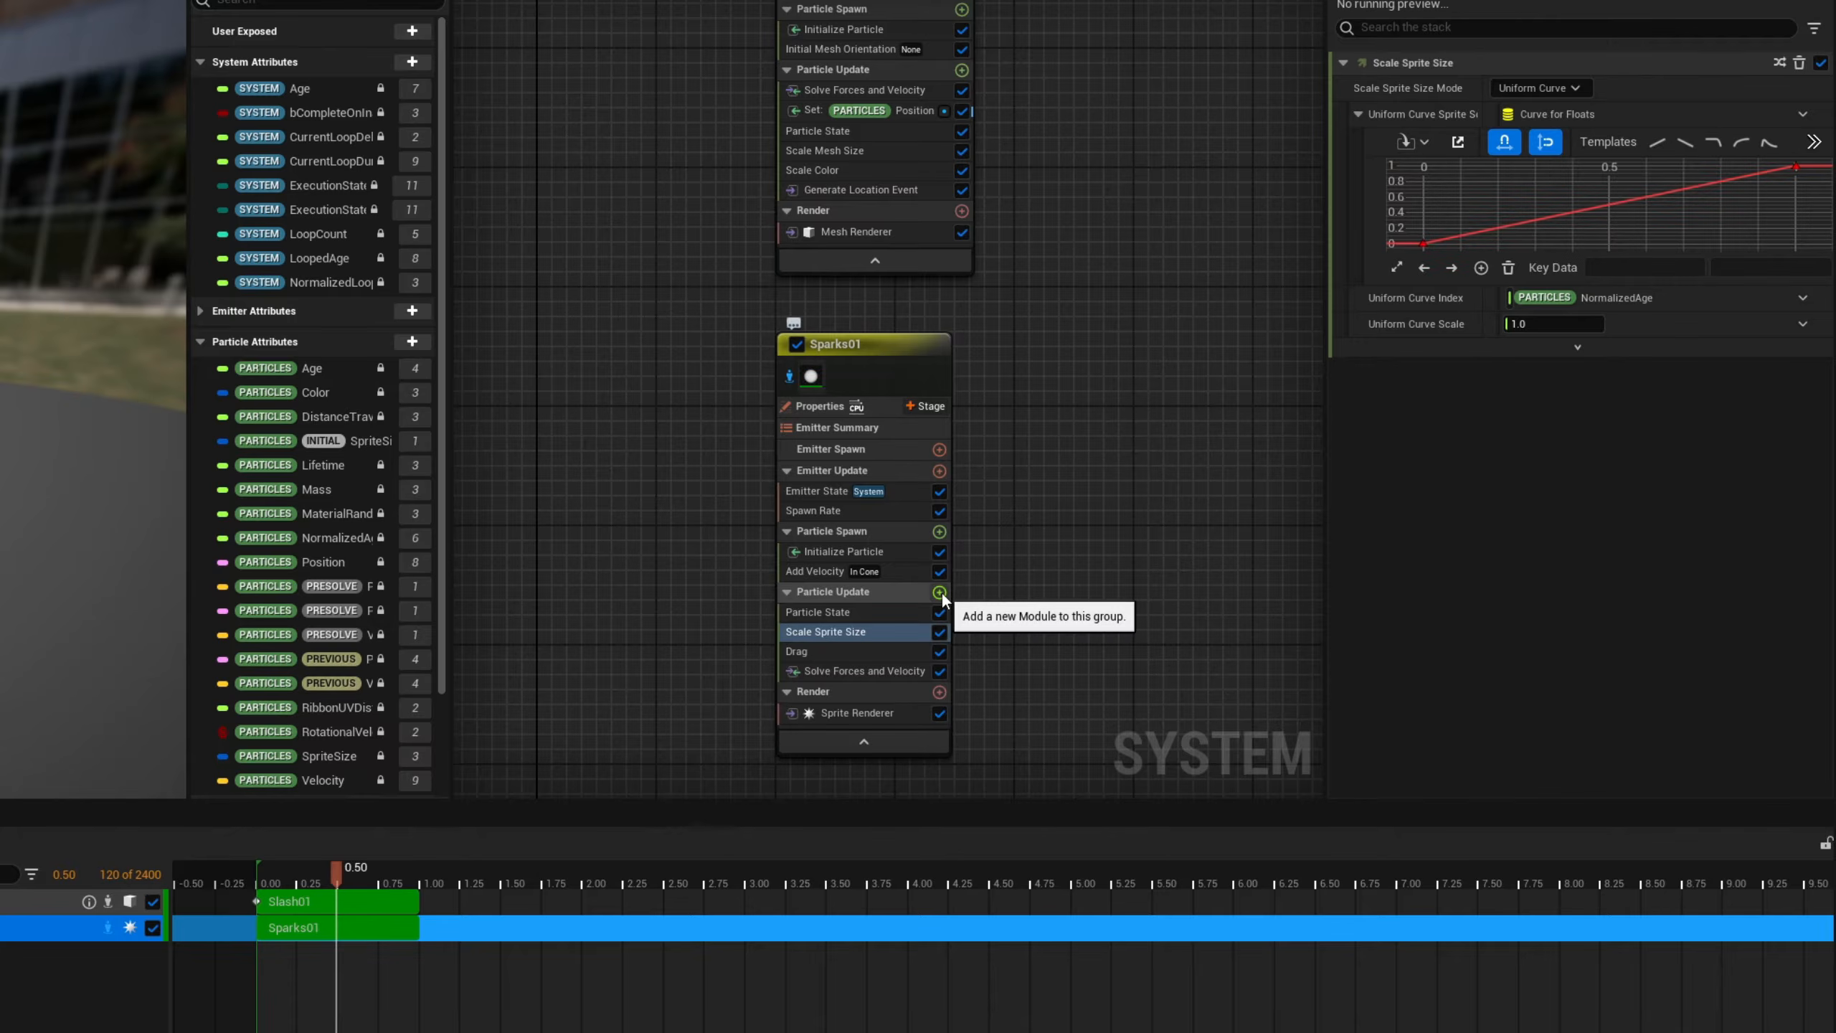
- Apply the Linear Ramp Down template to the sprite size curve and move its first key to time 0.4
{"action": "left_click", "coordinate": [1681, 141]}
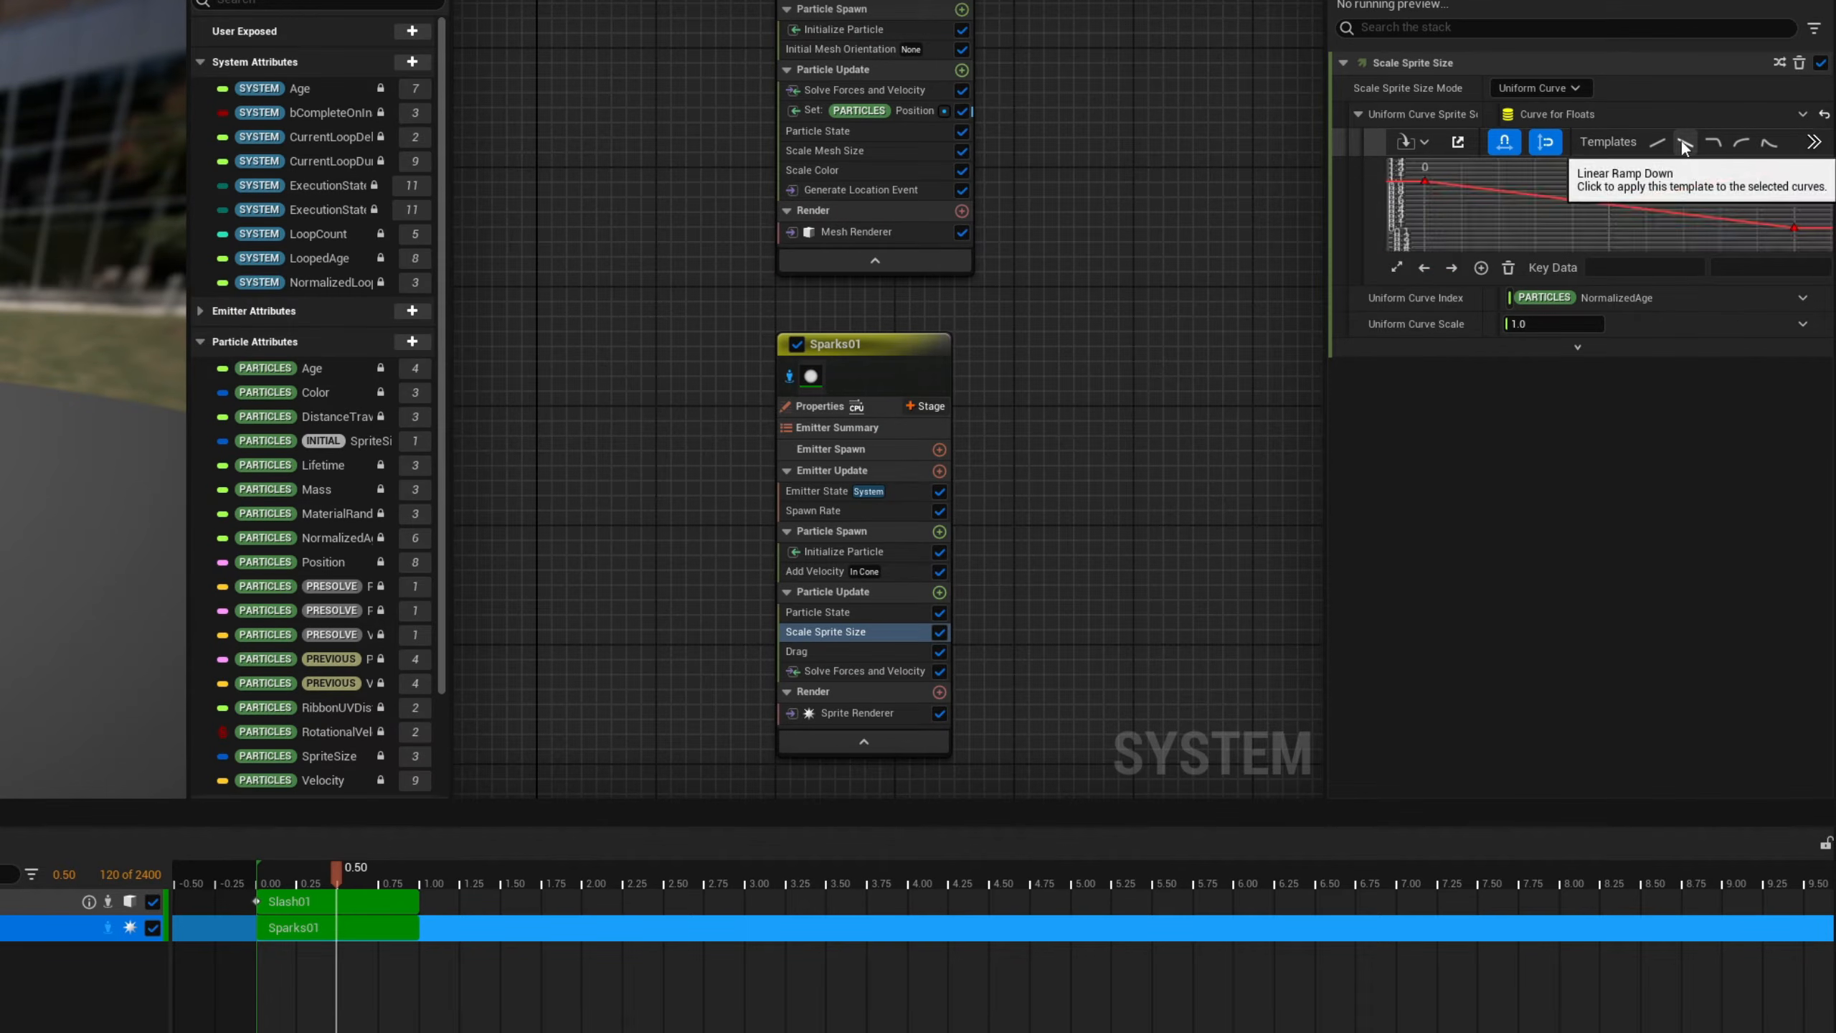
{"action": "left_click", "coordinate": [1425, 180]}
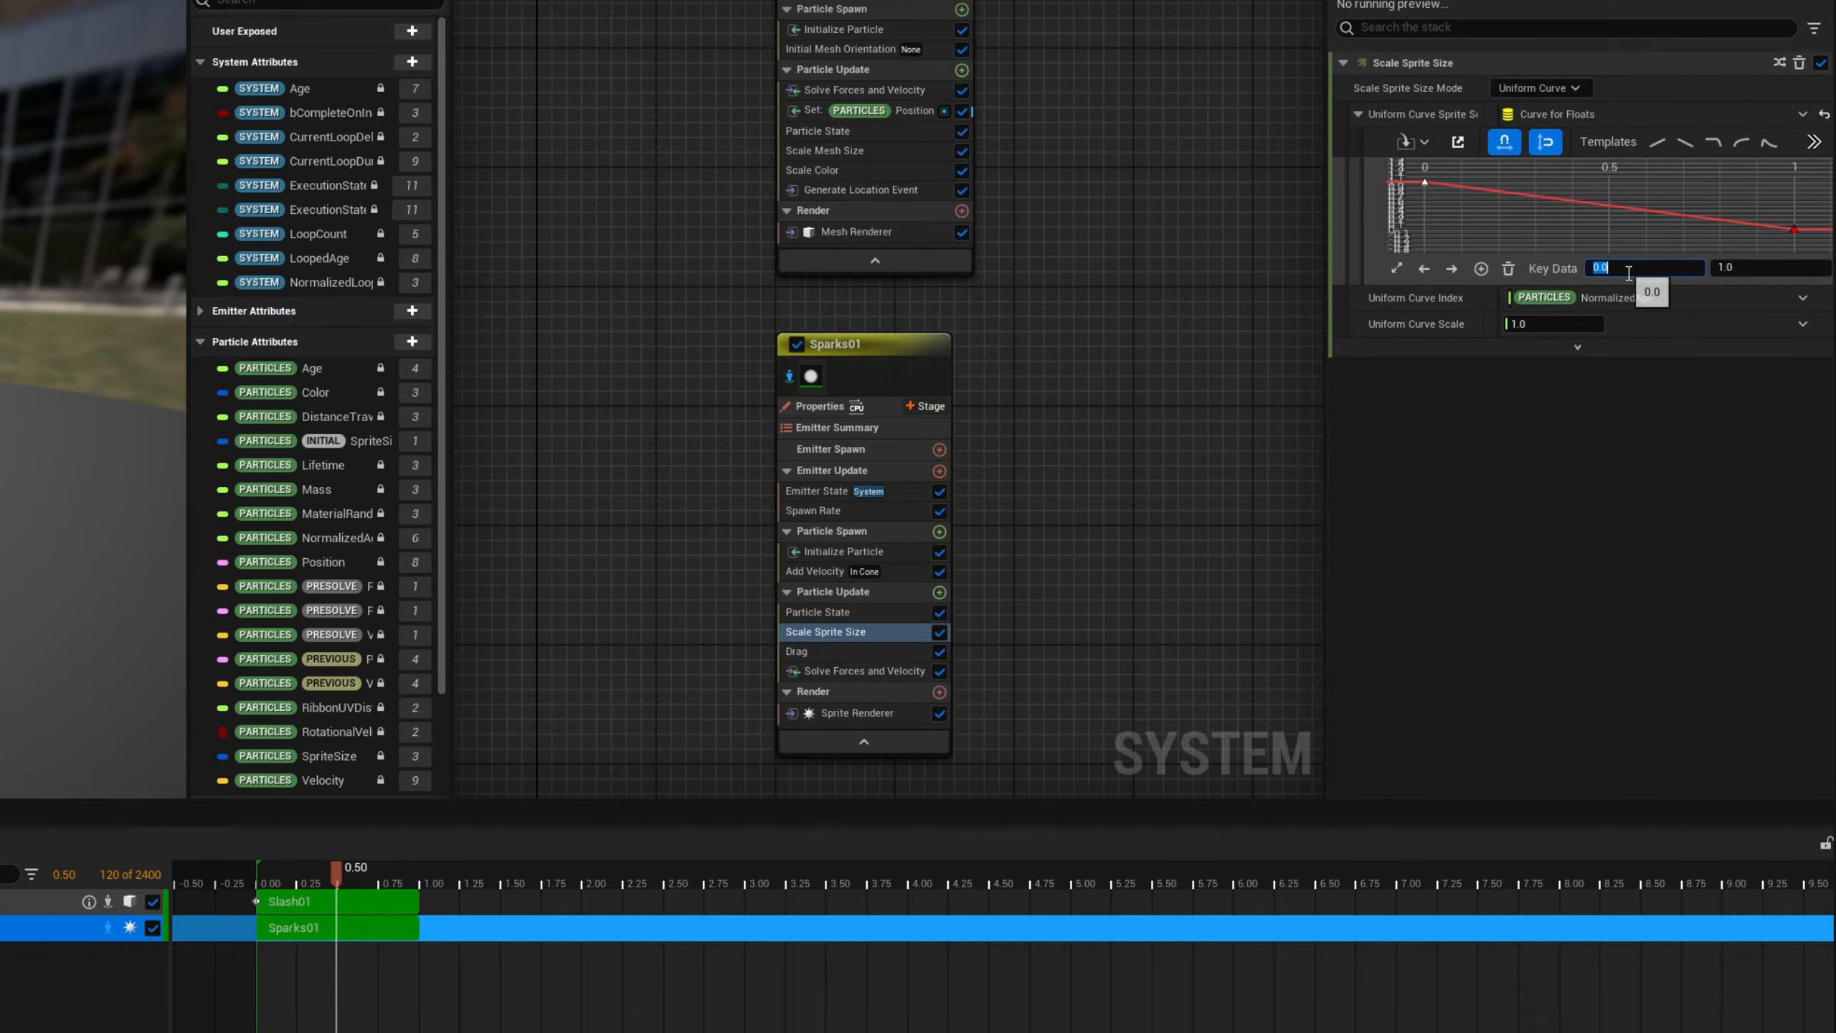
{"action": "left_click", "coordinate": [1628, 273]}
{"action": "type", "text": ".4"}
{"action": "key", "text": "Return"}
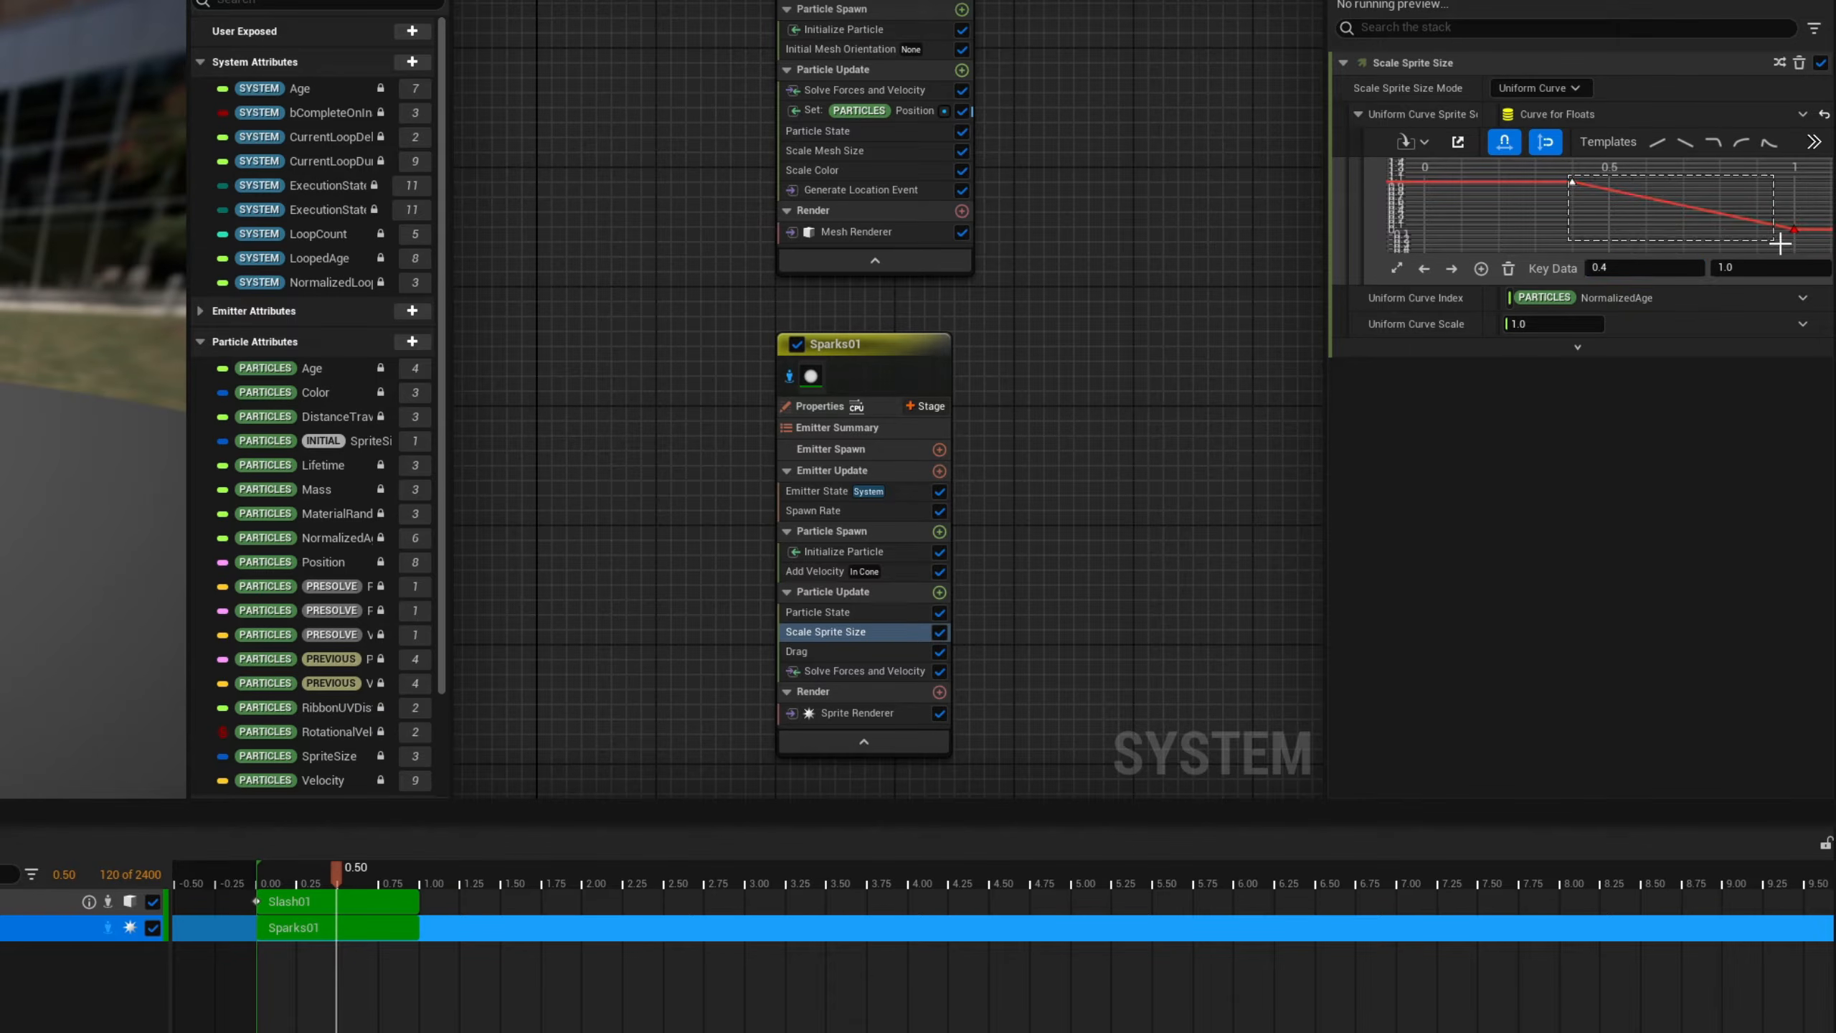
- Give both sprite size curve keys smooth interpolation and adjust the last key's tangent for a steeper ending
{"action": "left_click_drag", "start_coordinate": [1779, 244], "coordinate": [1797, 240]}
{"action": "right_click", "coordinate": [1797, 240]}
{"action": "left_click", "coordinate": [1706, 439]}
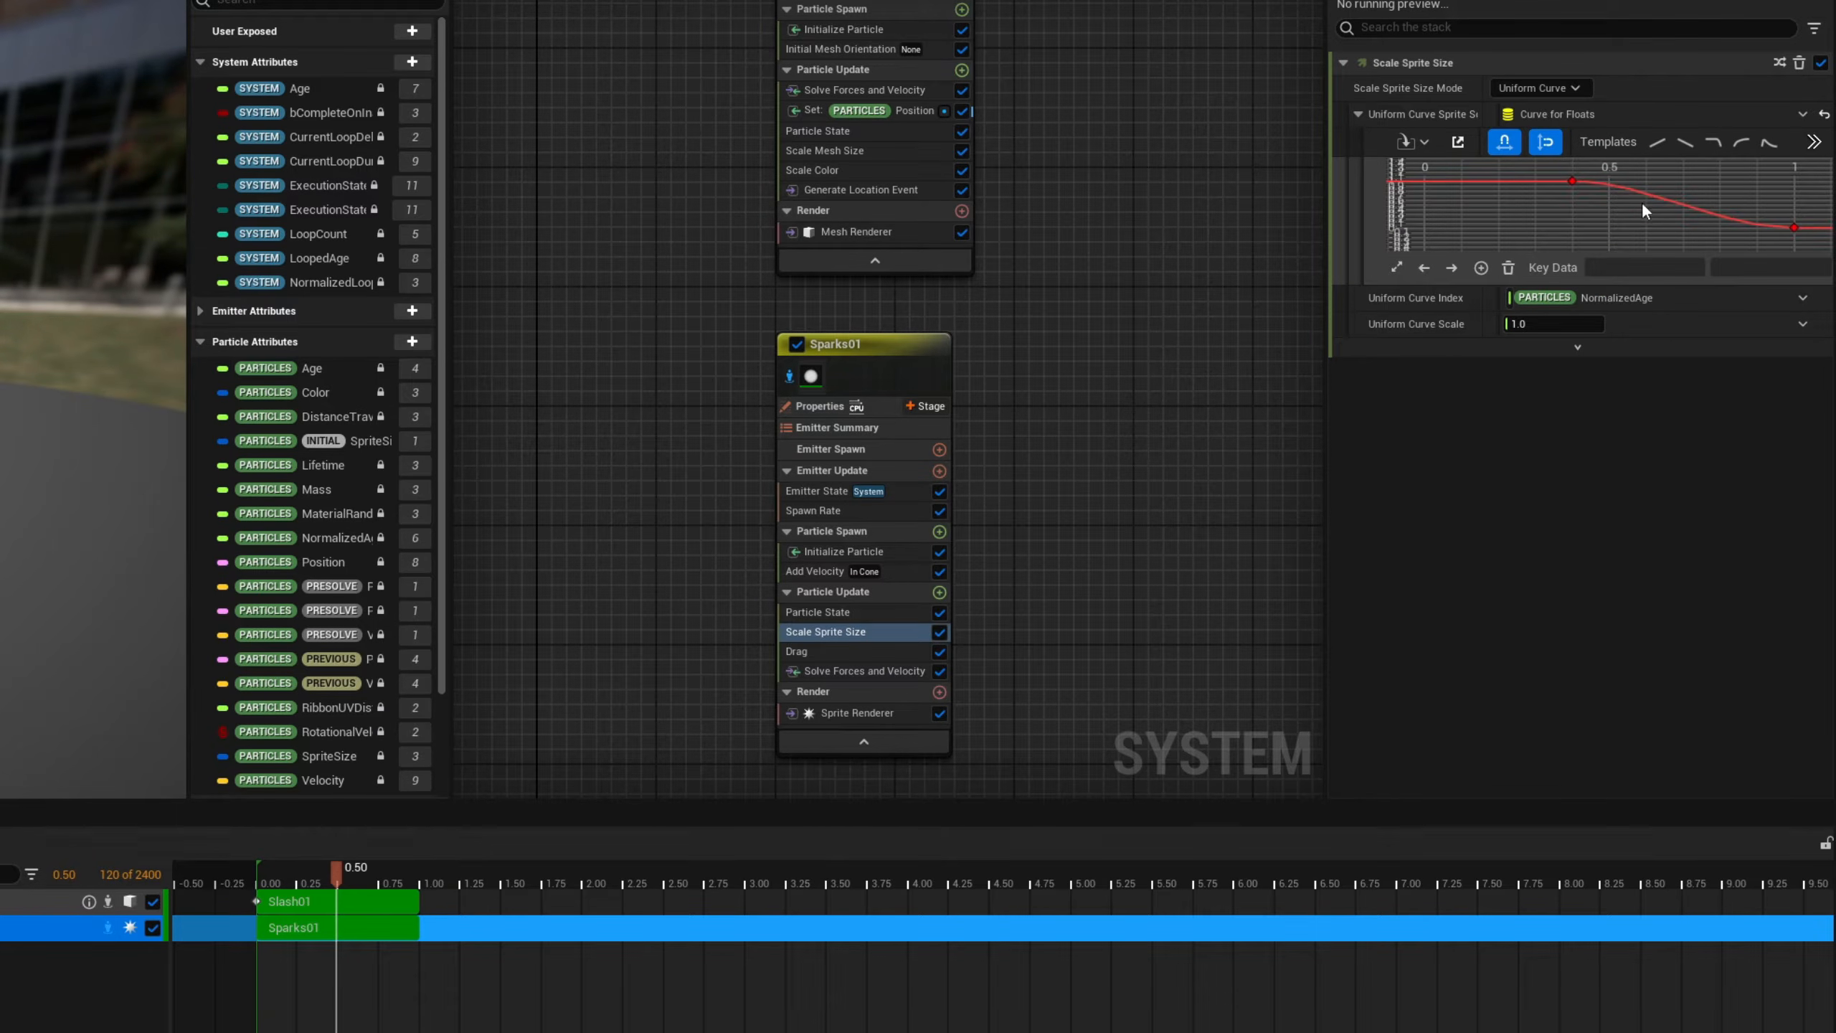
{"action": "left_click", "coordinate": [1796, 229]}
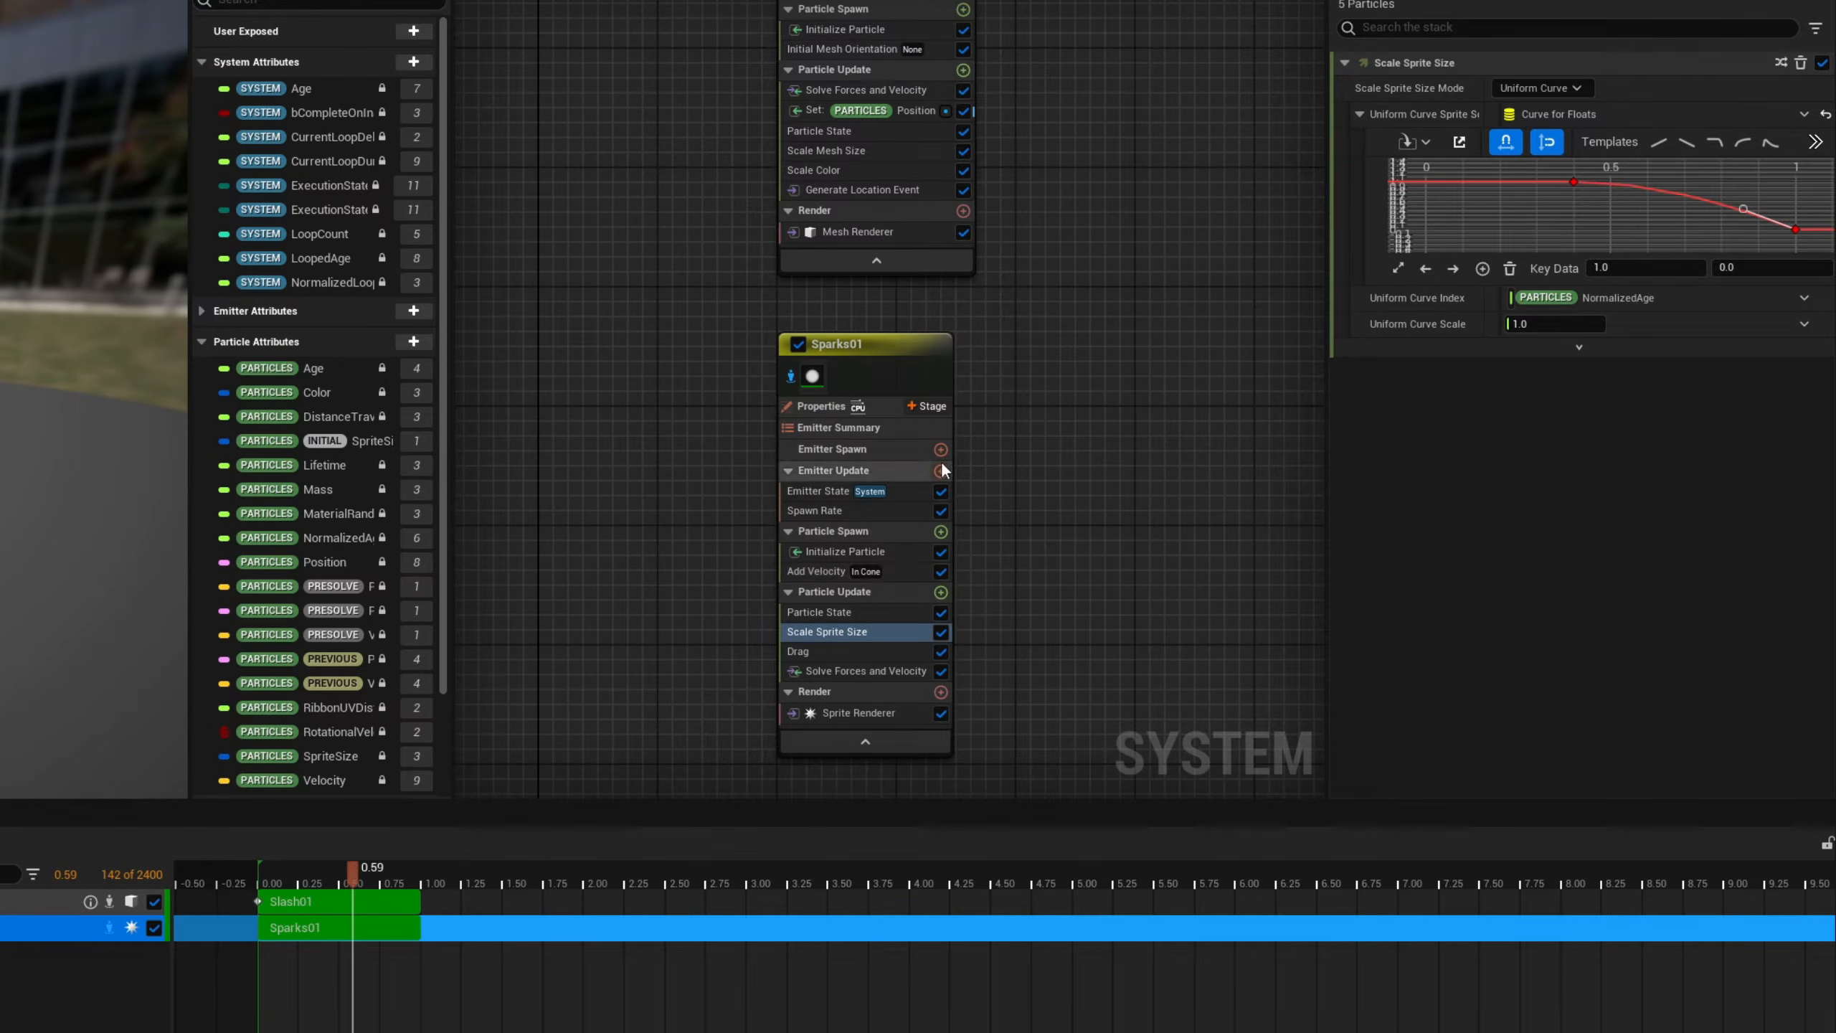
- Add an Event Handler stage to Sparks01 and give it a Receive Location Event module
{"action": "left_click", "coordinate": [927, 406]}
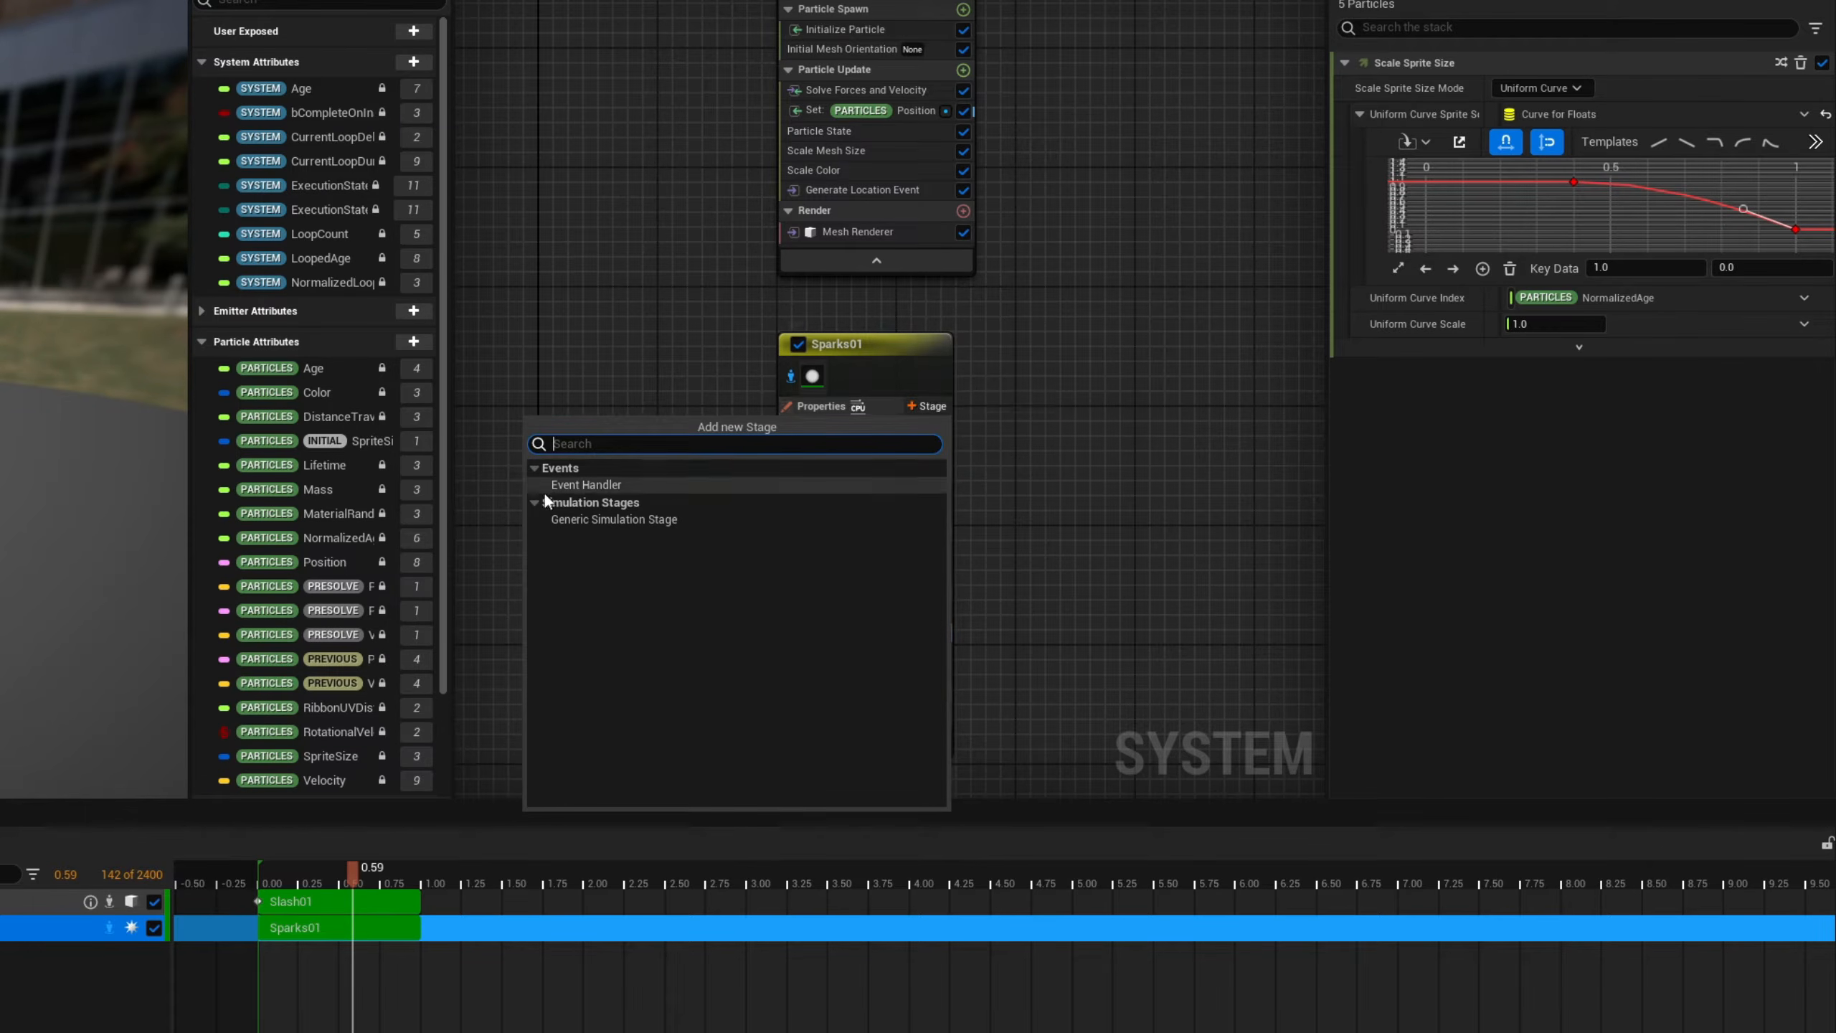
{"action": "left_click", "coordinate": [577, 484]}
{"action": "right_click_drag", "start_coordinate": [654, 561], "coordinate": [633, 492]}
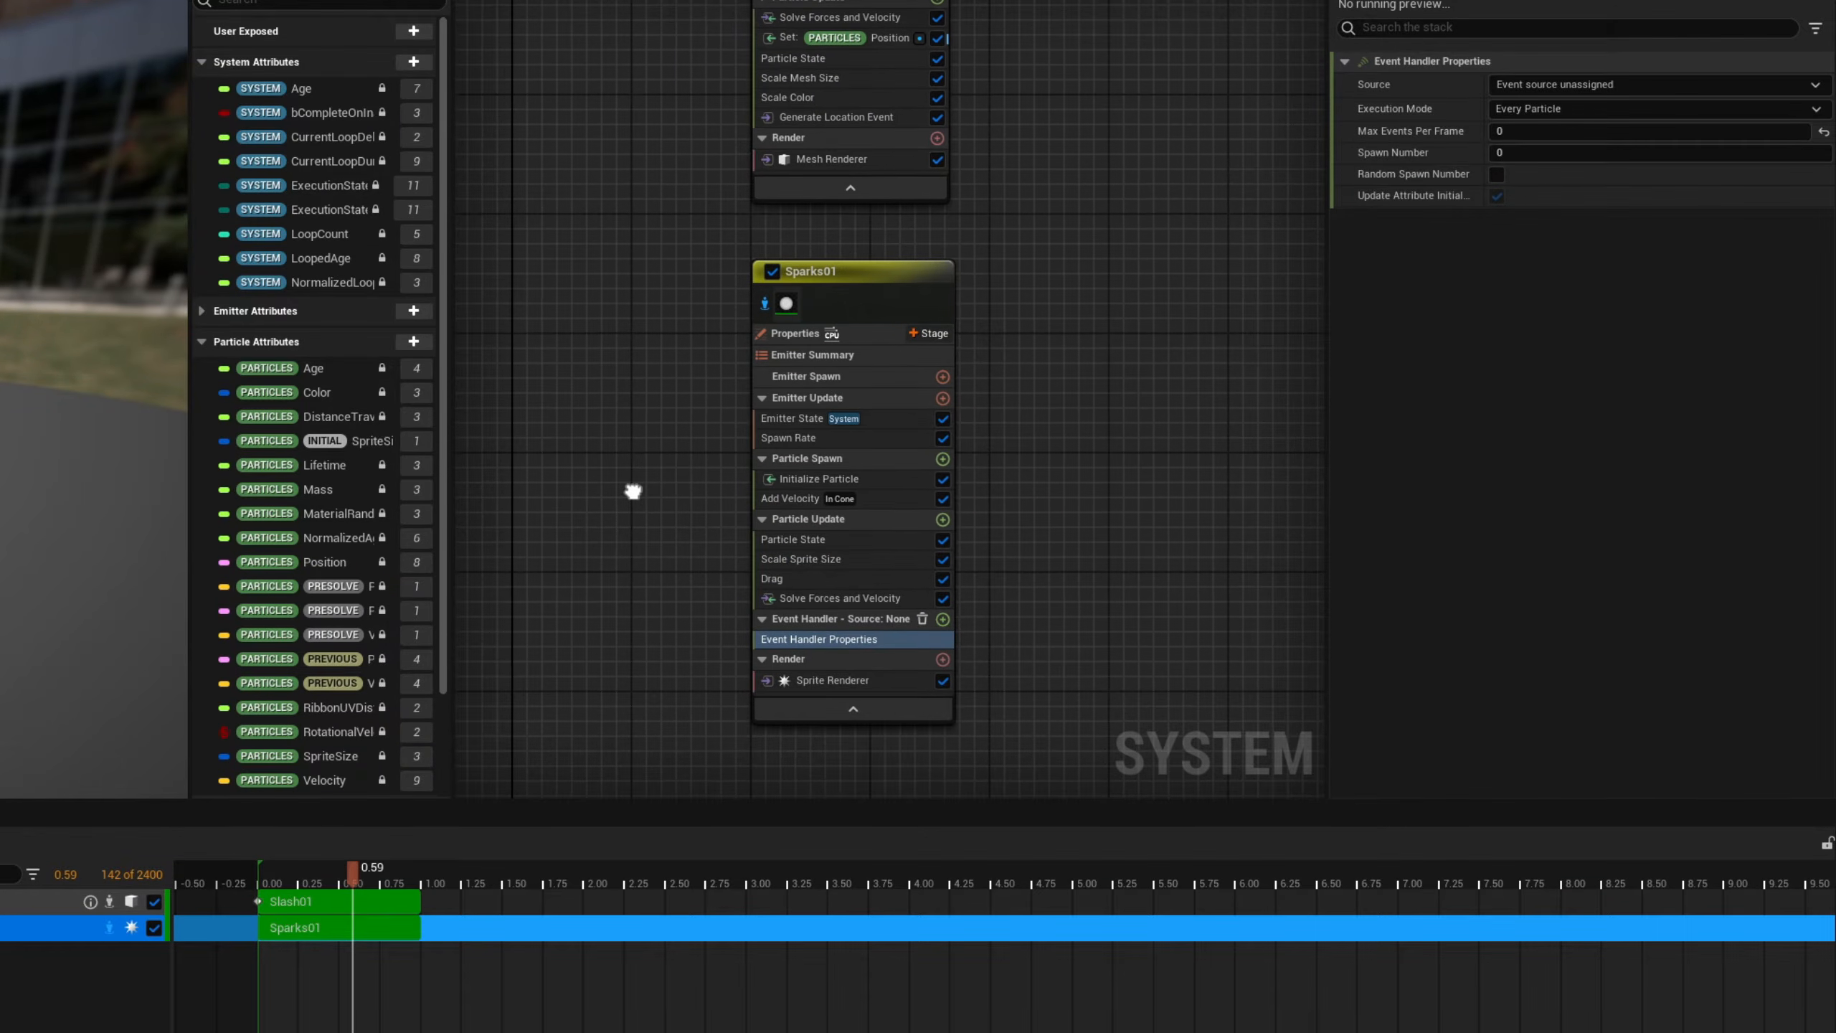
{"action": "left_click", "coordinate": [943, 619]}
{"action": "type", "text": "rece"}
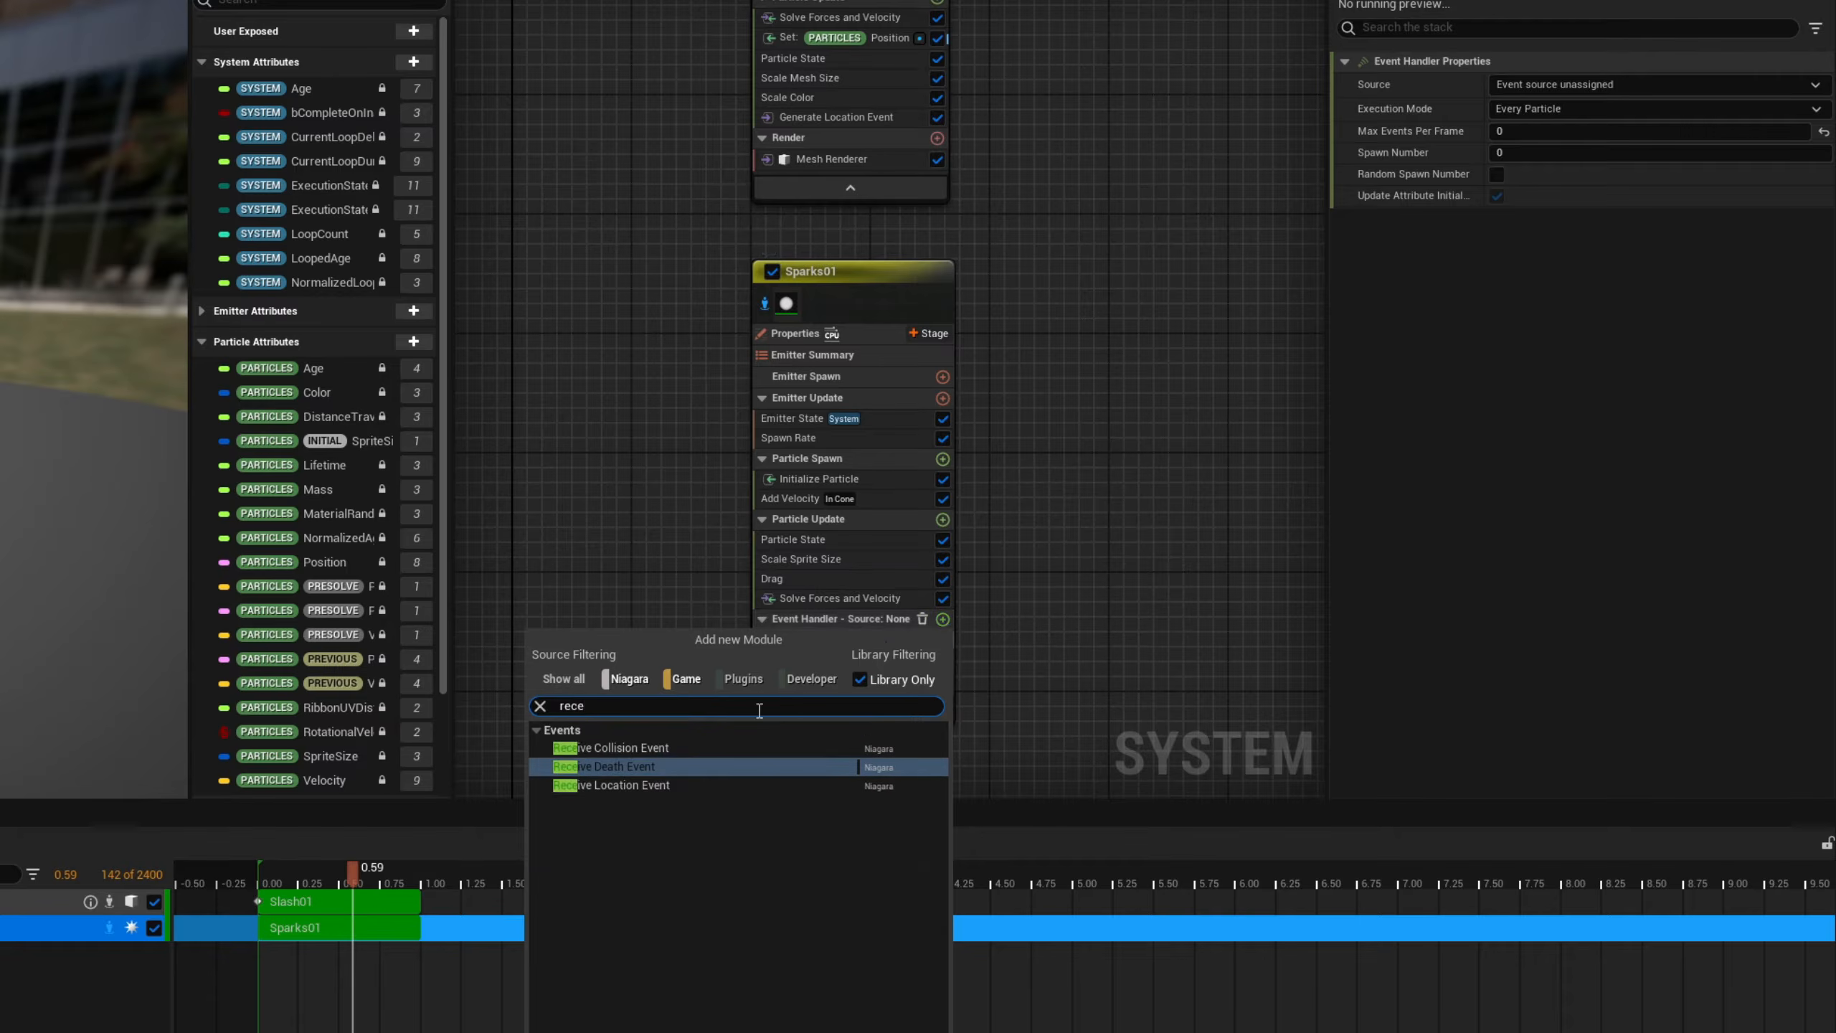
{"action": "left_click", "coordinate": [646, 783]}
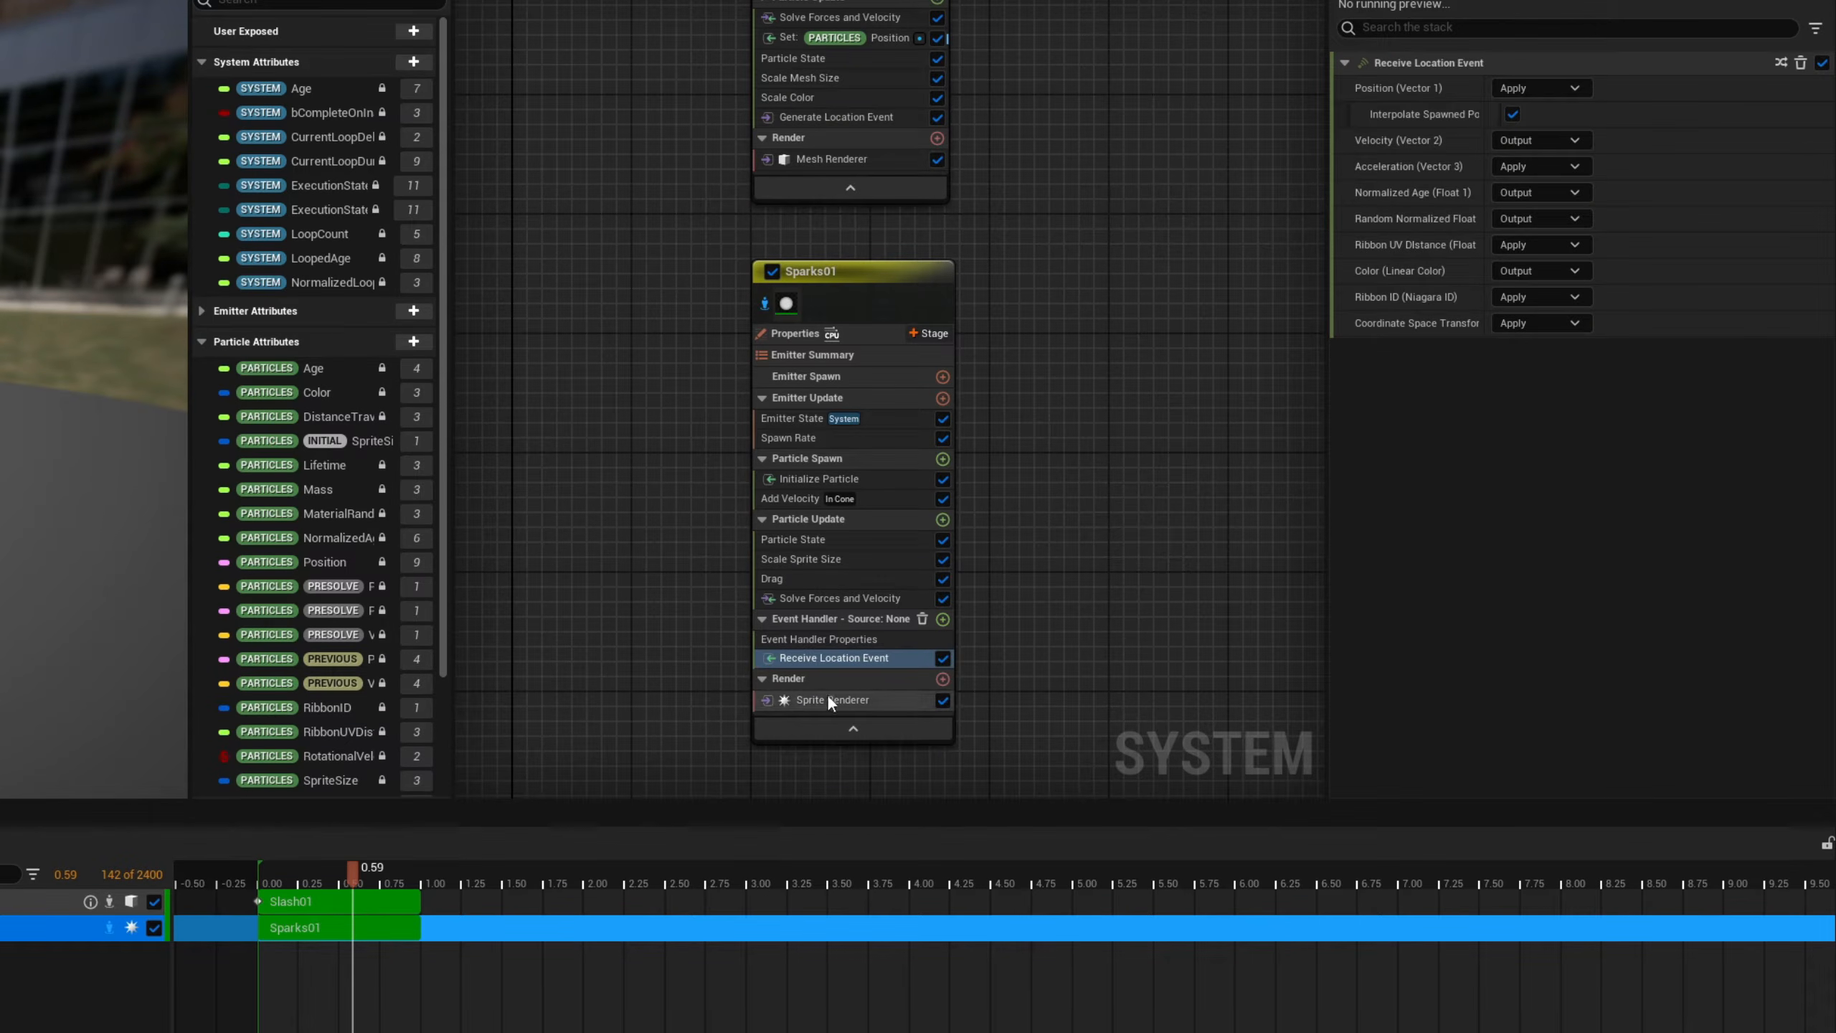
- Set the event handler to Slash01's Location Event, Spawned Particles and Spawn Number 3, and disable Sparks01's Spawn Rate
{"action": "left_click", "coordinate": [872, 638]}
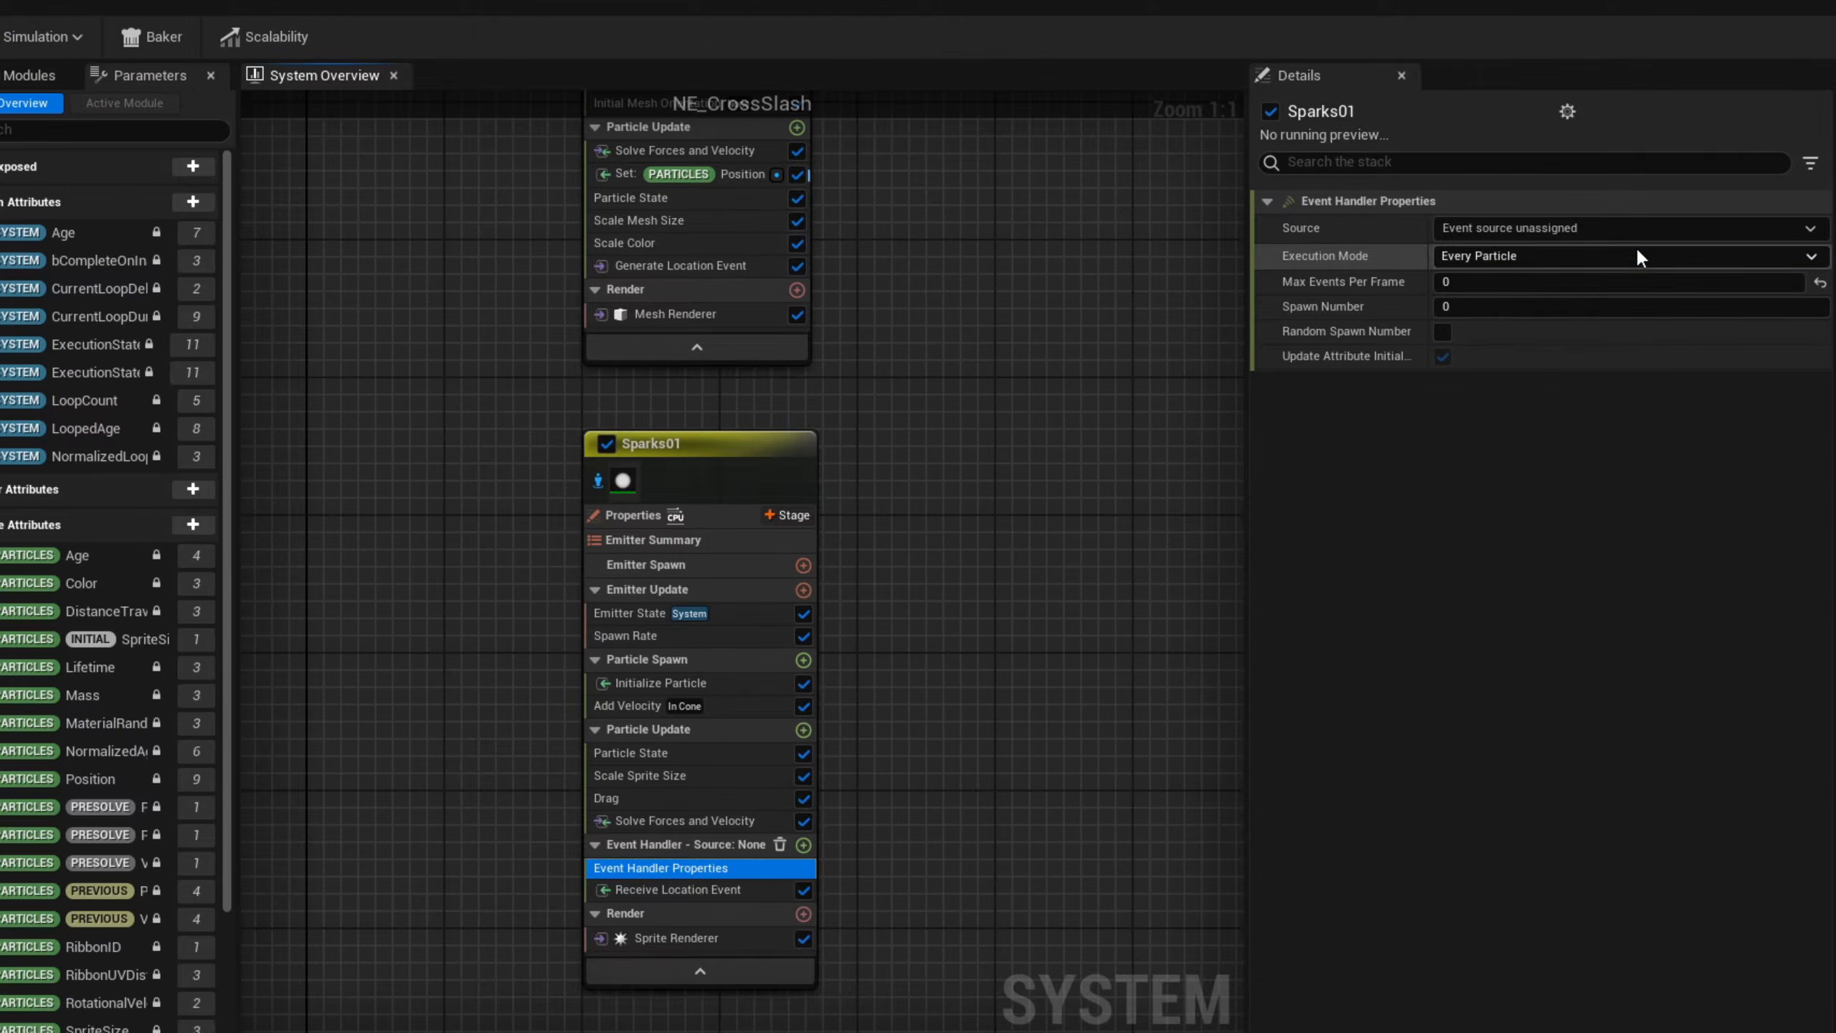
{"action": "left_click", "coordinate": [1663, 102]}
{"action": "left_click", "coordinate": [1580, 297]}
{"action": "left_click", "coordinate": [1577, 307]}
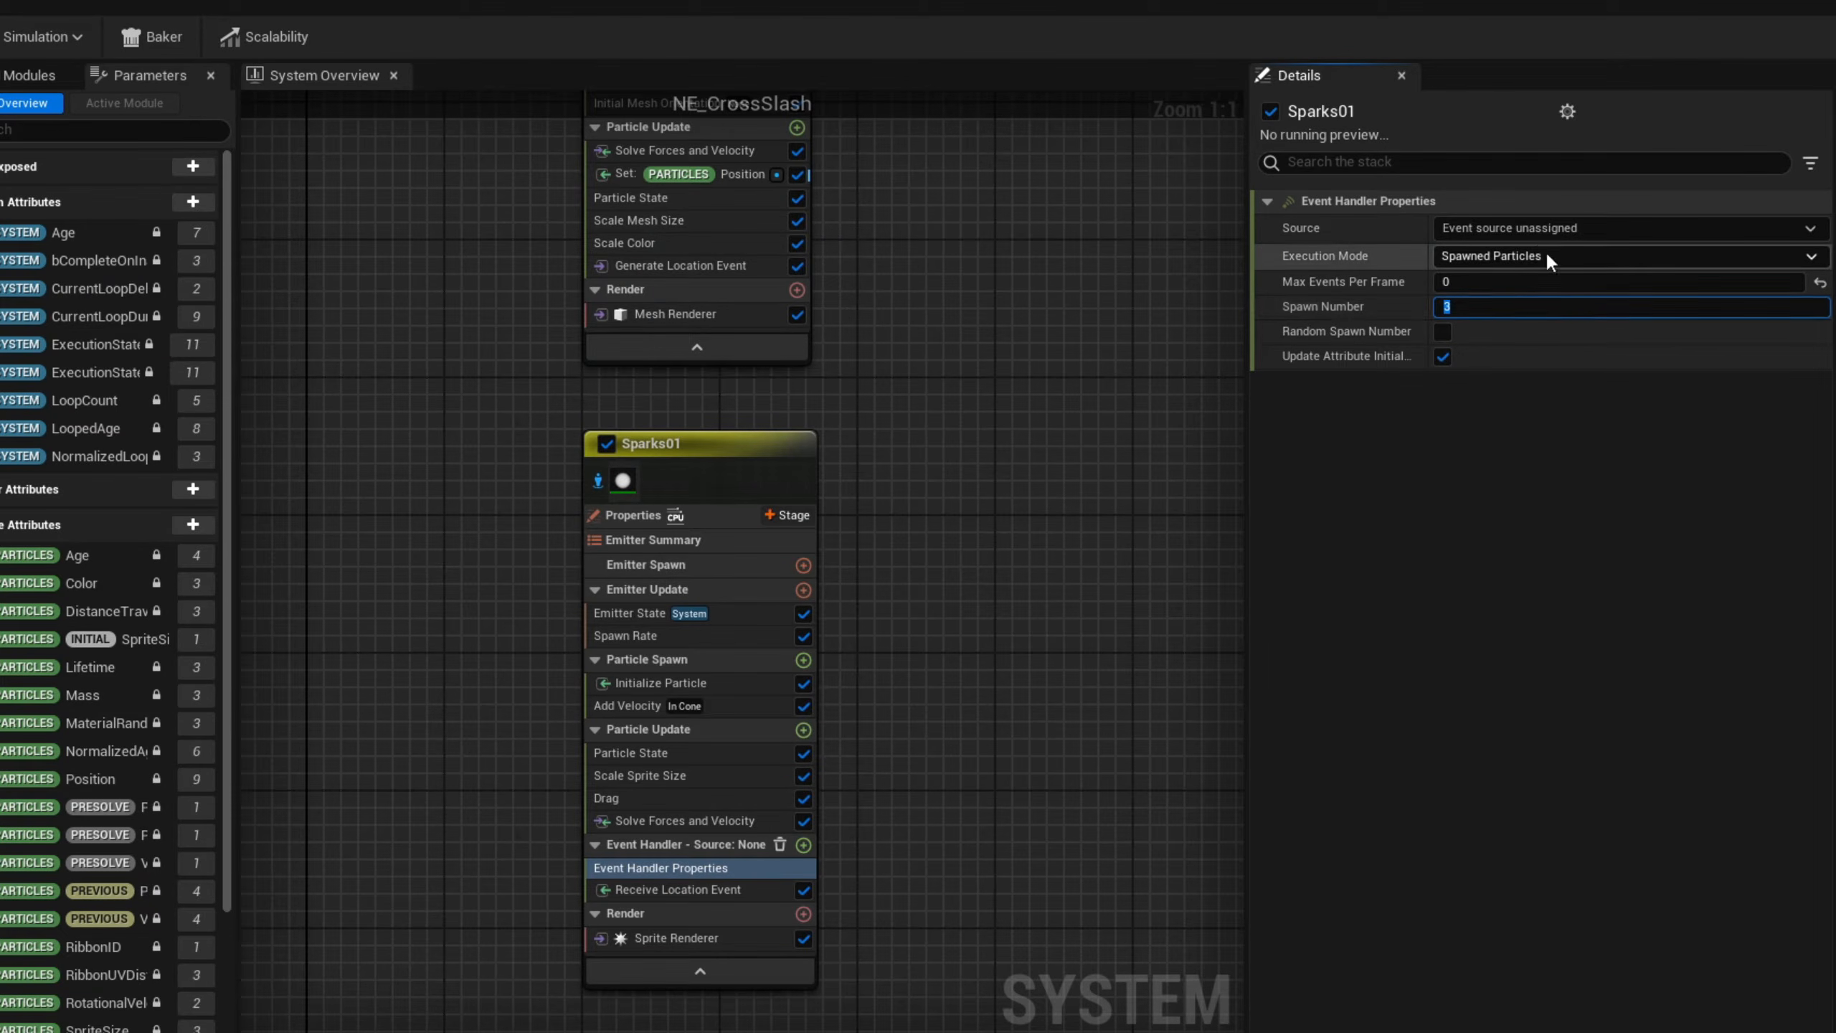
{"action": "left_click", "coordinate": [1535, 228]}
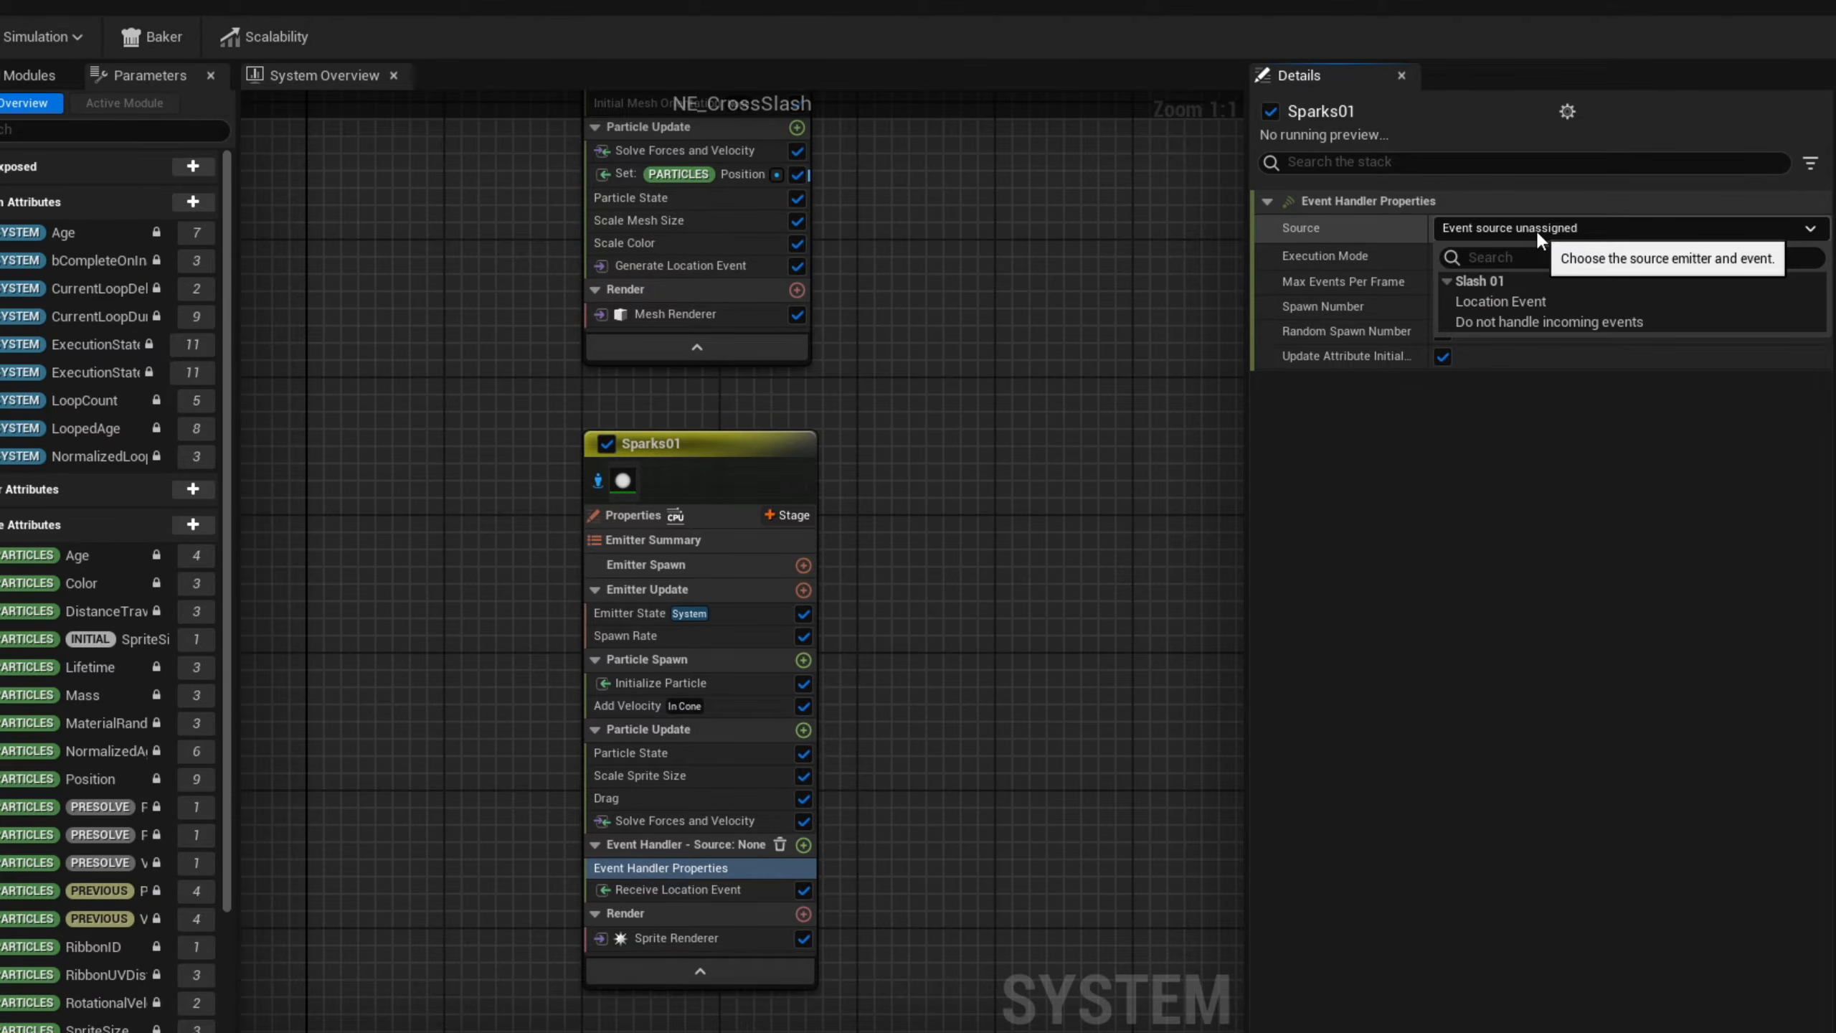
{"action": "left_click", "coordinate": [1517, 302]}
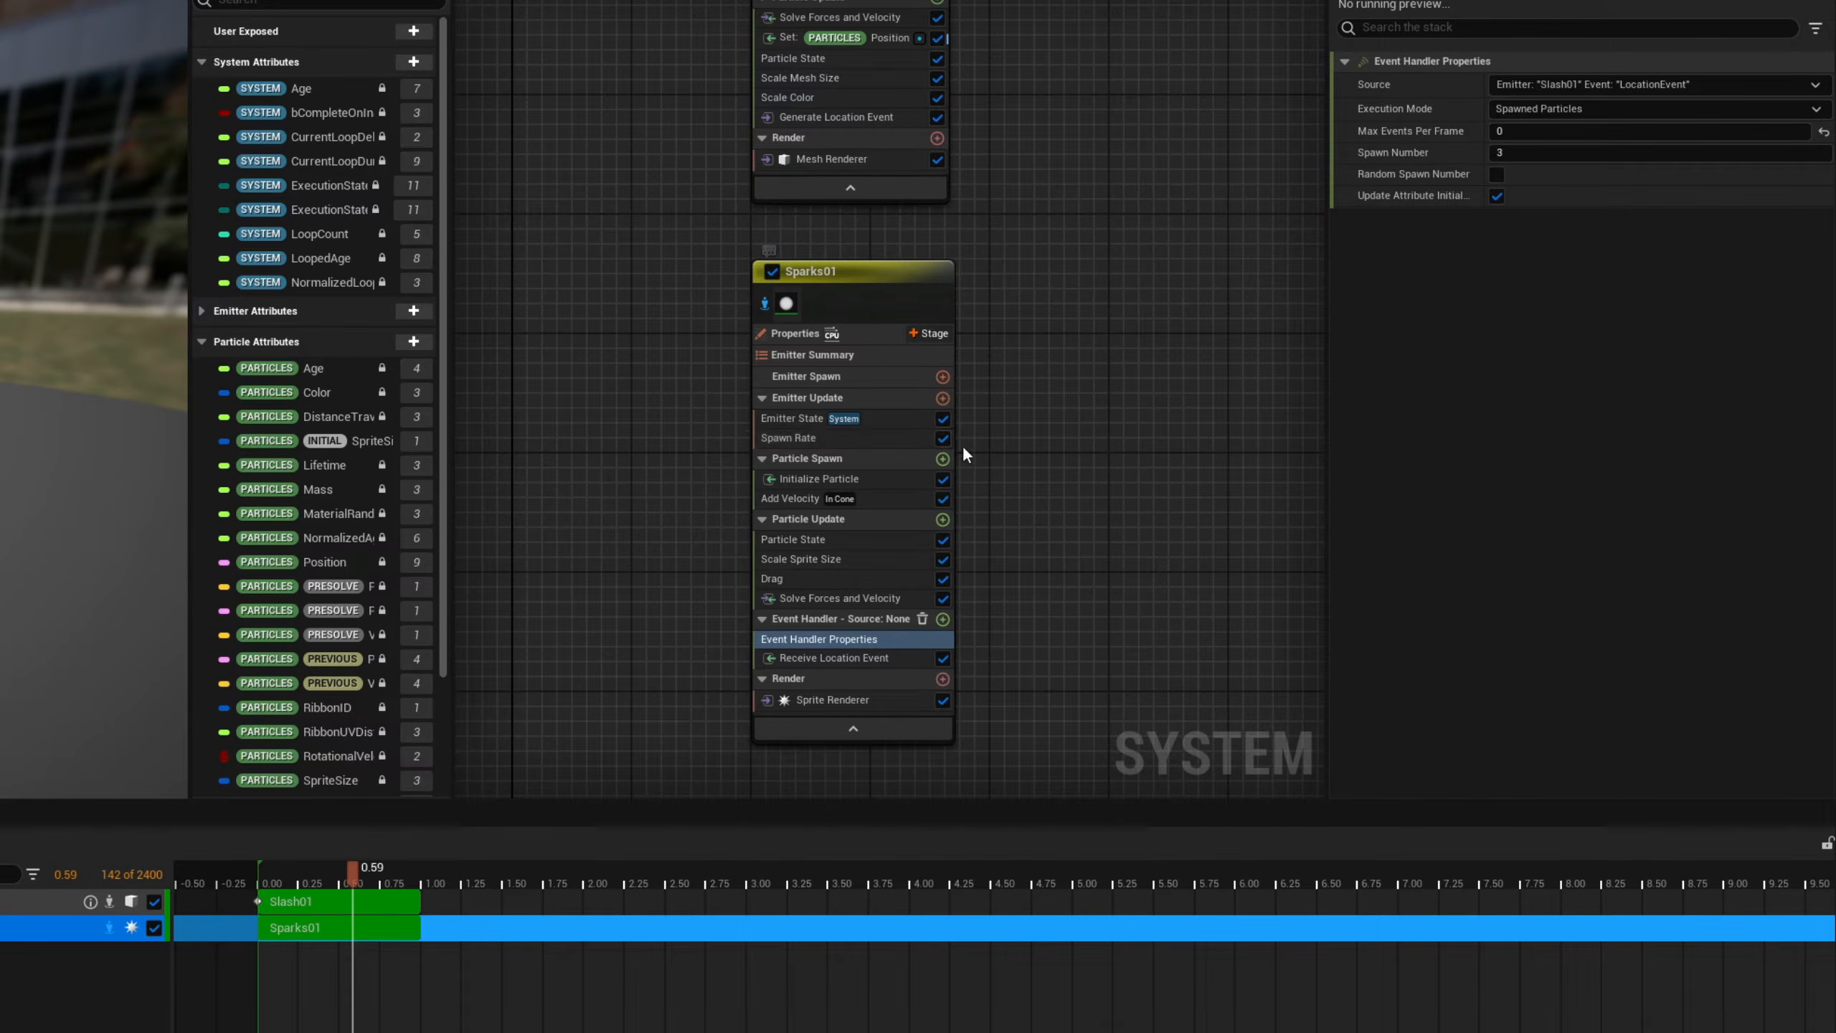
{"action": "left_click", "coordinate": [943, 438]}
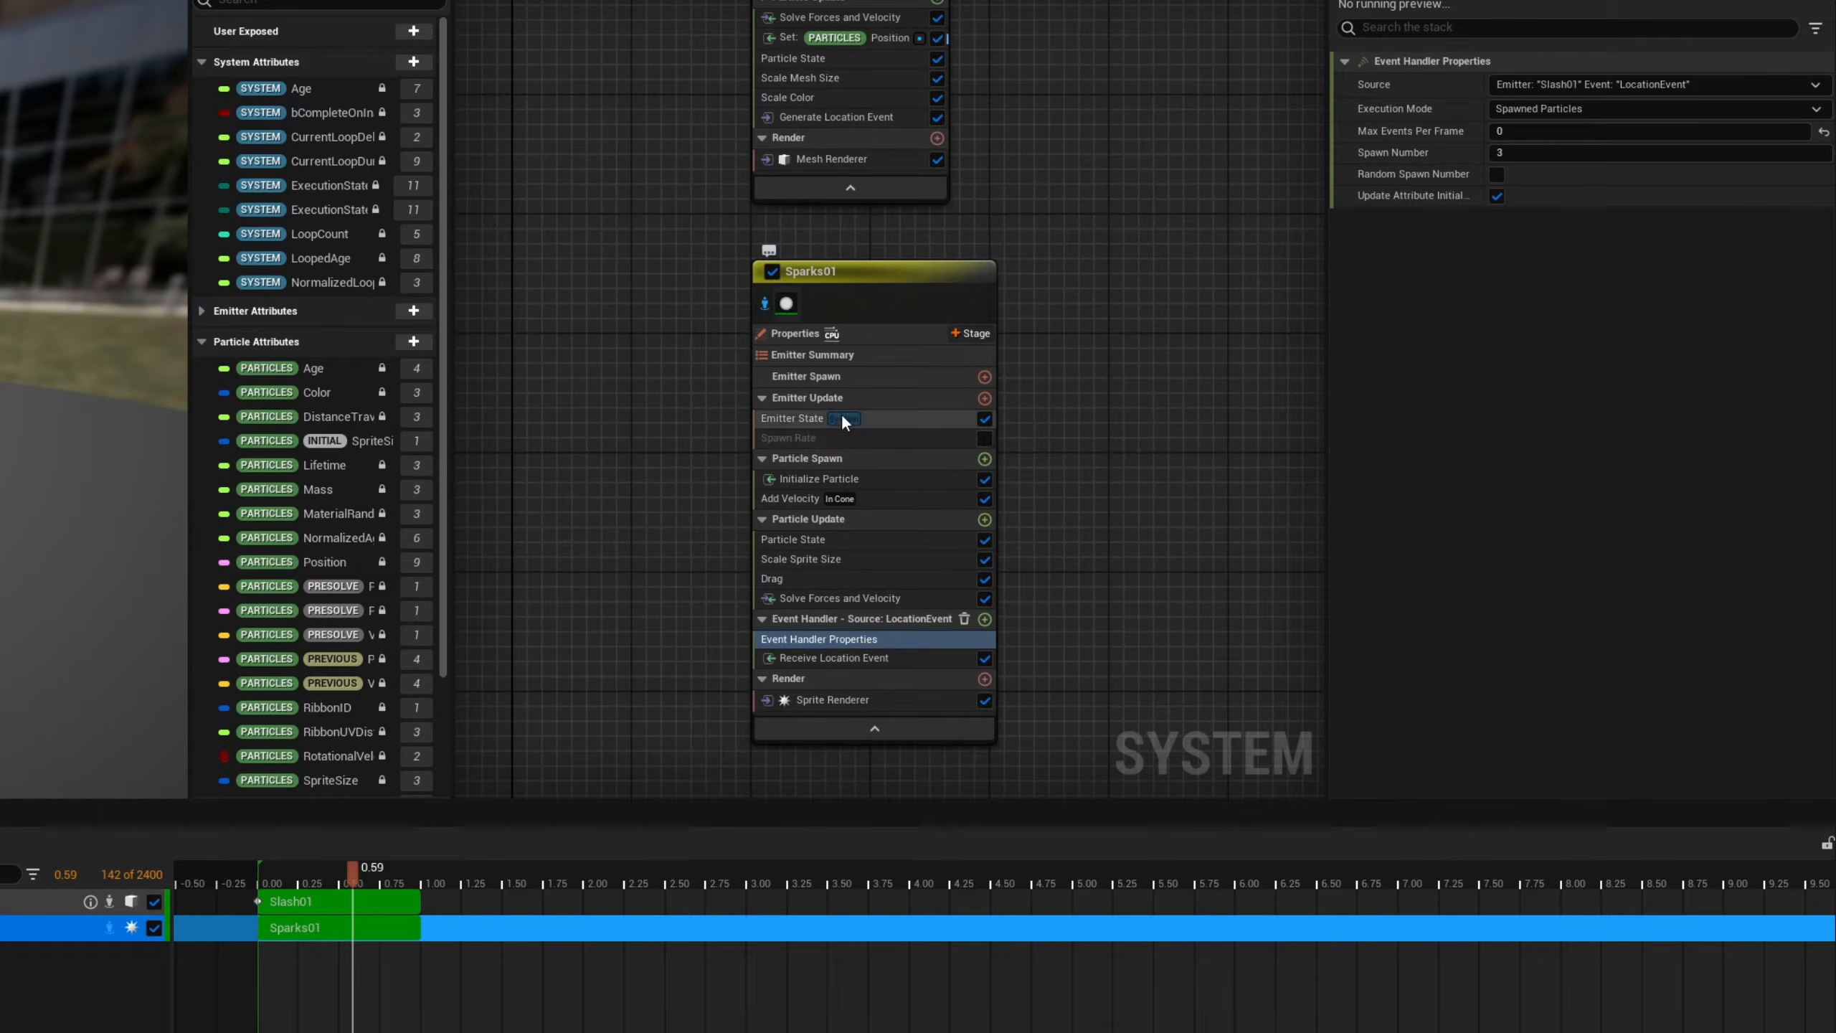
- Duplicate the Sparks01 emitter, place the copy below the original and rename it Debris
{"action": "scroll", "coordinate": [615, 322], "scroll_direction": "down", "scroll_amount": 1}
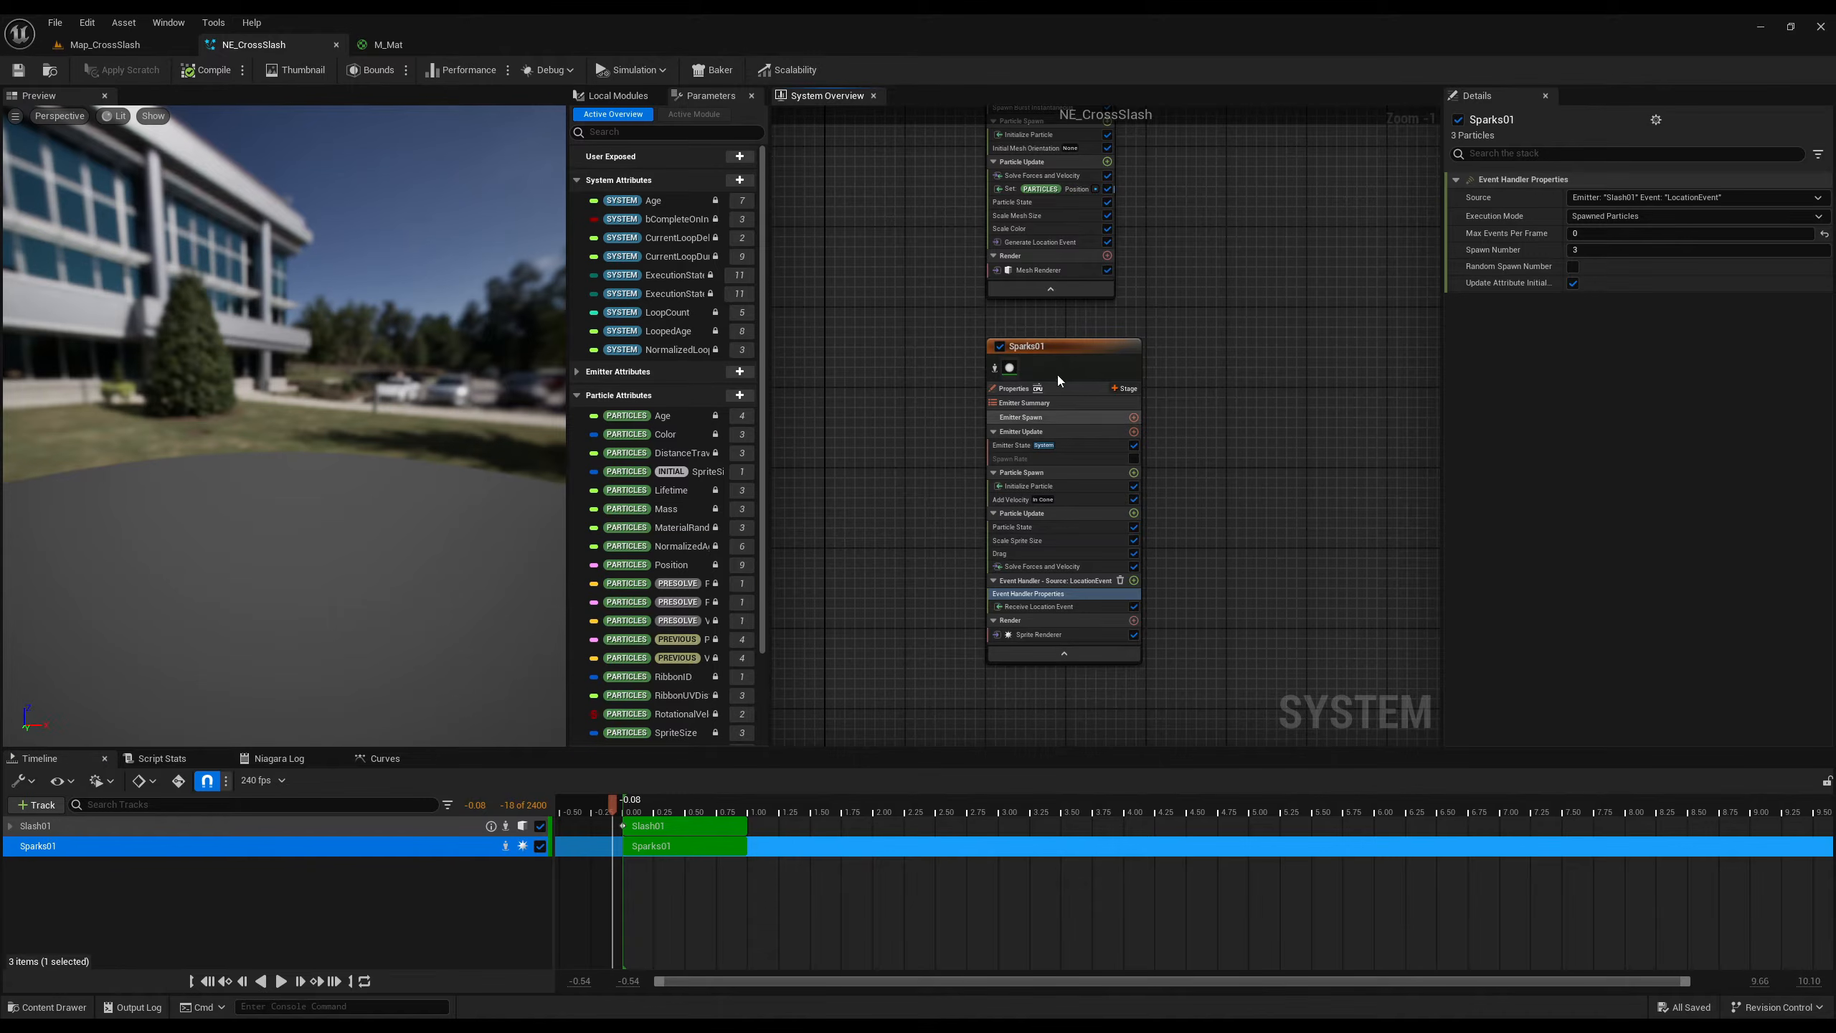
{"action": "left_click", "coordinate": [1059, 356]}
{"action": "key", "text": "ctrl+d"}
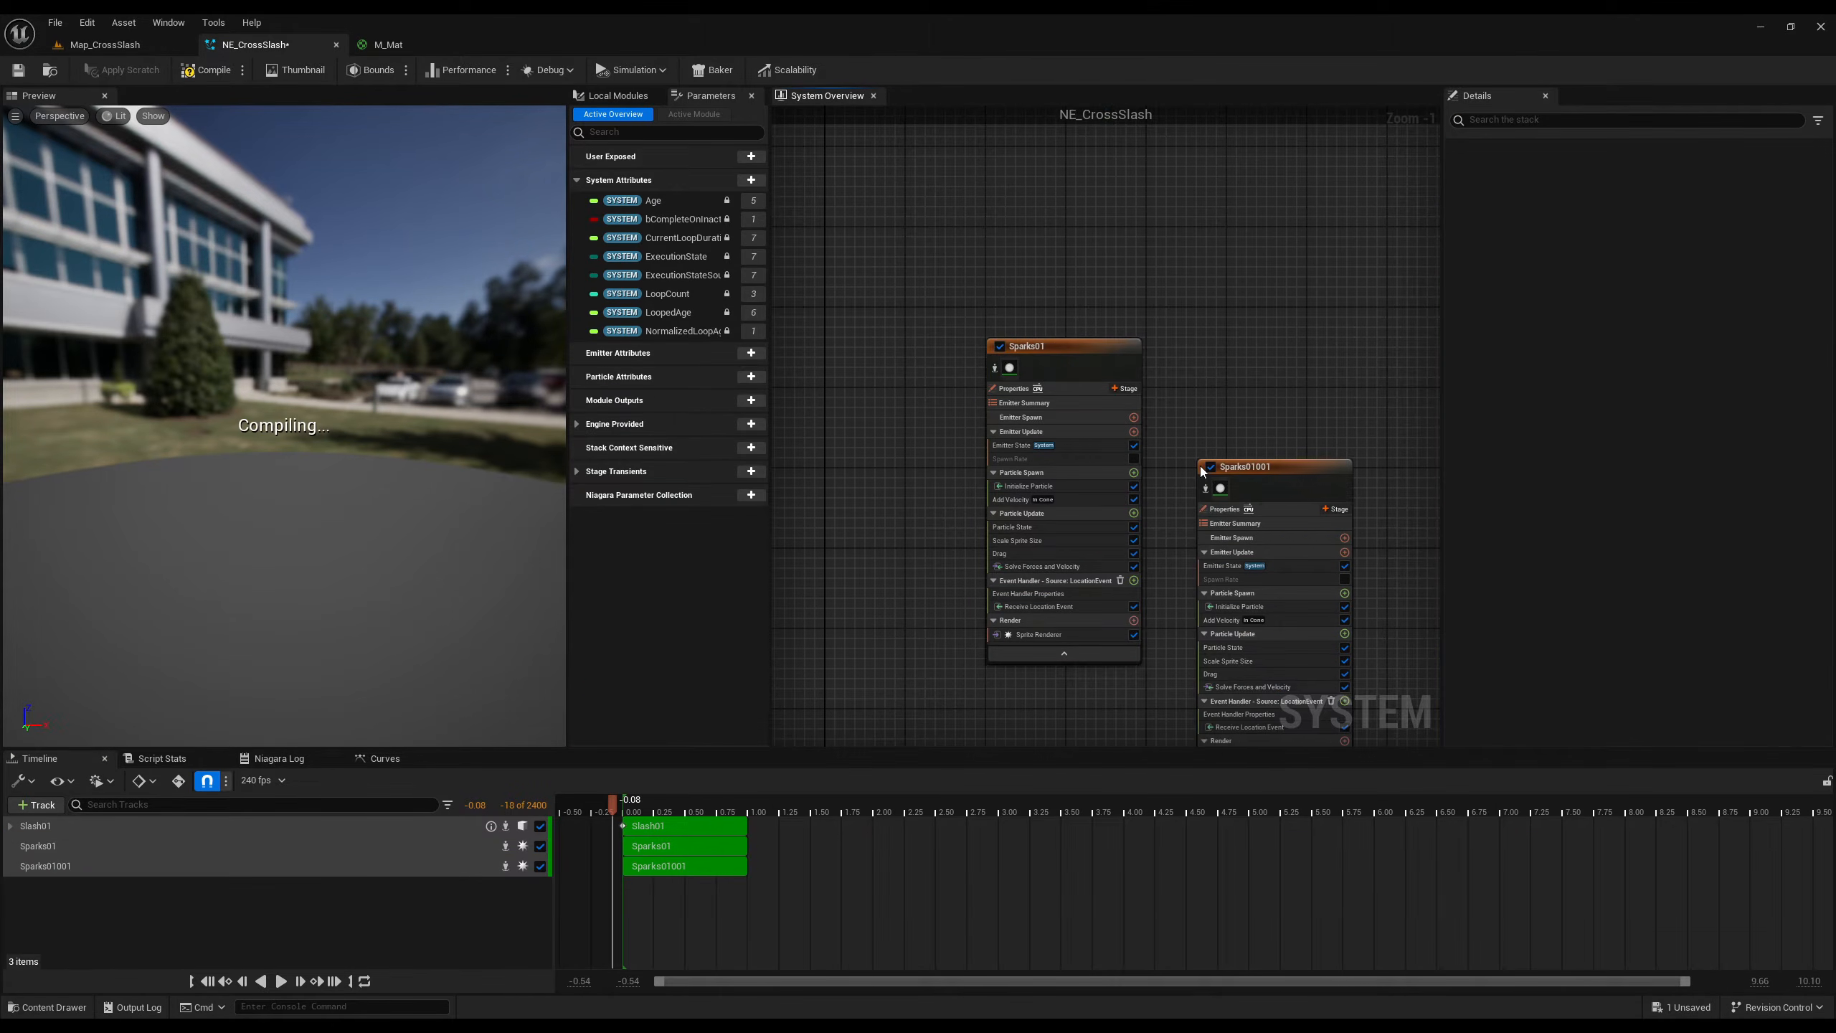
{"action": "right_click_drag", "start_coordinate": [1163, 639], "coordinate": [1217, 498]}
{"action": "left_click_drag", "start_coordinate": [1347, 330], "coordinate": [1130, 617]}
{"action": "right_click_drag", "start_coordinate": [1123, 583], "coordinate": [1150, 336]}
{"action": "scroll", "coordinate": [1113, 354], "scroll_direction": "up", "scroll_amount": 1}
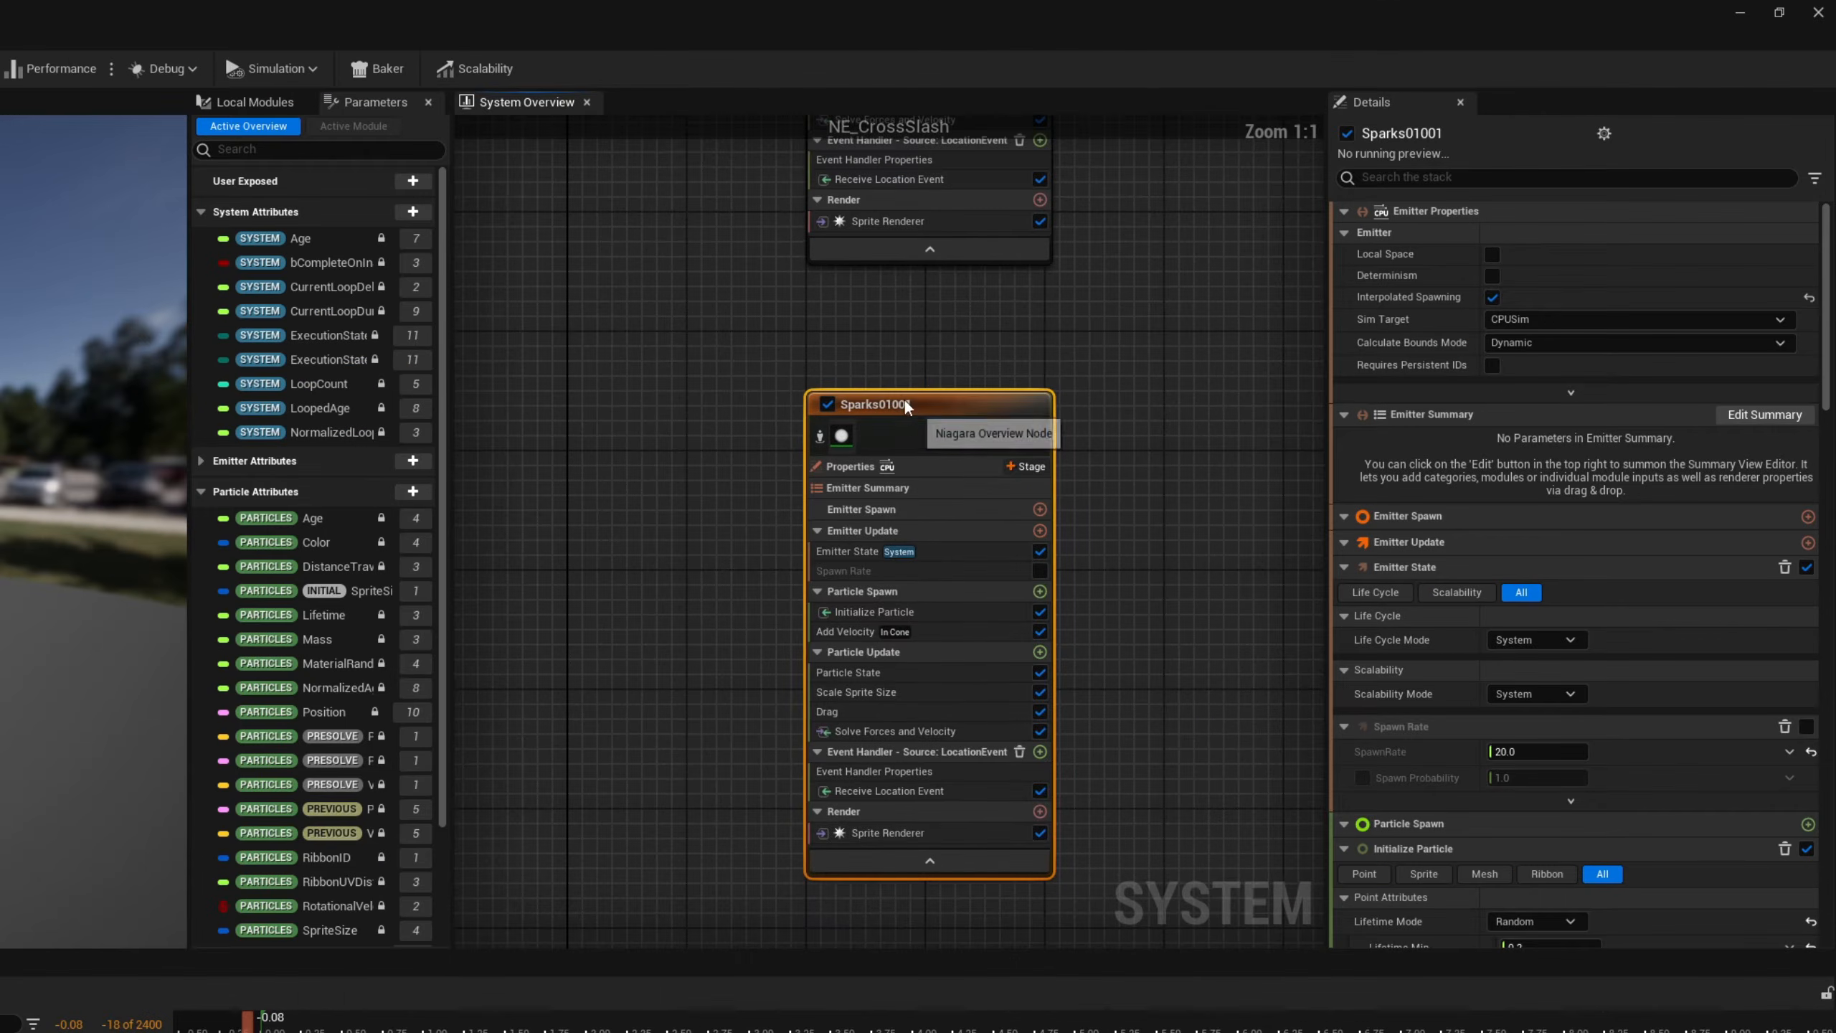
{"action": "double_click", "coordinate": [894, 405]}
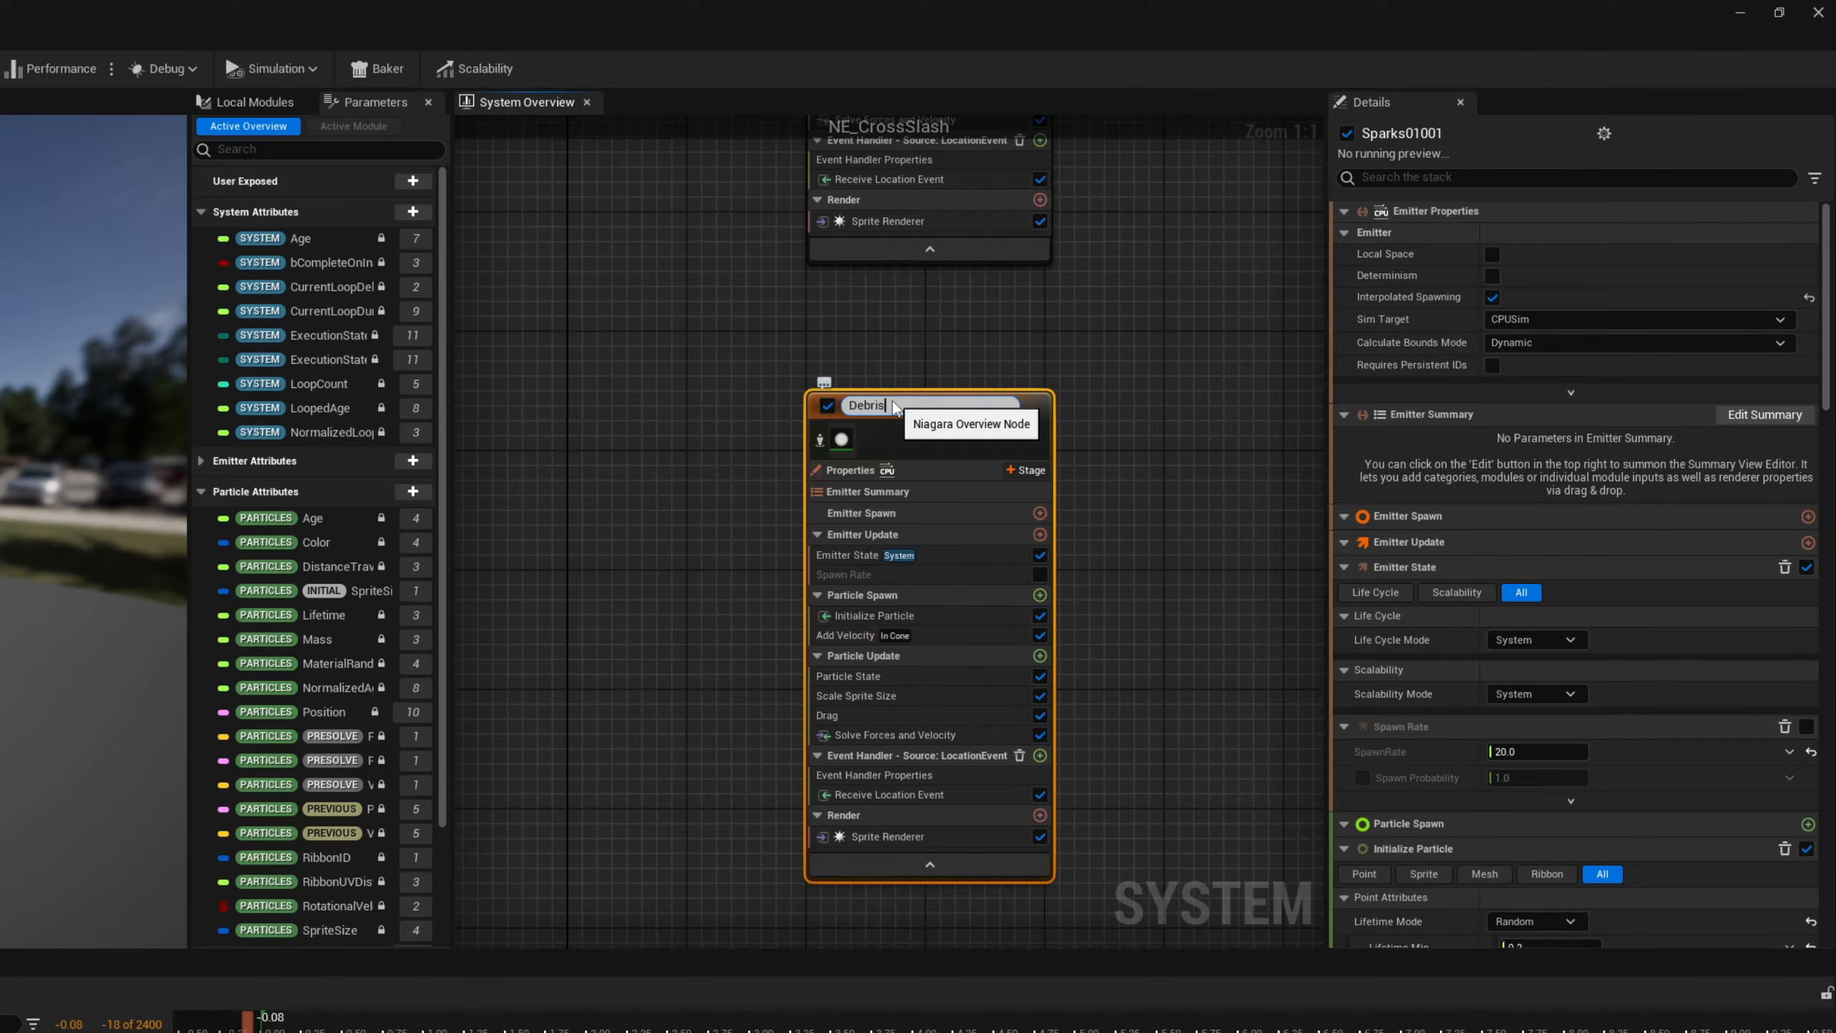
{"action": "key", "text": "Return"}
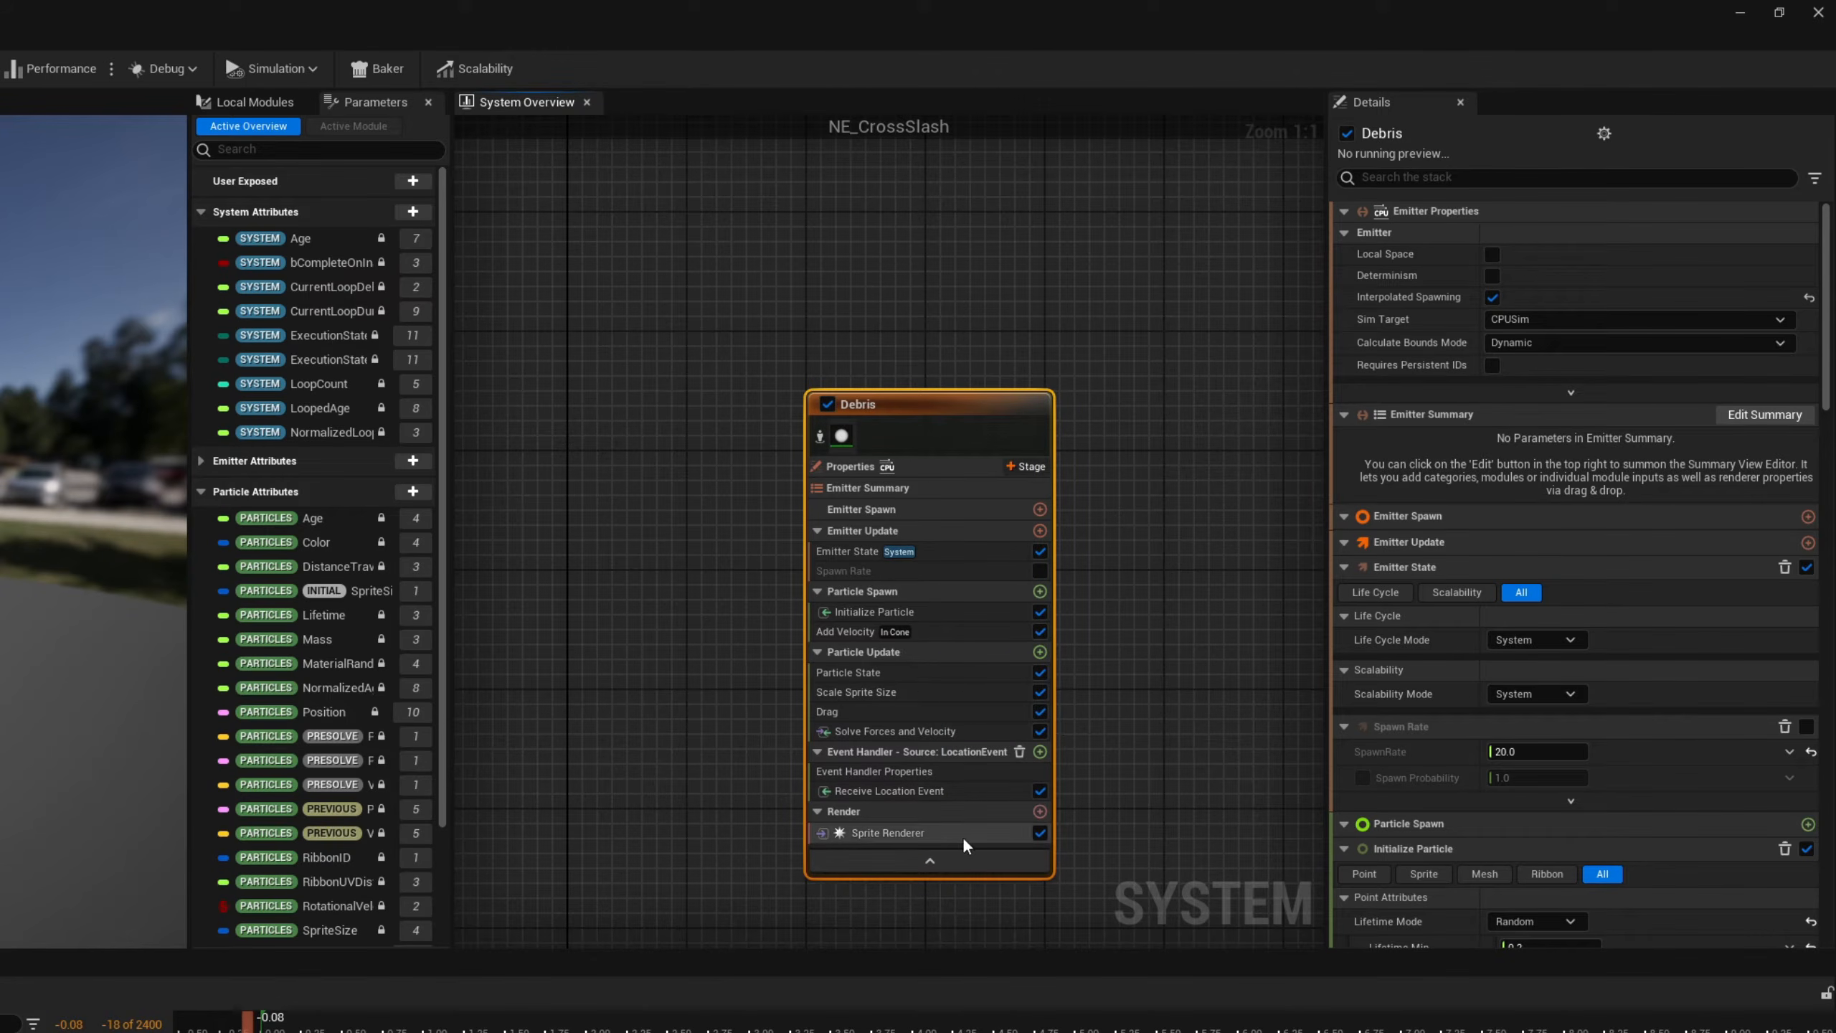
- Replace Debris's Sprite Renderer with a Mesh Renderer
{"action": "left_click", "coordinate": [1040, 810]}
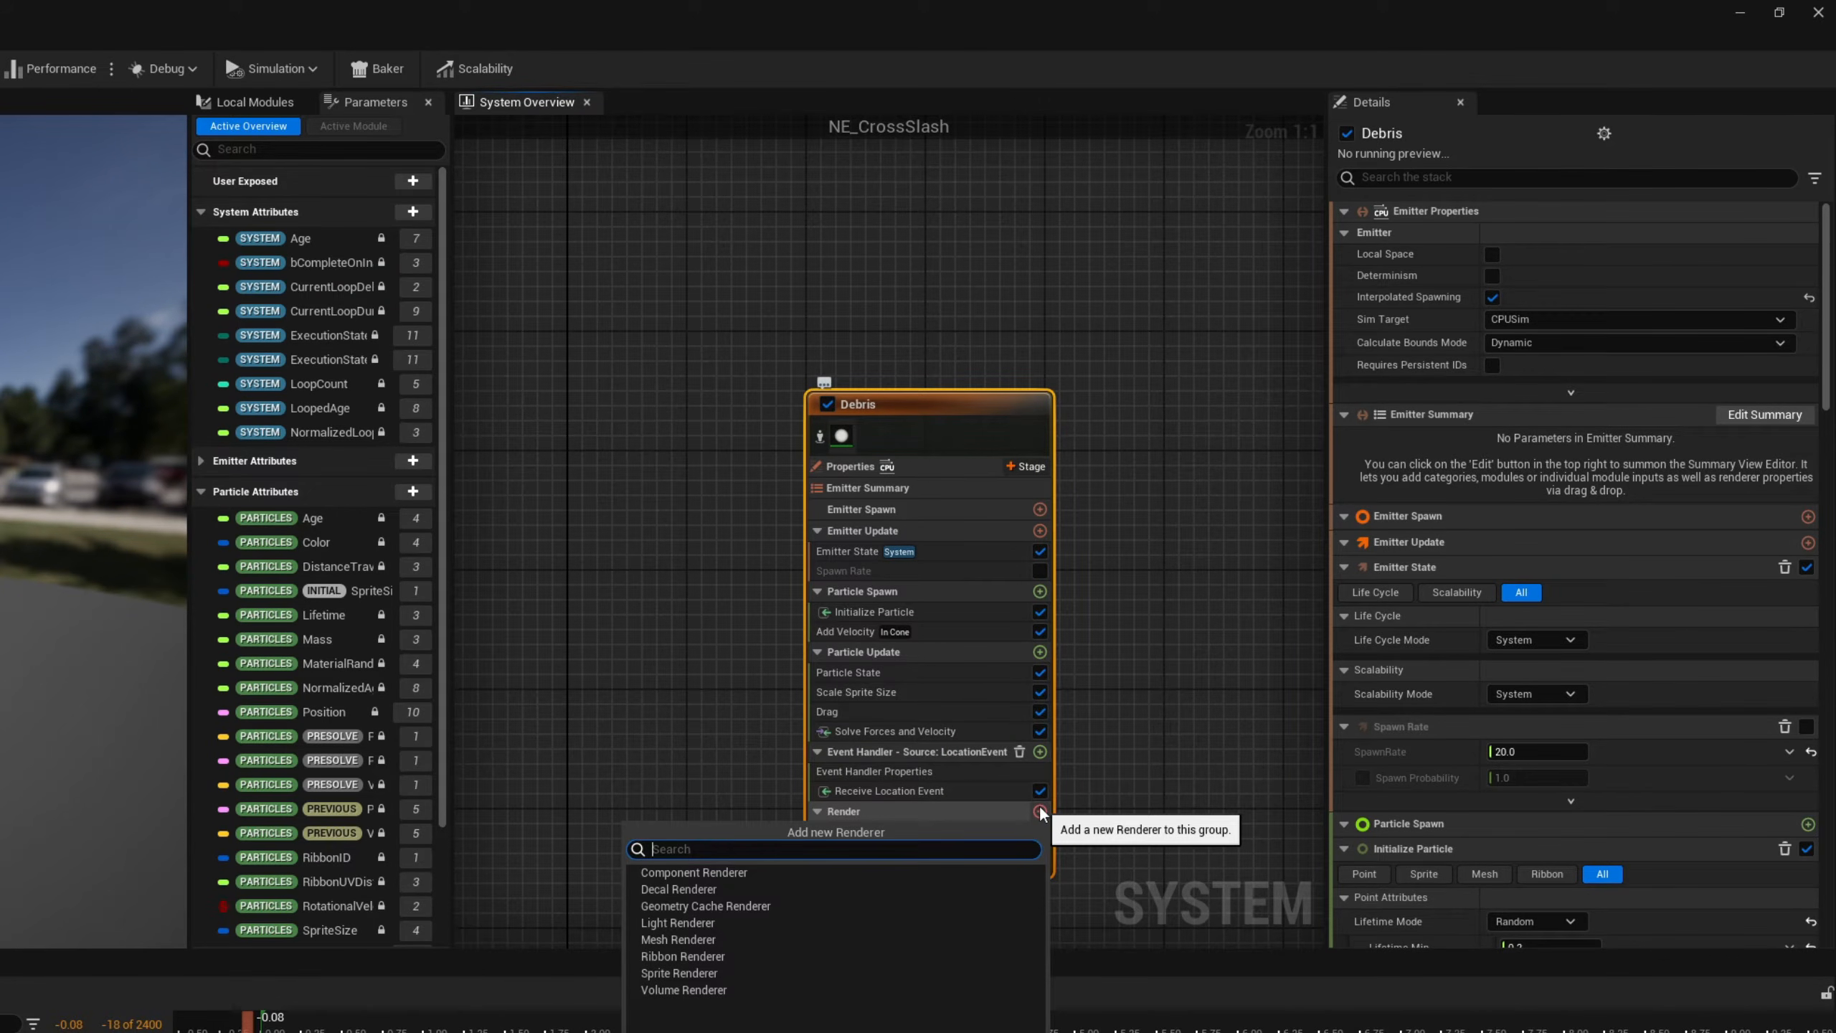
{"action": "type", "text": "mesh"}
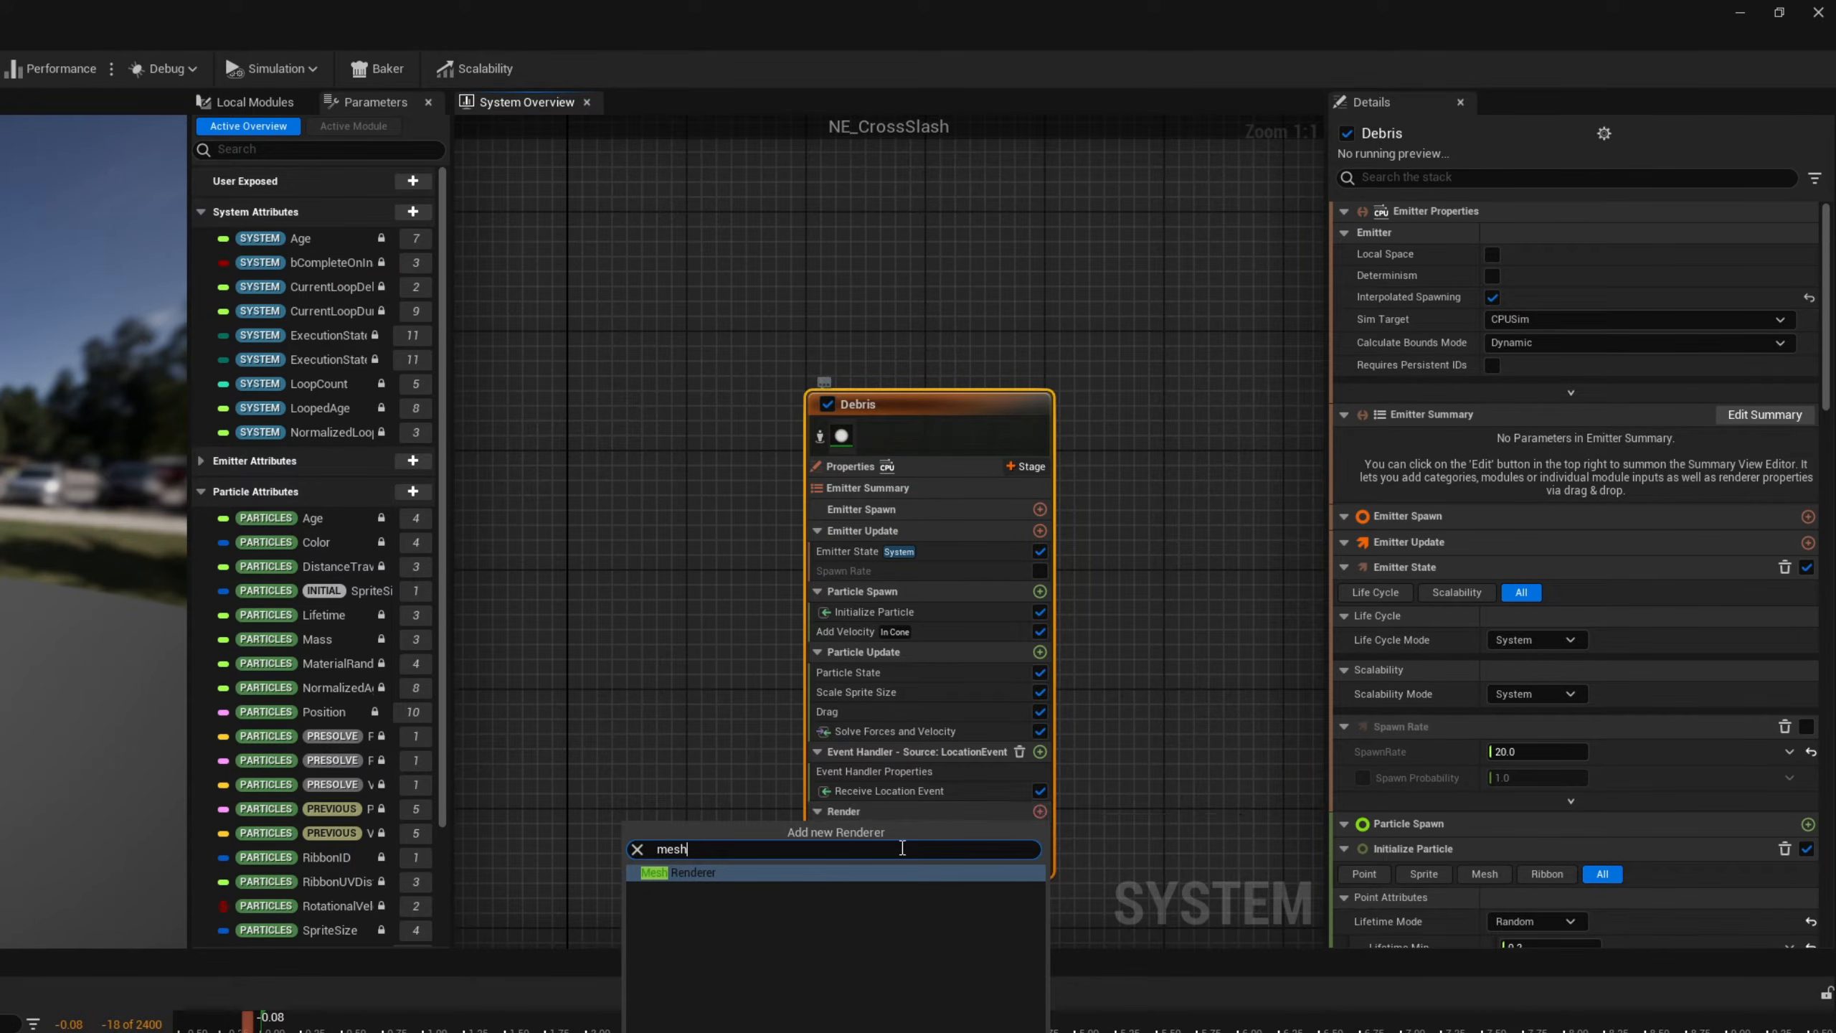
{"action": "left_click", "coordinate": [738, 872]}
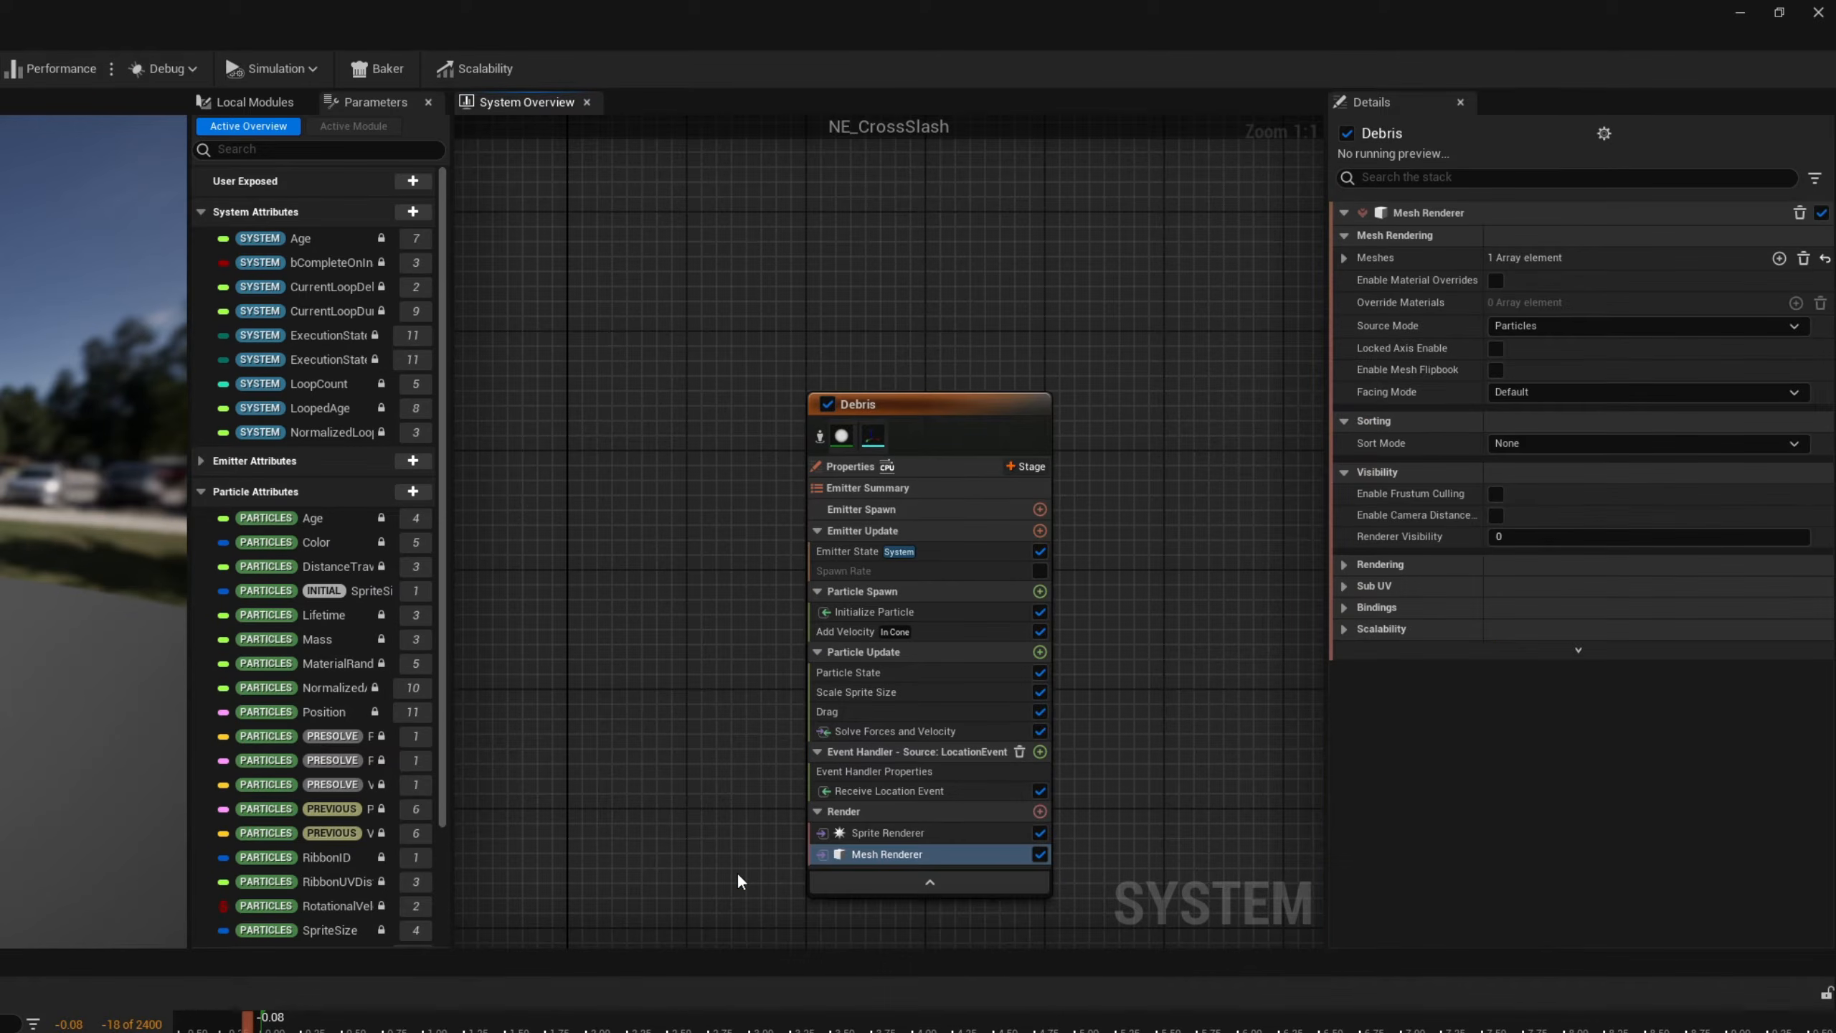
{"action": "left_click", "coordinate": [901, 827]}
{"action": "key", "text": "Delete"}
{"action": "left_click", "coordinate": [901, 833]}
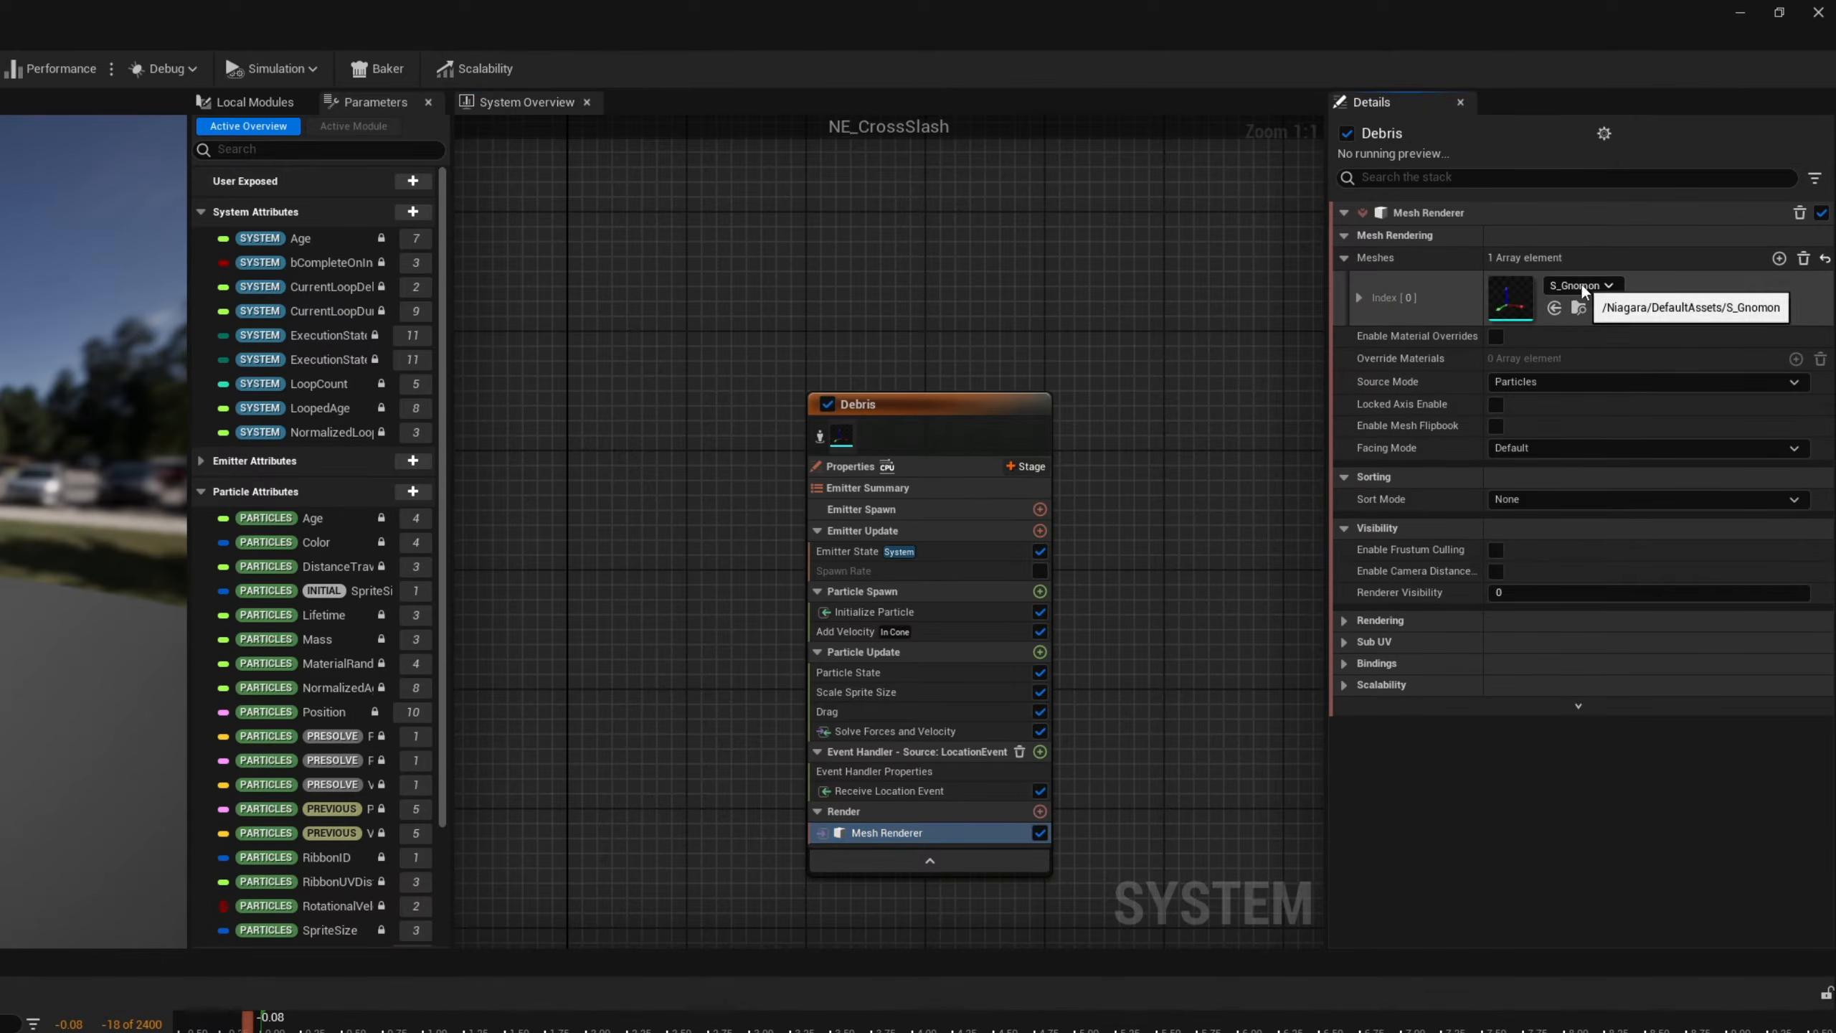
- Assign the Cube mesh to Debris's Mesh Renderer, and enable Spawn Rate in place of Receive Location Event
{"action": "left_click", "coordinate": [1581, 284]}
{"action": "type", "text": "cube"}
{"action": "left_click", "coordinate": [1670, 593]}
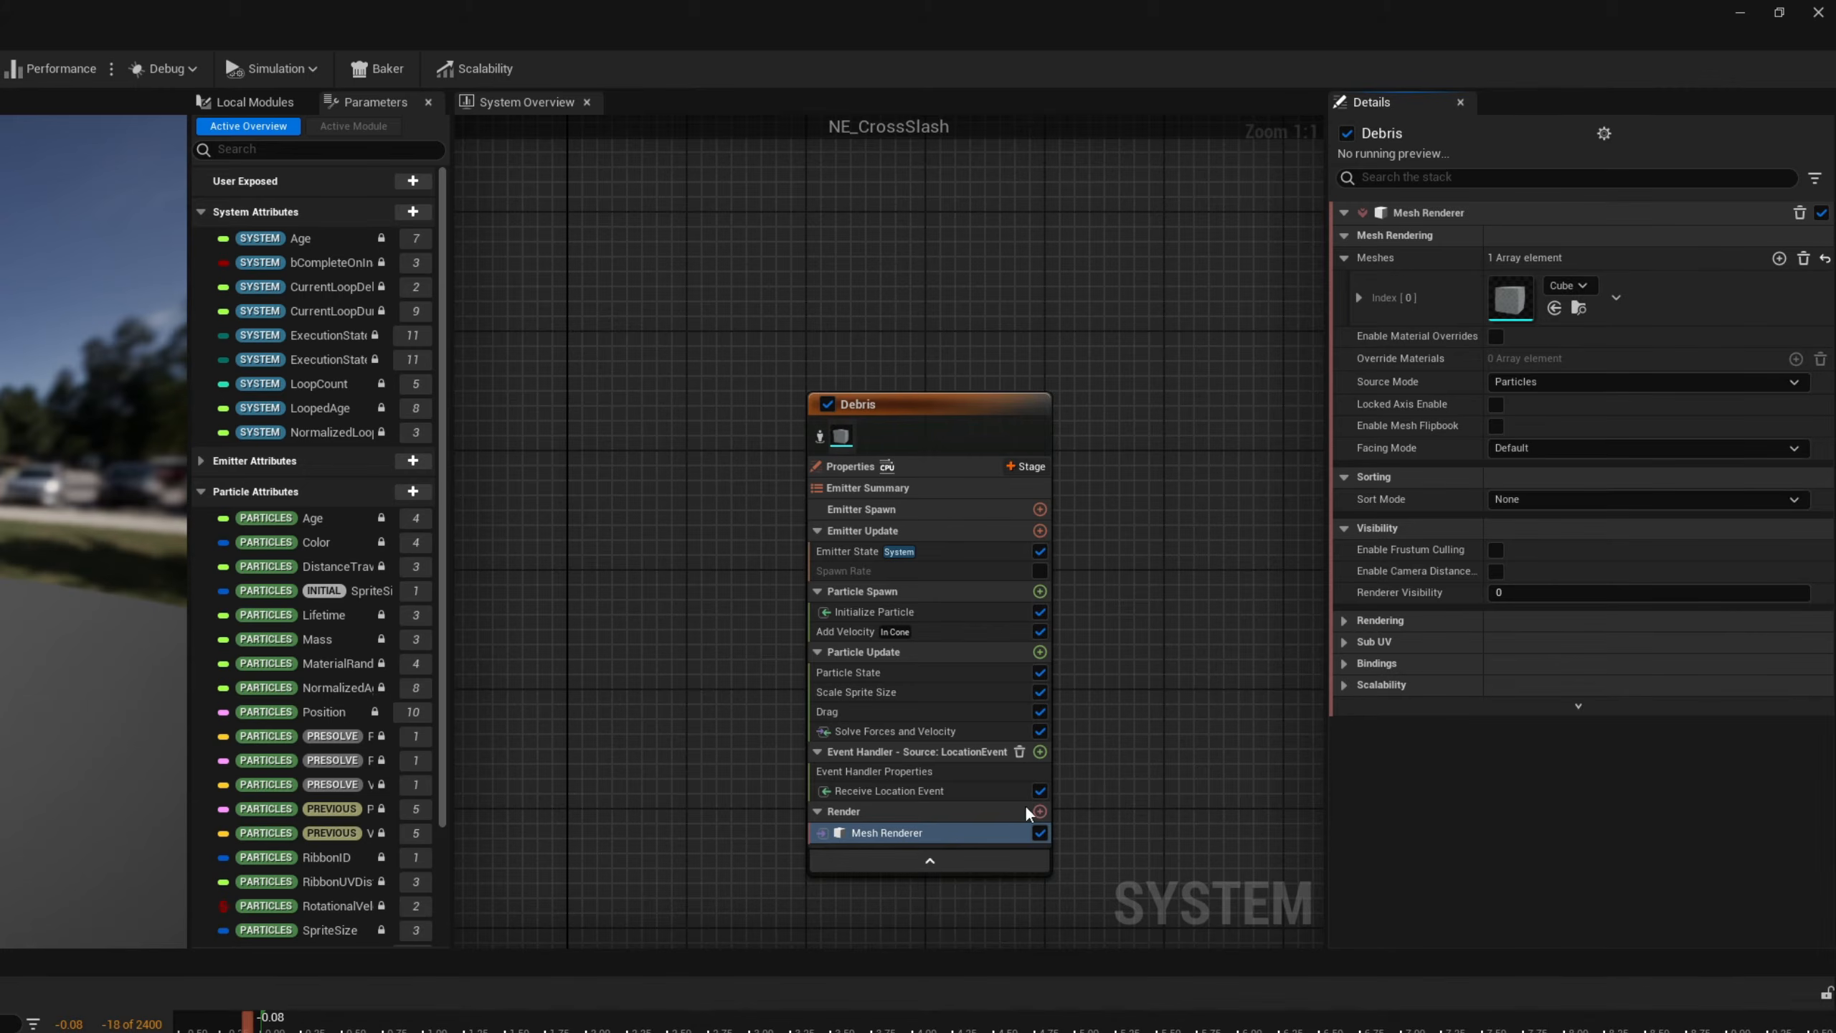
{"action": "left_click", "coordinate": [1036, 573]}
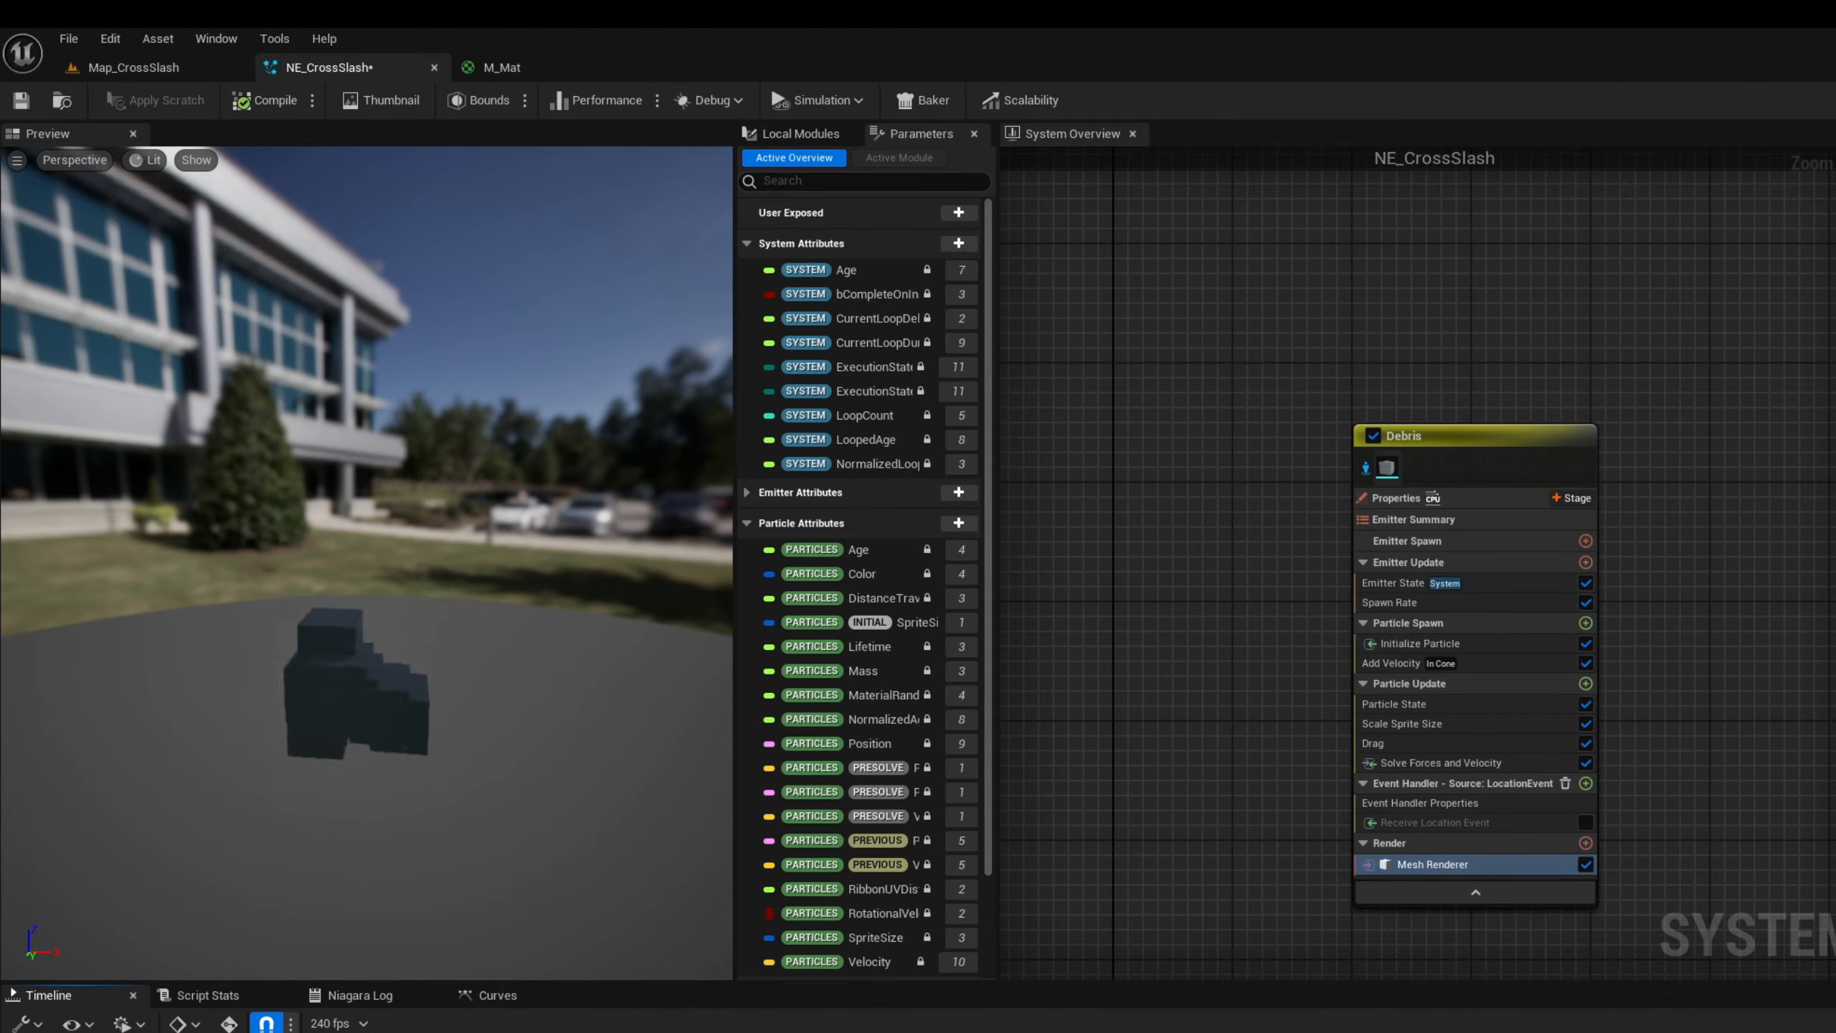
- Enable material overrides on Debris's Mesh Renderer and use M_Gnomon_Alpha as the explicit material
{"action": "left_click", "coordinate": [1595, 413]}
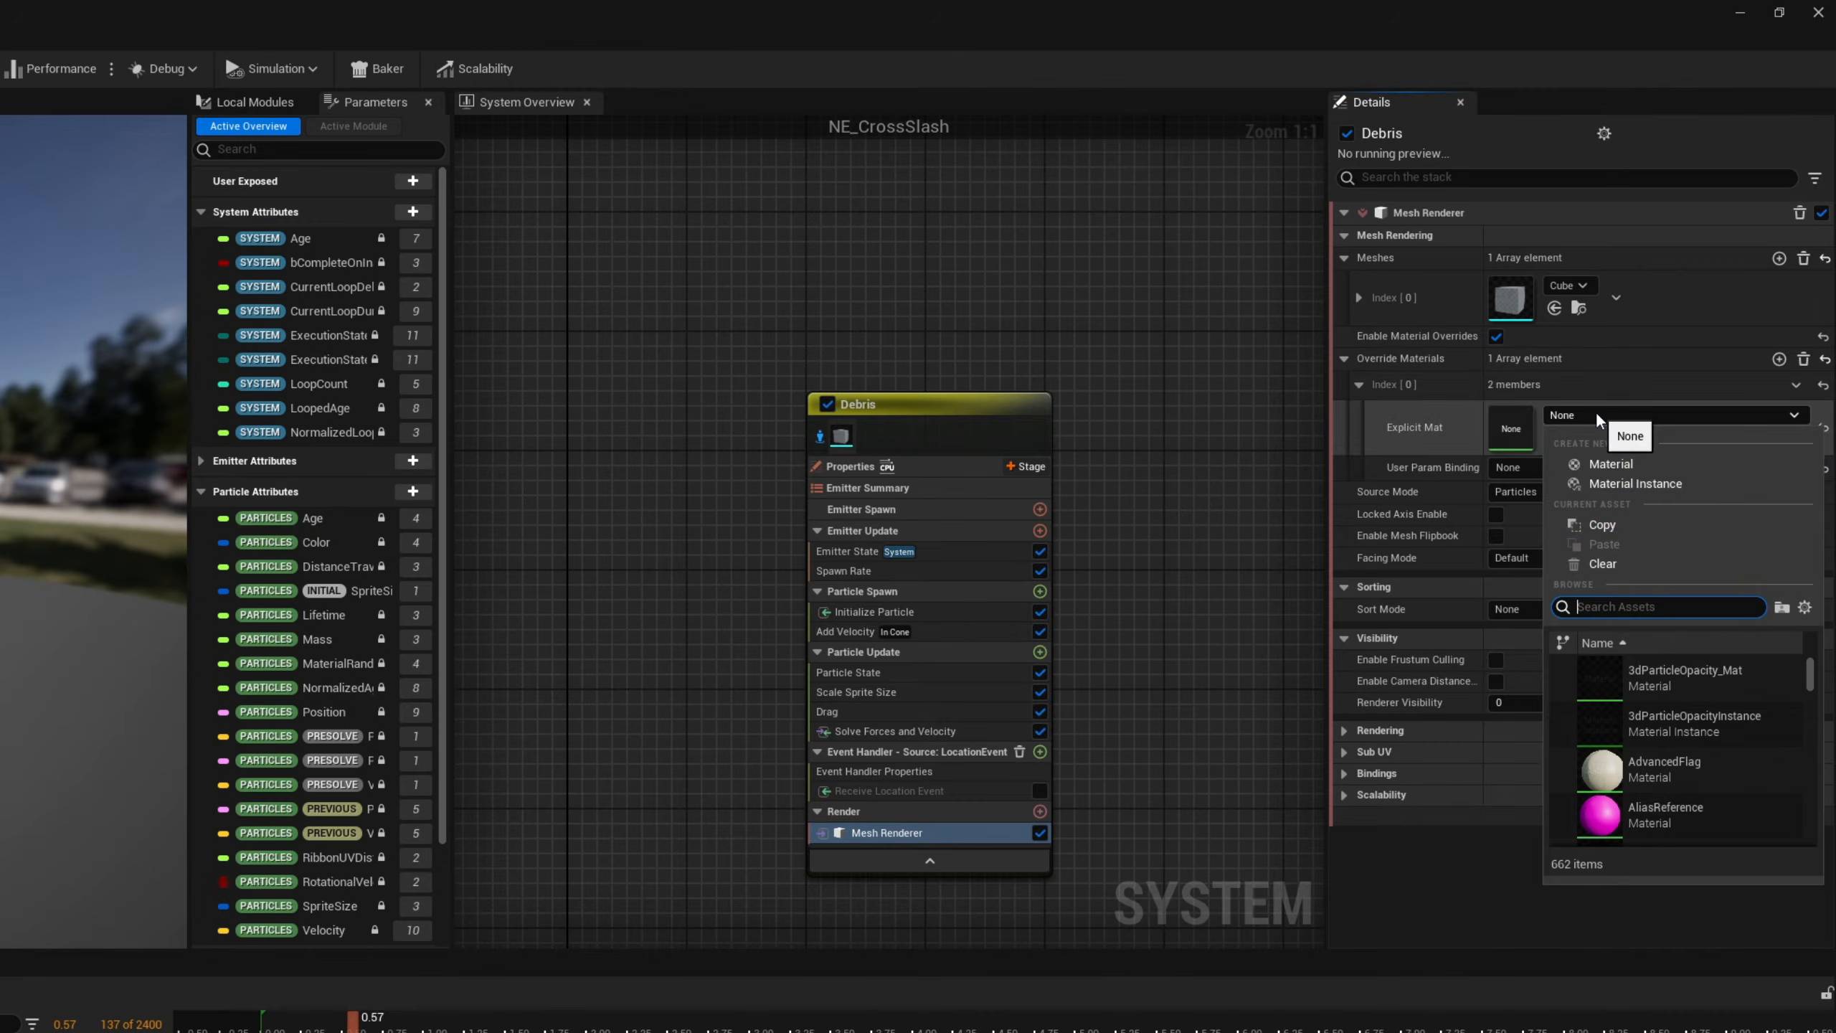
{"action": "type", "text": "gnomon"}
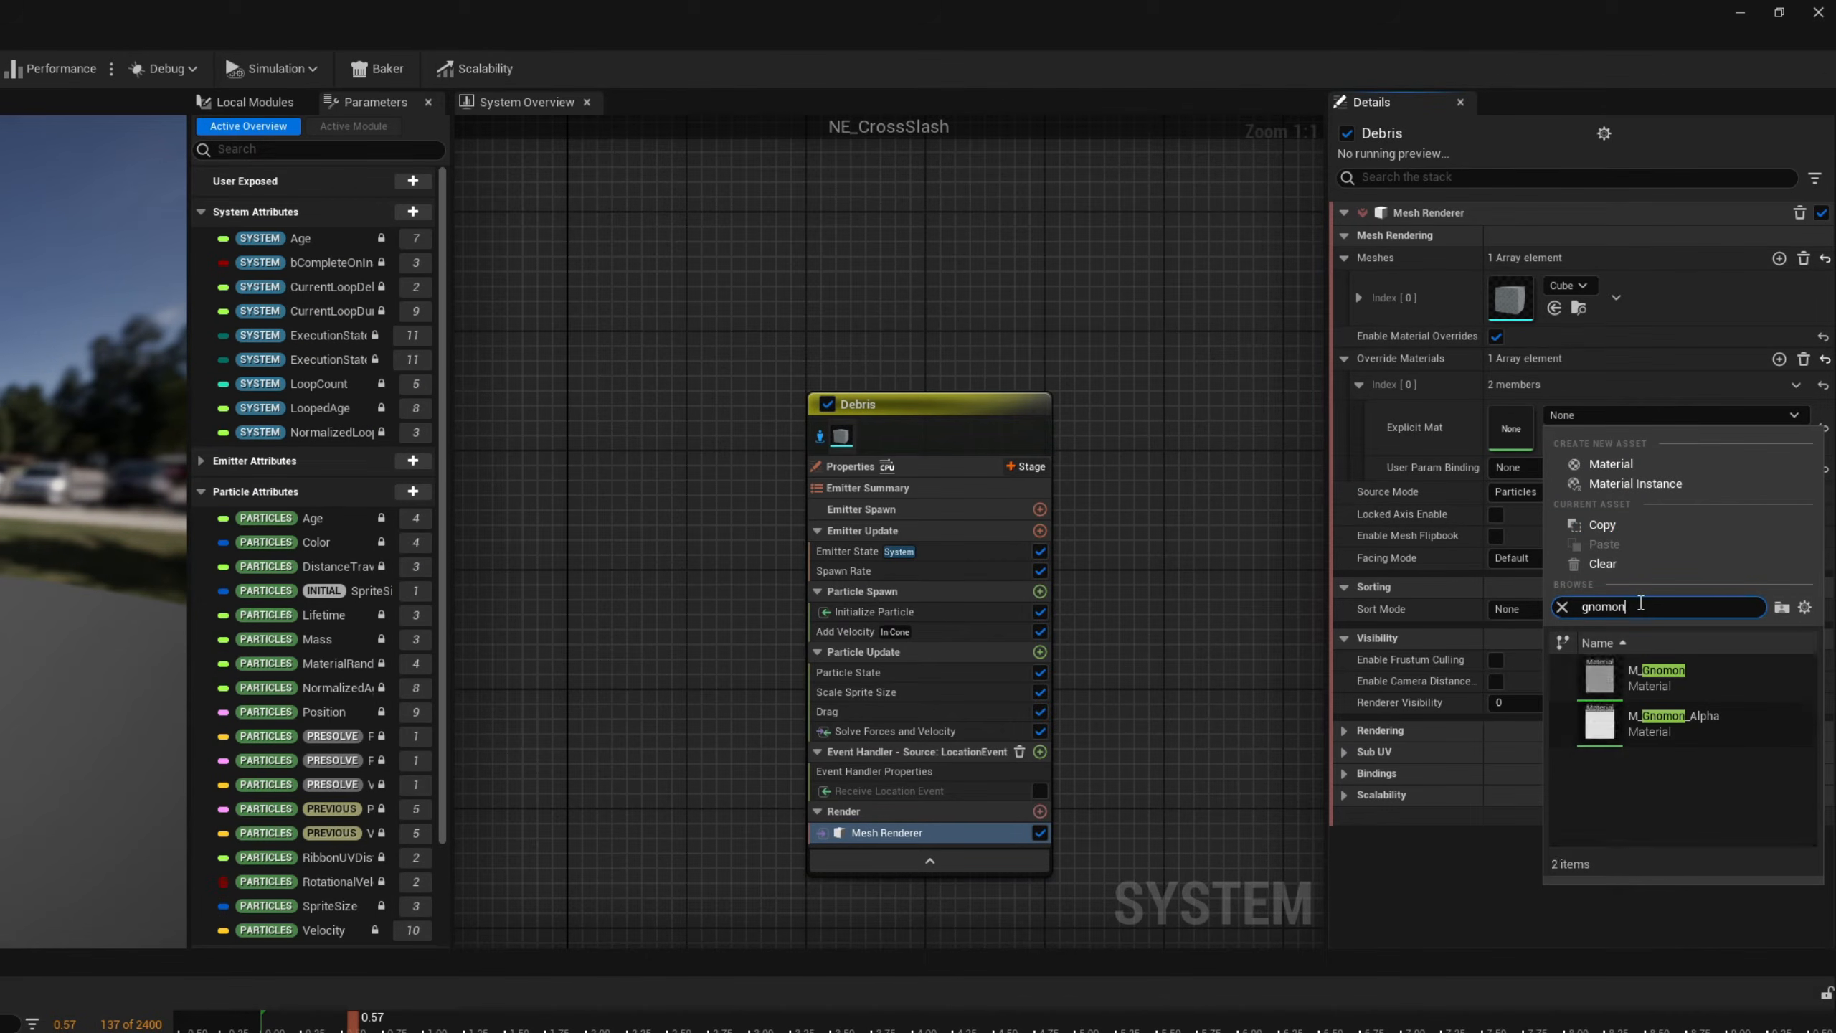
{"action": "left_click", "coordinate": [1718, 723]}
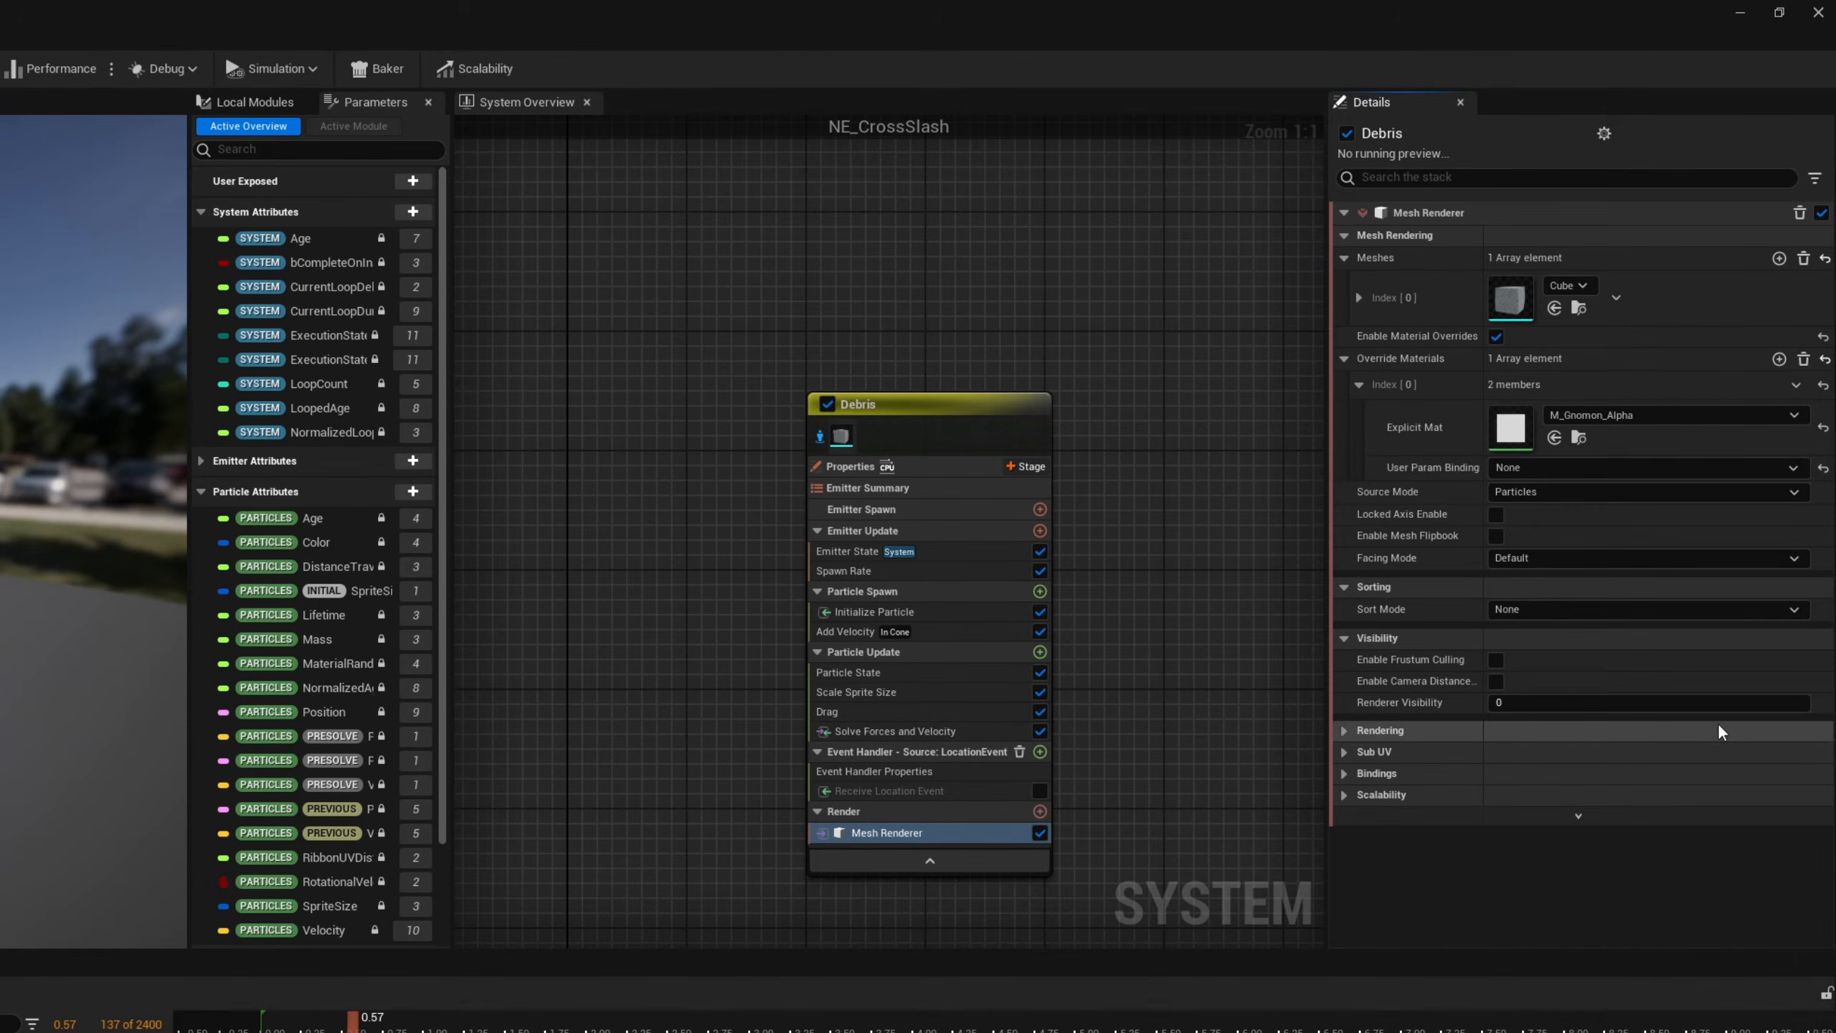
- In Debris's Initialize Particle, set the color to black, lifetime to 1.8–2.8 and sprite size mode to Unset
{"action": "left_click", "coordinate": [944, 616]}
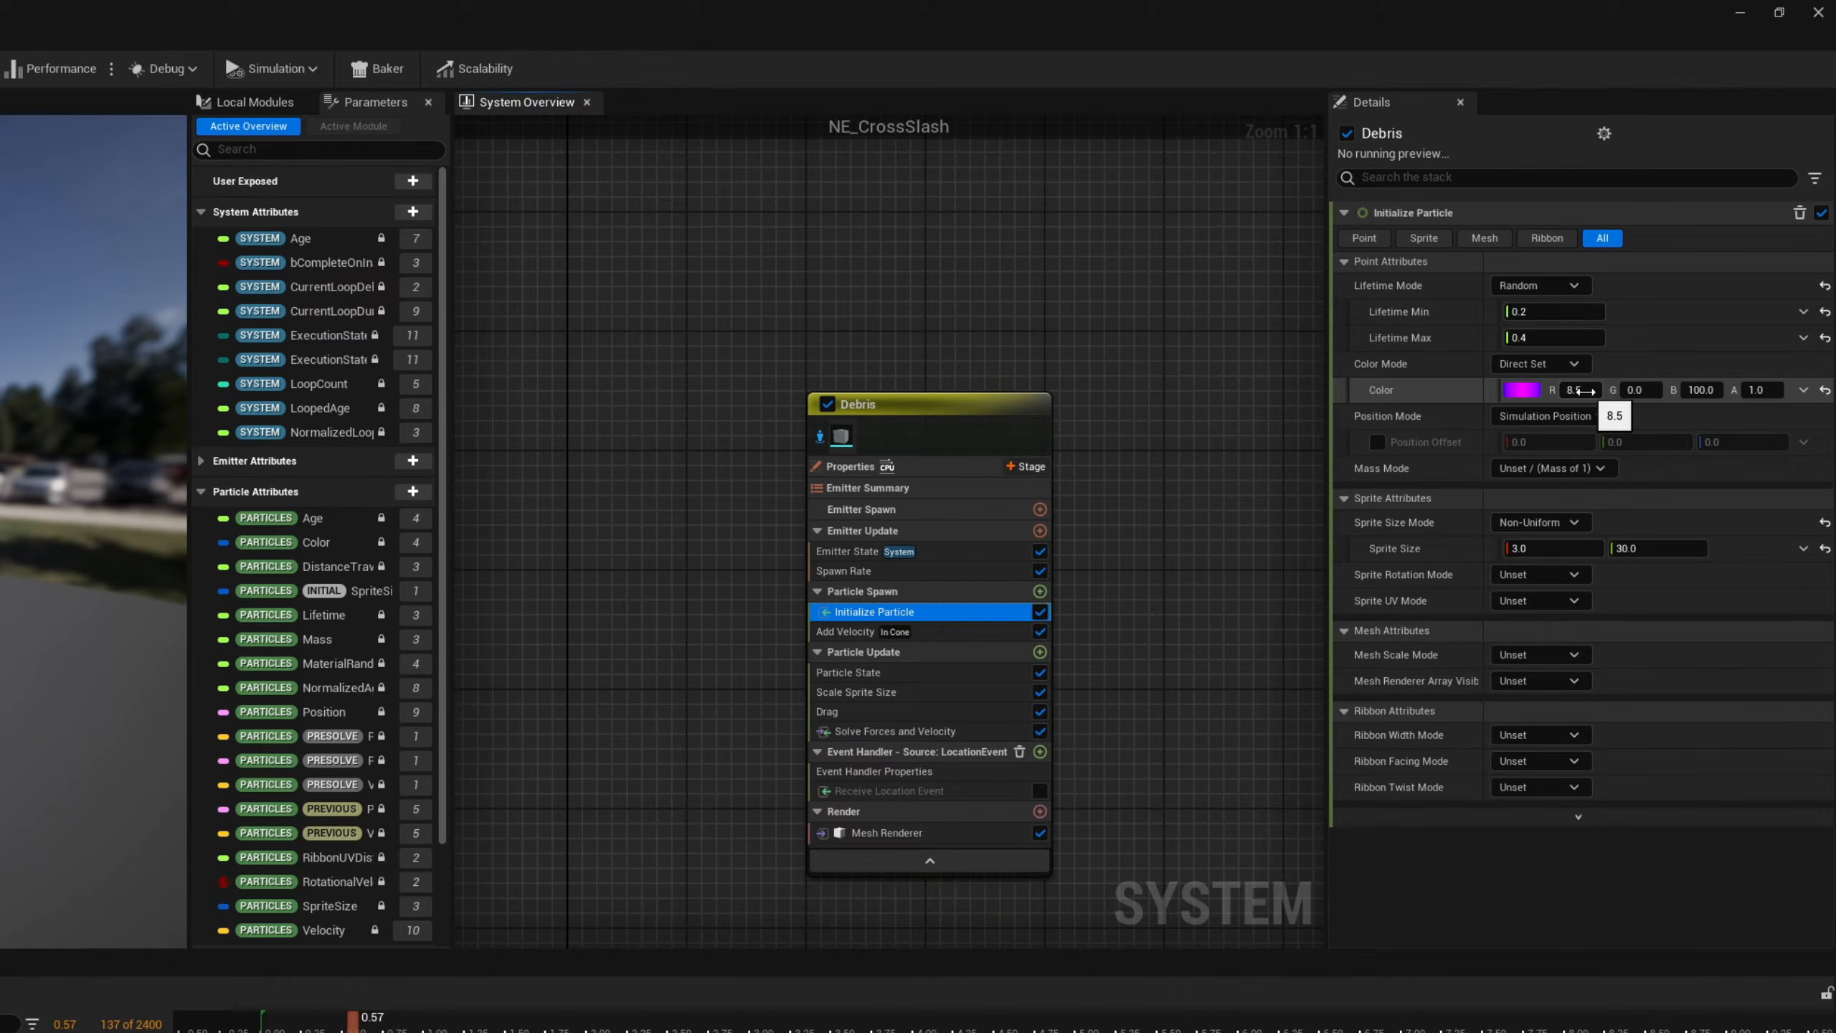
{"action": "left_click", "coordinate": [1579, 391]}
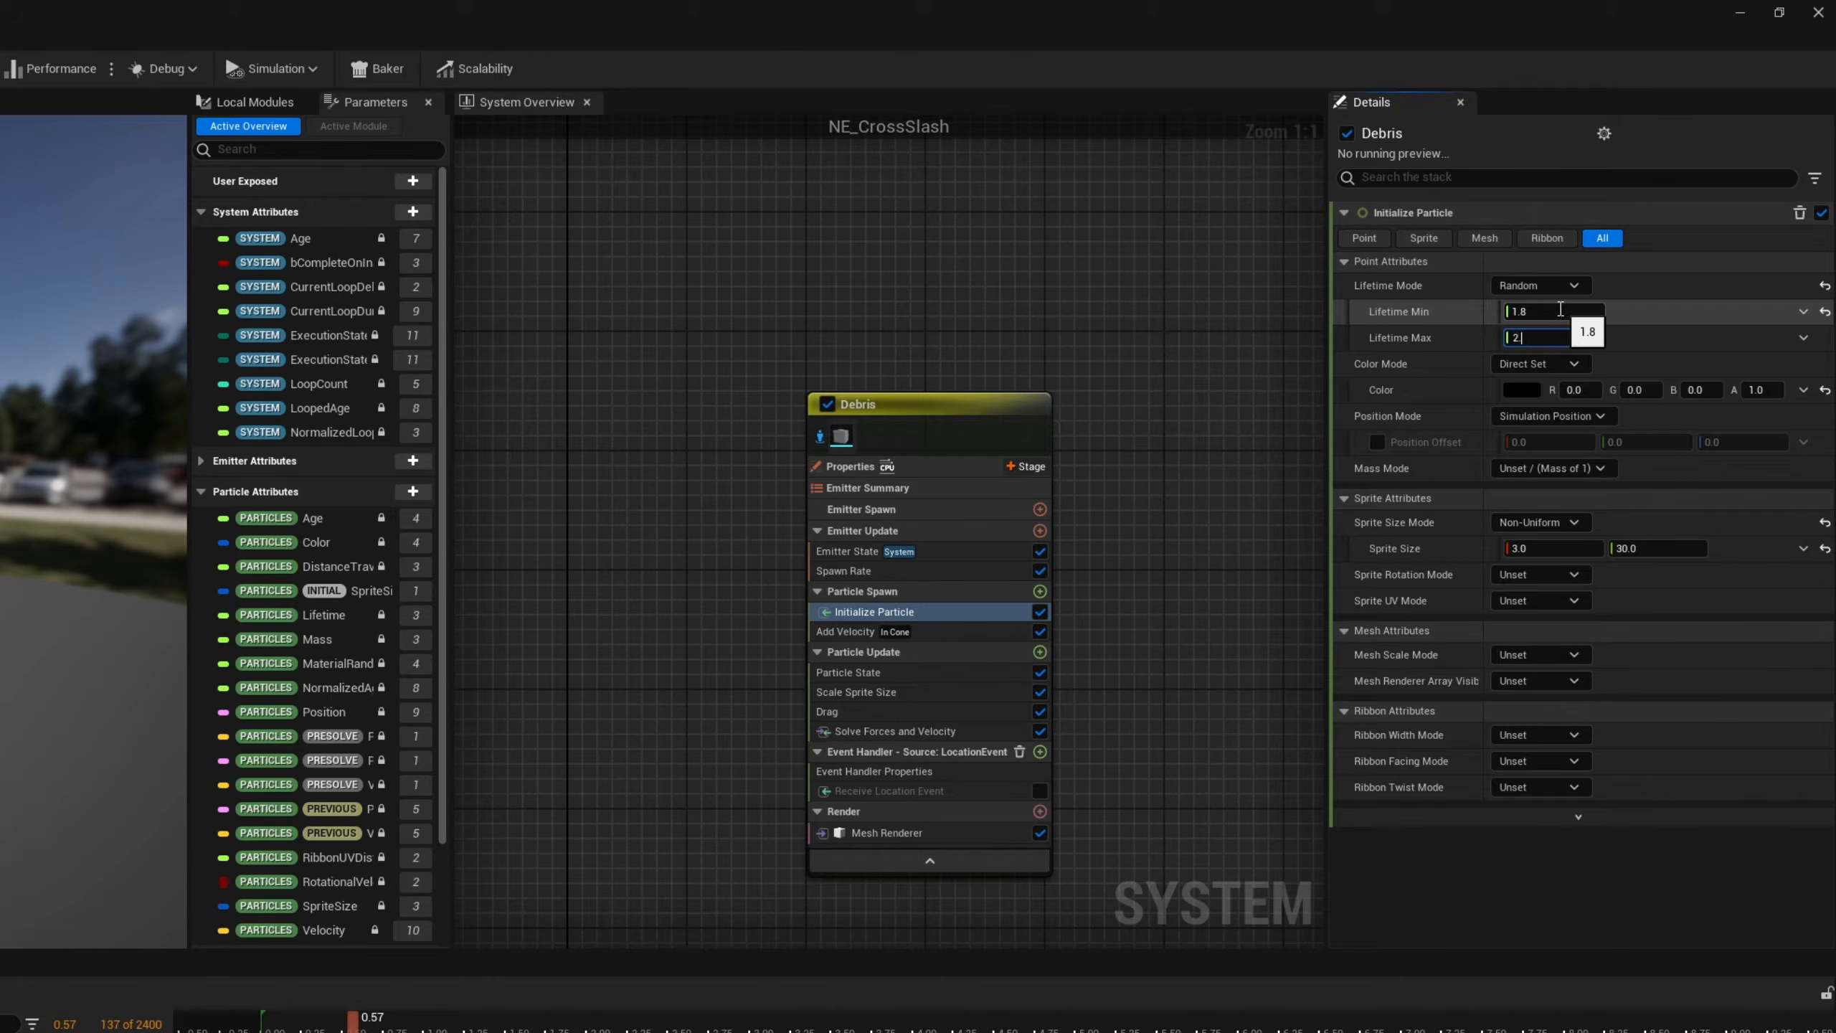
{"action": "left_click", "coordinate": [1543, 522]}
{"action": "left_click", "coordinate": [1545, 540]}
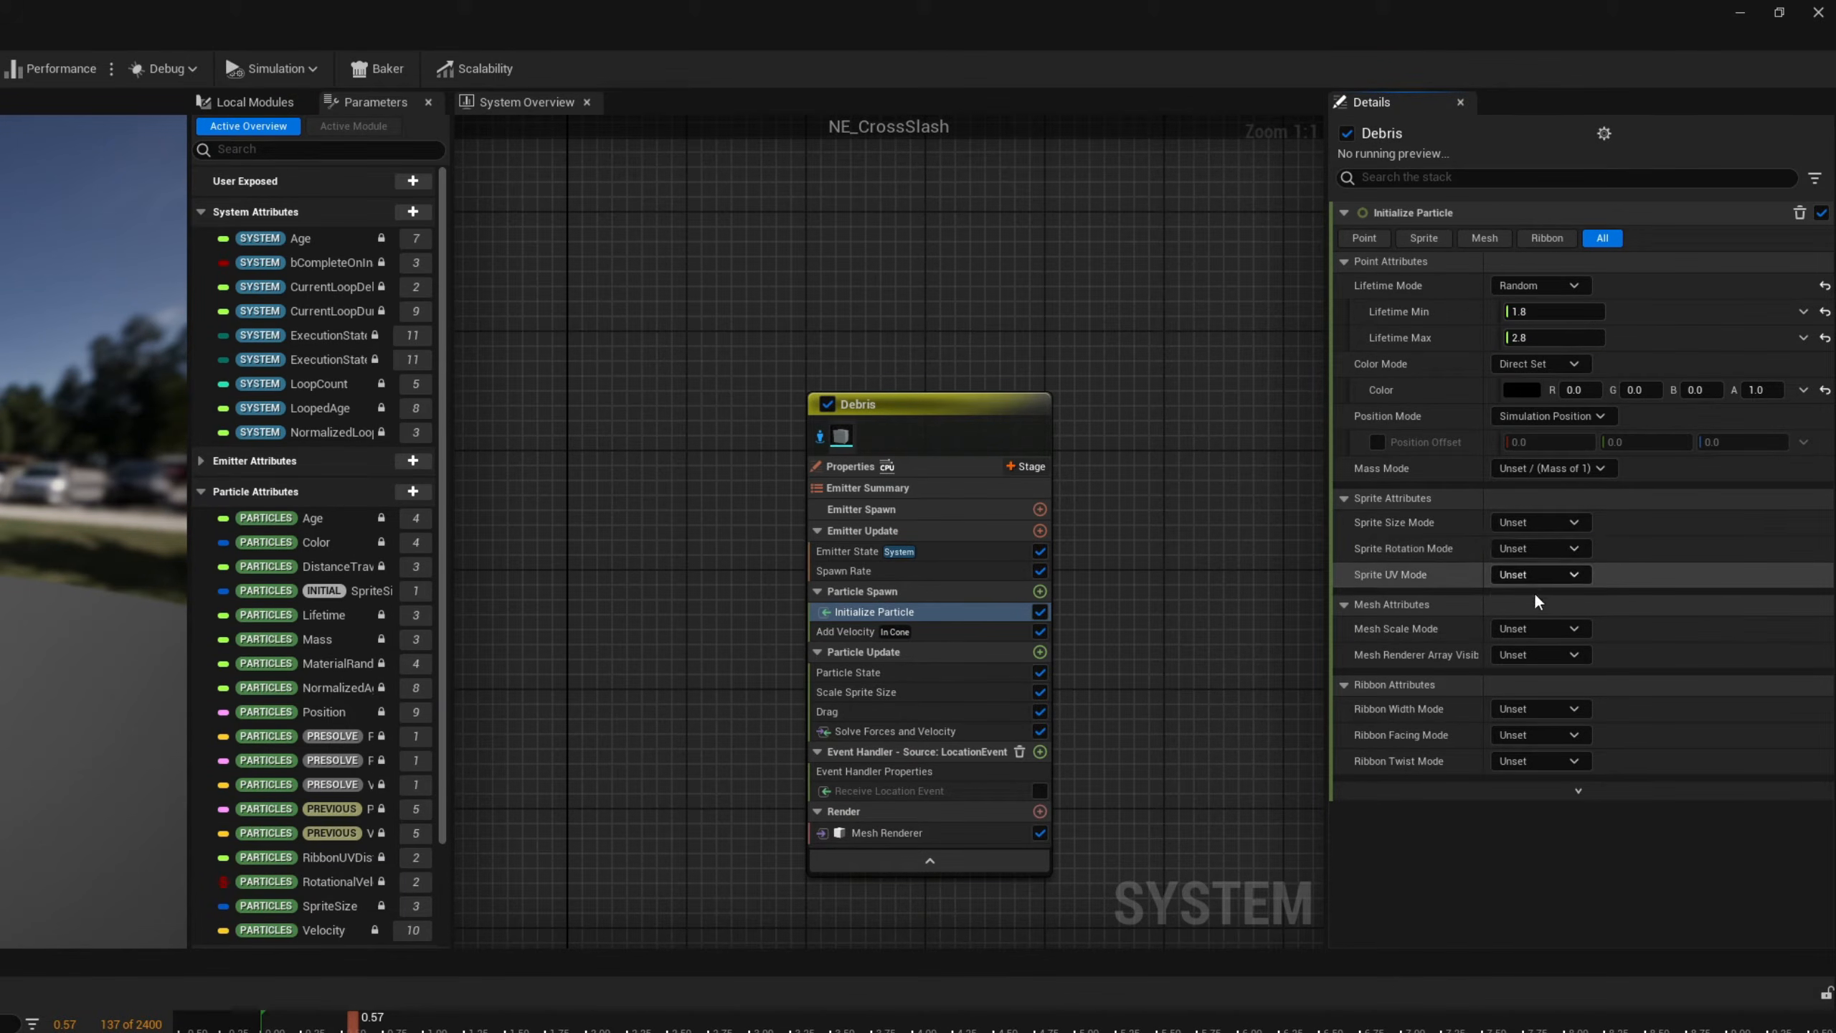
- Set Debris's mesh scale mode to Random Uniform with a minimum of 0.25 and a maximum of 0.75
{"action": "left_click", "coordinate": [1535, 626]}
{"action": "left_click", "coordinate": [1561, 695]}
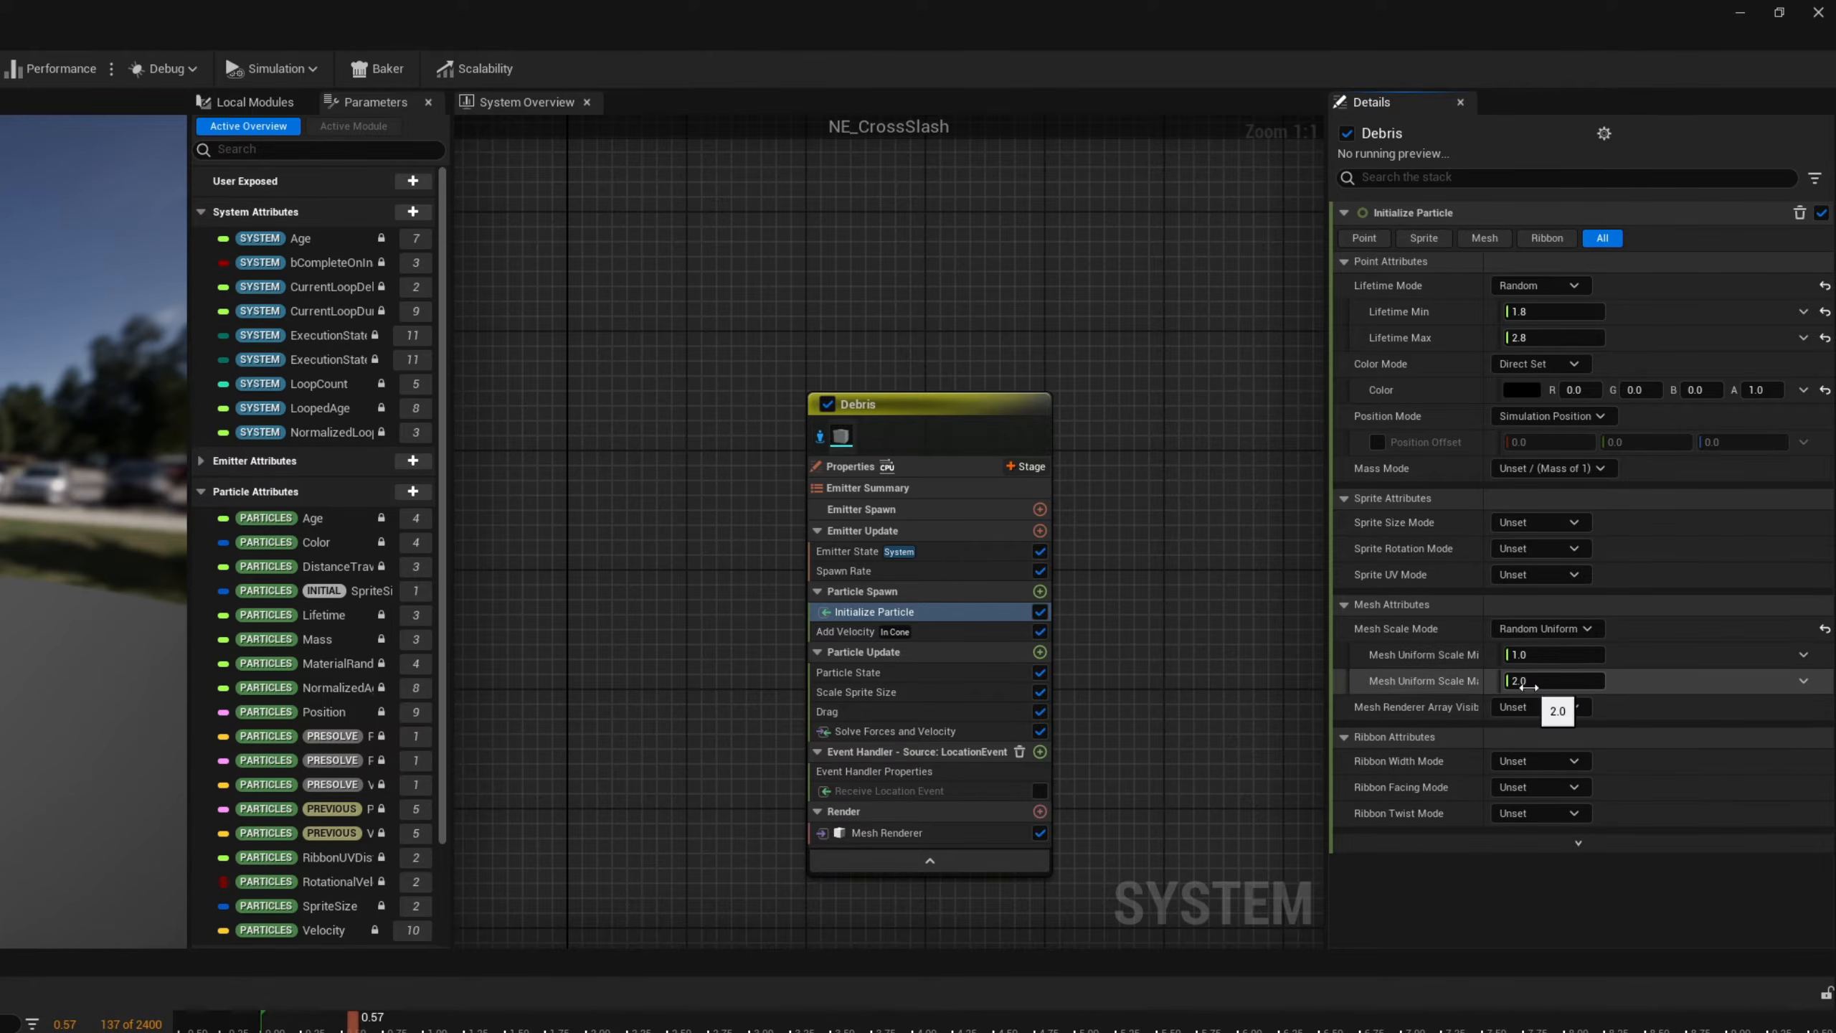
{"action": "left_click", "coordinate": [1556, 655]}
{"action": "type", "text": ".25"}
{"action": "key", "text": "Tab"}
{"action": "type", "text": ".75"}
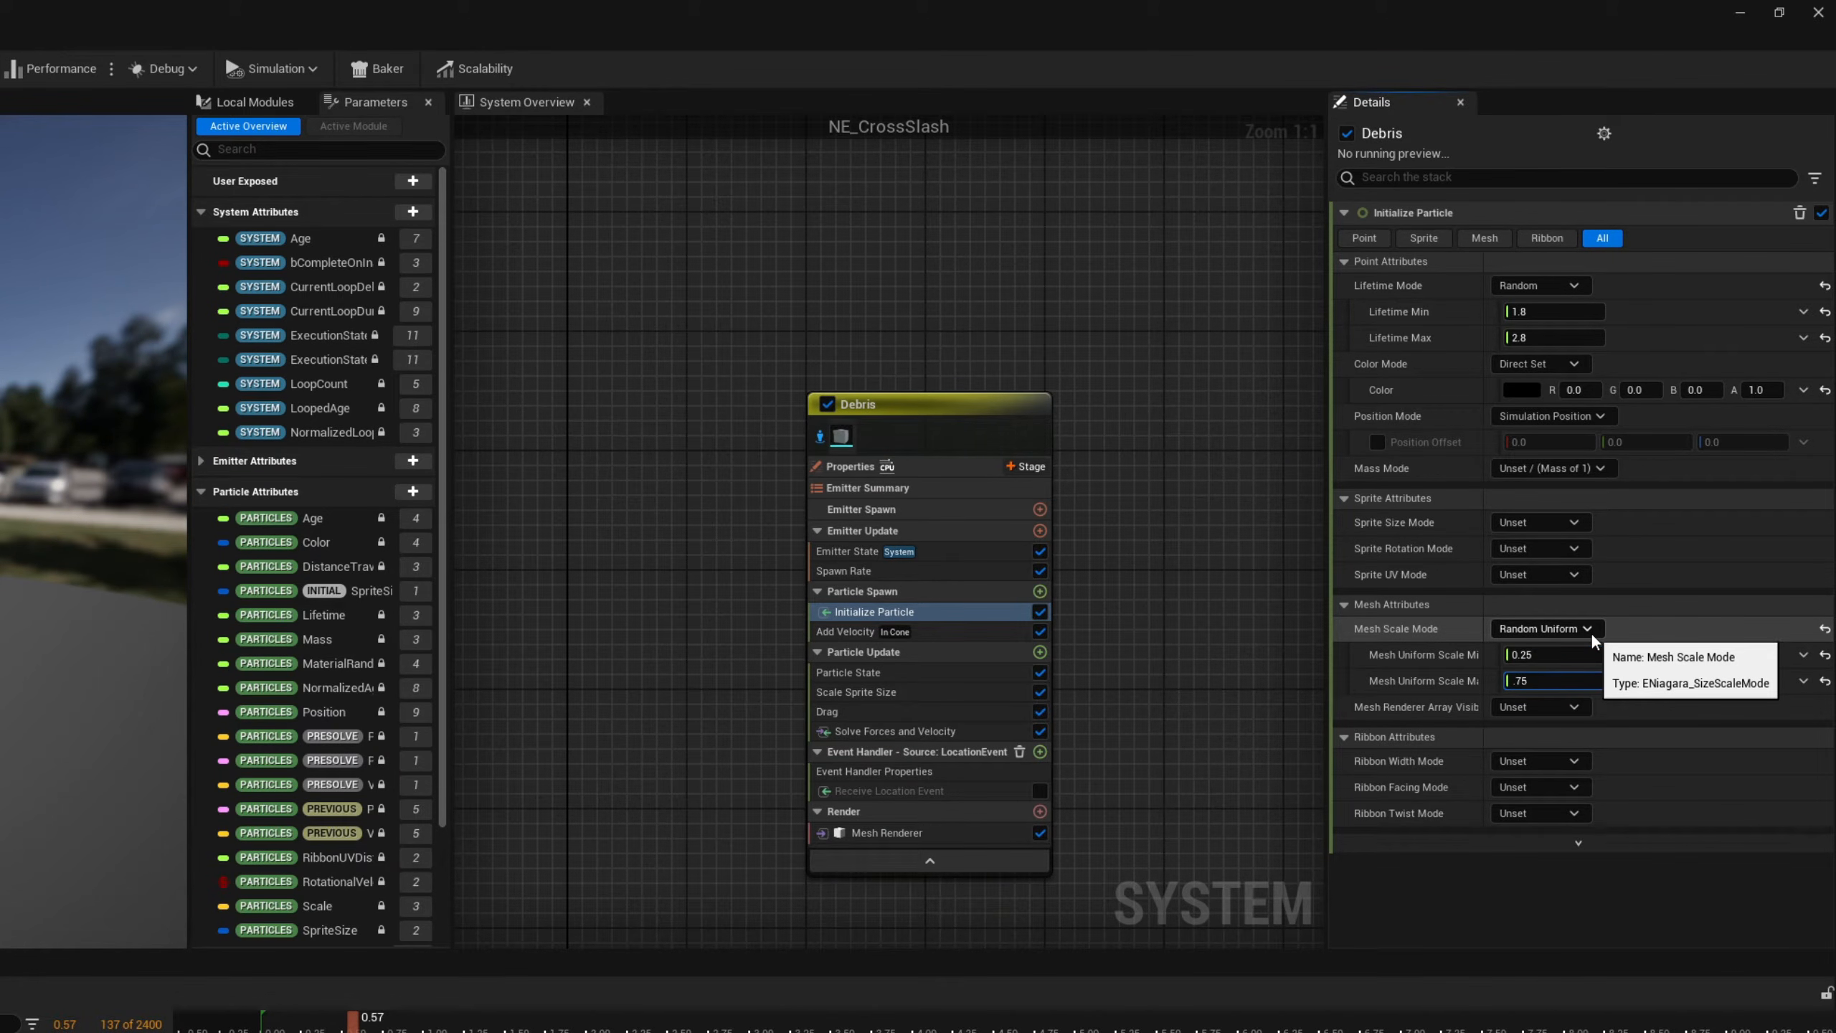
{"action": "key", "text": "Return"}
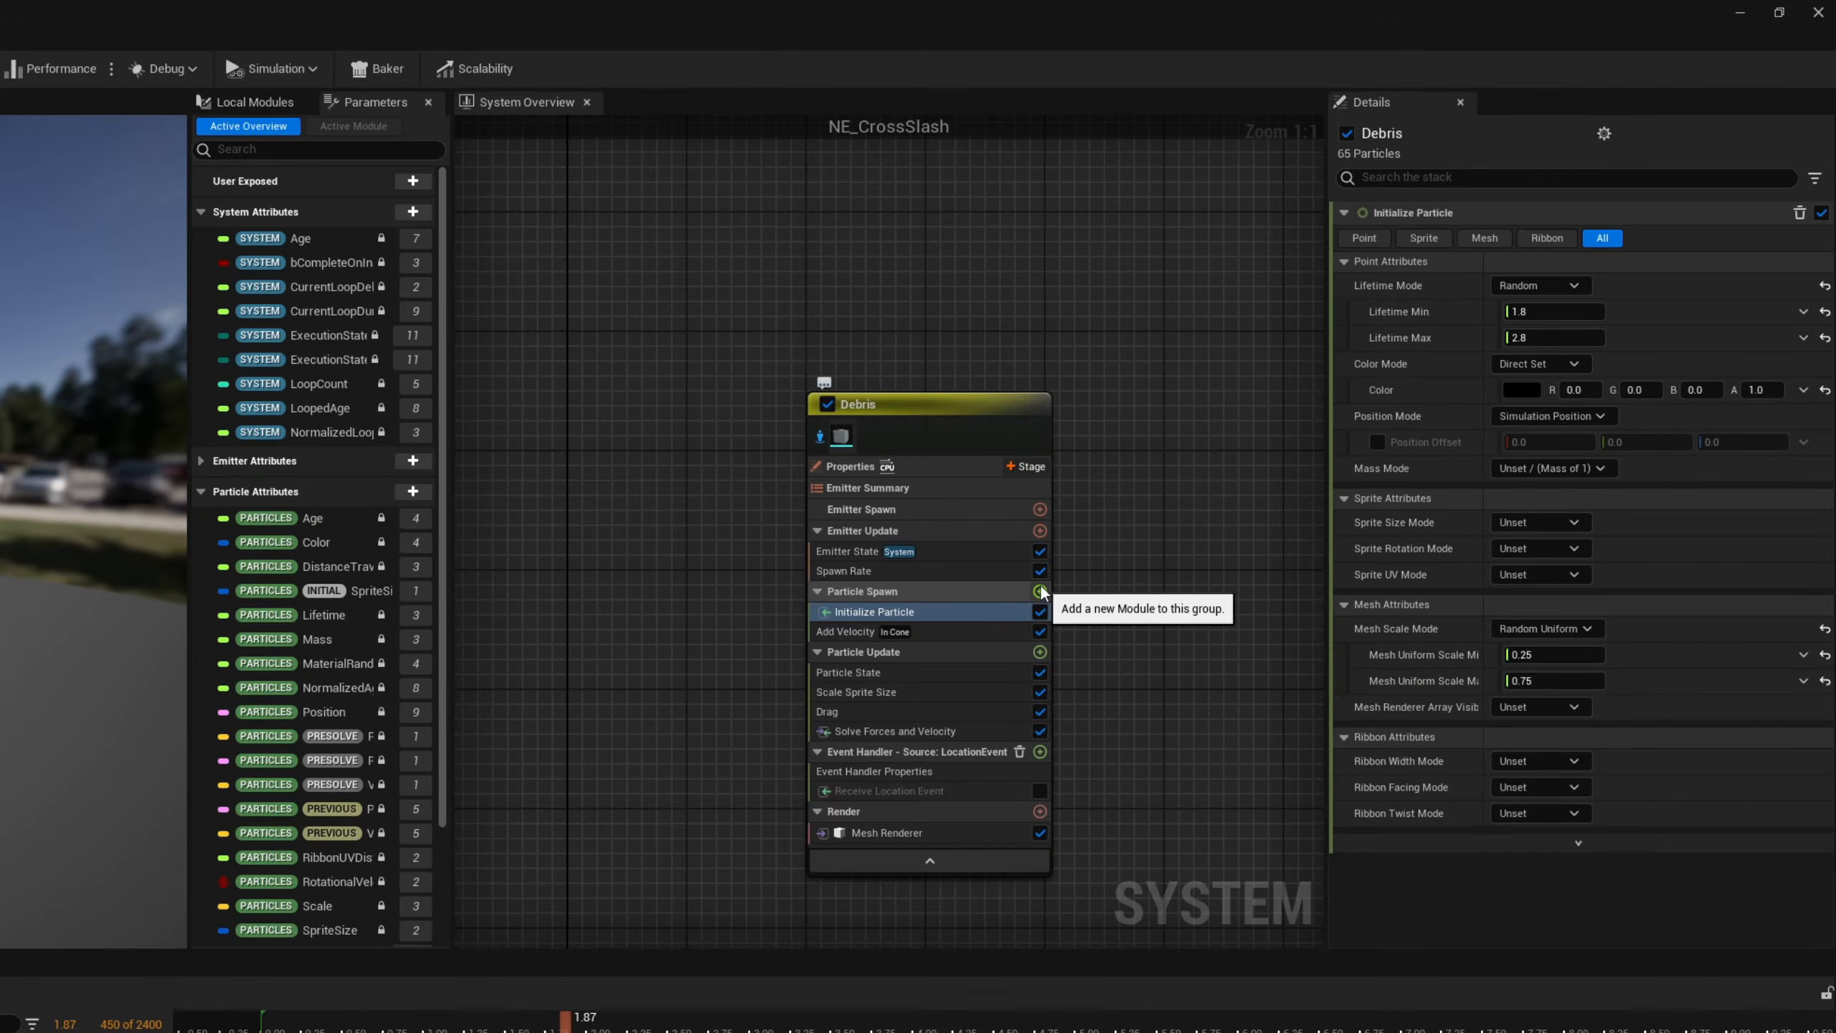
- Add an Initial Mesh Orientation module to Debris's Particle Spawn with the orientation mode set to Random
{"action": "left_click", "coordinate": [1596, 615]}
{"action": "type", "text": "initi"}
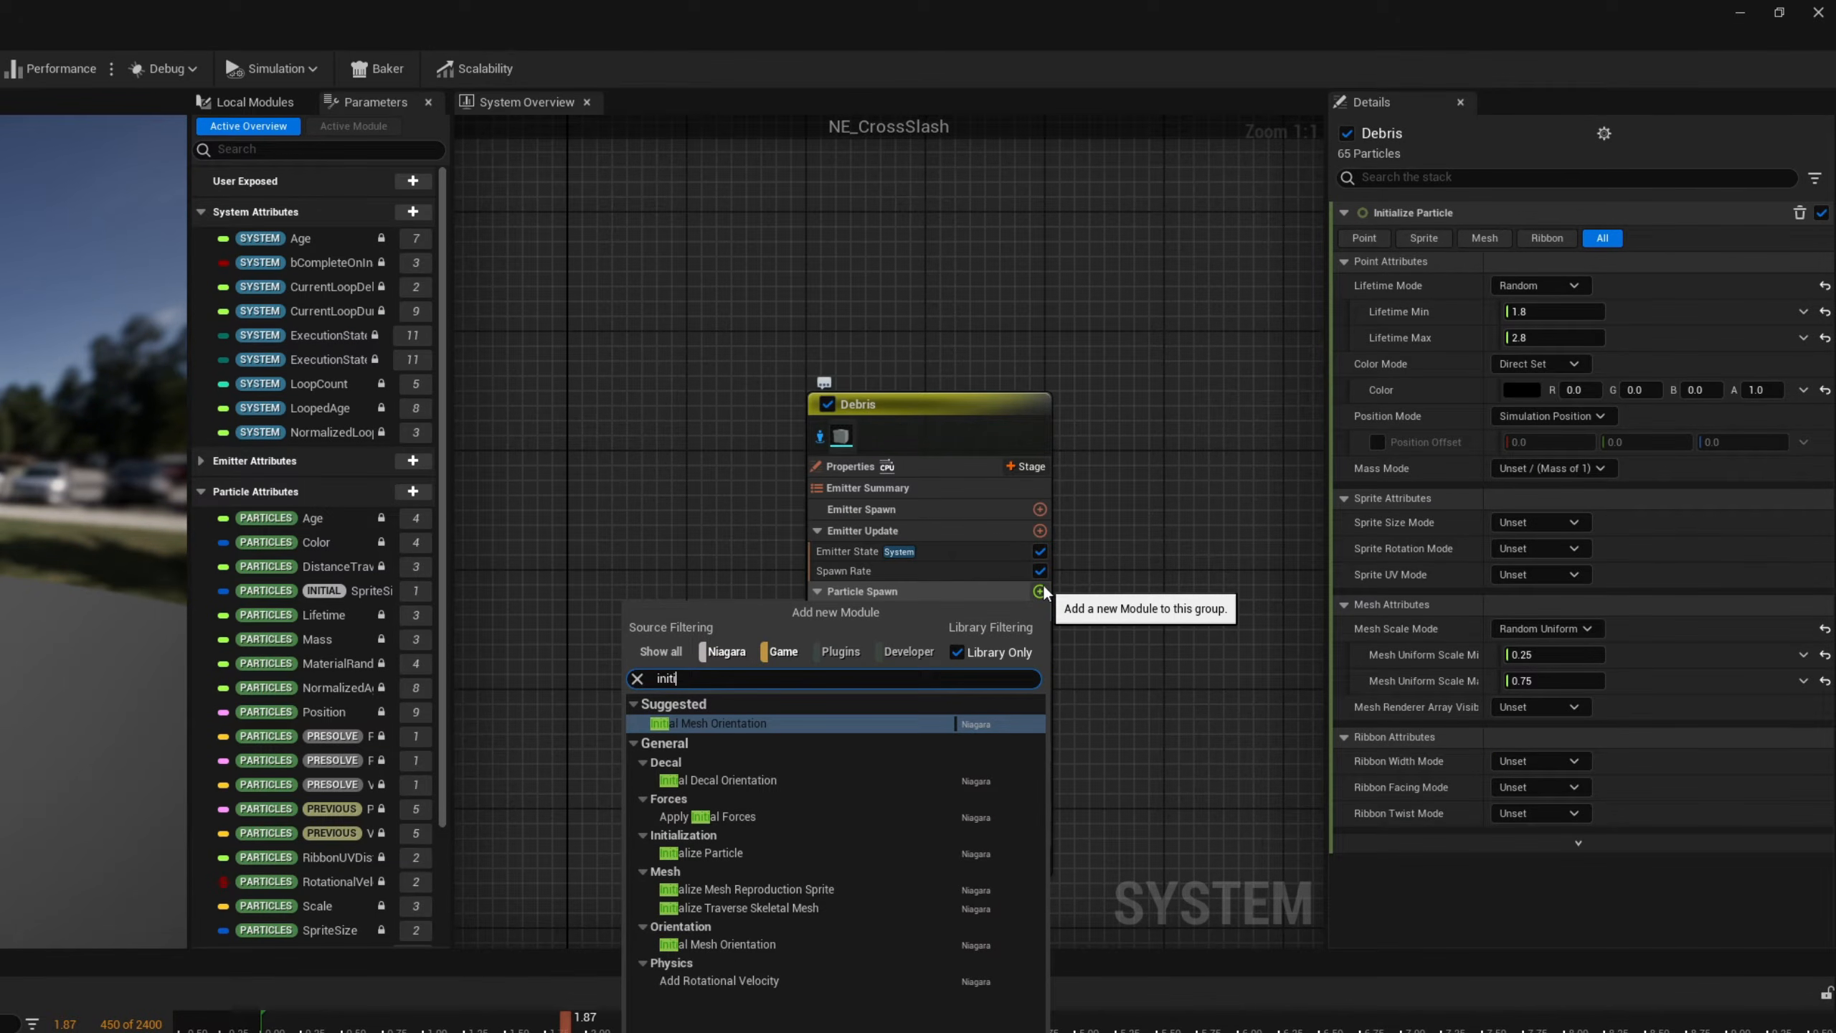
{"action": "key", "text": "Return"}
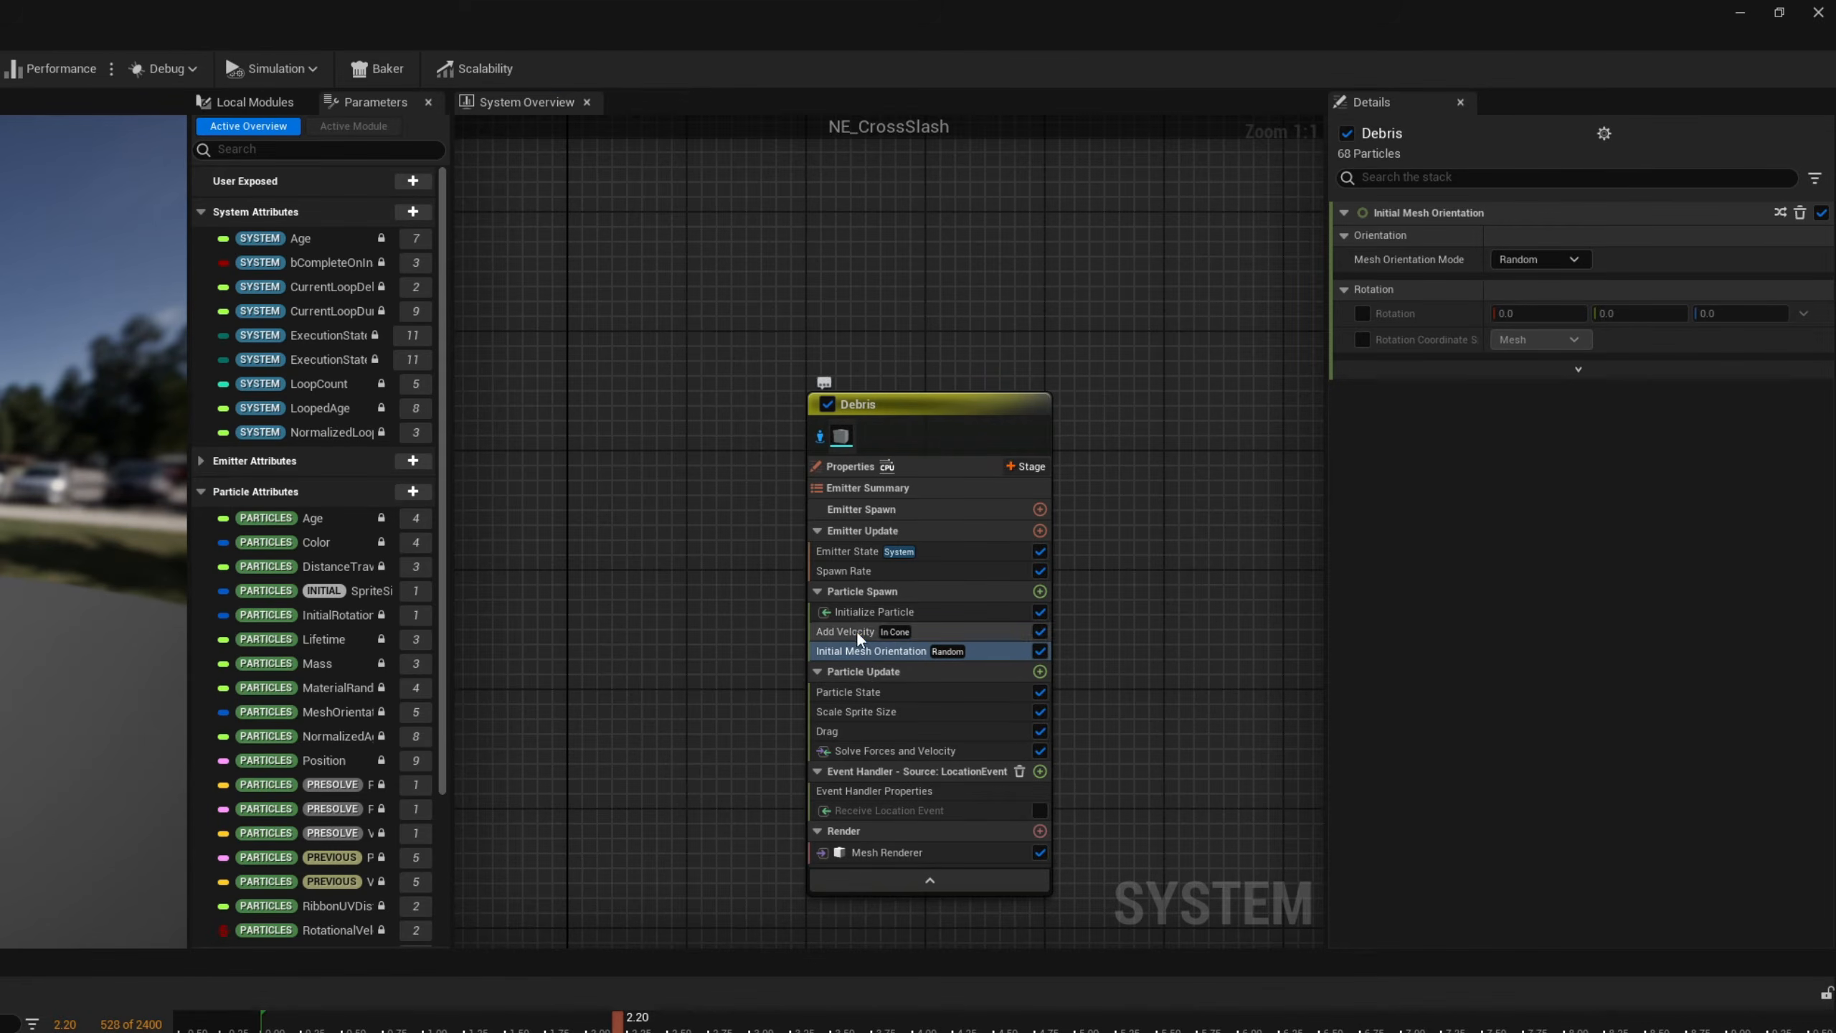
- In Debris's Add Velocity module, set the cone axis minimum to 0, 0, 50 and maximum to 0, 0, 100
{"action": "left_click", "coordinate": [1409, 654]}
{"action": "left_click", "coordinate": [1567, 446]}
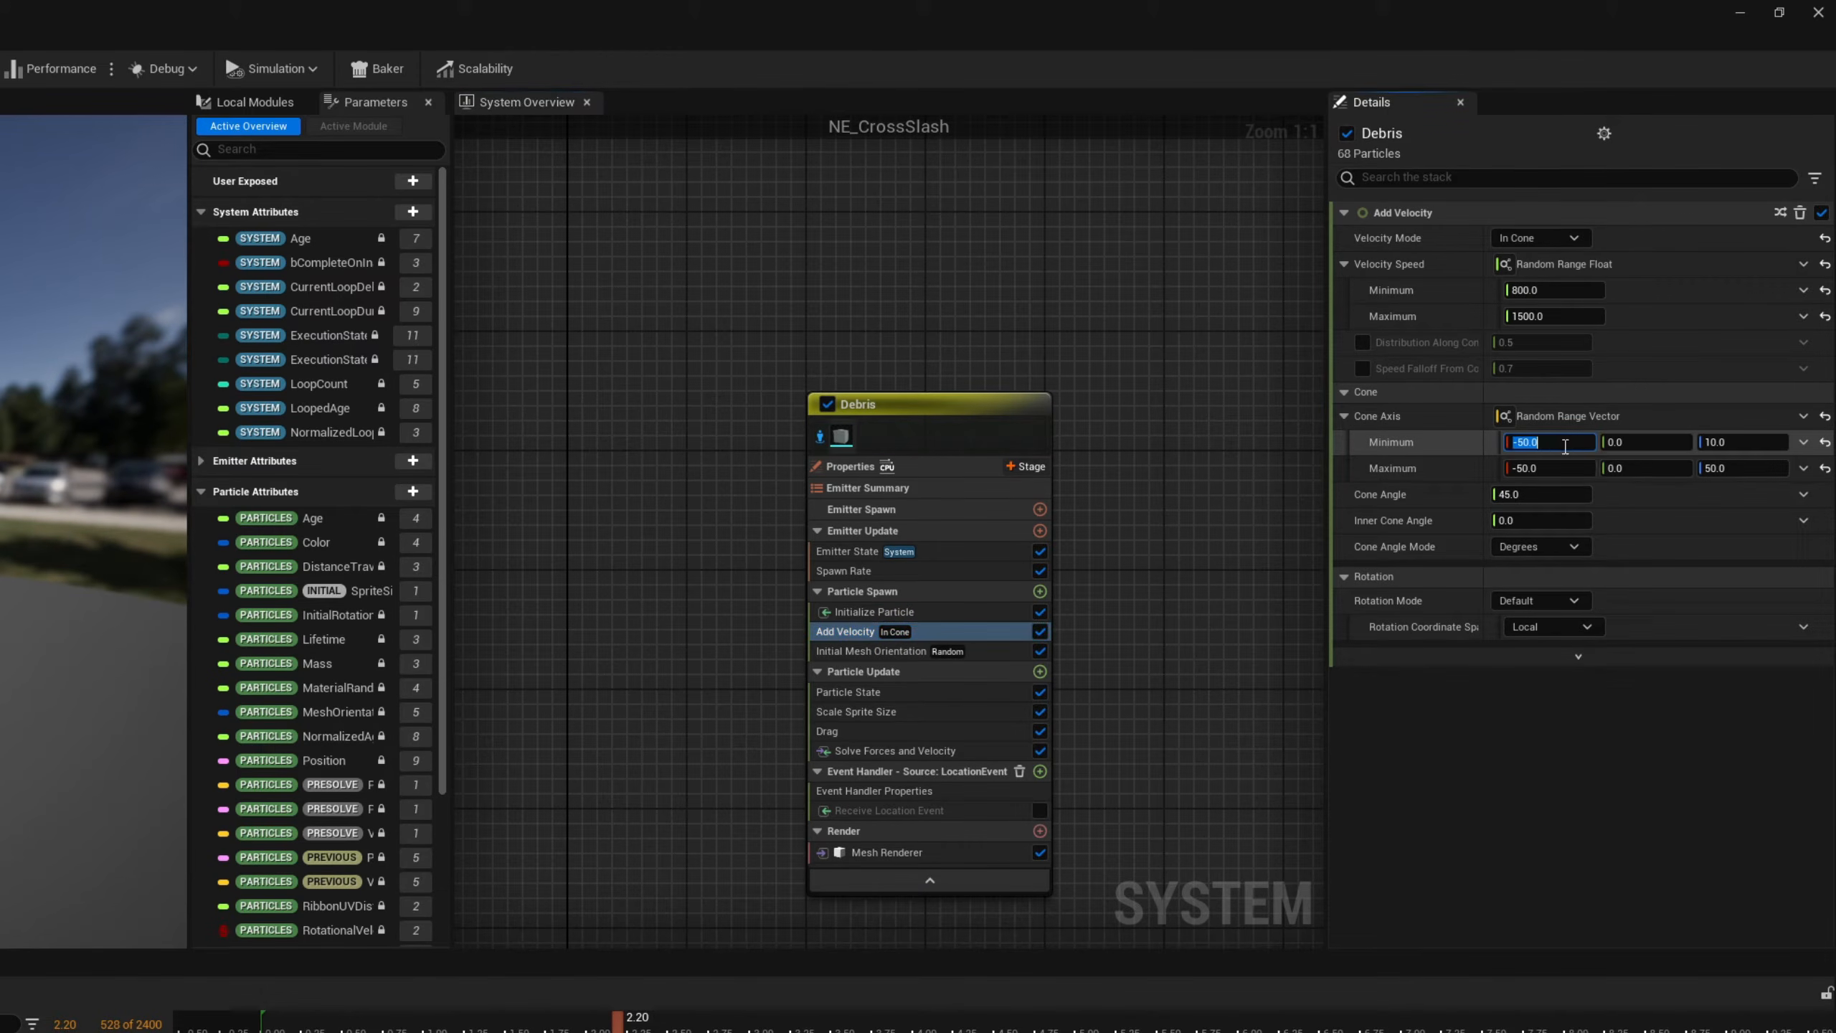
{"action": "left_click", "coordinate": [1544, 467]}
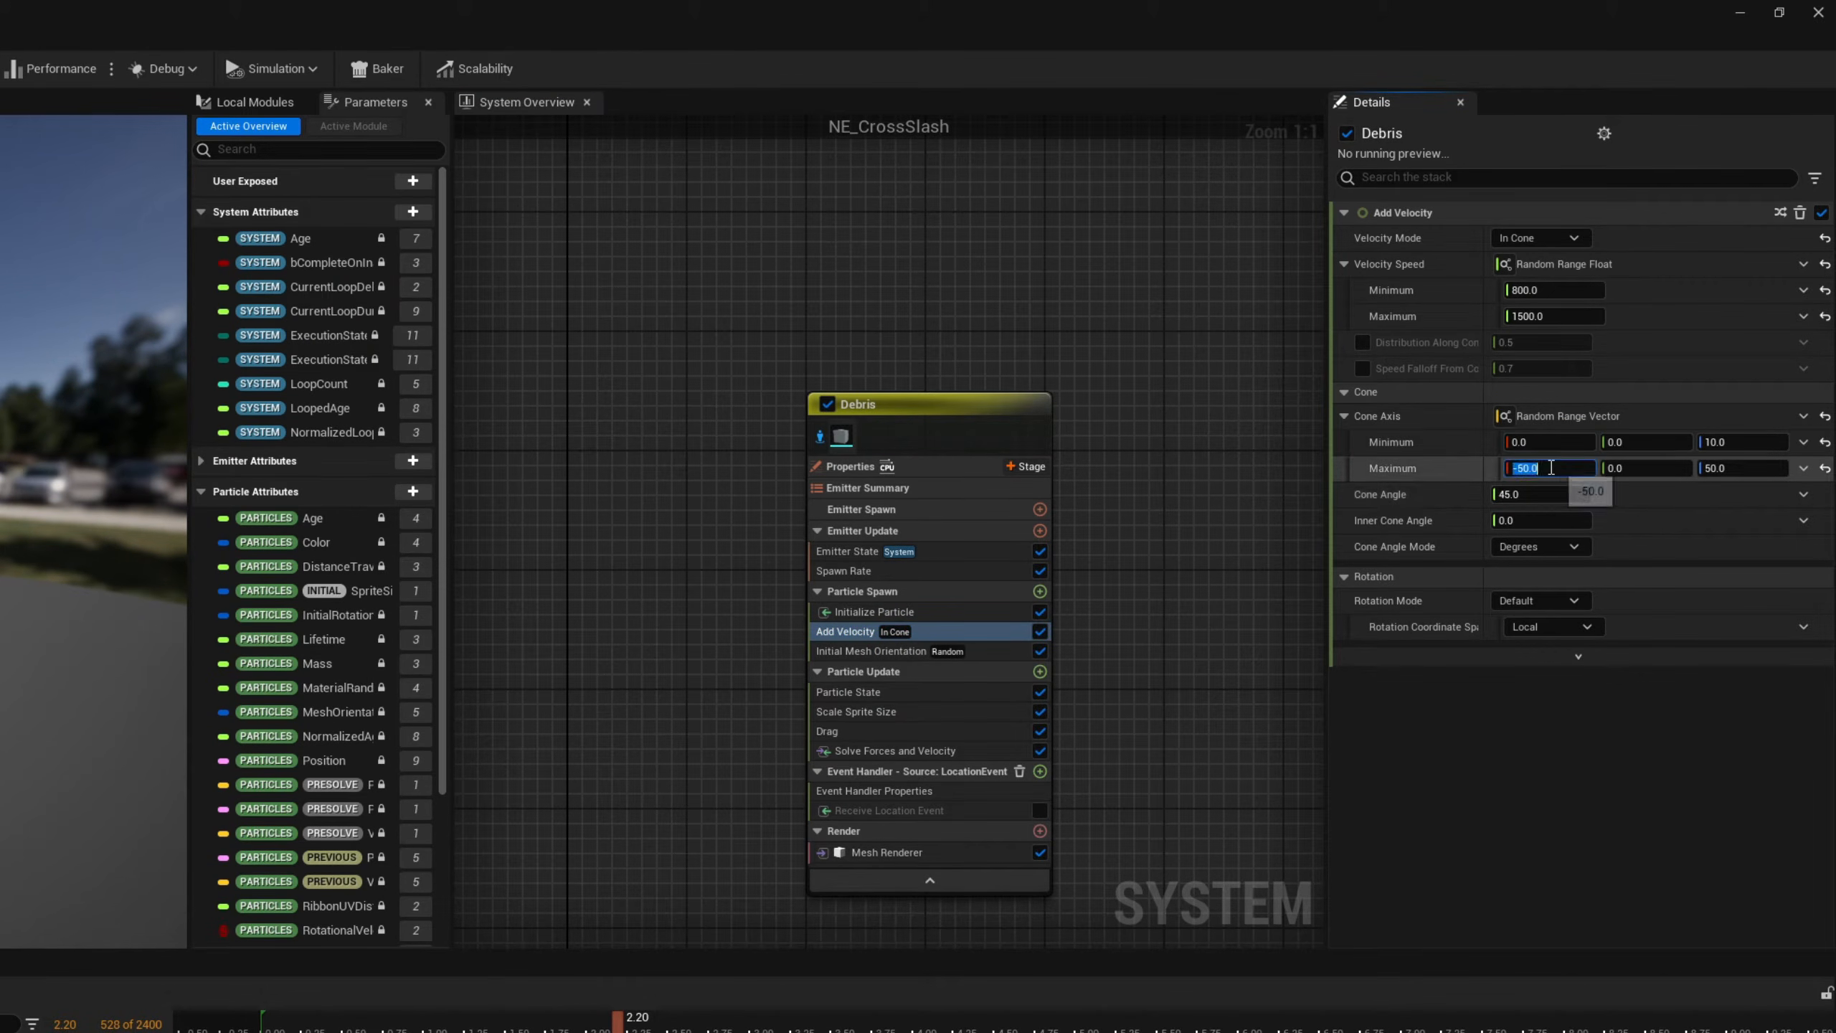
{"action": "type", "text": "0"}
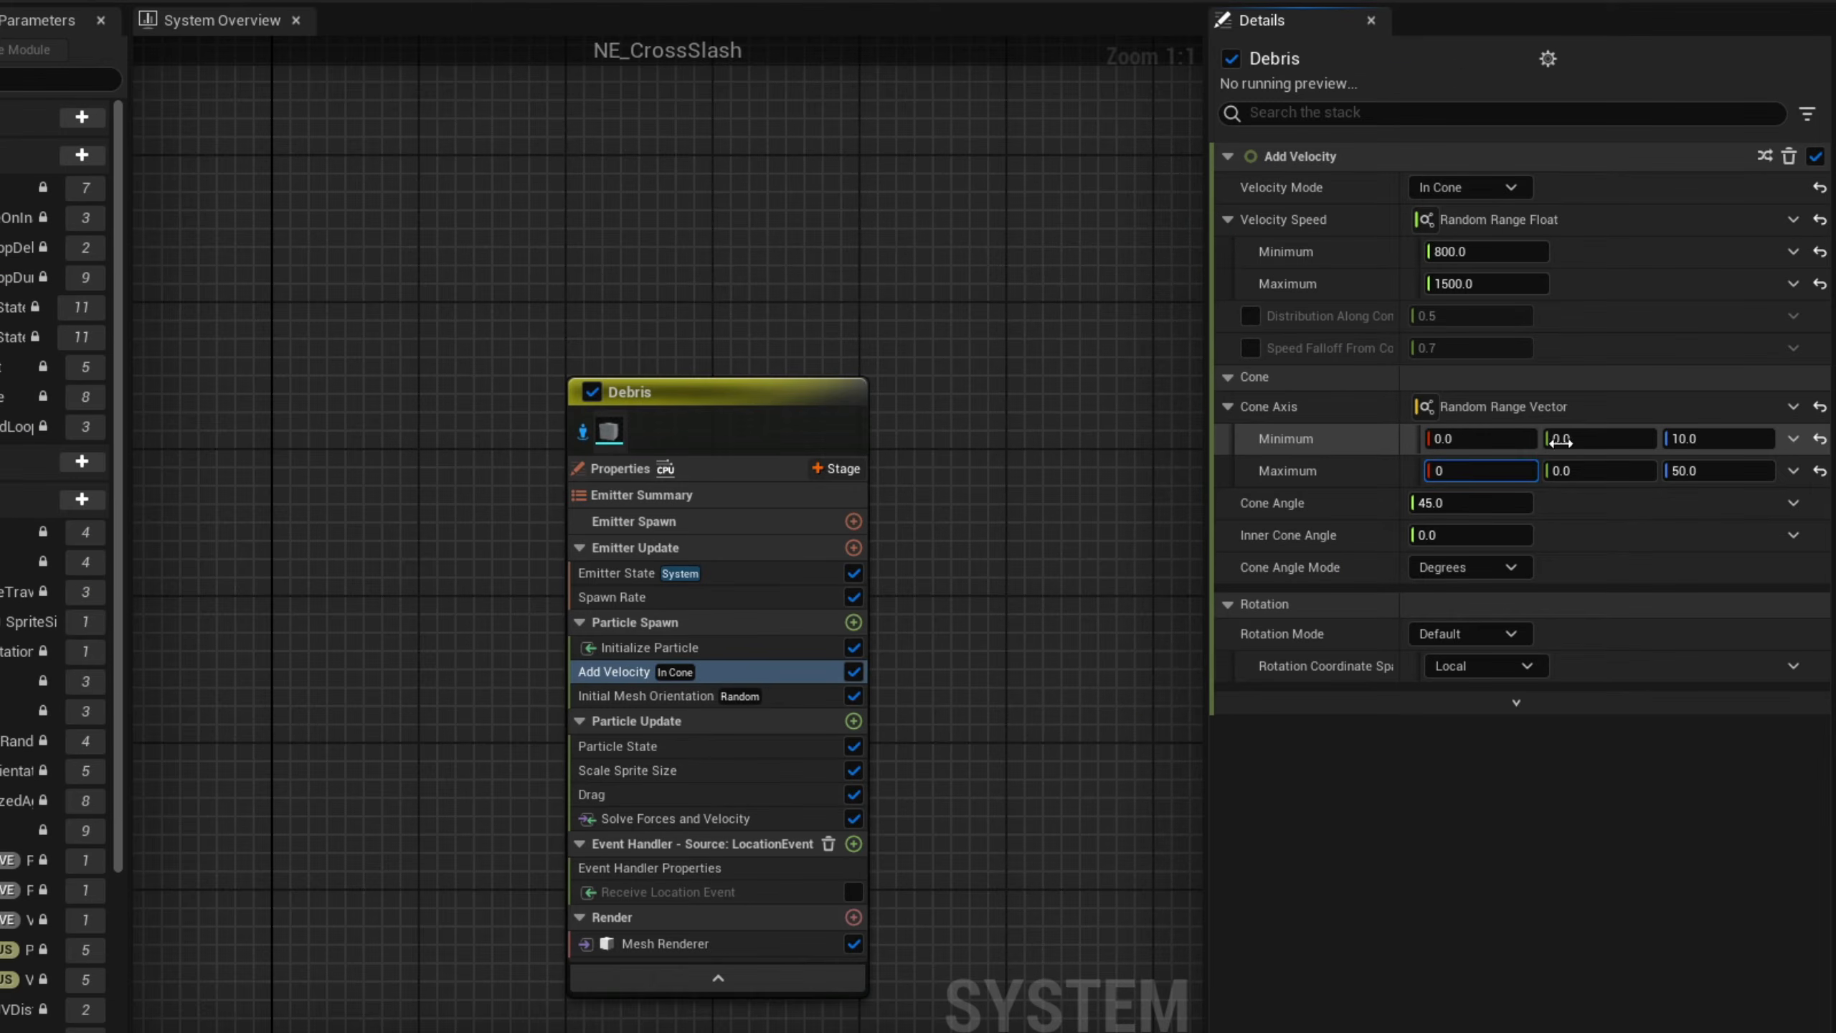
{"action": "left_click", "coordinate": [1684, 439]}
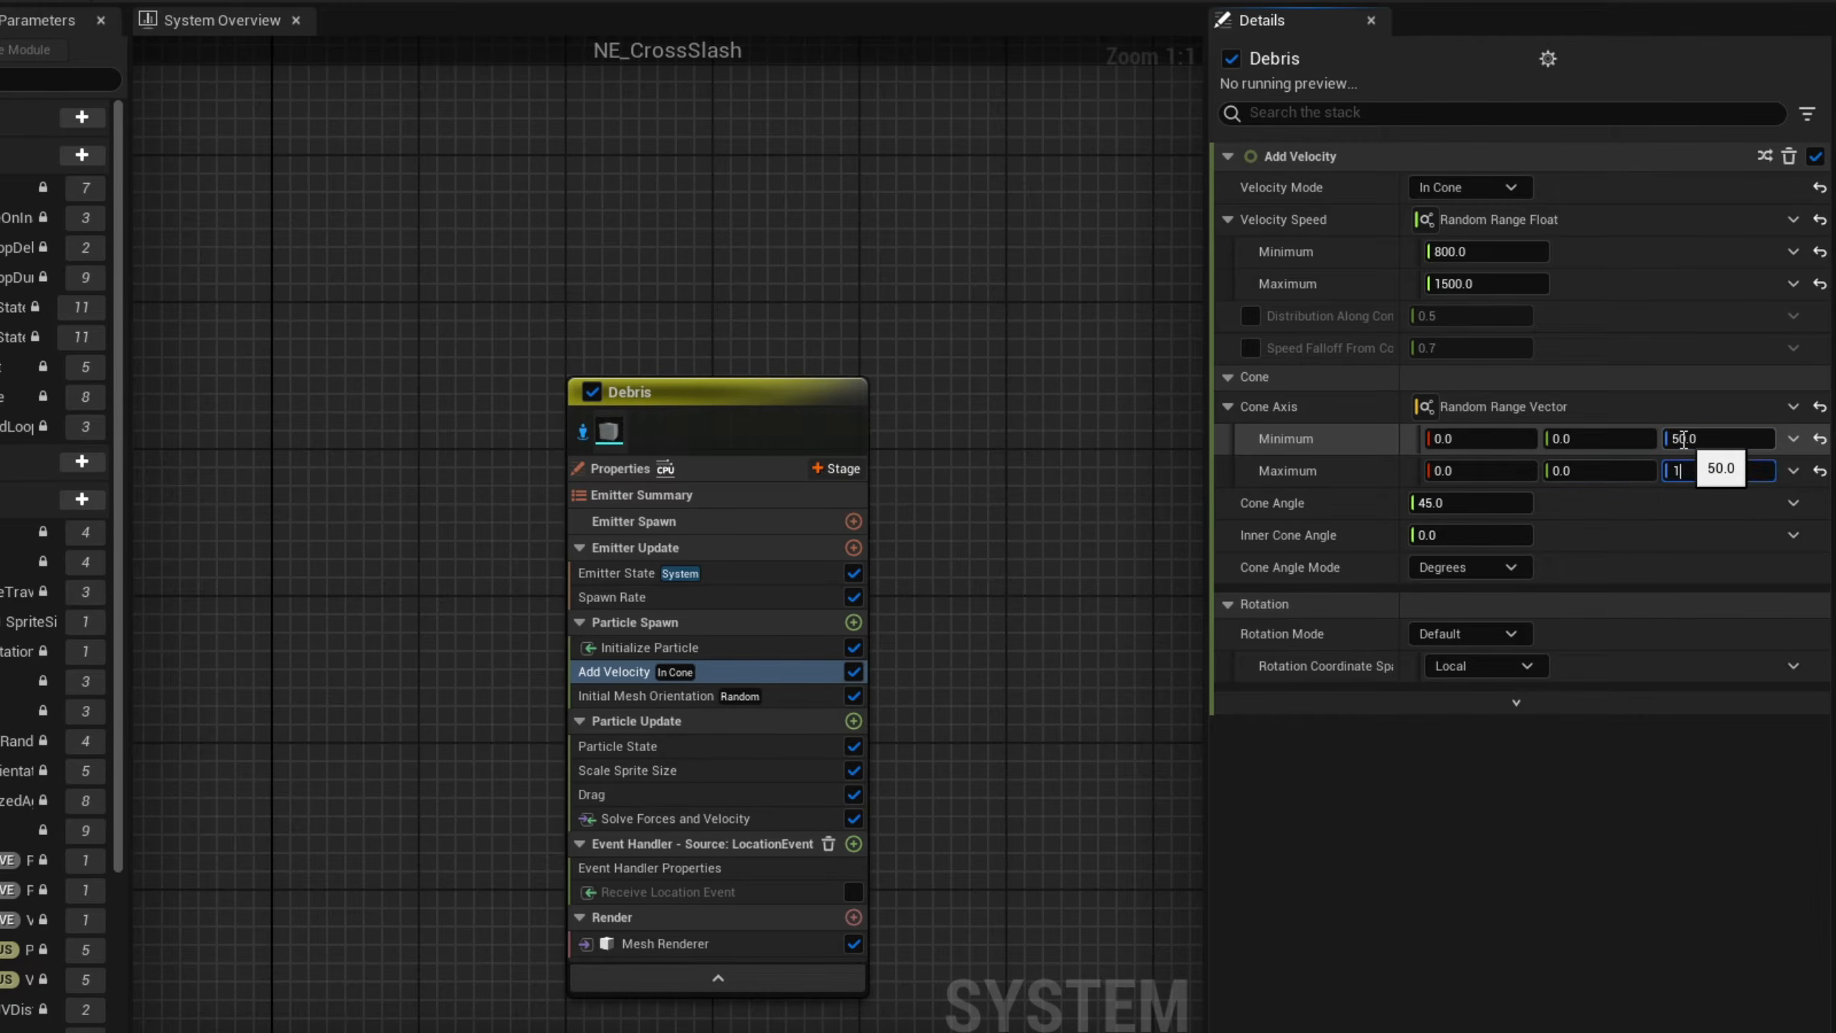
- Set Debris's velocity speed range to 700–1200 and its cone angle to 120
{"action": "left_click", "coordinate": [1500, 251]}
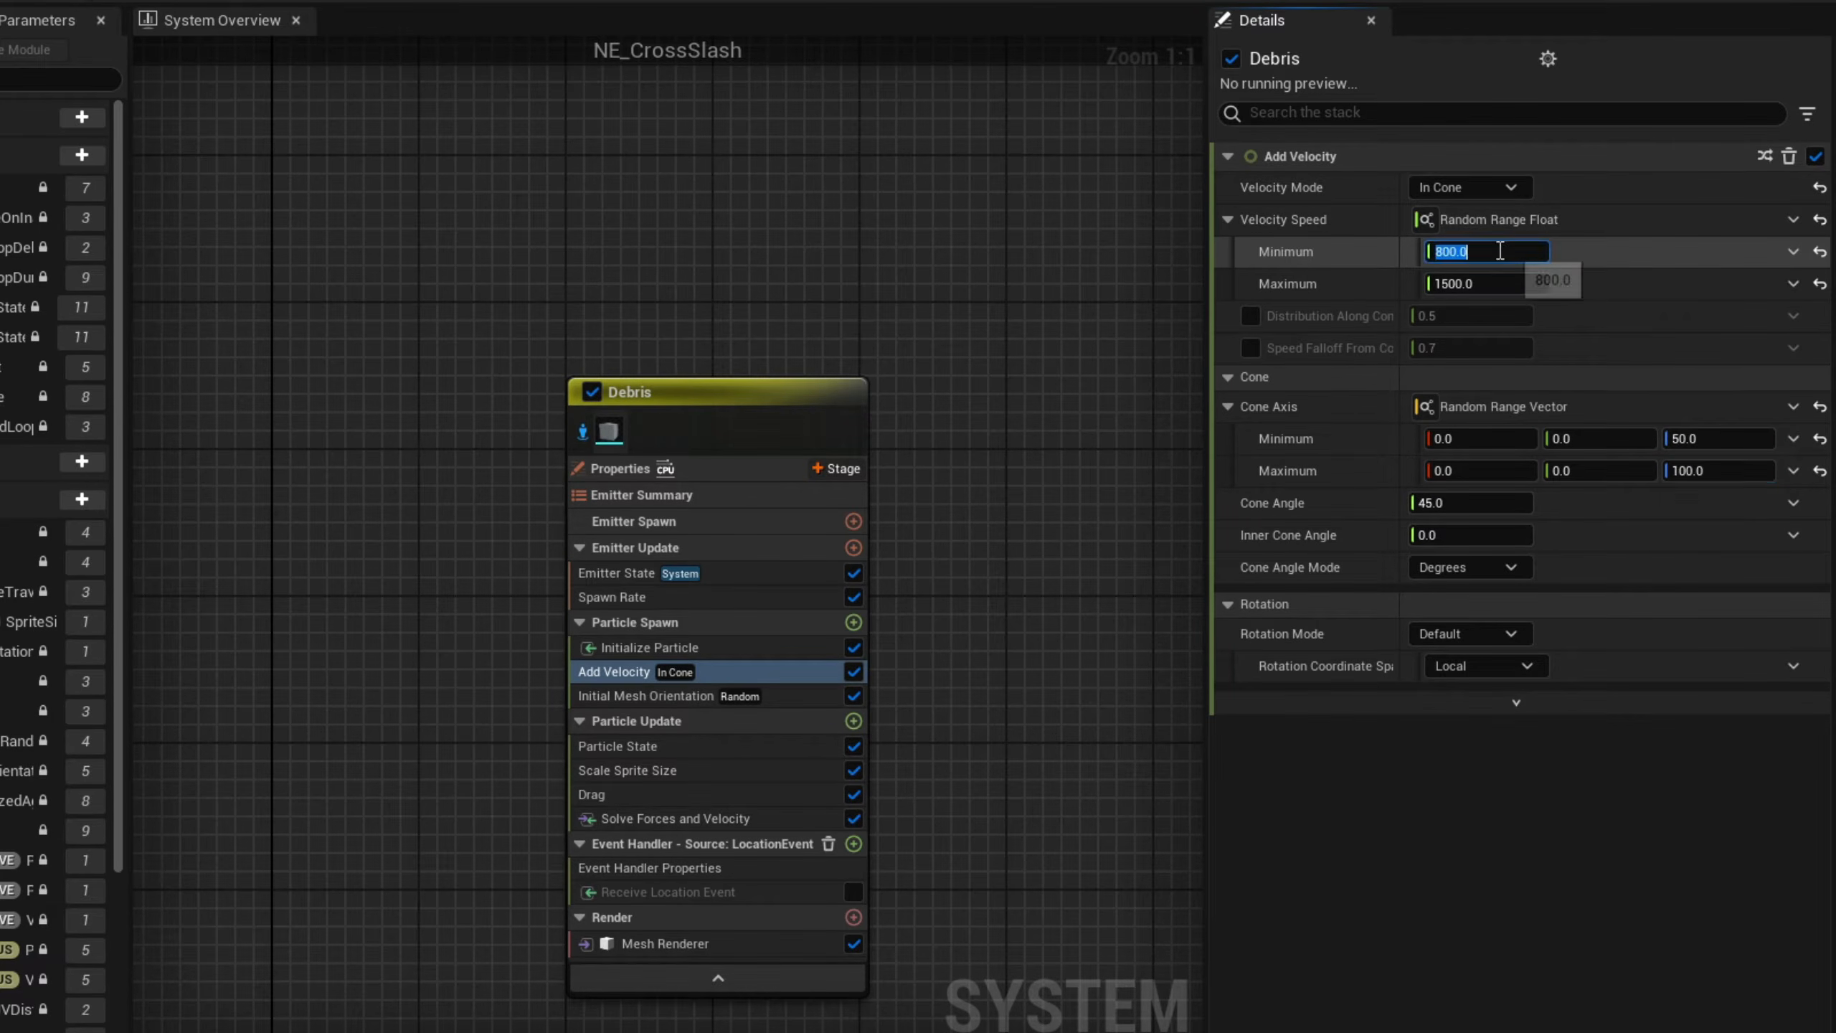
{"action": "key", "text": "Tab"}
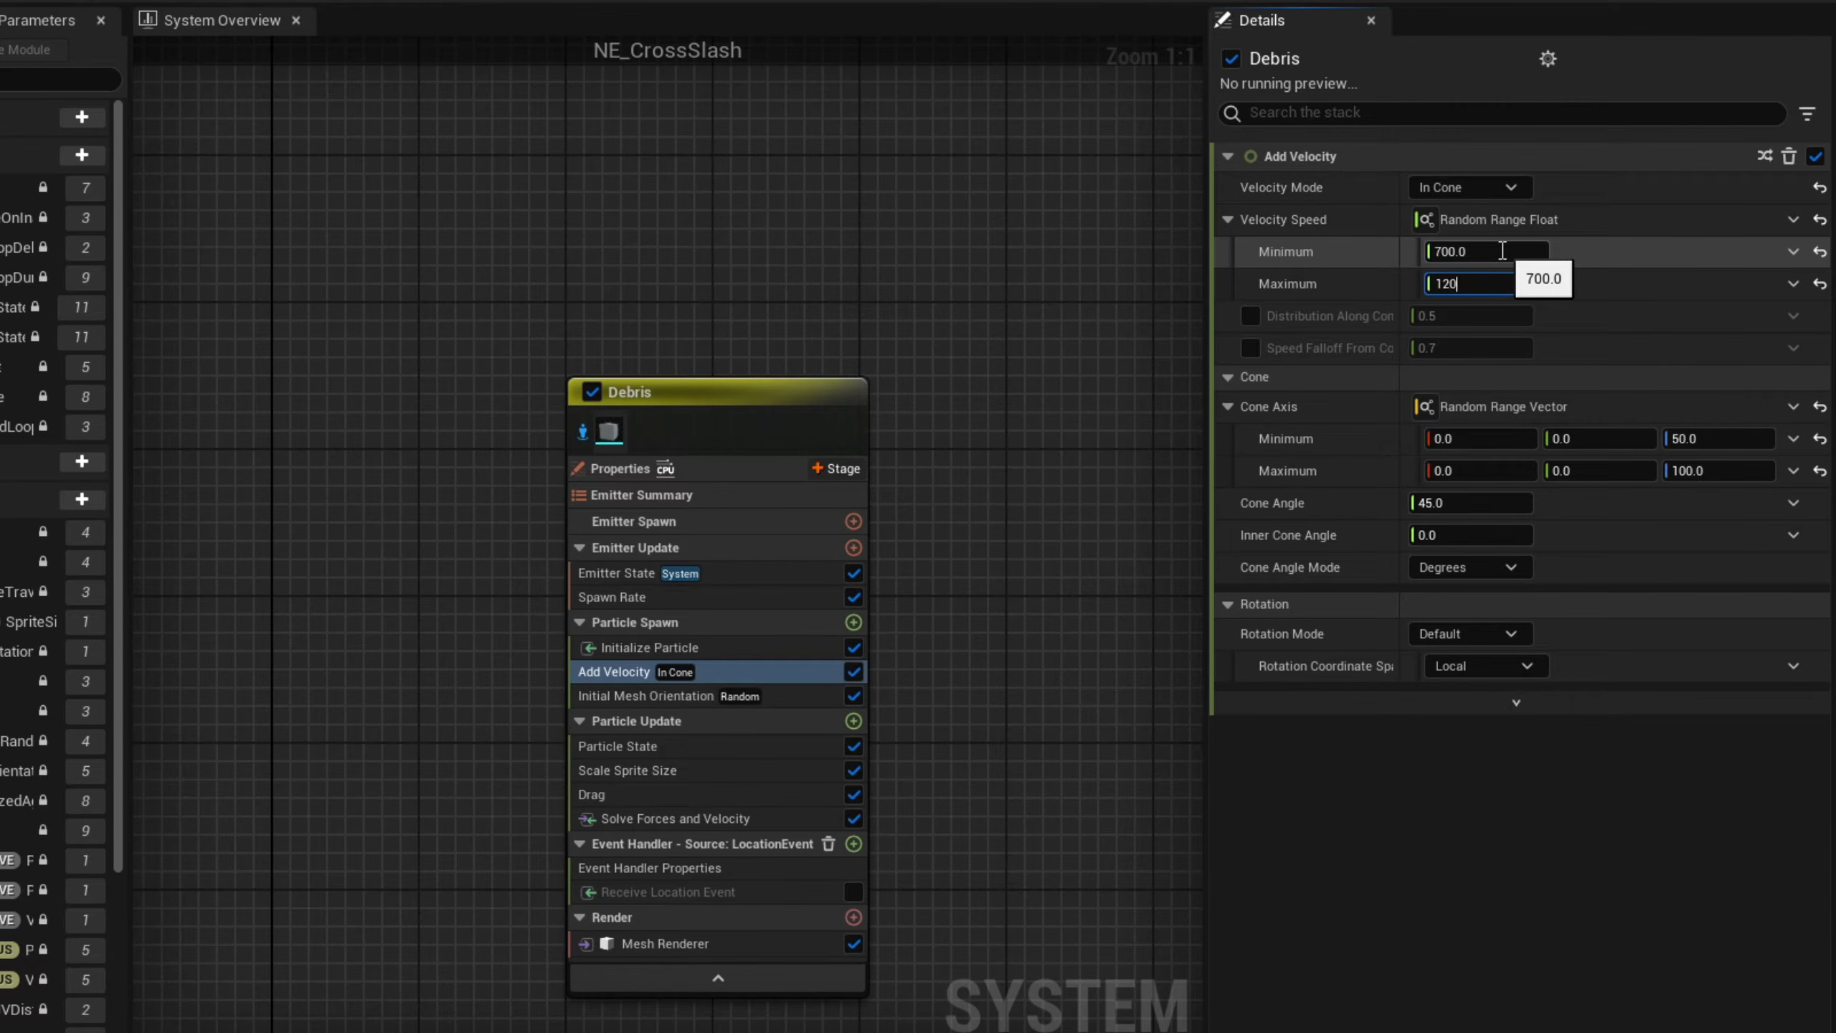
{"action": "type", "text": "1200"}
{"action": "key", "text": "Return"}
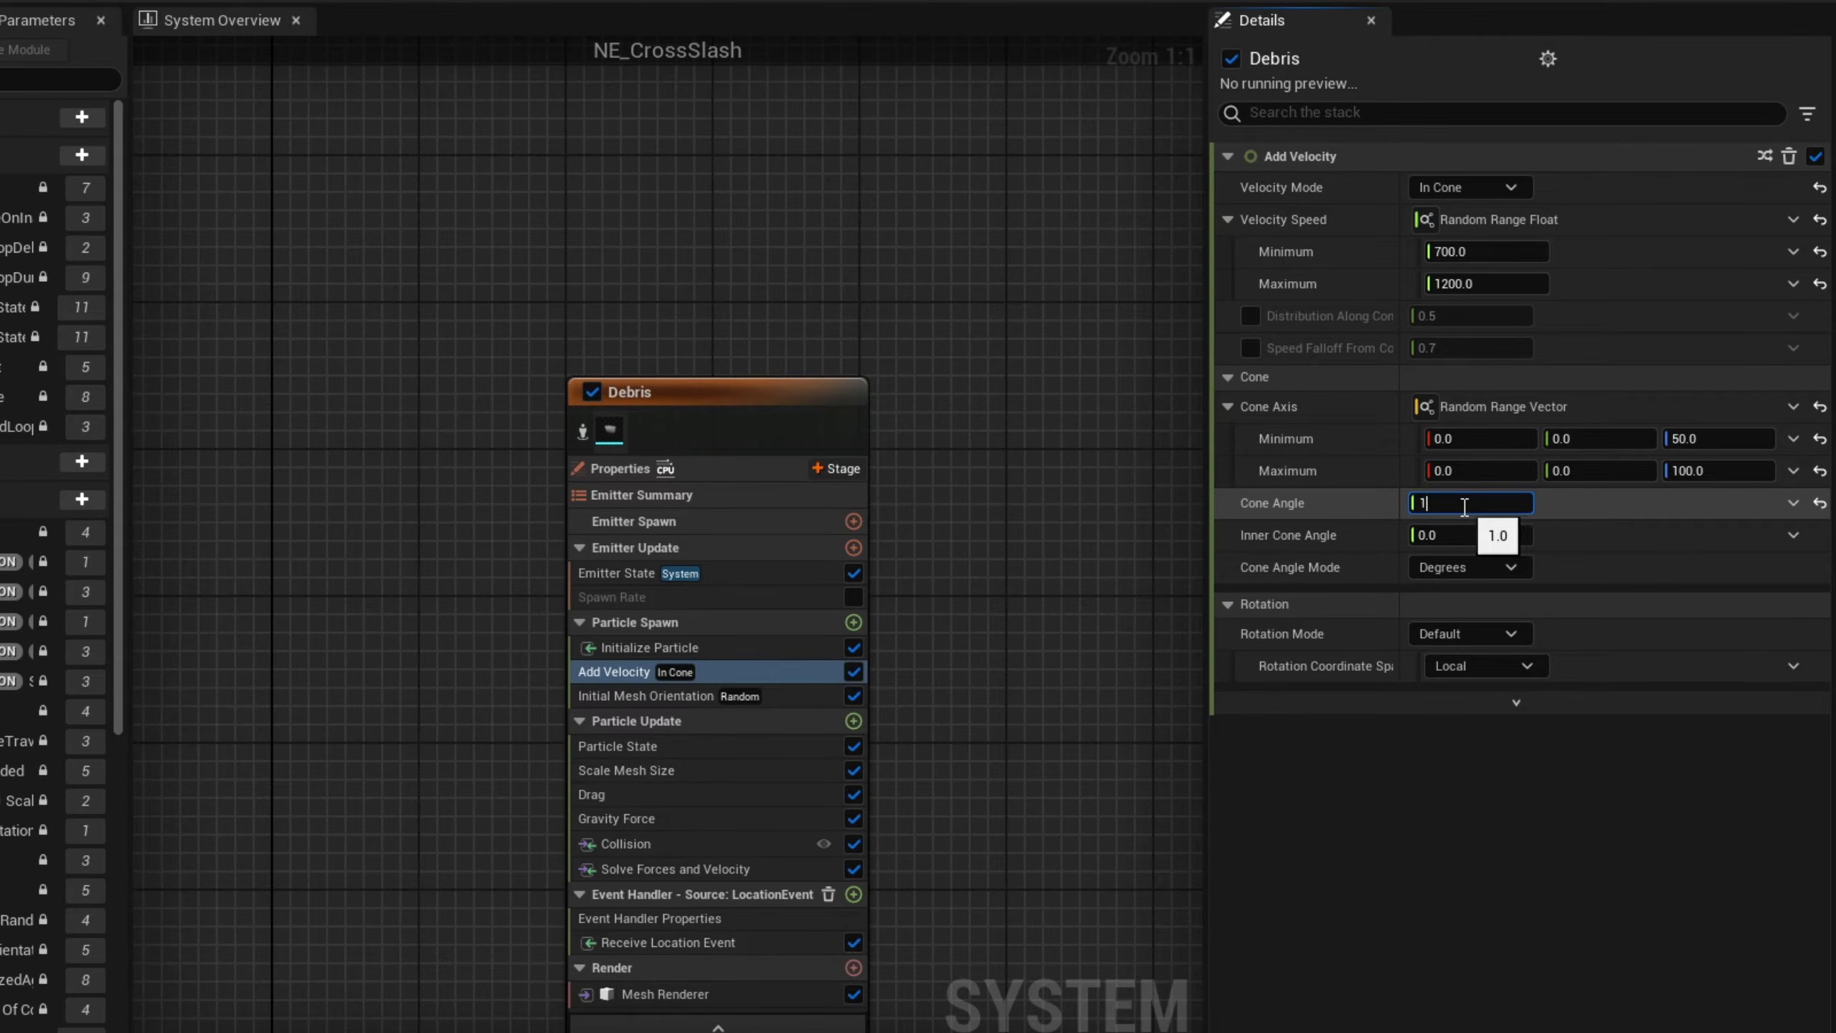
- Replace Debris's Scale Sprite Size module with a Scale Mesh Size module in Particle Update
{"action": "left_click", "coordinate": [700, 769]}
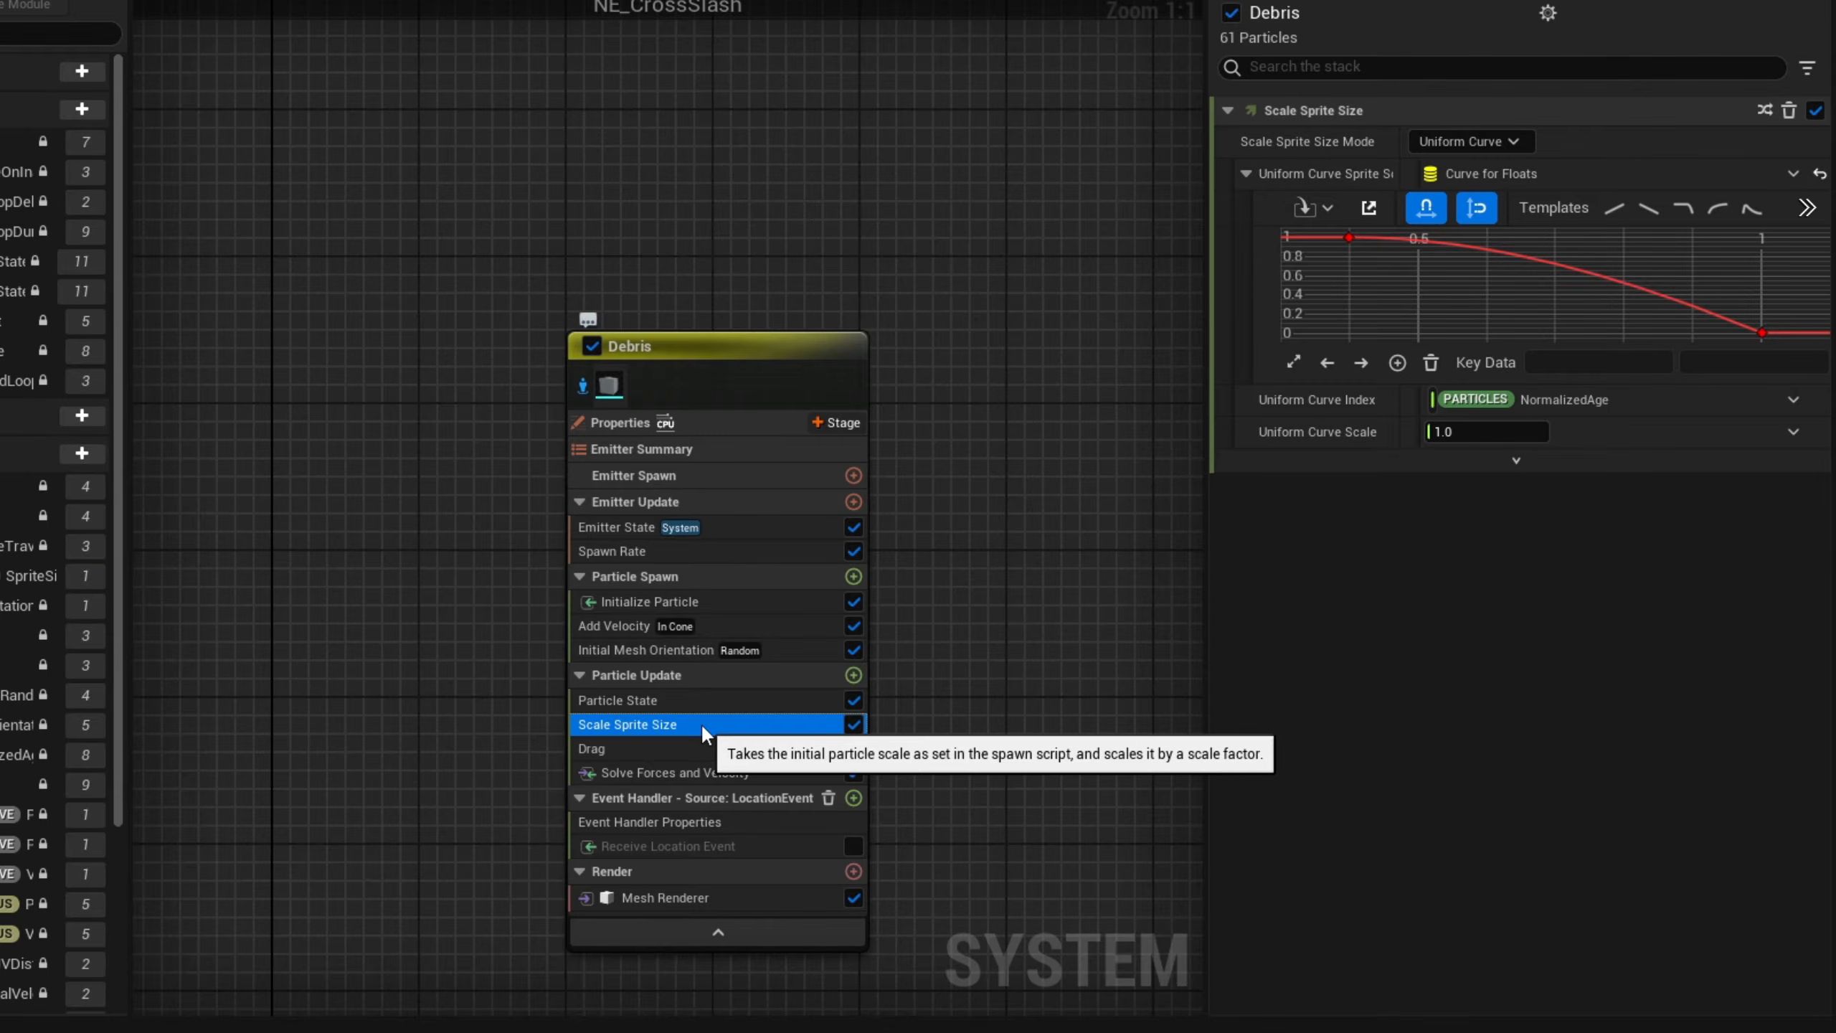
{"action": "key", "text": "Delete"}
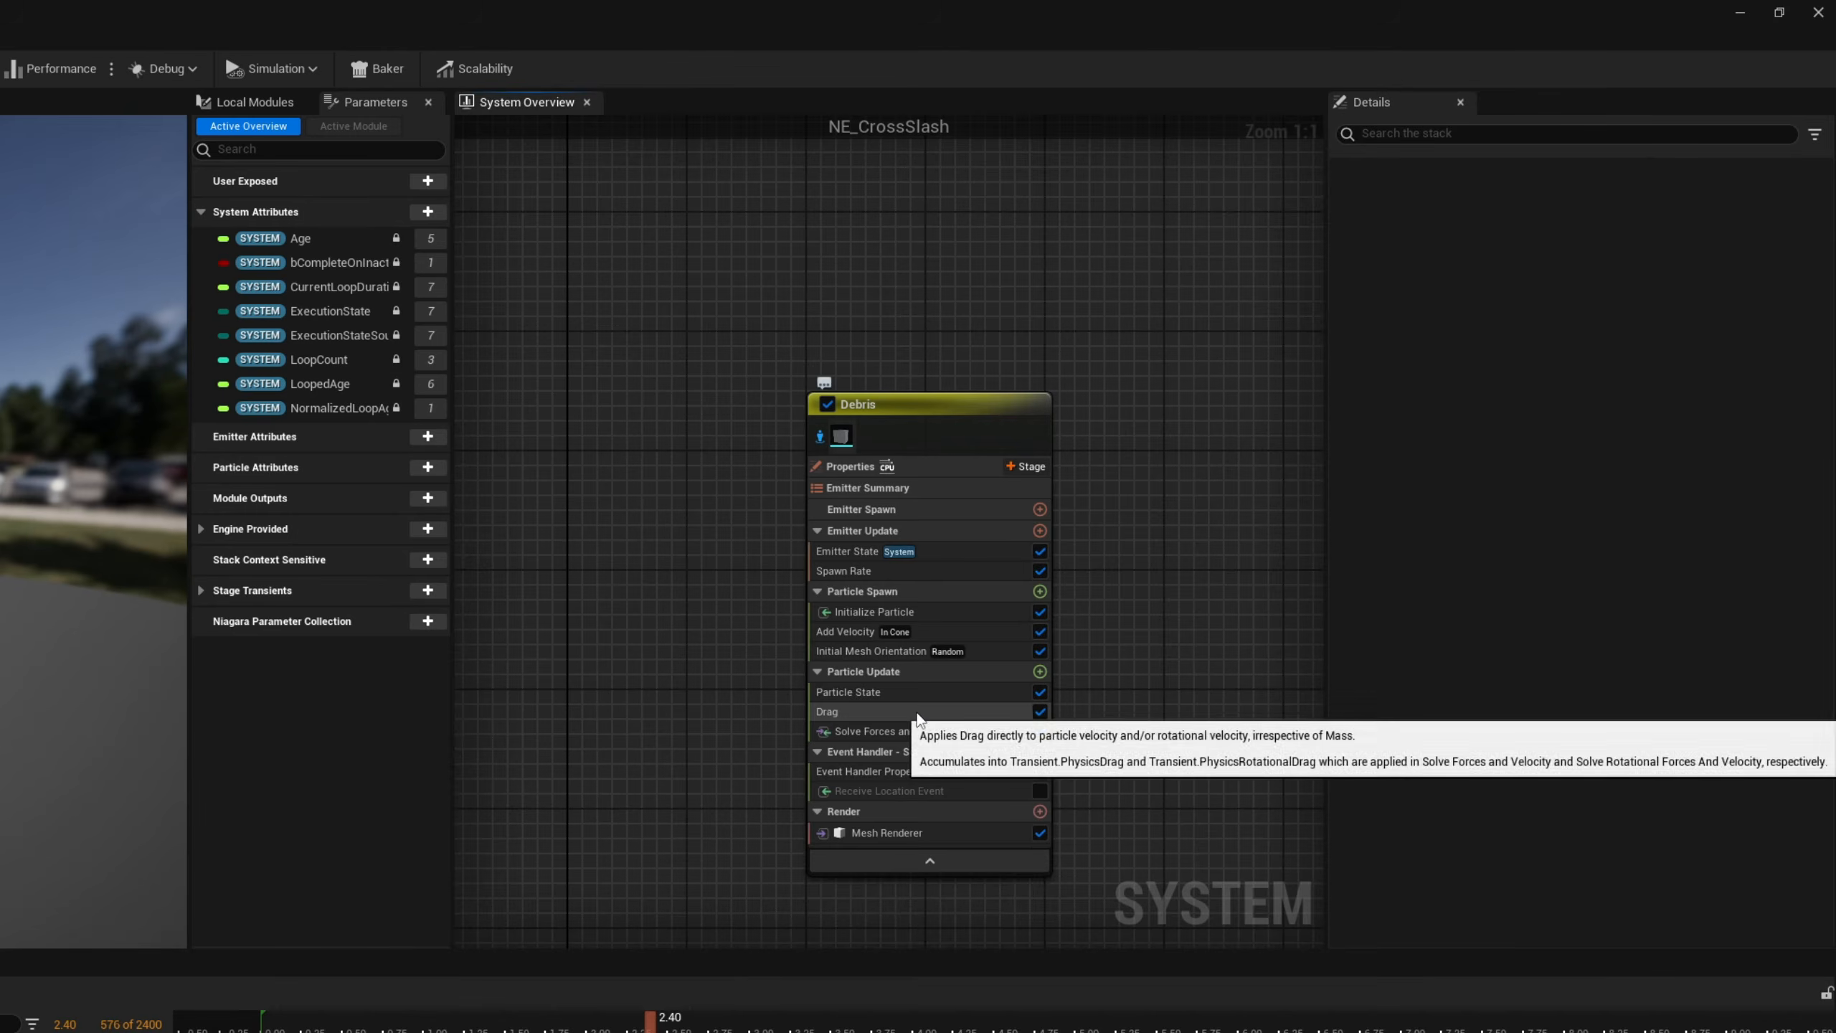
{"action": "left_click", "coordinate": [854, 674]}
{"action": "type", "text": "scale mes"}
{"action": "key", "text": "Return"}
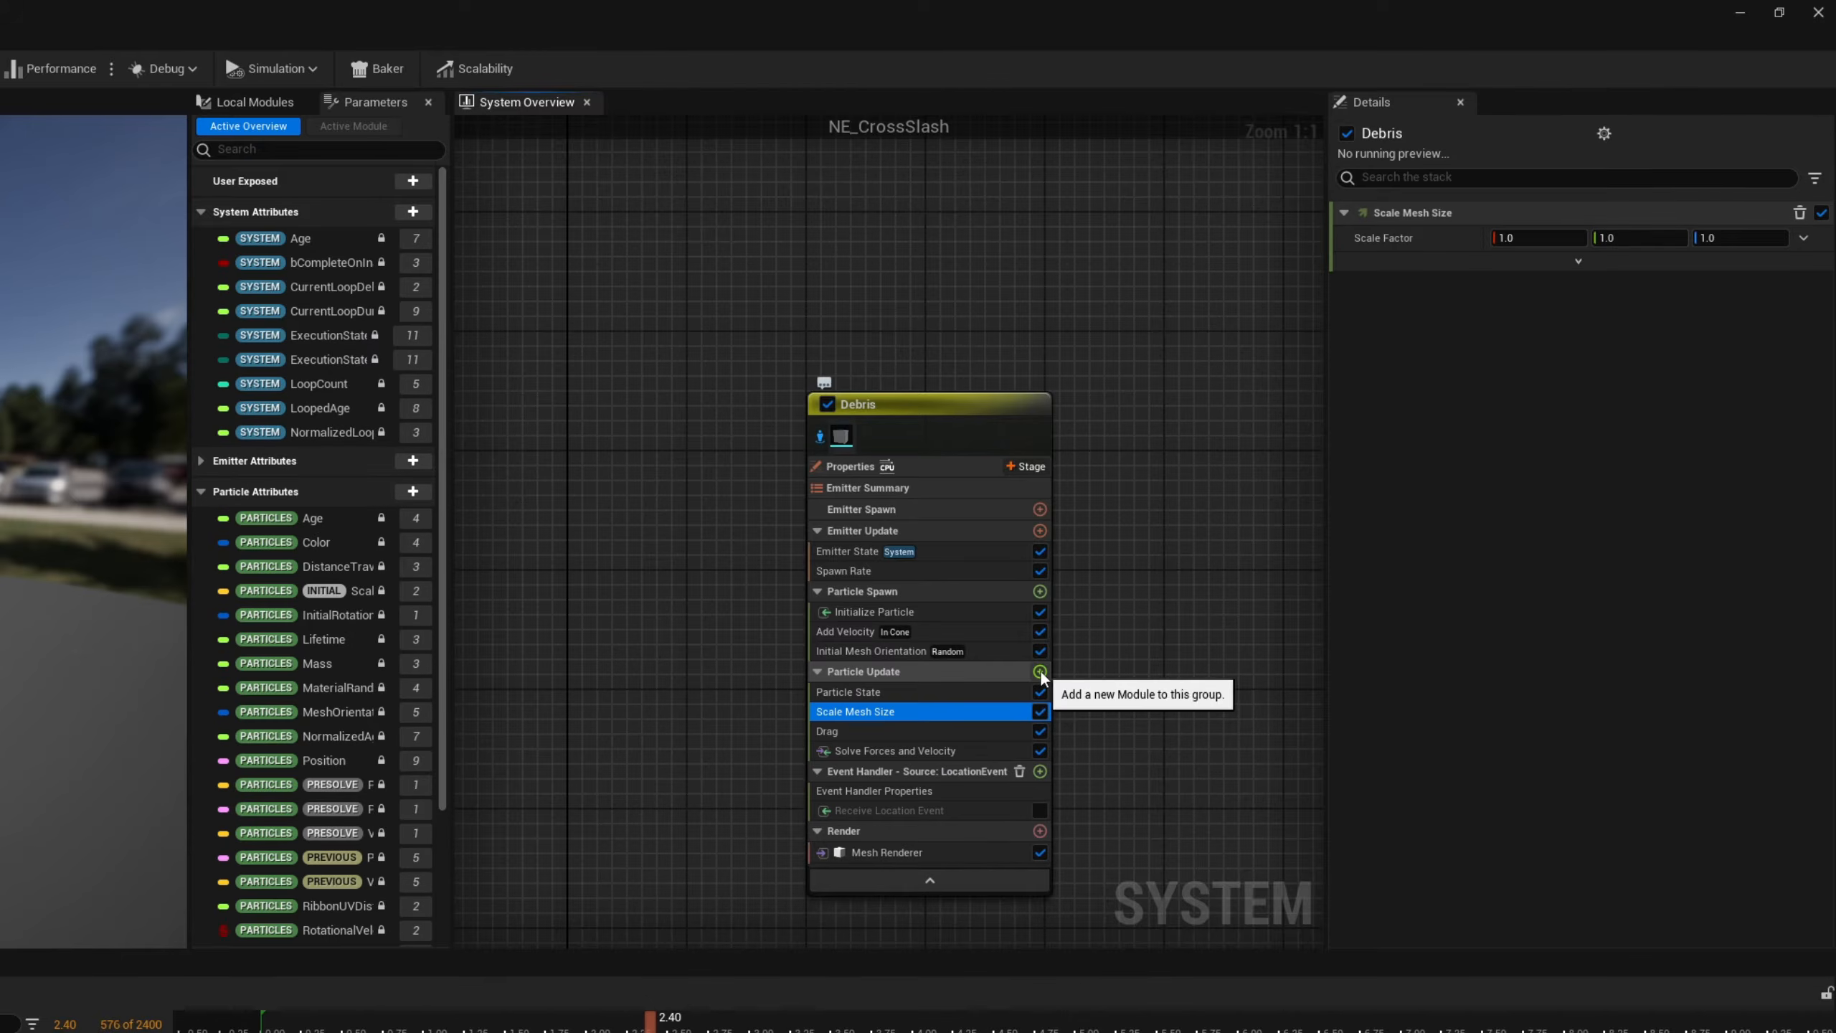
- Drive the Scale Mesh Size scale factor with Vector from Float, using Float from Curve as its value
{"action": "left_click", "coordinate": [1801, 238]}
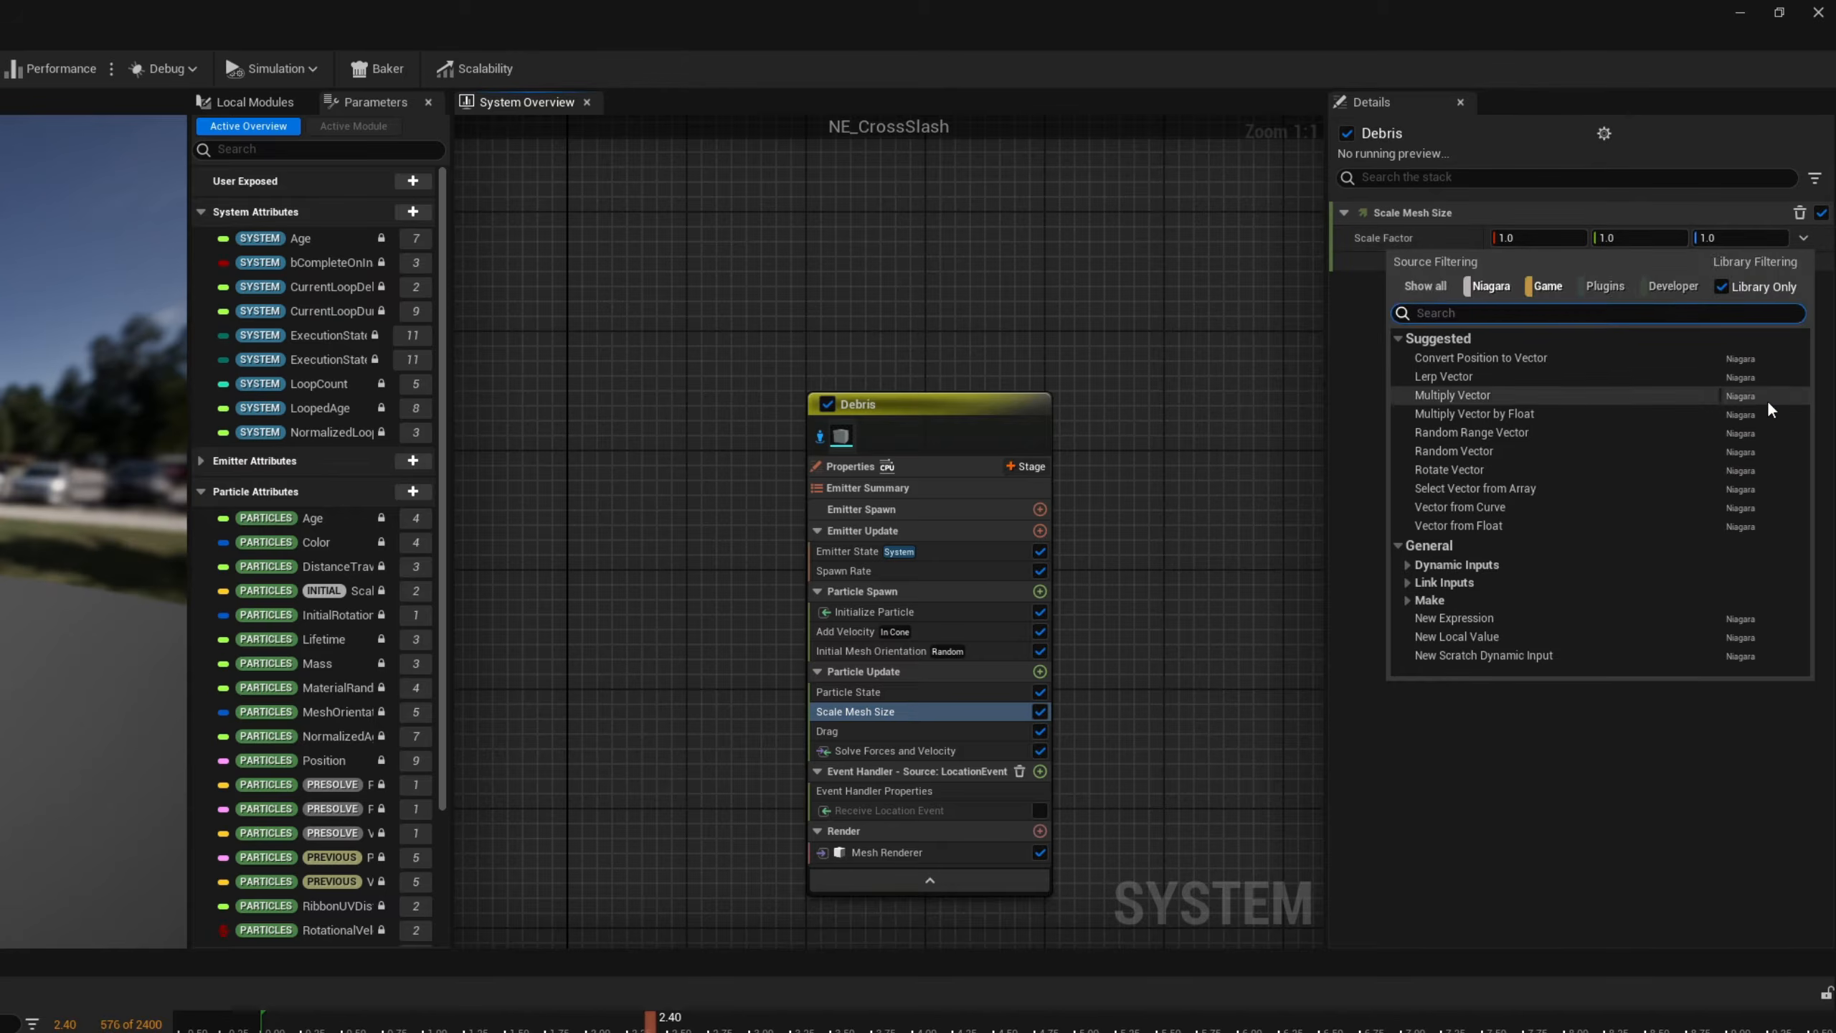
{"action": "type", "text": "float"}
{"action": "key", "text": "Return"}
{"action": "left_click", "coordinate": [1804, 263]}
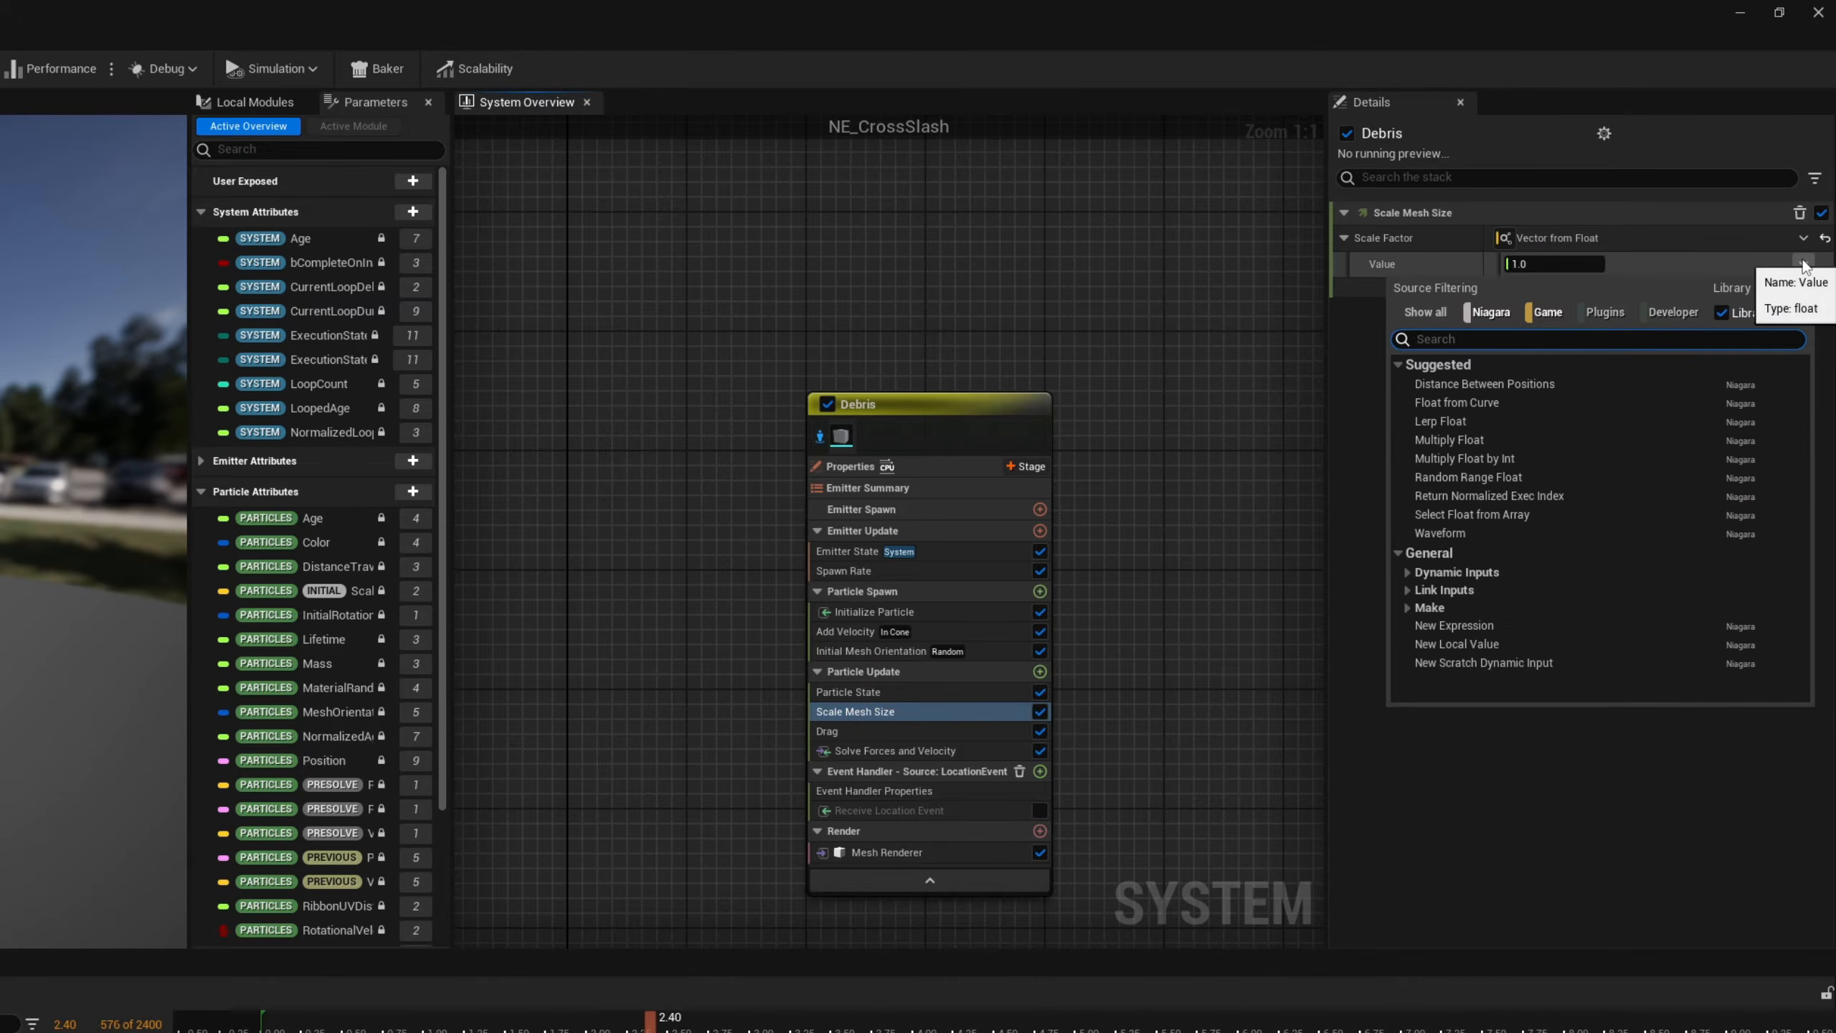
{"action": "type", "text": "curve"}
{"action": "key", "text": "Return"}
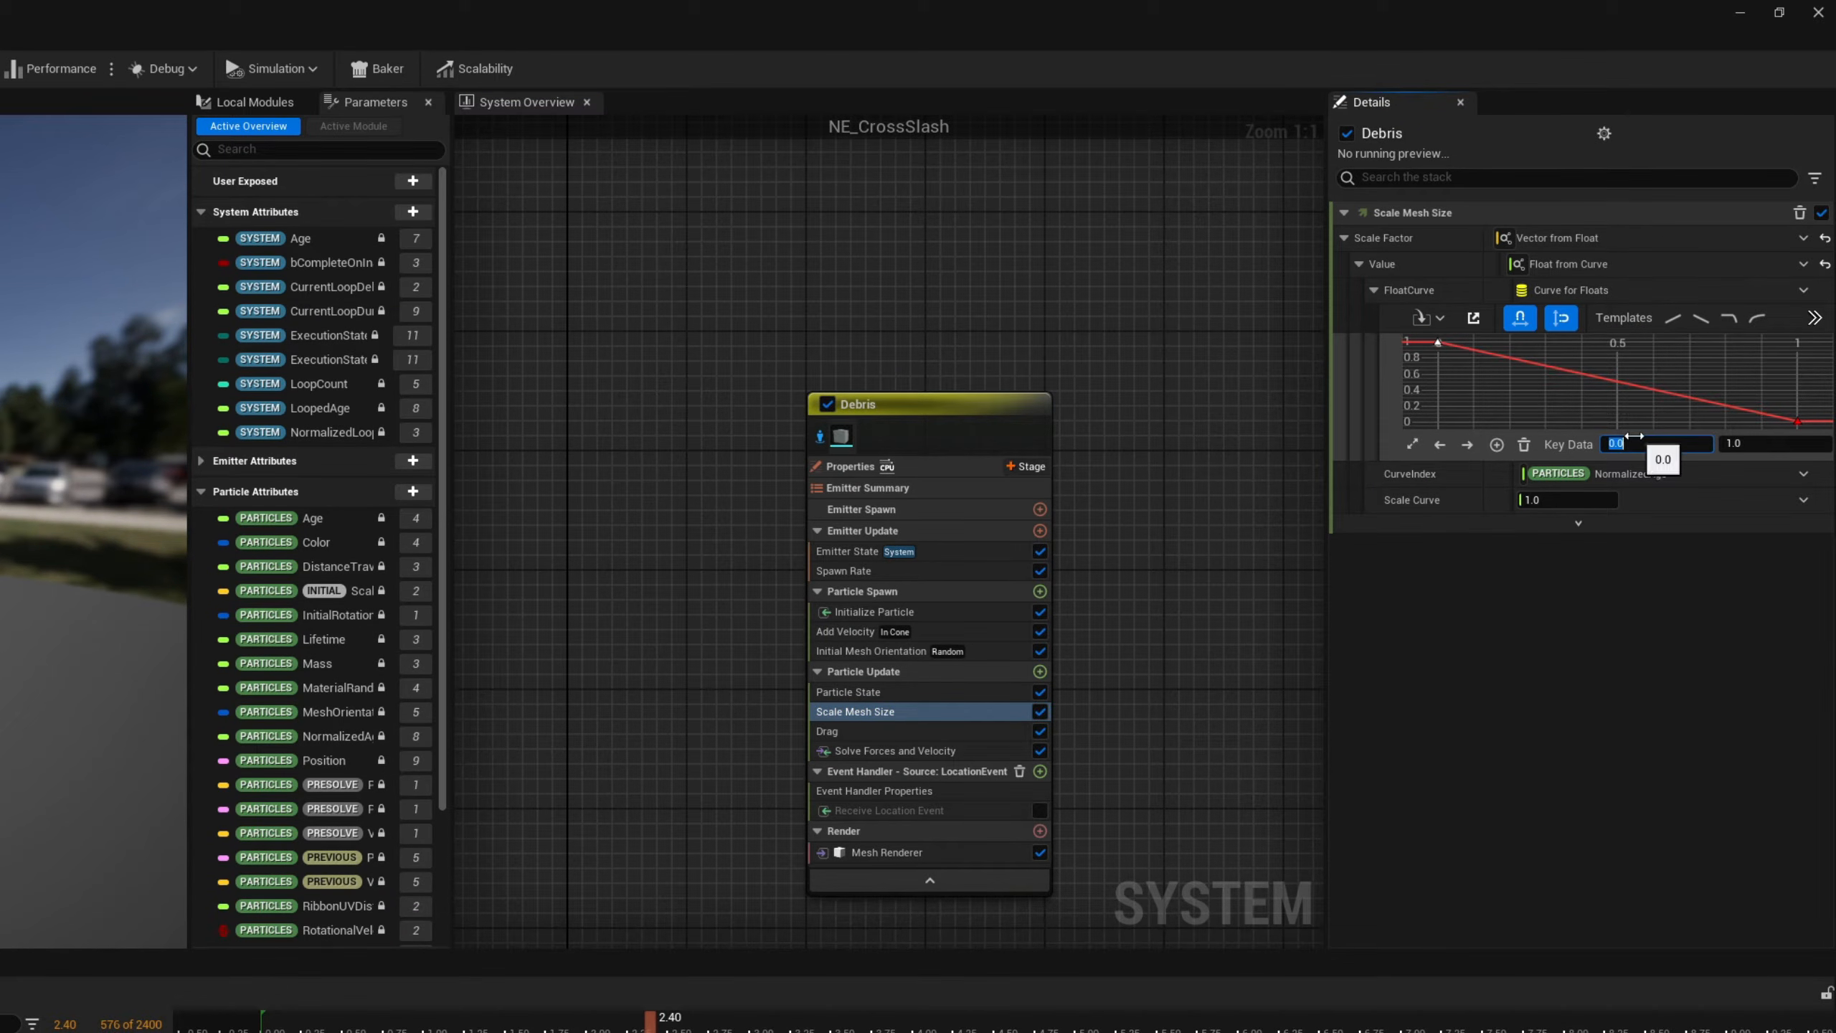
- Shape the mesh size curve to hold 1 until 0.5 and ease down to 0 at 1, using Auto tangents
{"action": "left_click_drag", "start_coordinate": [1635, 436], "coordinate": [1635, 436]}
{"action": "scroll", "coordinate": [1670, 395], "scroll_direction": "down", "scroll_amount": 2}
{"action": "left_click_drag", "start_coordinate": [1811, 427], "coordinate": [1608, 345]}
{"action": "right_click", "coordinate": [1627, 353]}
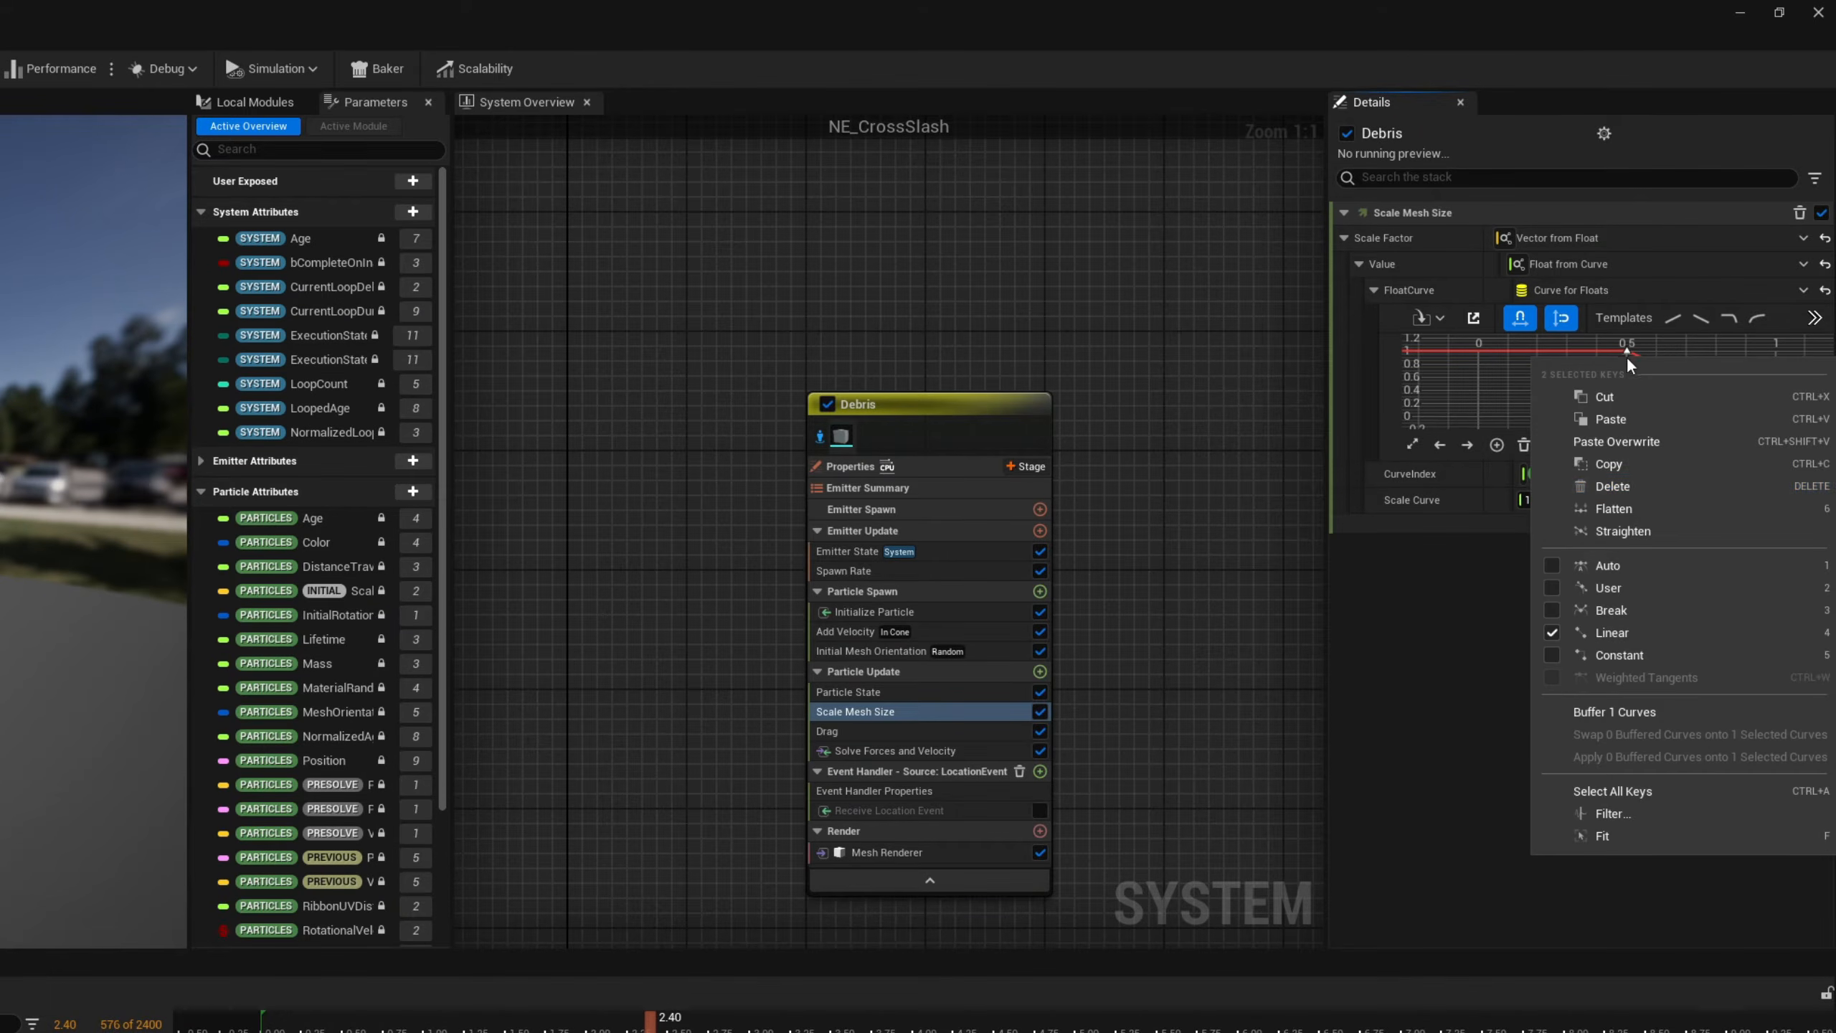
{"action": "left_click", "coordinate": [1647, 565]}
{"action": "left_click", "coordinate": [1767, 390]}
{"action": "left_click", "coordinate": [1774, 416]}
{"action": "key", "text": "f"}
{"action": "left_click_drag", "start_coordinate": [1721, 414], "coordinate": [1723, 386]}
{"action": "left_click", "coordinate": [1738, 361]}
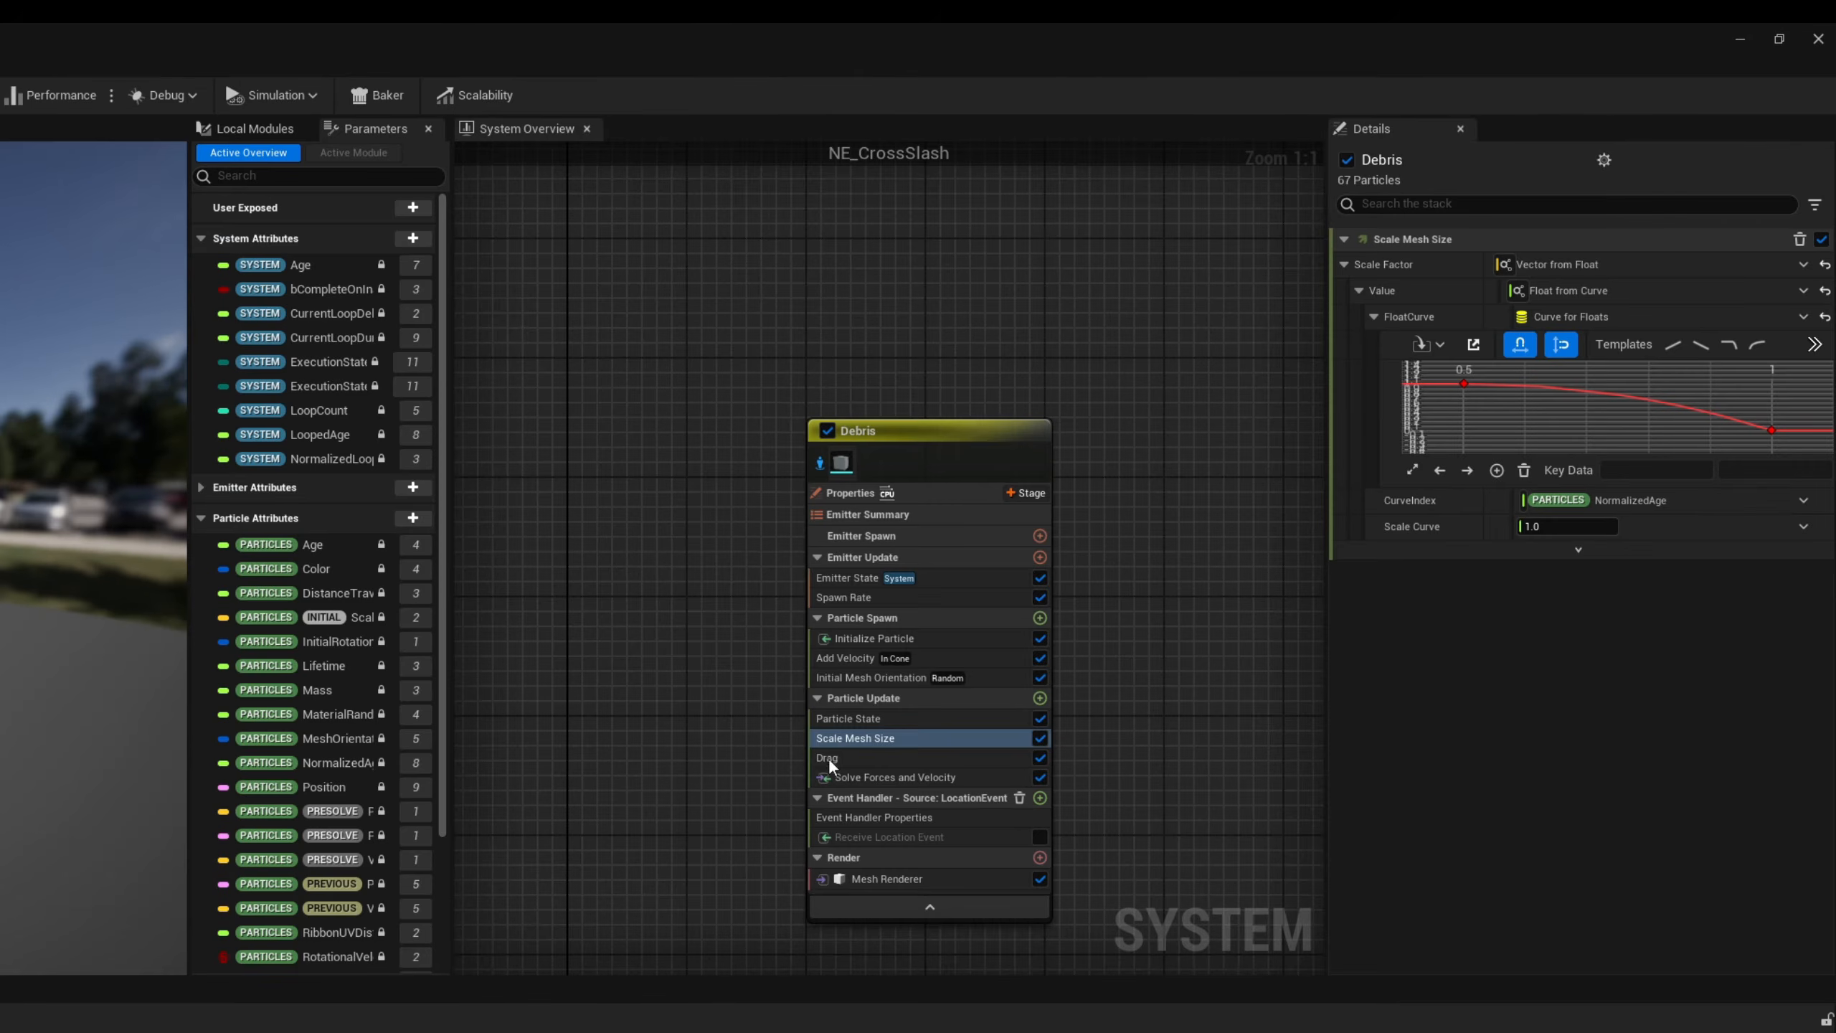
- Check the drag value in Debris's Drag module
{"action": "left_click", "coordinate": [1372, 759]}
{"action": "left_click", "coordinate": [1587, 264]}
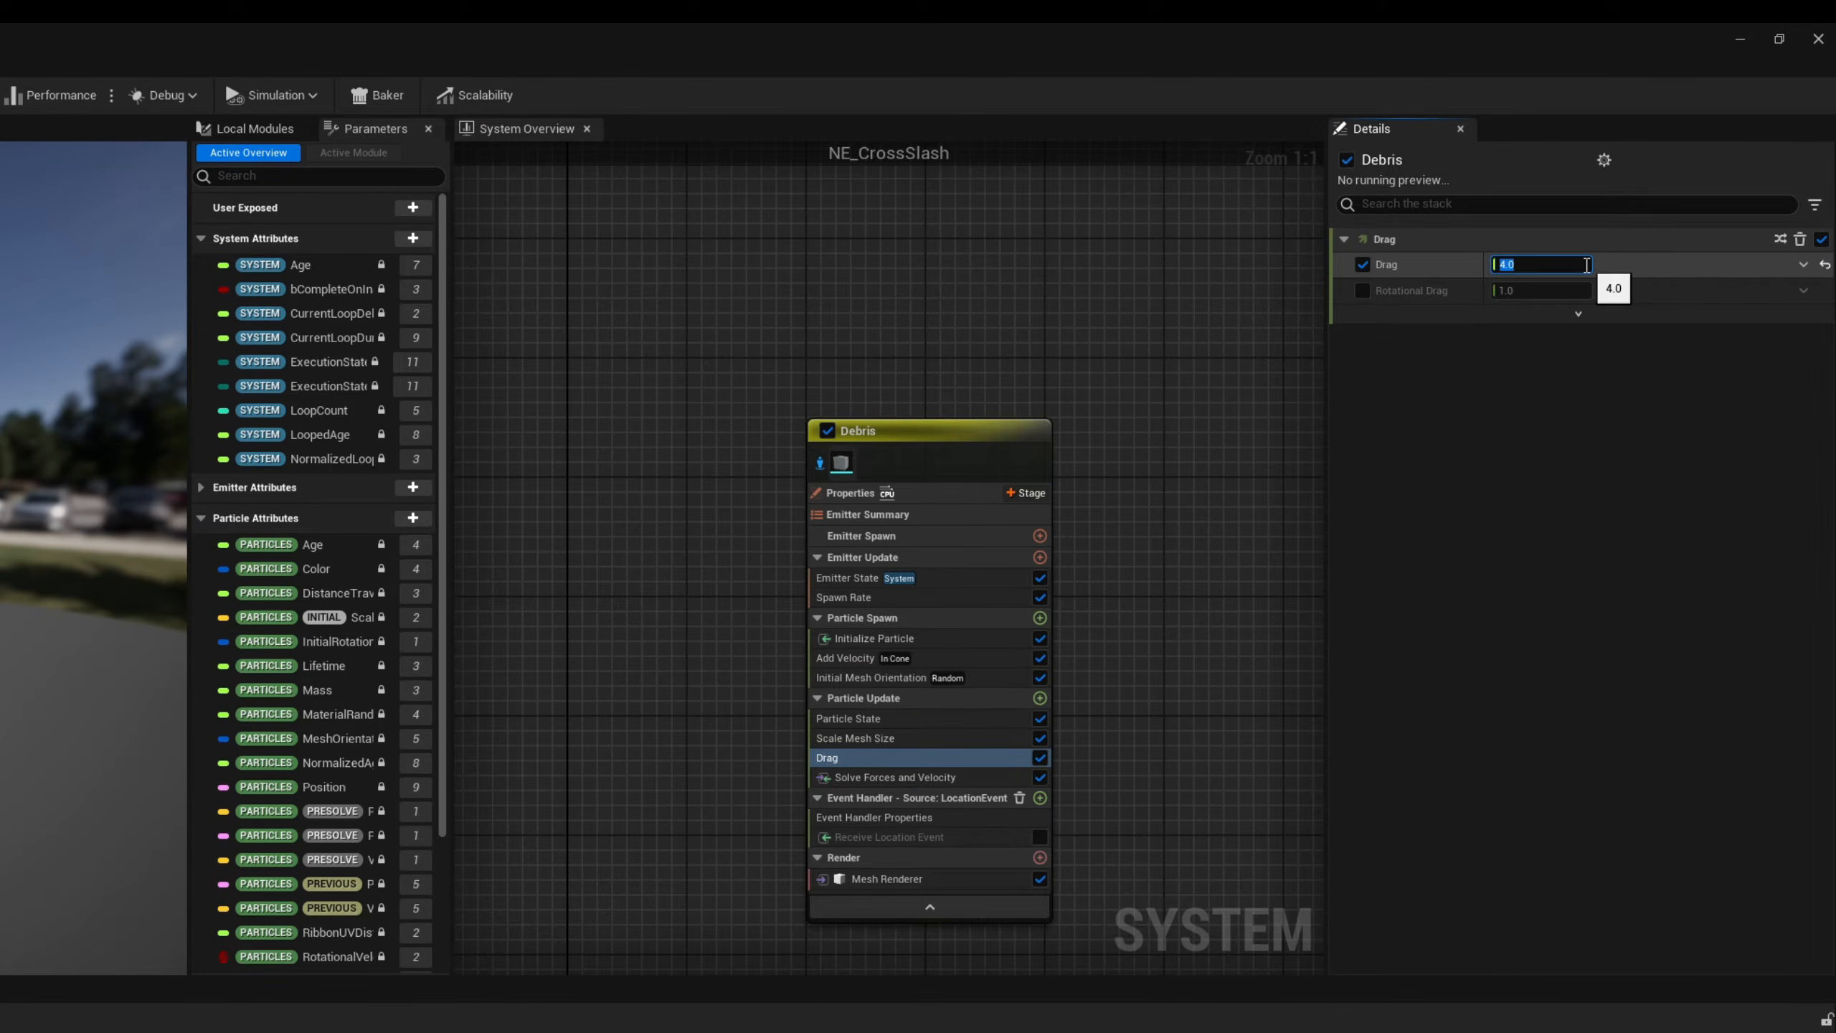
{"action": "key", "text": "Return"}
- Add a Gravity Force module to Debris's Particle Update and set its Z gravity to -2940
{"action": "left_click", "coordinate": [1040, 698]}
{"action": "type", "text": "gra"}
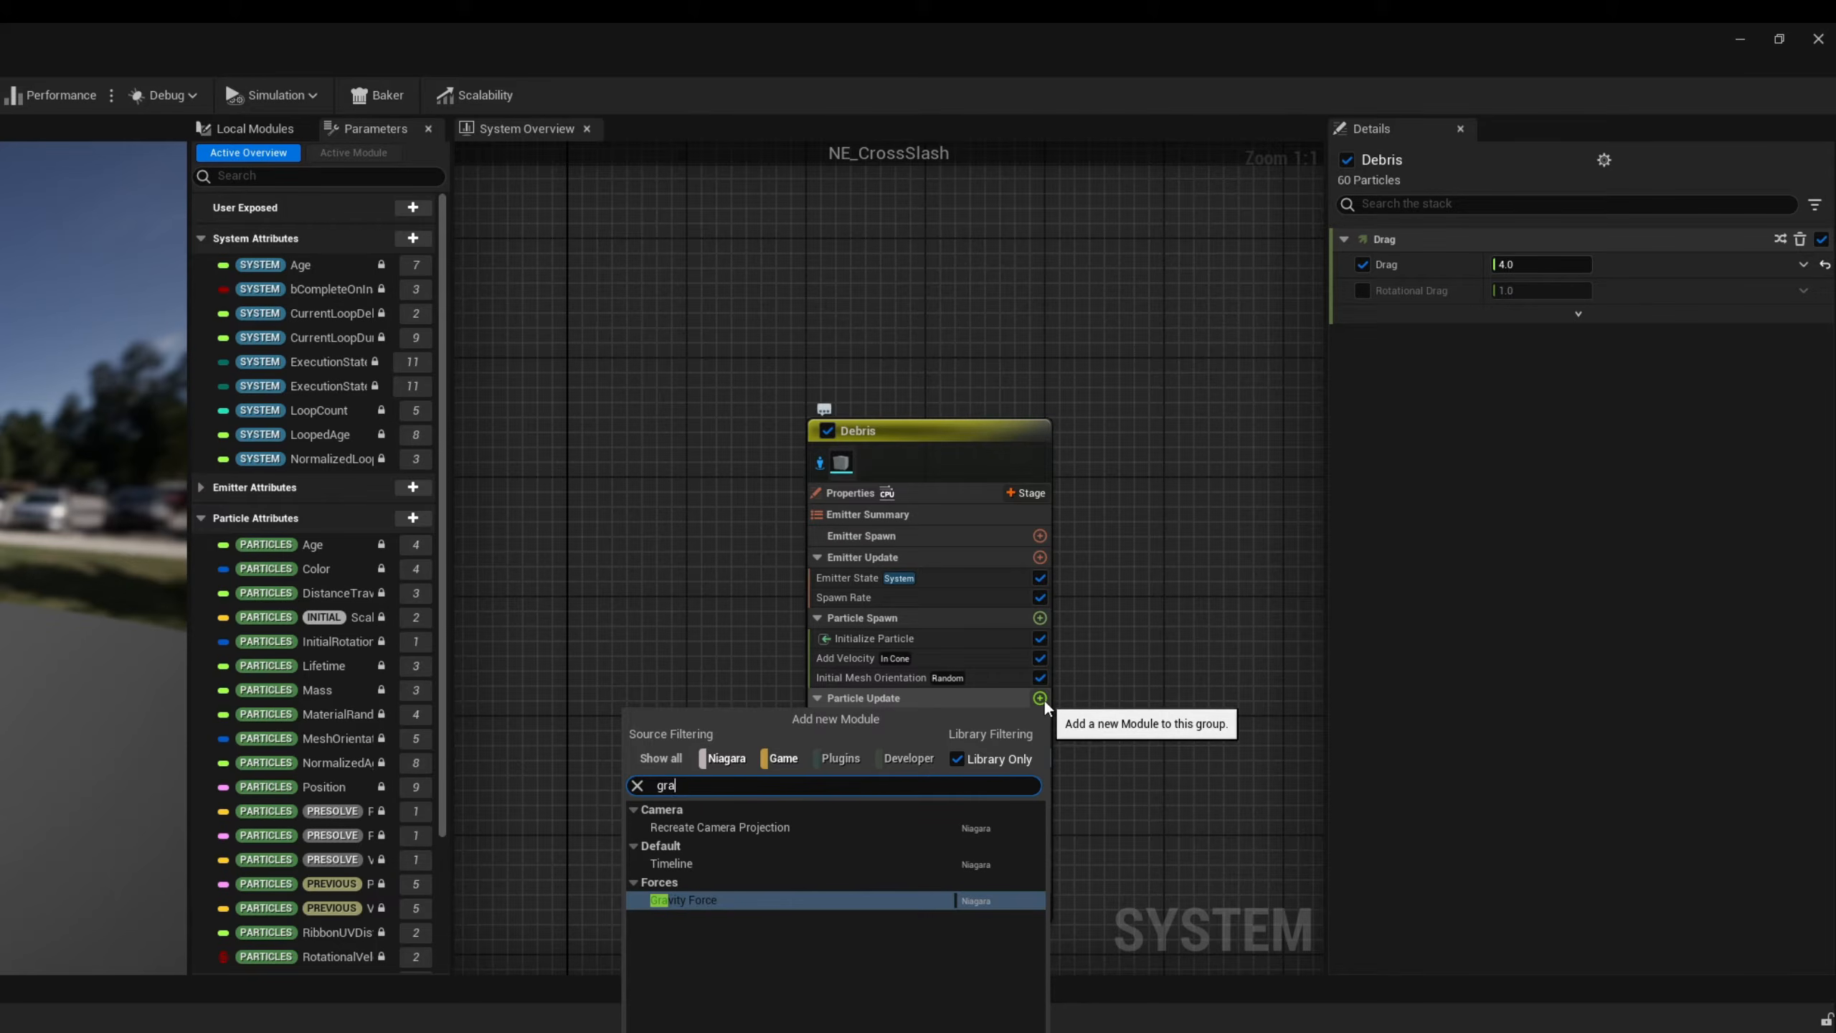
{"action": "left_click", "coordinate": [697, 900]}
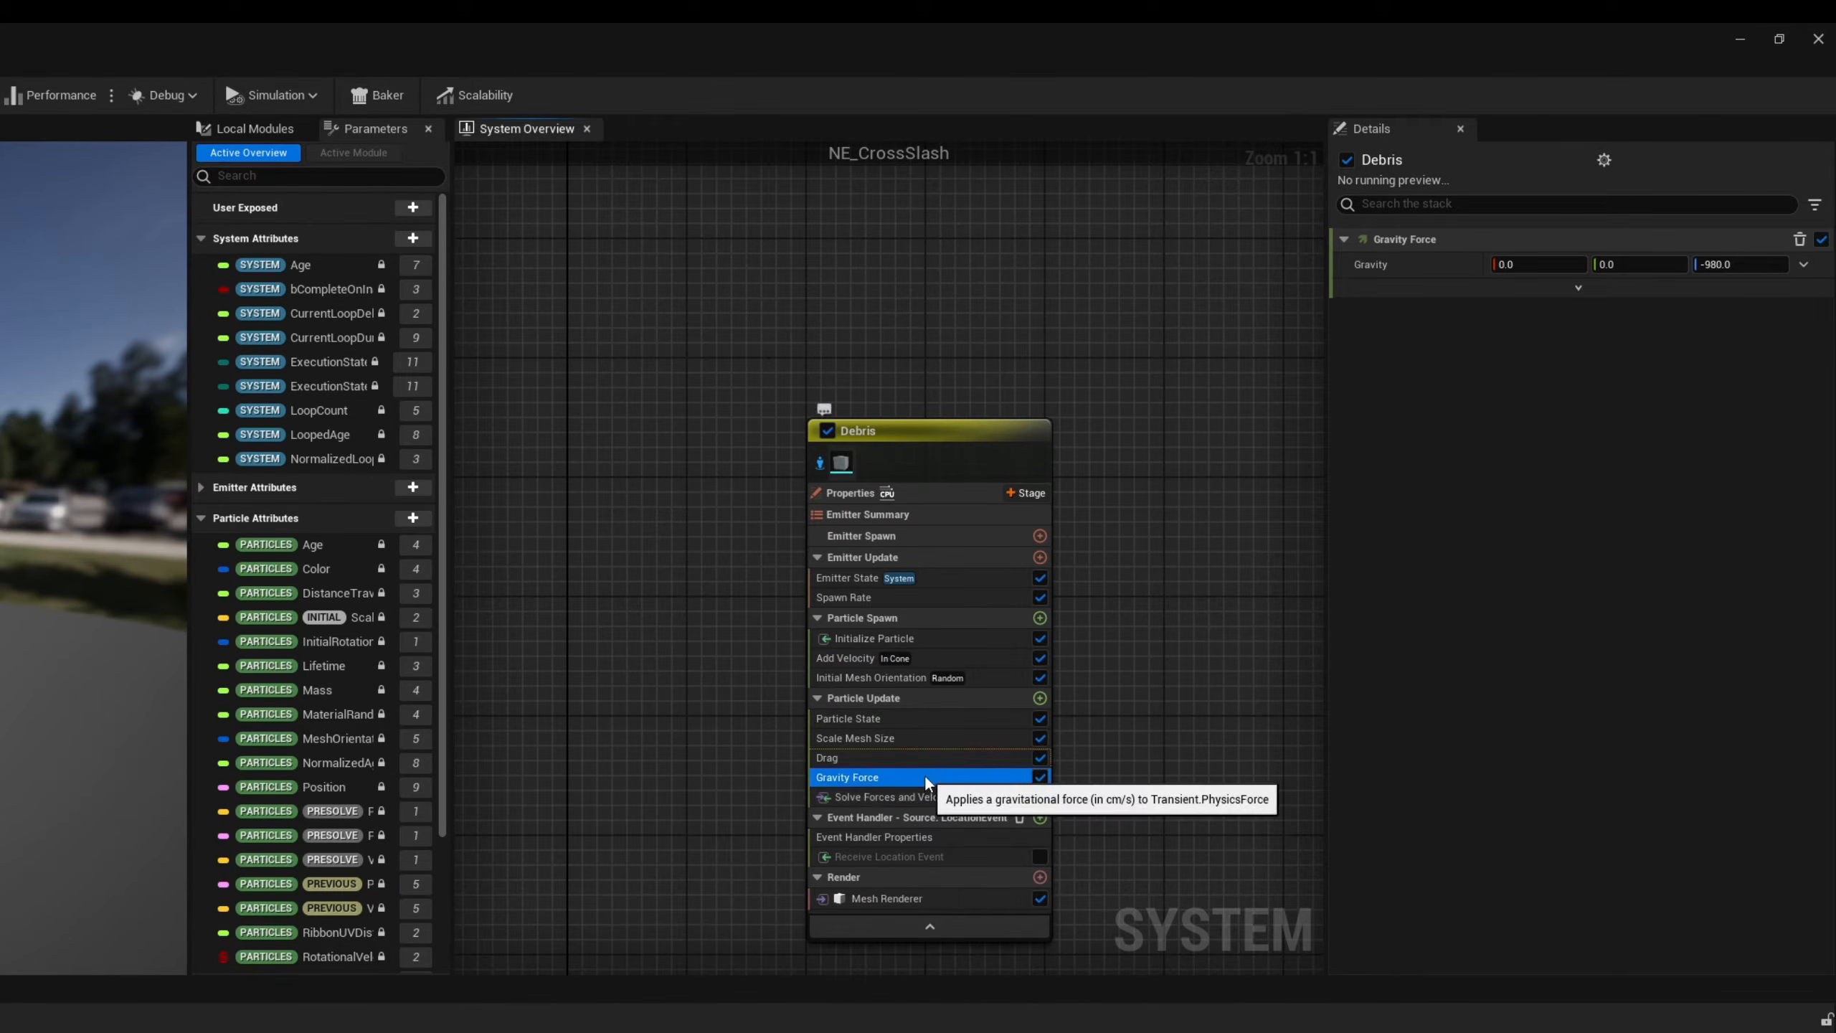
{"action": "left_click", "coordinate": [1741, 264]}
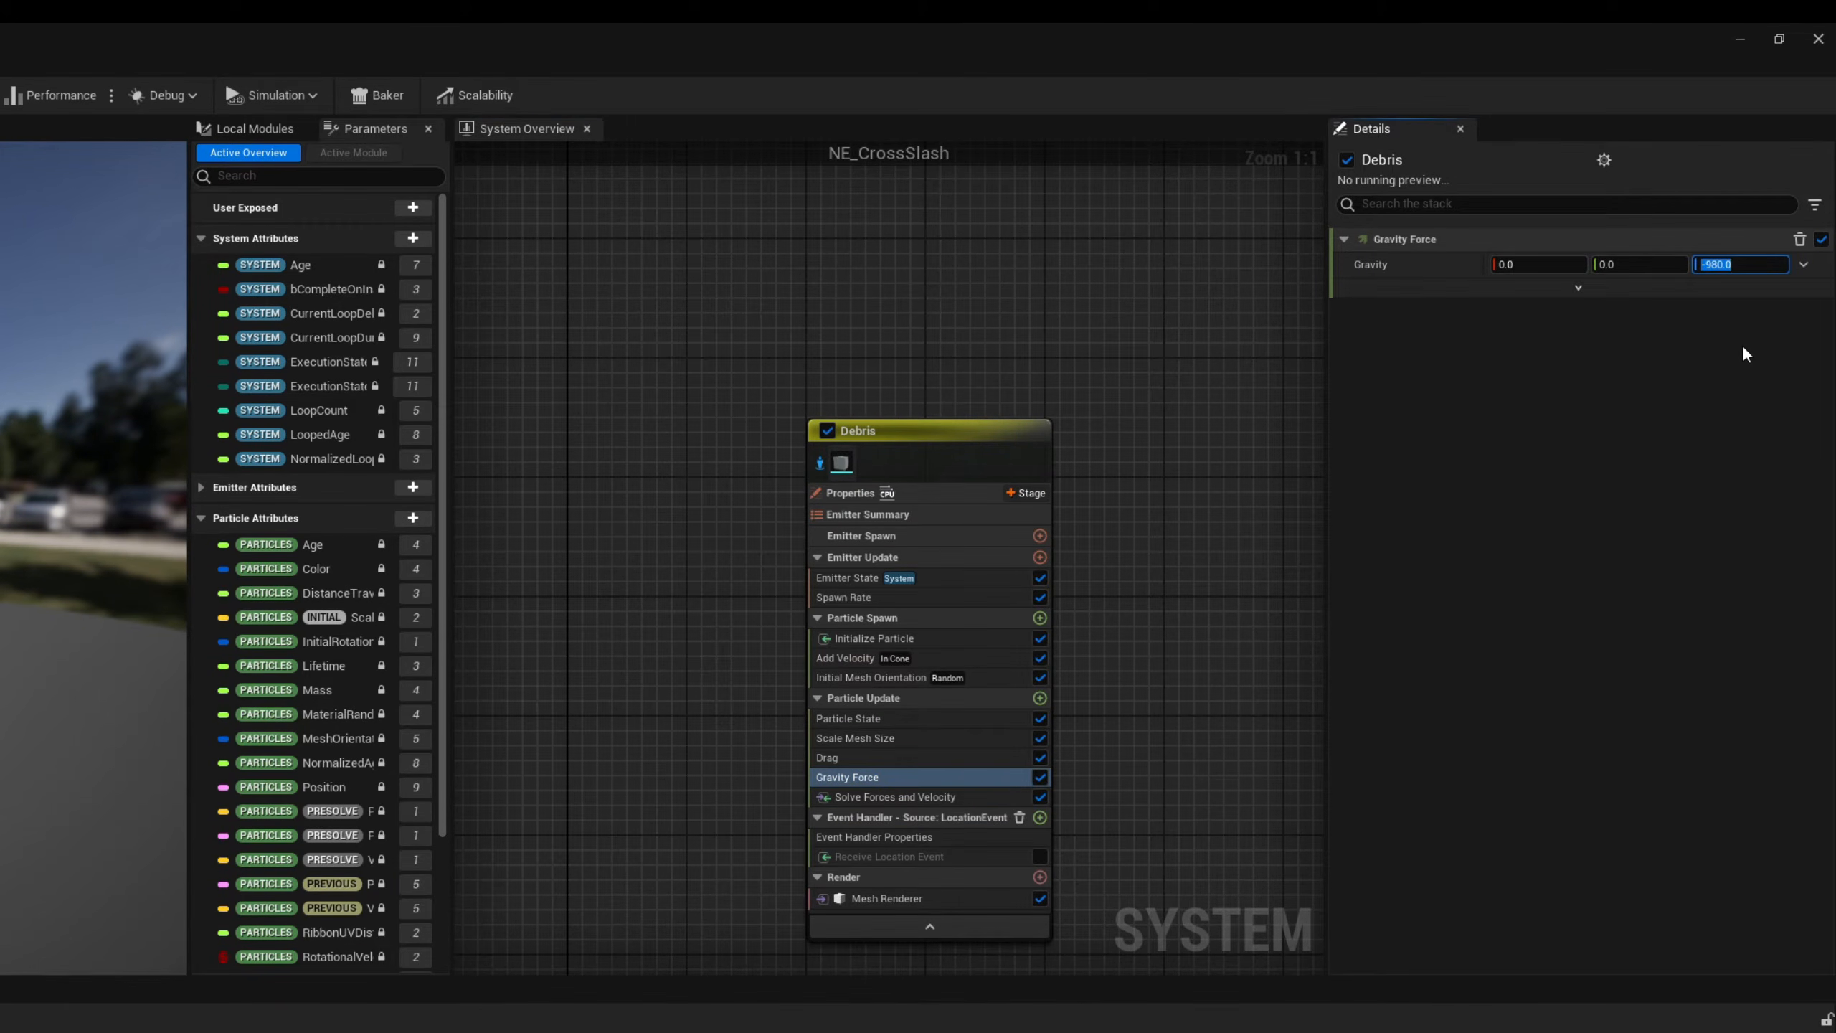
{"action": "key", "text": "Return"}
{"action": "type", "text": "*3"}
{"action": "key", "text": "Return"}
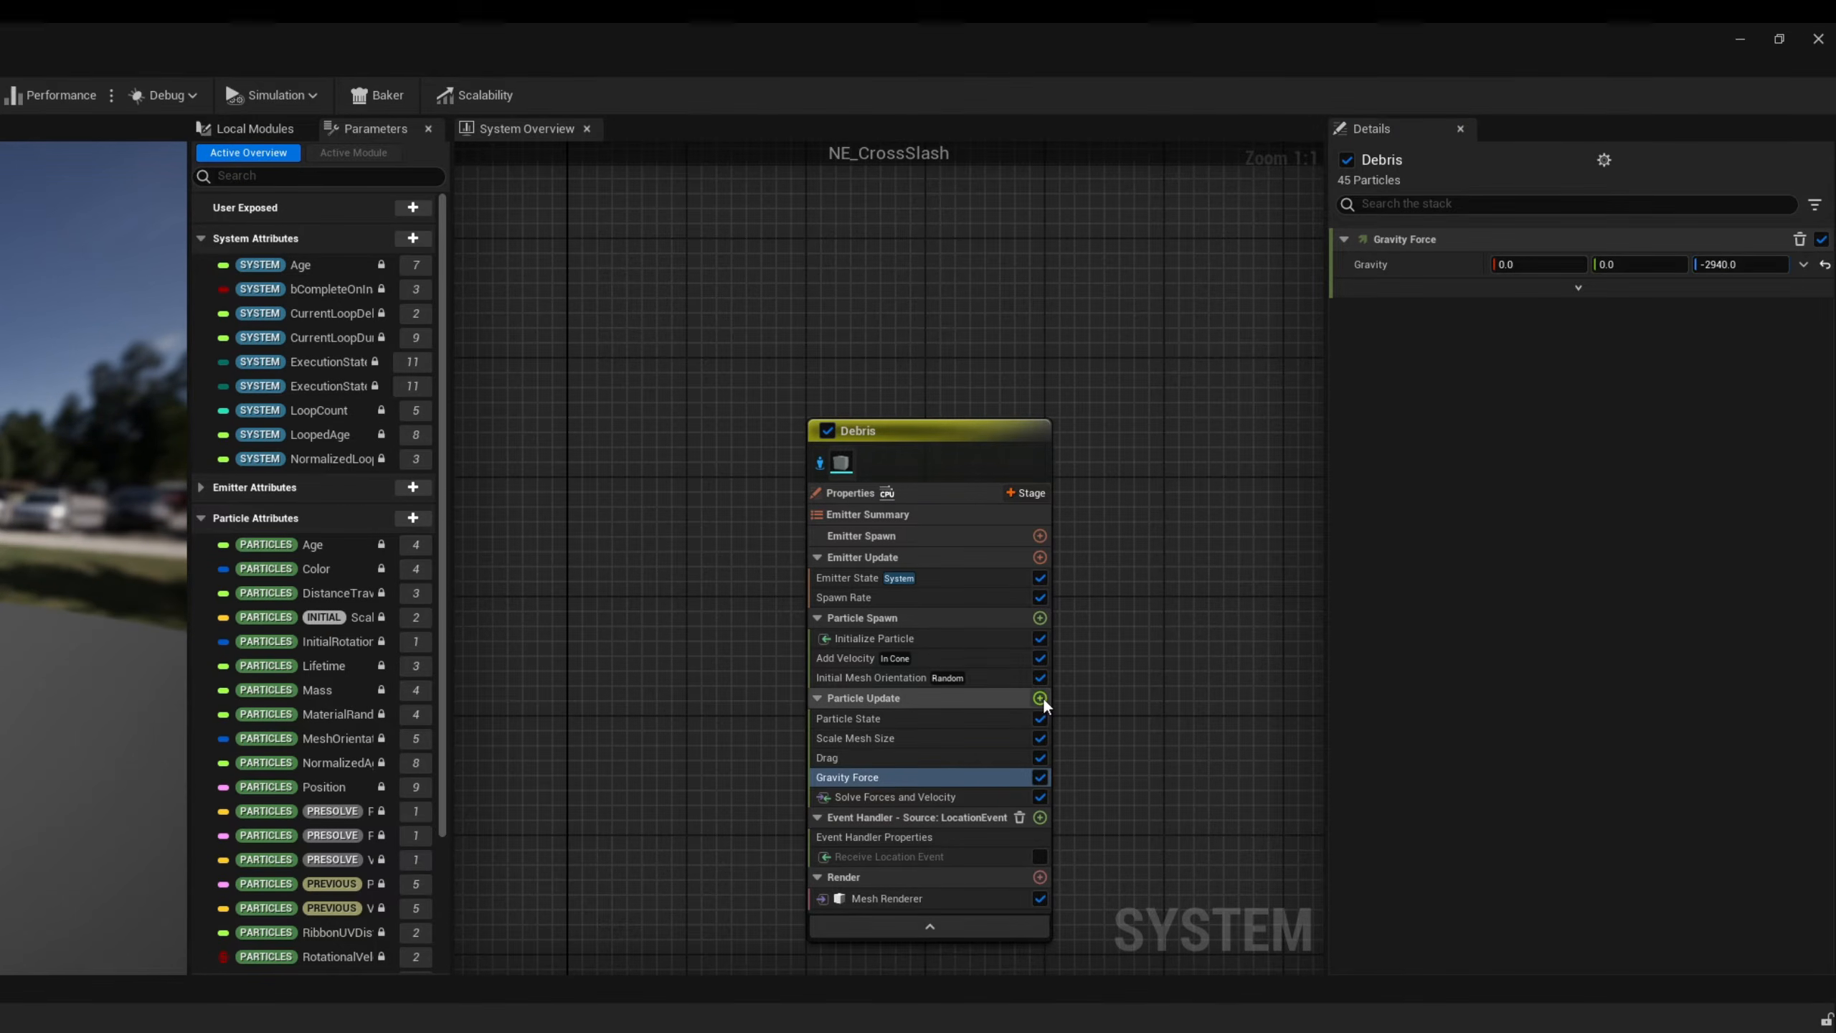
- Add a Collision module to Debris's Particle Update and set its restitution to 0.2
{"action": "left_click", "coordinate": [1039, 699]}
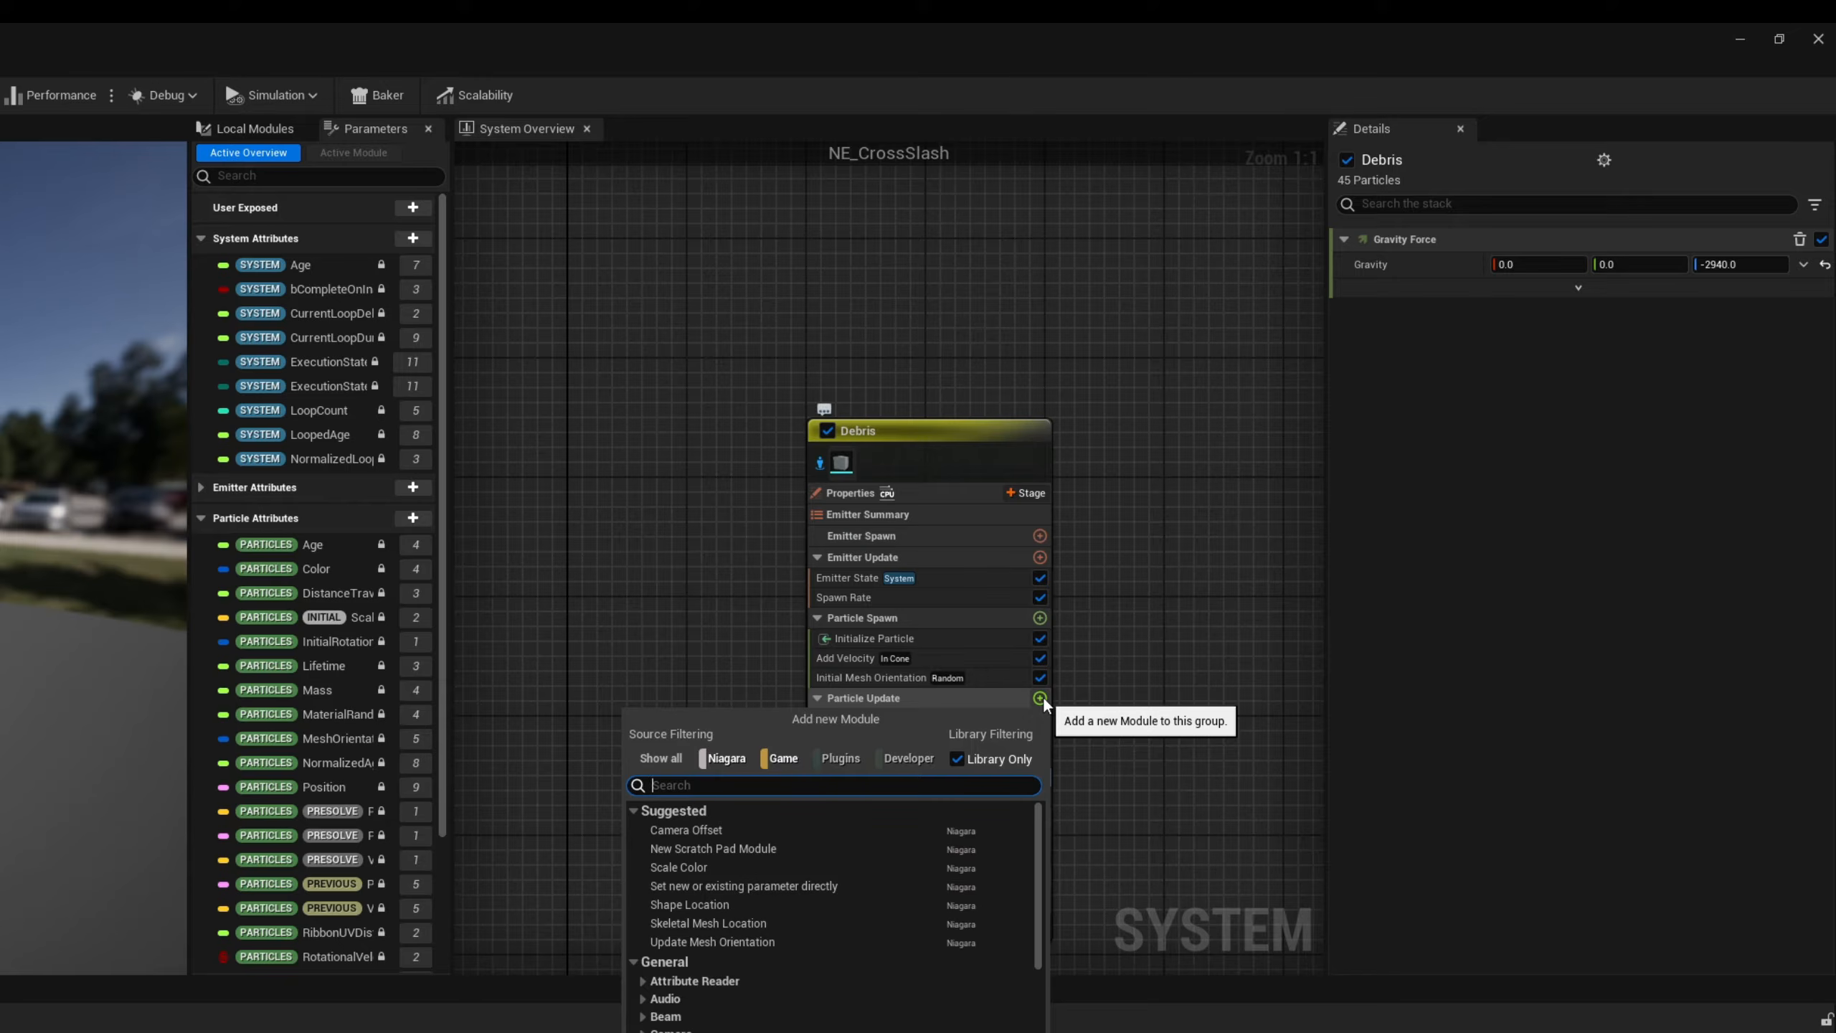
{"action": "type", "text": "collisio"}
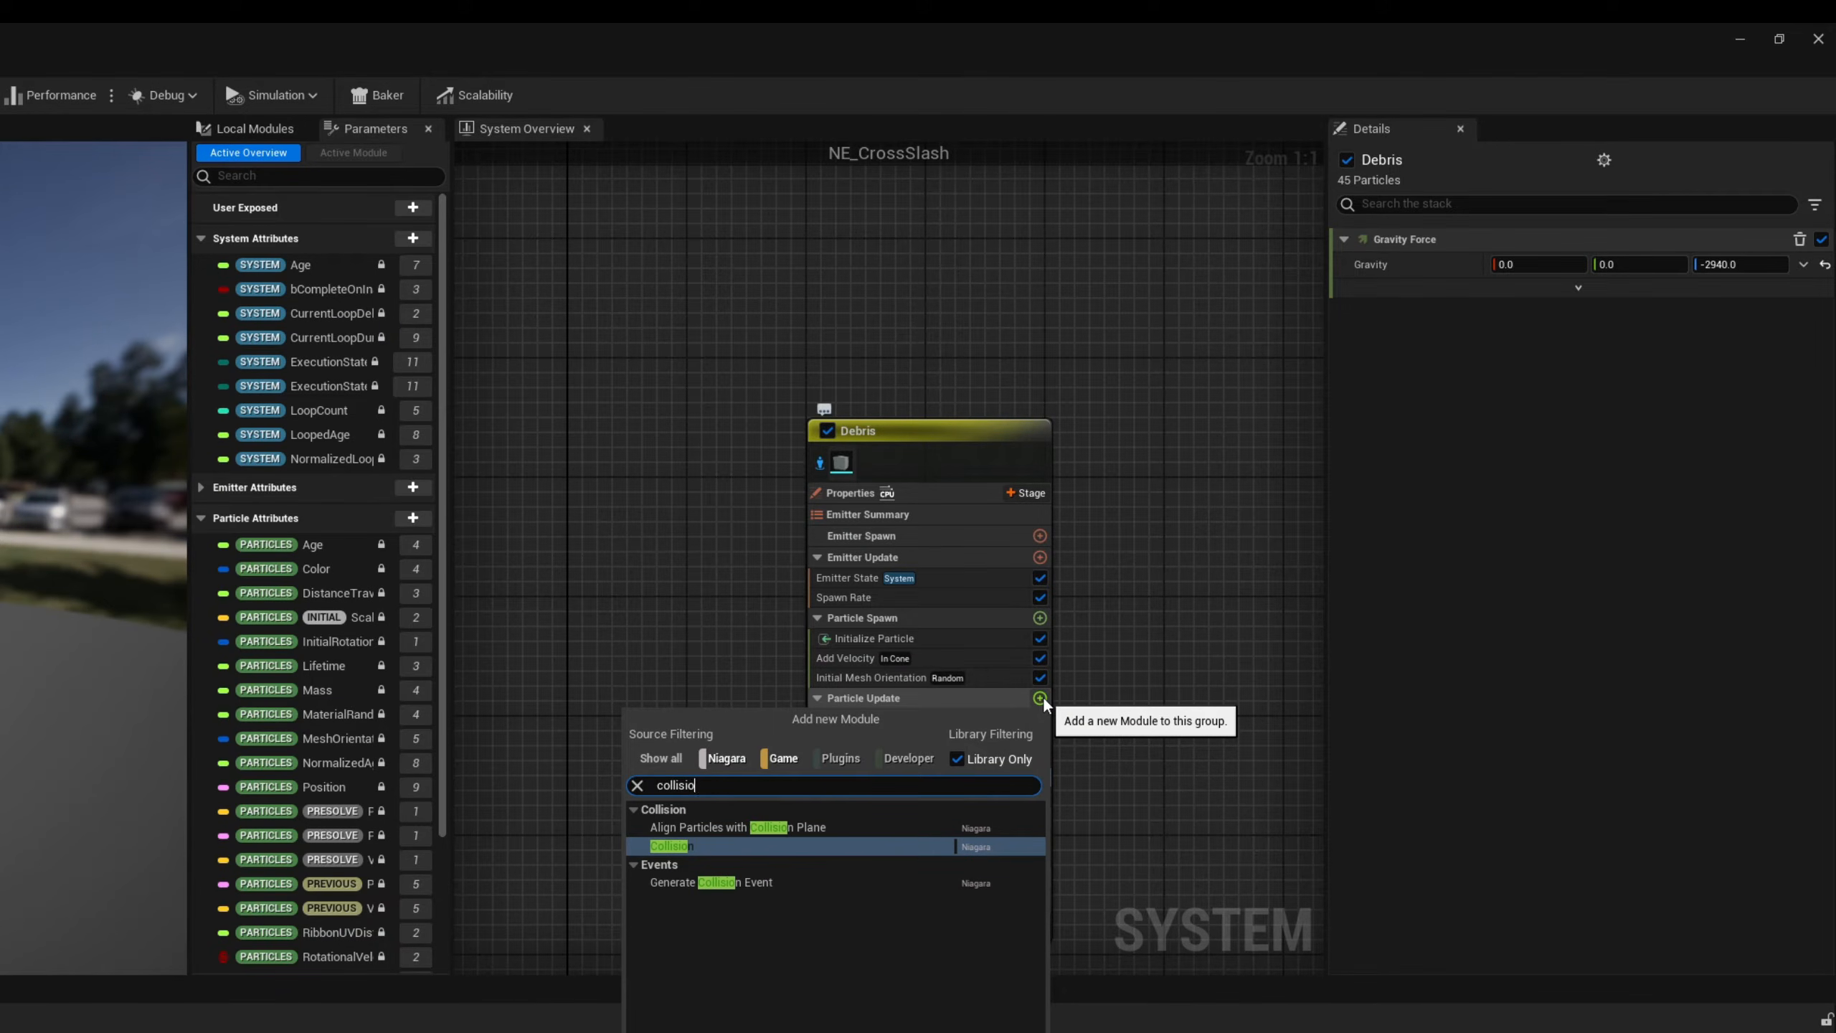
{"action": "key", "text": "Return"}
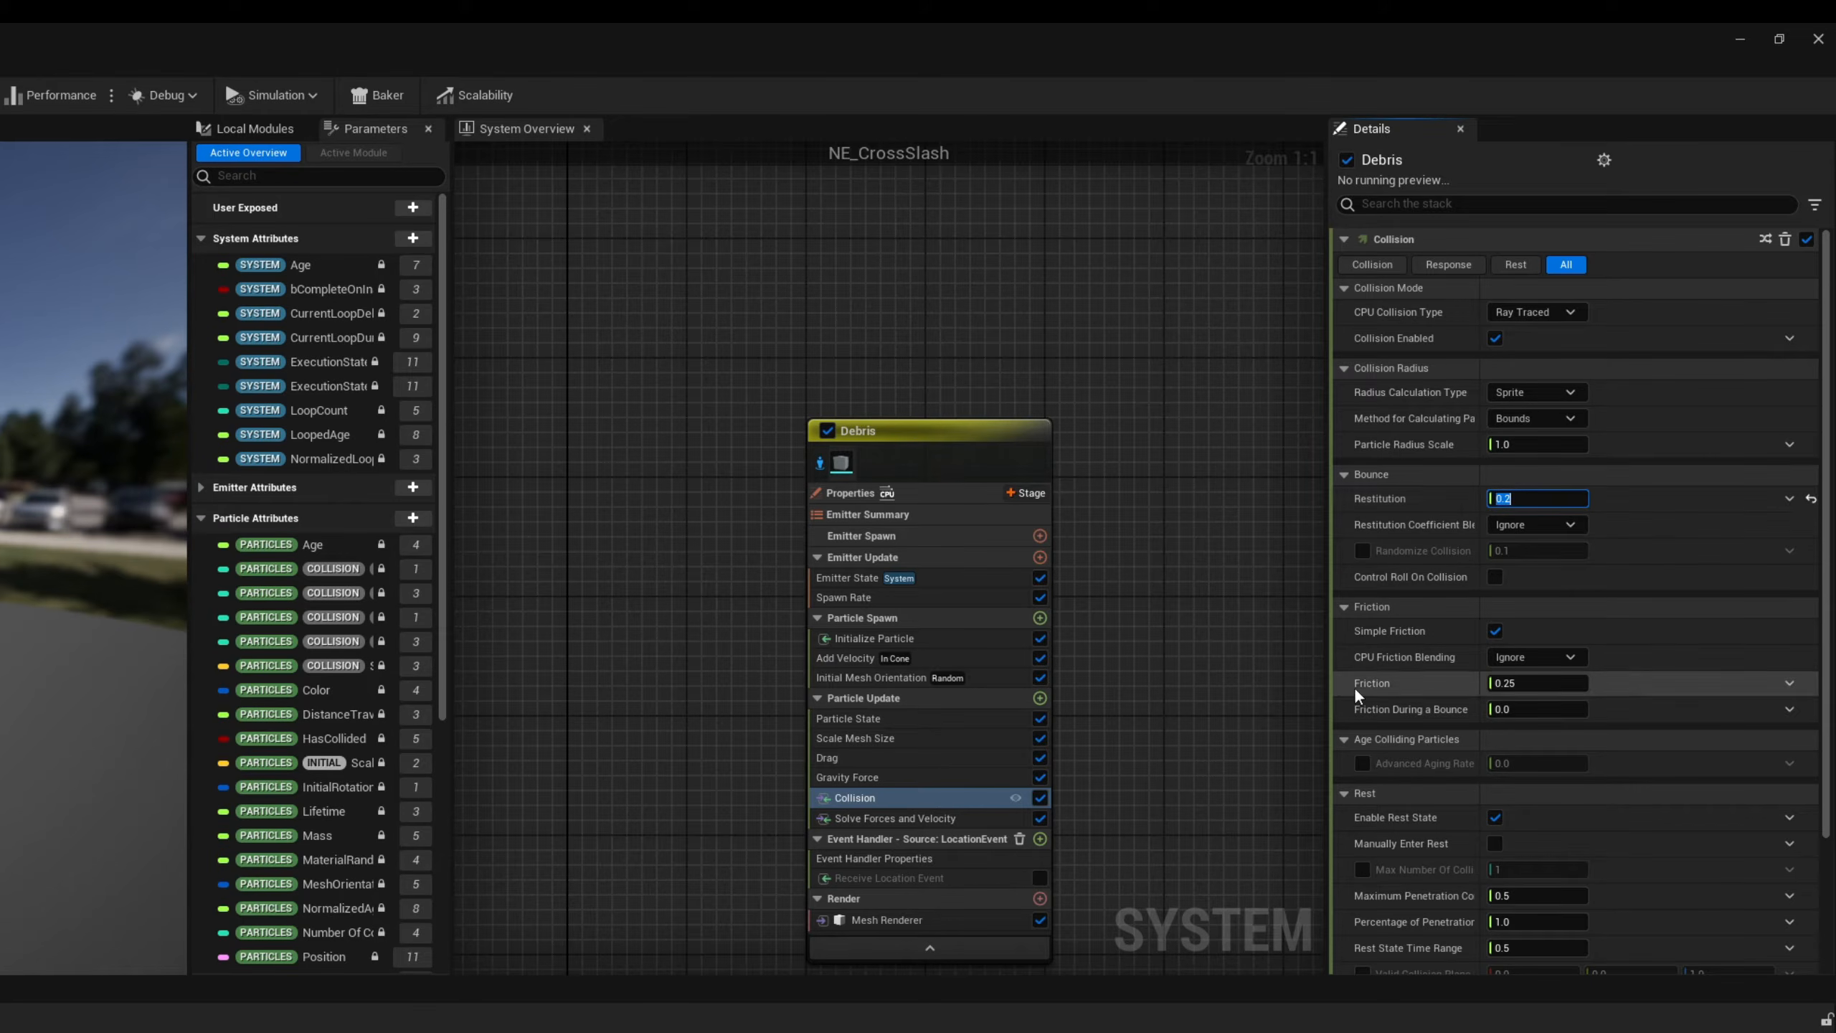
- Change the mesh in Debris's Mesh Renderer to SM_Debris01
{"action": "left_click", "coordinate": [913, 920]}
{"action": "left_click", "coordinate": [1564, 319]}
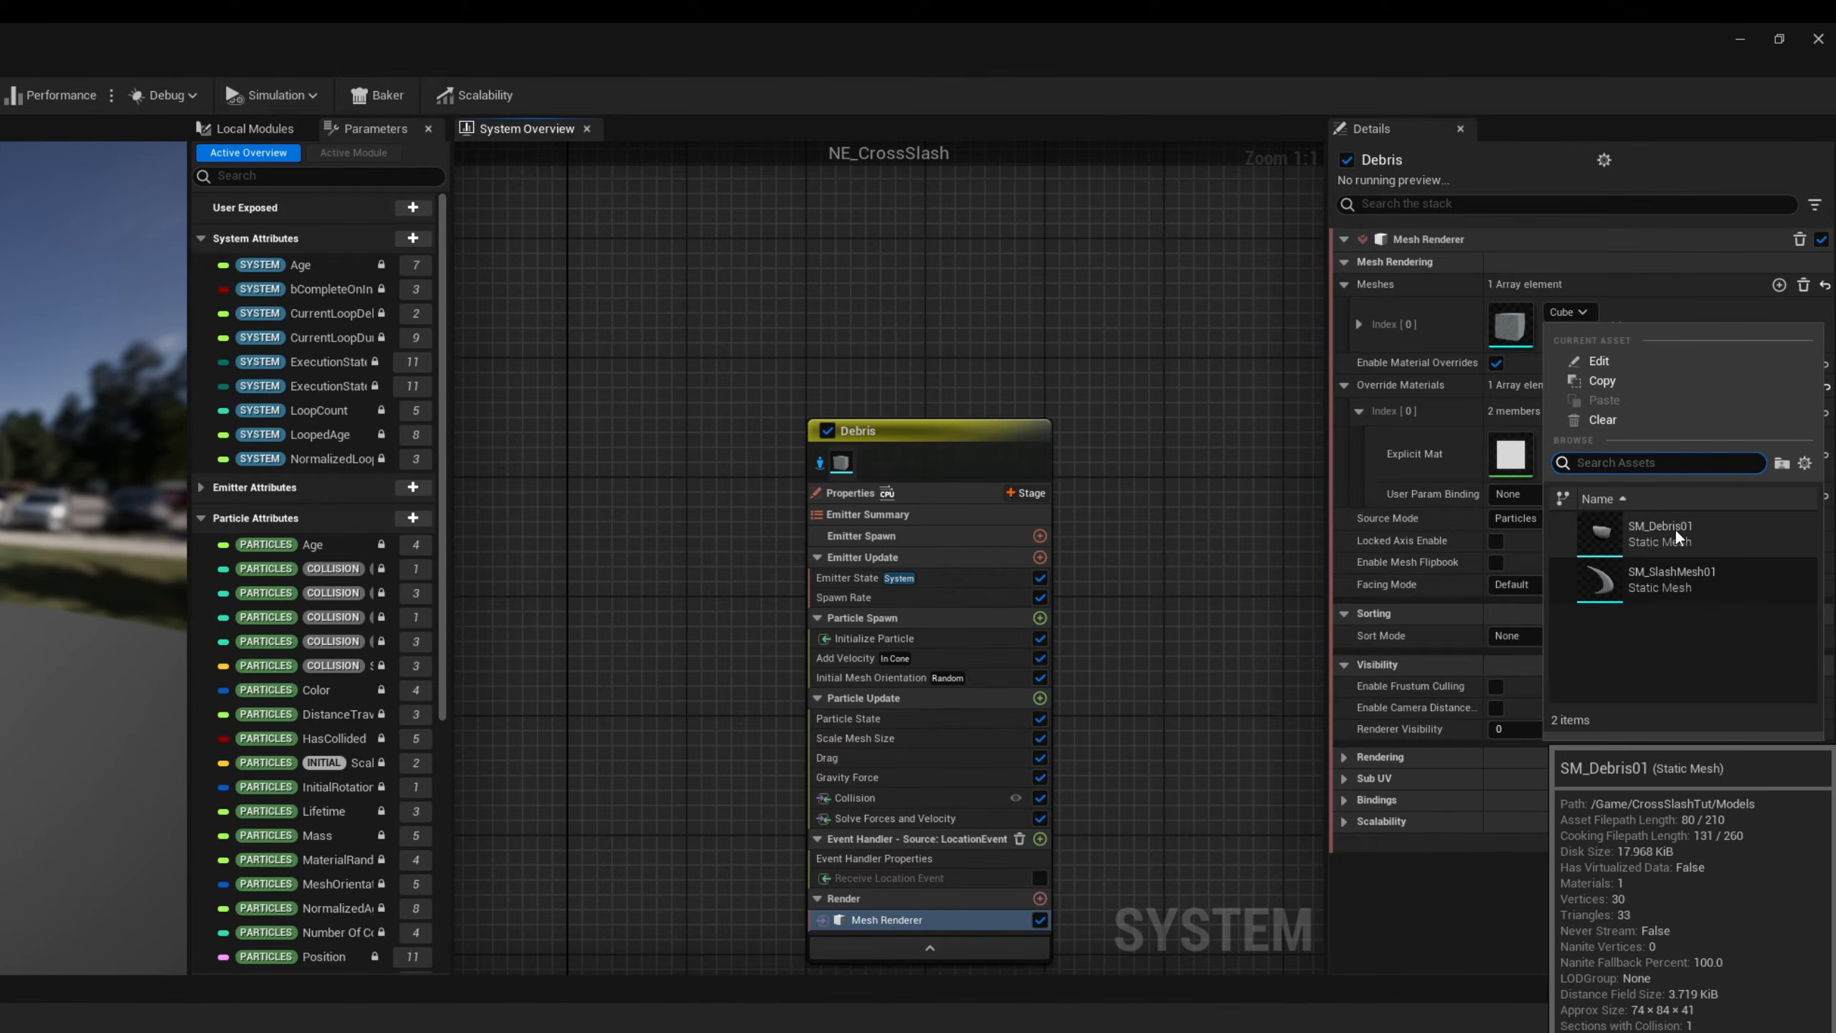
{"action": "left_click", "coordinate": [1675, 528]}
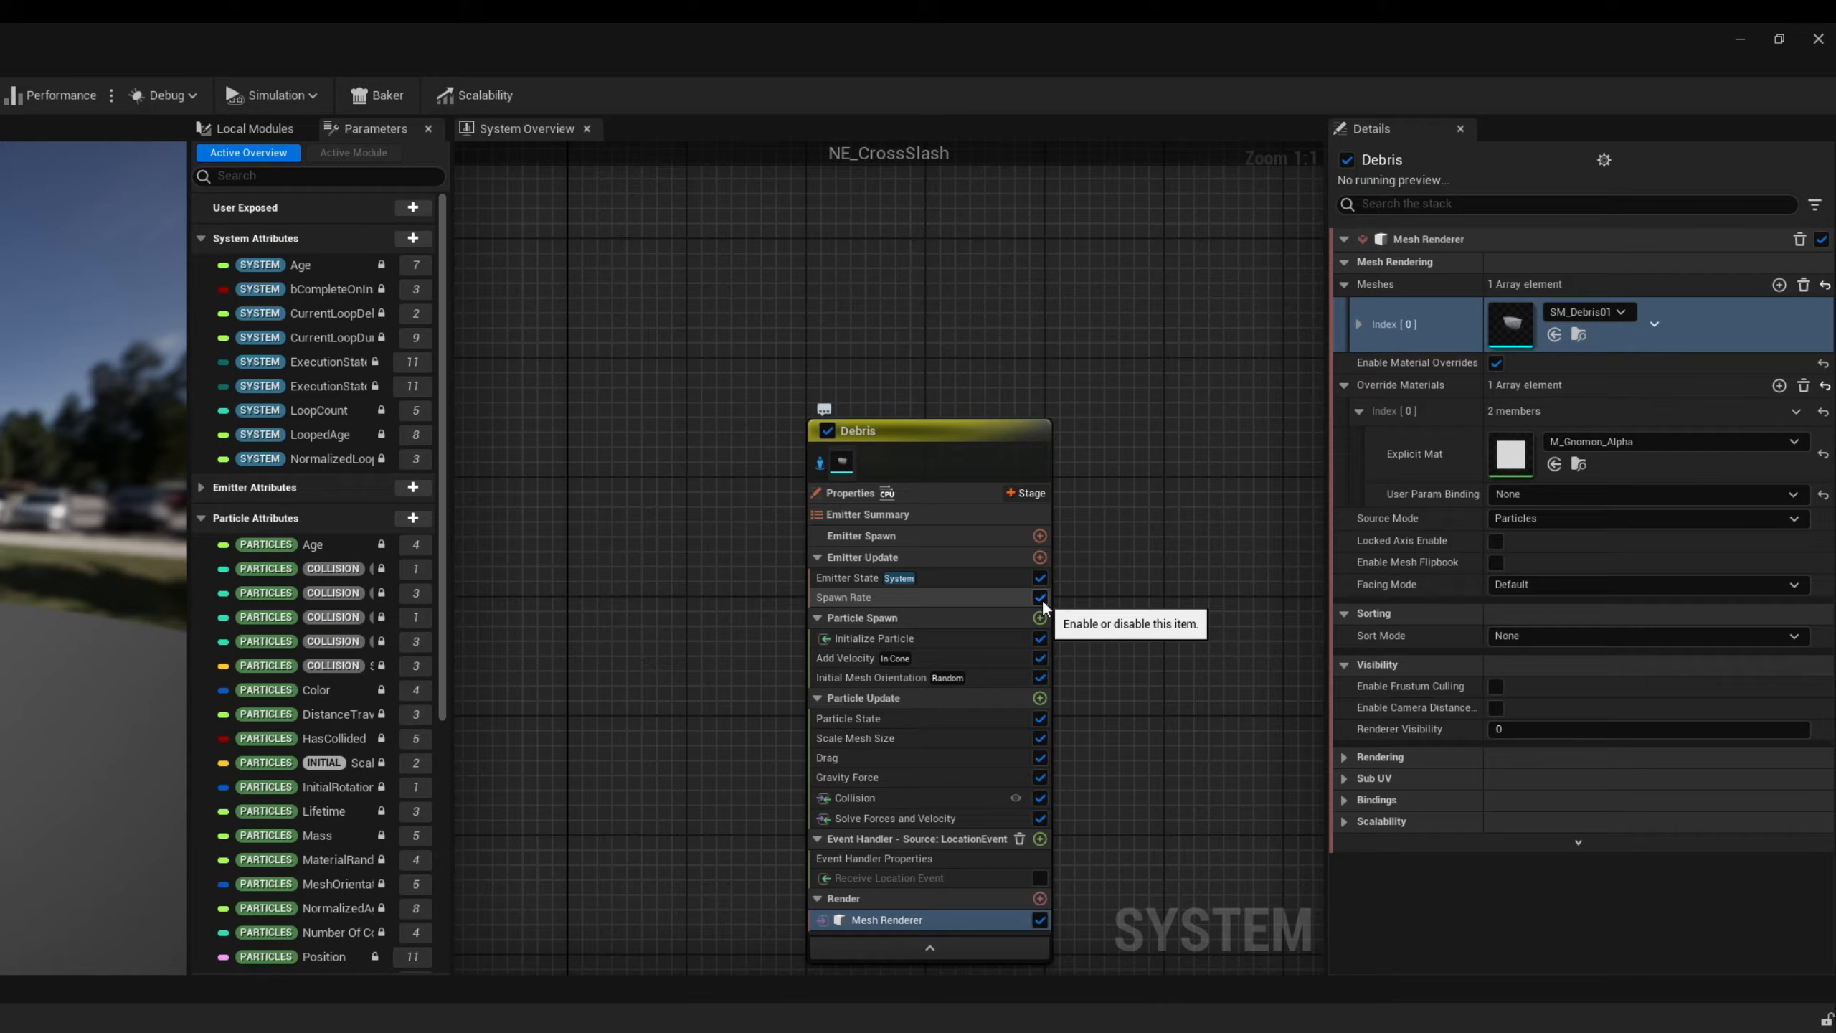
- Make Debris spawn from Receive Location Event instead of Spawn Rate, with an event spawn number of 1
{"action": "left_click", "coordinate": [1040, 597]}
{"action": "left_click", "coordinate": [1040, 879]}
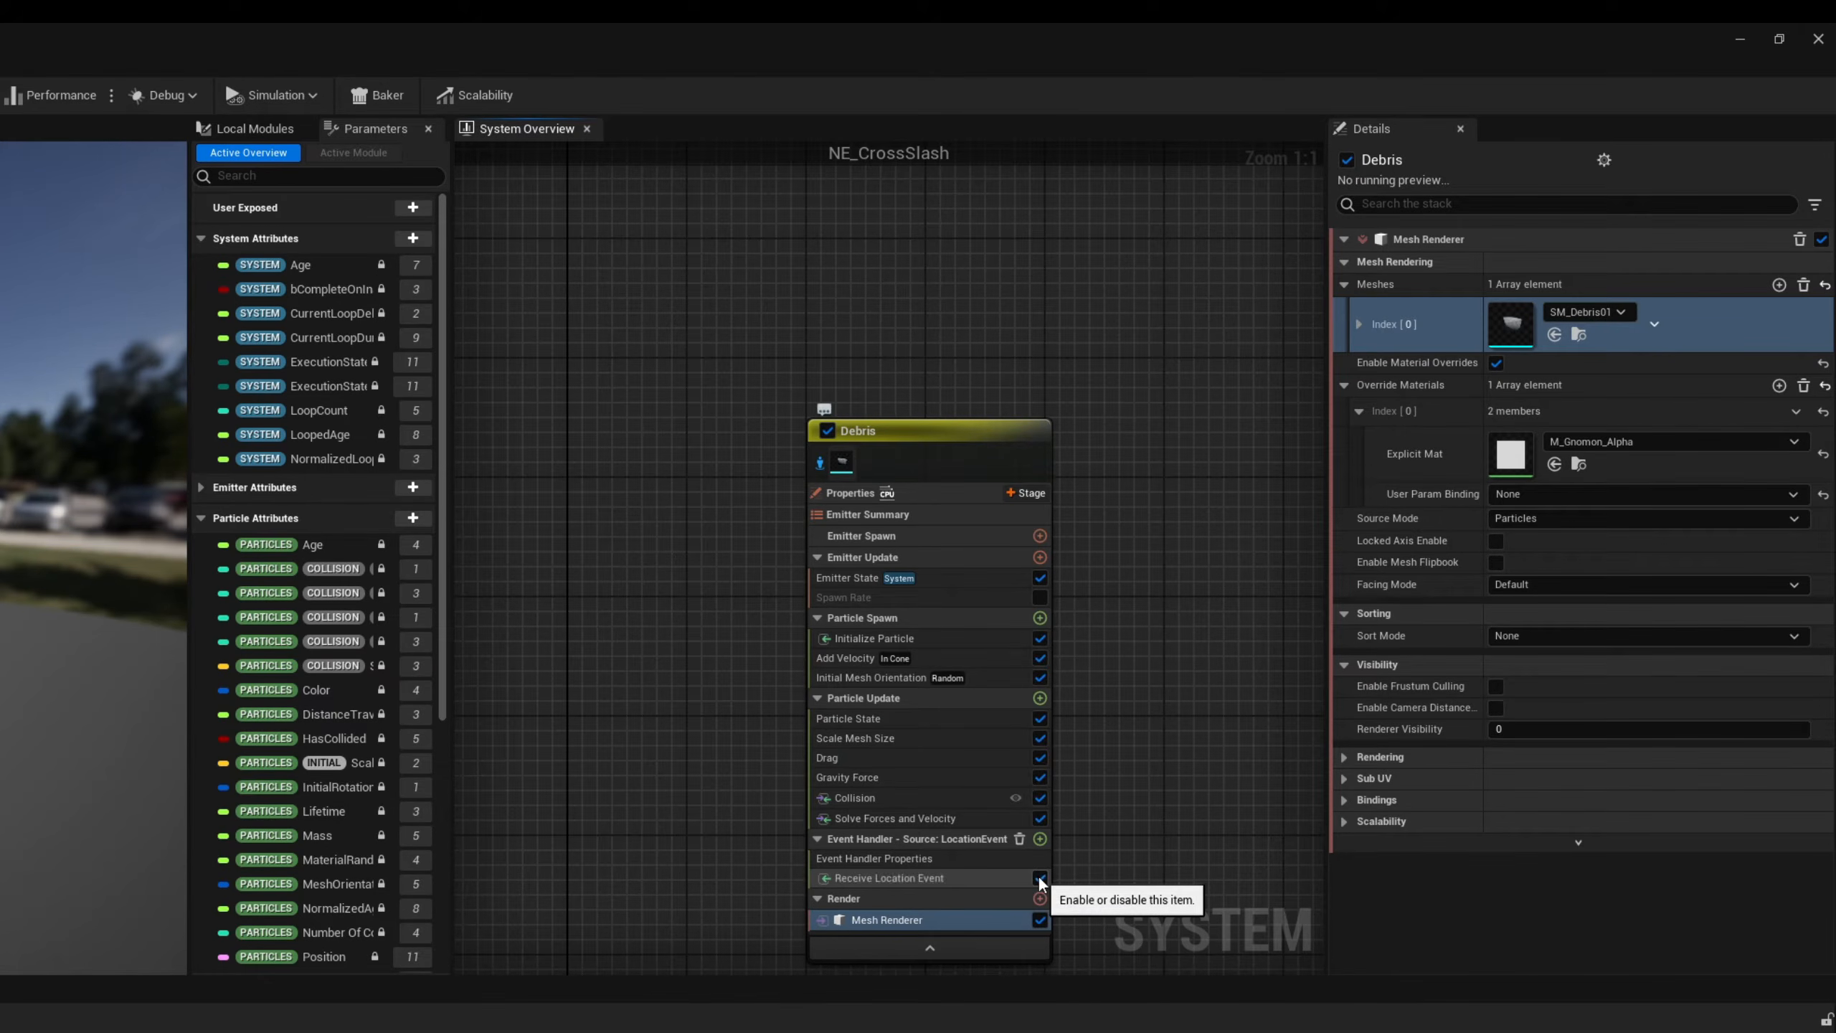
{"action": "left_click", "coordinate": [933, 859]}
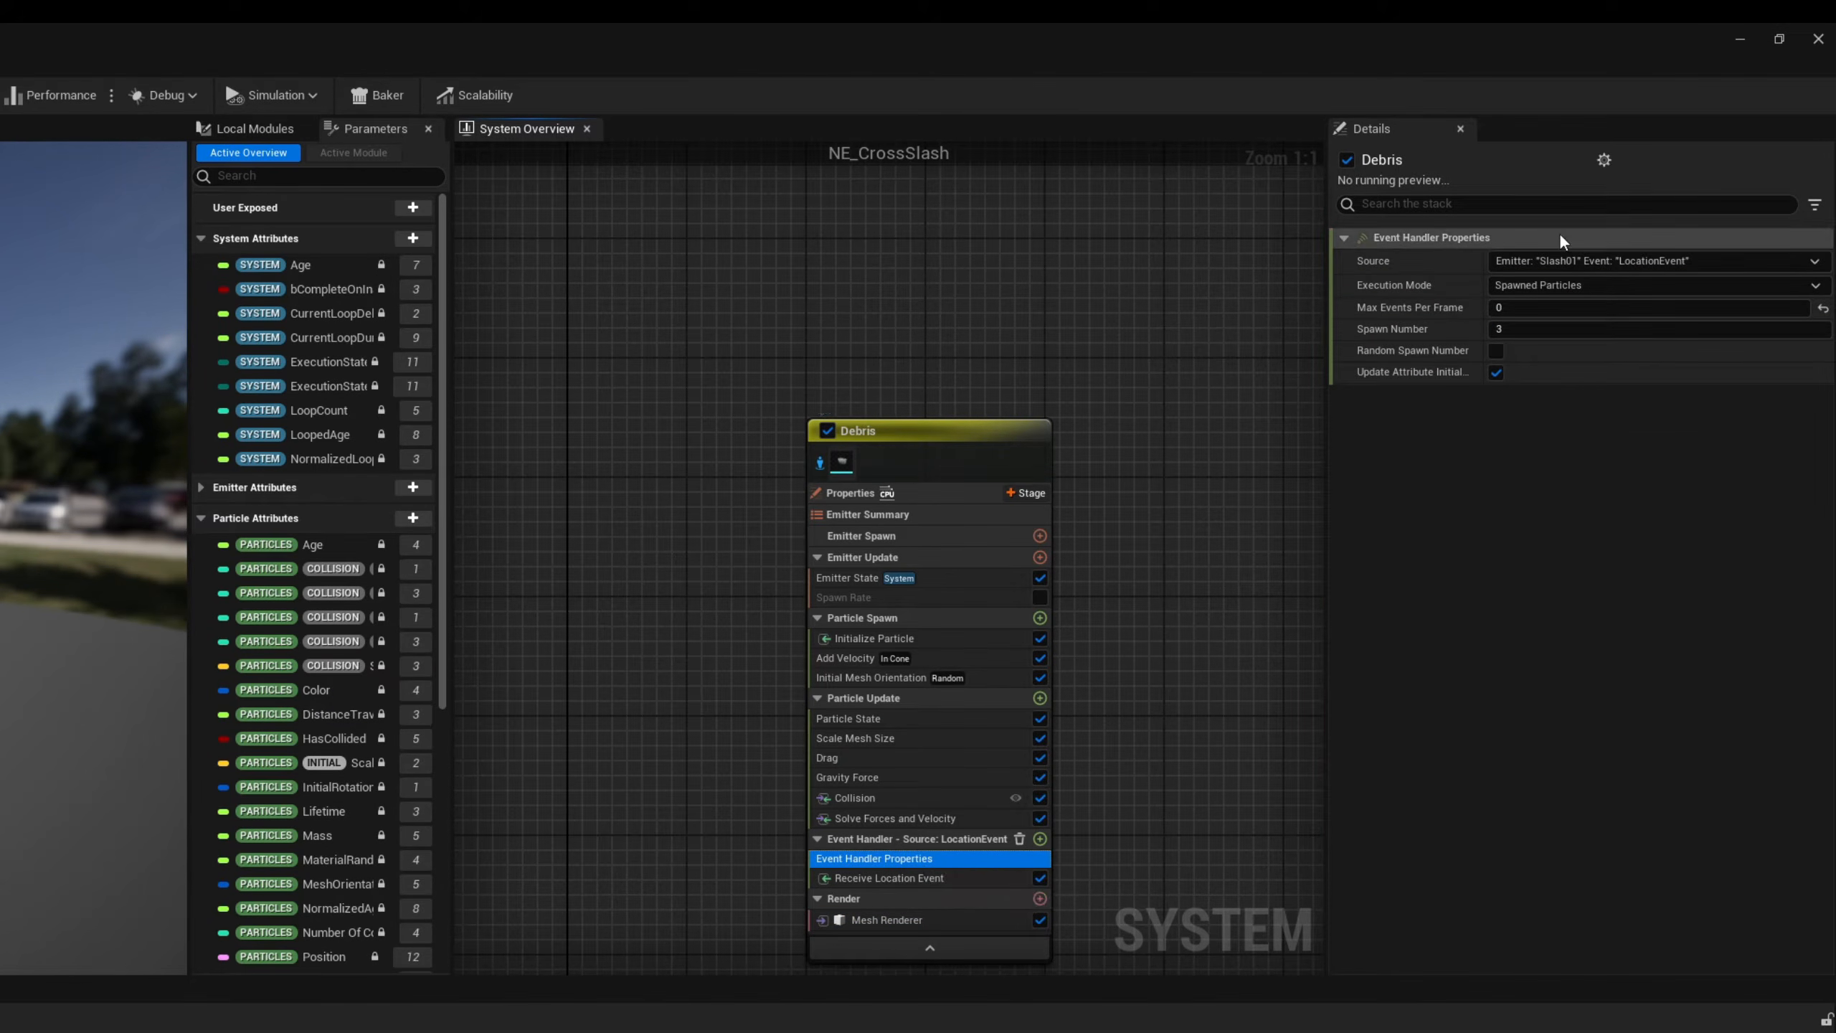
{"action": "left_click", "coordinate": [1537, 330]}
{"action": "type", "text": "1"}
{"action": "key", "text": "Return"}
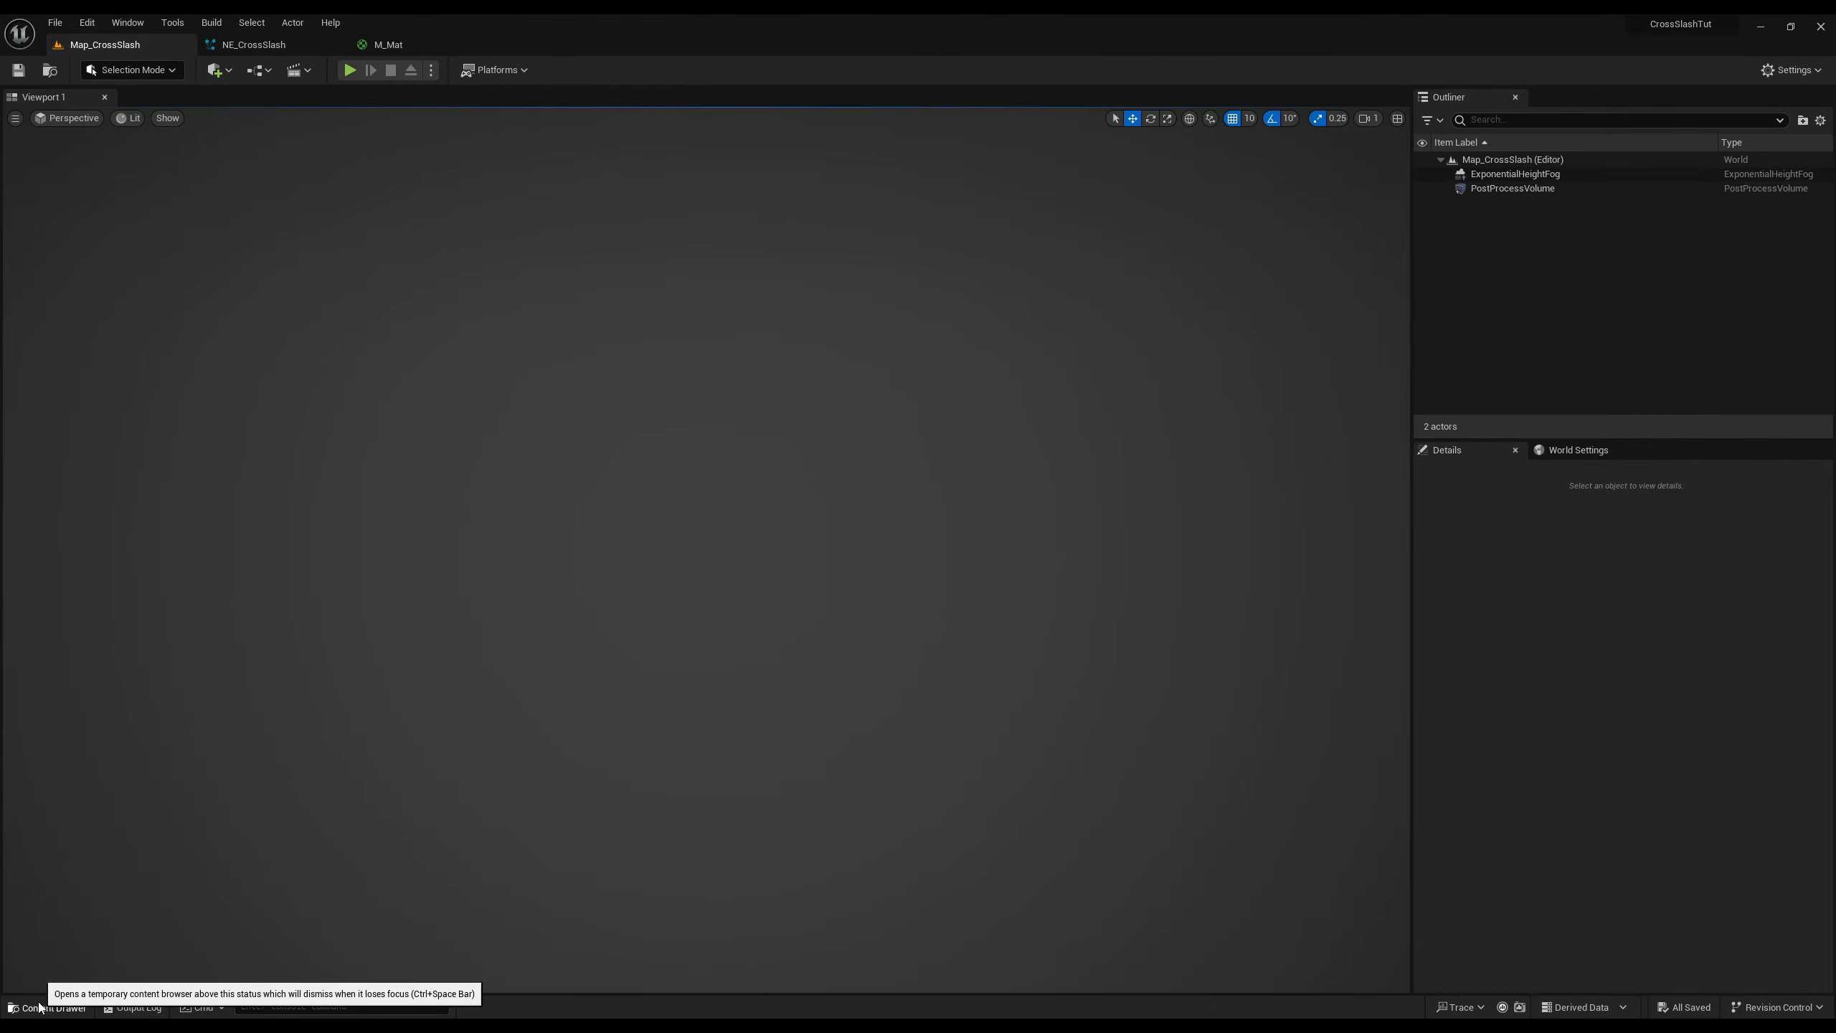
- Place the NE_CrossSlash system in the Map_CrossSlash level at location 0, 0, 0 and restart its simulation
{"action": "left_click", "coordinate": [60, 1006]}
{"action": "left_click_drag", "start_coordinate": [335, 797], "coordinate": [565, 442]}
{"action": "left_click", "coordinate": [1520, 858]}
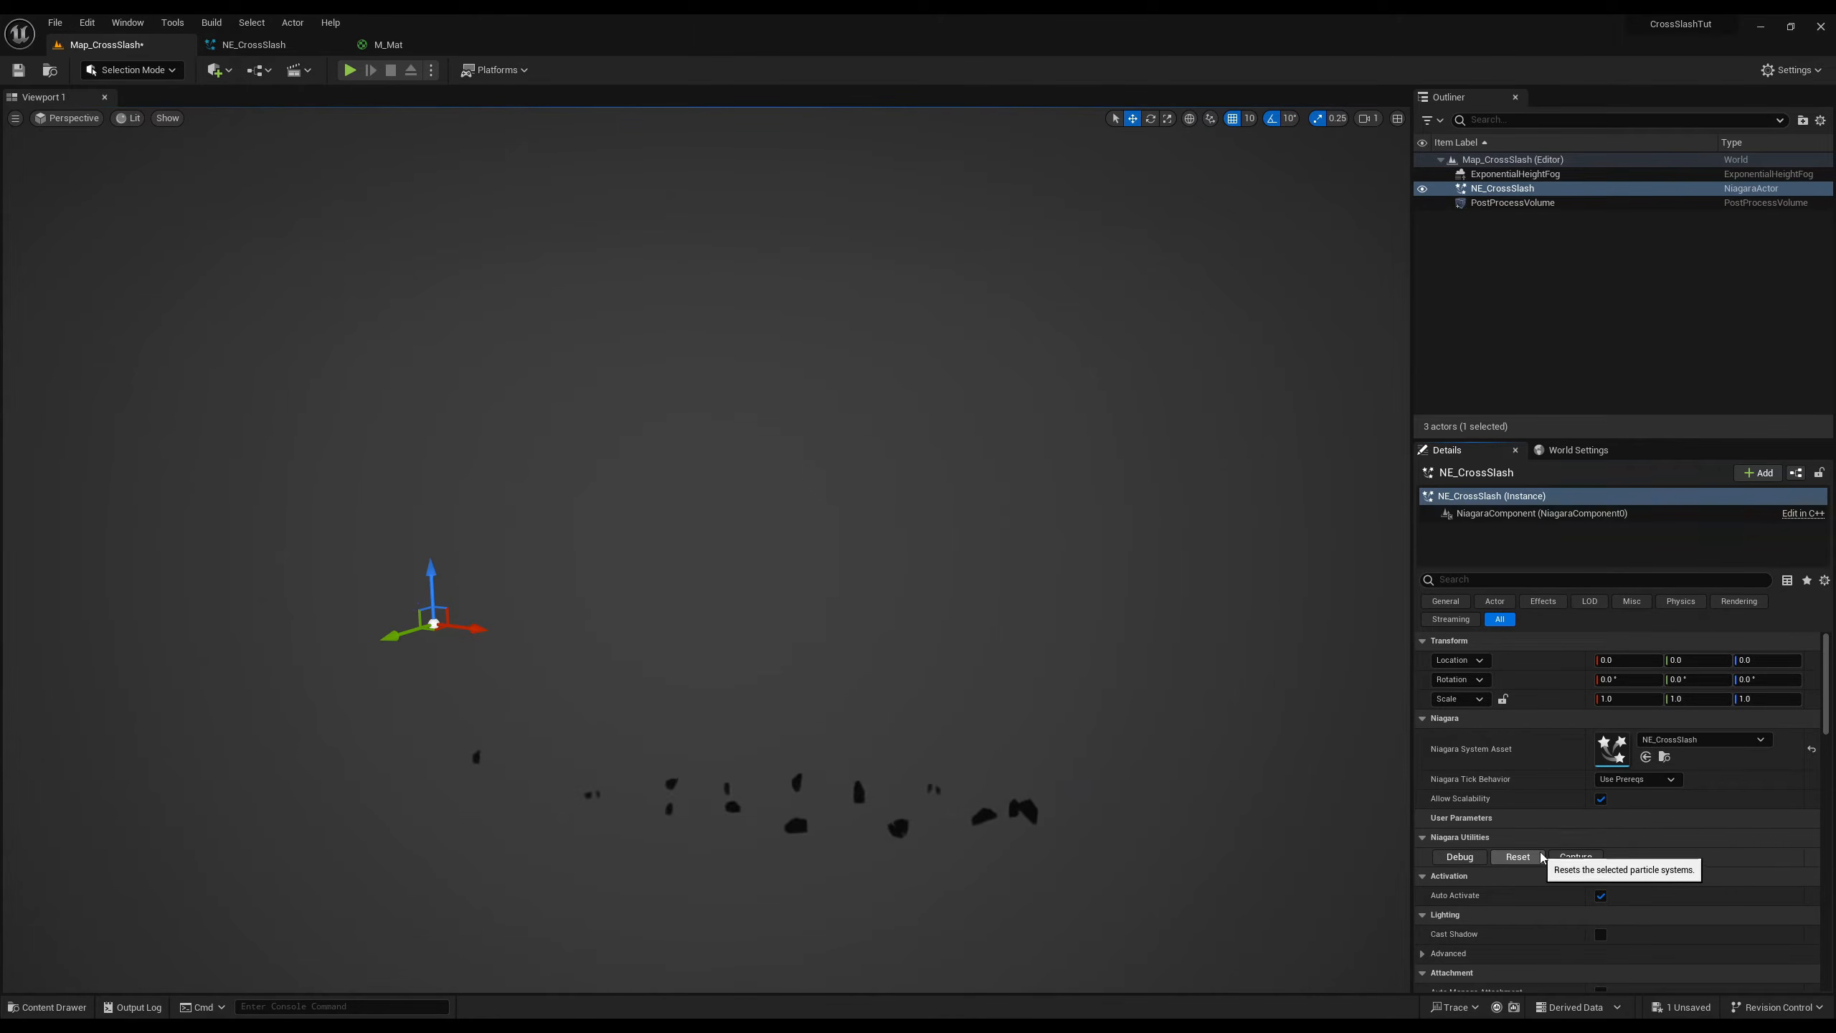
- Add a Plane shape to the level and focus the view on the NE_CrossSlash actor
{"action": "left_click", "coordinate": [225, 70]}
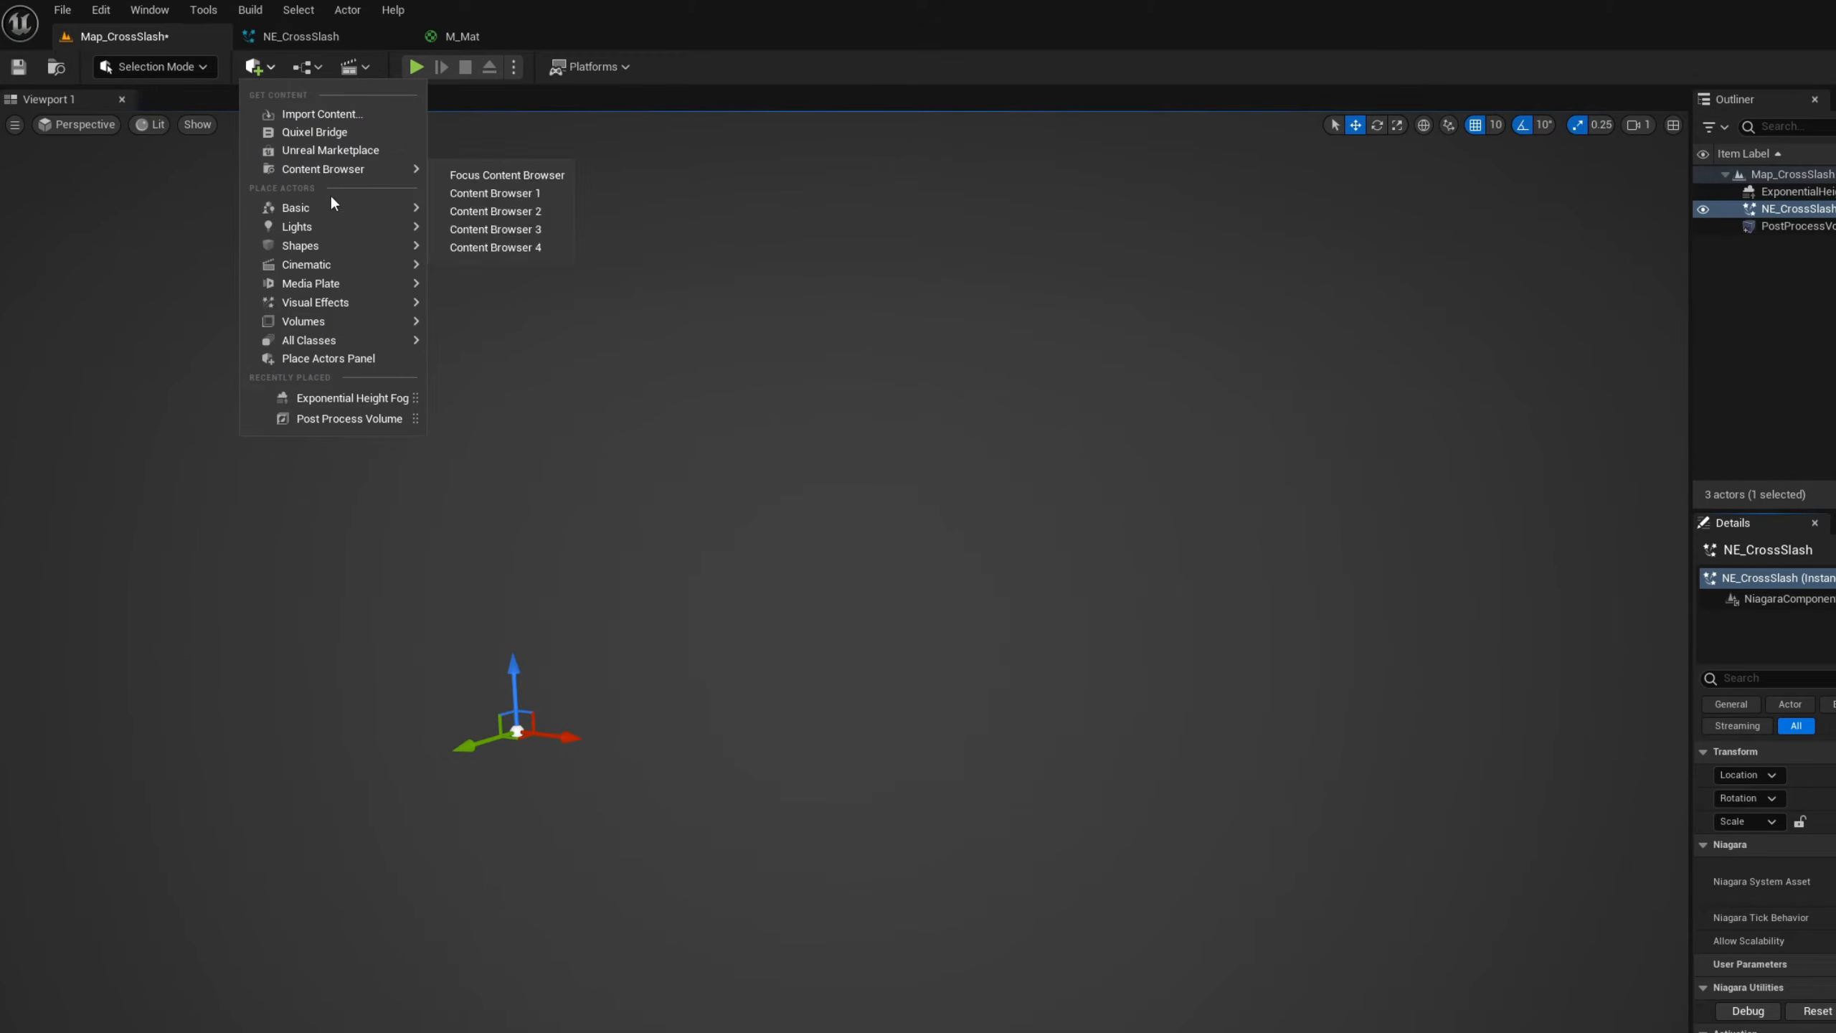
{"action": "mouse_move", "coordinate": [347, 245]}
{"action": "left_click", "coordinate": [499, 336]}
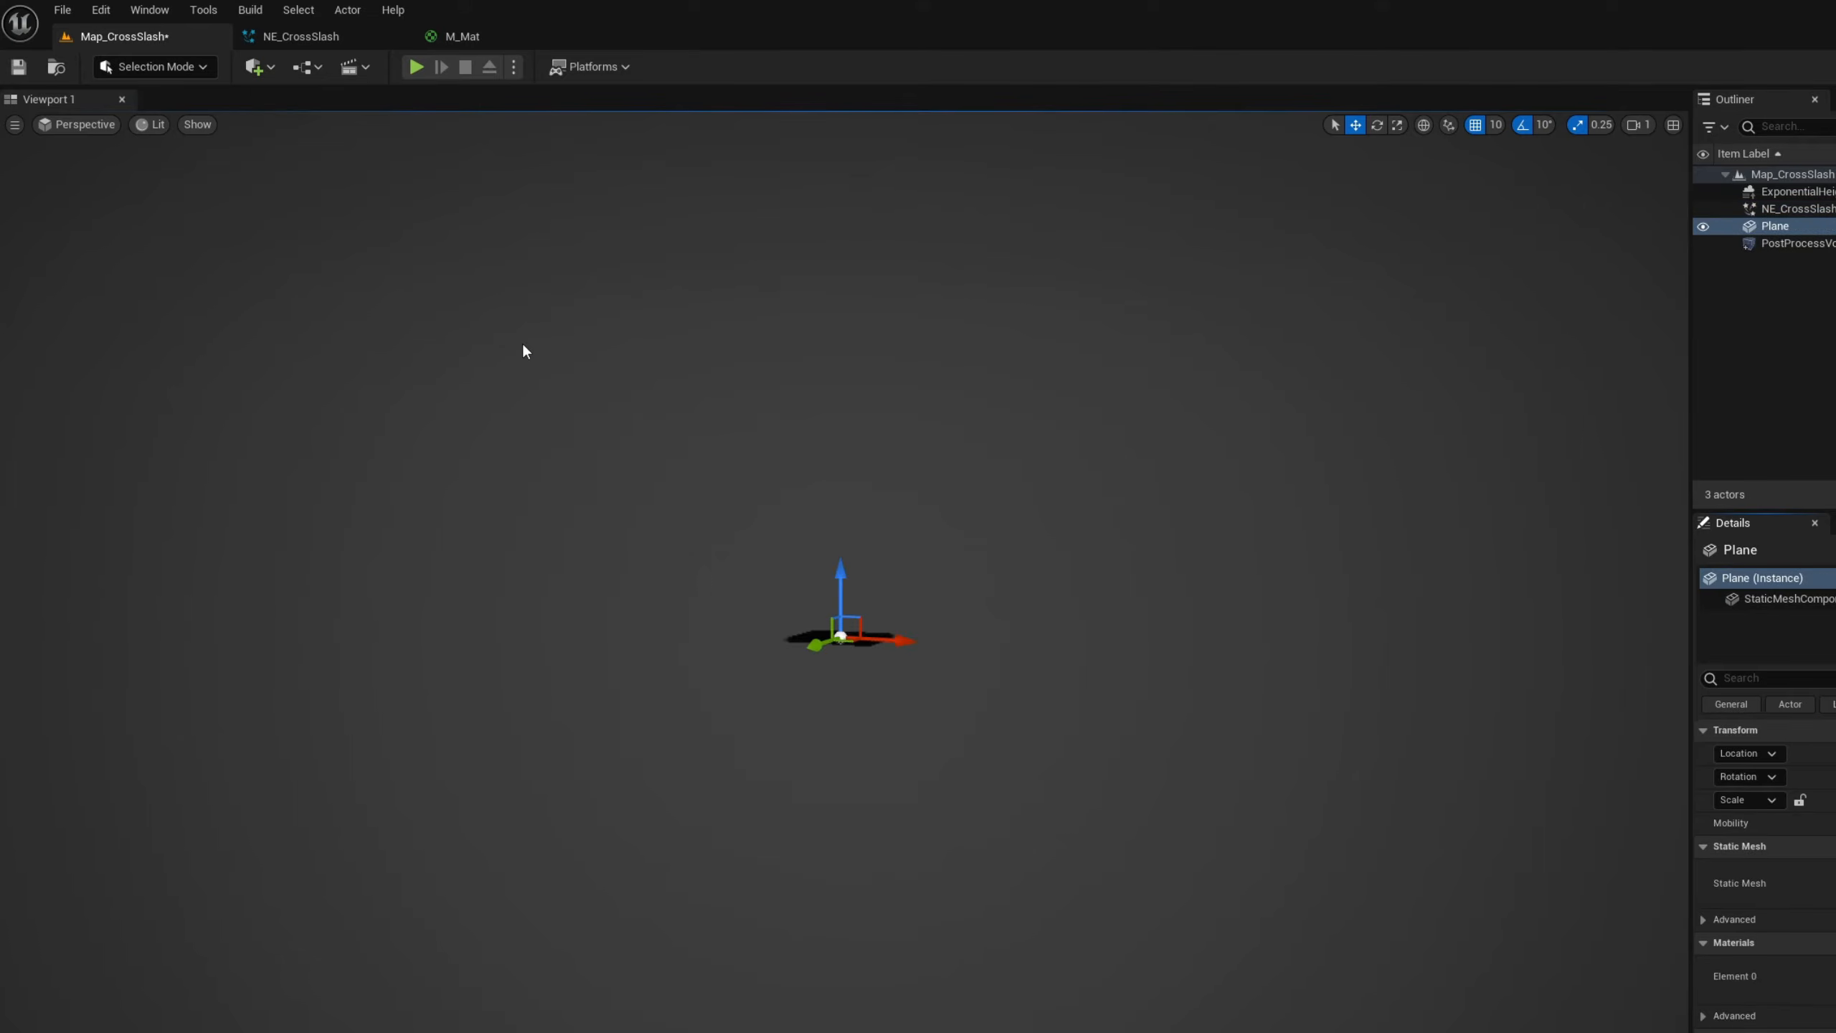
{"action": "double_click", "coordinate": [1502, 188]}
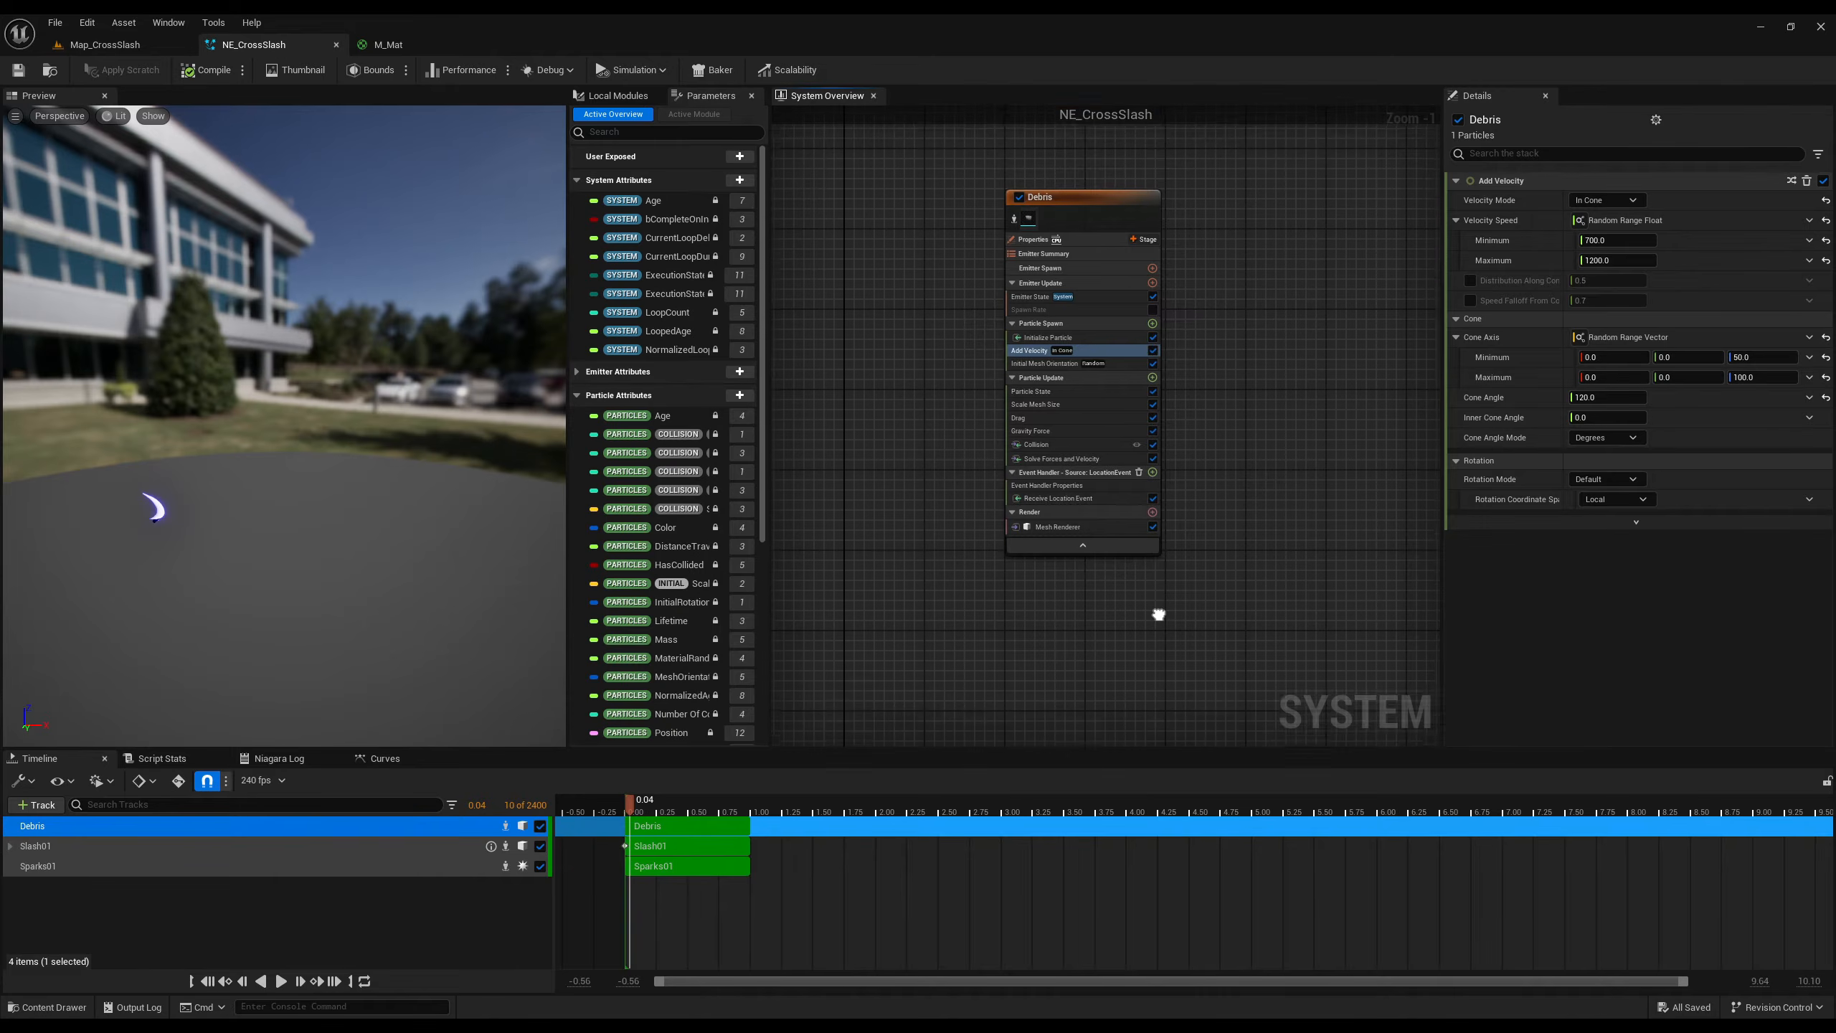
- In the NE_CrossSlash system, add a new emitter below Debris and name it GroundMarkBright
{"action": "scroll", "coordinate": [1147, 344], "scroll_direction": "down", "scroll_amount": 3}
{"action": "right_click", "coordinate": [1086, 362]}
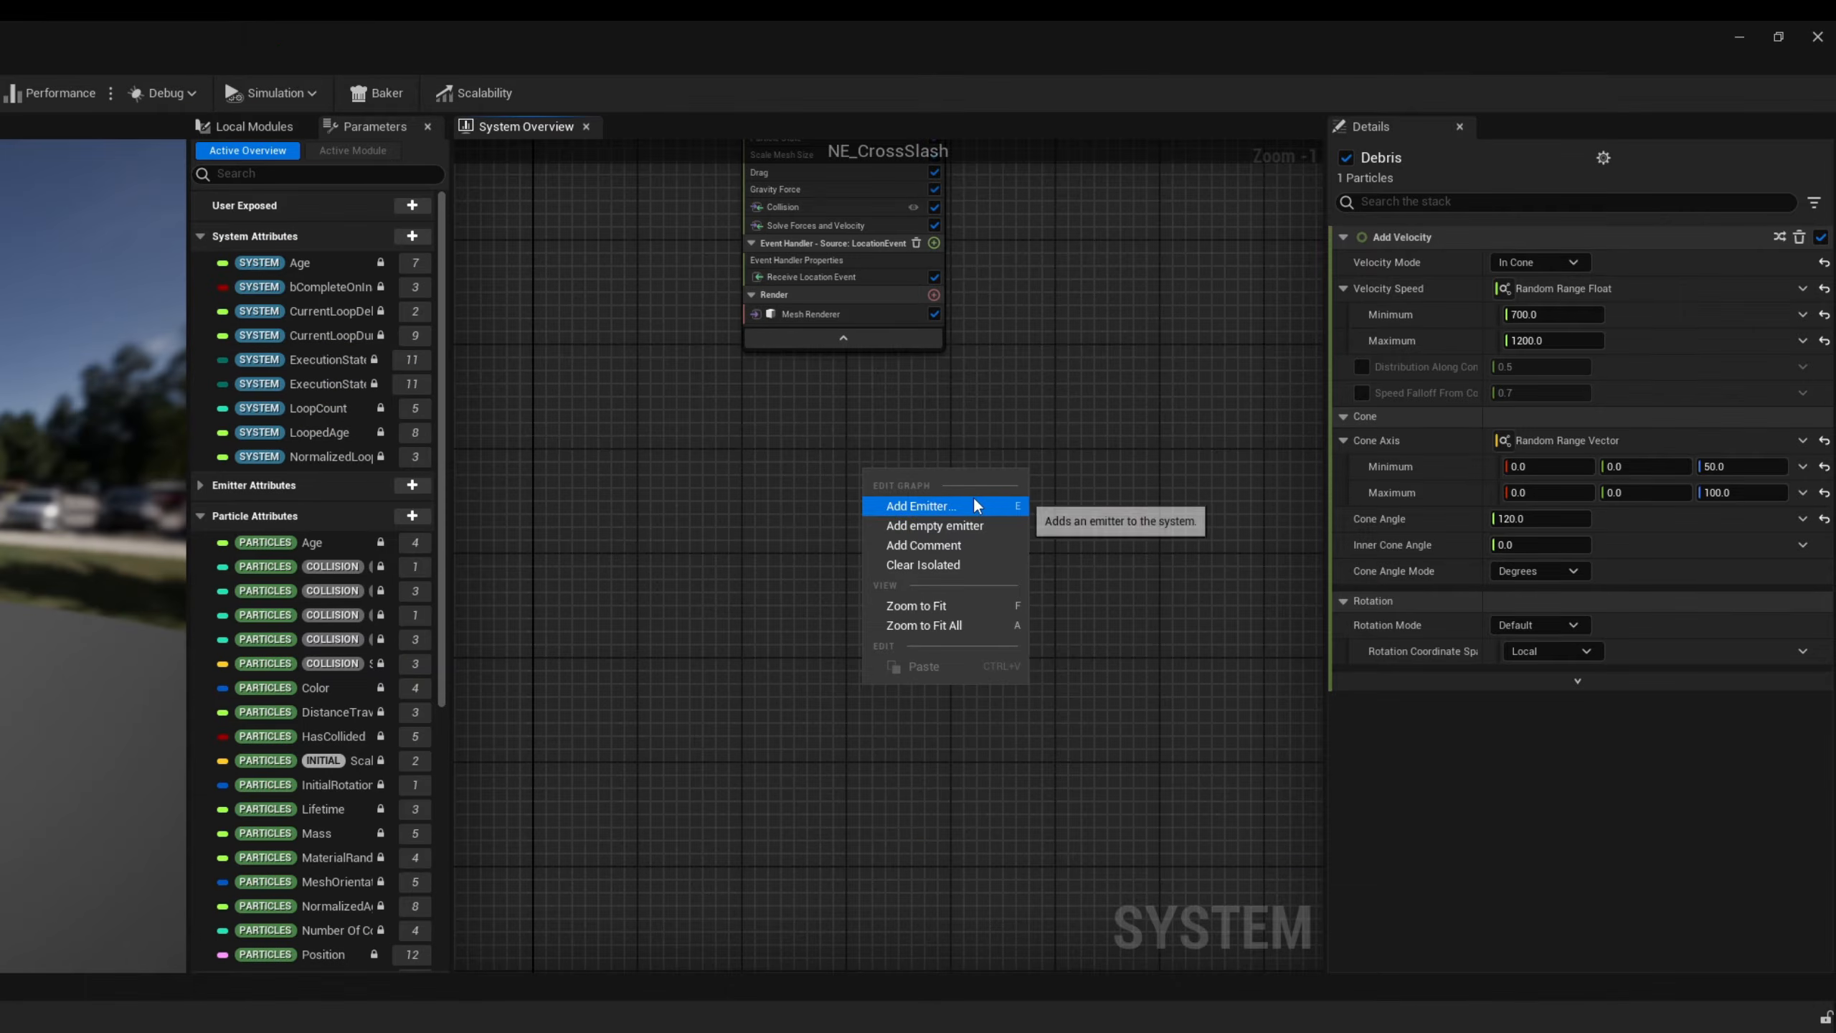
{"action": "left_click", "coordinate": [976, 505]}
{"action": "left_click", "coordinate": [1114, 830]}
{"action": "double_click", "coordinate": [1113, 829]}
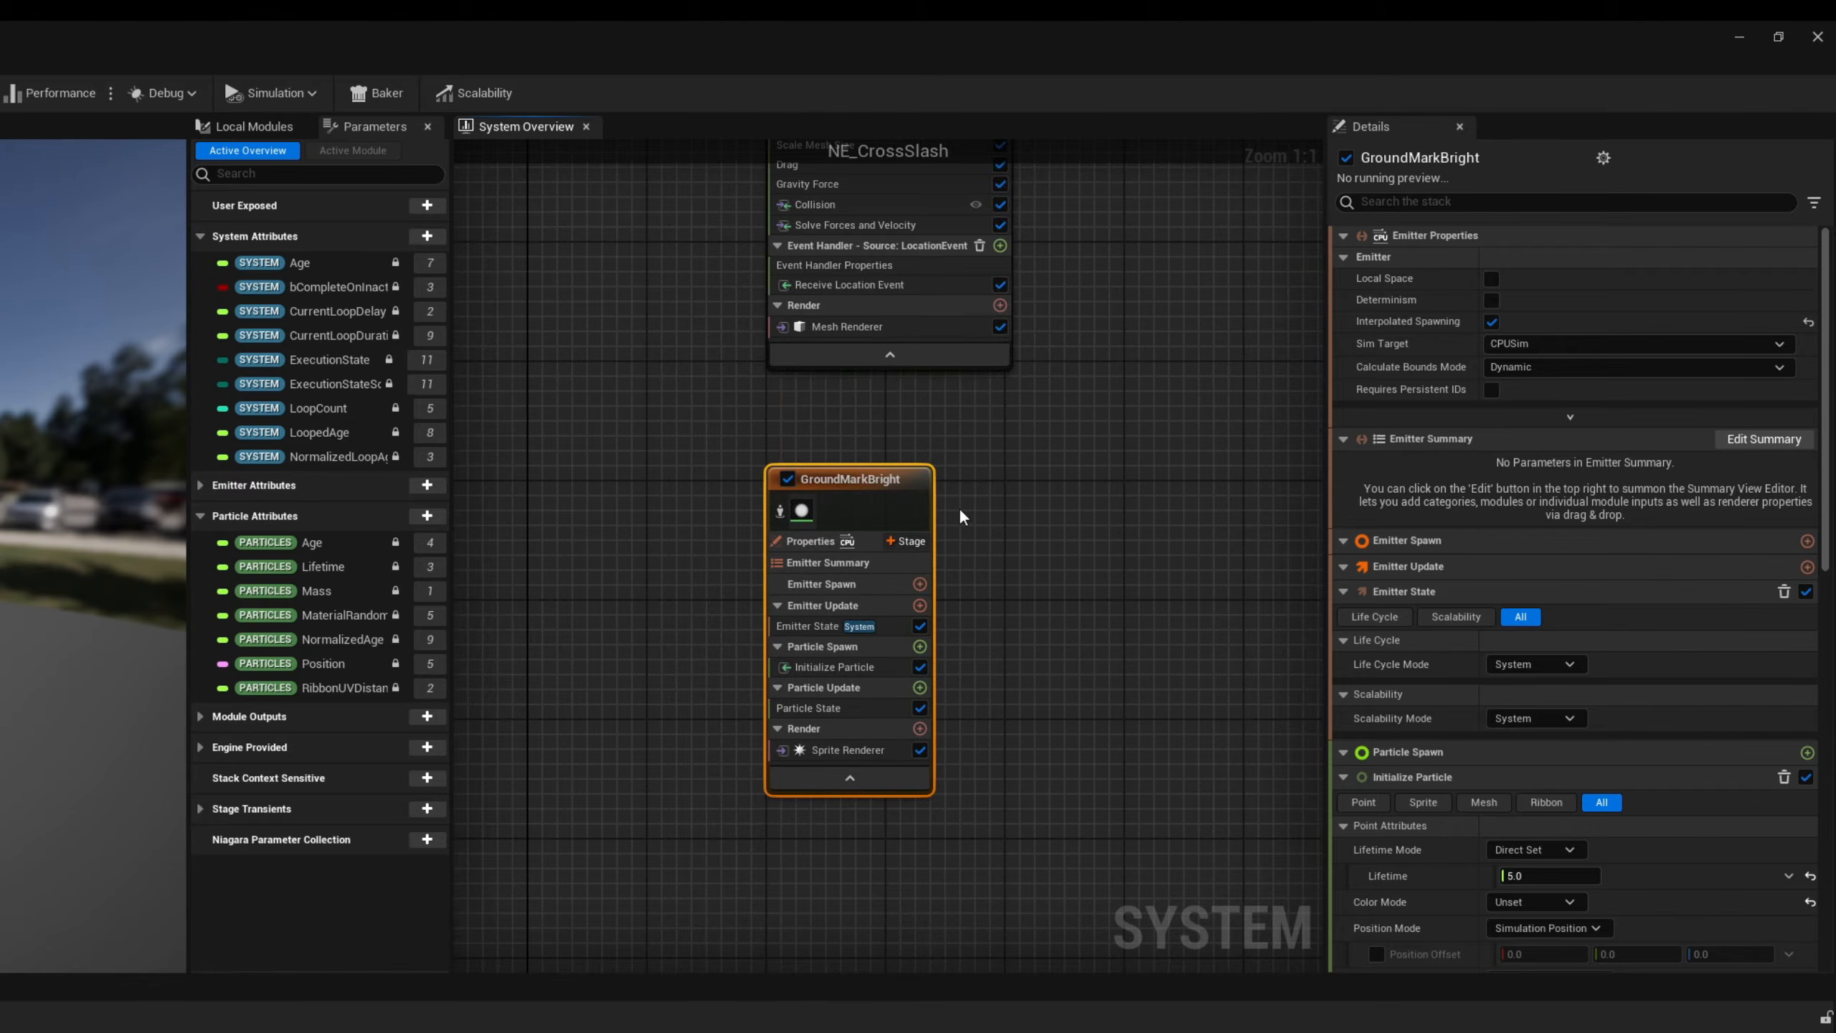
- Replace the Sprite Renderer of the GroundMarkBright emitter with a Mesh Renderer
{"action": "left_click", "coordinate": [880, 747]}
{"action": "key", "text": "Delete"}
{"action": "left_click", "coordinate": [922, 712]}
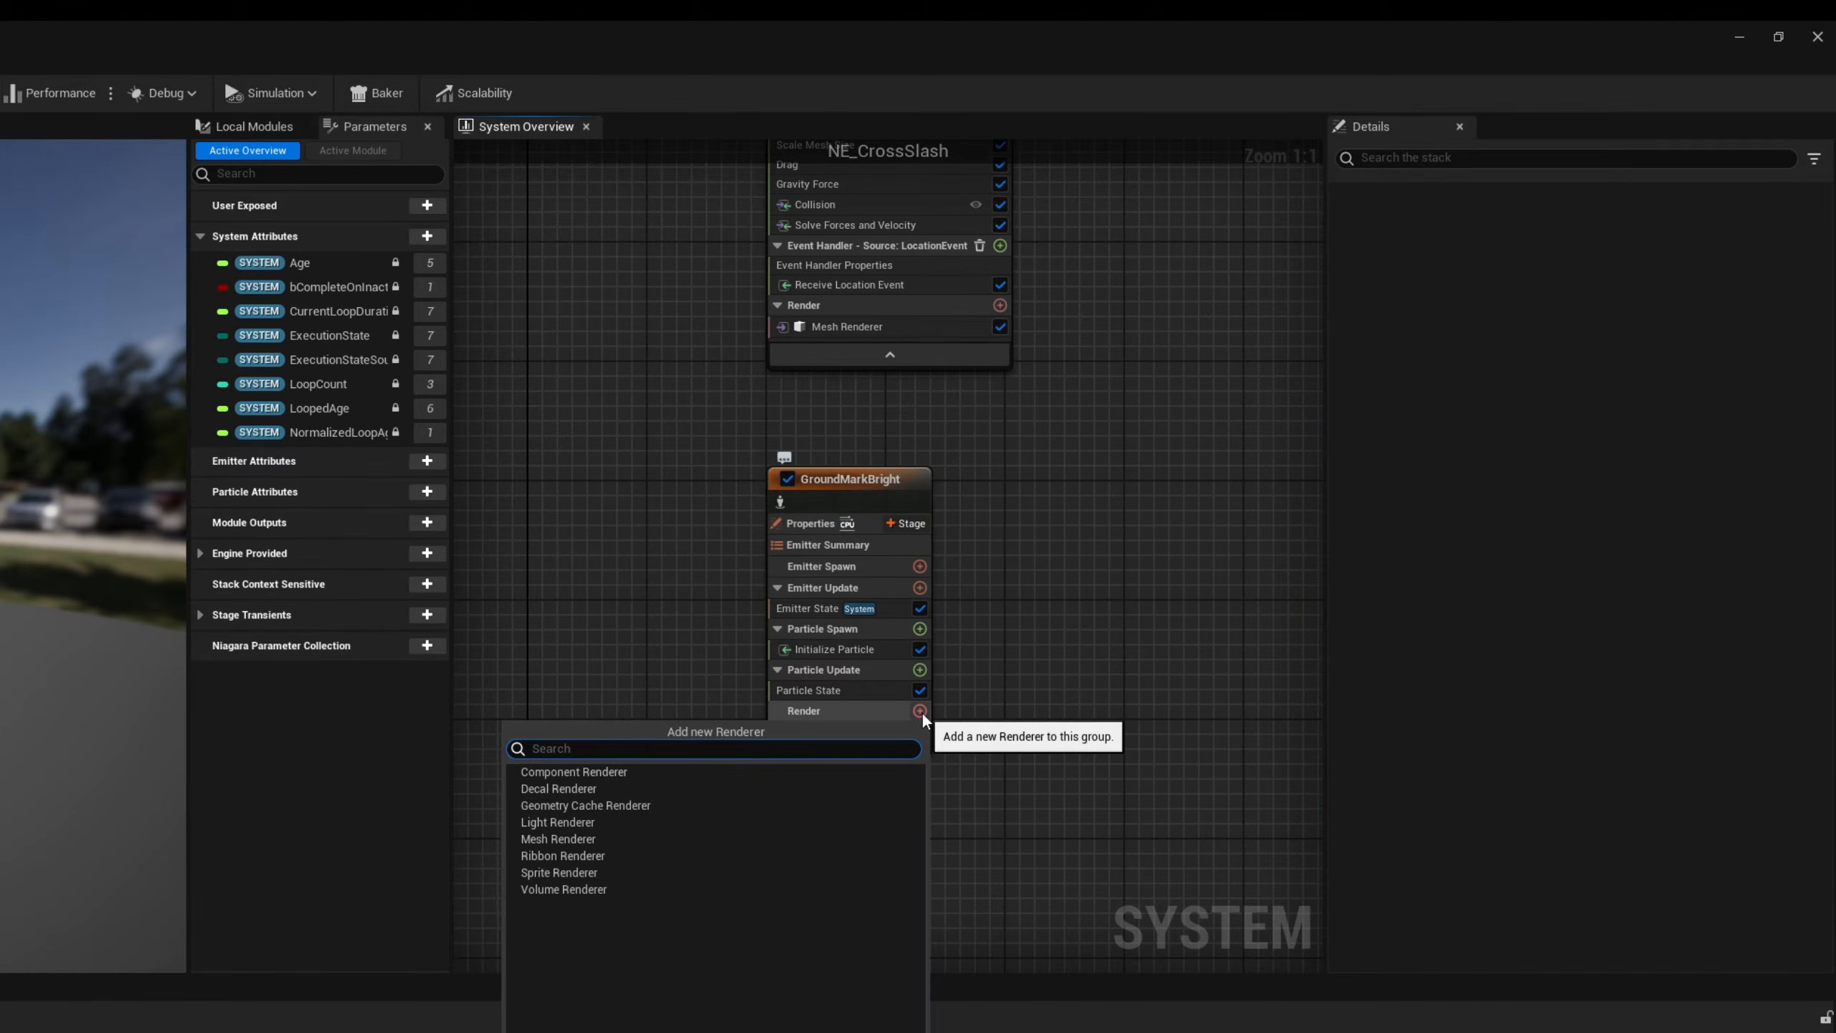
{"action": "type", "text": "mesh"}
{"action": "key", "text": "Return"}
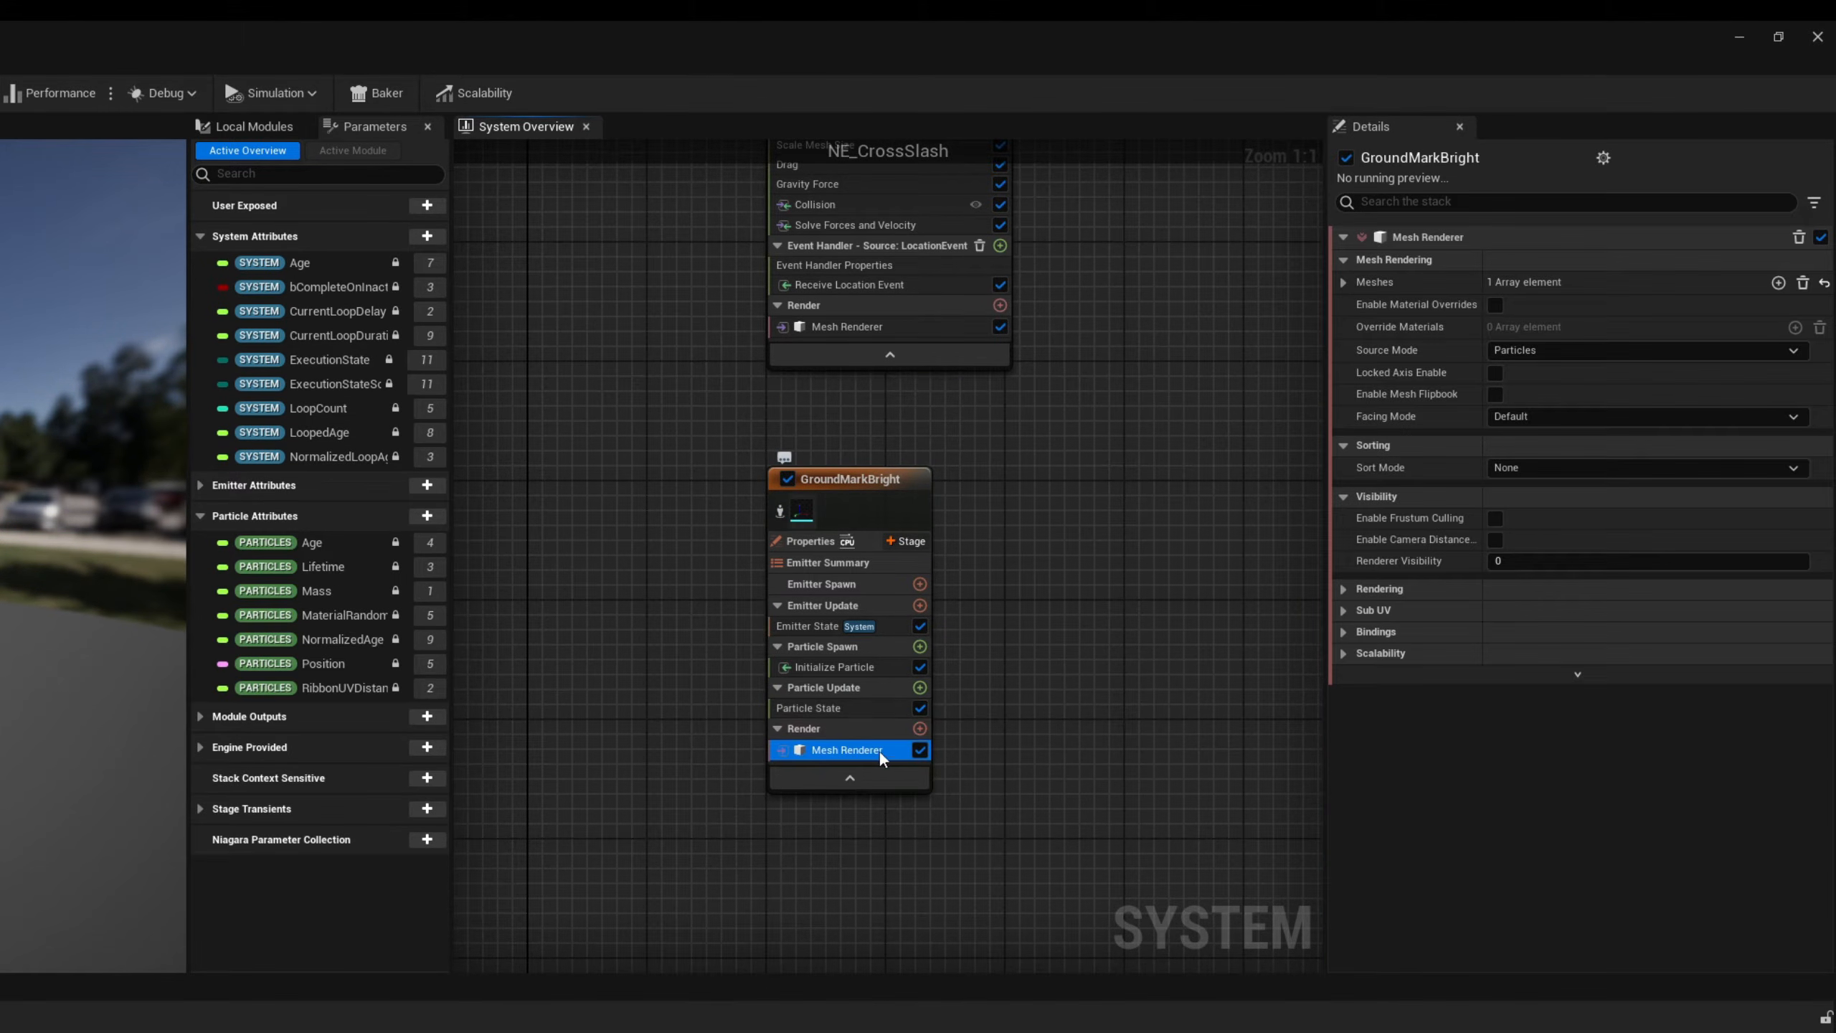
- Assign the Plane static mesh to GroundMarkBright's Mesh Renderer
{"action": "left_click", "coordinate": [1343, 282]}
{"action": "left_click", "coordinate": [1581, 309]}
{"action": "type", "text": "plane"}
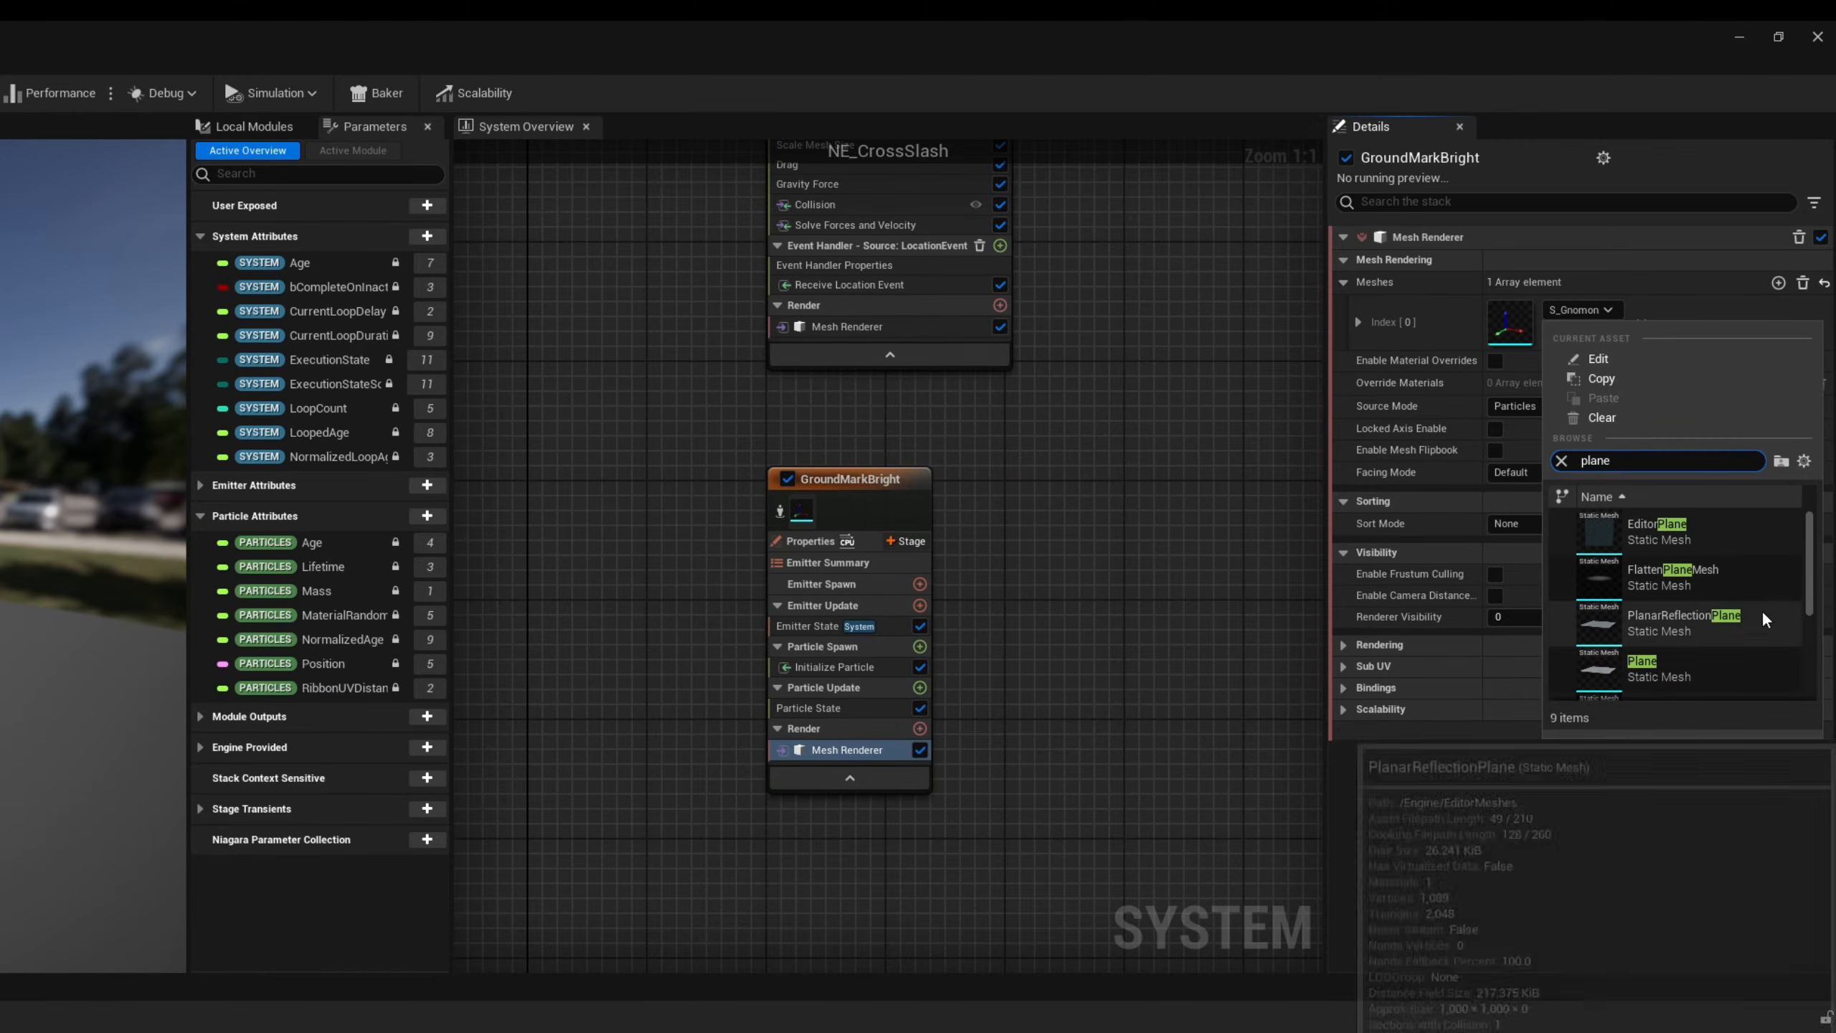
{"action": "left_click", "coordinate": [1744, 661]}
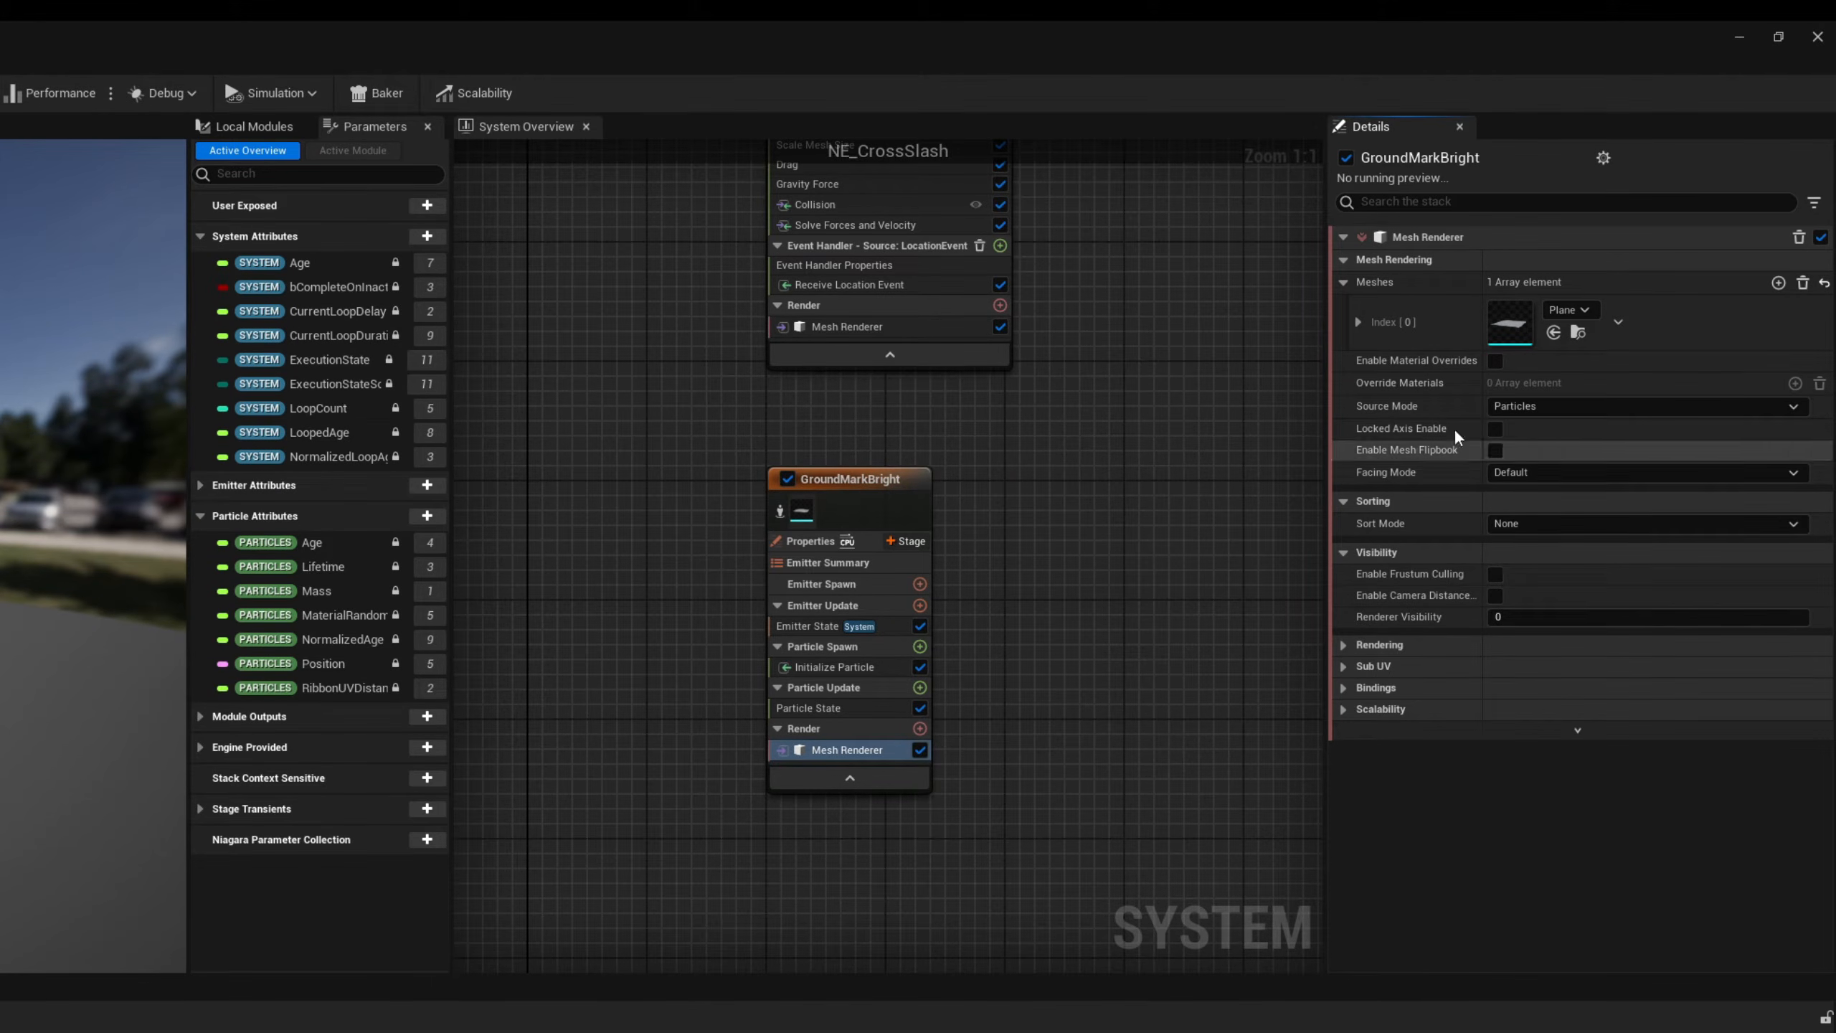
- Enable material overrides on the Mesh Renderer and add Mi_DefaultSpriteMaterial_ADD as the explicit override material
{"action": "left_click", "coordinate": [1495, 360]}
{"action": "left_click", "coordinate": [1796, 382]}
{"action": "left_click", "coordinate": [1358, 409]}
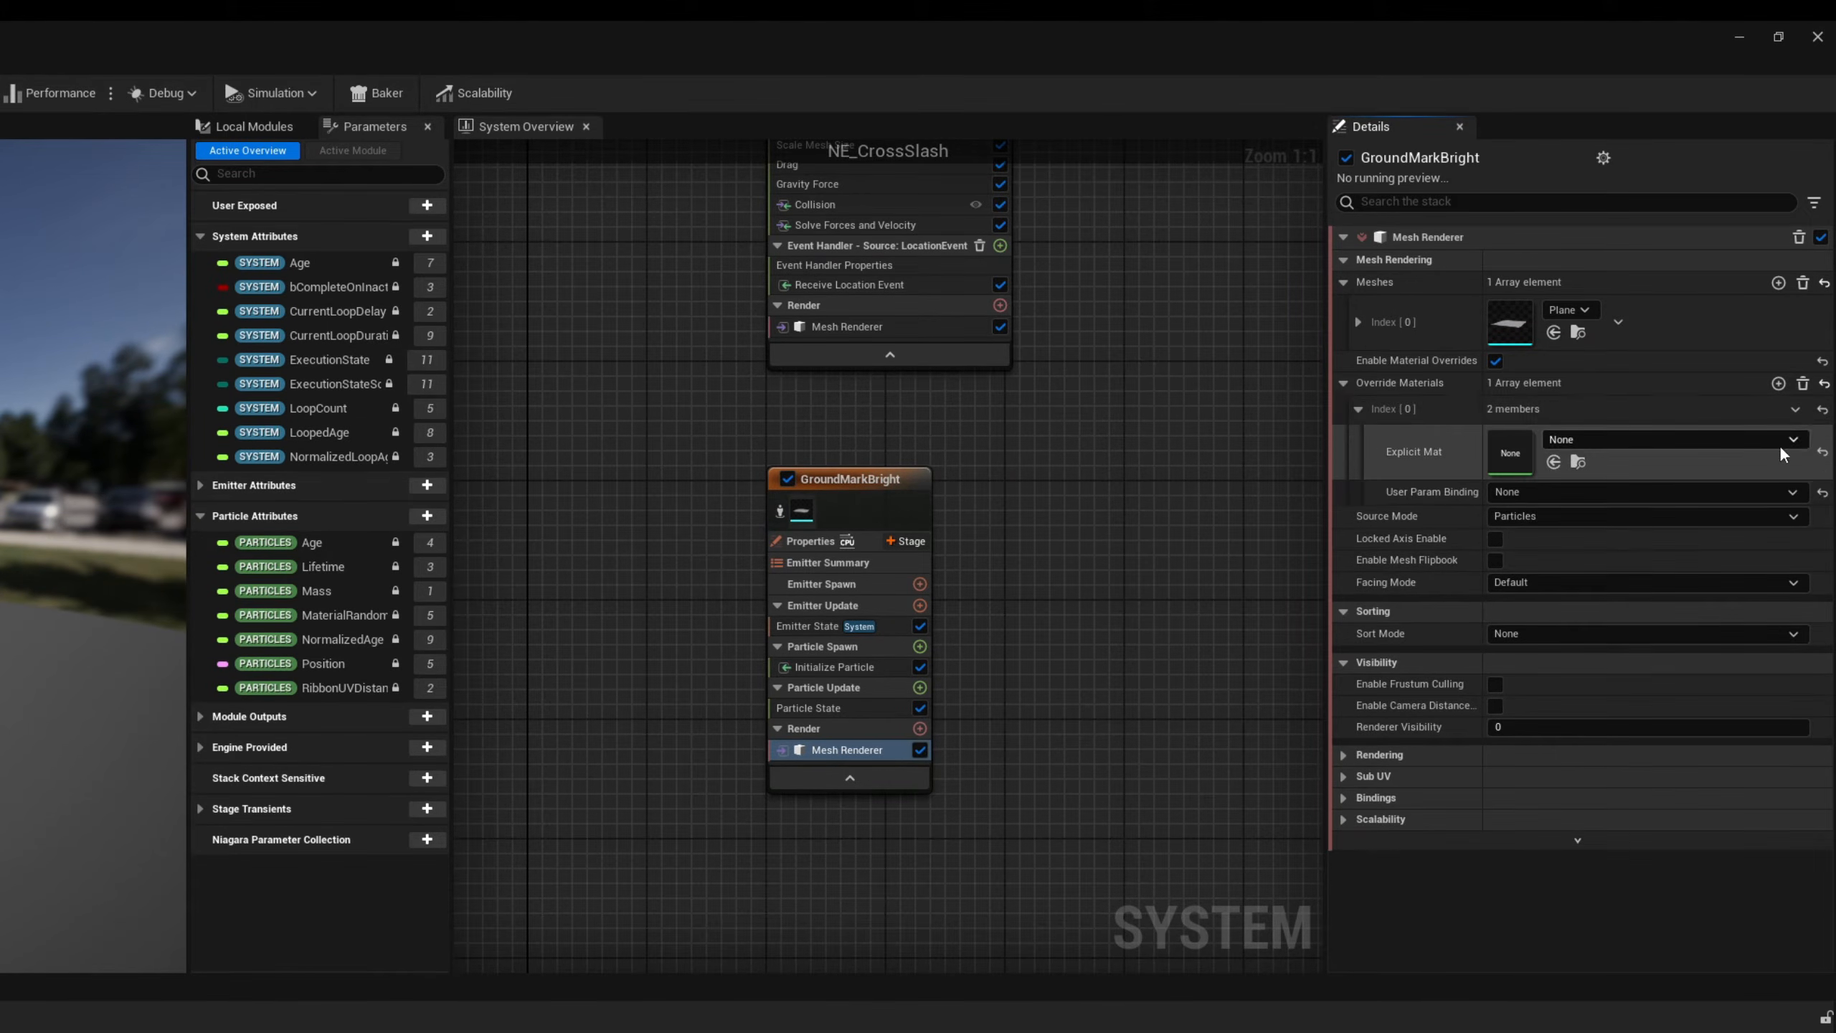
{"action": "left_click", "coordinate": [1778, 442]}
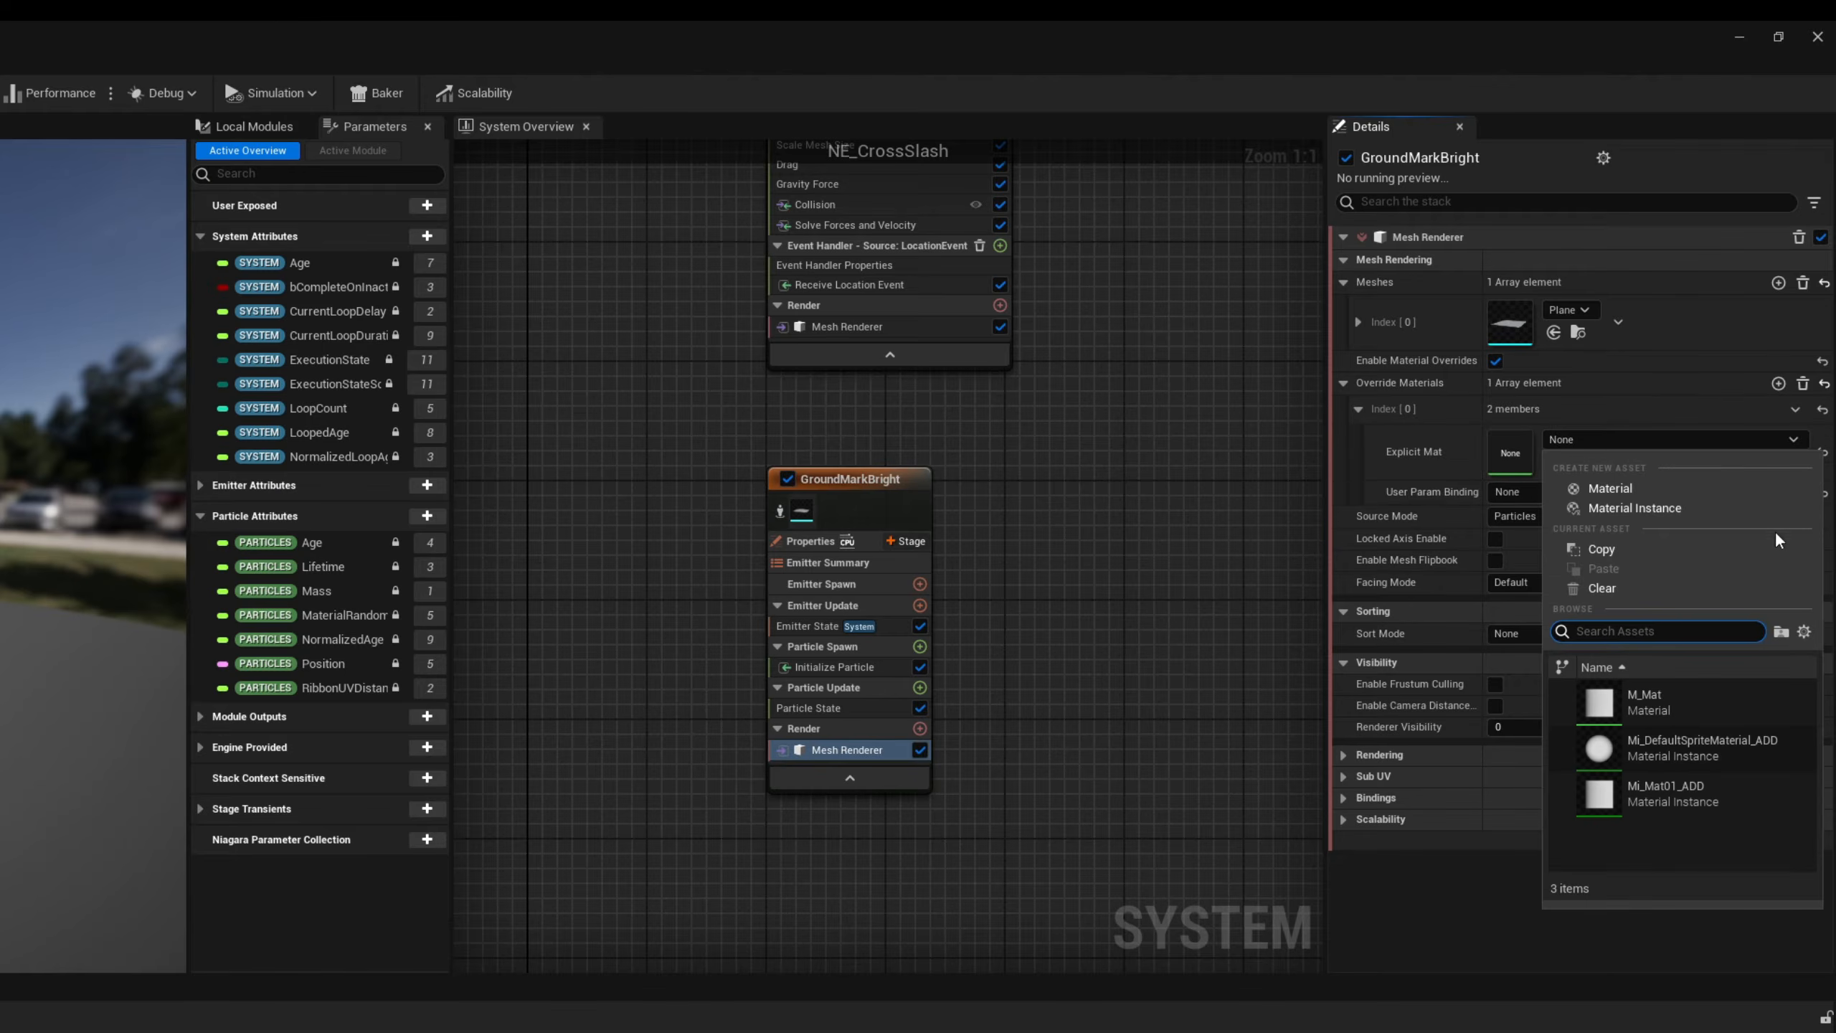
{"action": "left_click", "coordinate": [1764, 743]}
- Add Spawn Burst Instantaneous with a spawn count of 1 to GroundMarkBright's Emitter Update and isolate the emitter
{"action": "left_click", "coordinate": [921, 605]}
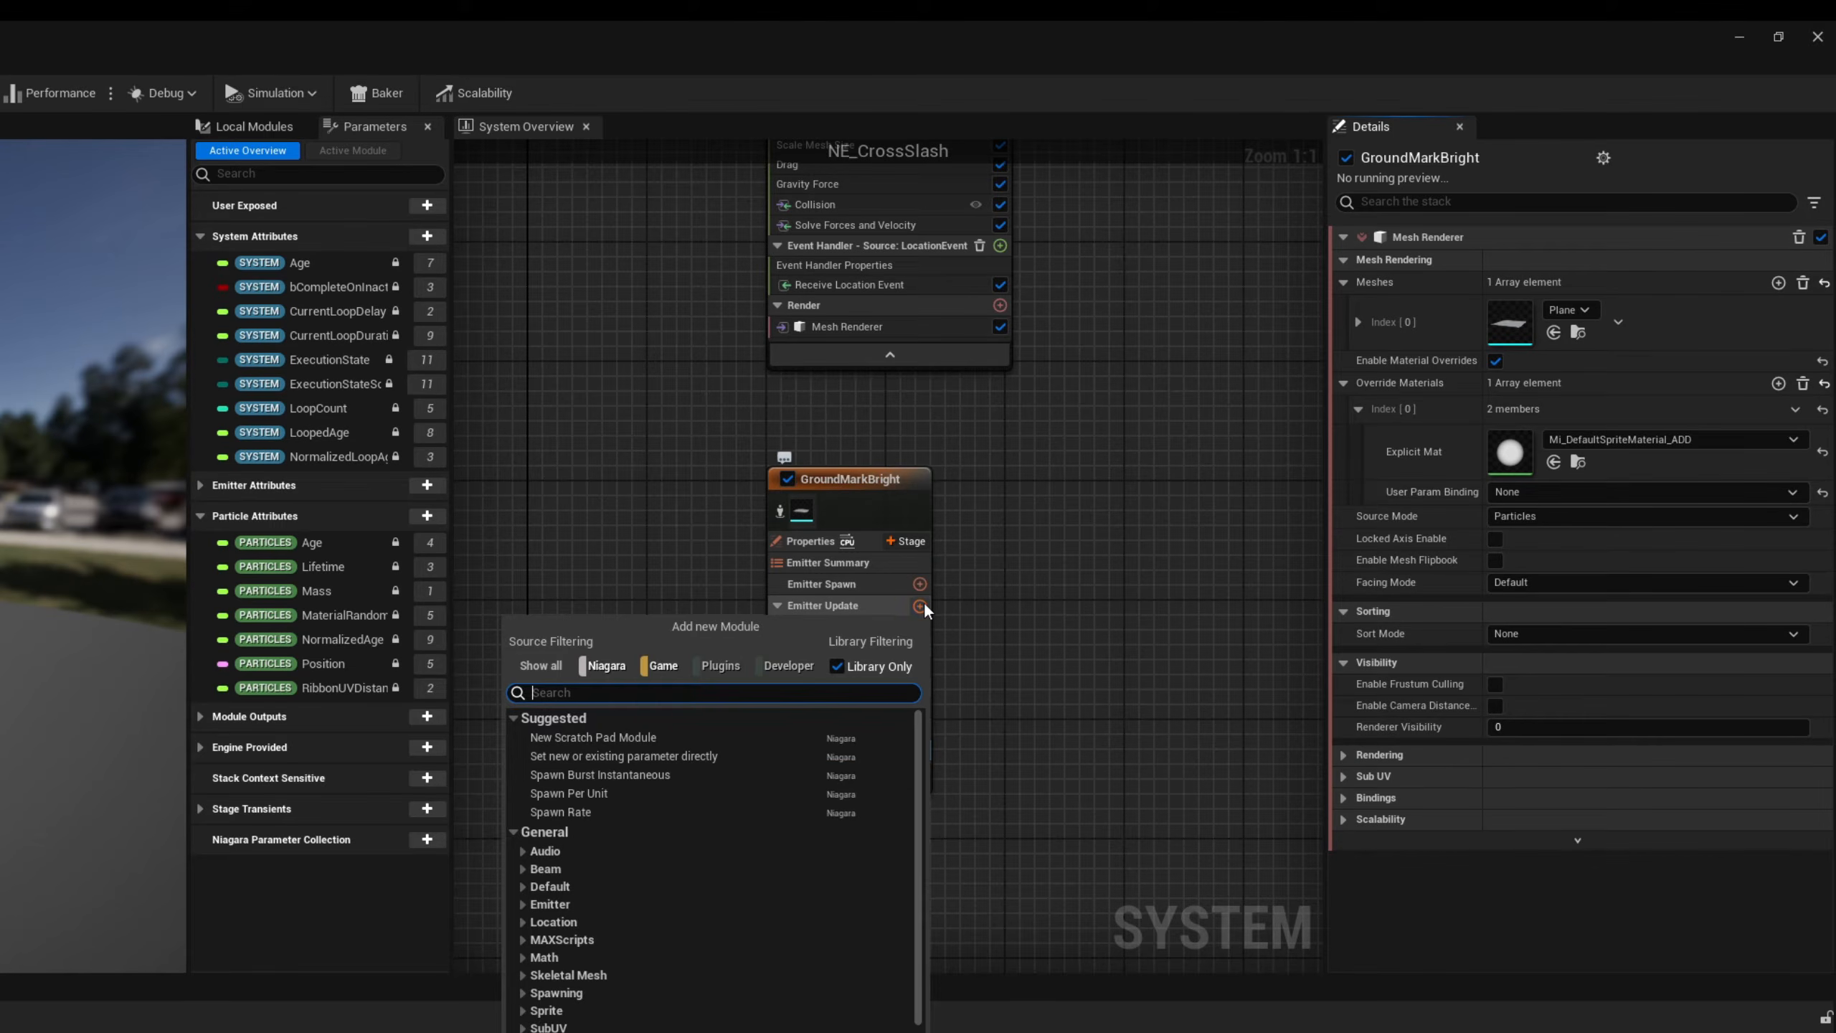
{"action": "type", "text": "bur"}
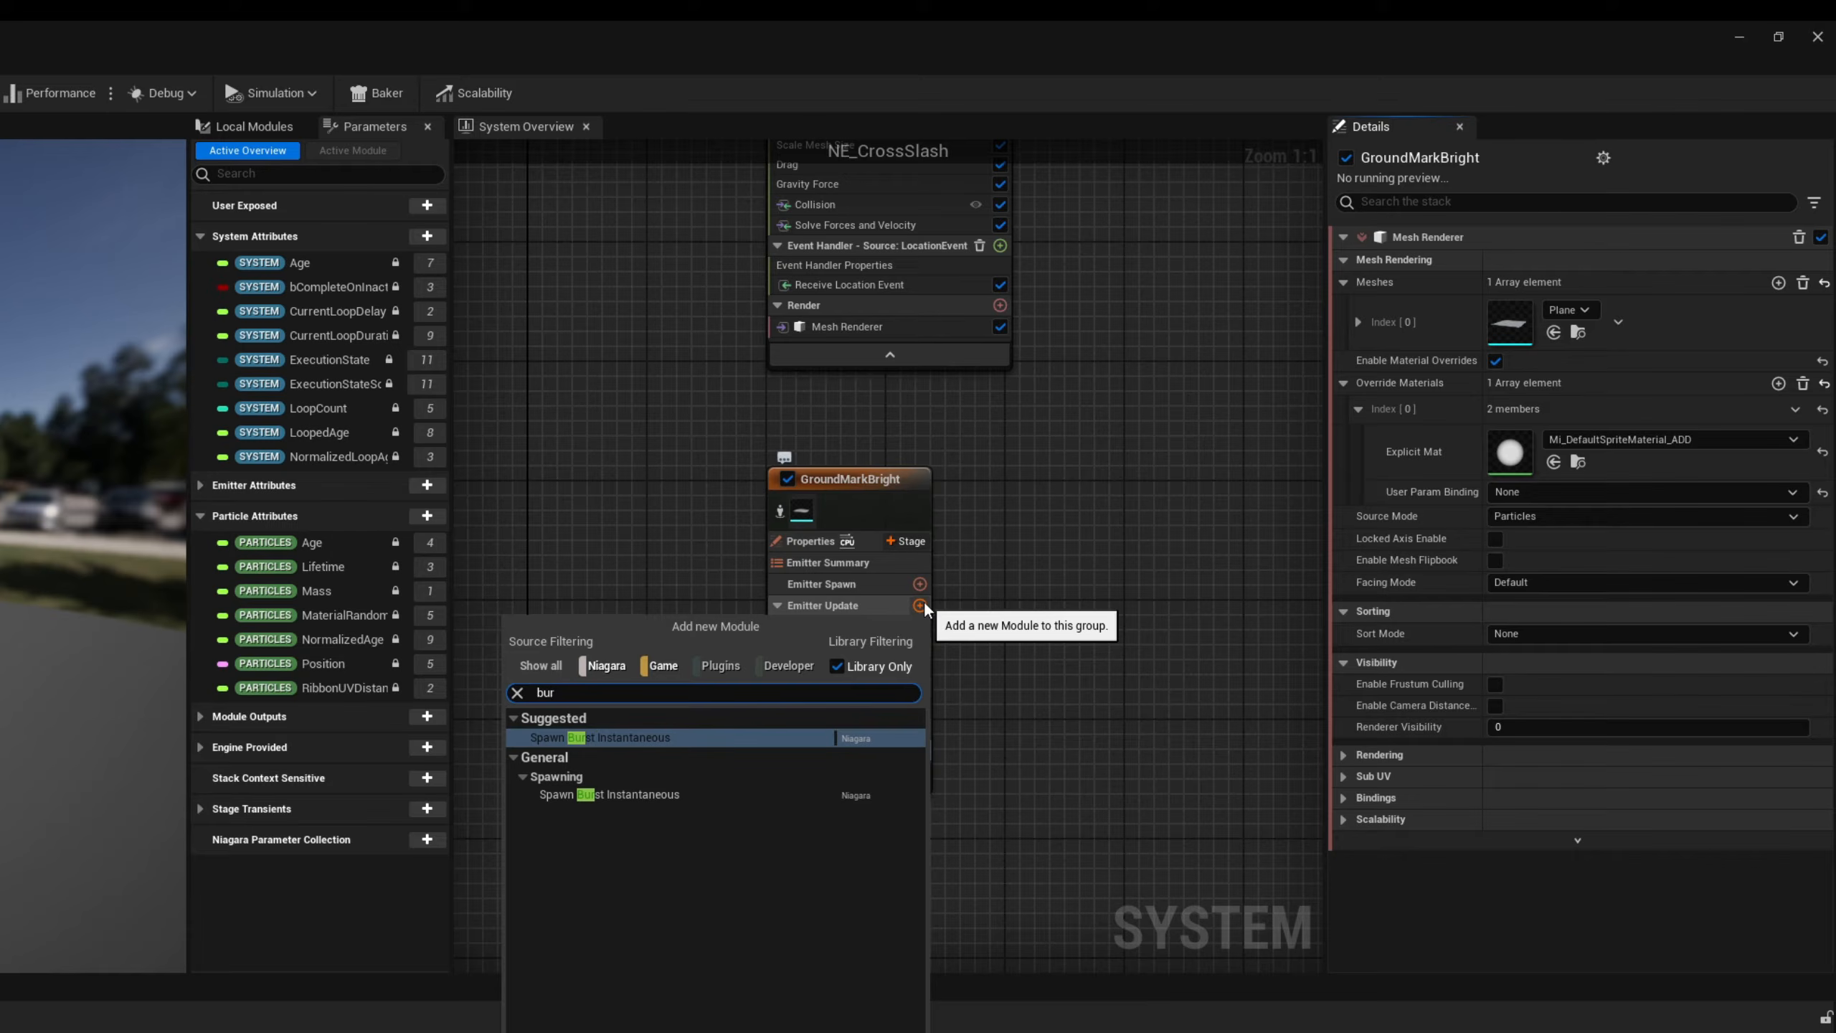
{"action": "type", "text": "s"}
{"action": "key", "text": "Return"}
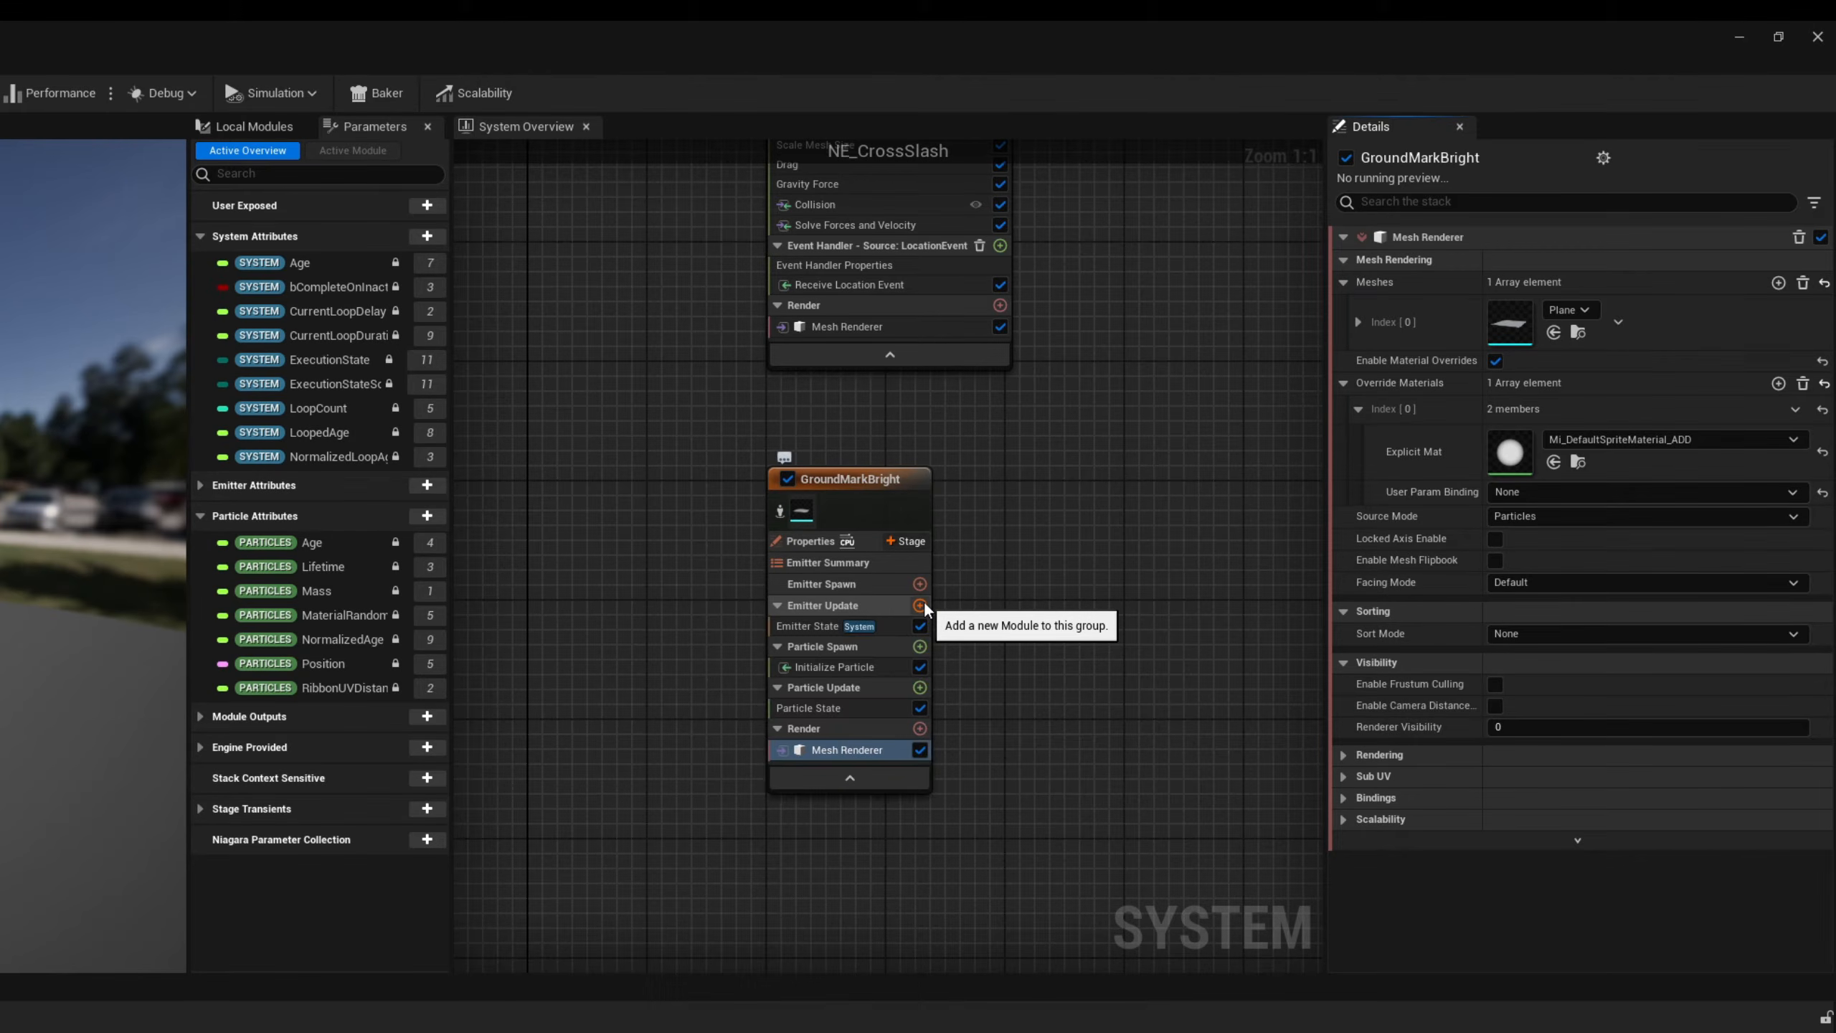
{"action": "left_click", "coordinate": [779, 510]}
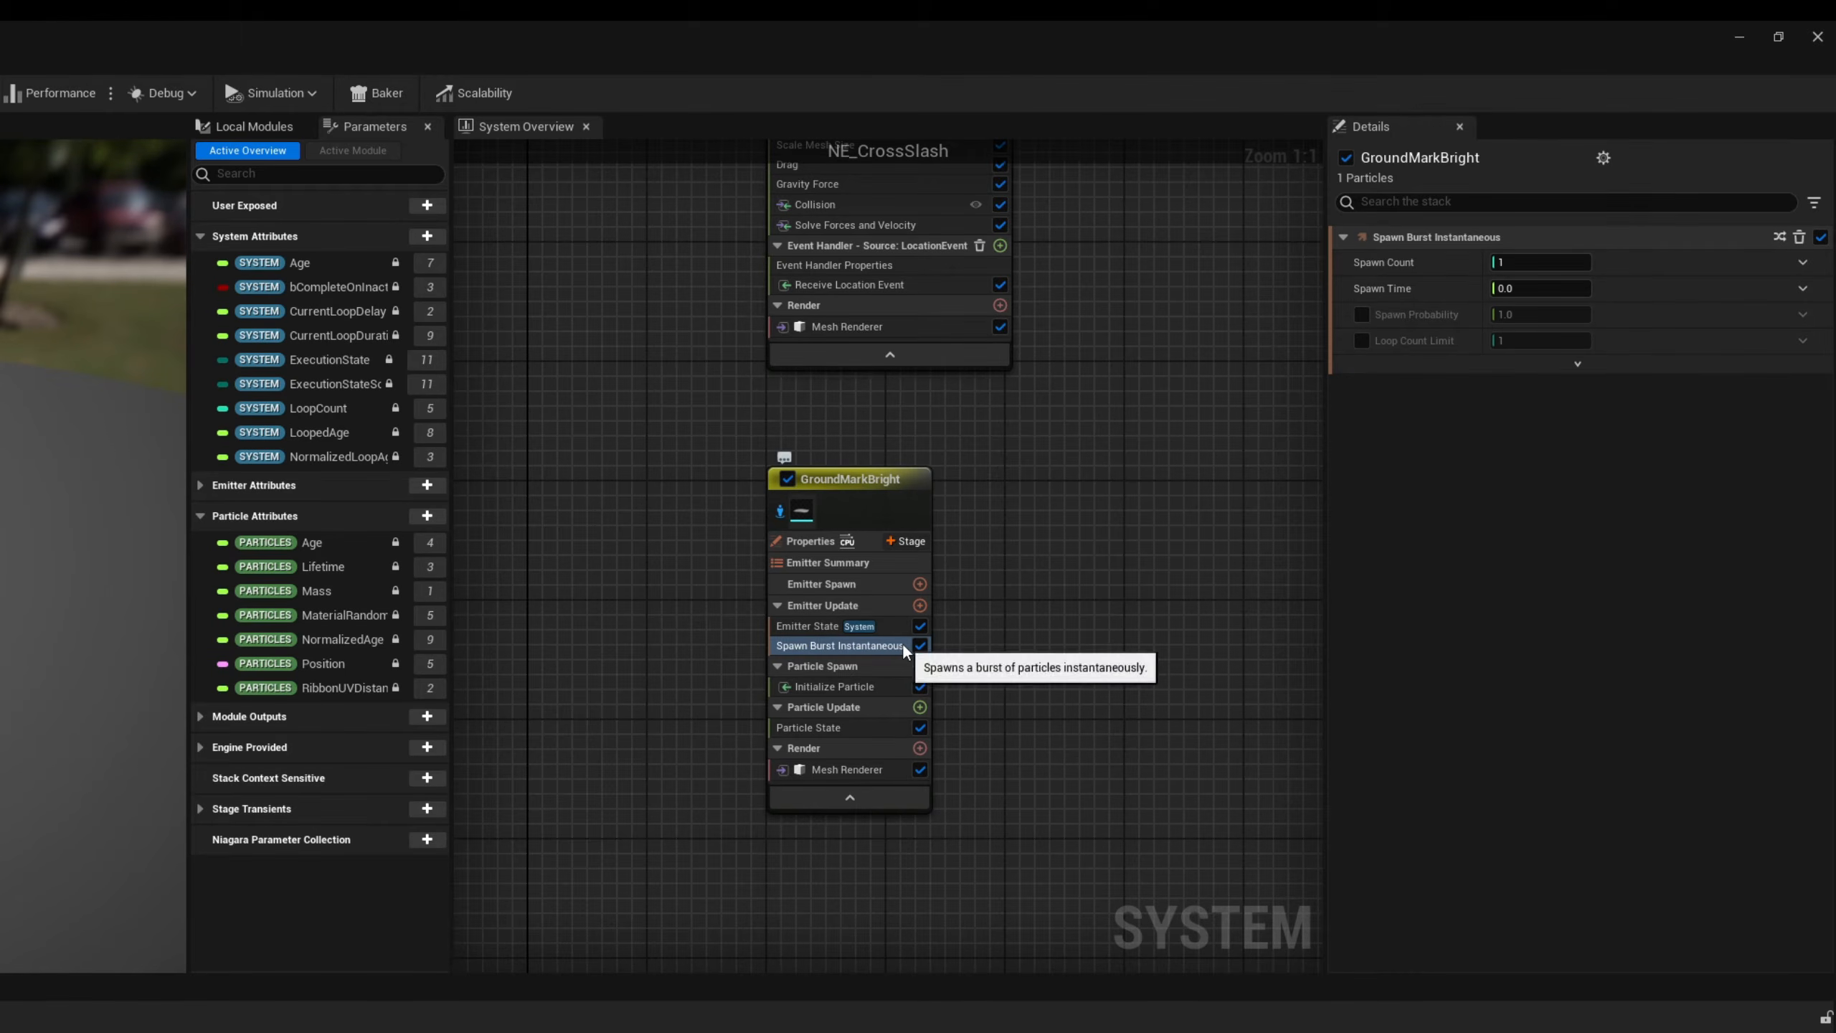
- In GroundMarkBright's Initialize Particle, set the lifetime to Random between 0.6 and 0.8
{"action": "left_click", "coordinate": [1389, 689]}
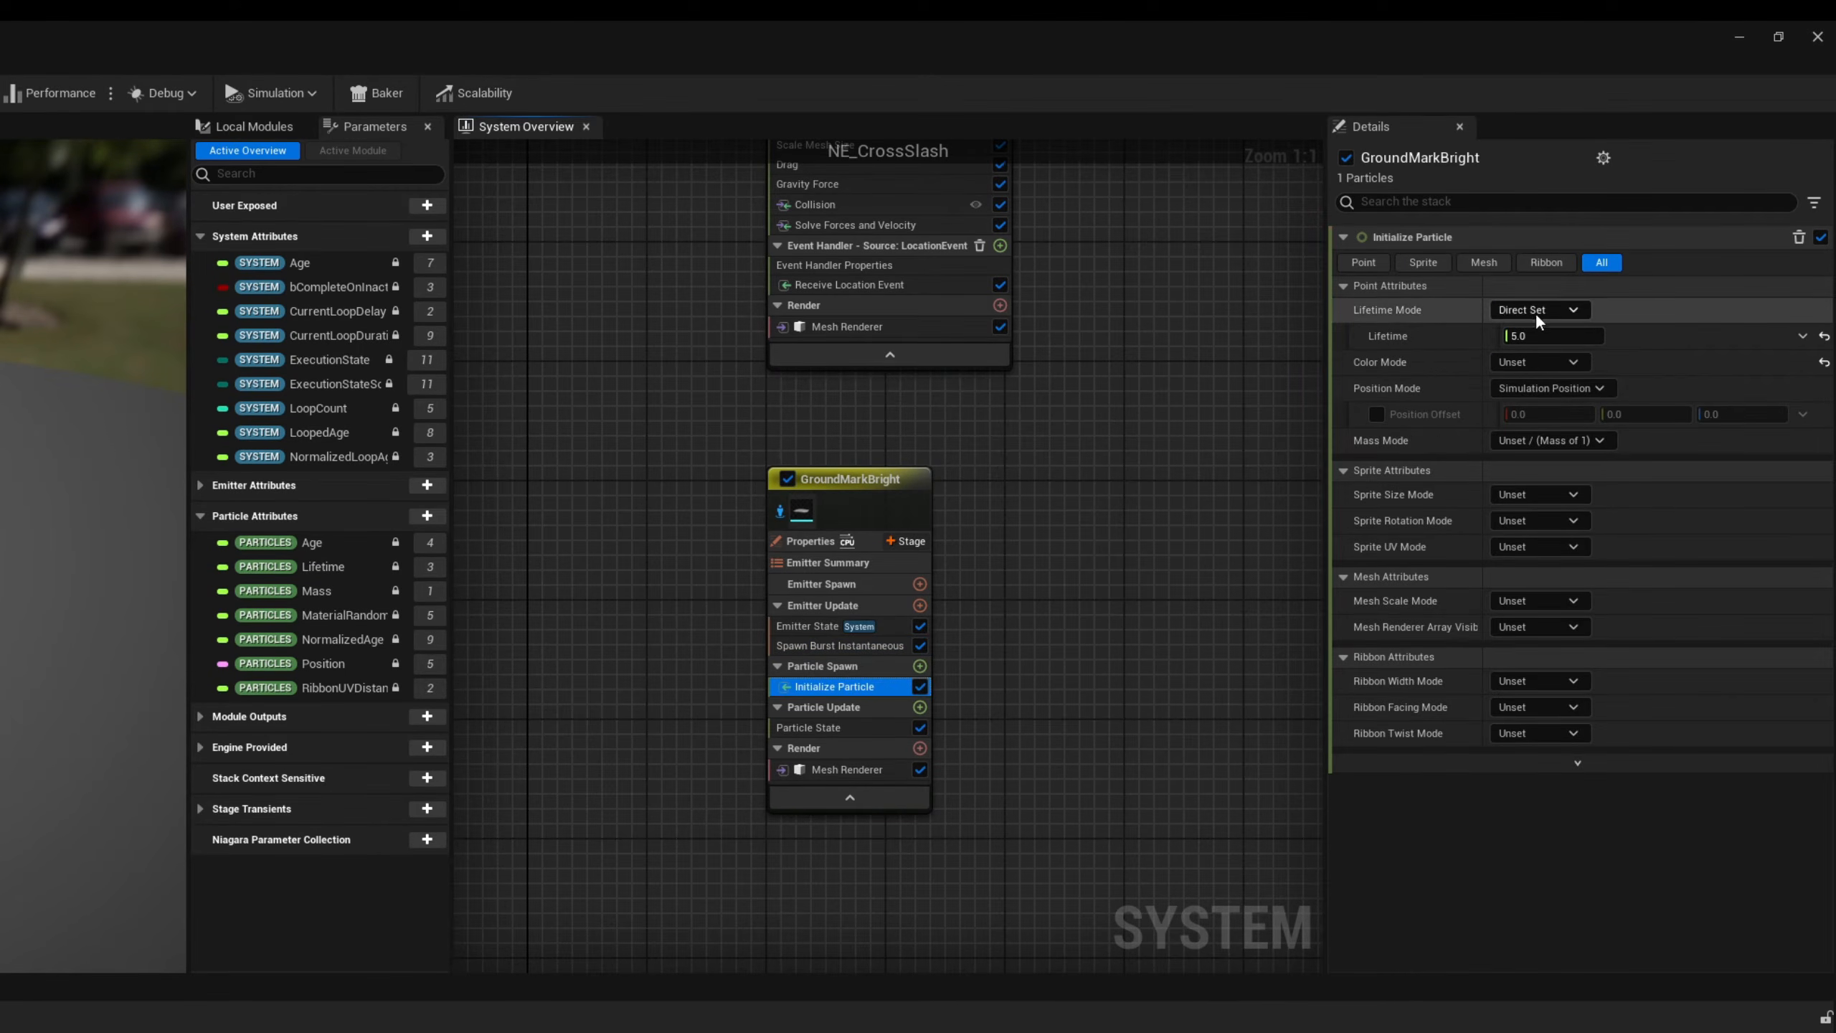
{"action": "left_click", "coordinate": [1540, 311]}
{"action": "left_click", "coordinate": [1535, 356]}
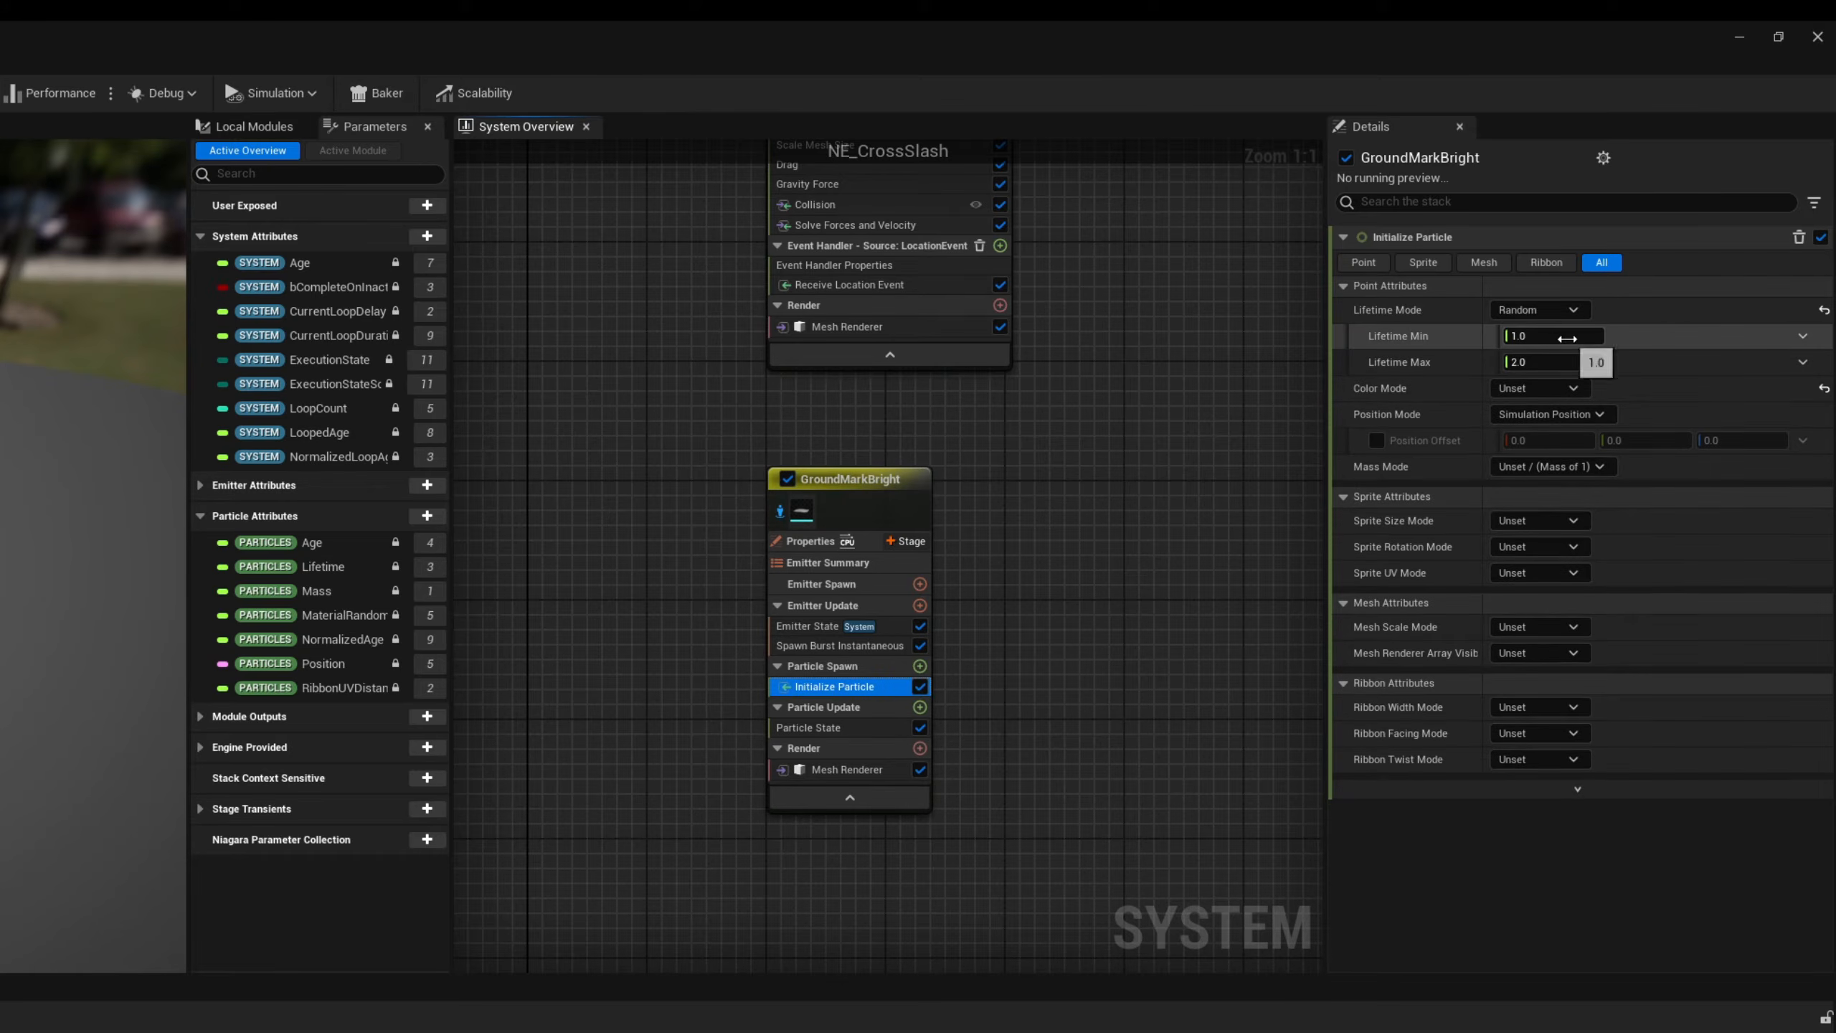
{"action": "left_click", "coordinate": [1568, 337]}
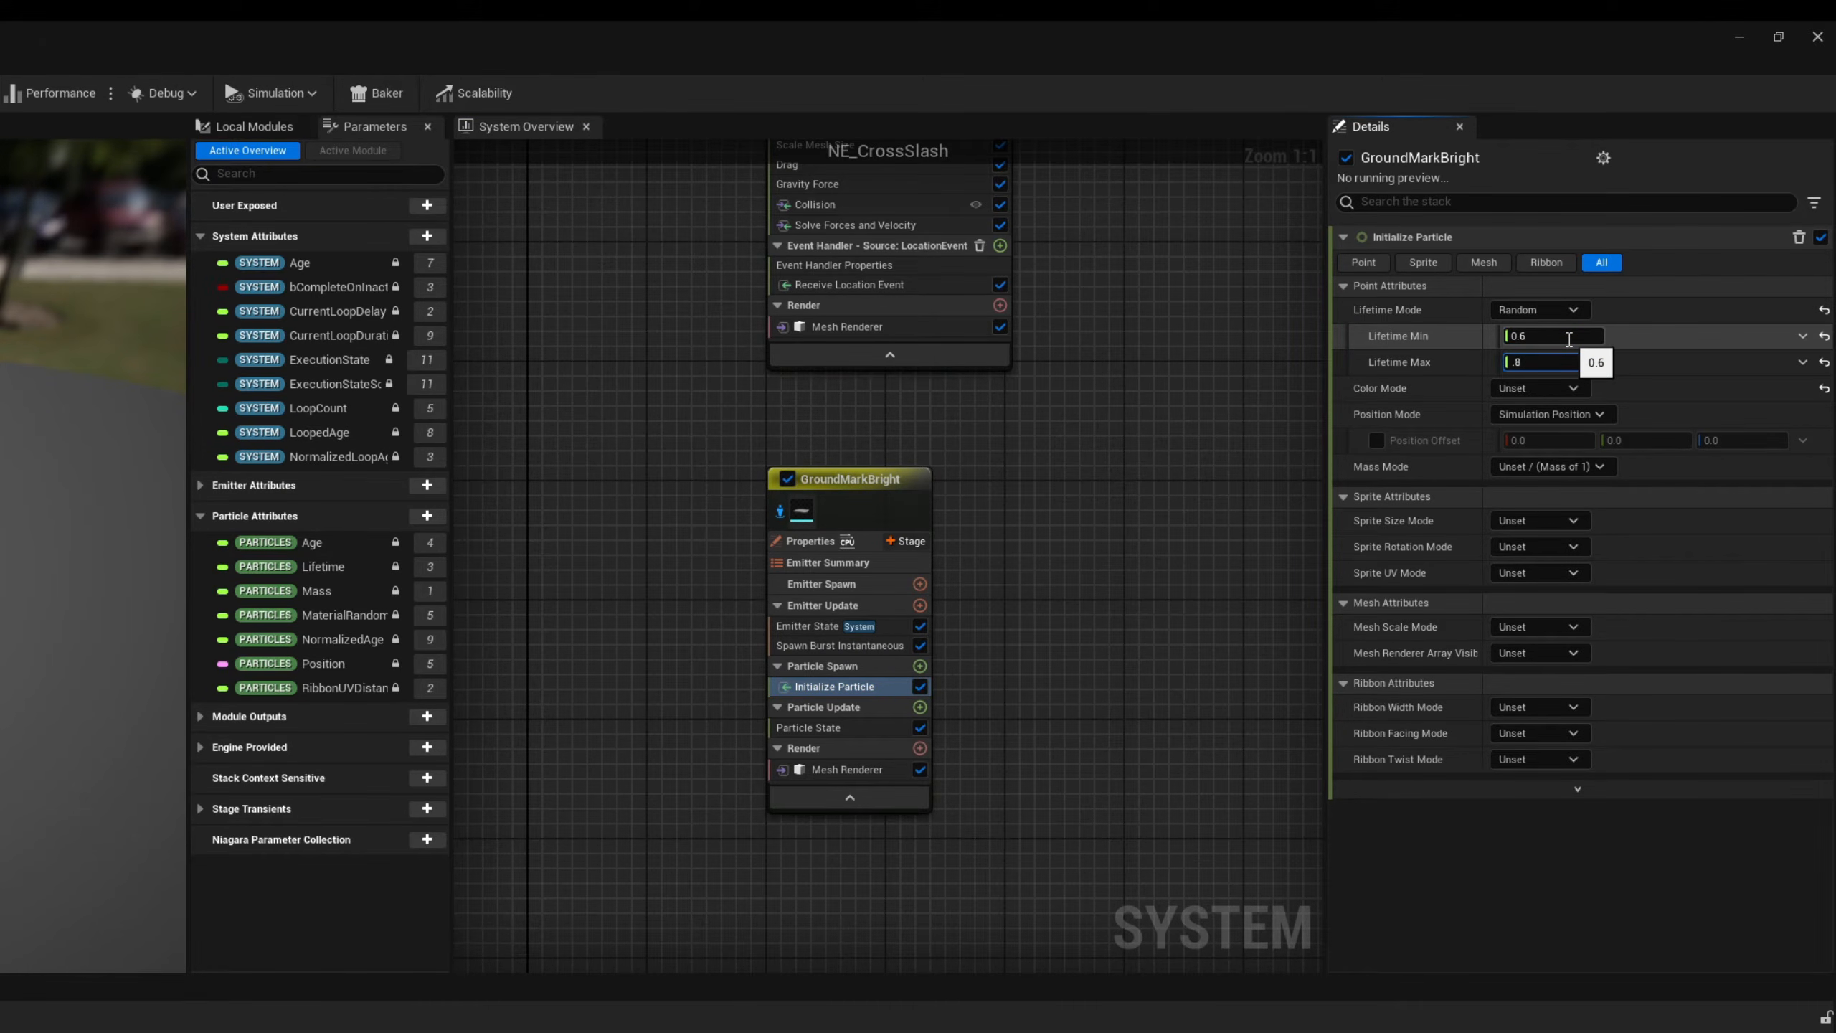
- Set the particle Color Mode to Direct Set with color R 0.8, G 0.0, B 10.0
{"action": "left_click", "coordinate": [1532, 385]}
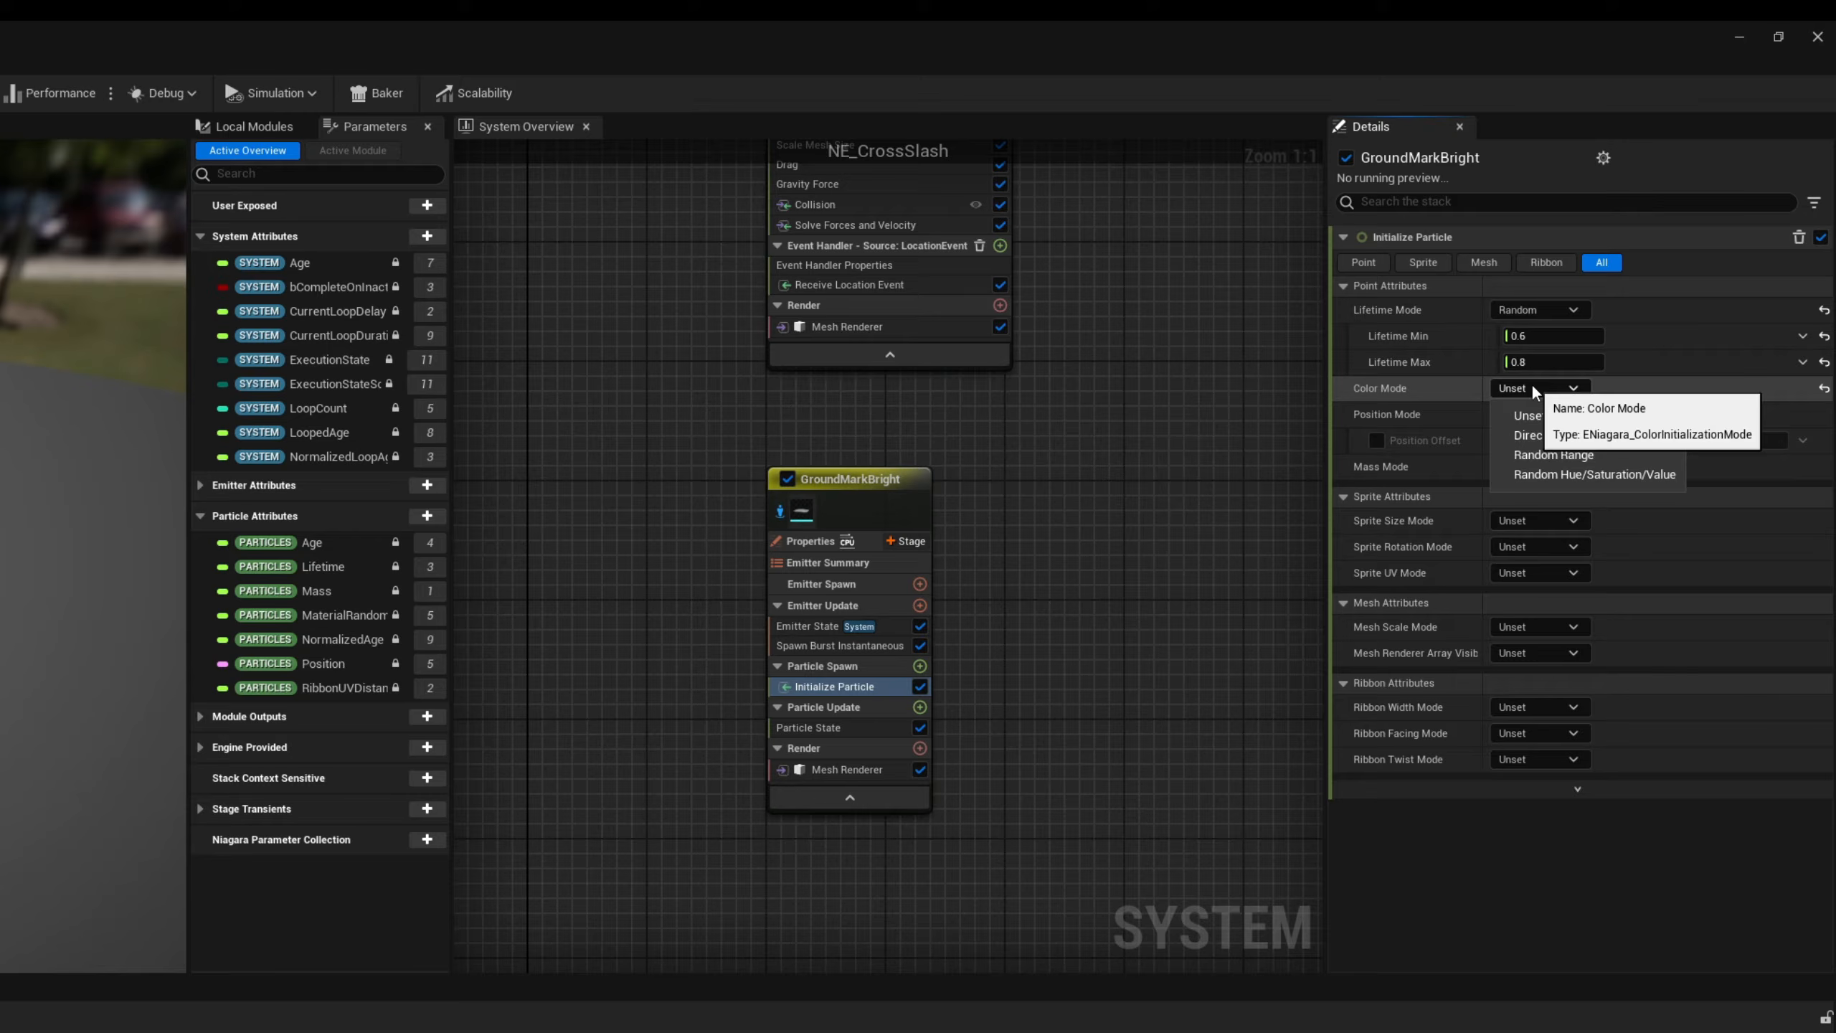
{"action": "left_click", "coordinate": [1540, 432]}
{"action": "left_click", "coordinate": [1583, 415]}
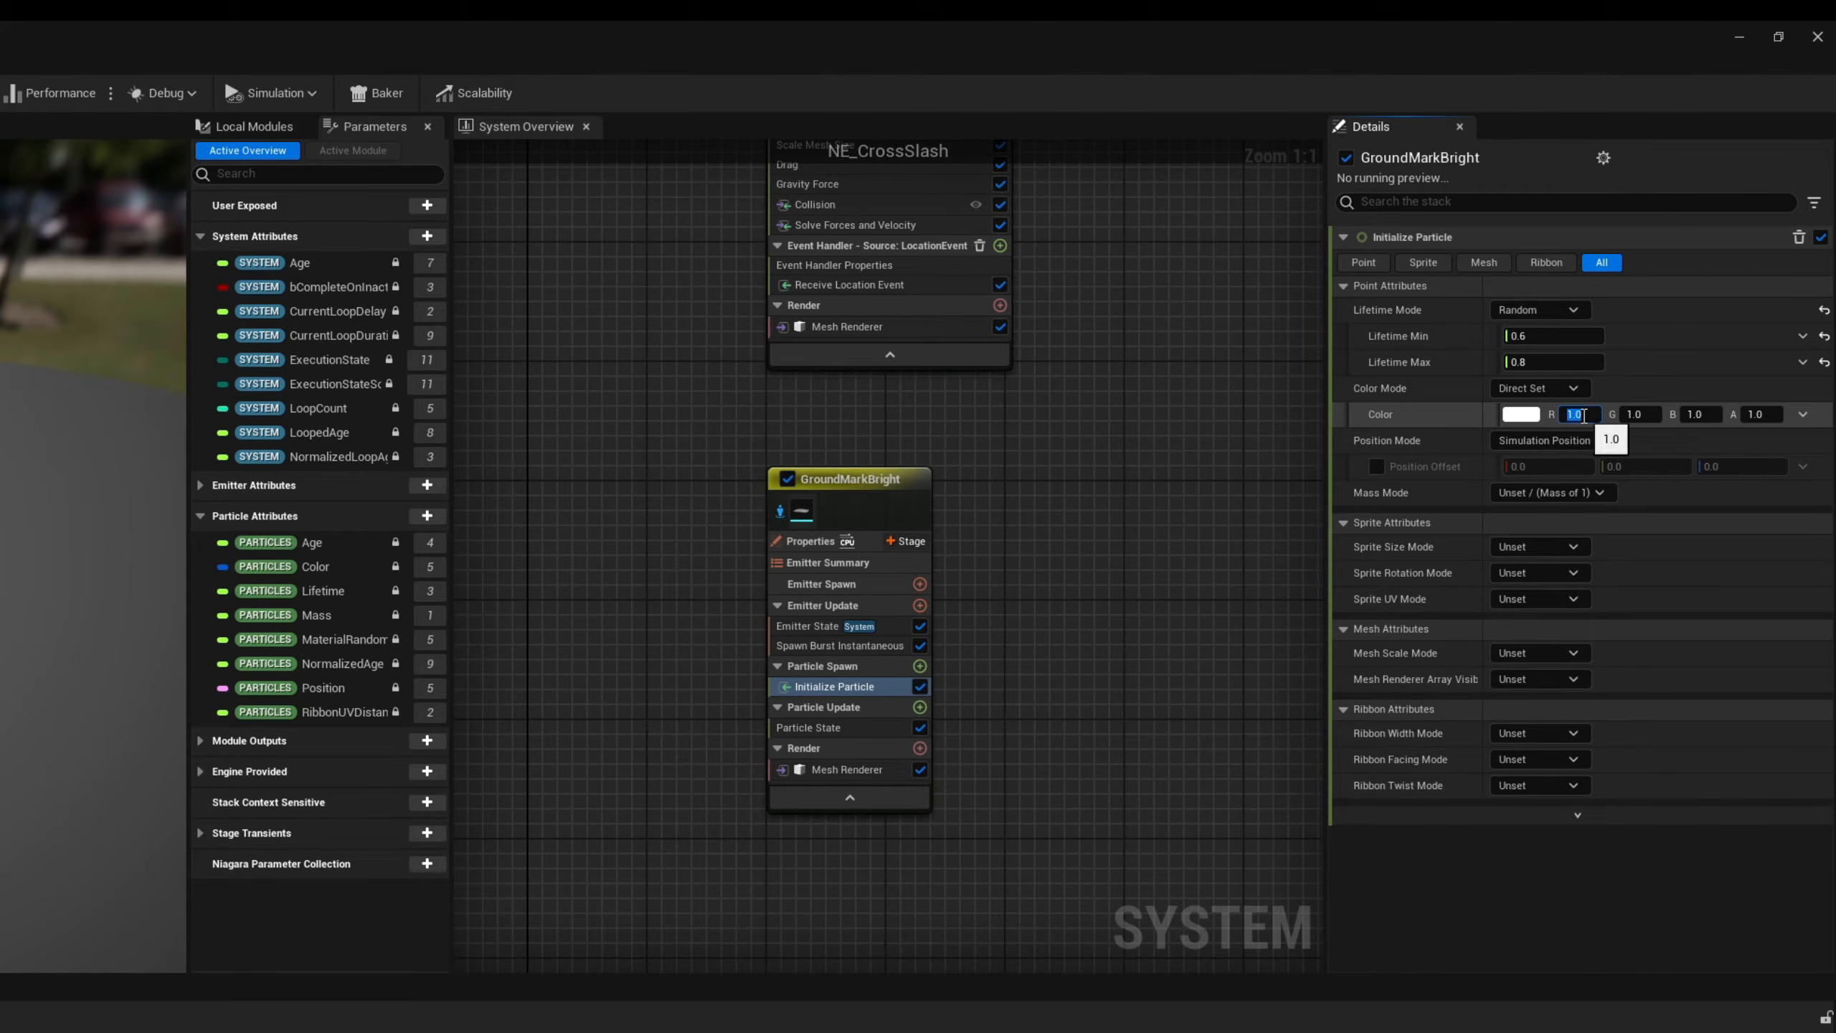
{"action": "type", "text": "0"}
{"action": "key", "text": "Tab"}
{"action": "key", "text": "Return"}
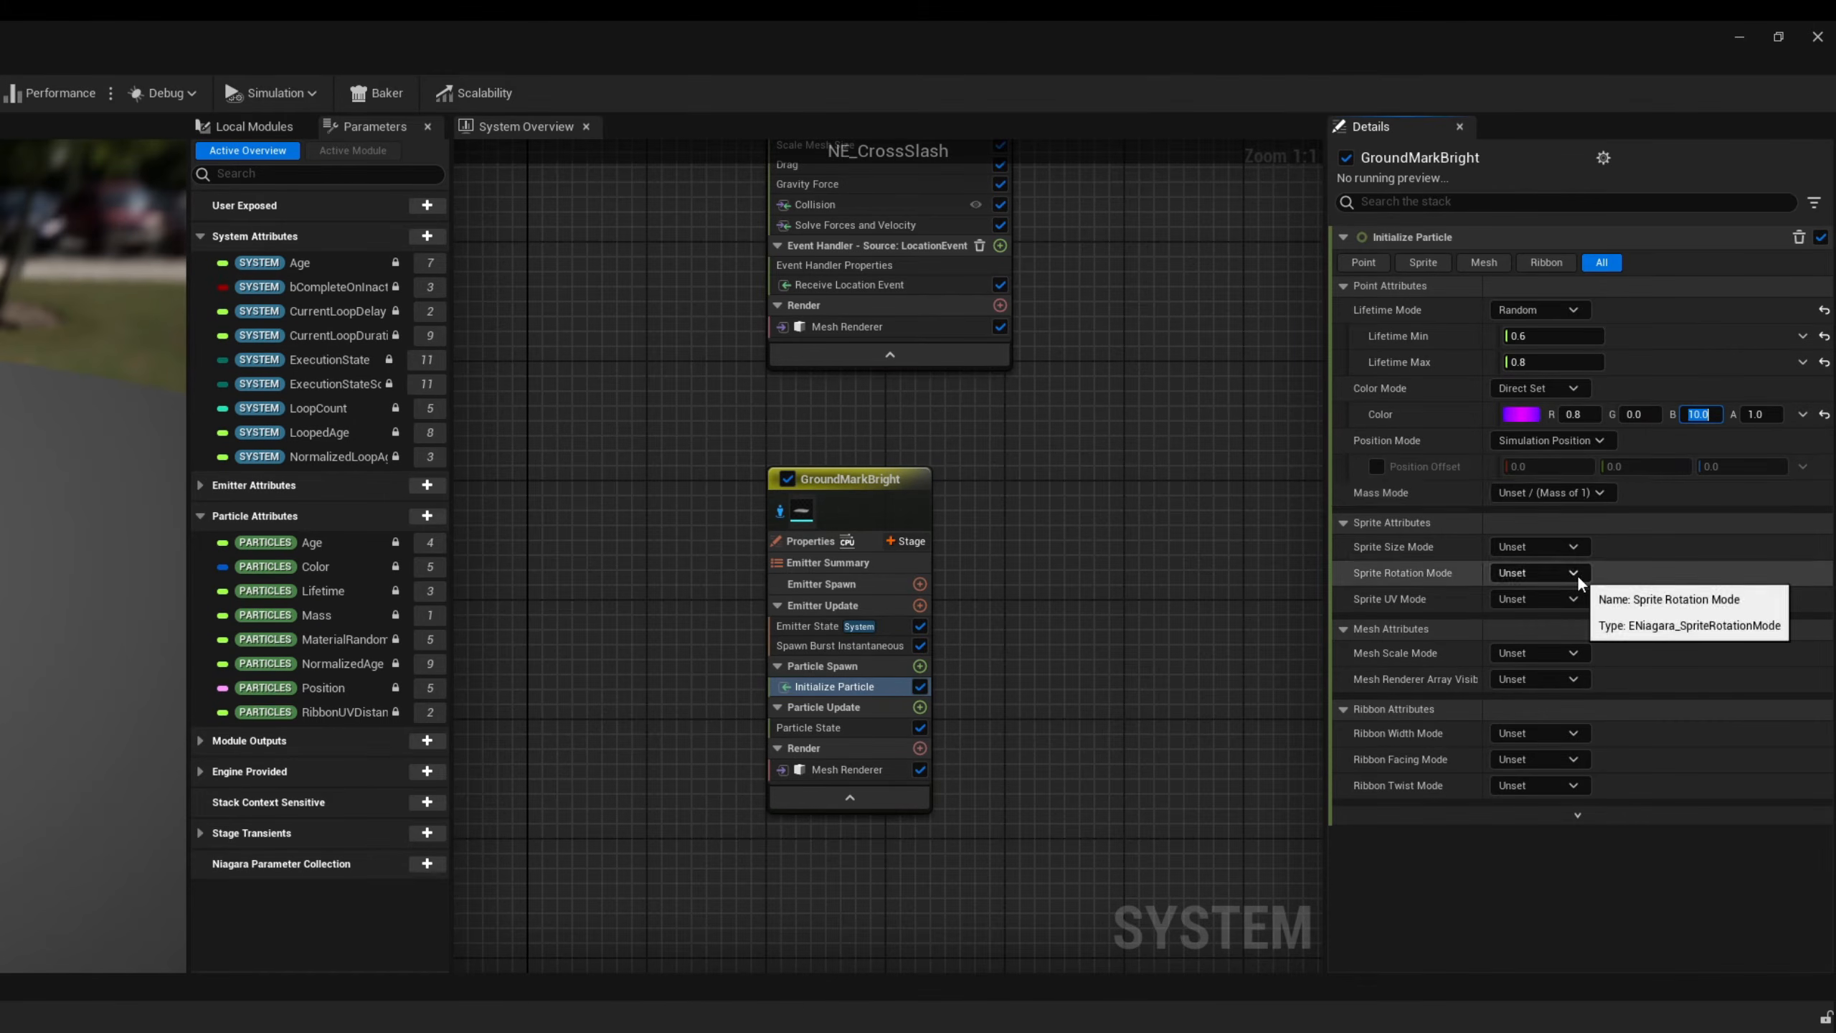
- Set the Mesh Scale Mode to Random Non-Uniform, from 3.0, 0.05, 0.0 to 4.0, 0.15, 0.0
{"action": "left_click", "coordinate": [1547, 653]}
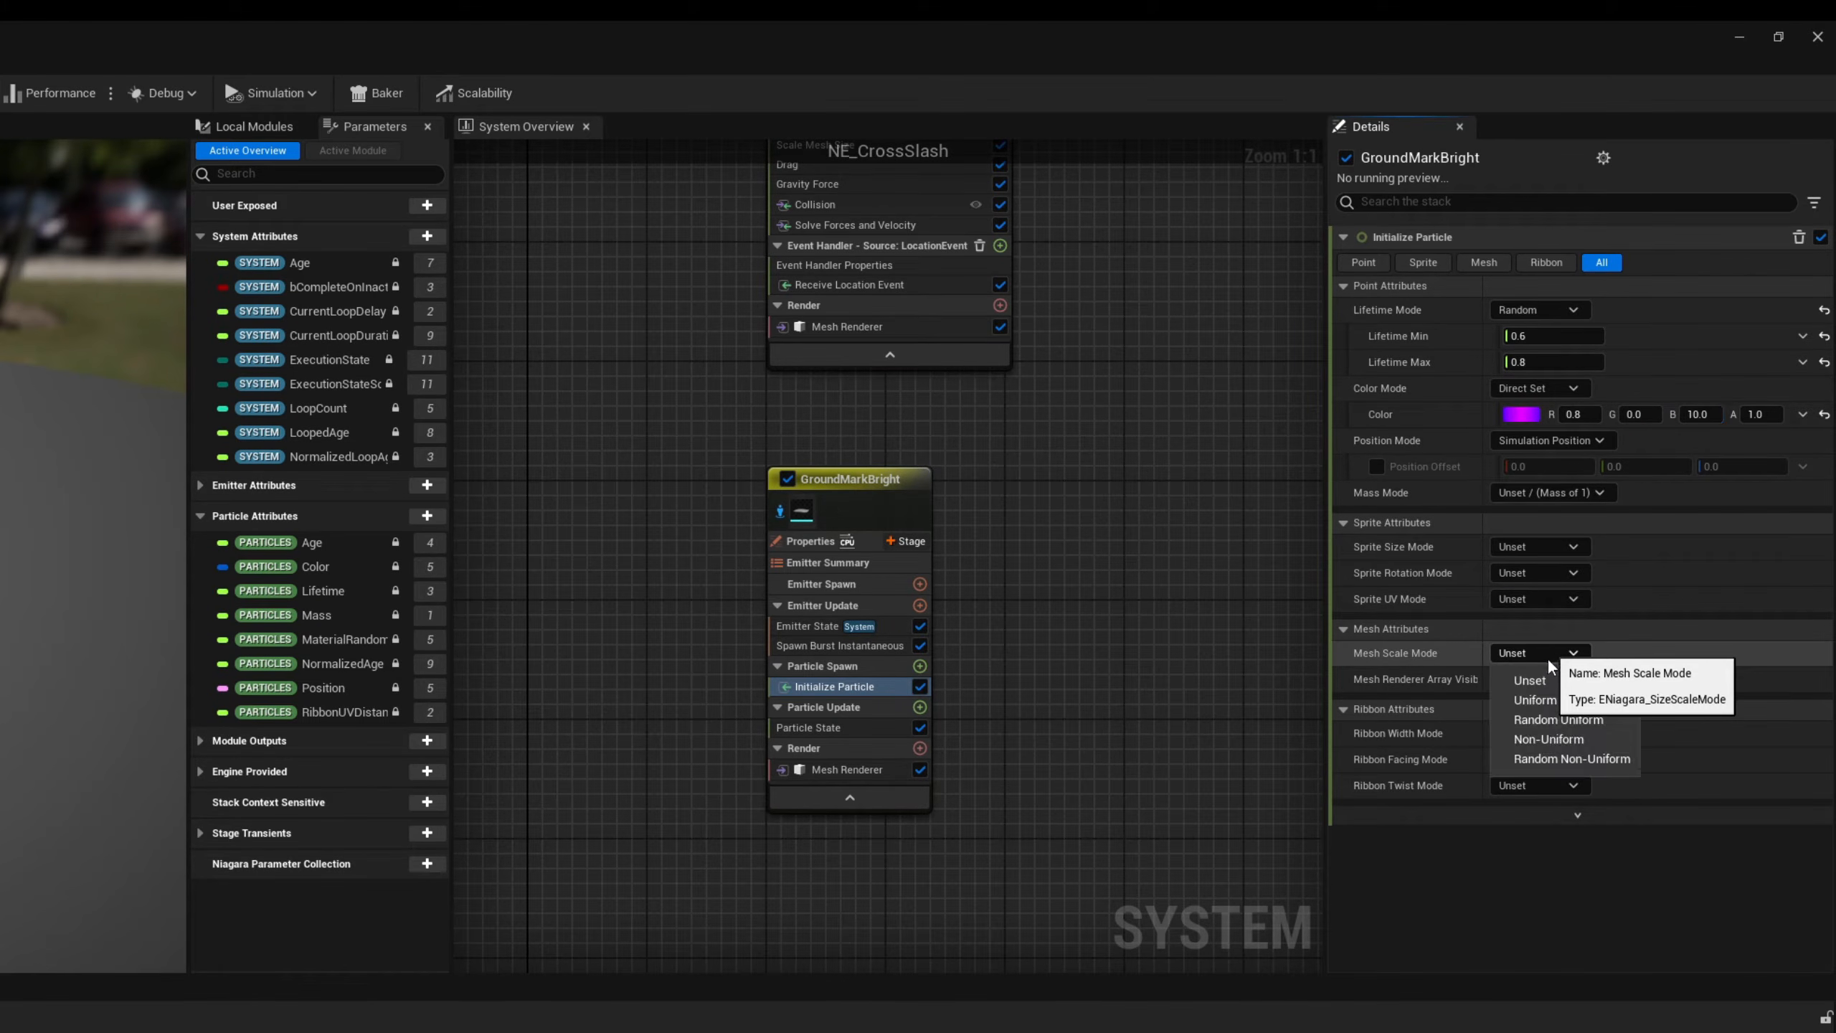
{"action": "left_click", "coordinate": [1563, 759]}
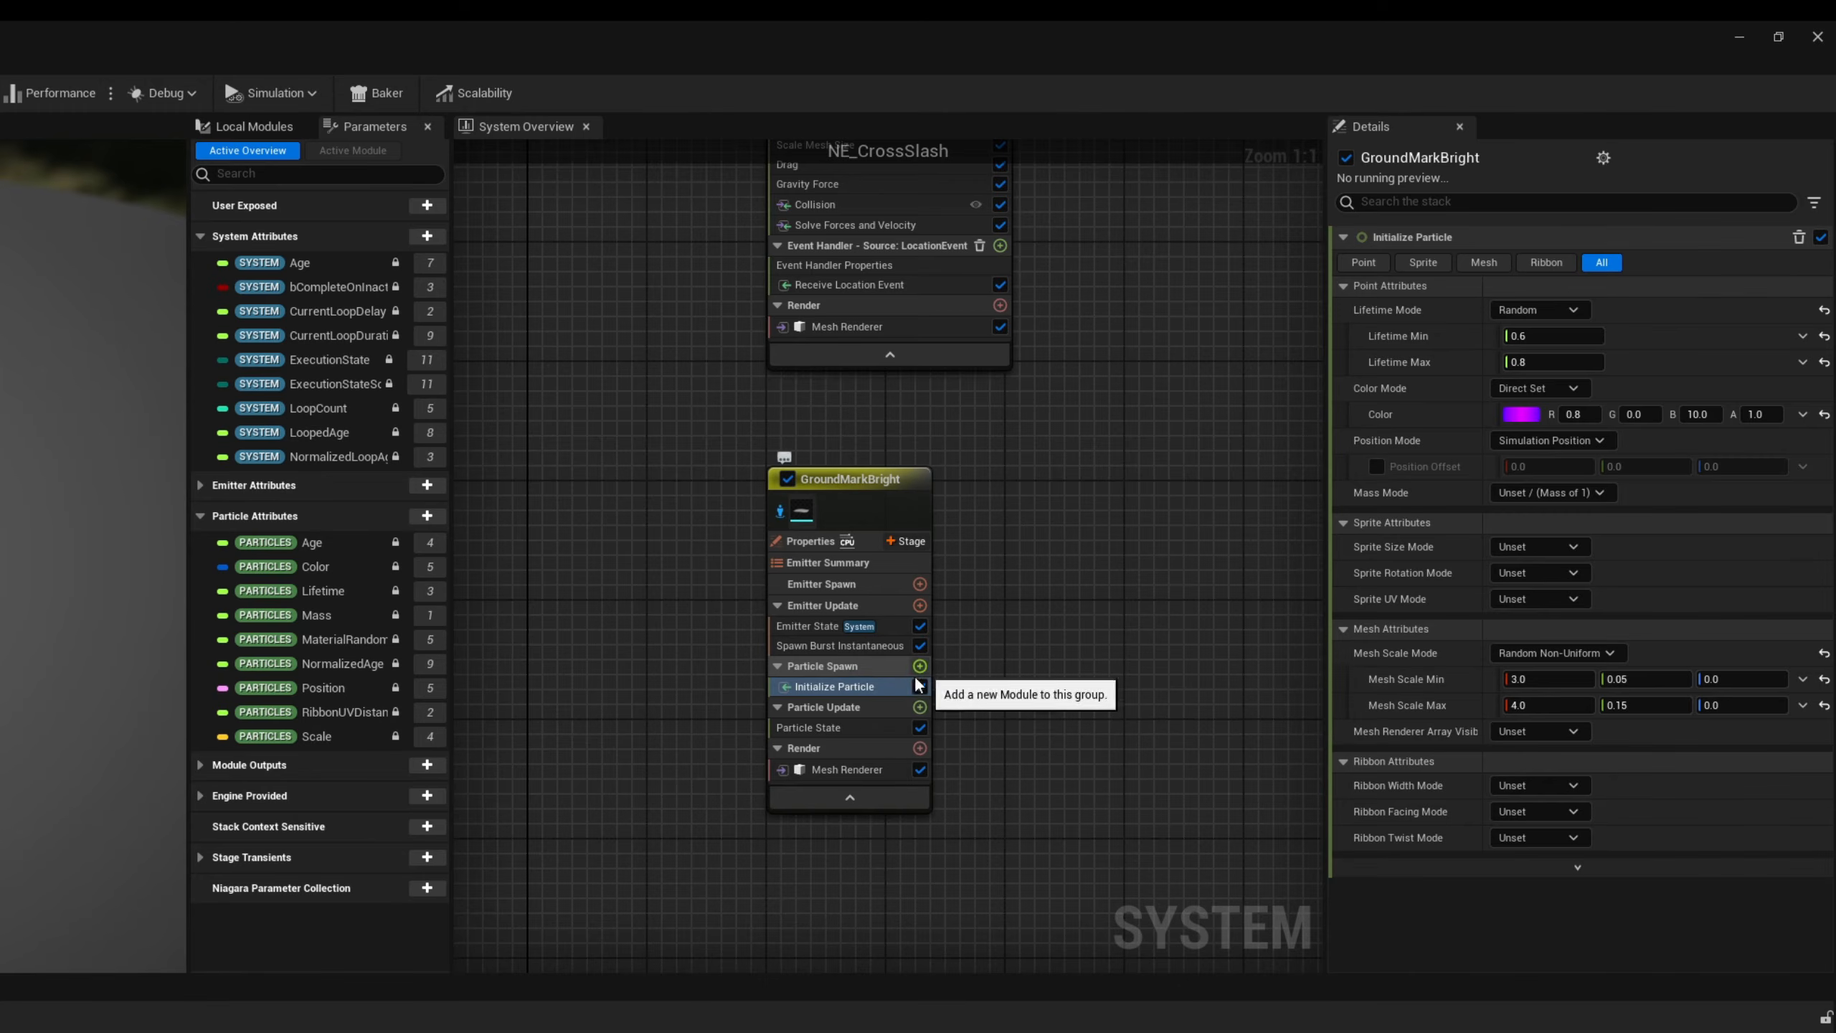
- Add a Scale Color module to GroundMarkBright's Particle Update and set its scale mode to RGBA Linear Color Curve
{"action": "left_click", "coordinate": [920, 712]}
{"action": "type", "text": "scale color"}
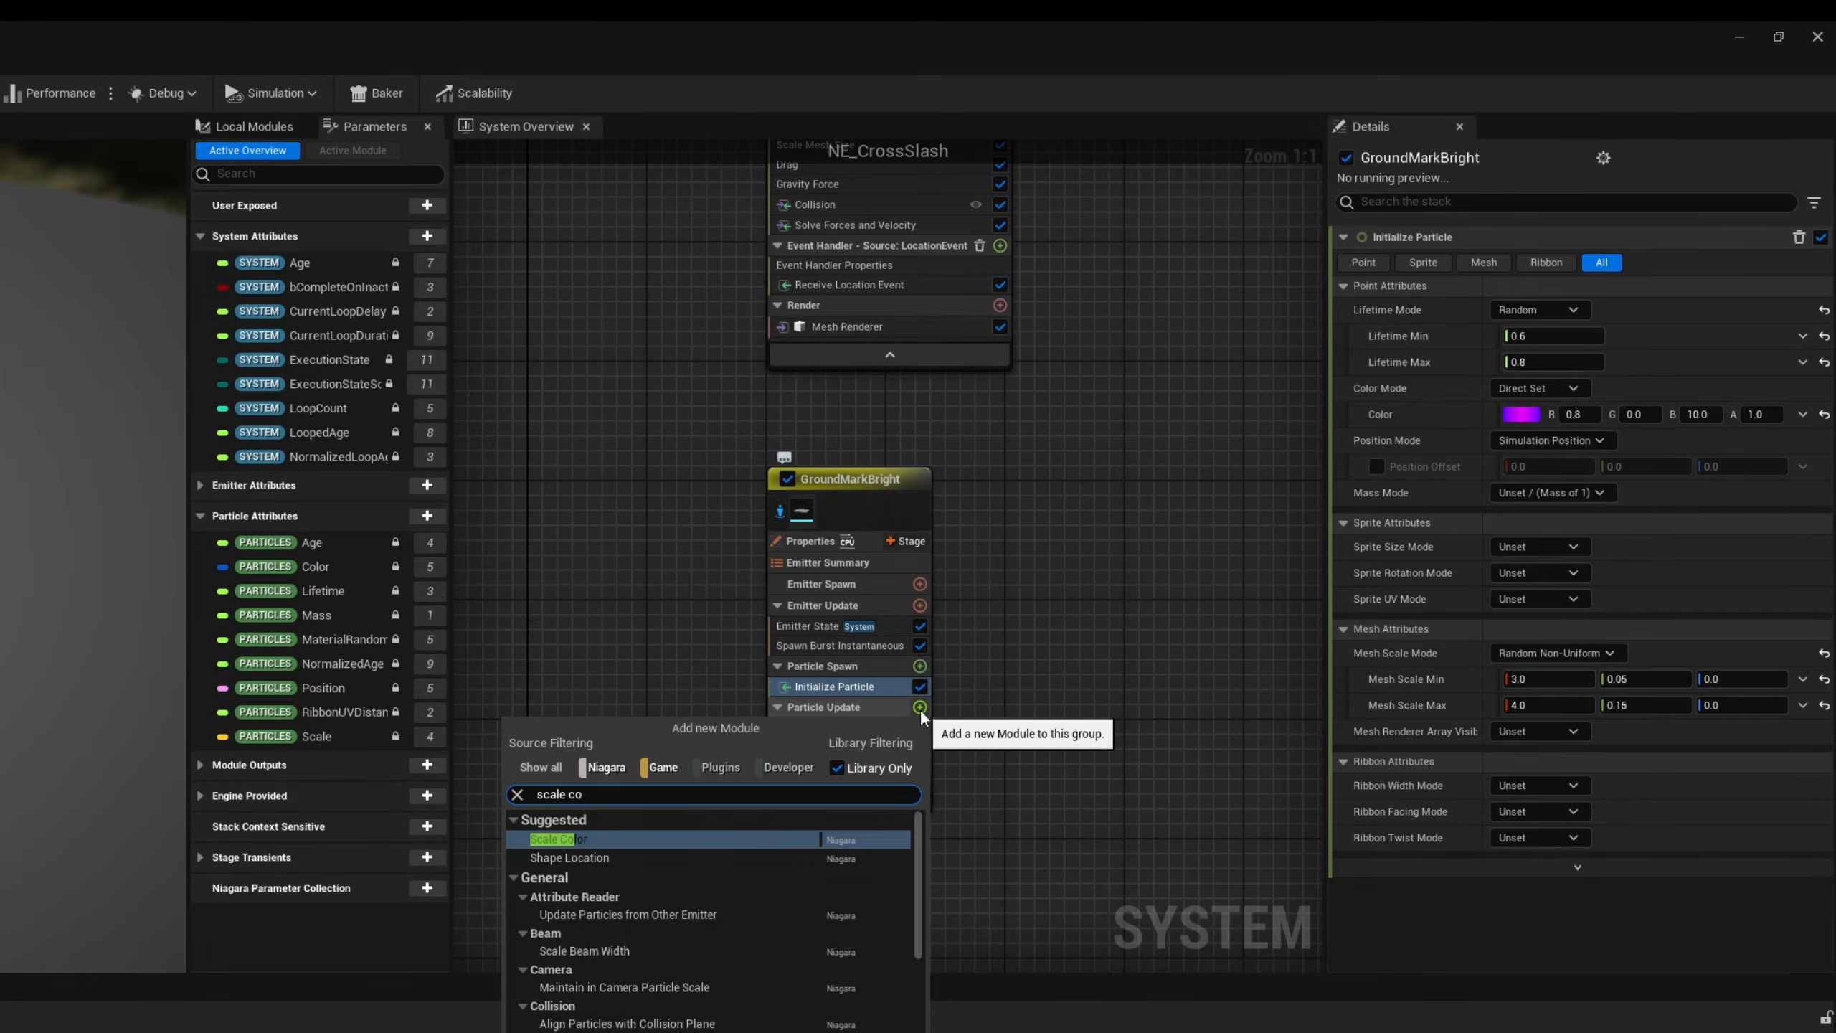
{"action": "key", "text": "Return"}
{"action": "left_click", "coordinate": [1561, 261]}
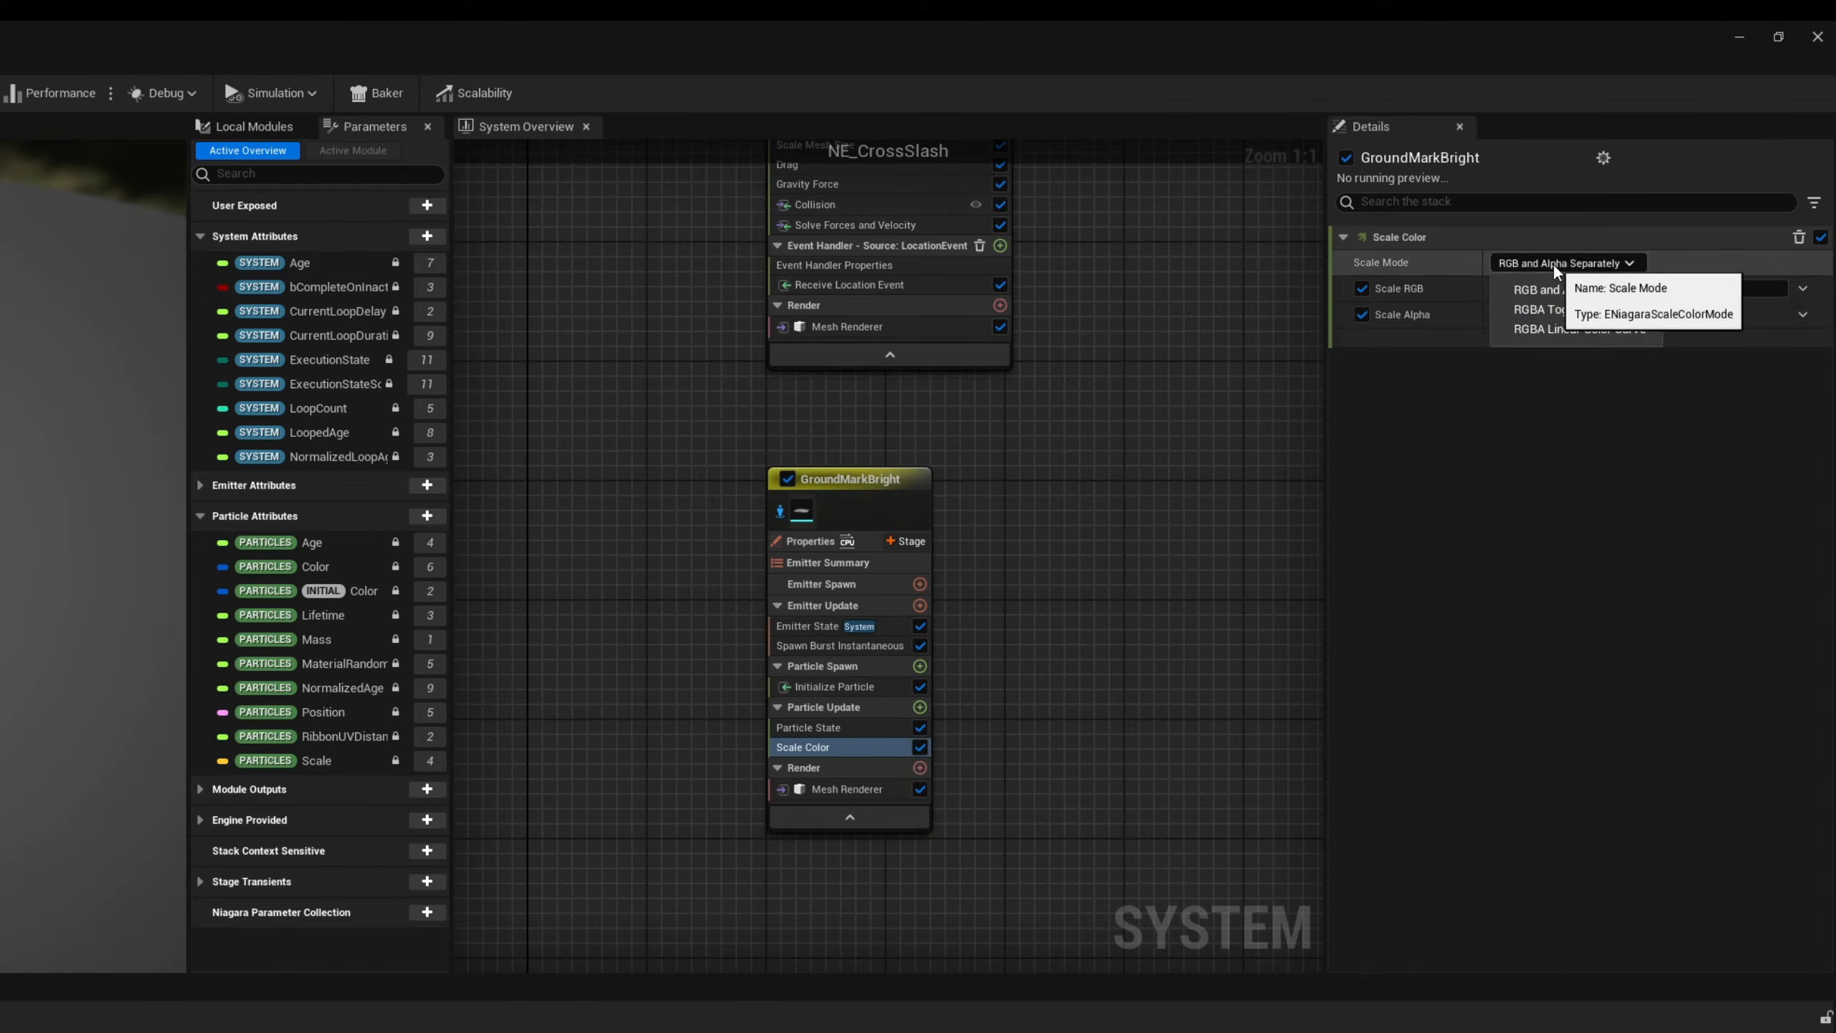
{"action": "left_click", "coordinate": [1556, 330]}
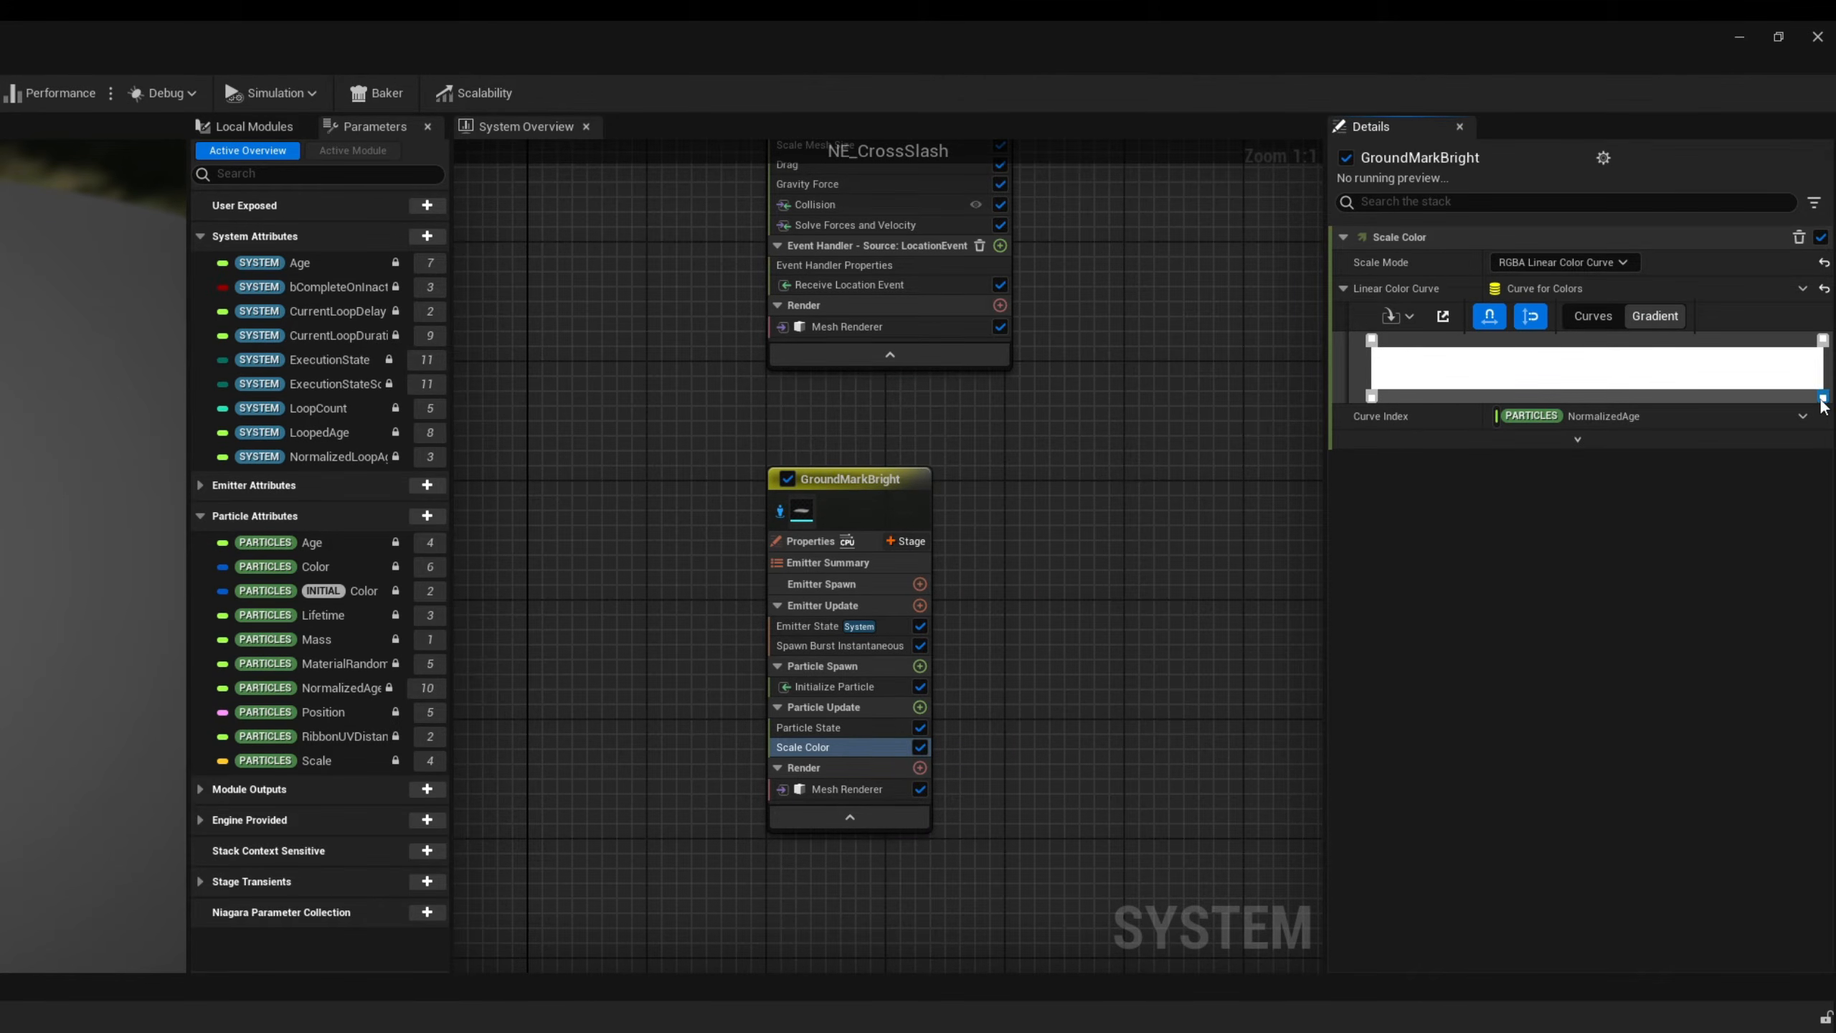
- Remove the end alpha stop of the Scale Color gradient and set its end color to black
{"action": "double_click", "coordinate": [1822, 340]}
{"action": "left_click_drag", "start_coordinate": [1669, 489], "coordinate": [1682, 609]}
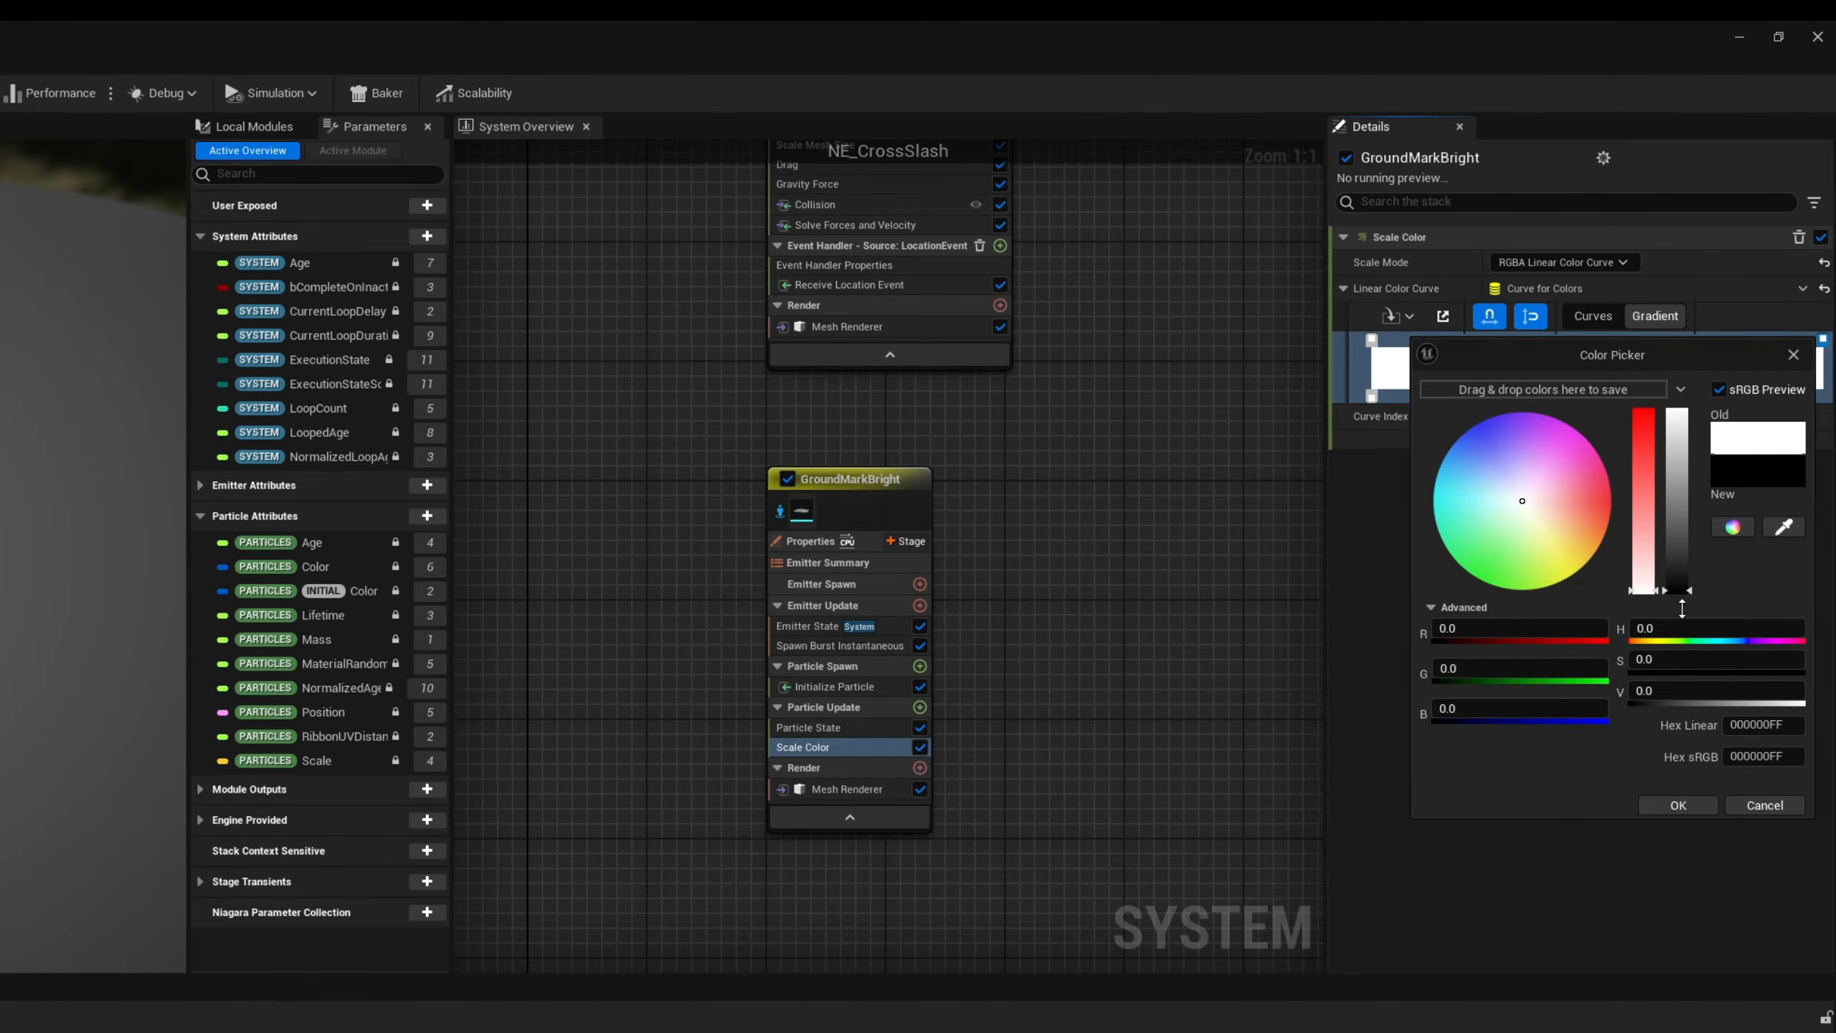
{"action": "left_click", "coordinate": [1660, 809]}
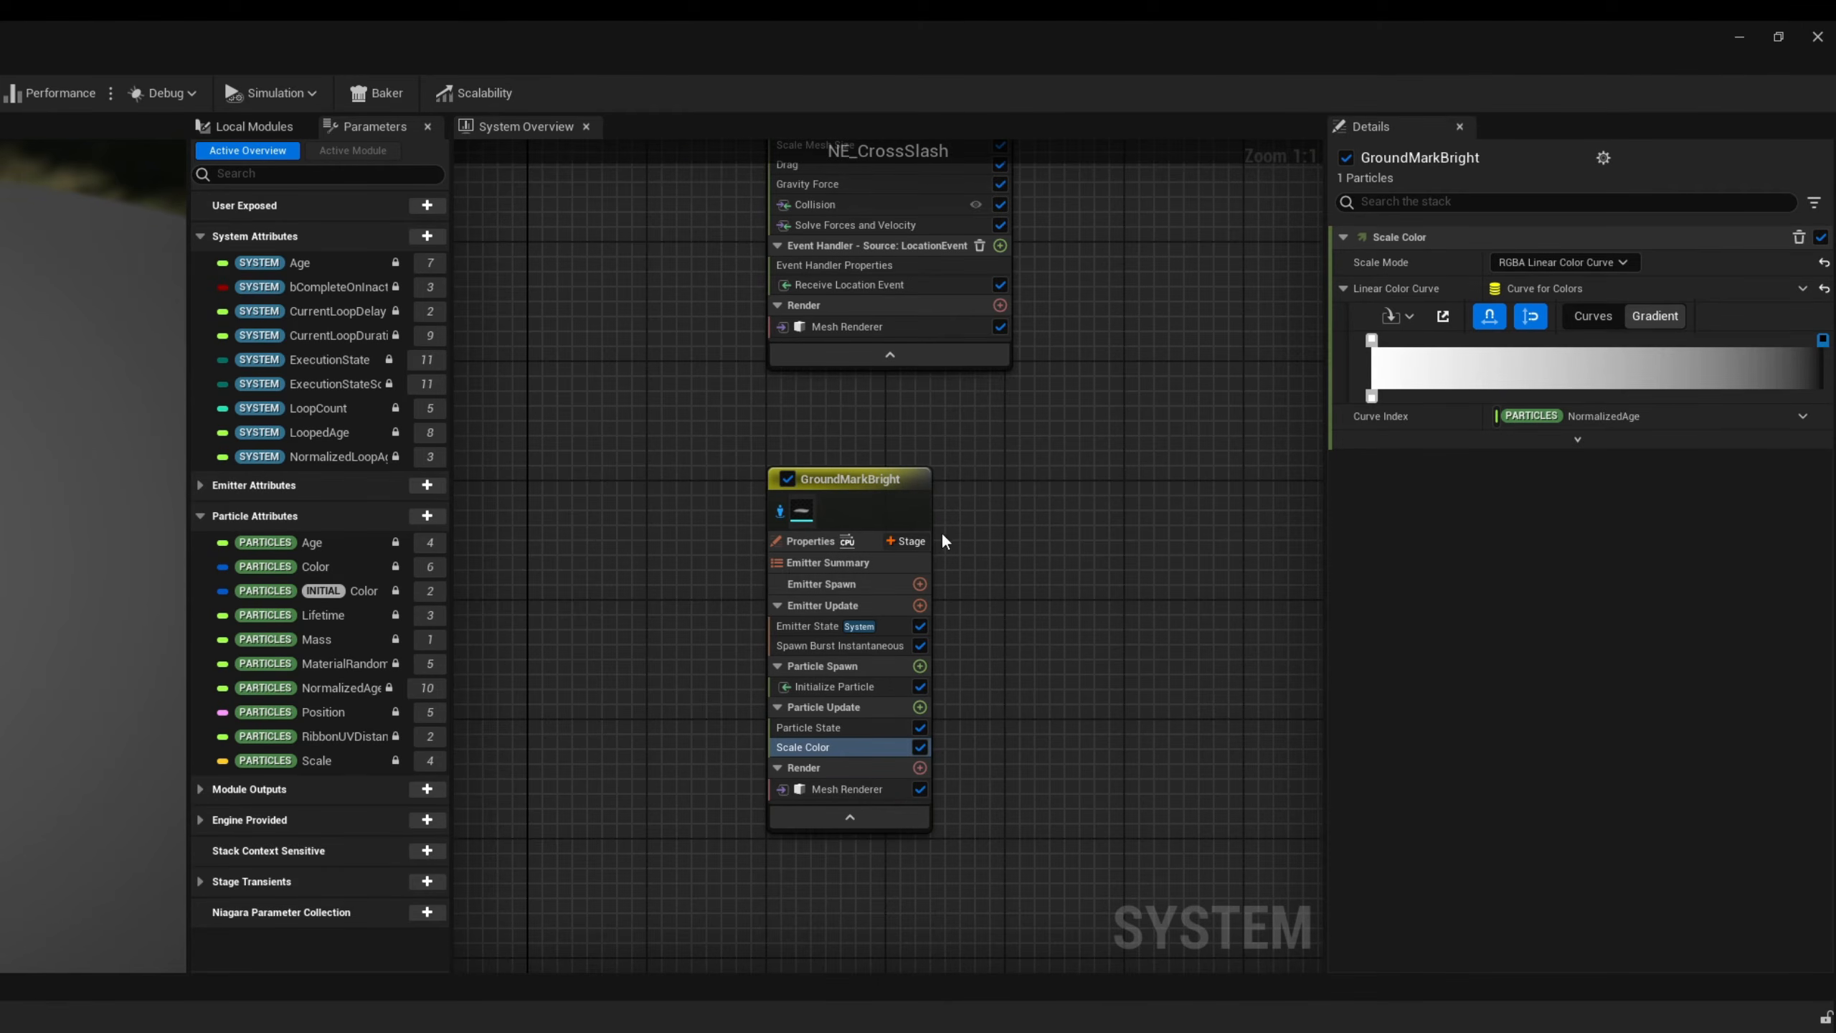
- Add an Event Handler stage with a Receive Location Event module to GroundMarkBright
{"action": "left_click", "coordinate": [903, 541]}
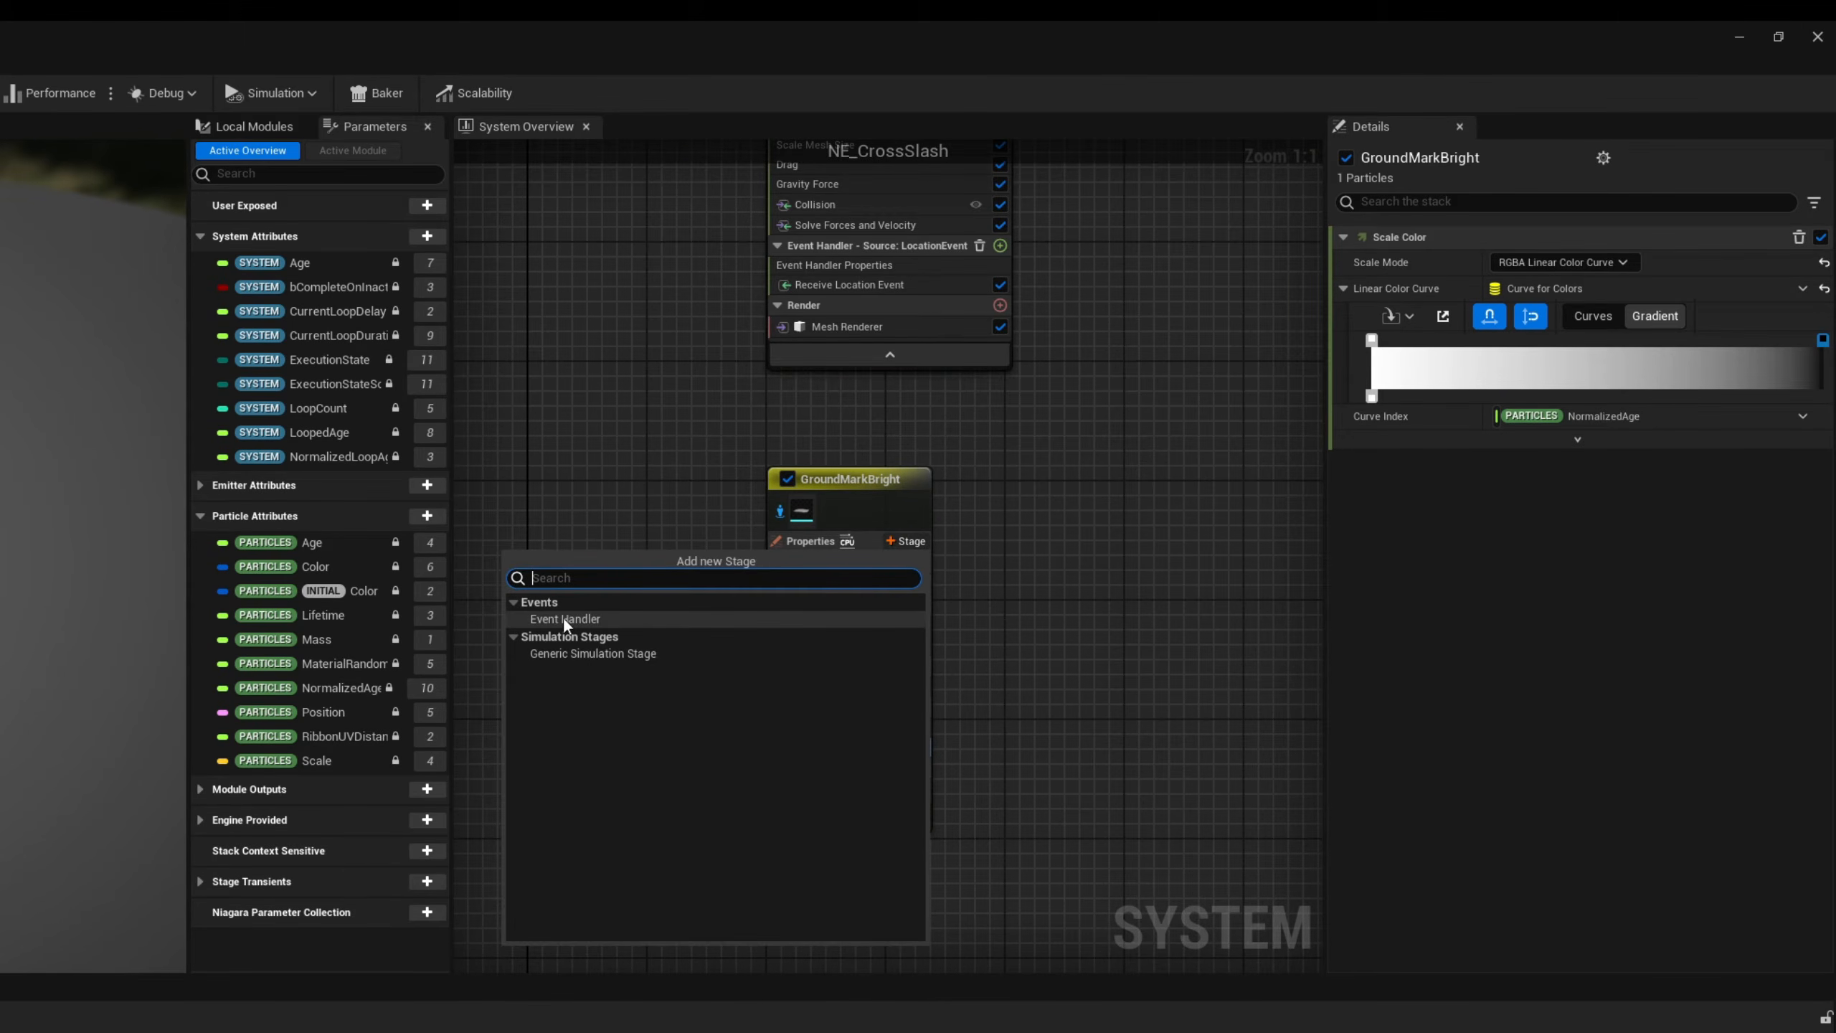
{"action": "key", "text": "Escape"}
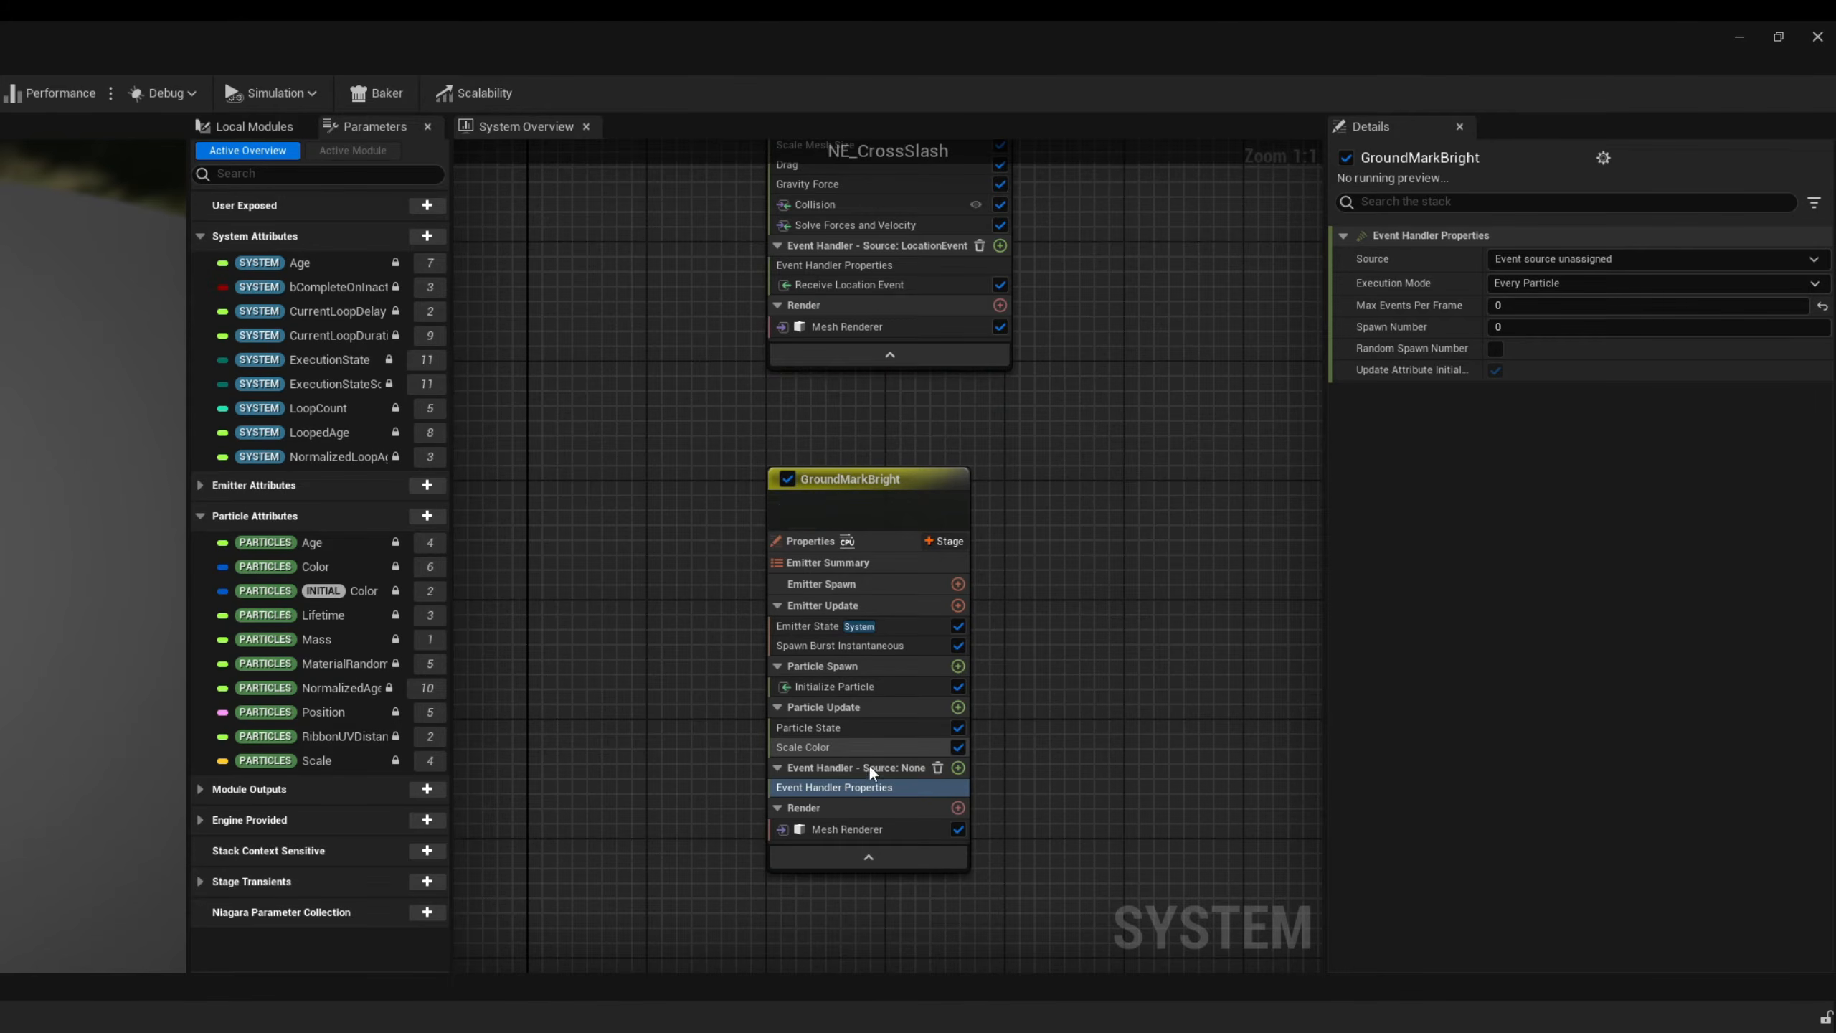
{"action": "left_click", "coordinate": [959, 767]}
{"action": "type", "text": "recei"}
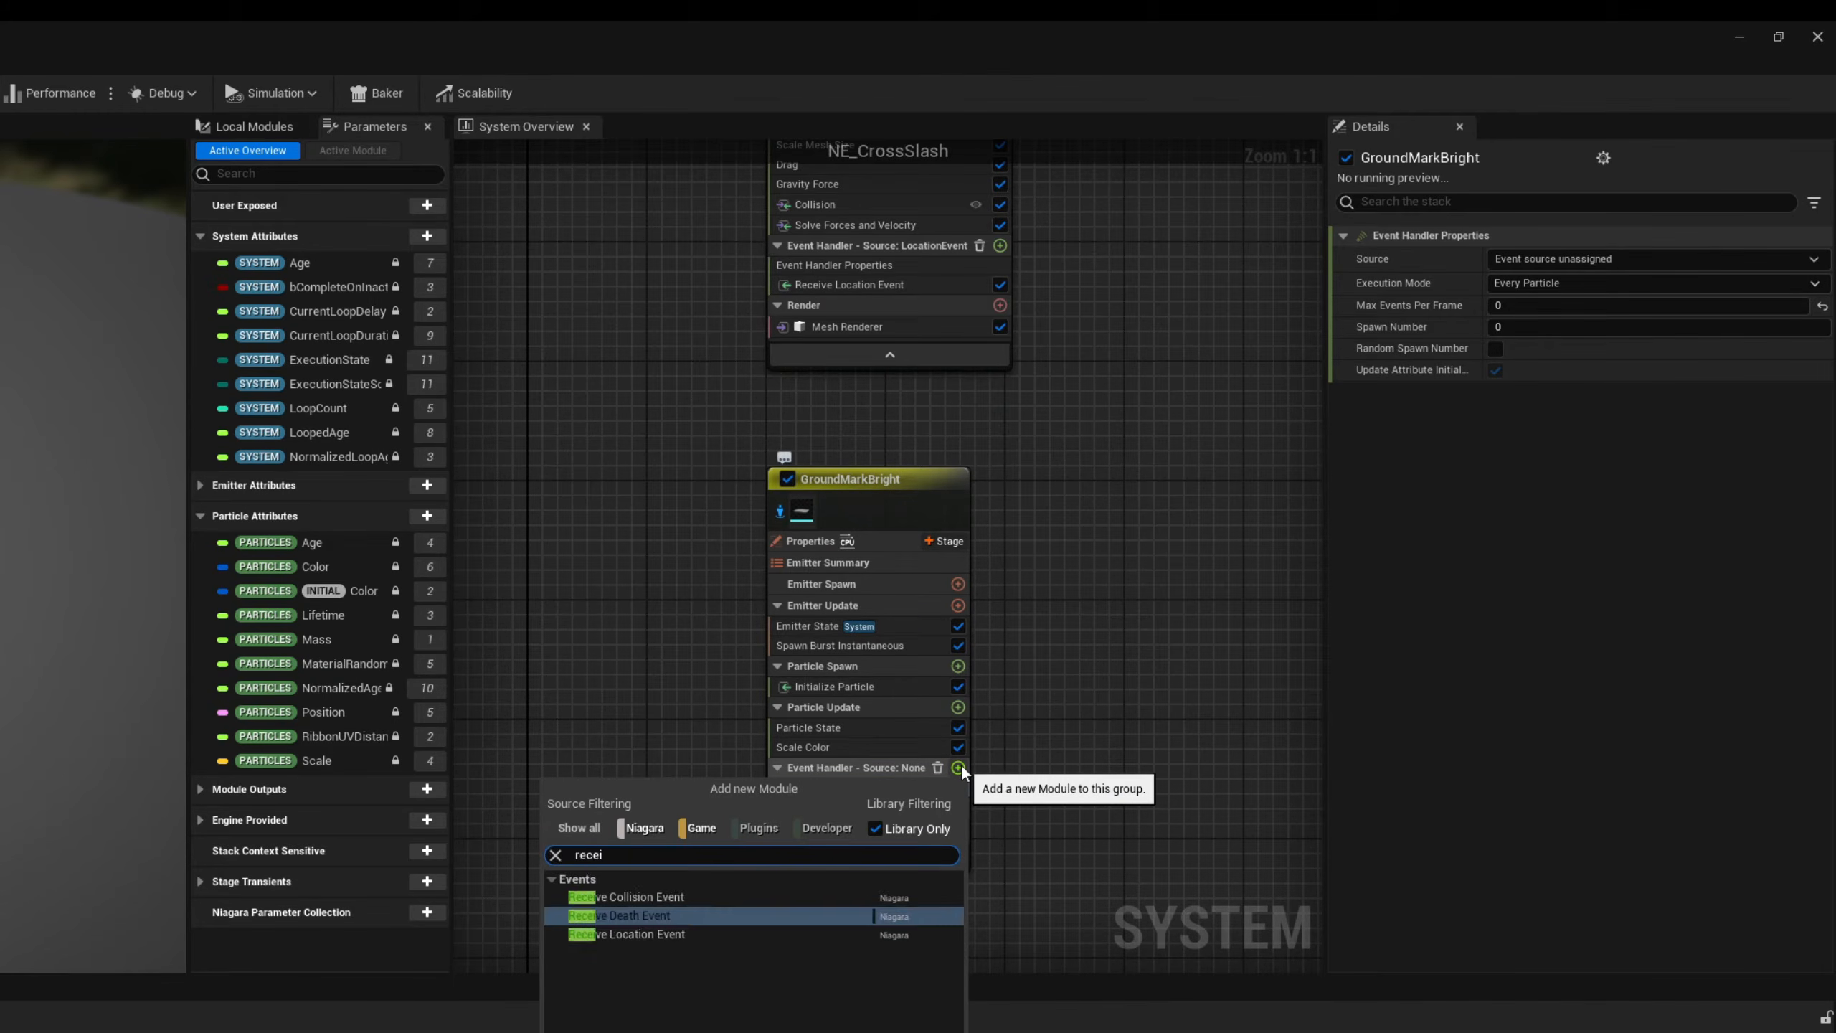
{"action": "left_click", "coordinate": [645, 934]}
- Spawn GroundMarkBright from Slash01's Location Event (Spawned Particles, spawn number 1) instead of Spawn Burst Instantaneous, and reset the effect in the Map_CrossSlash level
{"action": "left_click", "coordinate": [907, 789]}
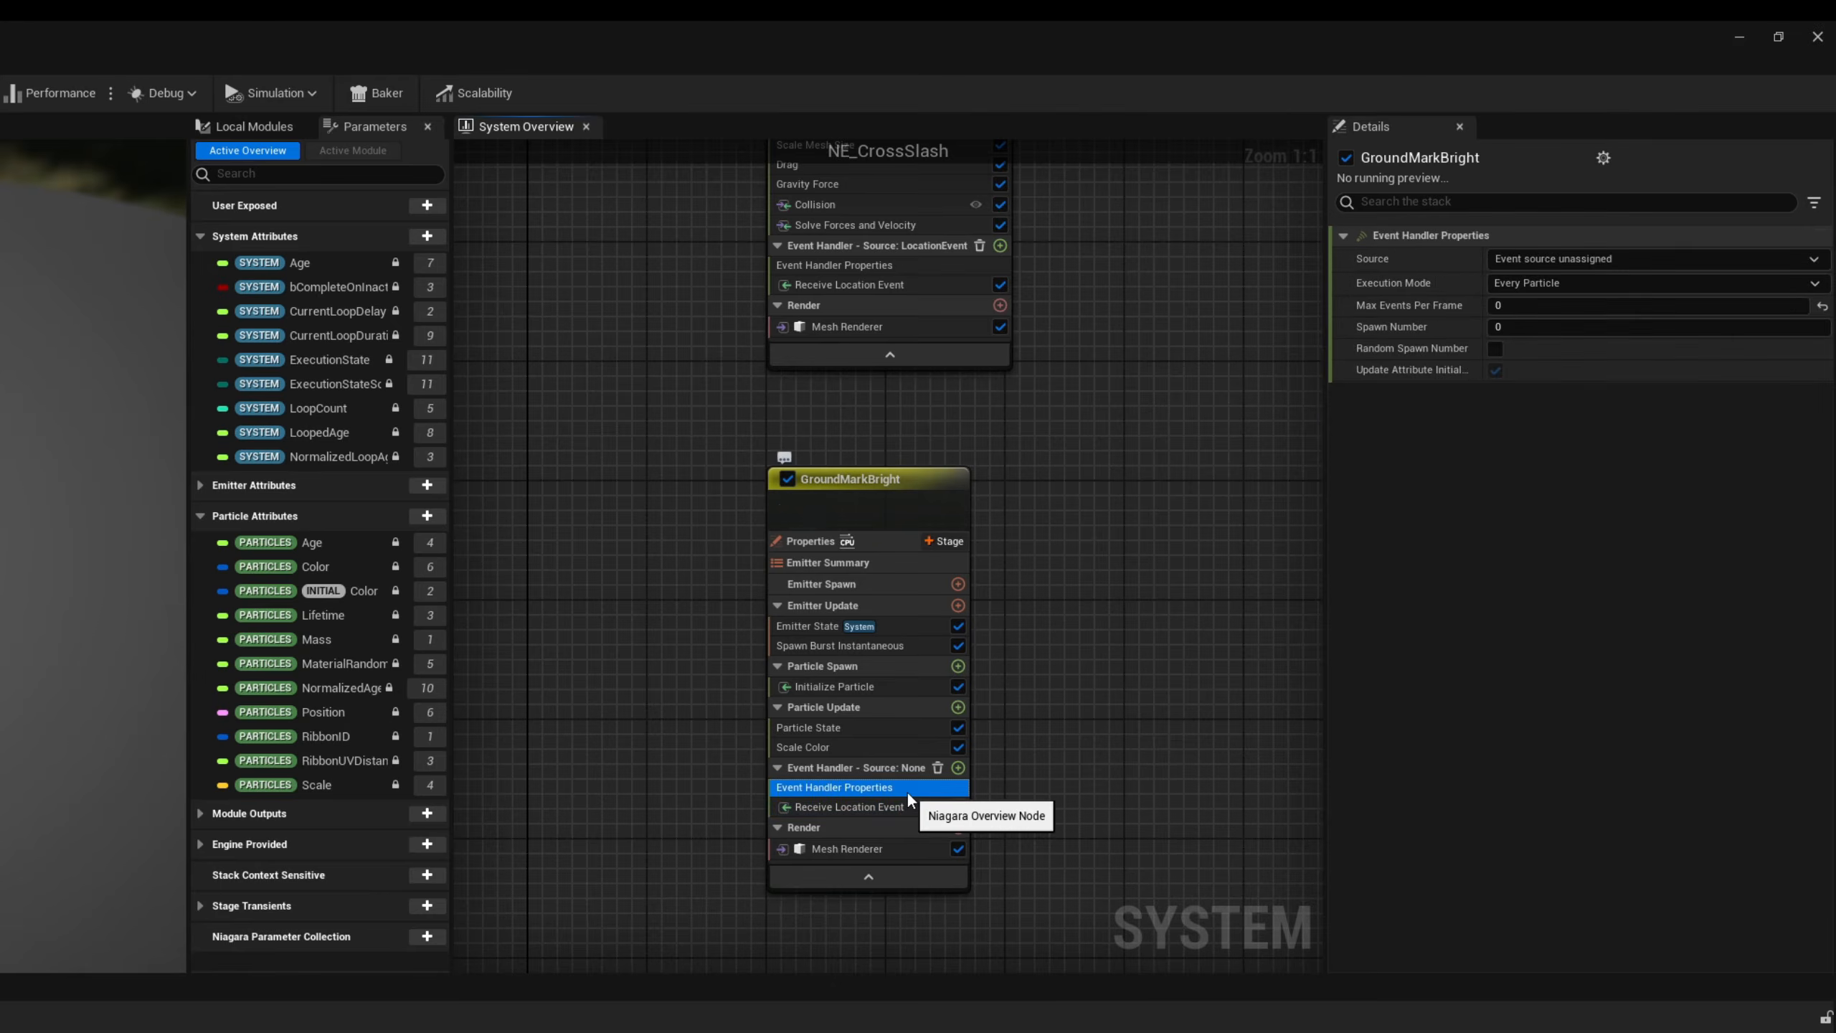
{"action": "left_click", "coordinate": [1652, 282]}
{"action": "left_click", "coordinate": [1533, 317]}
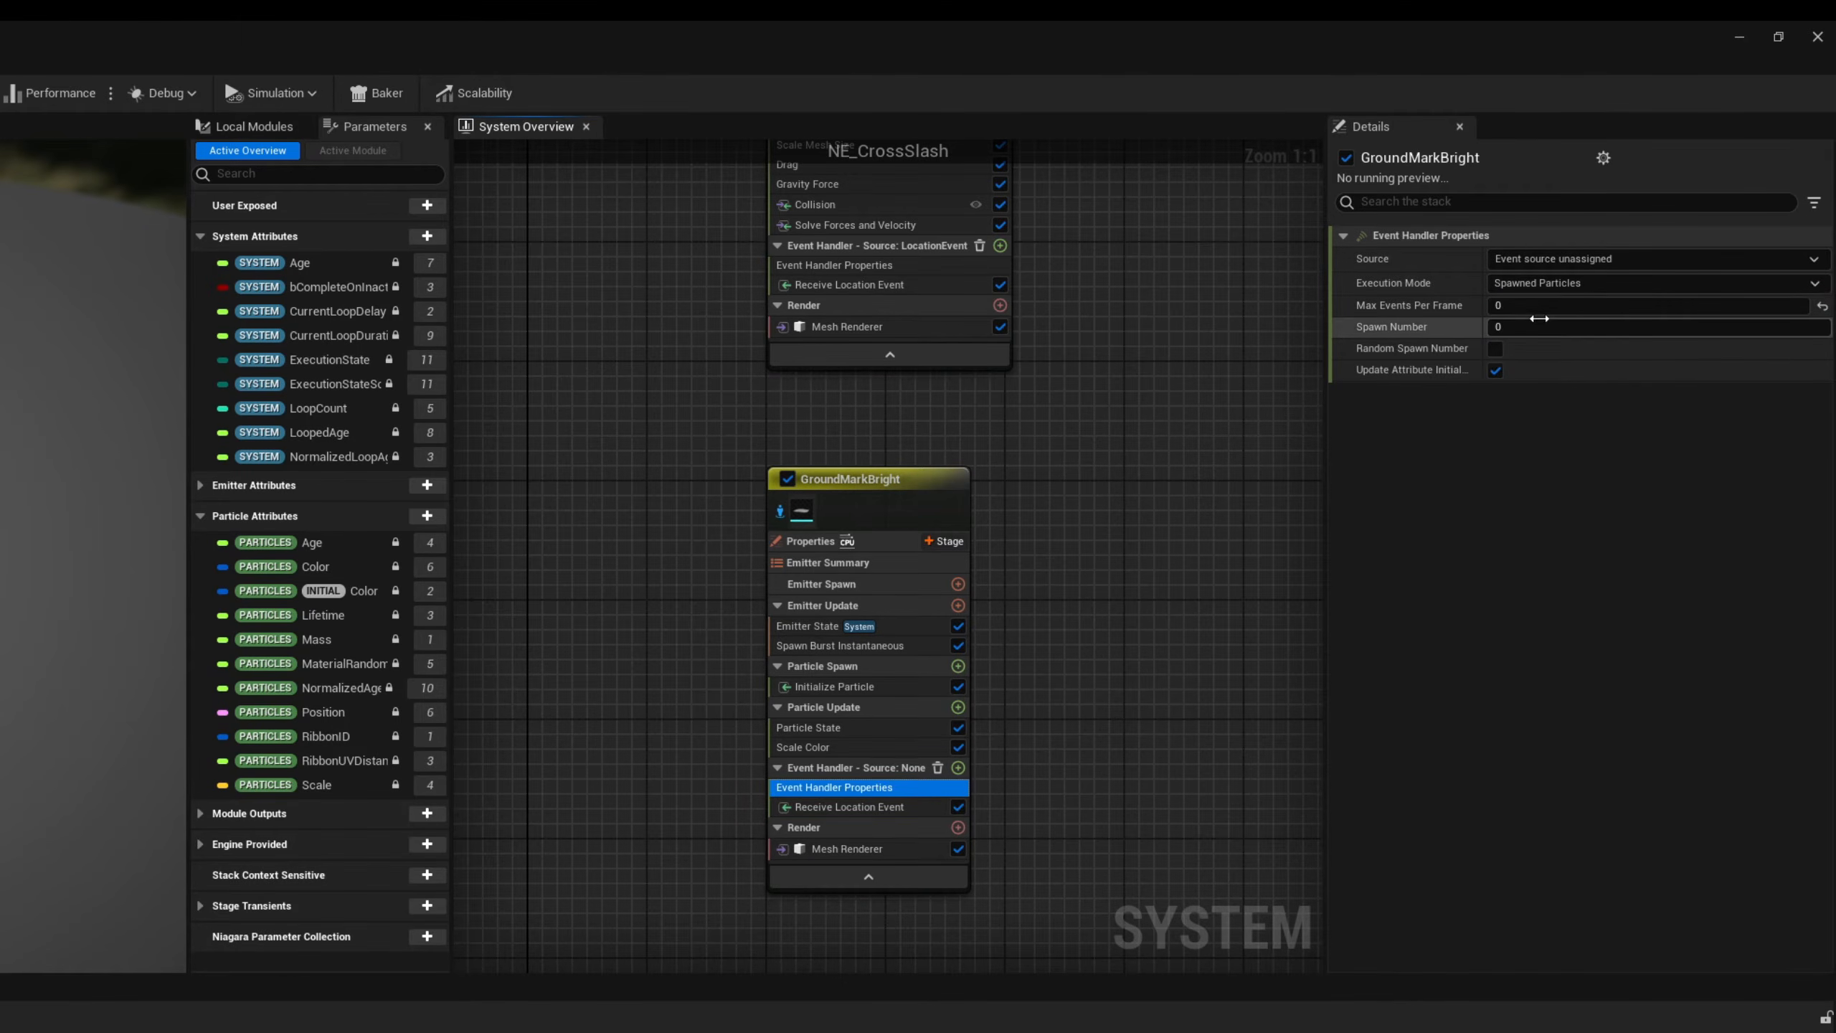
{"action": "left_click", "coordinate": [1521, 409]}
{"action": "left_click", "coordinate": [1560, 259]}
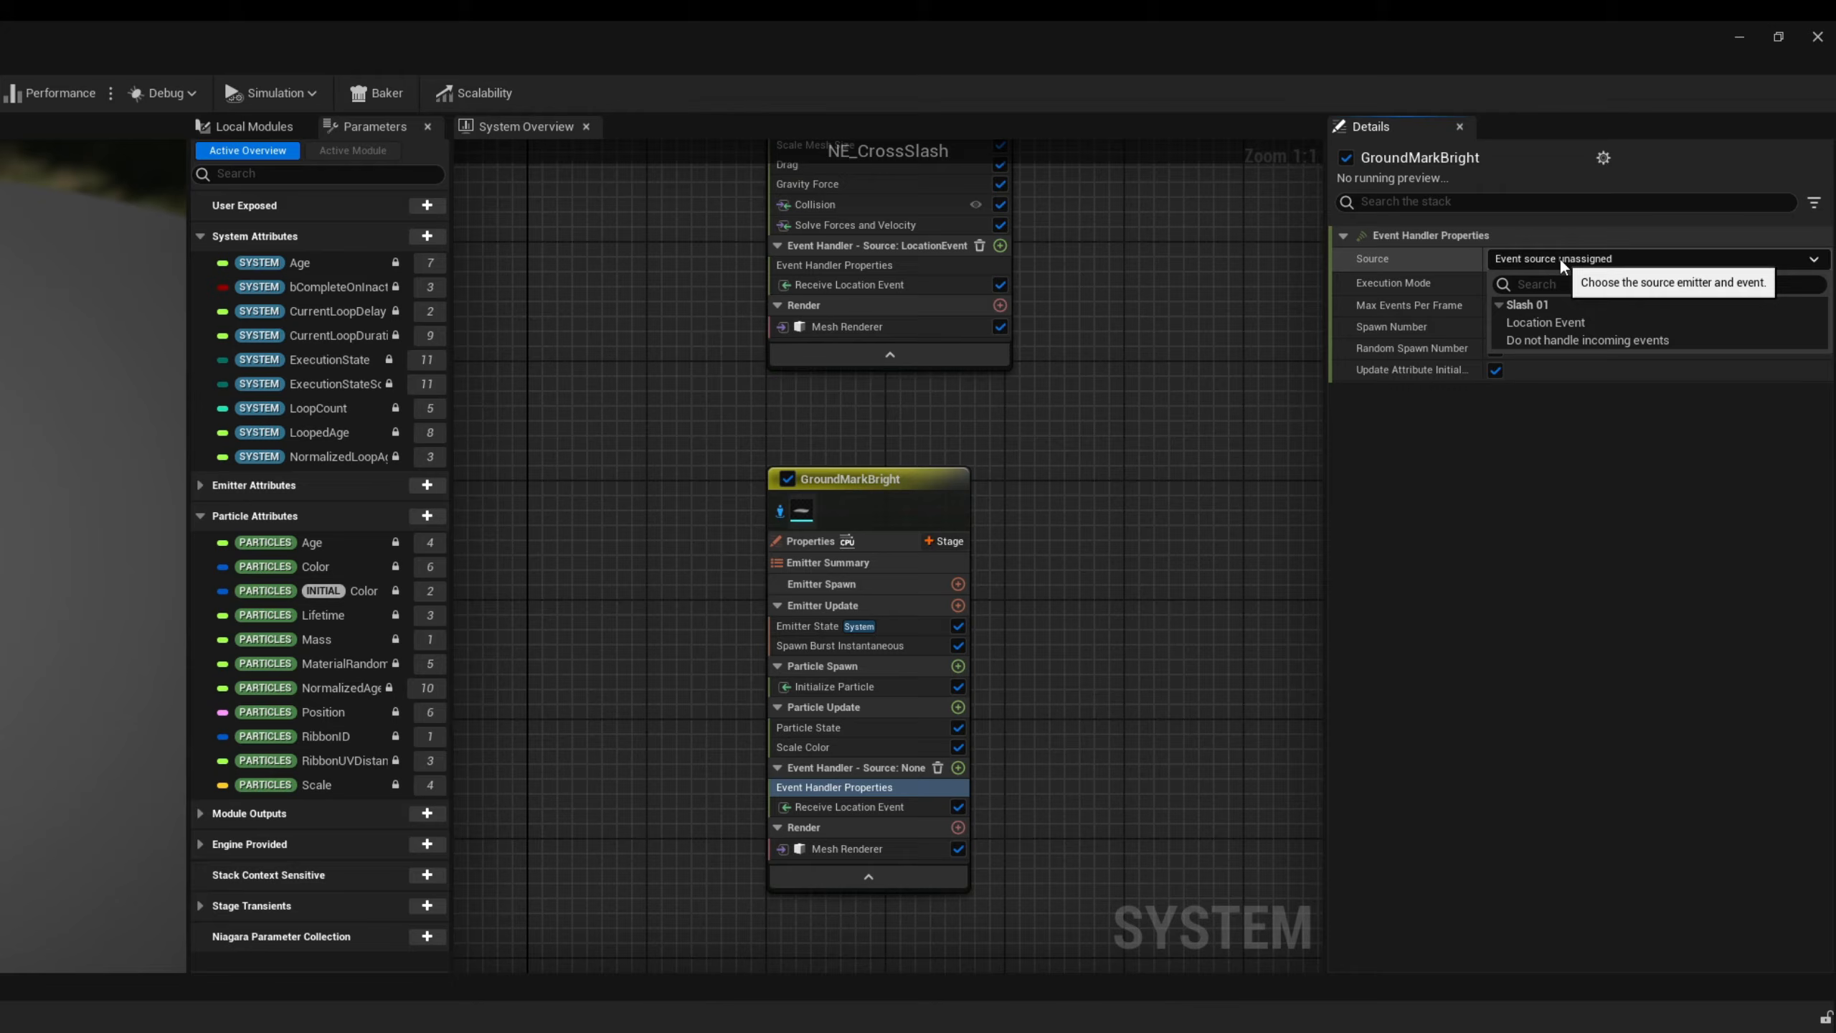
{"action": "left_click", "coordinate": [1554, 322]}
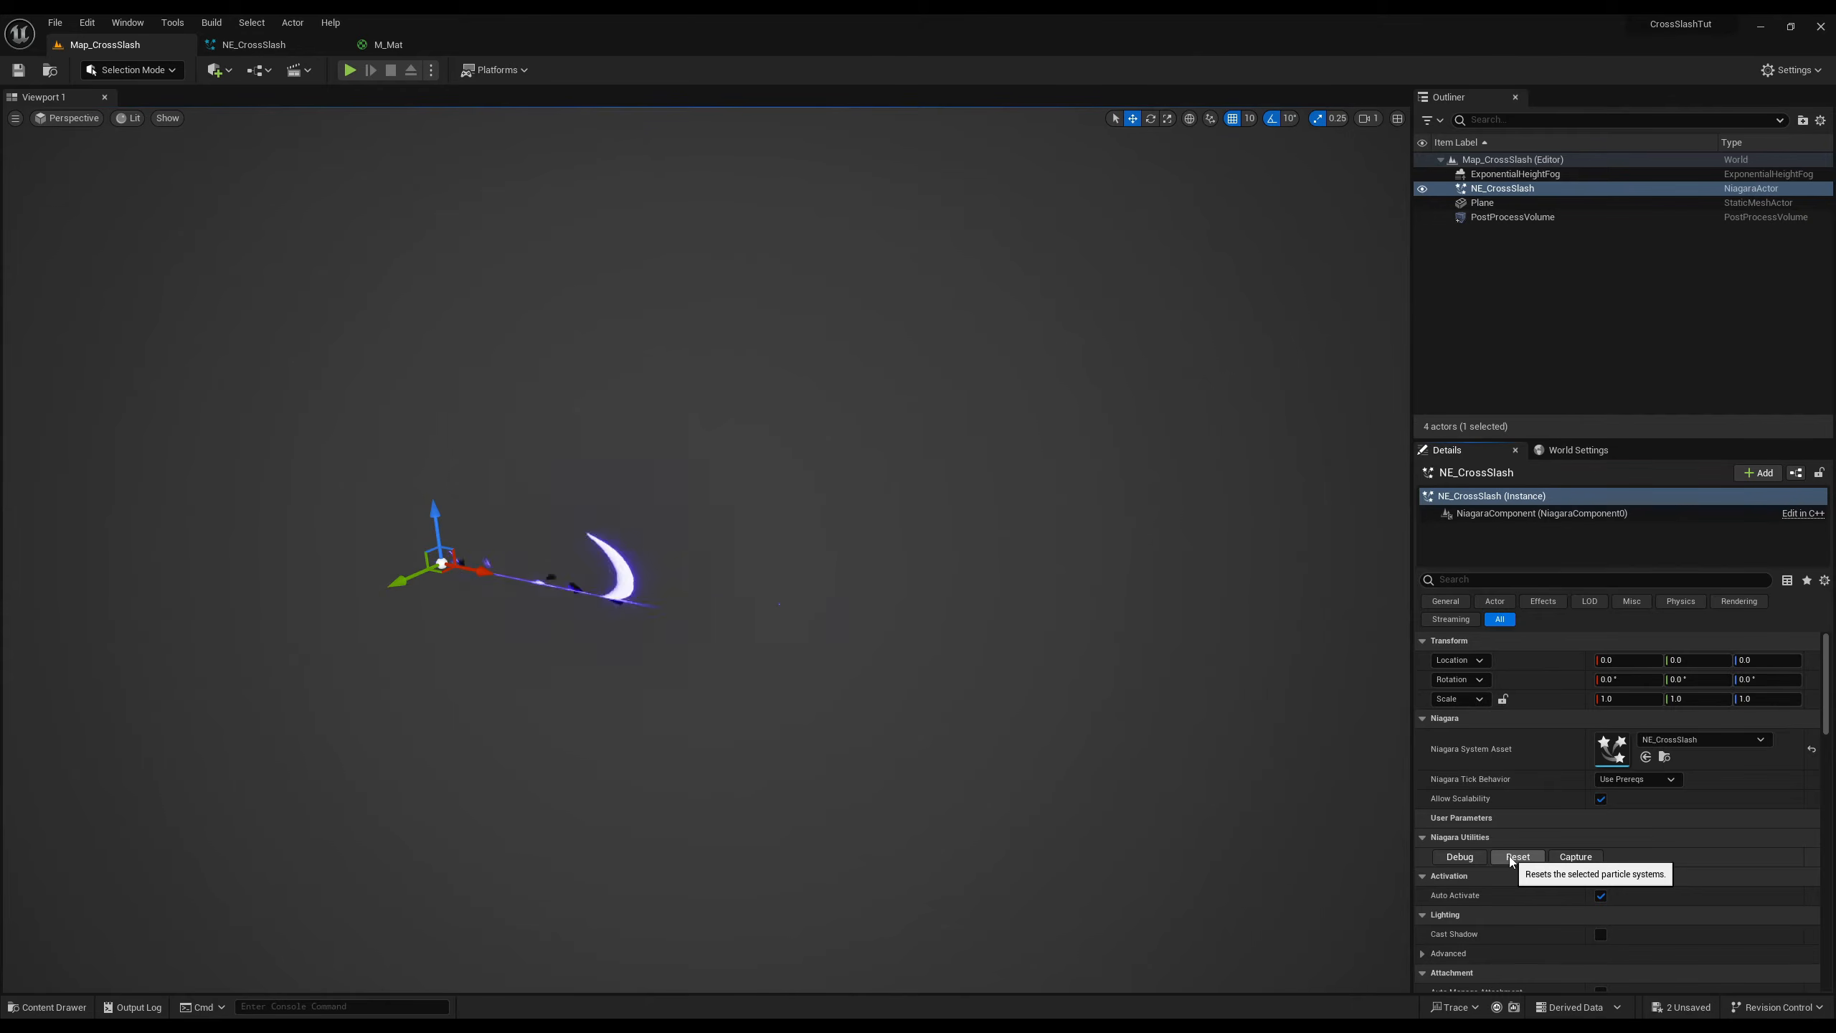
{"action": "left_click", "coordinate": [1518, 857]}
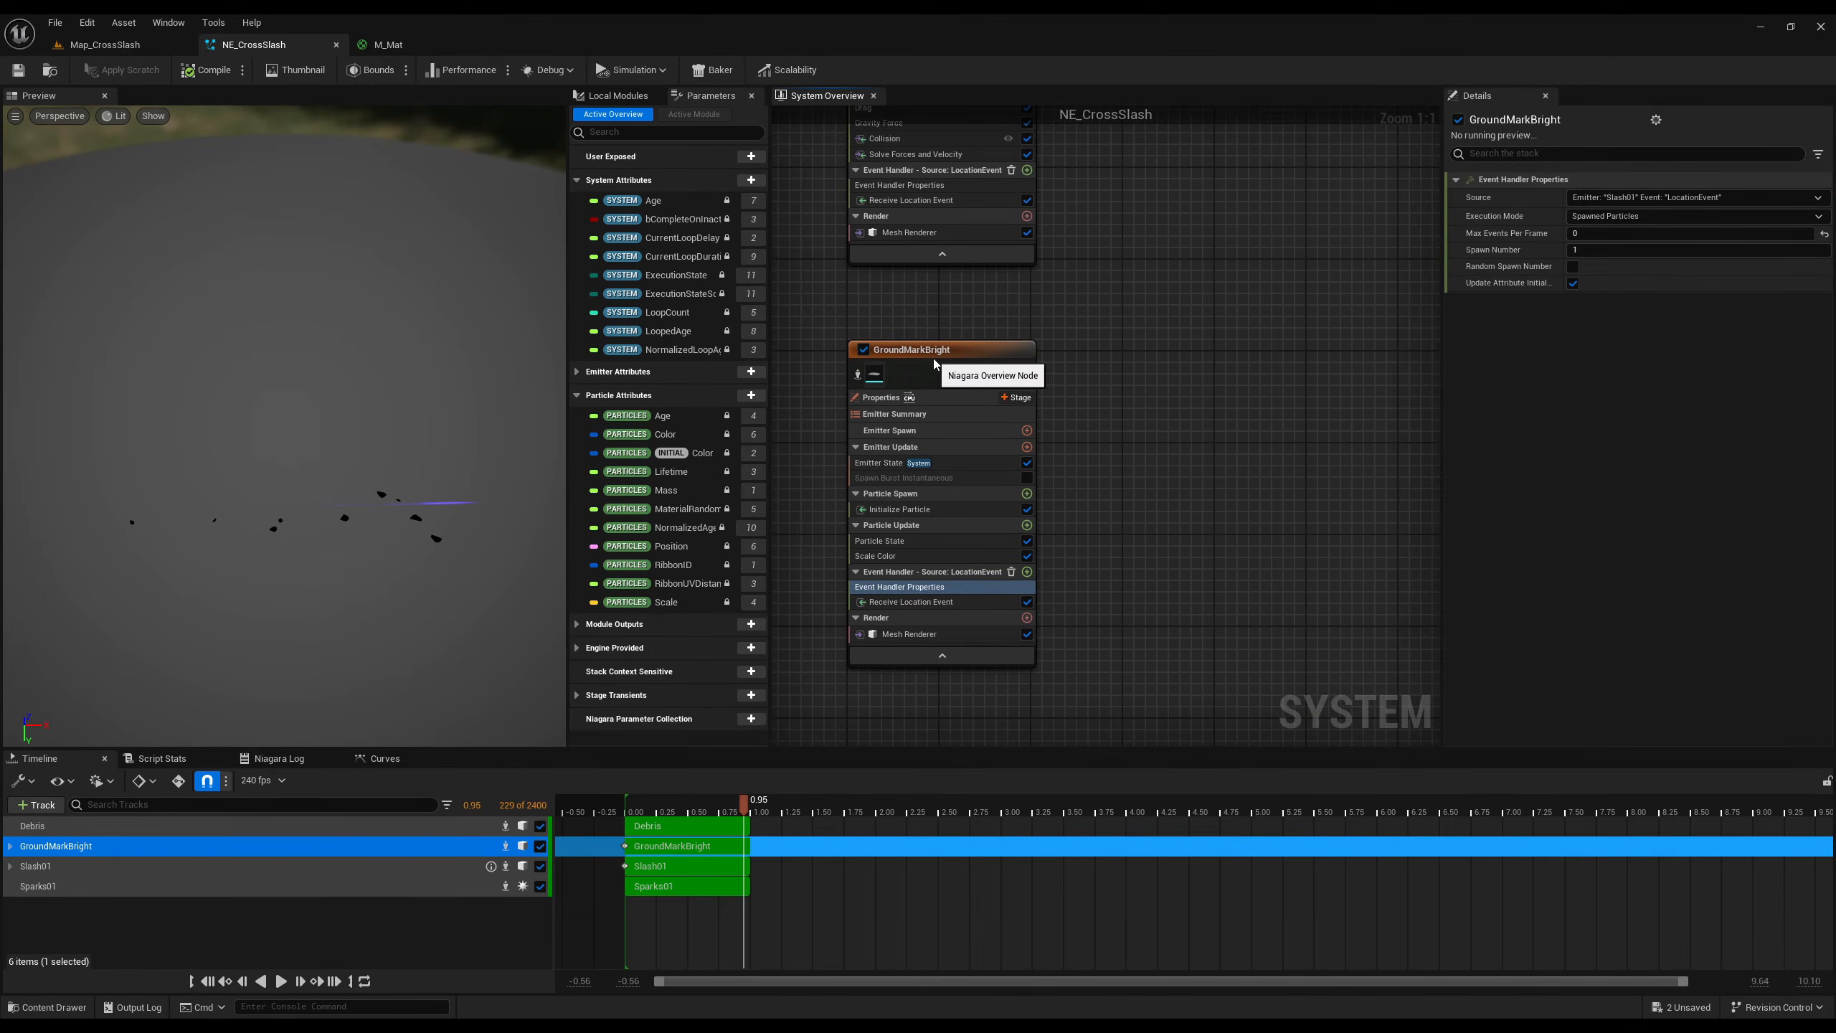
- Duplicate the GroundMarkBright emitter in NE_CrossSlash, place the copy beside the original and rename it GroundMarkDark
{"action": "left_click", "coordinate": [934, 358]}
{"action": "key", "text": "ctrl+c"}
{"action": "key", "text": "ctrl+v"}
{"action": "right_click_drag", "start_coordinate": [1324, 348], "coordinate": [1182, 342]}
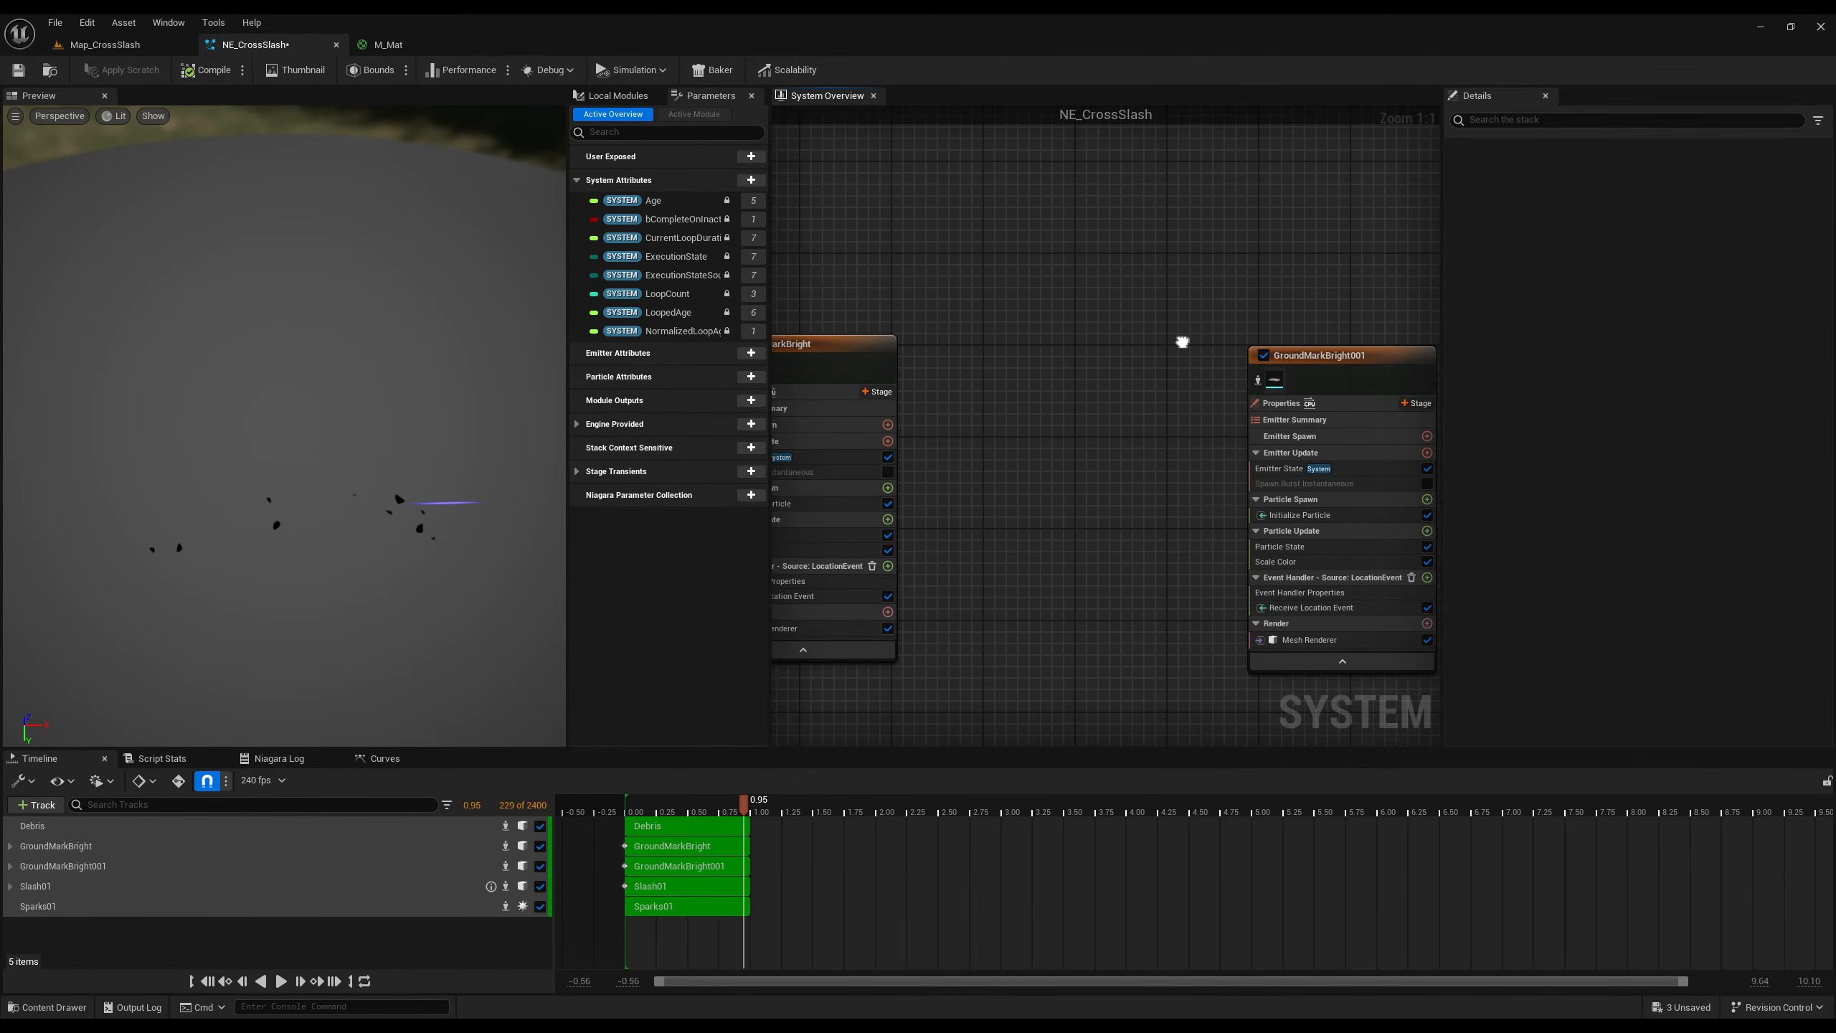
{"action": "left_click_drag", "start_coordinate": [1303, 361], "coordinate": [1268, 348]}
{"action": "right_click_drag", "start_coordinate": [1320, 346], "coordinate": [1148, 347]}
{"action": "double_click", "coordinate": [1148, 347]}
{"action": "left_click_drag", "start_coordinate": [1125, 347], "coordinate": [1267, 347]}
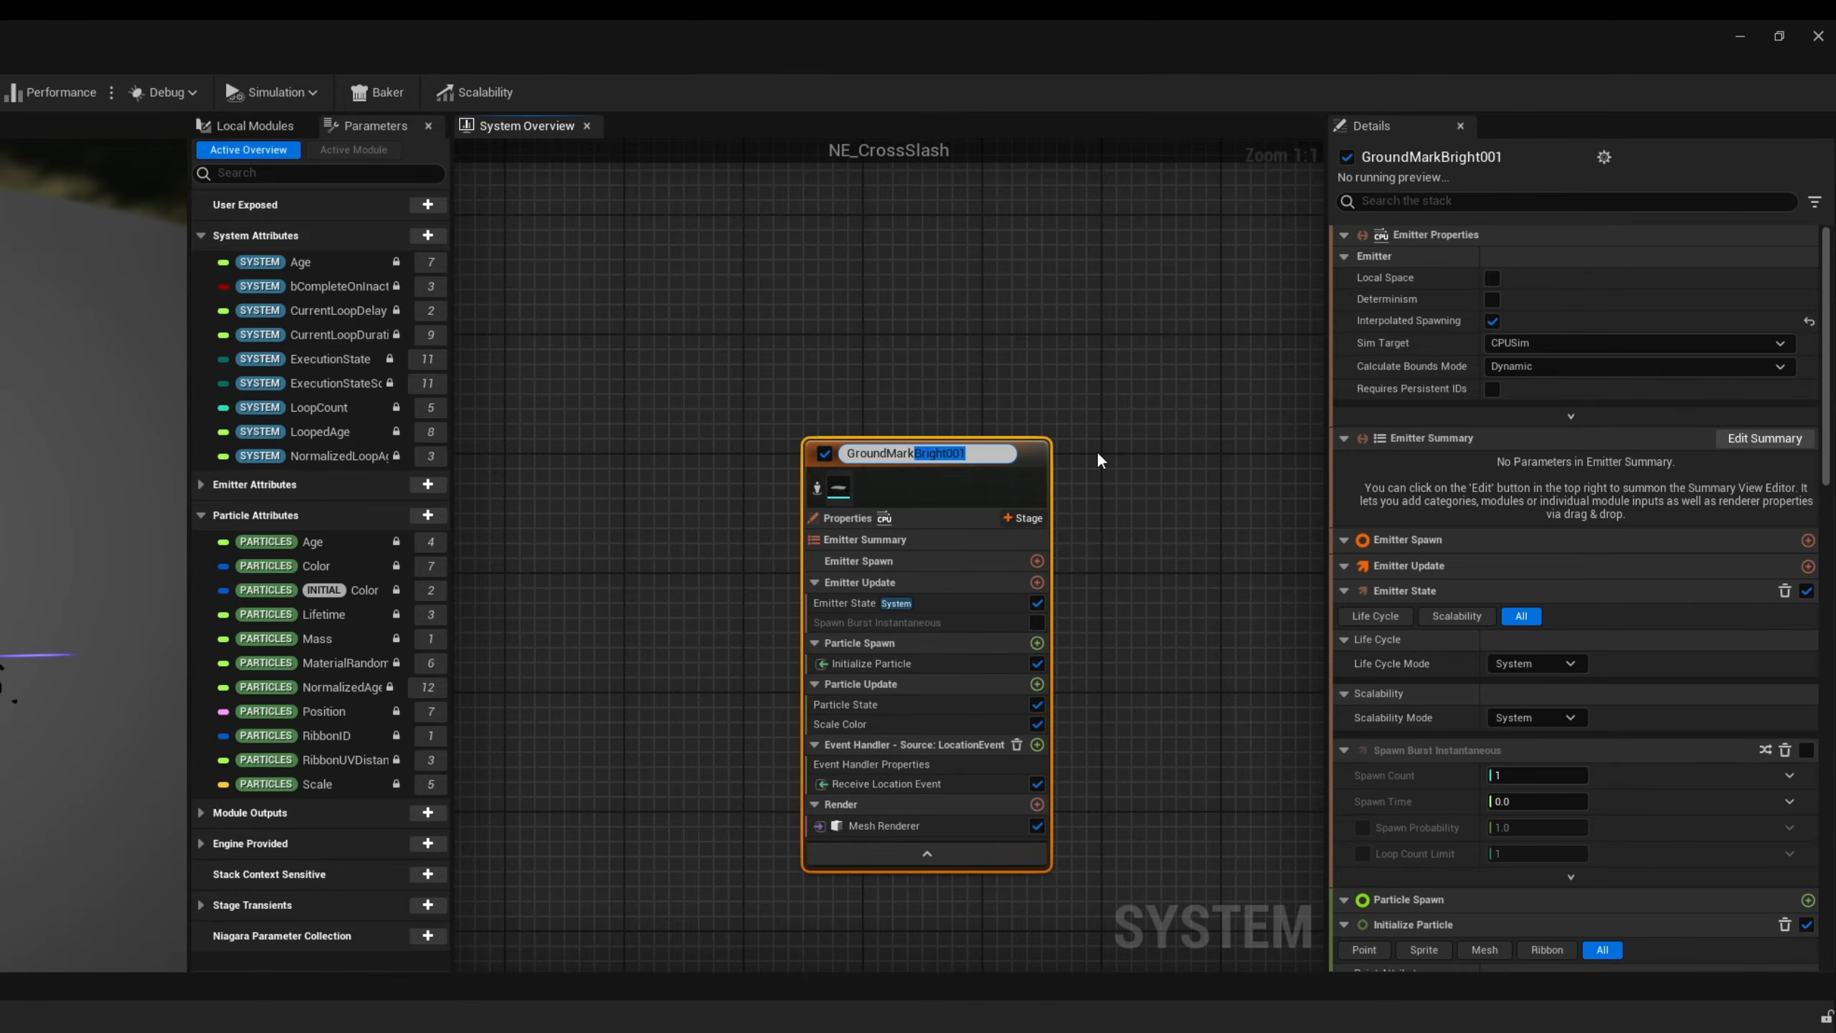
{"action": "type", "text": "Dark"}
{"action": "key", "text": "Return"}
- Duplicate the Mi_DefaultSpriteMaterial_ADD material instance used by GroundMarkDark's Mesh Renderer and name the copy Mi_DefaultSpriteMaterial_AB
{"action": "right_click_drag", "start_coordinate": [572, 710], "coordinate": [650, 677]}
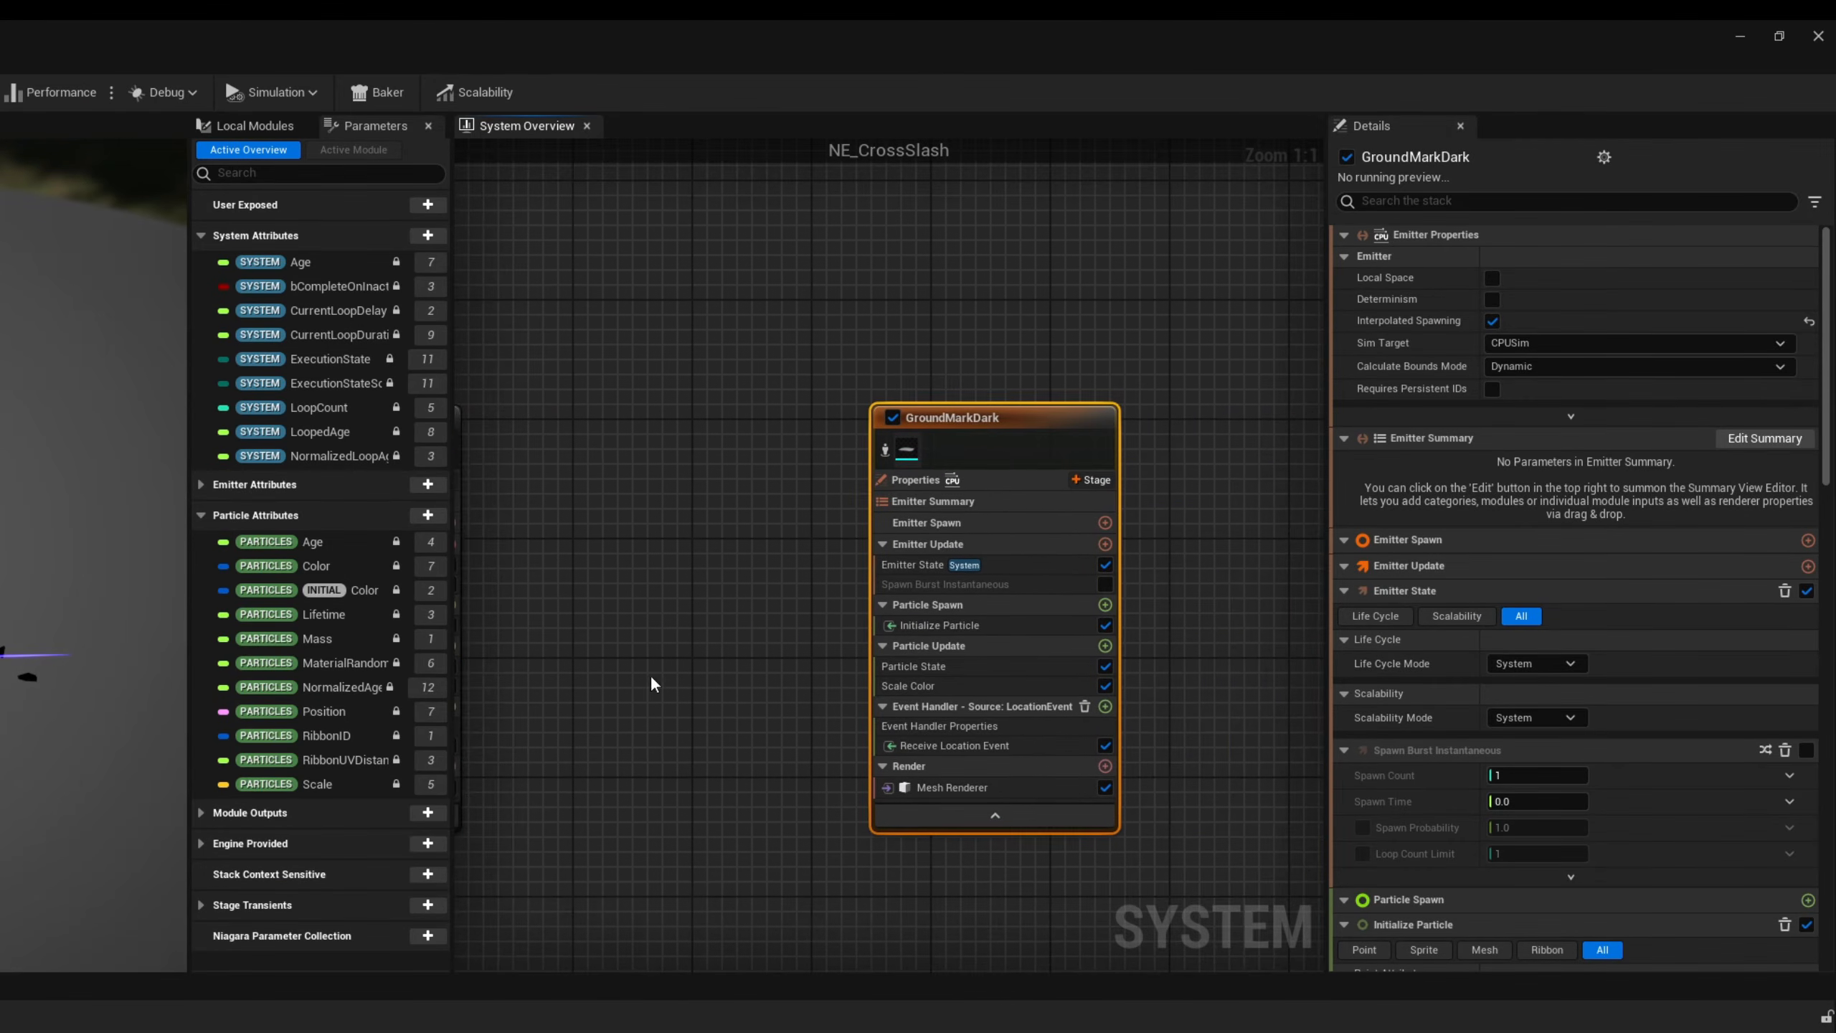
{"action": "left_click", "coordinate": [987, 787]}
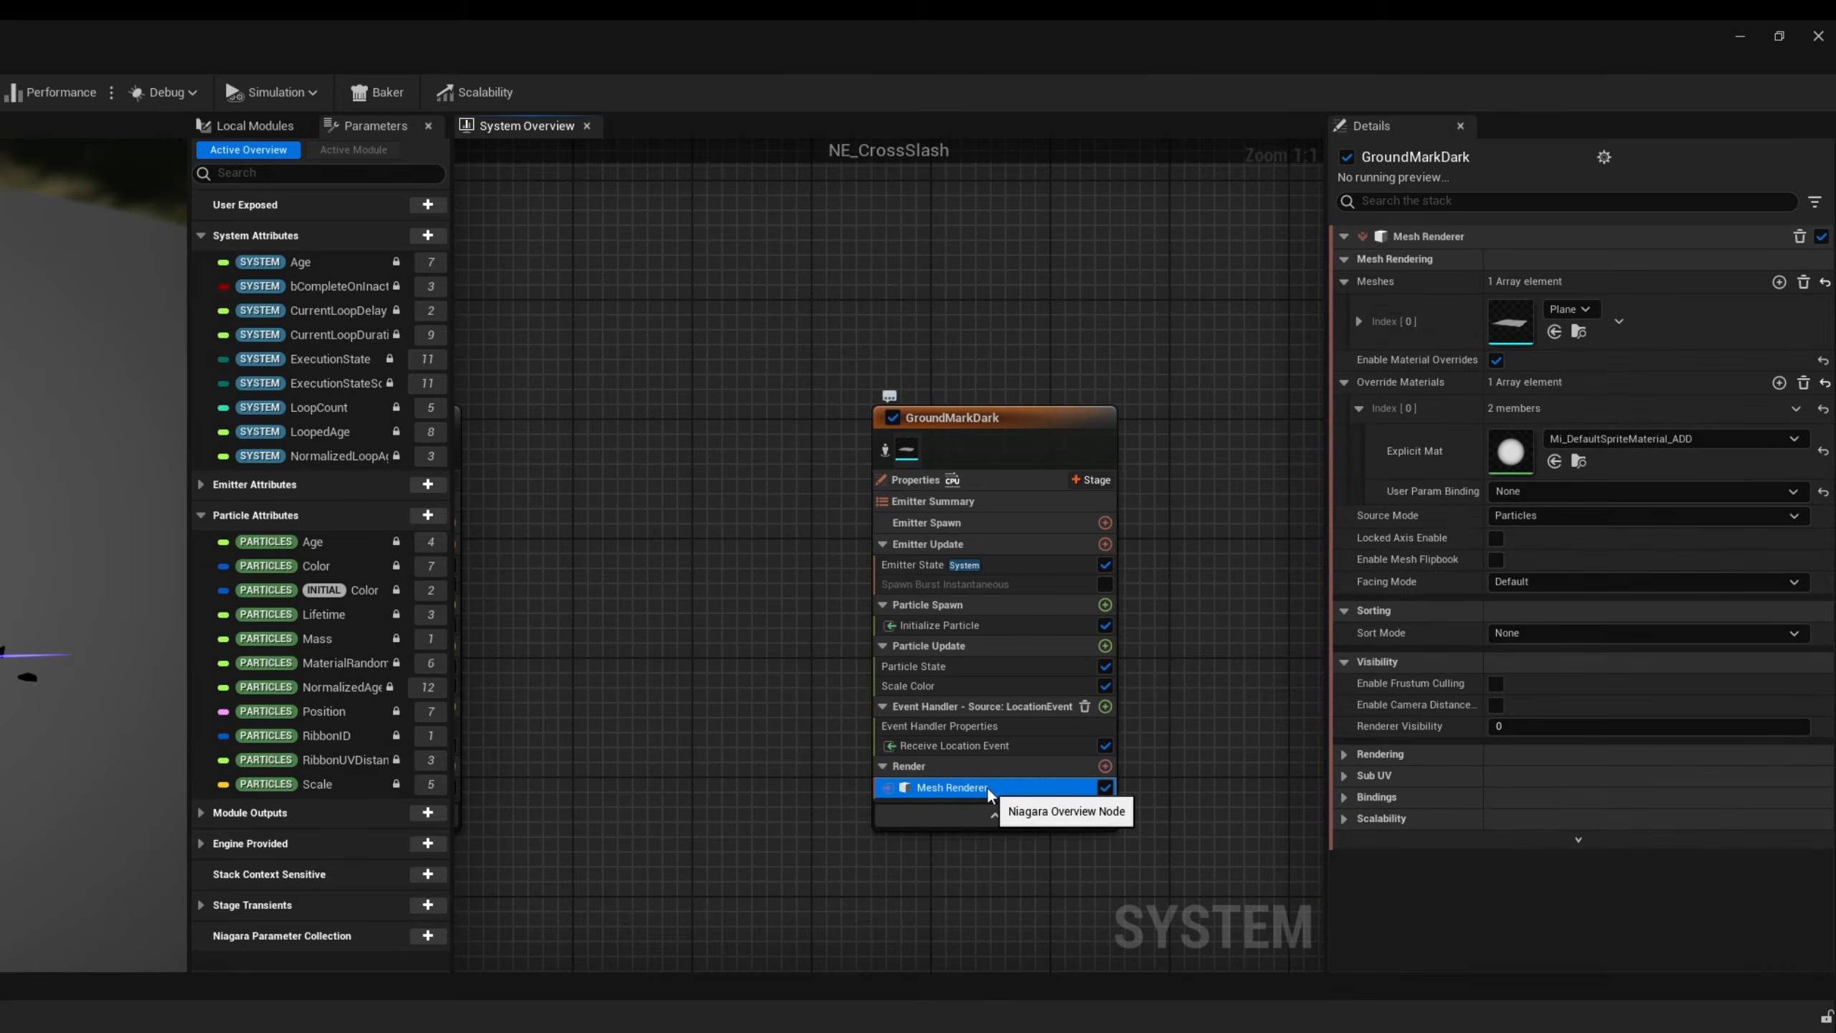
{"action": "left_click", "coordinate": [1578, 460]}
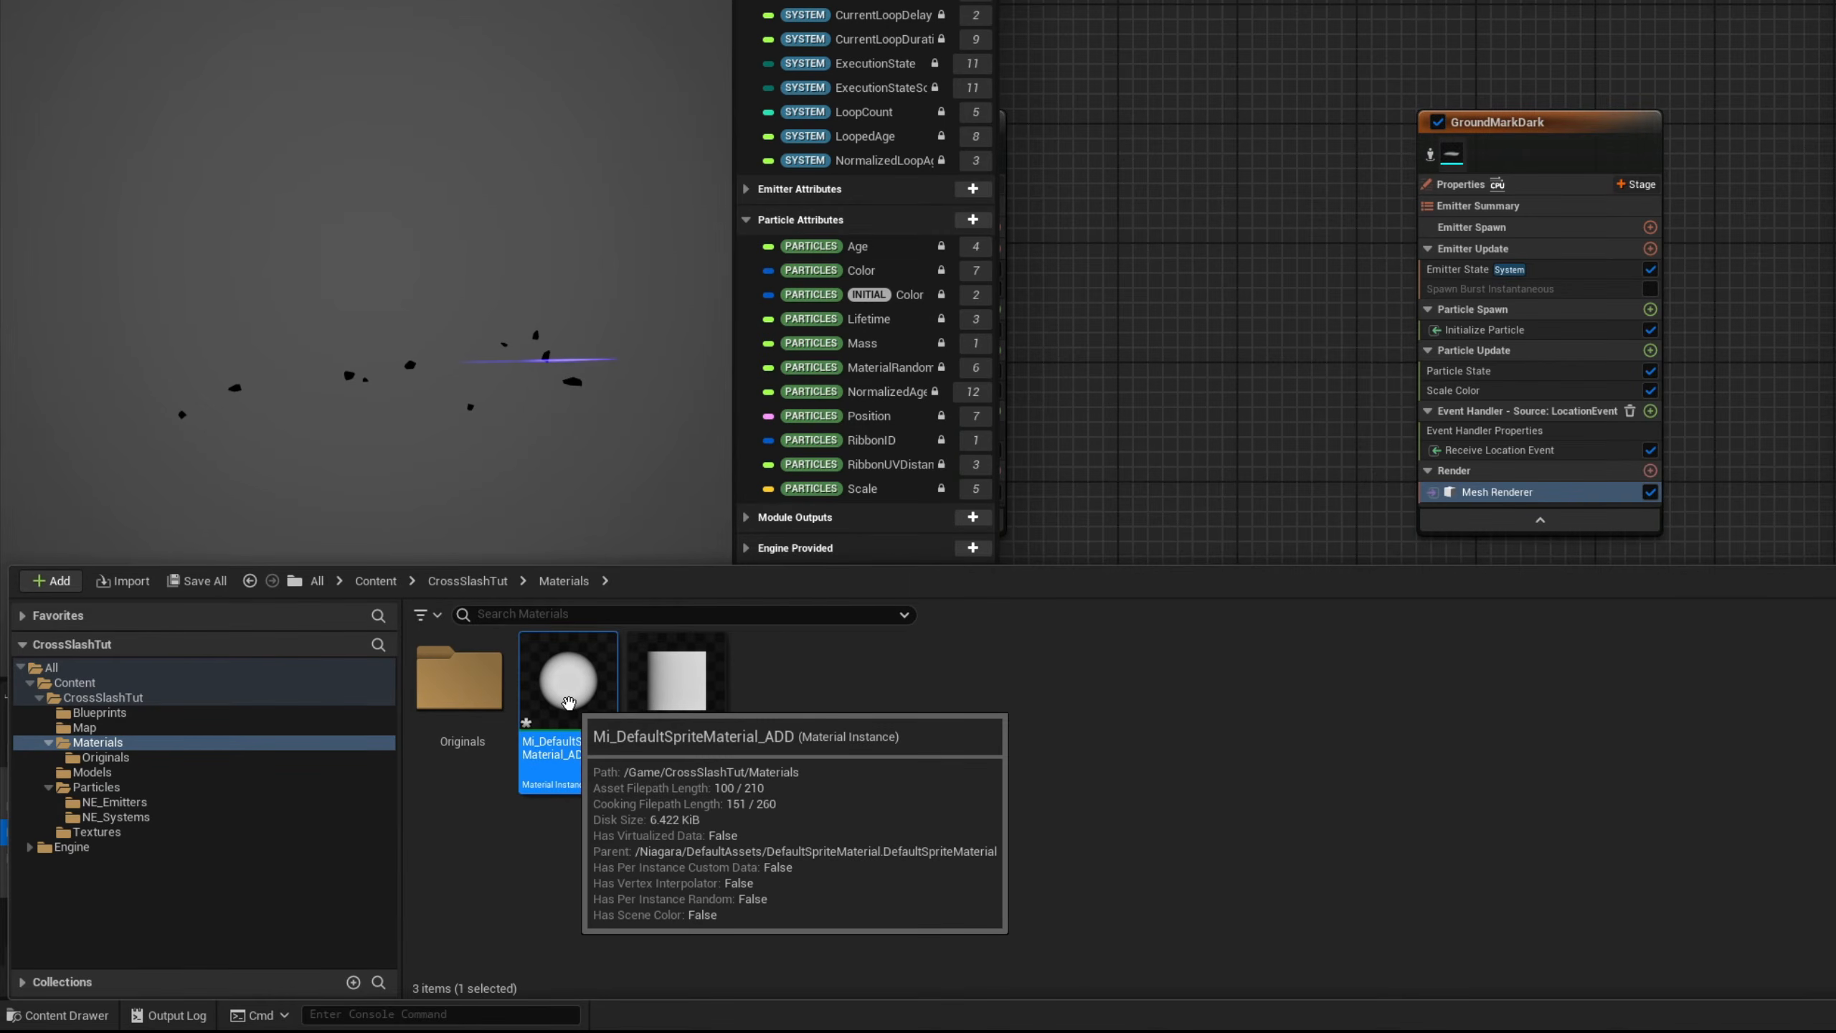
{"action": "key", "text": "ctrl+d"}
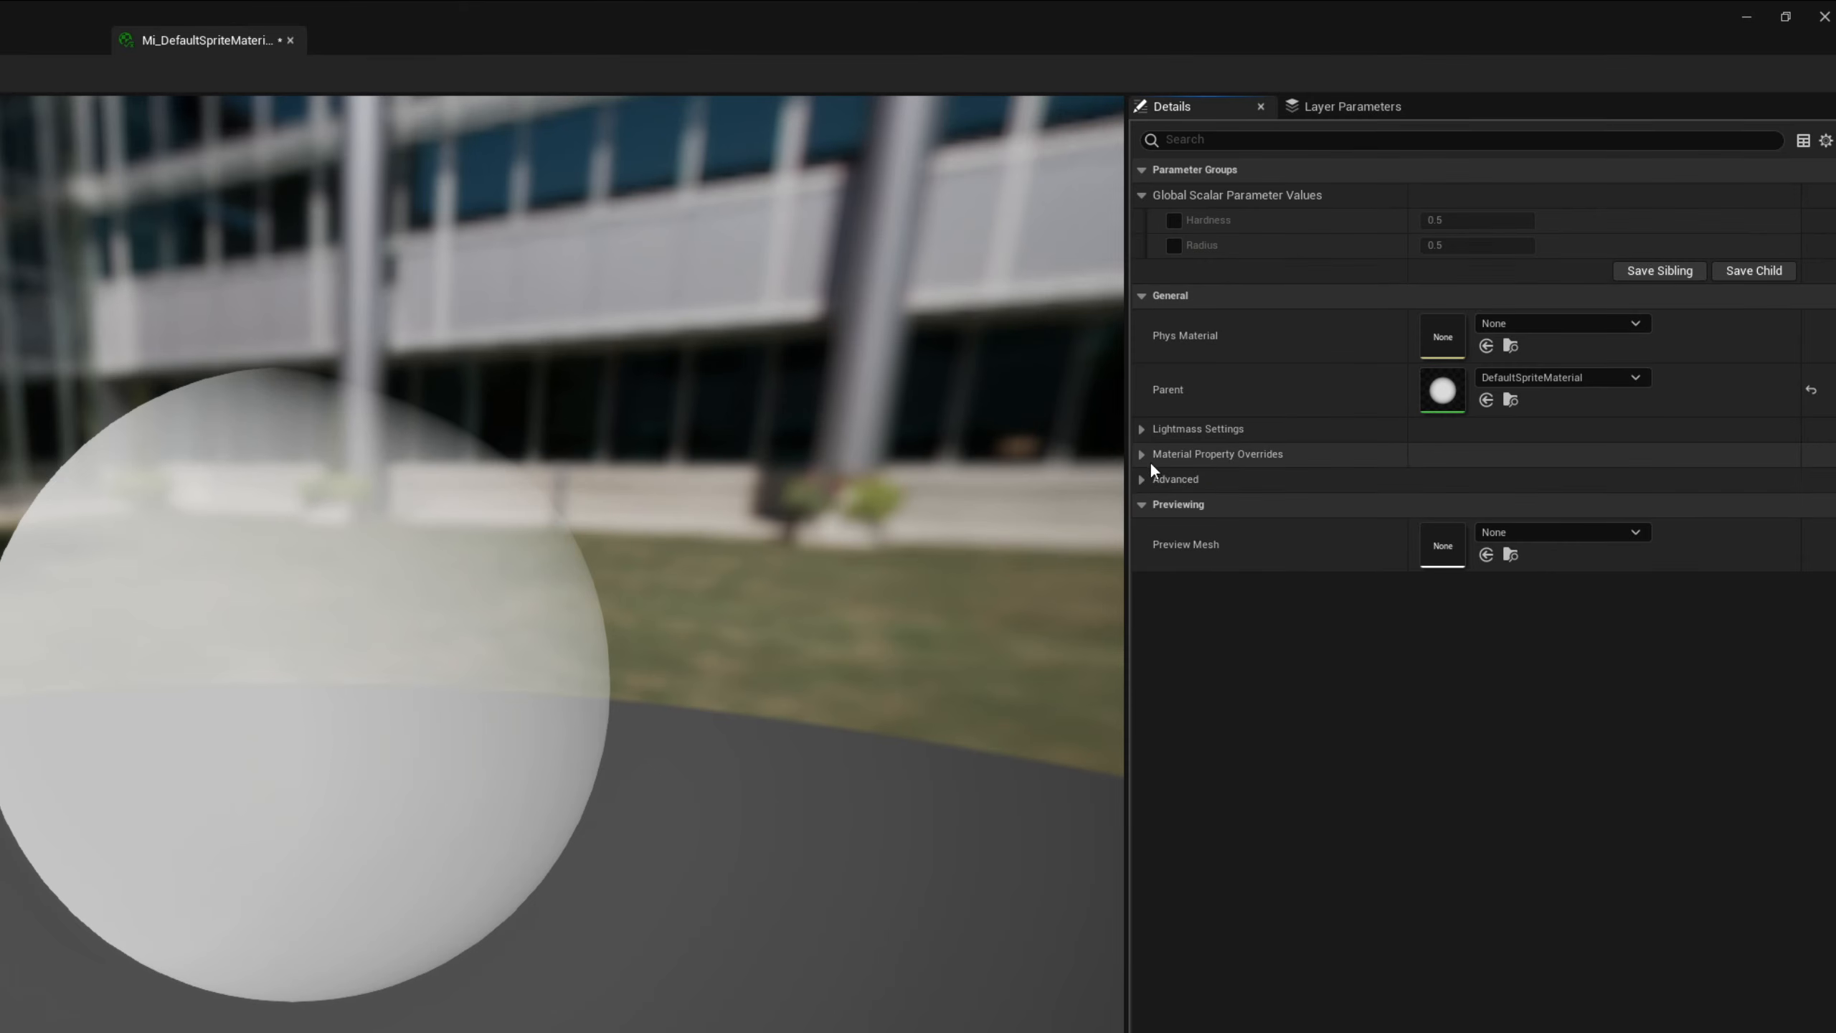
- Set Mi_DefaultSpriteMaterial_AB's Blend Mode override to Translucent, save it, and assign it as GroundMarkDark's explicit override material
{"action": "left_click", "coordinate": [1298, 363]}
{"action": "left_click", "coordinate": [1175, 504]}
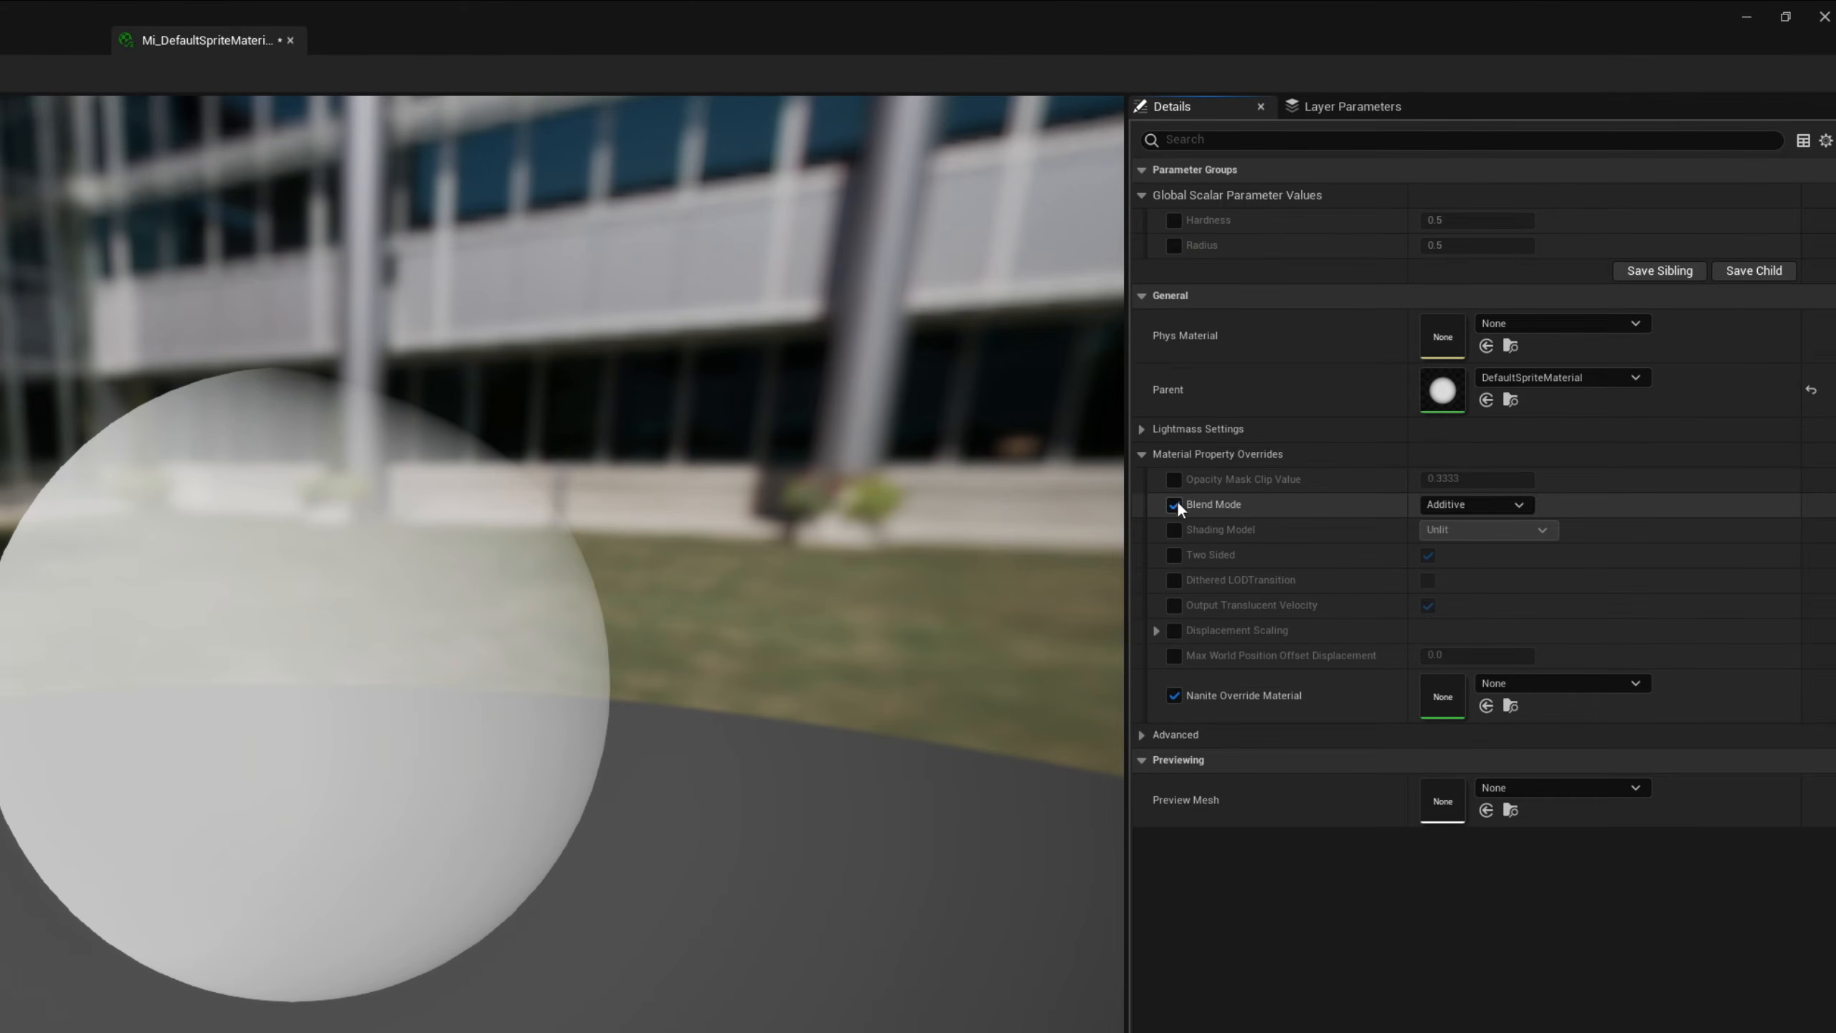
{"action": "left_click", "coordinate": [1457, 504]}
{"action": "left_click", "coordinate": [1476, 559]}
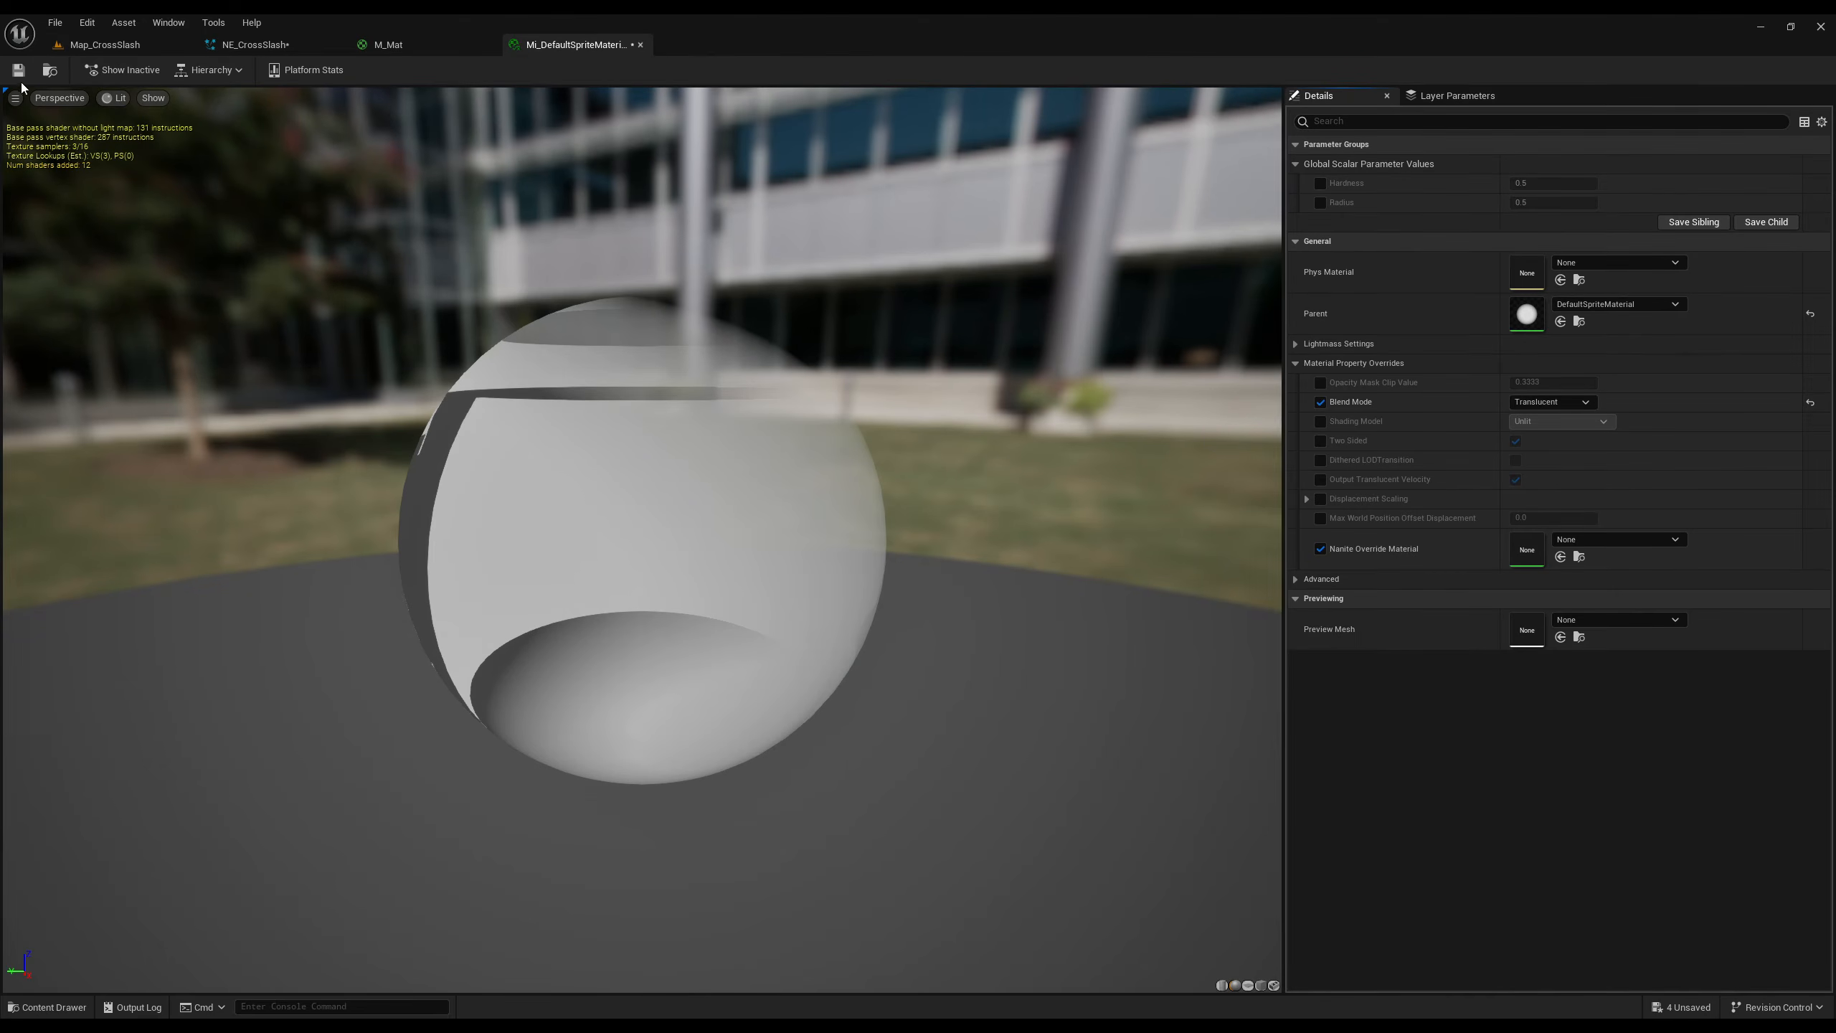
{"action": "left_click", "coordinate": [19, 71]}
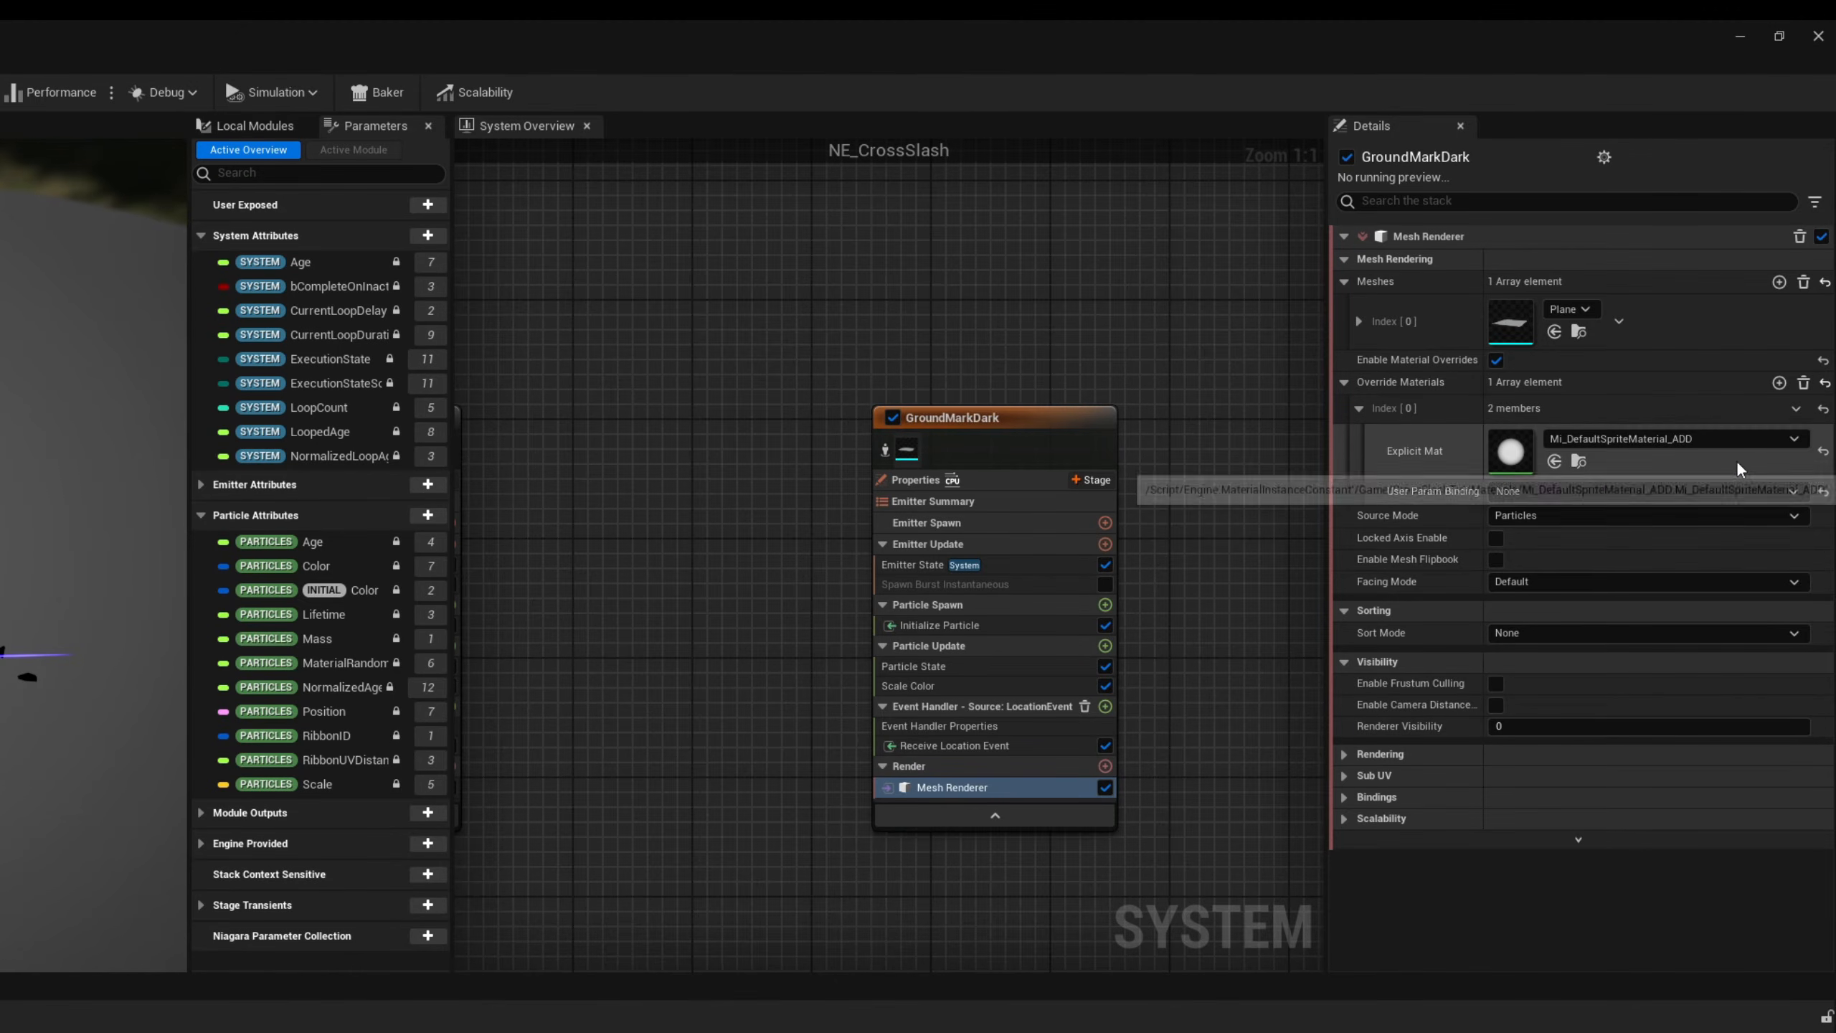
{"action": "left_click", "coordinate": [1737, 440]}
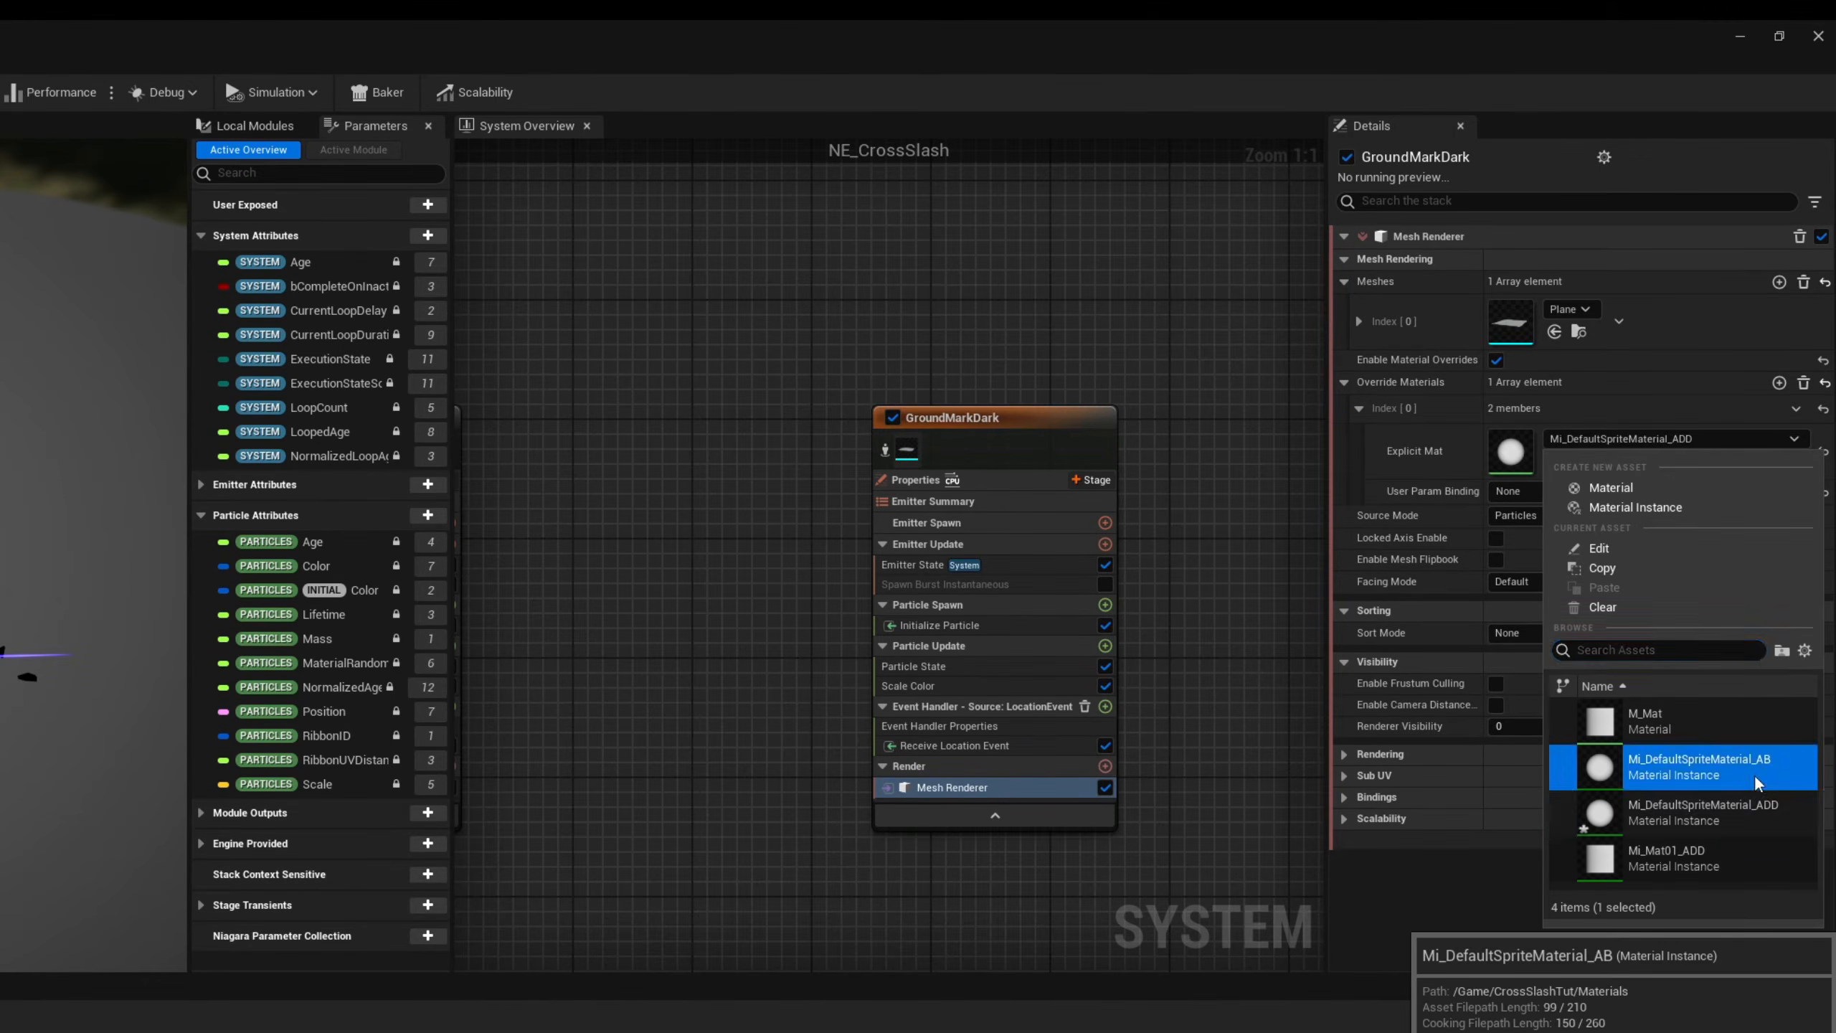
{"action": "left_click", "coordinate": [1755, 776]}
- Set GroundMarkDark's initial particle color to R 0, G 0, B 0 with alpha 0.3
{"action": "left_click", "coordinate": [785, 628]}
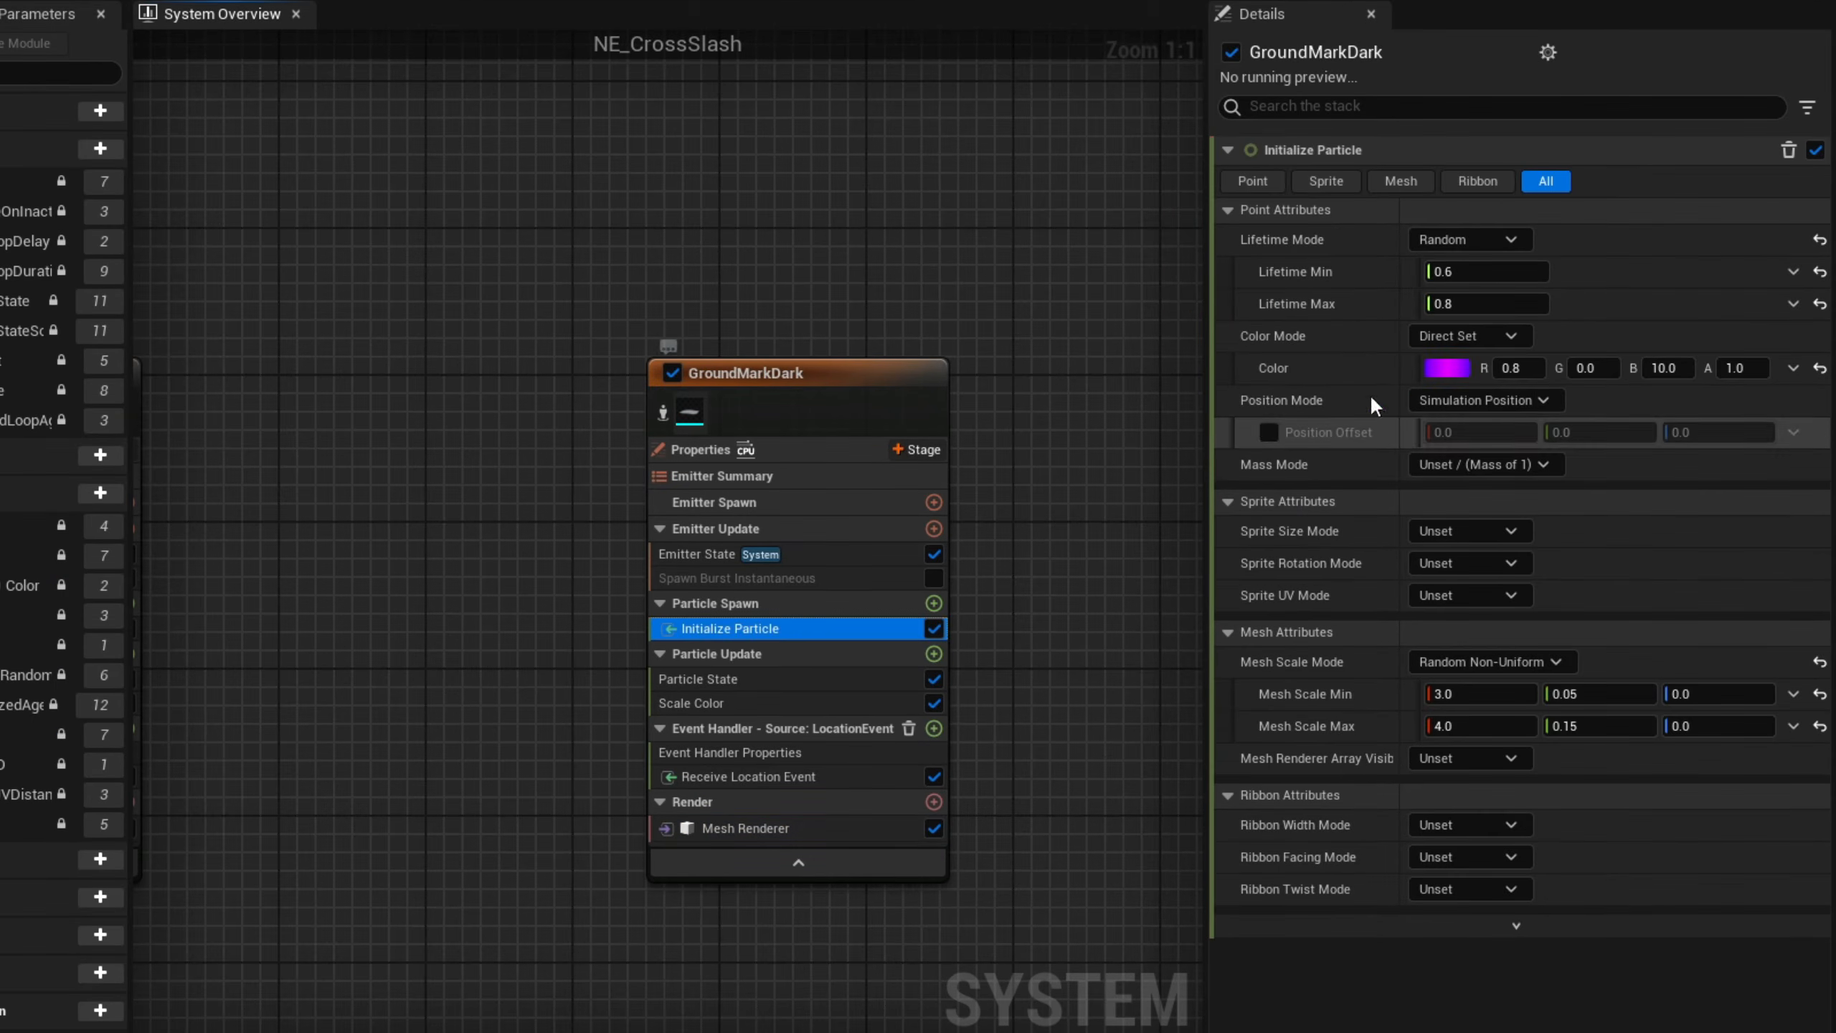
{"action": "left_click", "coordinate": [1516, 368]}
{"action": "type", "text": "0"}
{"action": "key", "text": "Tab"}
{"action": "key", "text": "Tab"}
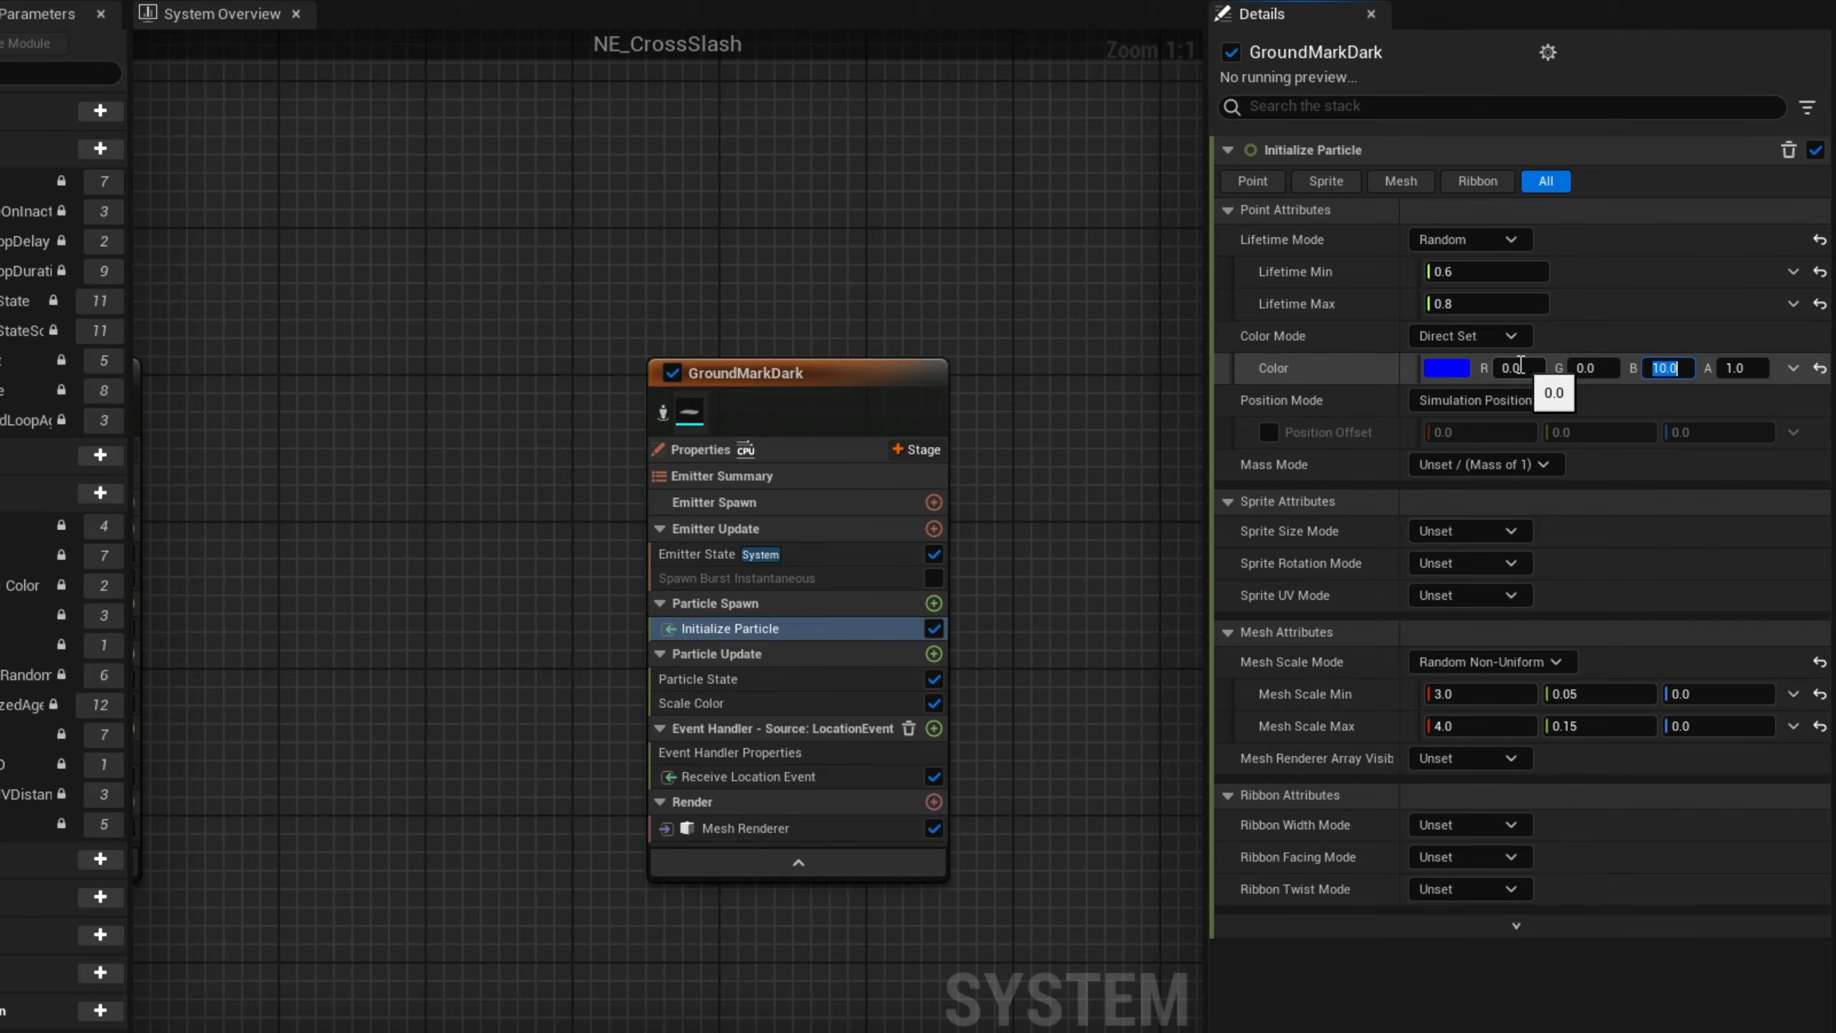
{"action": "type", "text": "00.3"}
{"action": "key", "text": "Return"}
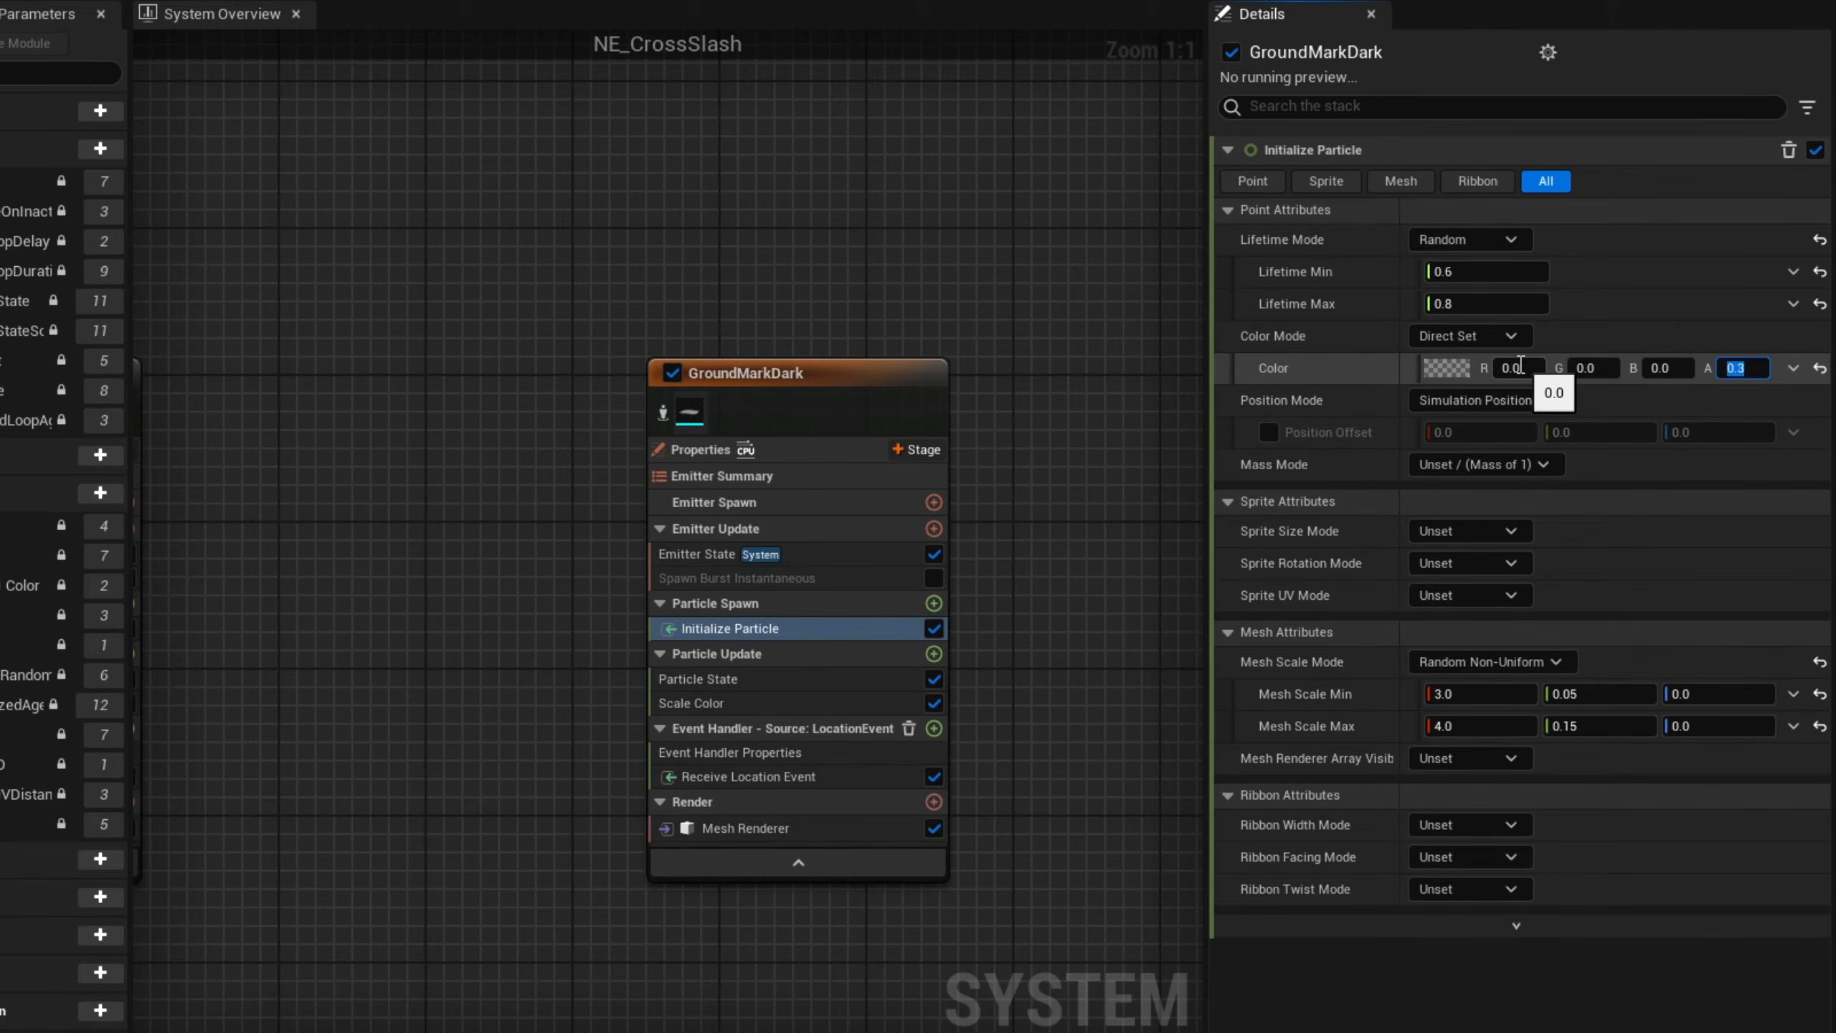
- Set GroundMarkDark's Mesh Scale Min to 4.5, 0.6, 0 and Mesh Scale Max to 6, 1.2, 0
{"action": "left_click", "coordinate": [1485, 692]}
{"action": "type", "text": "4.5"}
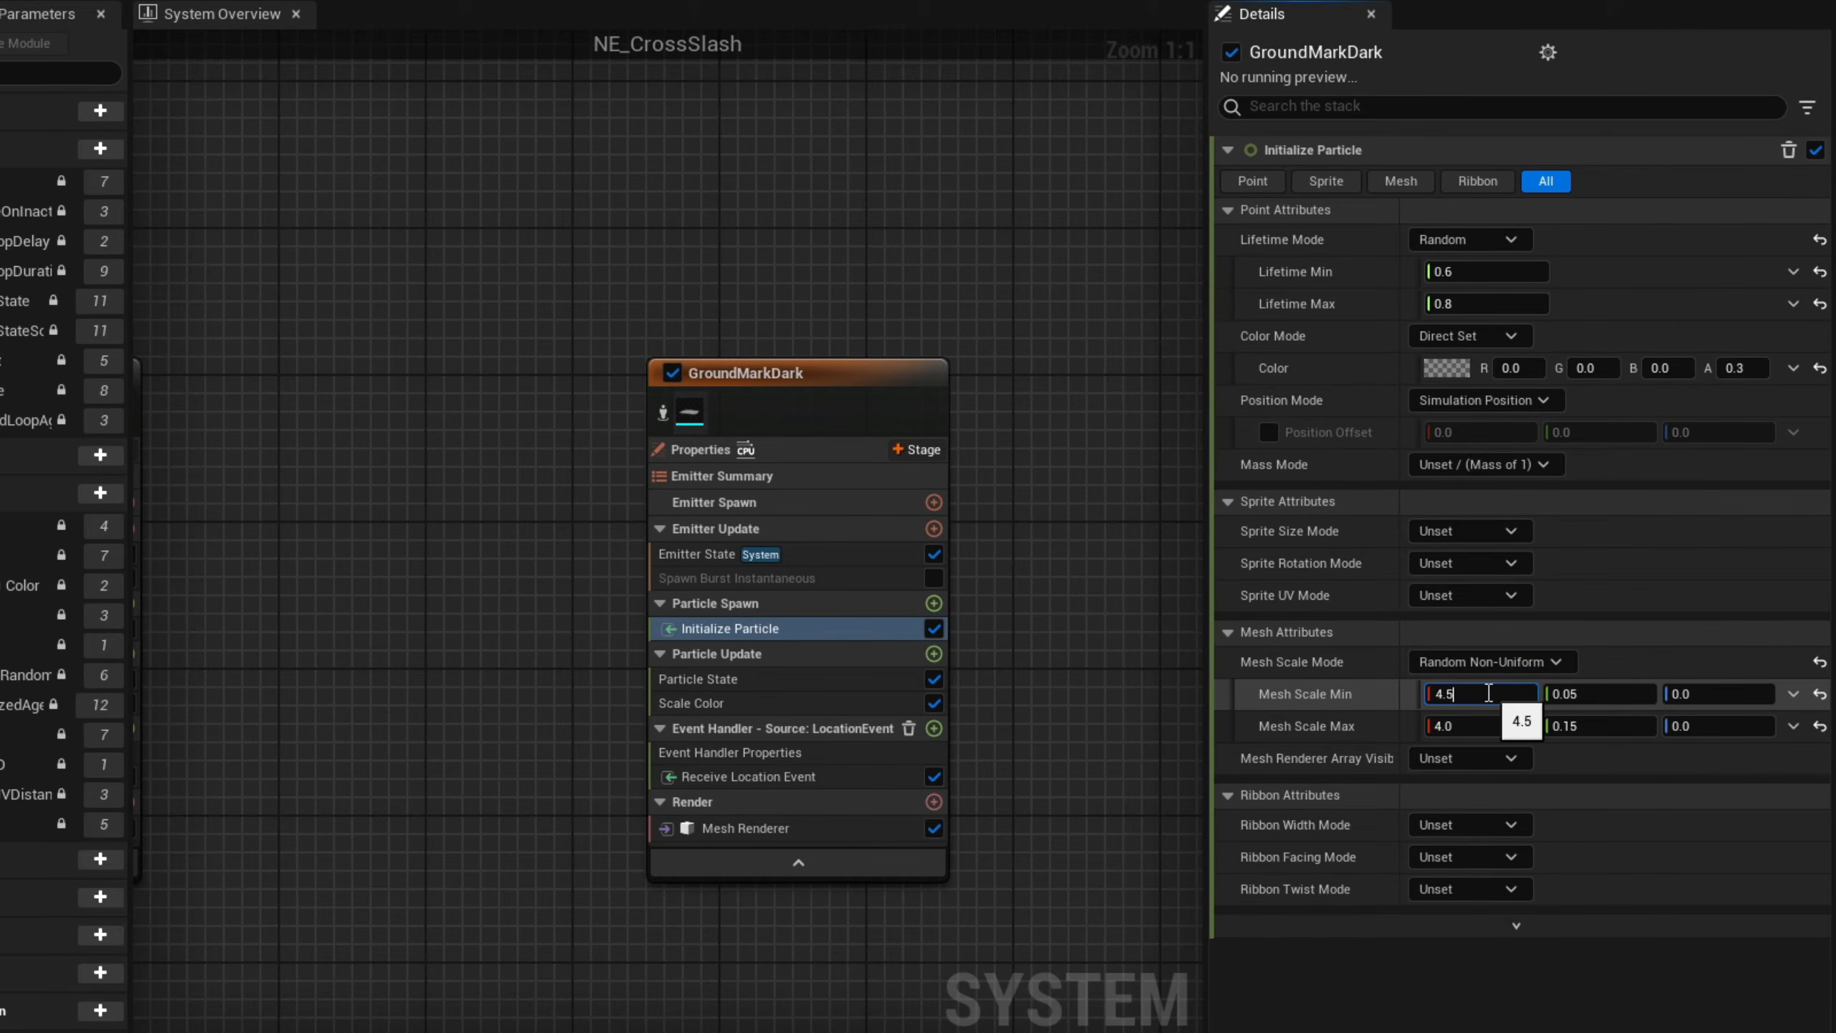
{"action": "key", "text": "Tab"}
{"action": "key", "text": "Tab"}
{"action": "type", "text": "6"}
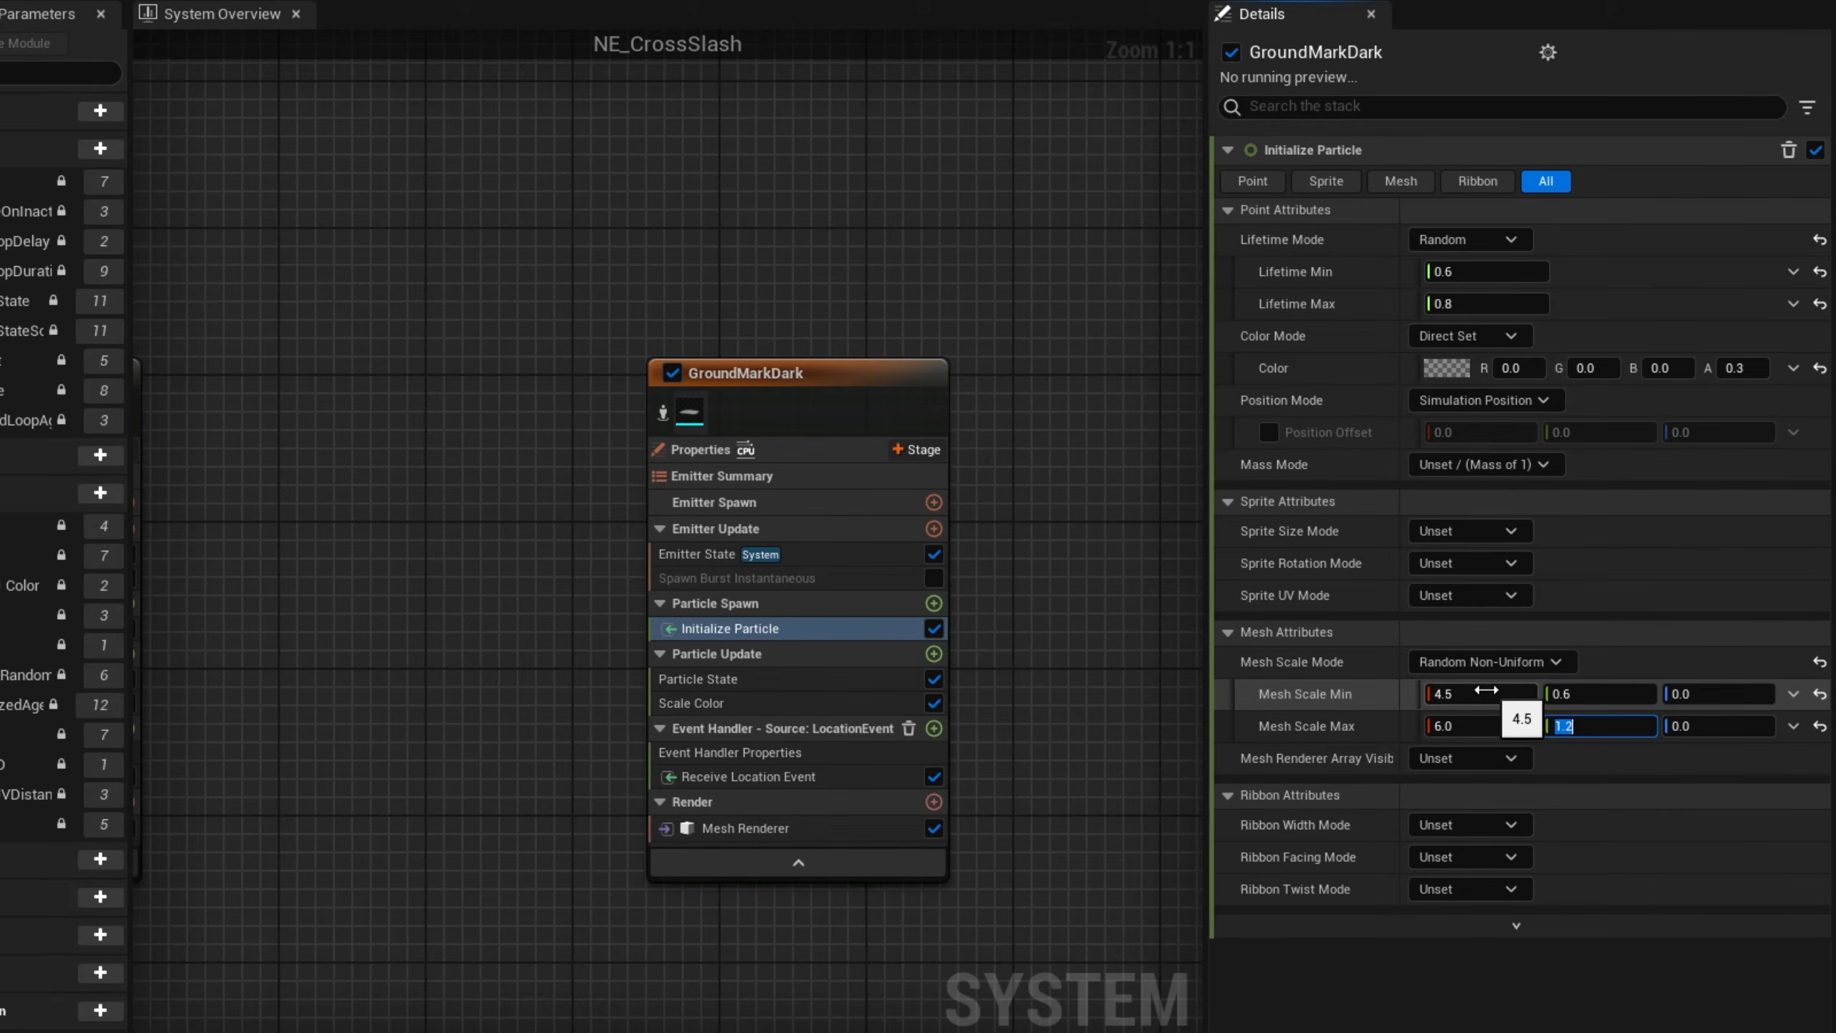
- Make the end of GroundMarkDark's Scale Color gradient fully transparent with an alpha stop of opacity 0
{"action": "left_click", "coordinate": [766, 702]}
{"action": "double_click", "coordinate": [1816, 347]}
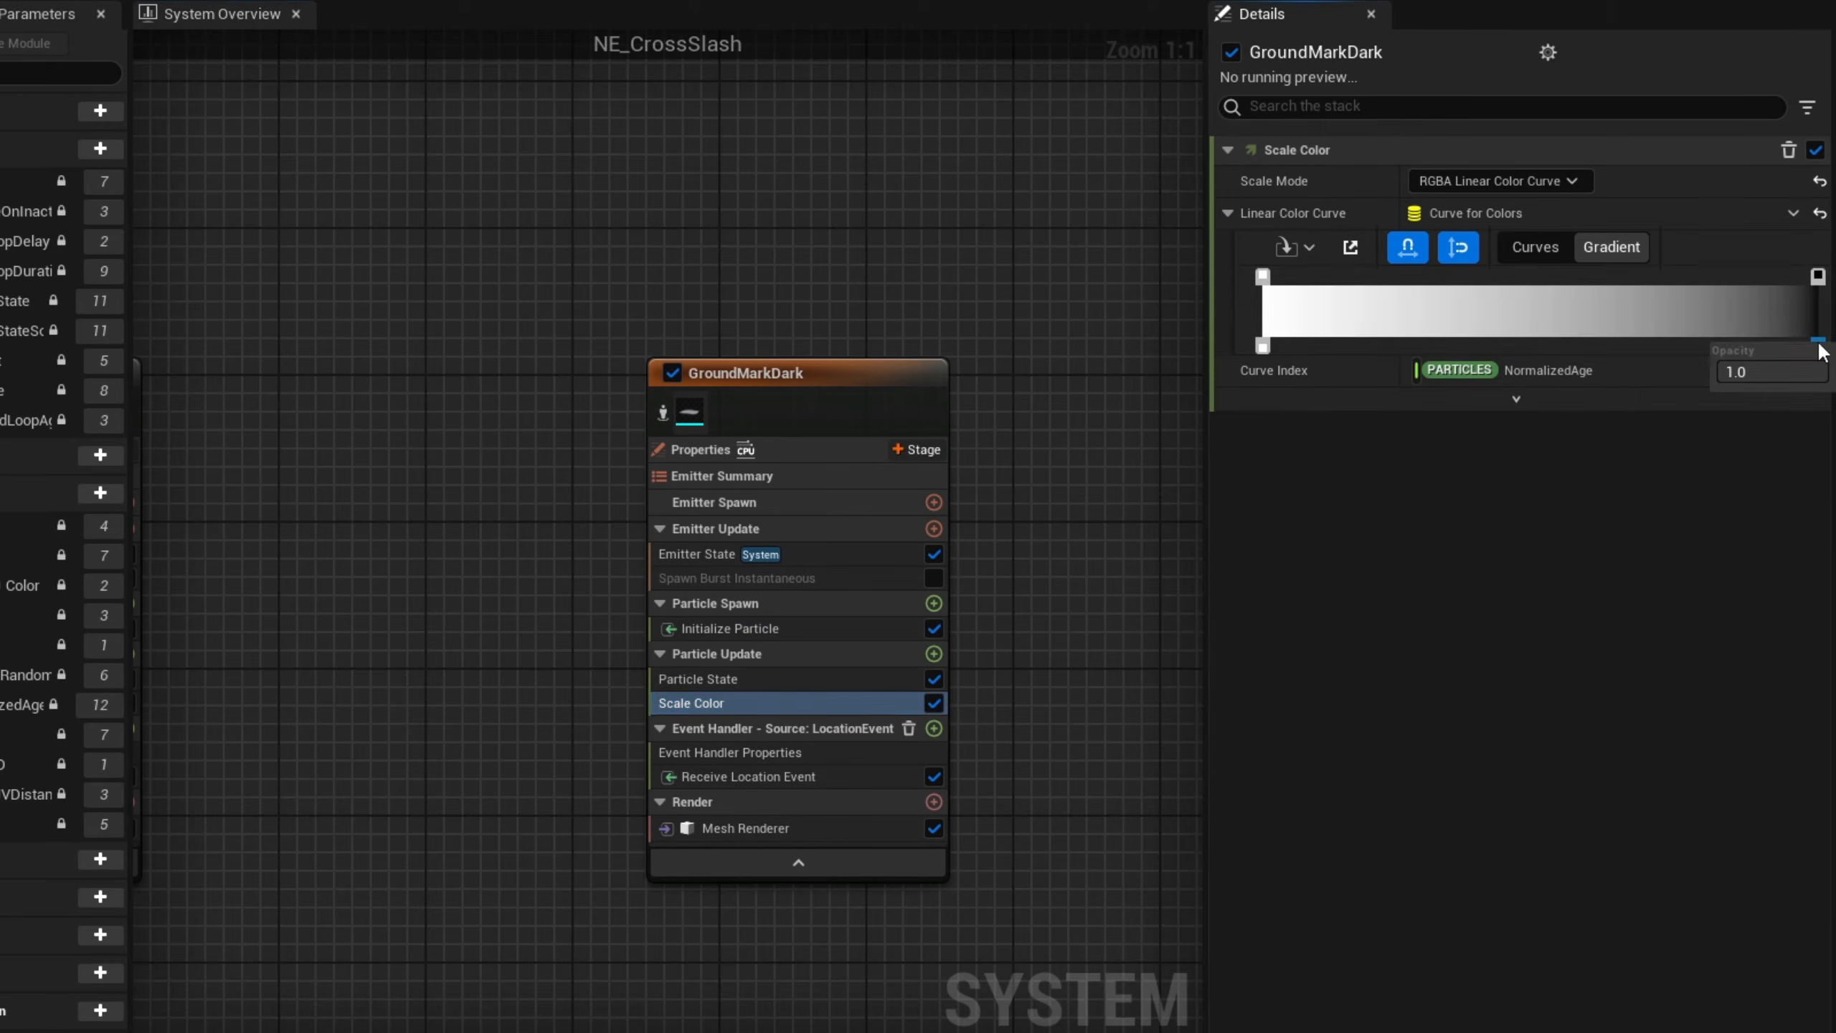
{"action": "left_click_drag", "start_coordinate": [1755, 376], "coordinate": [1648, 376]}
{"action": "key", "text": "Return"}
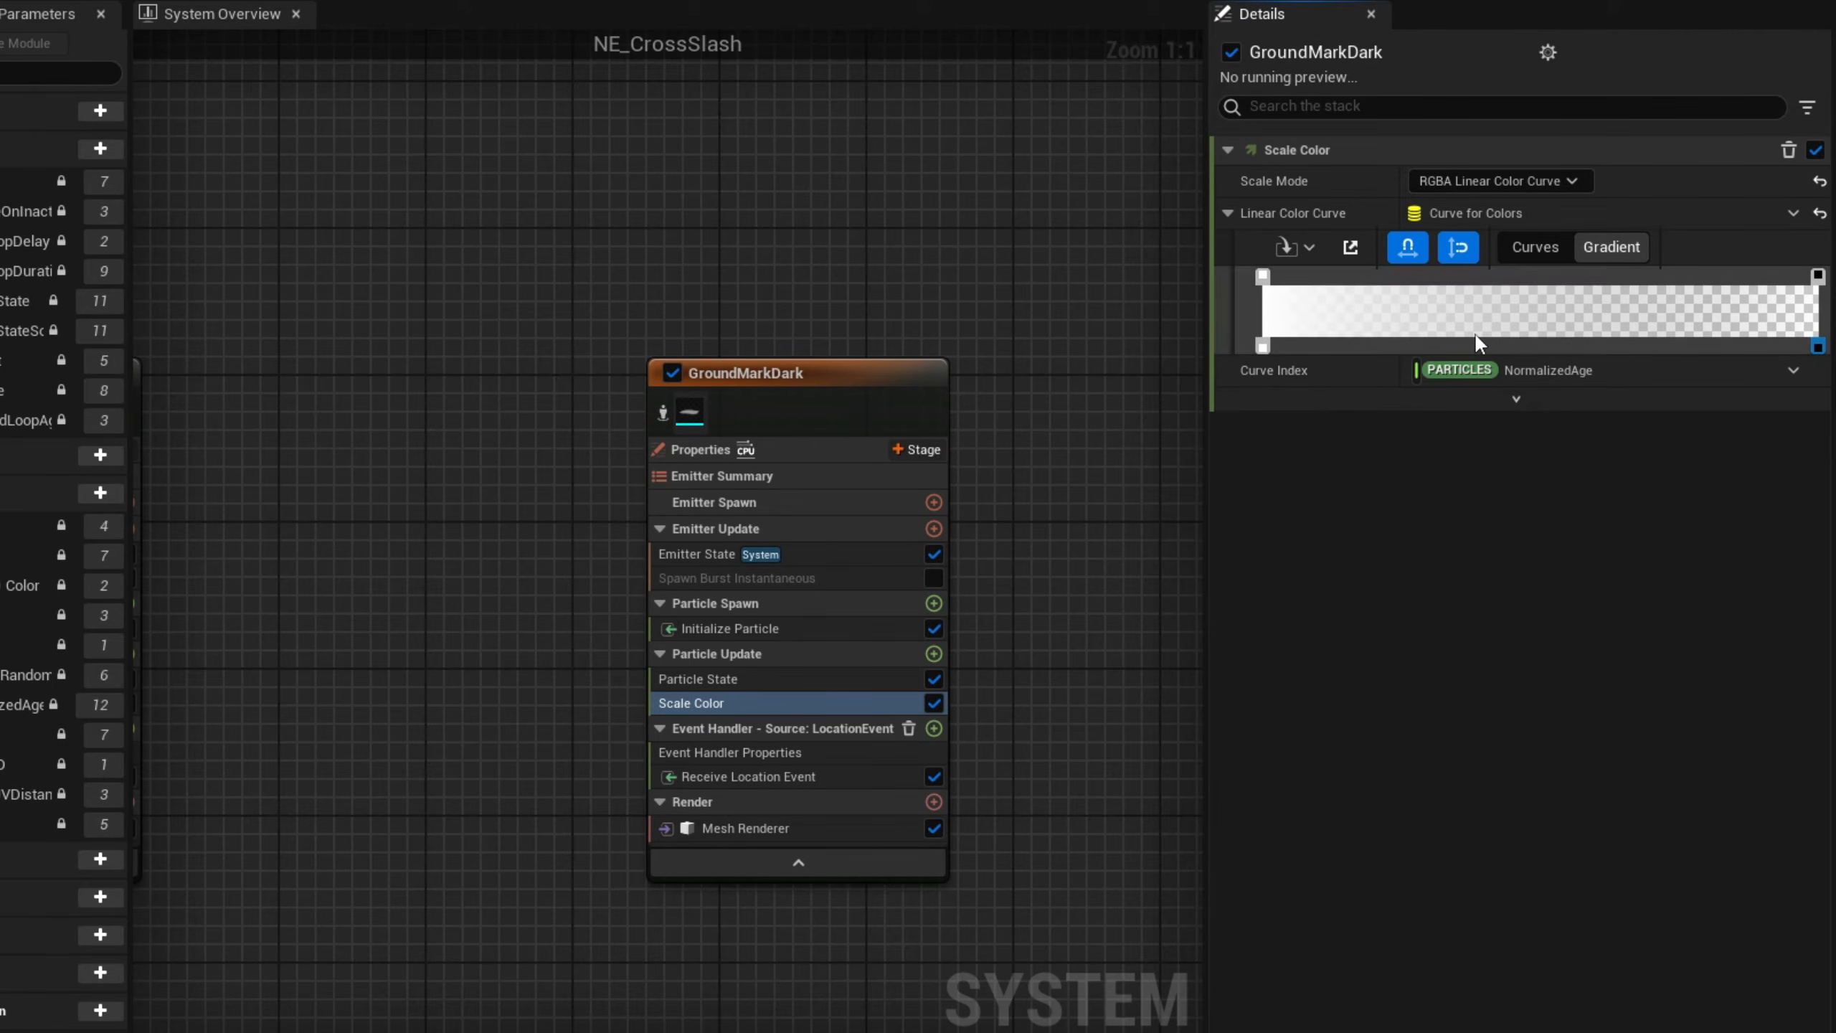
- Set the Sort Order Hint of GroundMarkDark's Mesh Renderer to -1 and reset the effect in the Map_CrossSlash level
{"action": "left_click", "coordinate": [733, 831]}
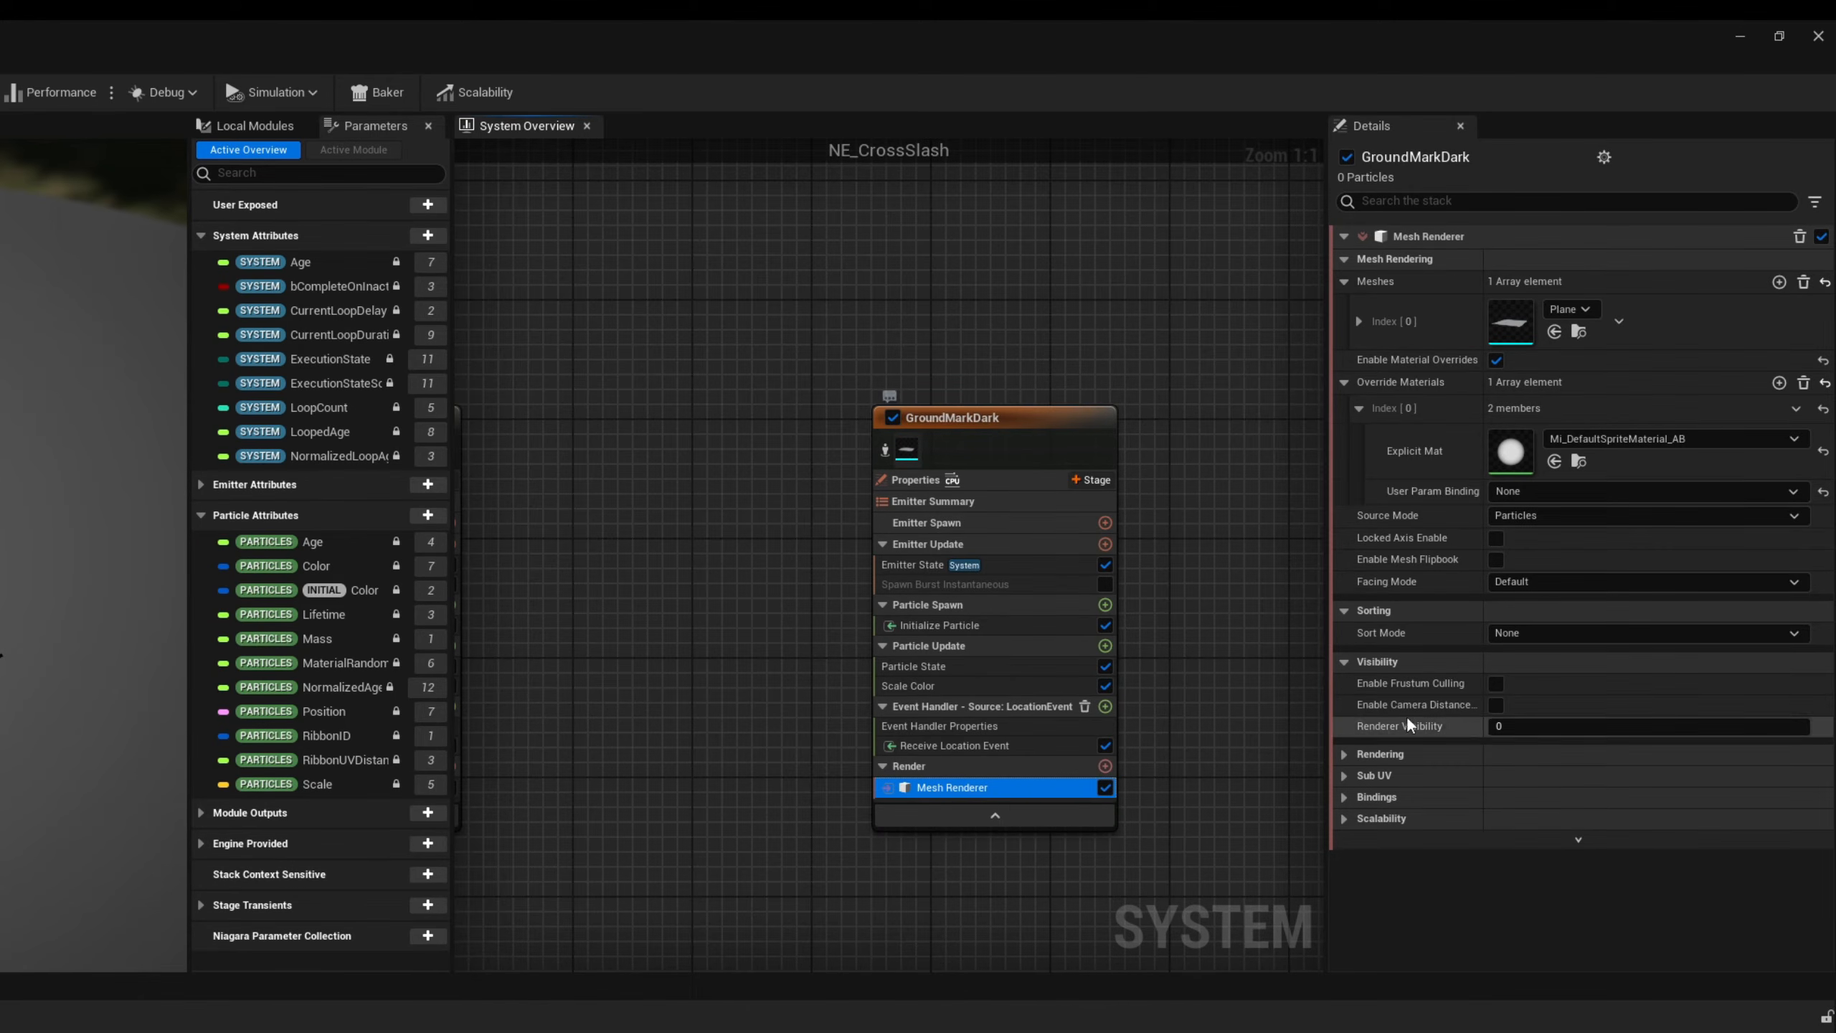
{"action": "left_click", "coordinate": [1344, 754]}
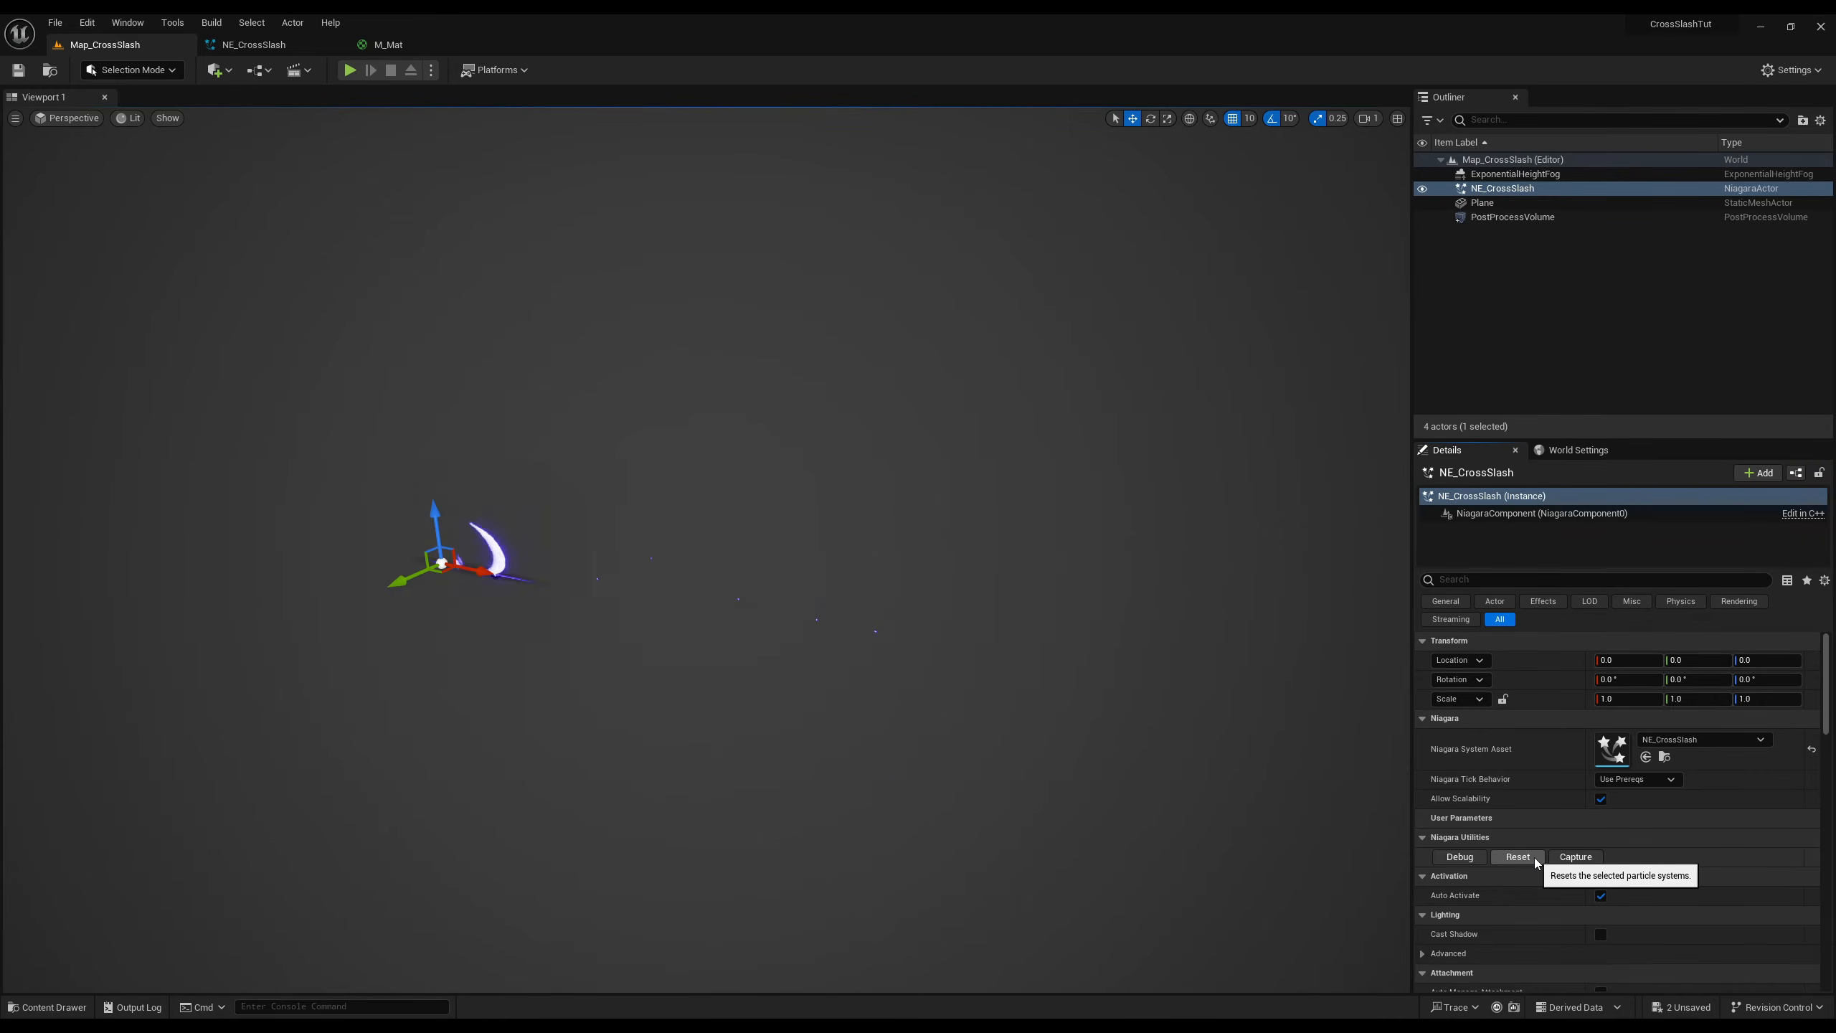
{"action": "left_click", "coordinate": [1519, 857]}
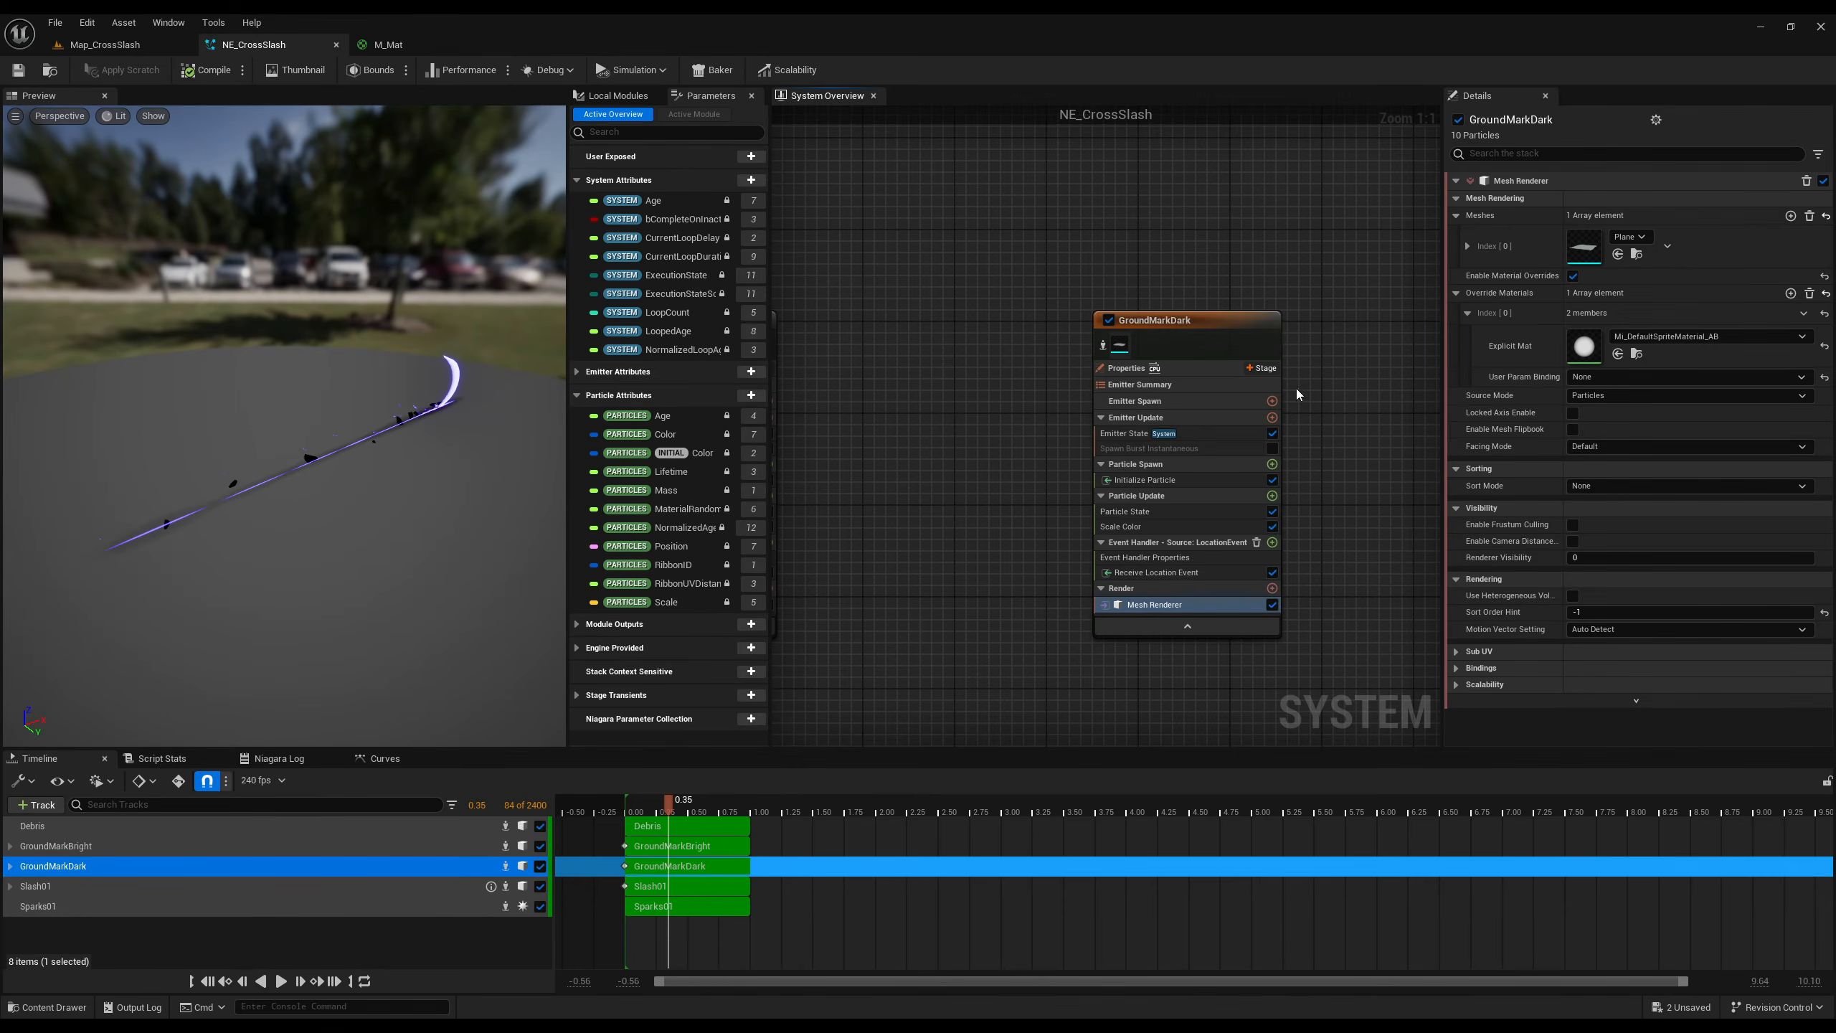
- Duplicate the Slash01 emitter in NE_CrossSlash, place the copy beside the original and rename it Slash02
{"action": "scroll", "coordinate": [1185, 401], "scroll_direction": "down", "scroll_amount": 5}
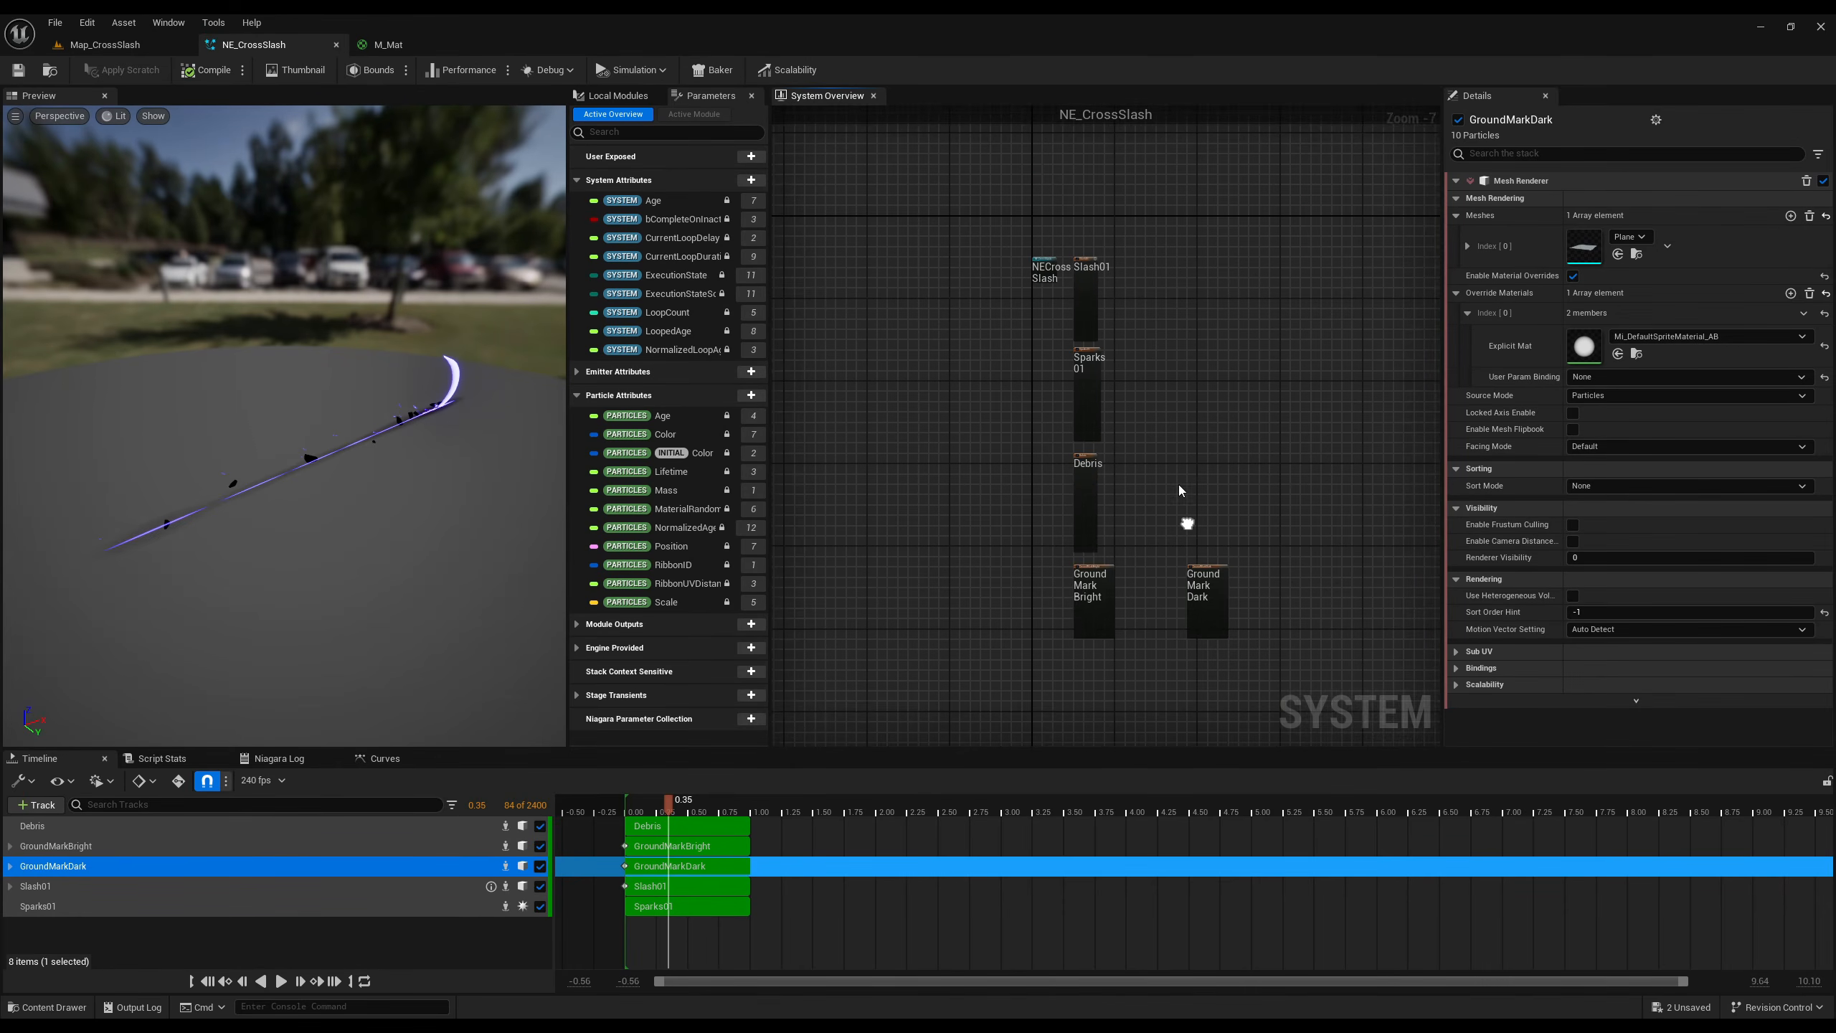
{"action": "scroll", "coordinate": [1179, 486], "scroll_direction": "up", "scroll_amount": 3}
{"action": "scroll", "coordinate": [1137, 512], "scroll_direction": "up", "scroll_amount": 4}
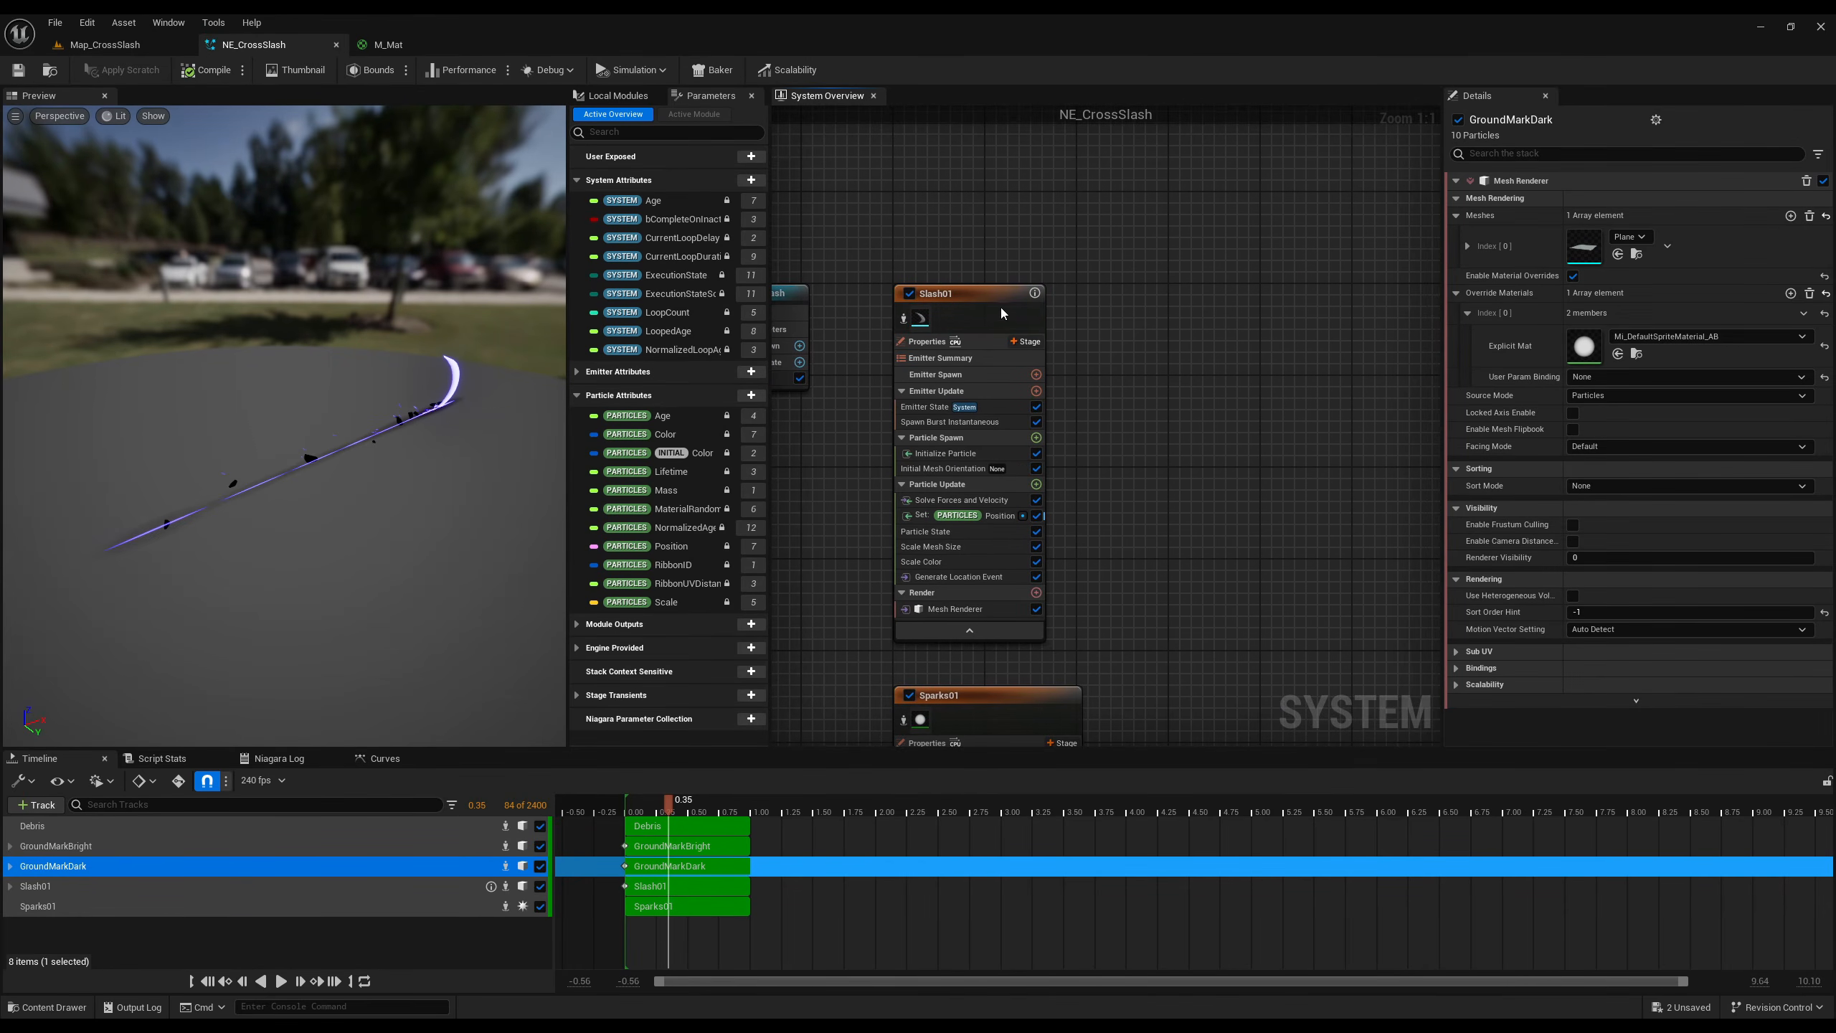
{"action": "left_click", "coordinate": [973, 296]}
{"action": "key", "text": "ctrl+d"}
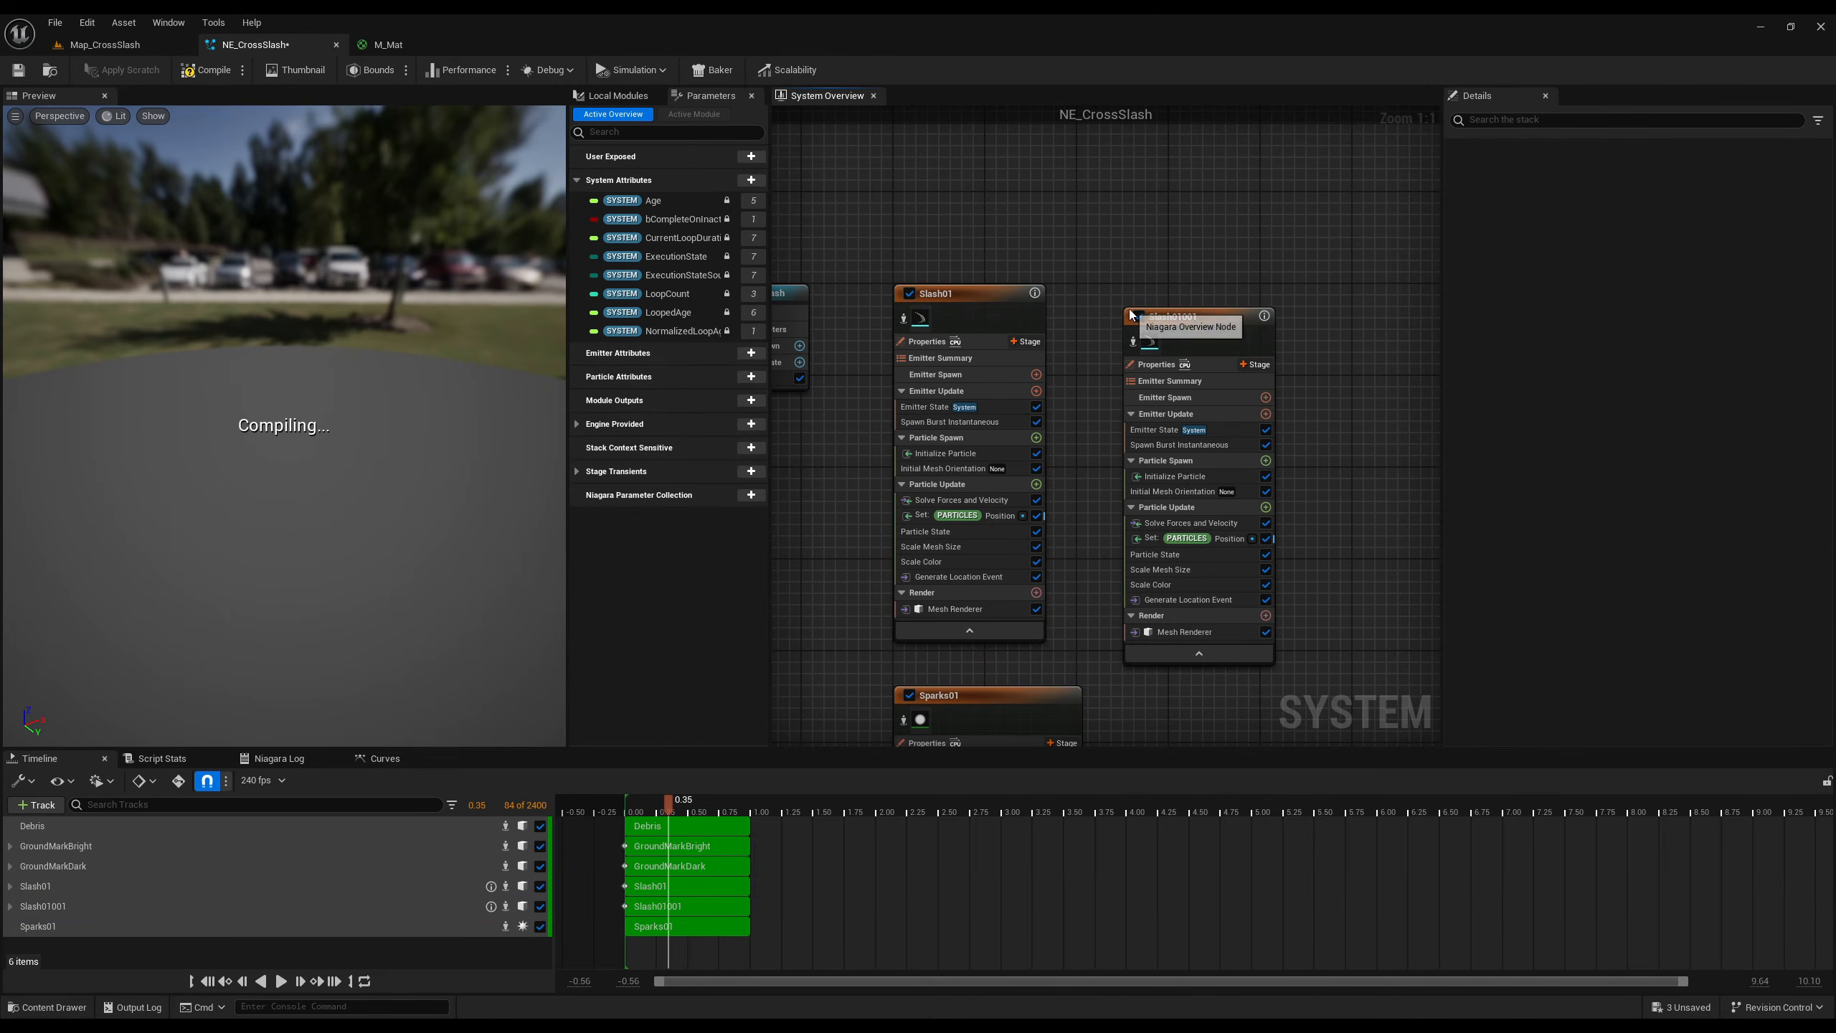
{"action": "mouse_move", "coordinate": [1180, 312]}
{"action": "left_mouse_down"}
{"action": "mouse_move", "coordinate": [1159, 295]}
{"action": "mouse_move", "coordinate": [1192, 296]}
{"action": "left_mouse_up"}
{"action": "left_click", "coordinate": [1160, 295]}
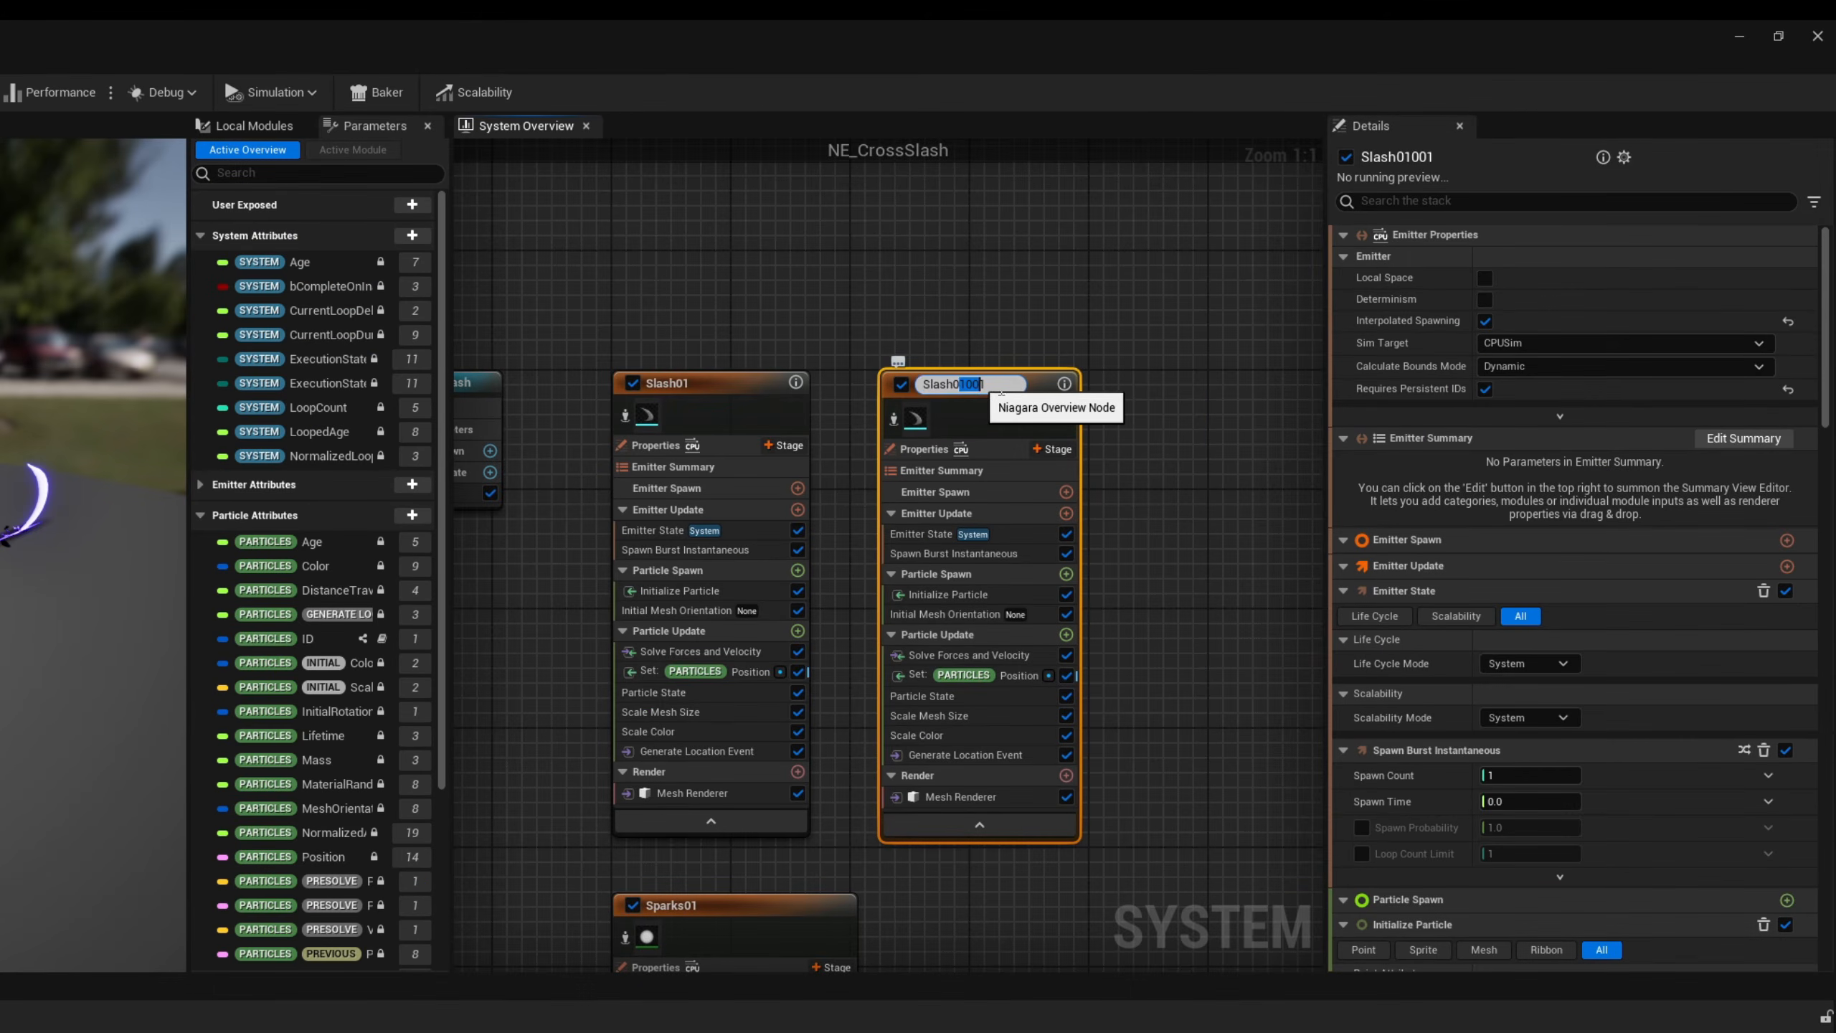
{"action": "type", "text": "2"}
{"action": "left_click", "coordinate": [1165, 403]}
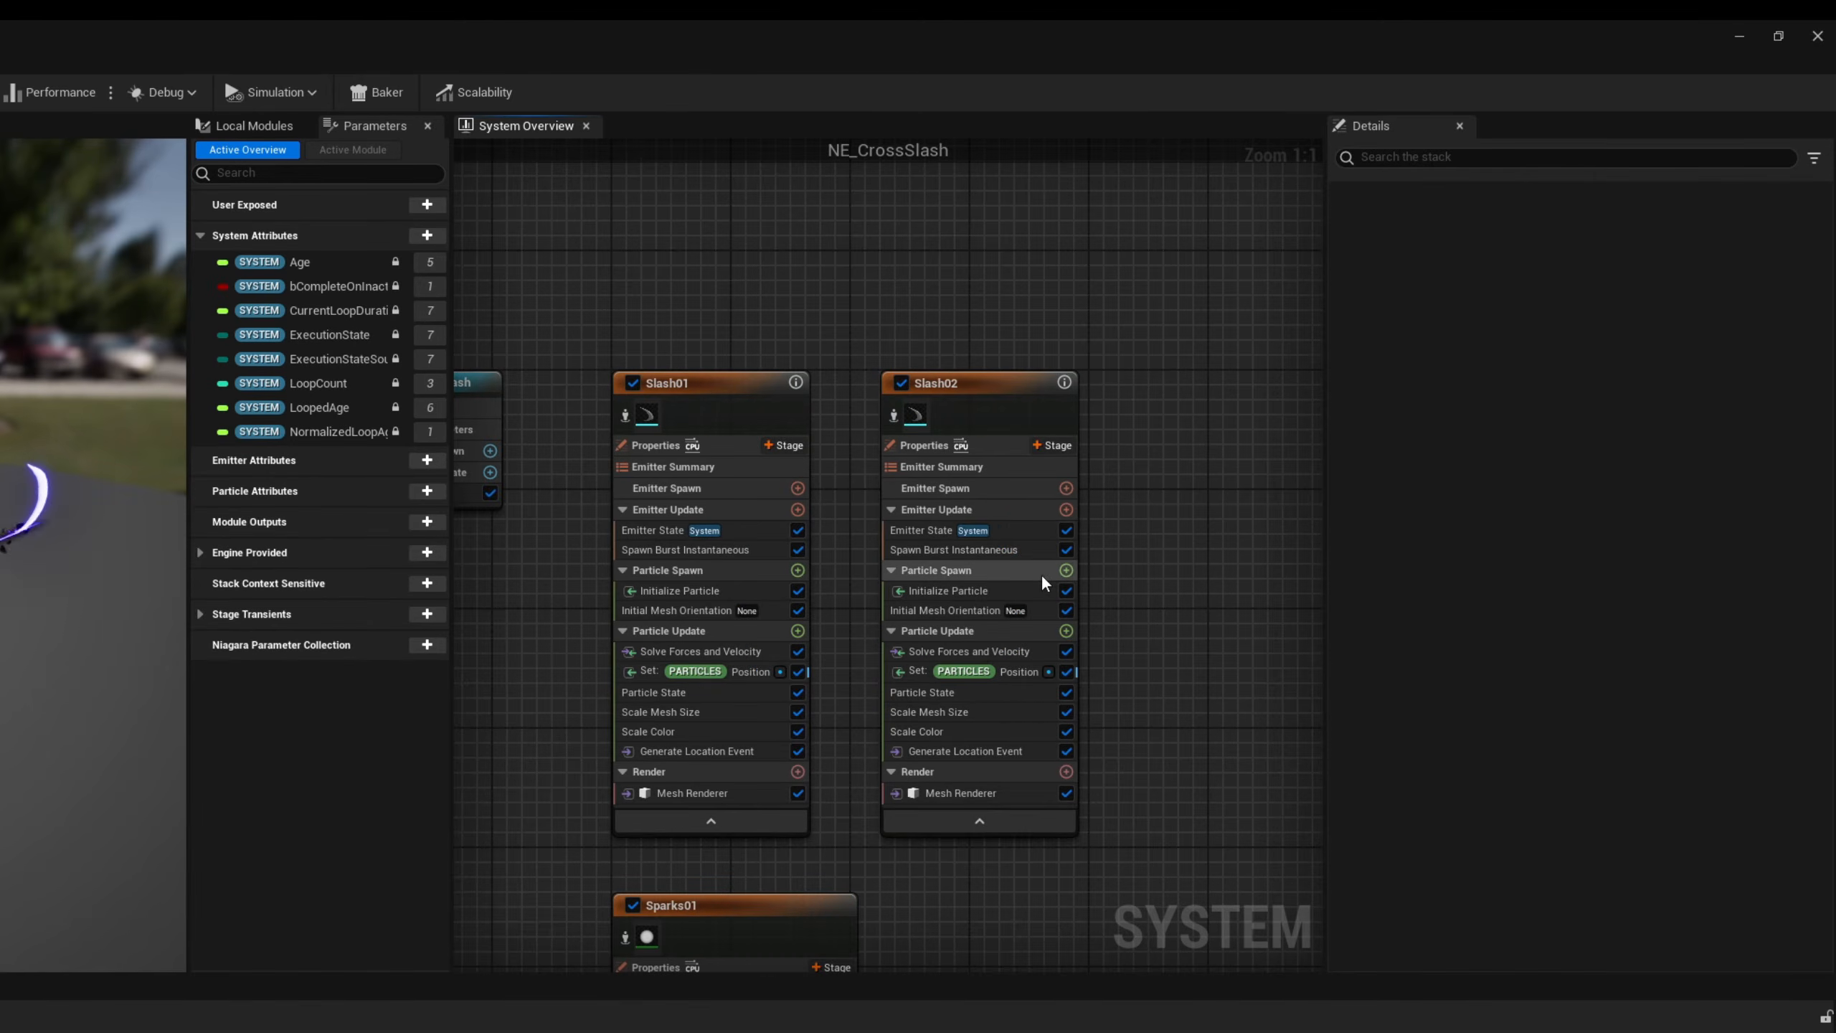
- Set Slash02's position X Scale Curve to -1 and its Initial Mesh Orientation rotation to 0, 0, 0.5
{"action": "left_click", "coordinate": [1018, 674]}
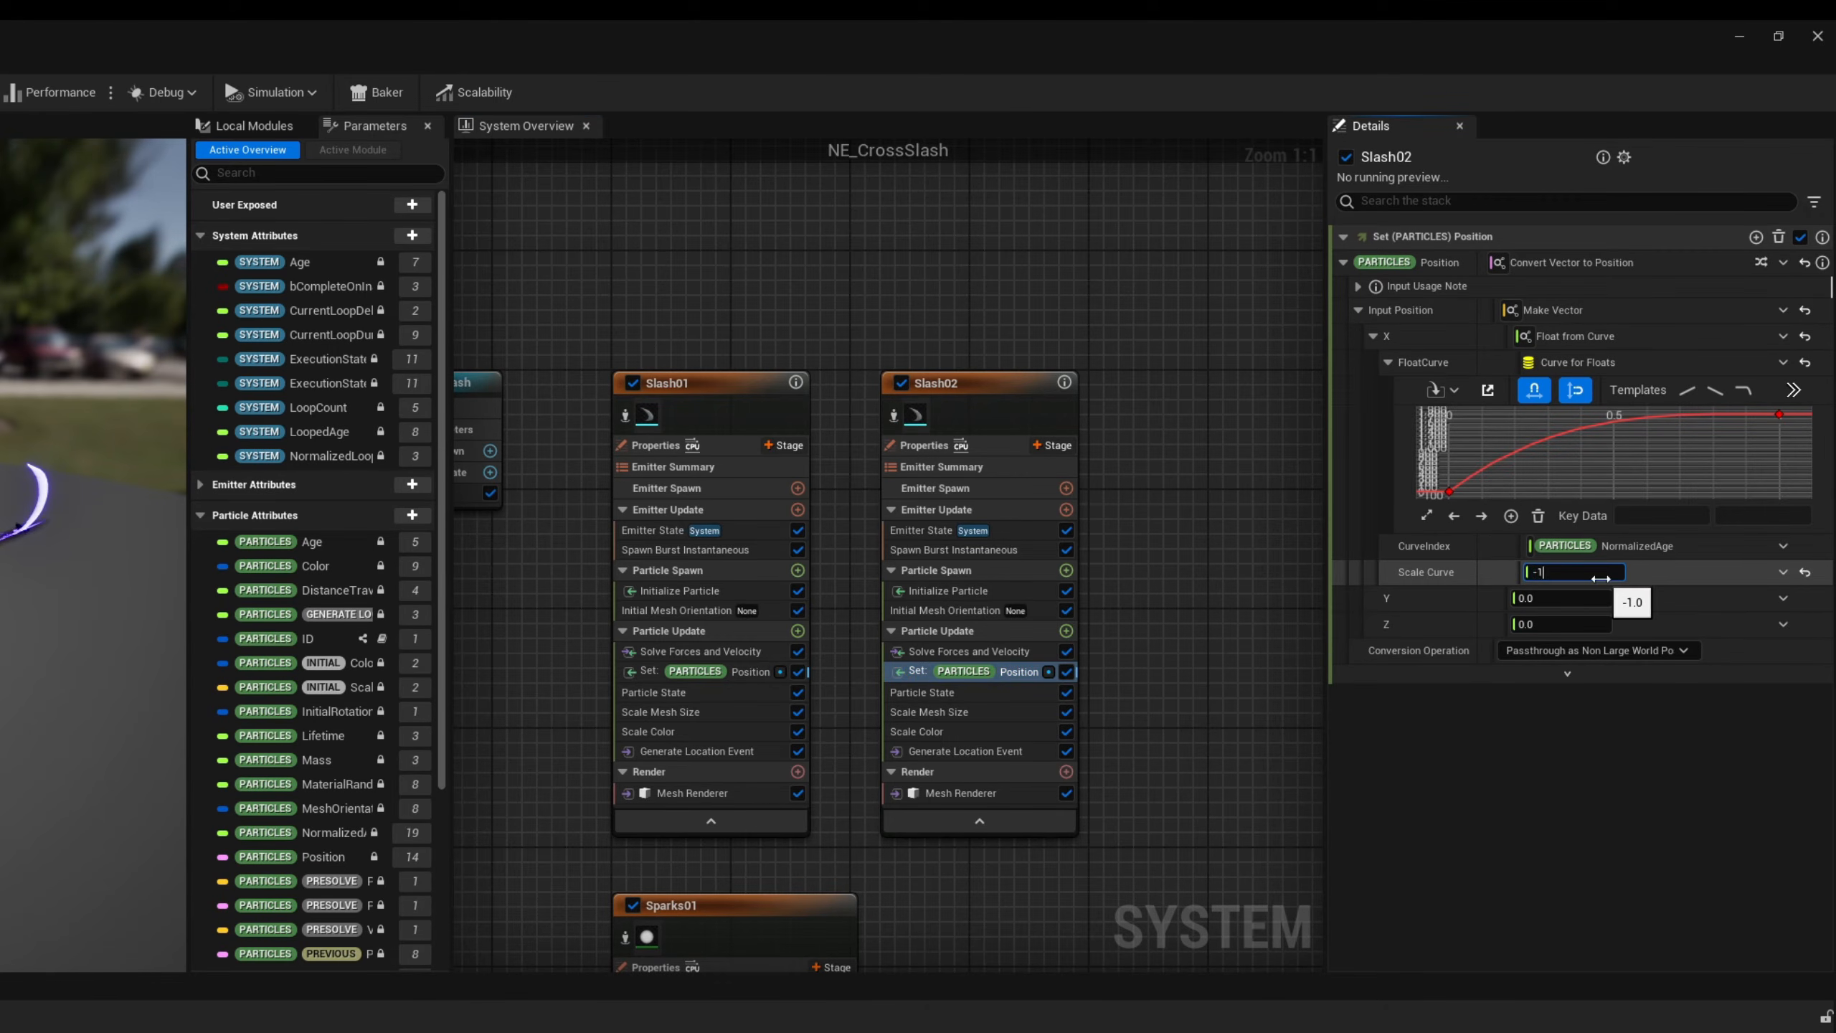
{"action": "left_click", "coordinate": [1265, 592]}
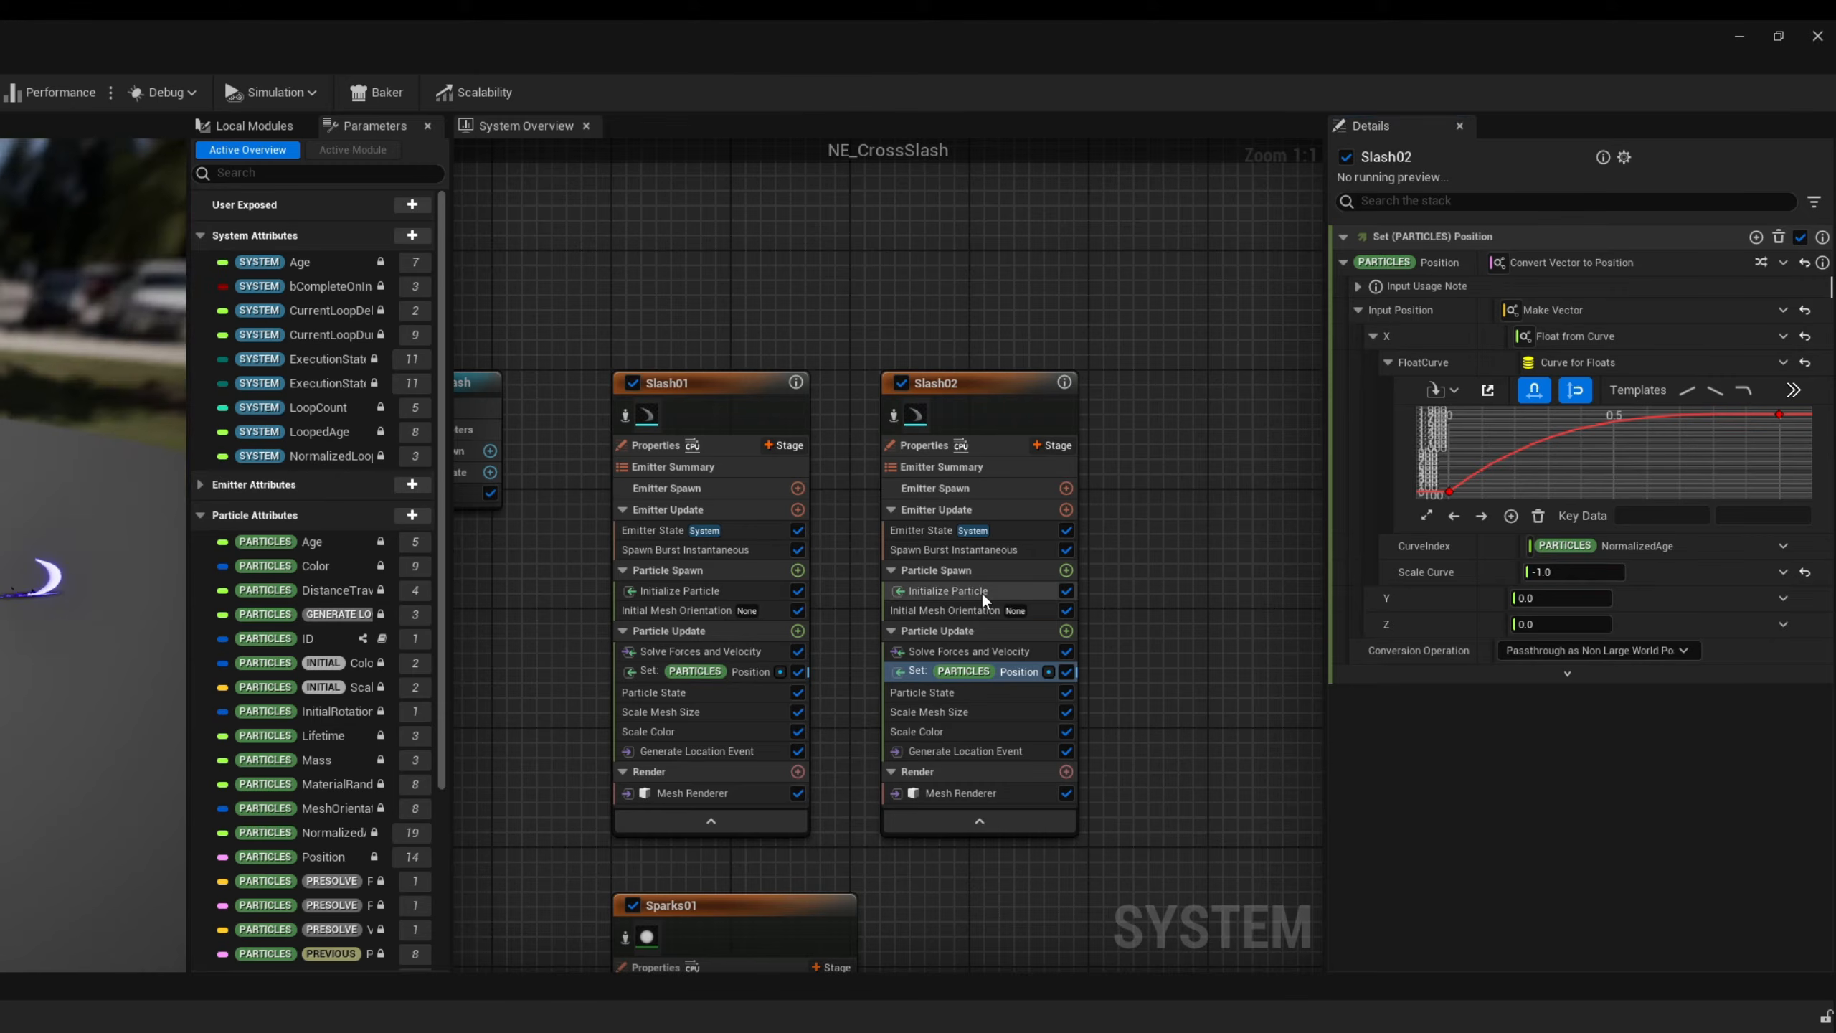
{"action": "left_click", "coordinate": [951, 612]}
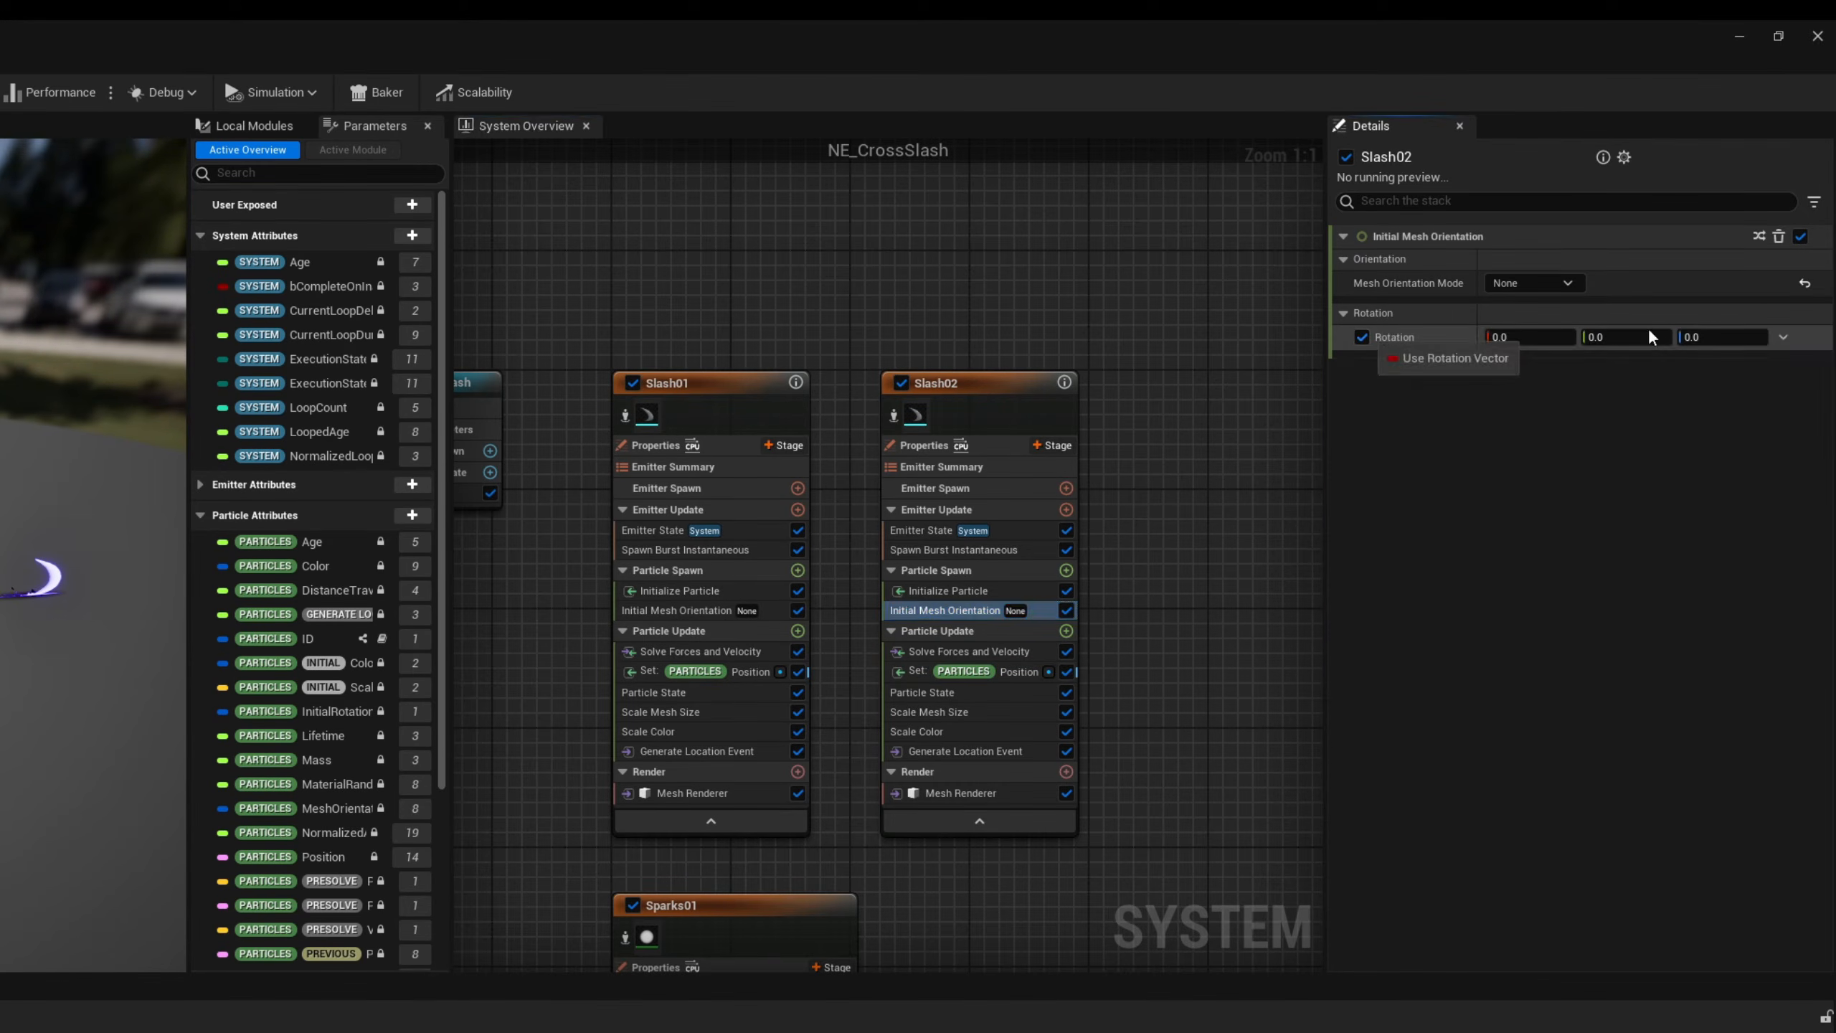
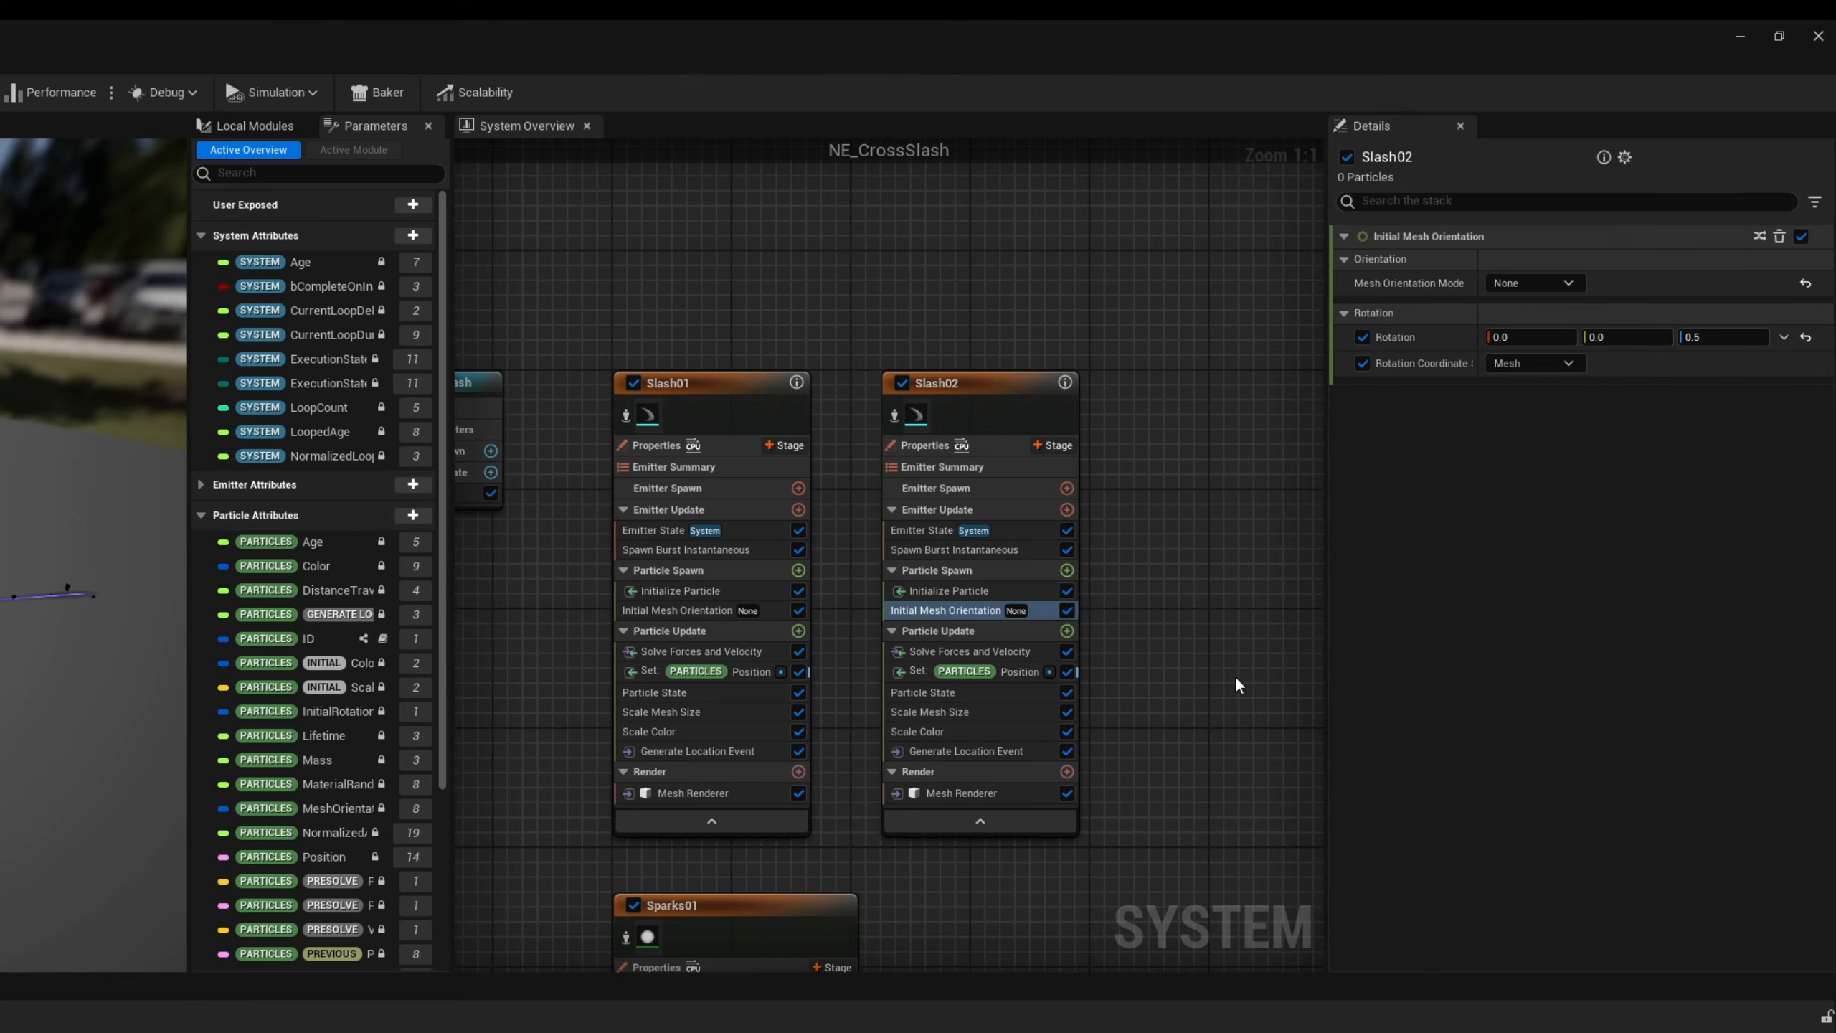
- Duplicate the Slash02 emitter, place the copy beside it and rename it Slash03
{"action": "right_click_drag", "start_coordinate": [1775, 676], "coordinate": [1533, 683]}
{"action": "left_click", "coordinate": [1268, 398]}
{"action": "key", "text": "ctrl+d"}
{"action": "left_click_drag", "start_coordinate": [1045, 404], "coordinate": [987, 389]}
{"action": "double_click", "coordinate": [1007, 394]}
{"action": "type", "text": "Slash03"}
{"action": "left_click", "coordinate": [1148, 410]}
- Copy the Float from Curve input of Slash03's position X and reset X to its default
{"action": "left_click", "coordinate": [1067, 675]}
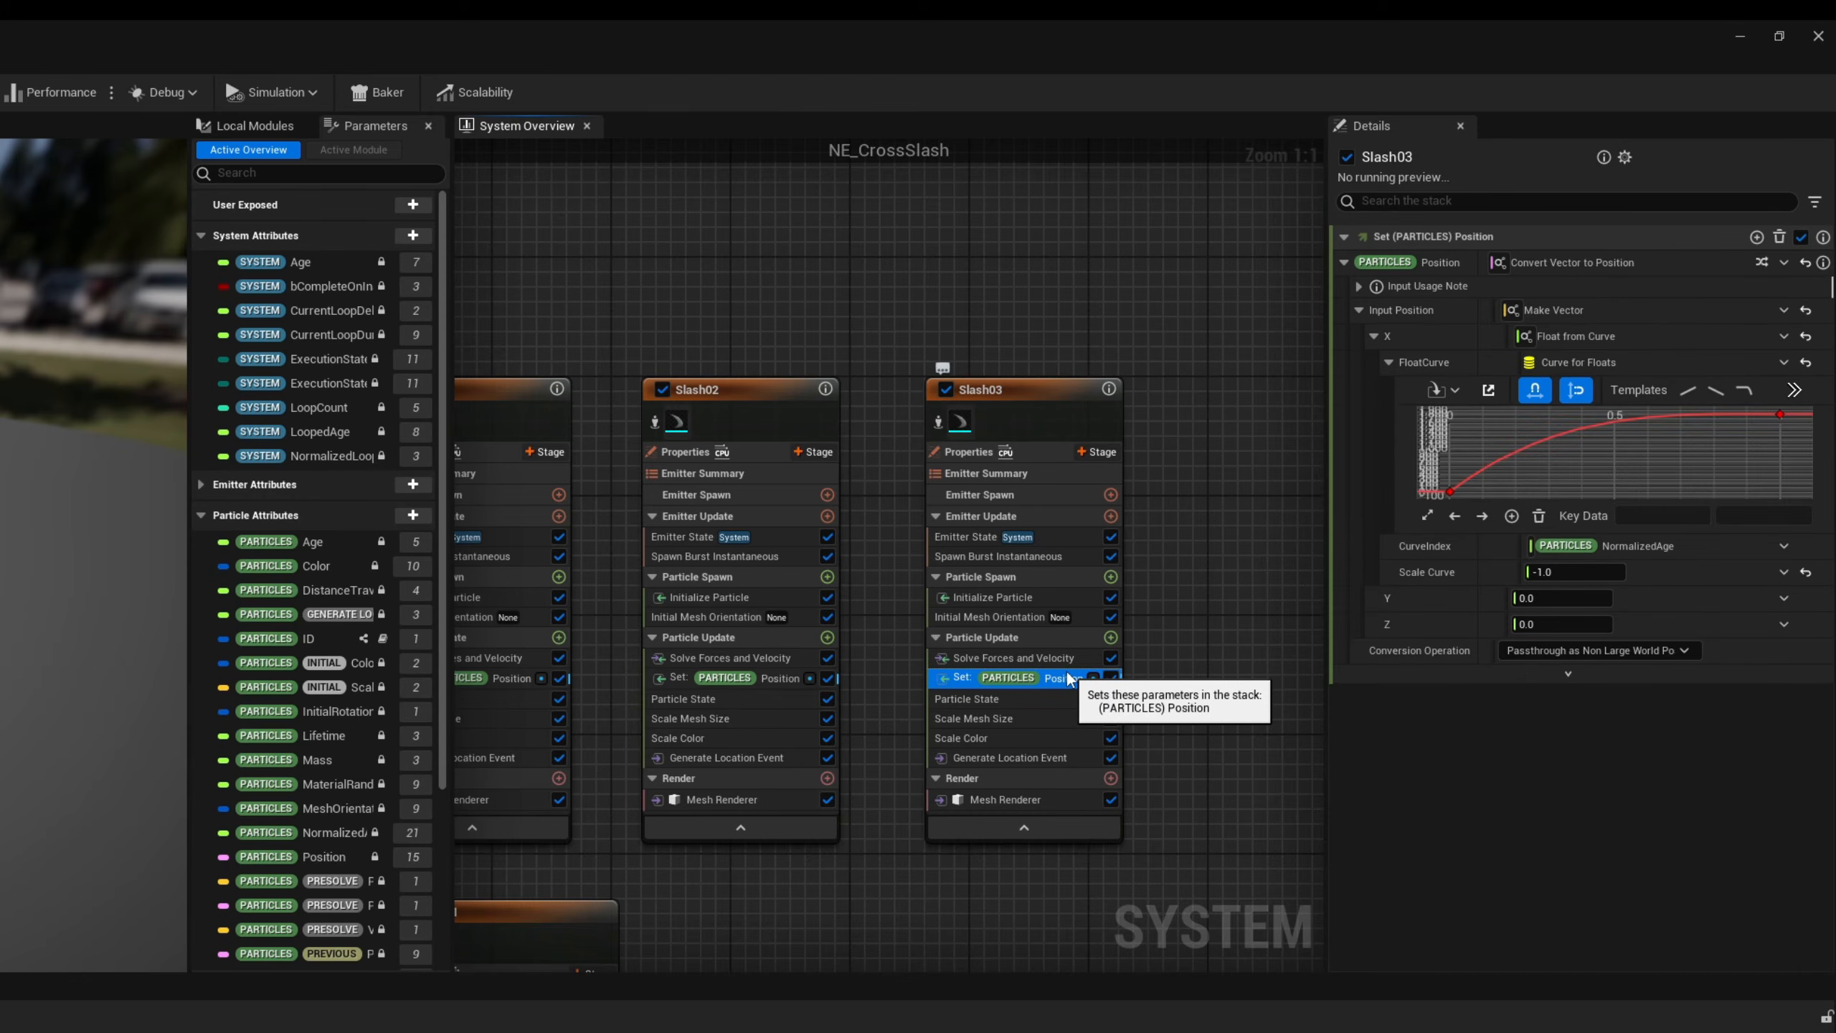
{"action": "right_click", "coordinate": [1670, 340]}
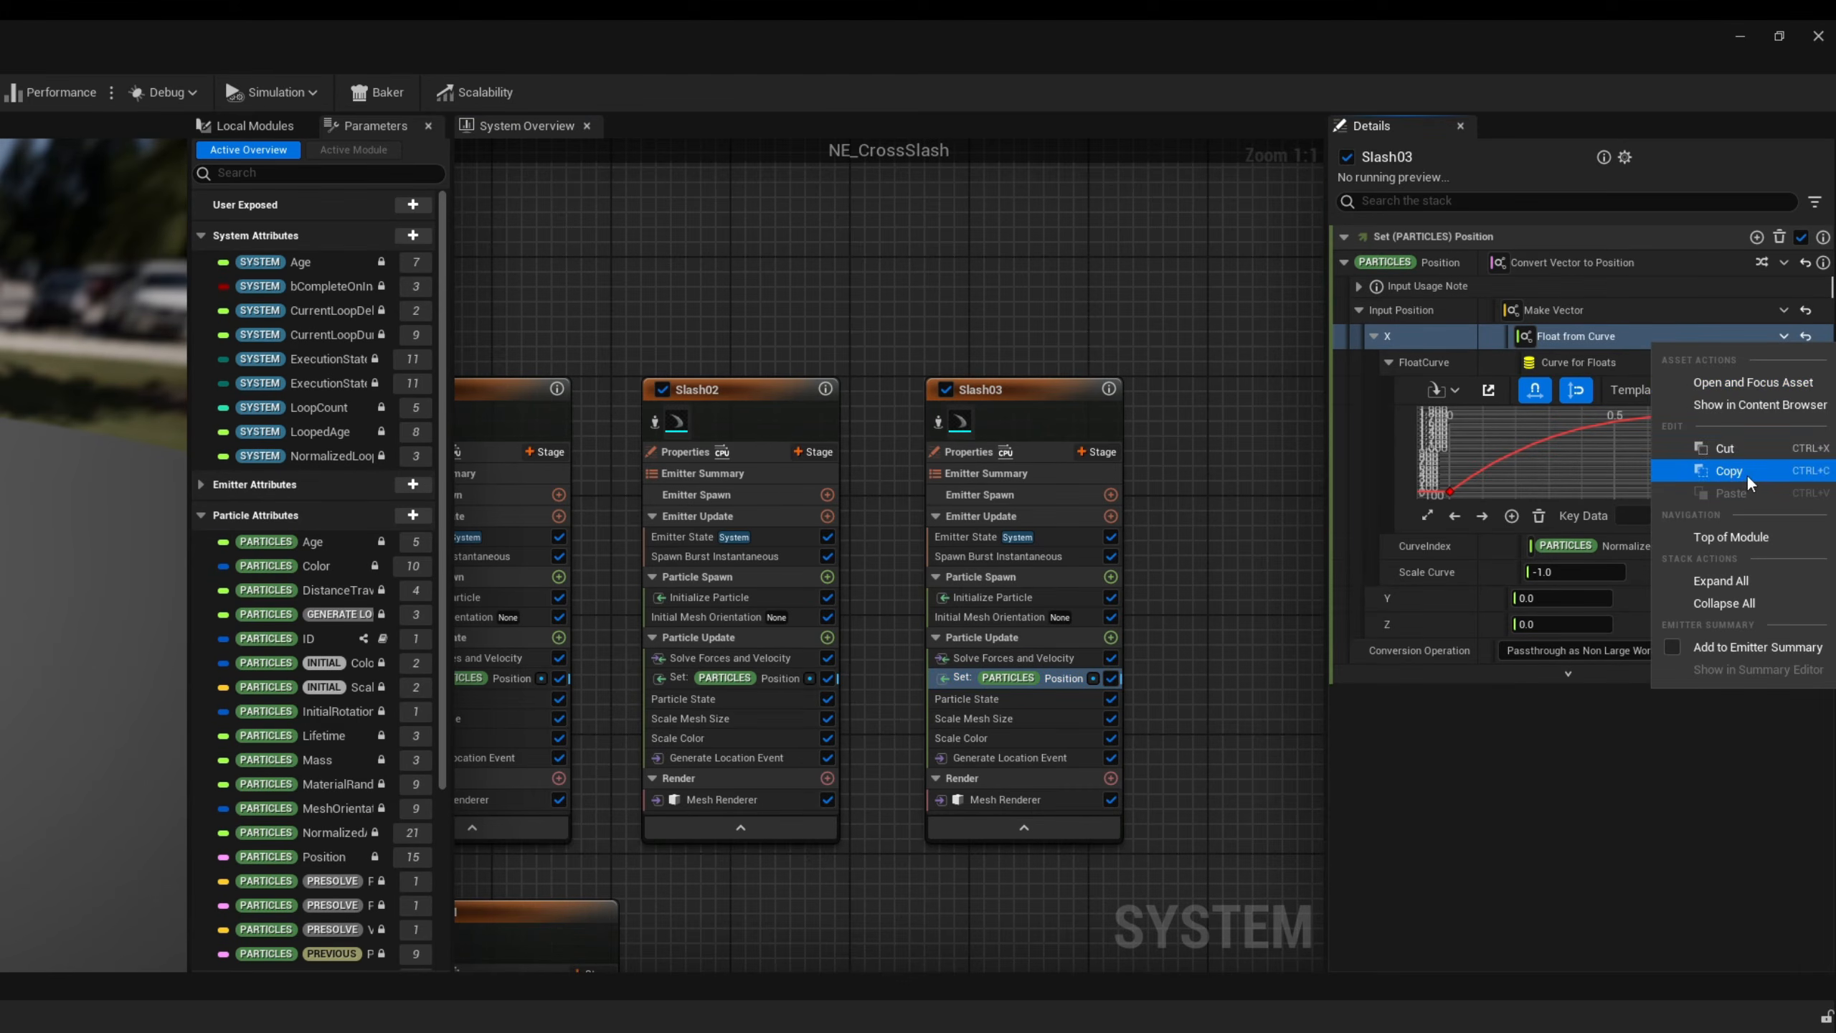
{"action": "left_click", "coordinate": [1747, 471]}
{"action": "left_click", "coordinate": [1806, 336]}
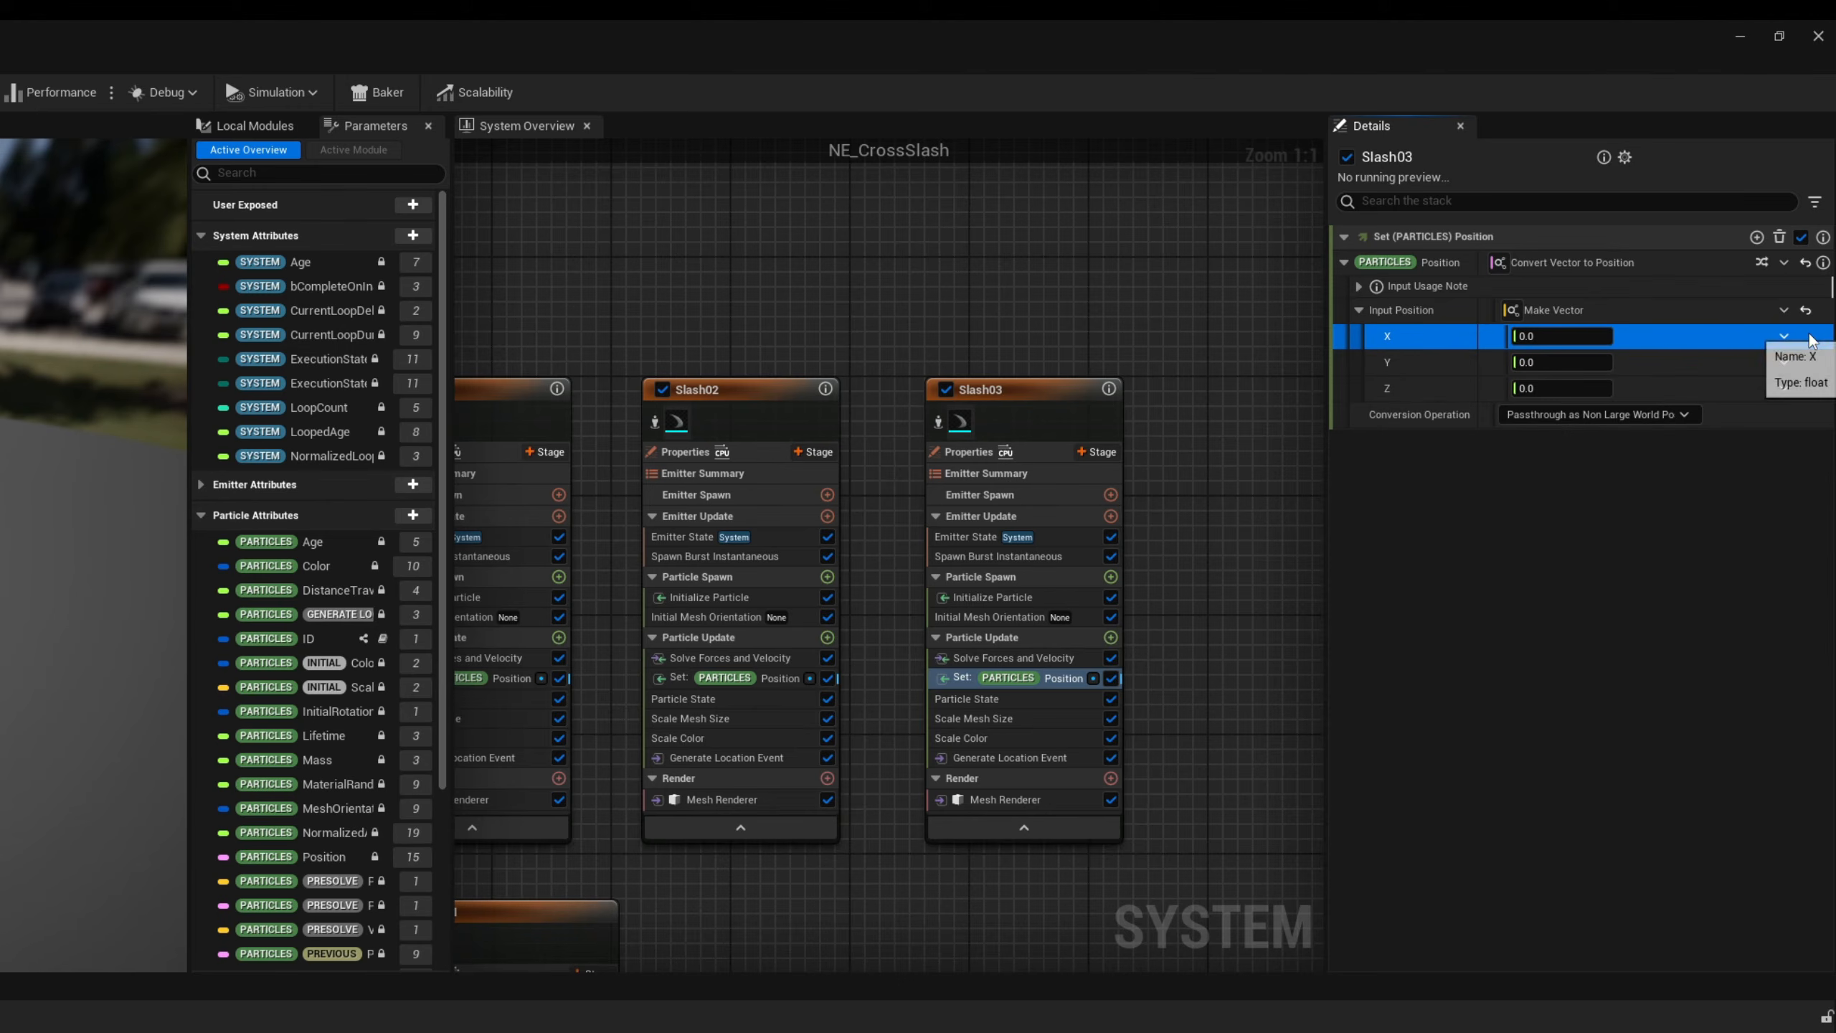
- Give Slash03's position Y a Float from Curve input, paste the copied curve into it and set its Scale Curve to 1
{"action": "left_click", "coordinate": [1784, 361]}
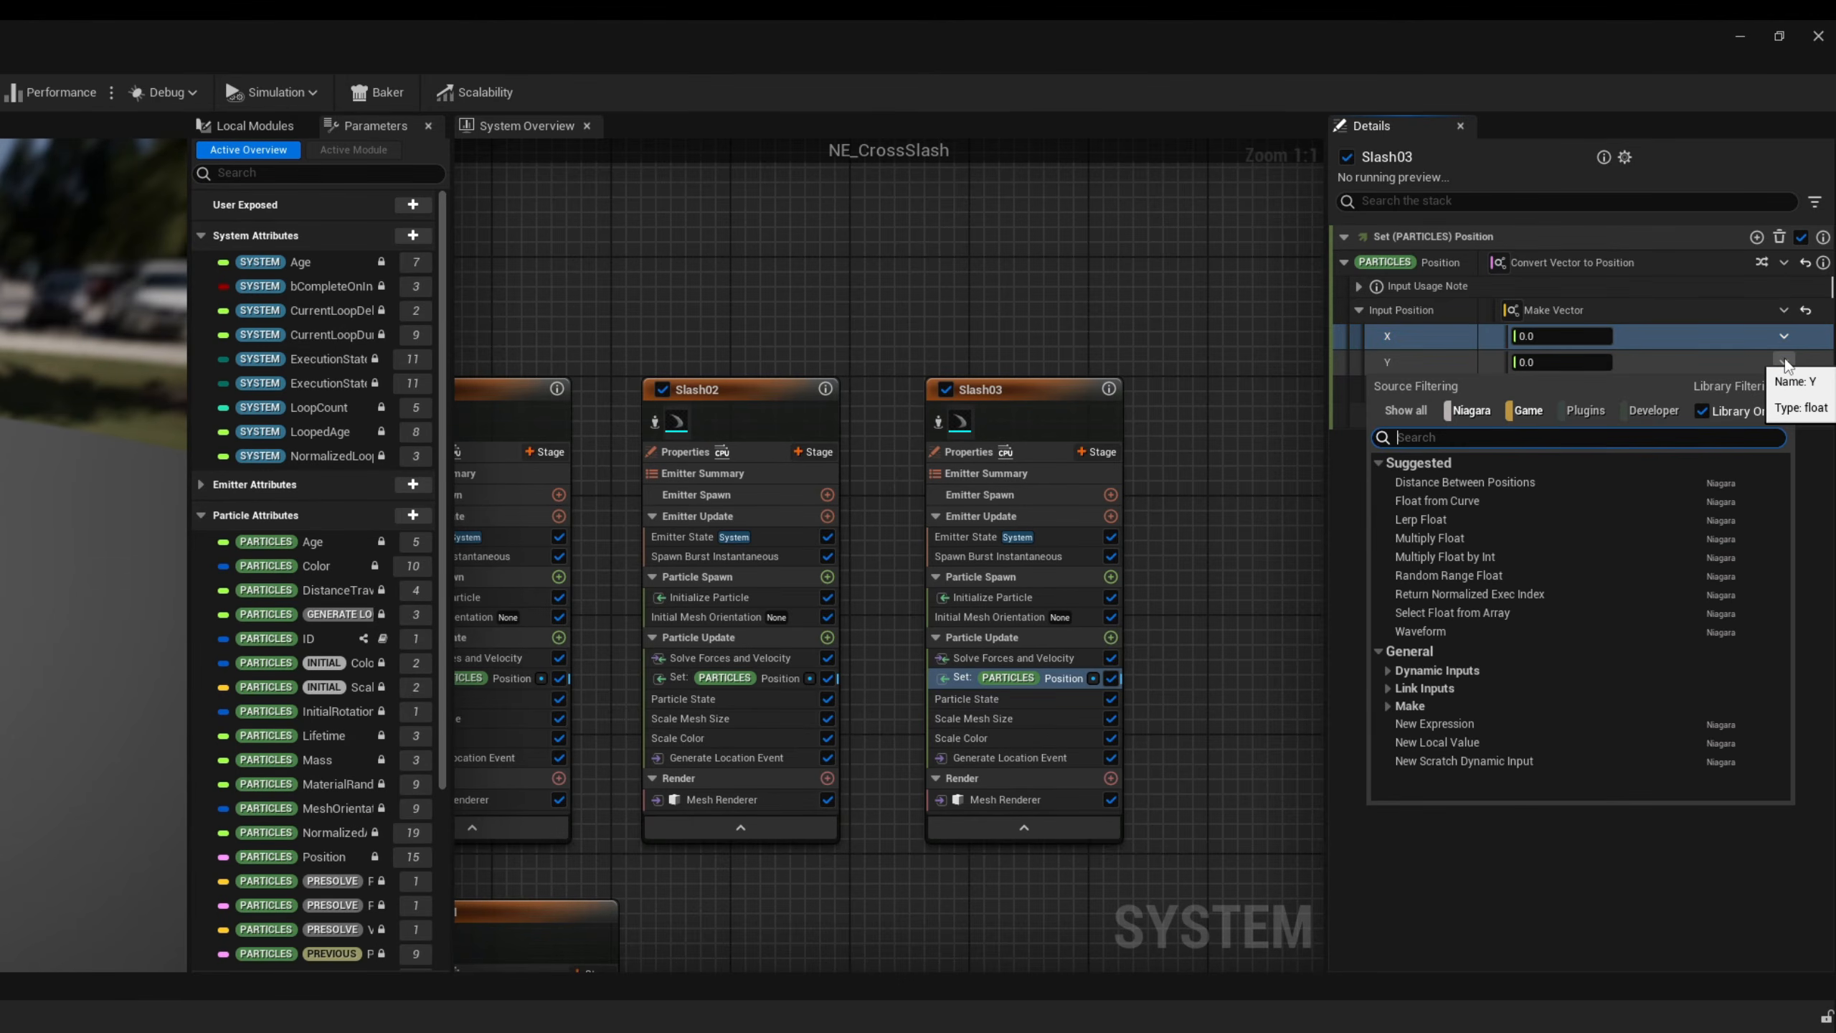
{"action": "type", "text": "curve"}
{"action": "key", "text": "Return"}
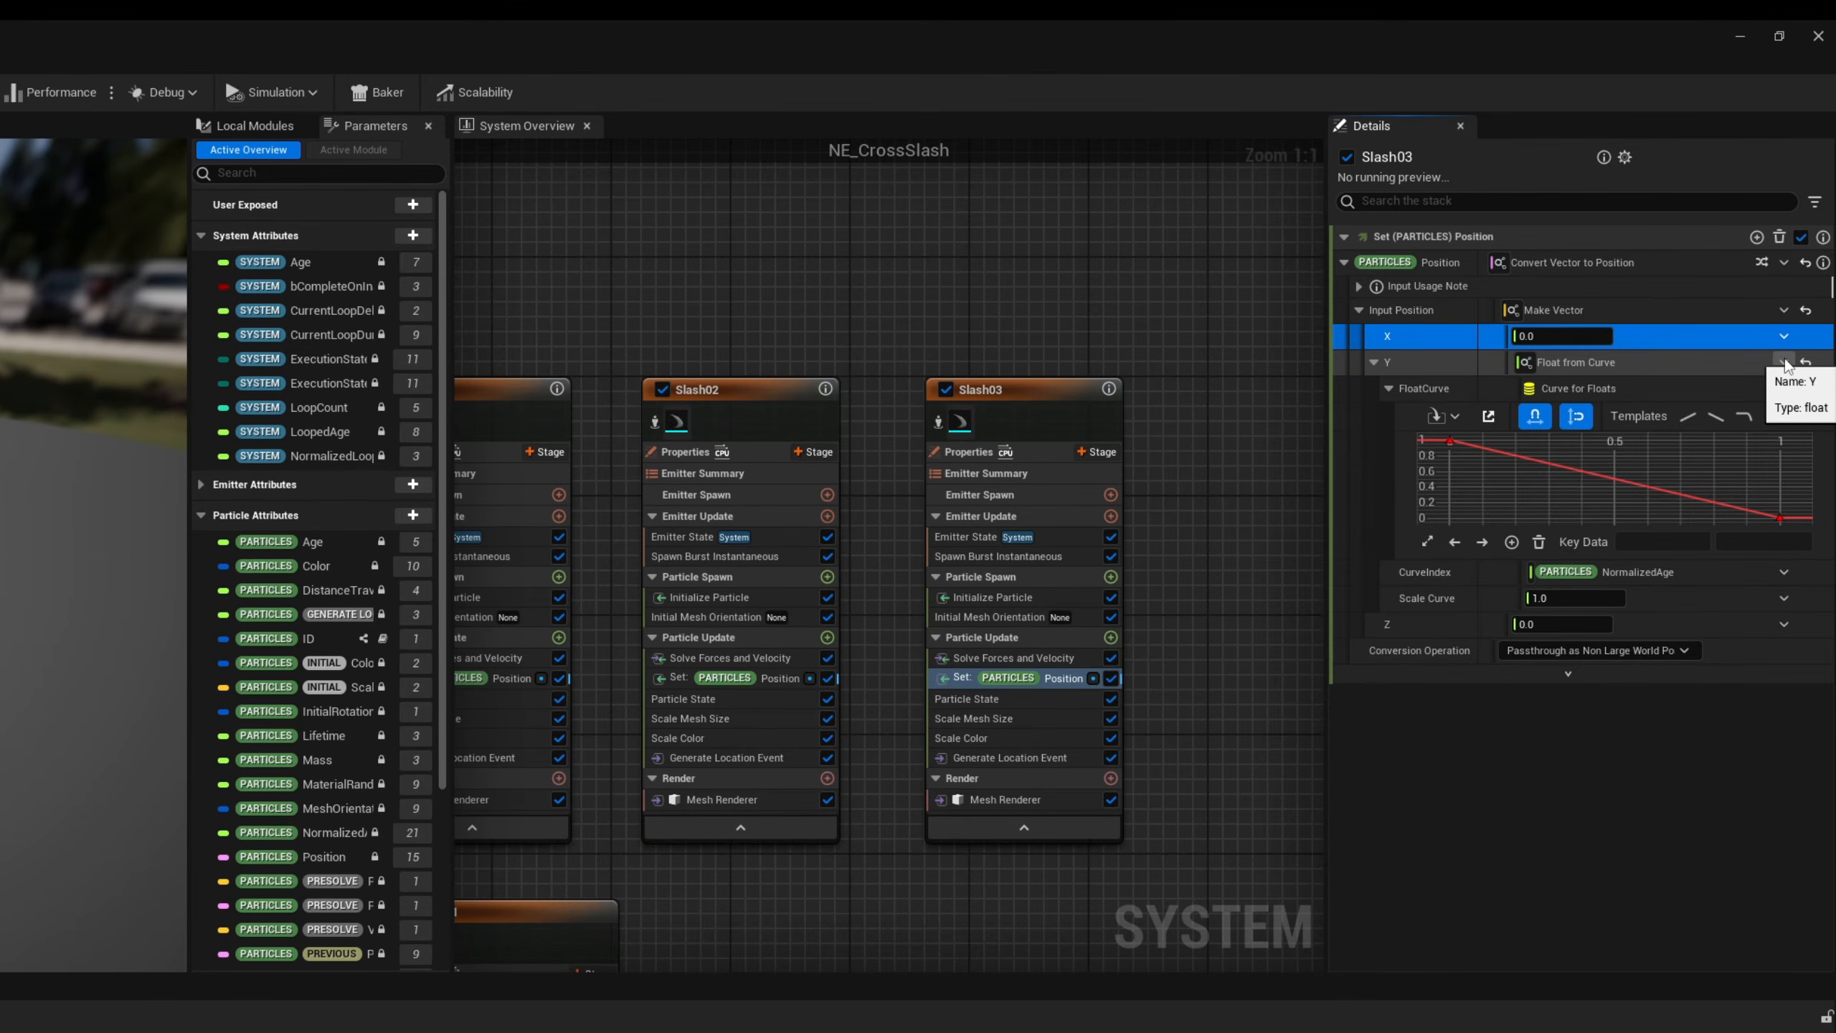
{"action": "right_click", "coordinate": [1651, 364]}
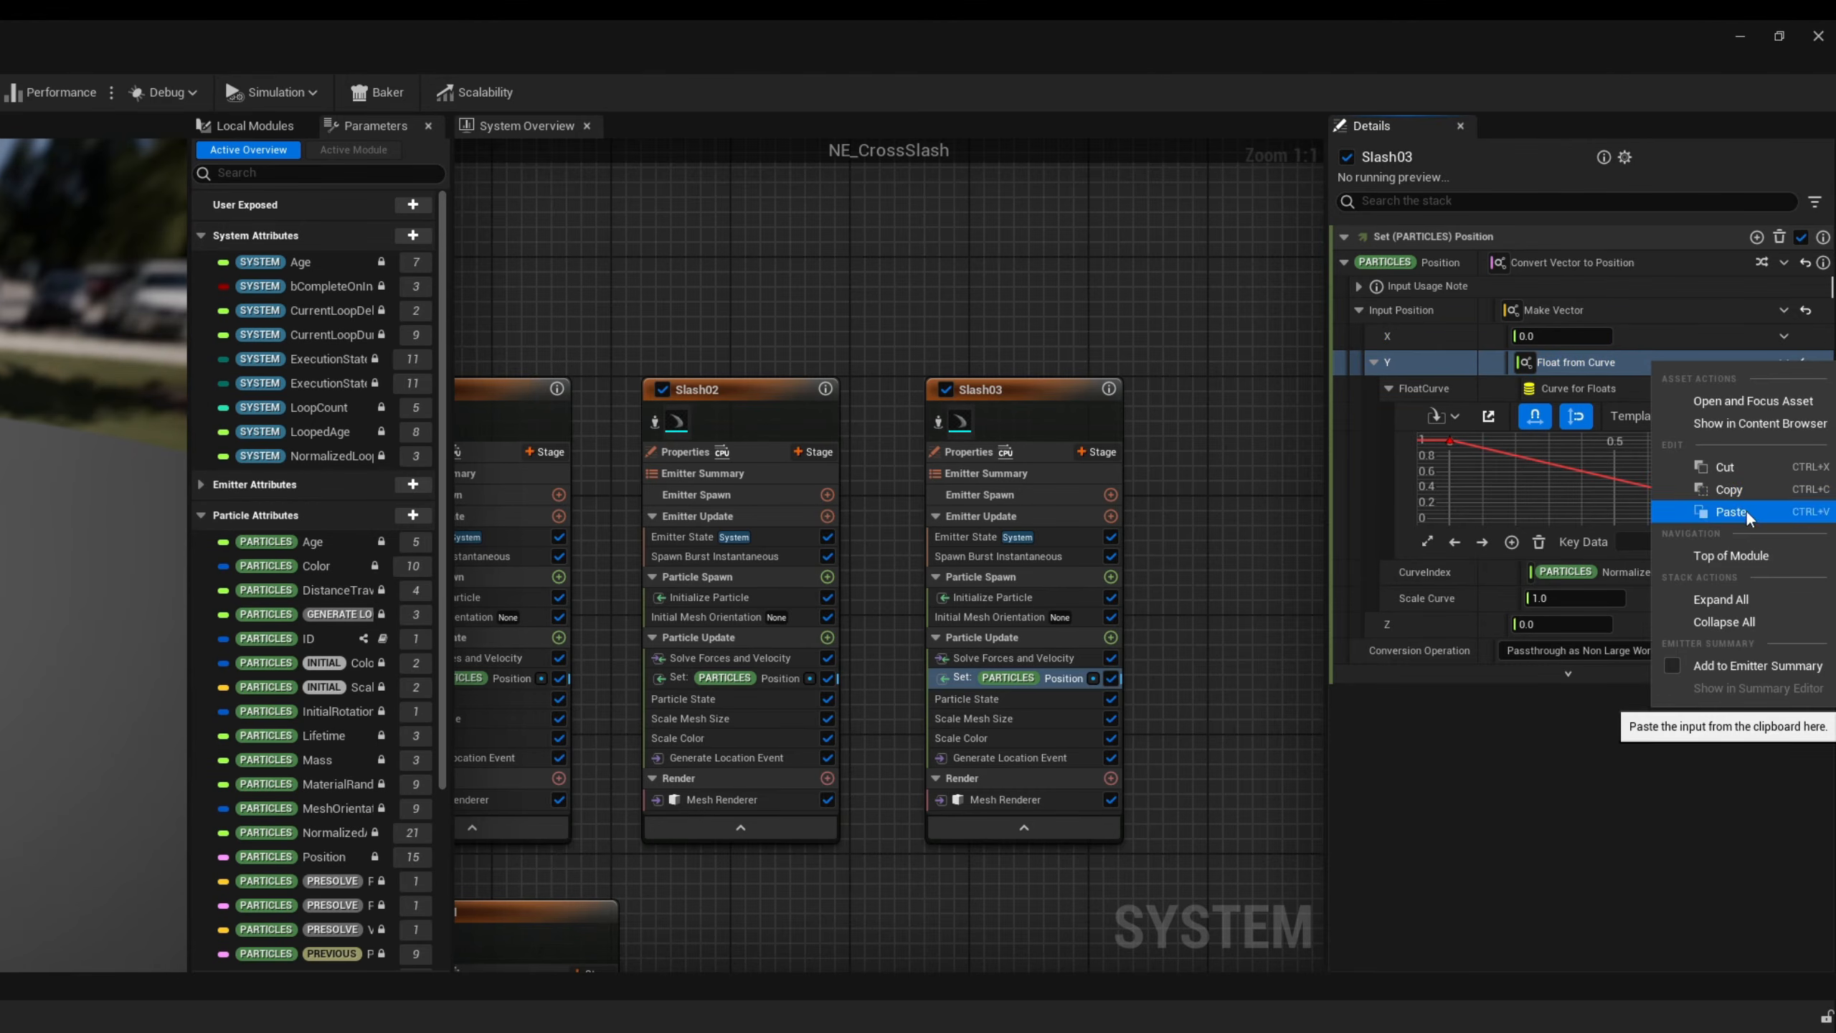
{"action": "left_click", "coordinate": [1728, 399]}
{"action": "left_click", "coordinate": [1574, 598]}
{"action": "type", "text": "1"}
{"action": "key", "text": "Return"}
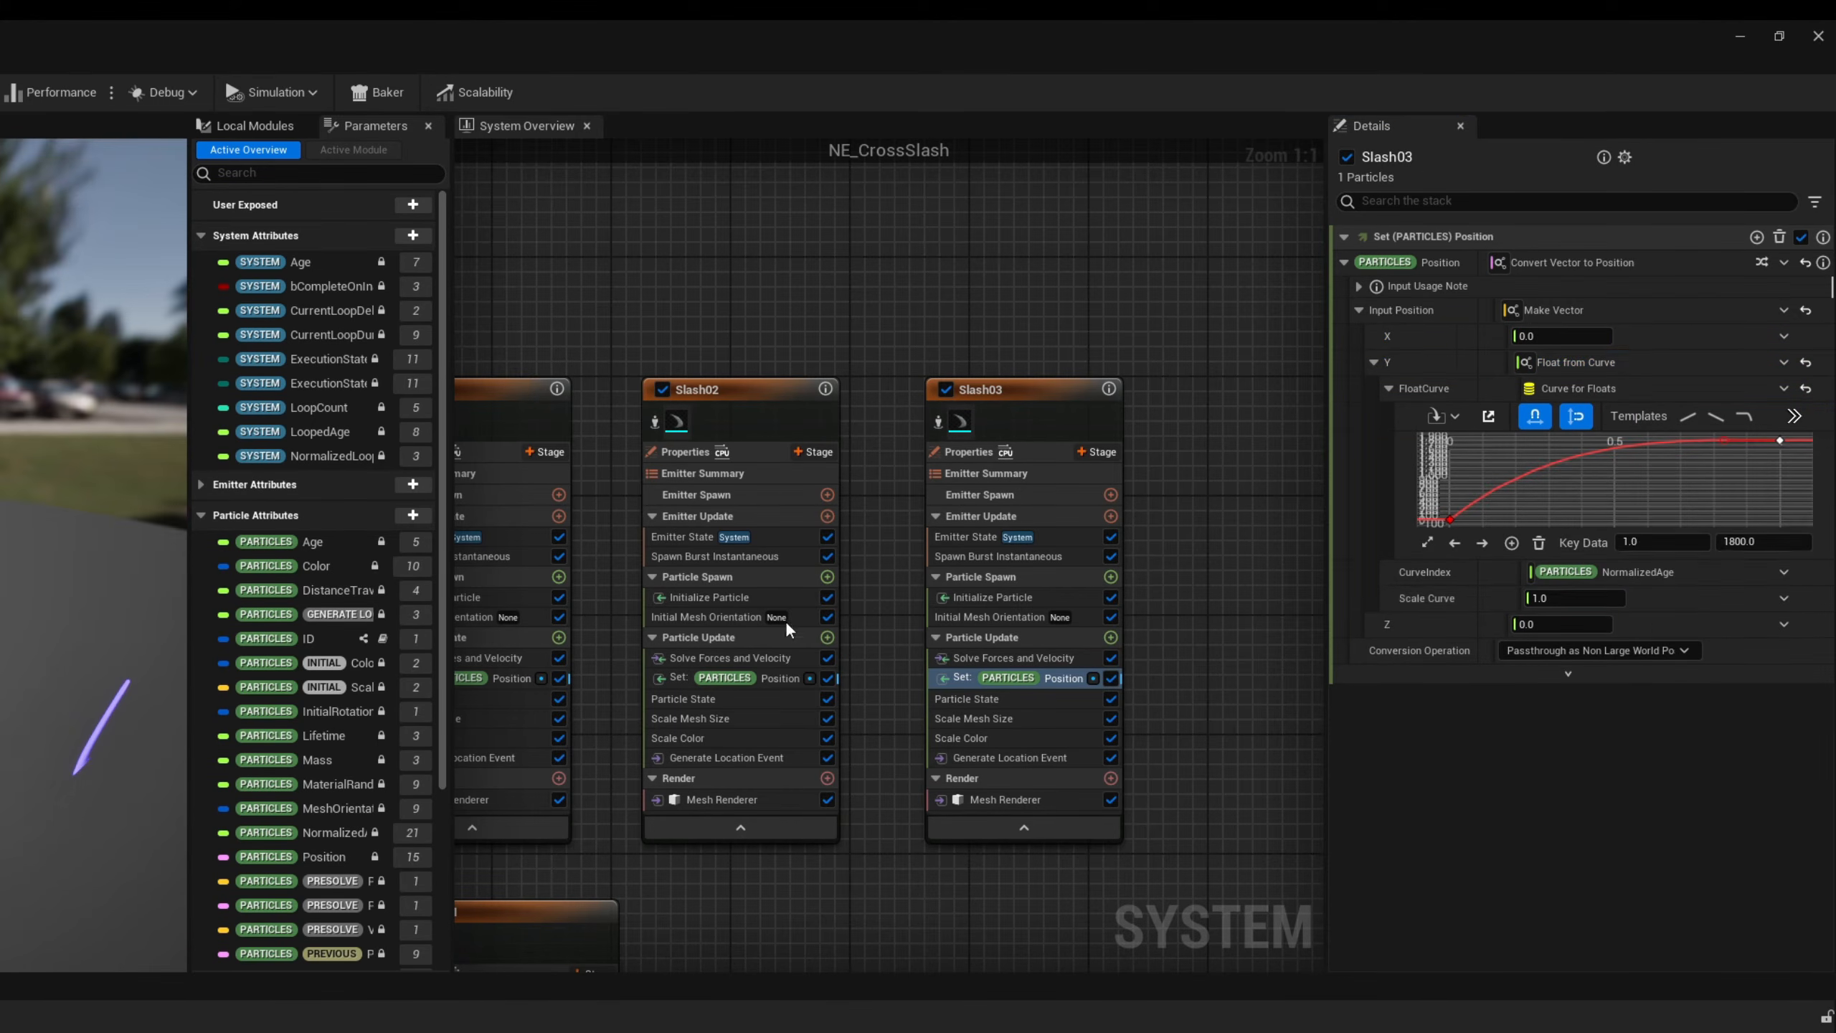
- Set Slash03's Initial Mesh Orientation rotation to 0, 0, 0.25
{"action": "left_click", "coordinate": [982, 616]}
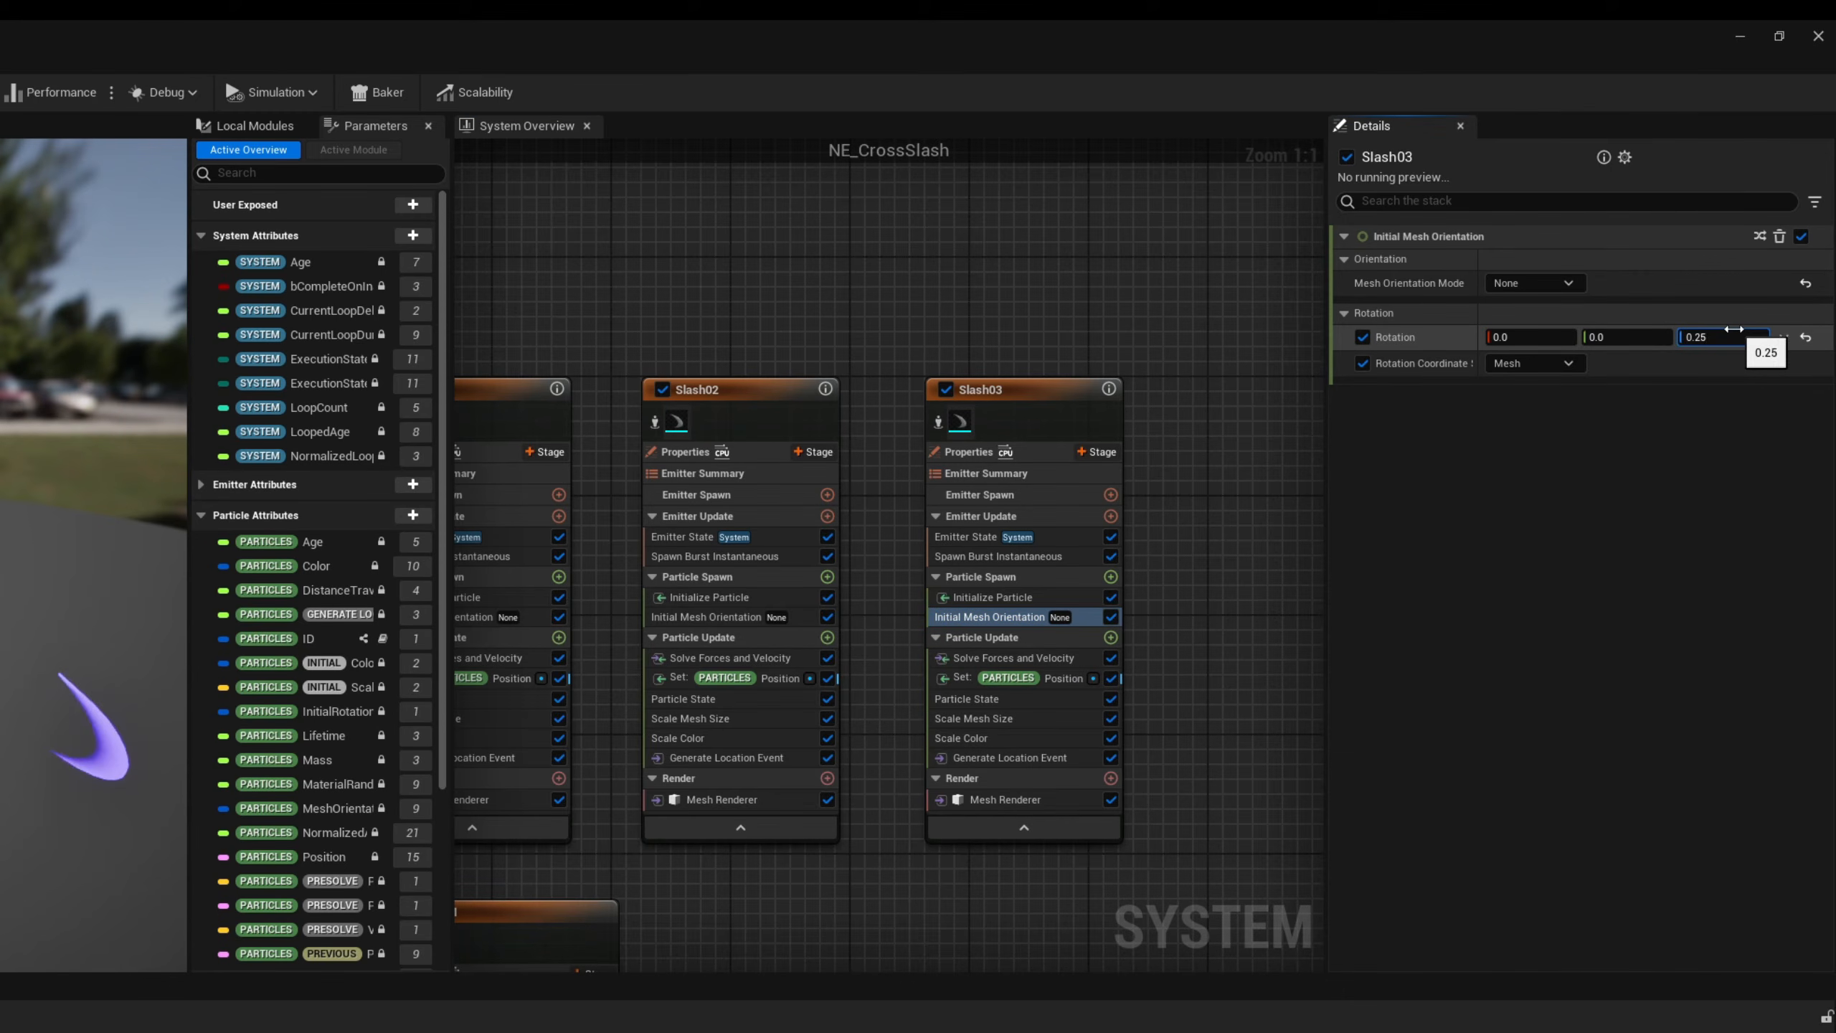
- Duplicate the Slash03 emitter, place the copy beside it and rename it Slash04
{"action": "right_click_drag", "start_coordinate": [1194, 538], "coordinate": [877, 517]}
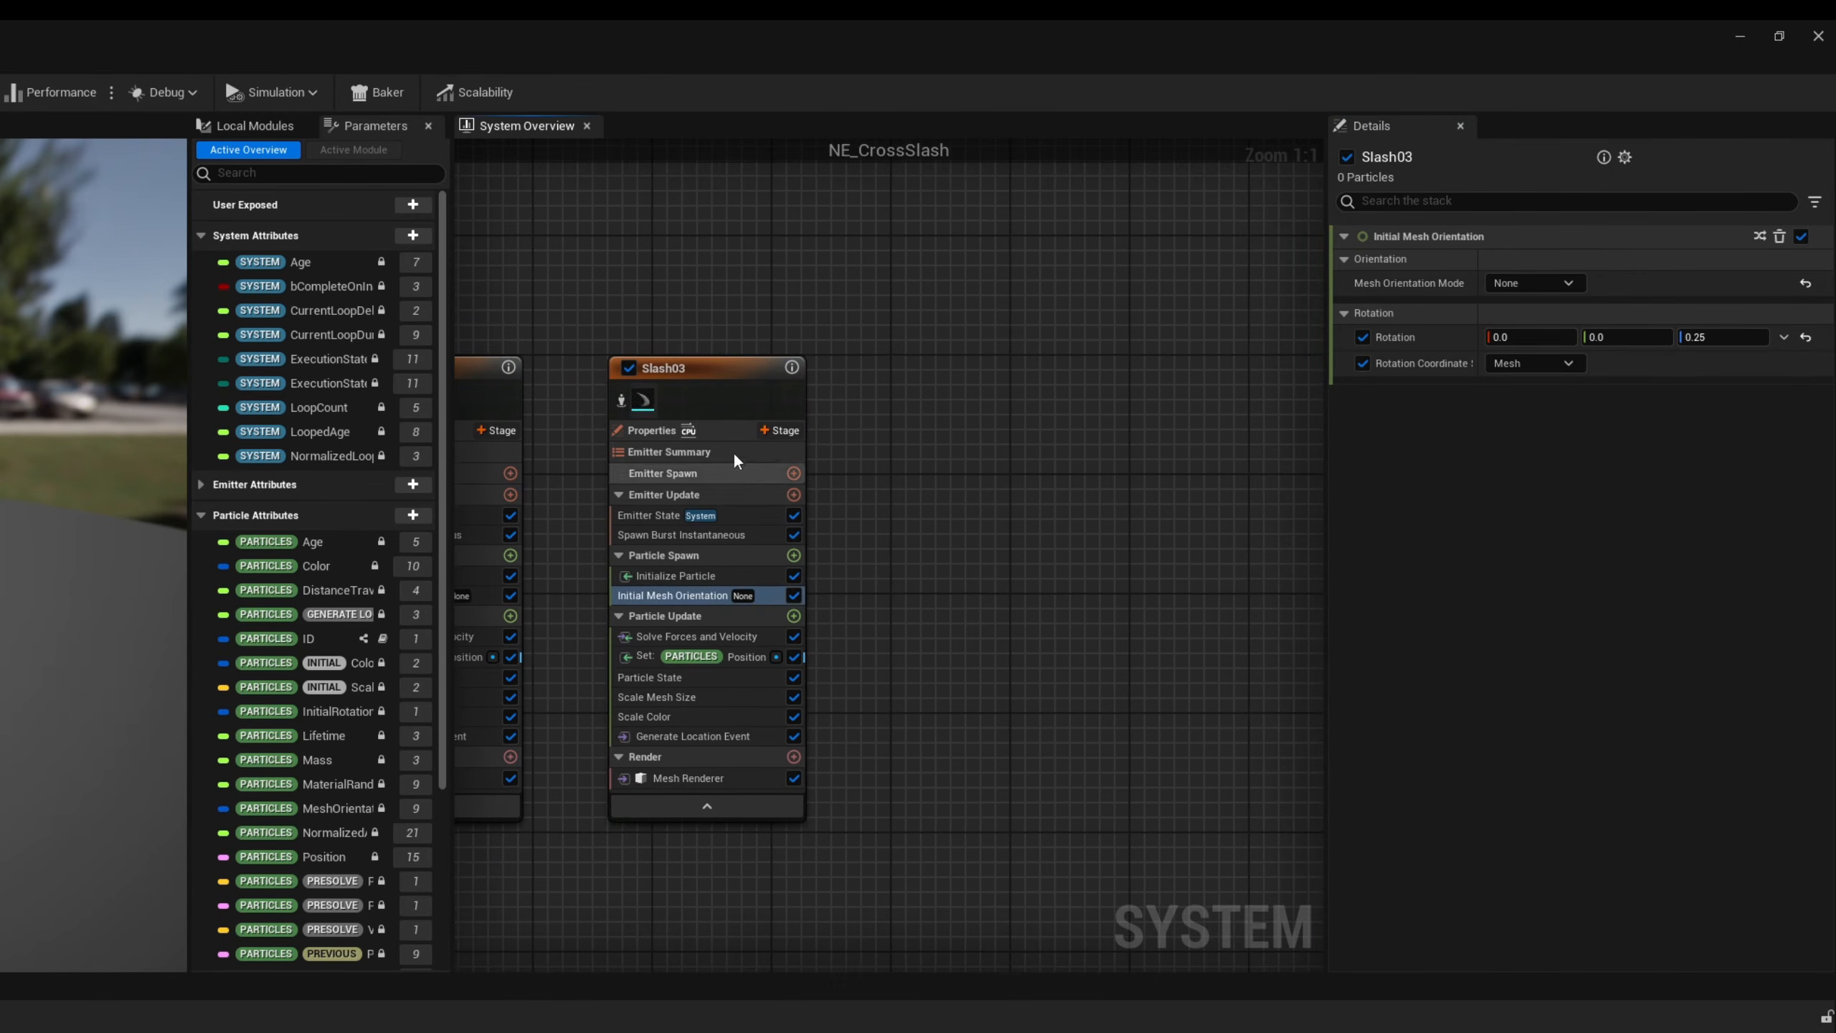
{"action": "left_click", "coordinate": [710, 373]}
{"action": "key", "text": "ctrl+v"}
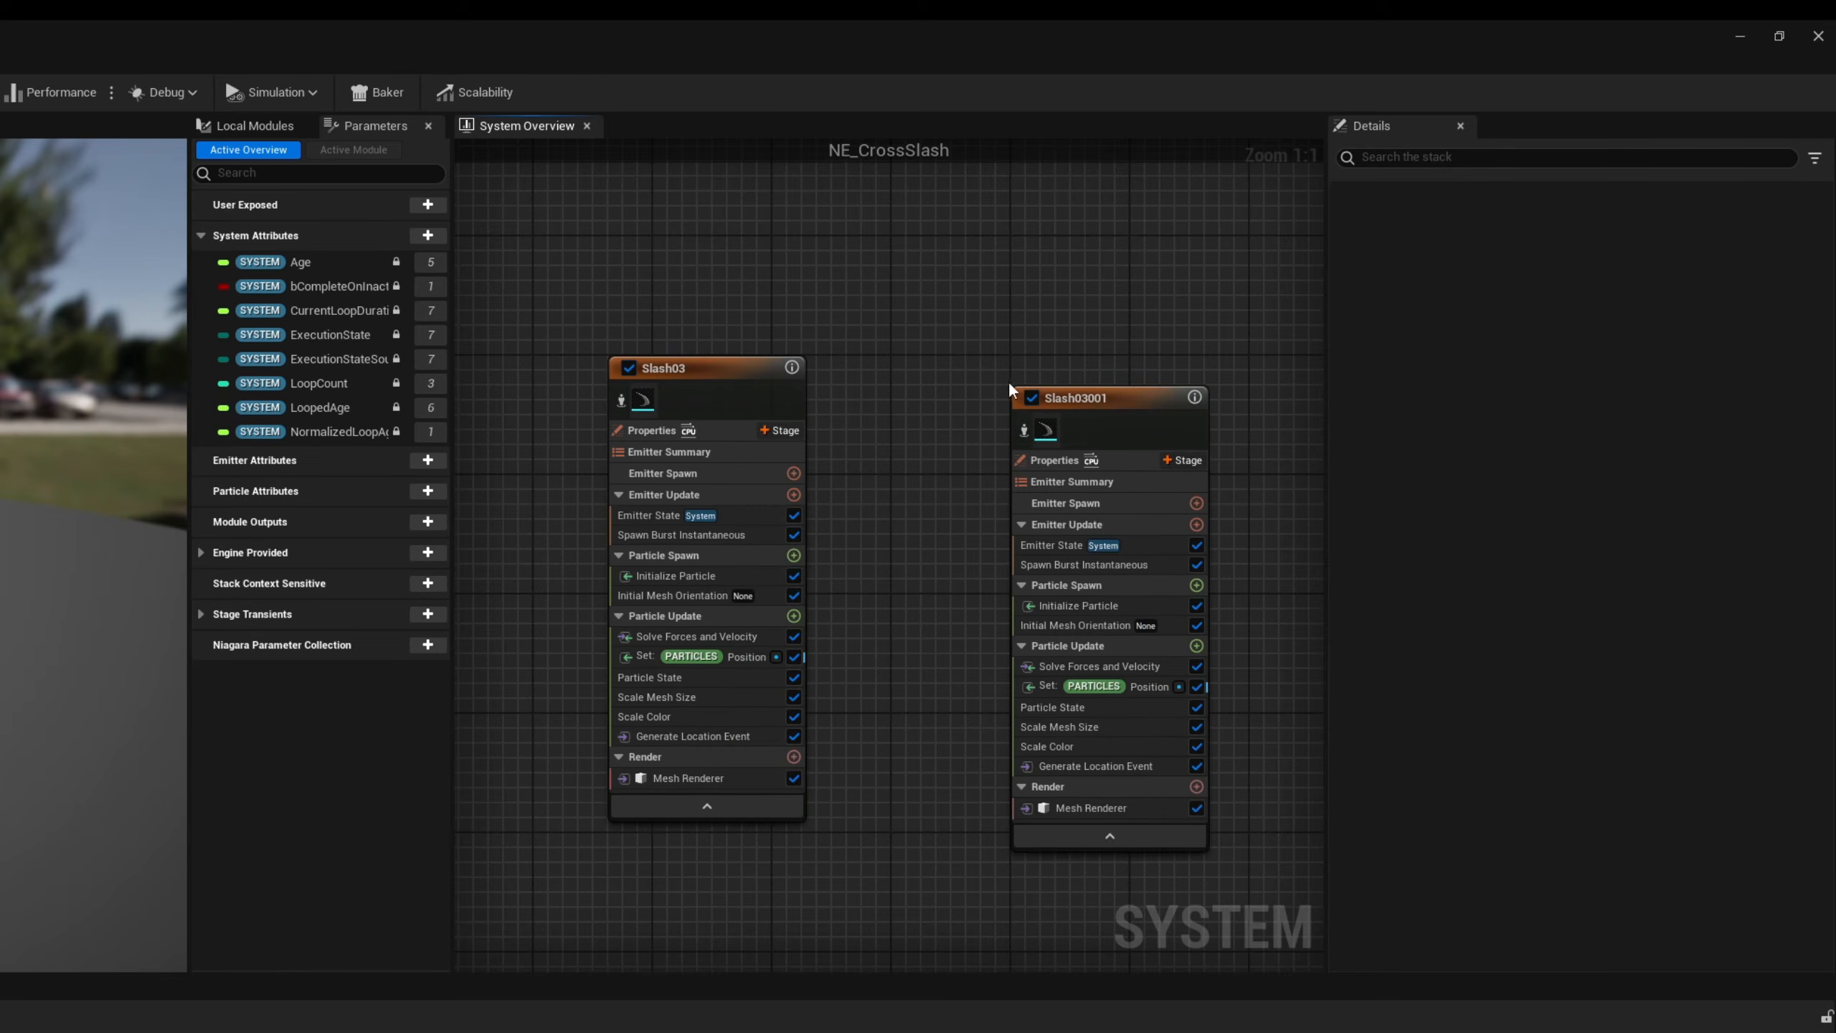
{"action": "left_click_drag", "start_coordinate": [1091, 404], "coordinate": [1001, 371]}
{"action": "double_click", "coordinate": [1005, 370]}
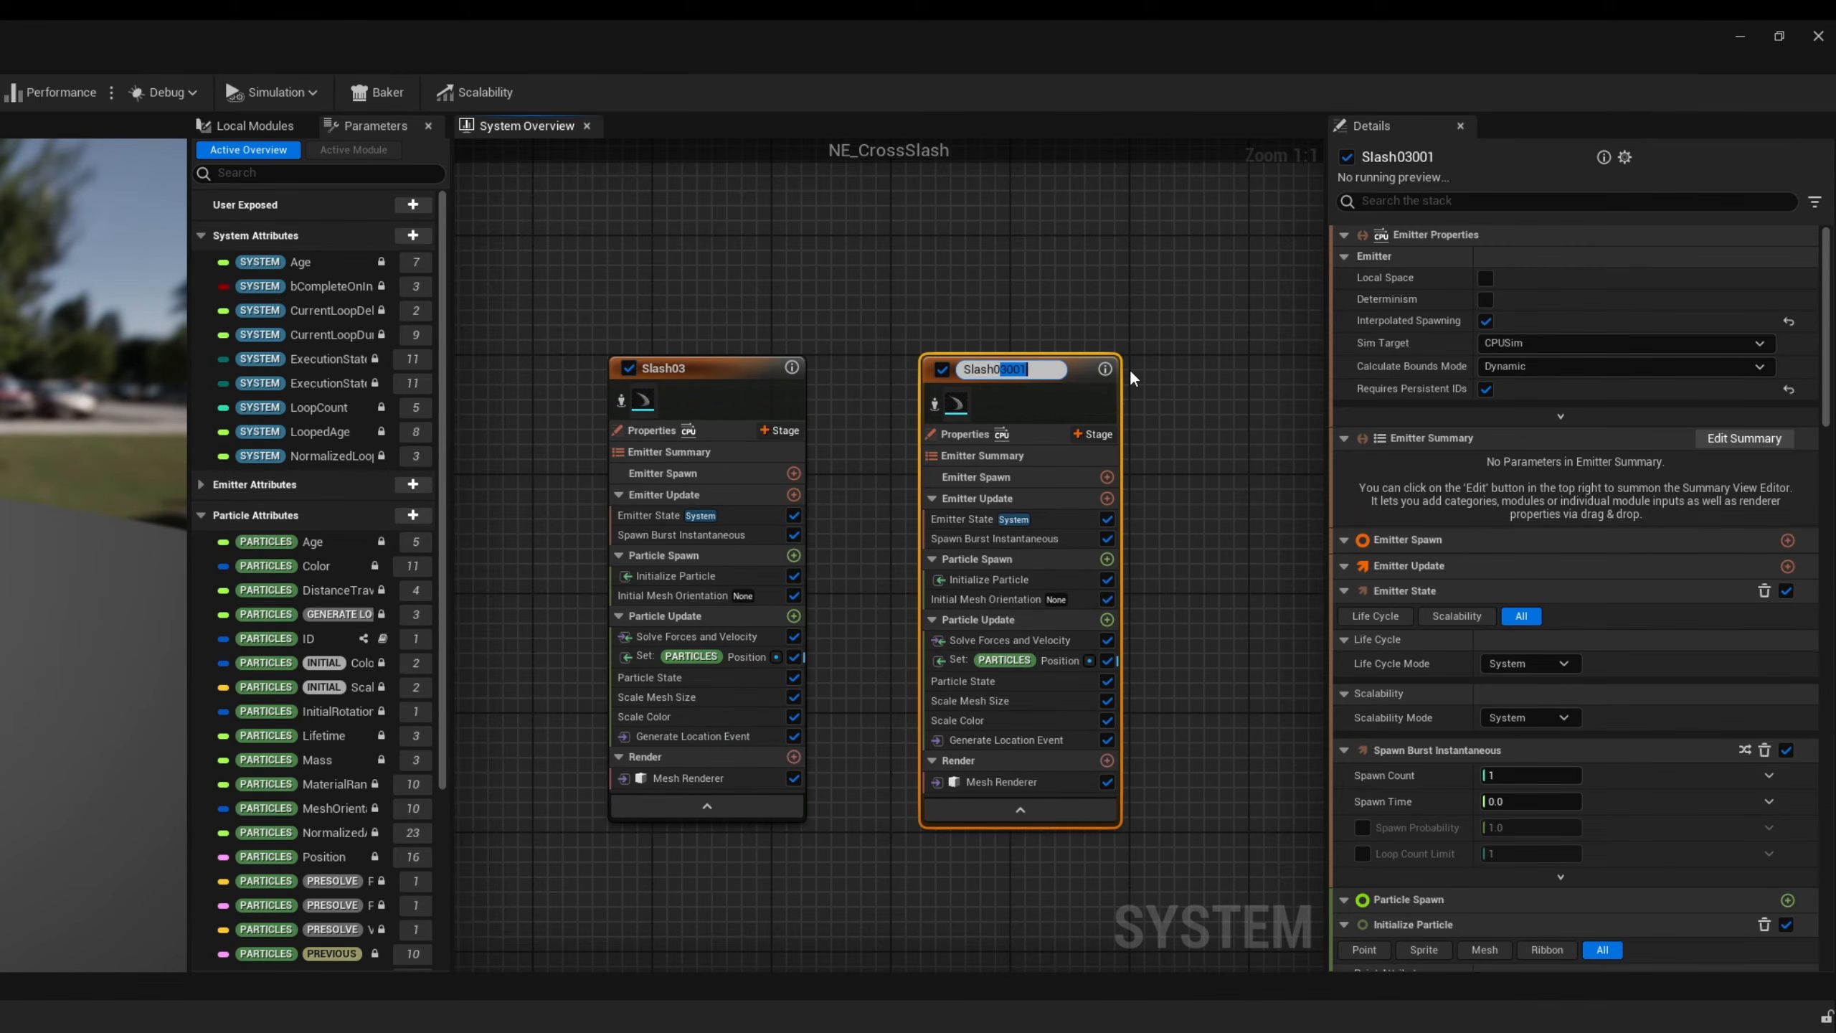
{"action": "key", "text": "Return"}
- Set Slash04's position Y Scale Curve to -1 and its Initial Mesh Orientation rotation to 0, 0, 0.75
{"action": "left_click", "coordinate": [1062, 655]}
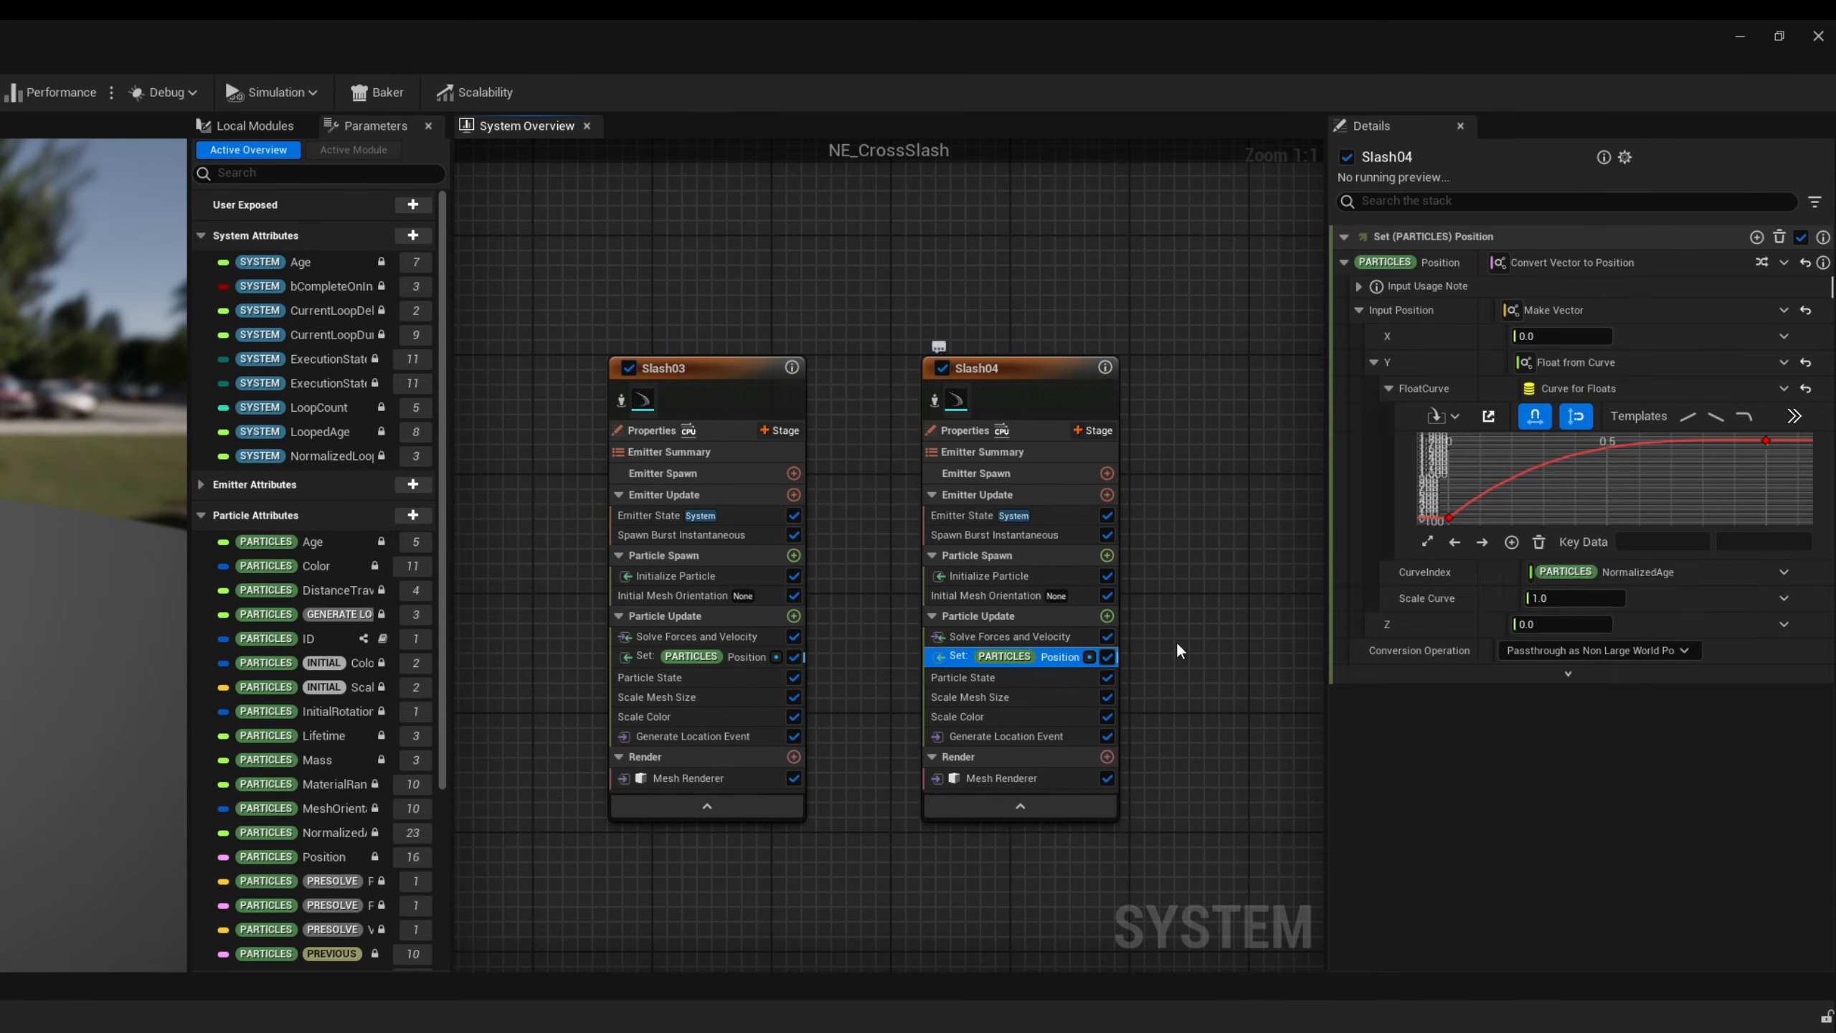
{"action": "left_click", "coordinate": [1571, 597]}
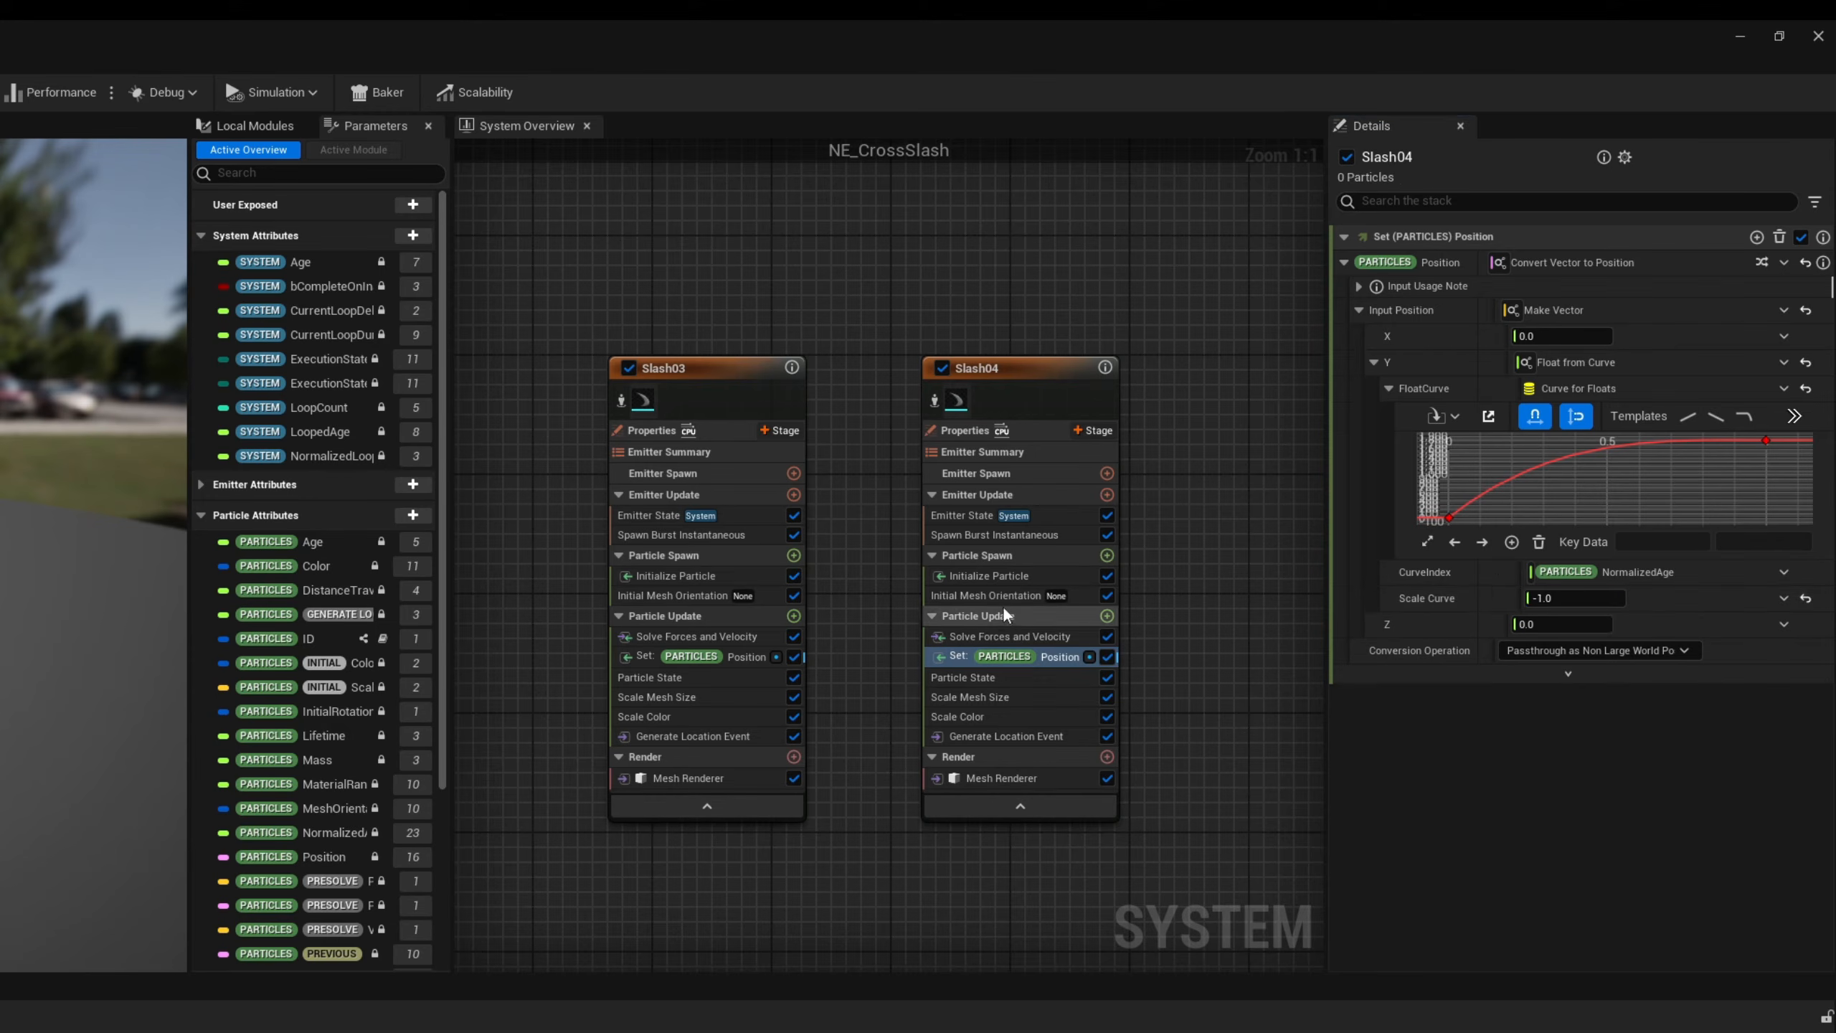
{"action": "left_click", "coordinate": [986, 595]}
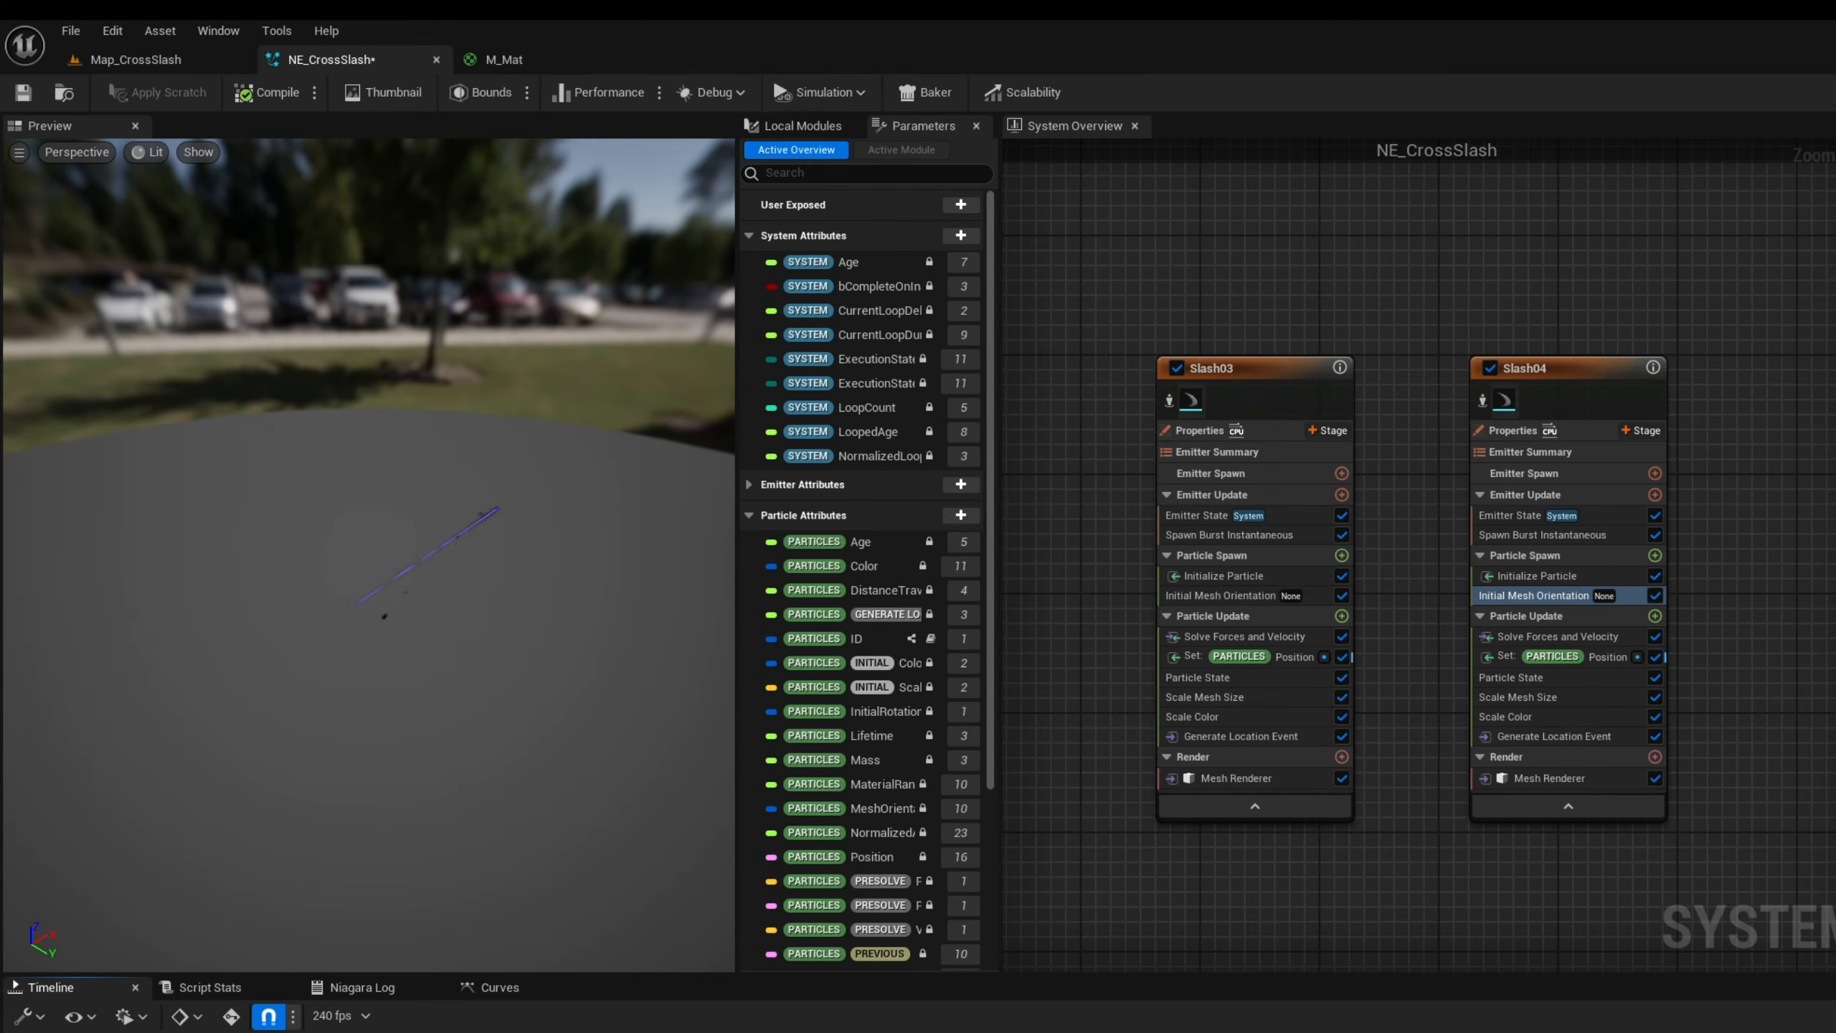
- Duplicate the Sparks01 emitter, place the copy beside it and rename it Sparks02
{"action": "scroll", "coordinate": [1357, 730], "scroll_direction": "down", "scroll_amount": 4}
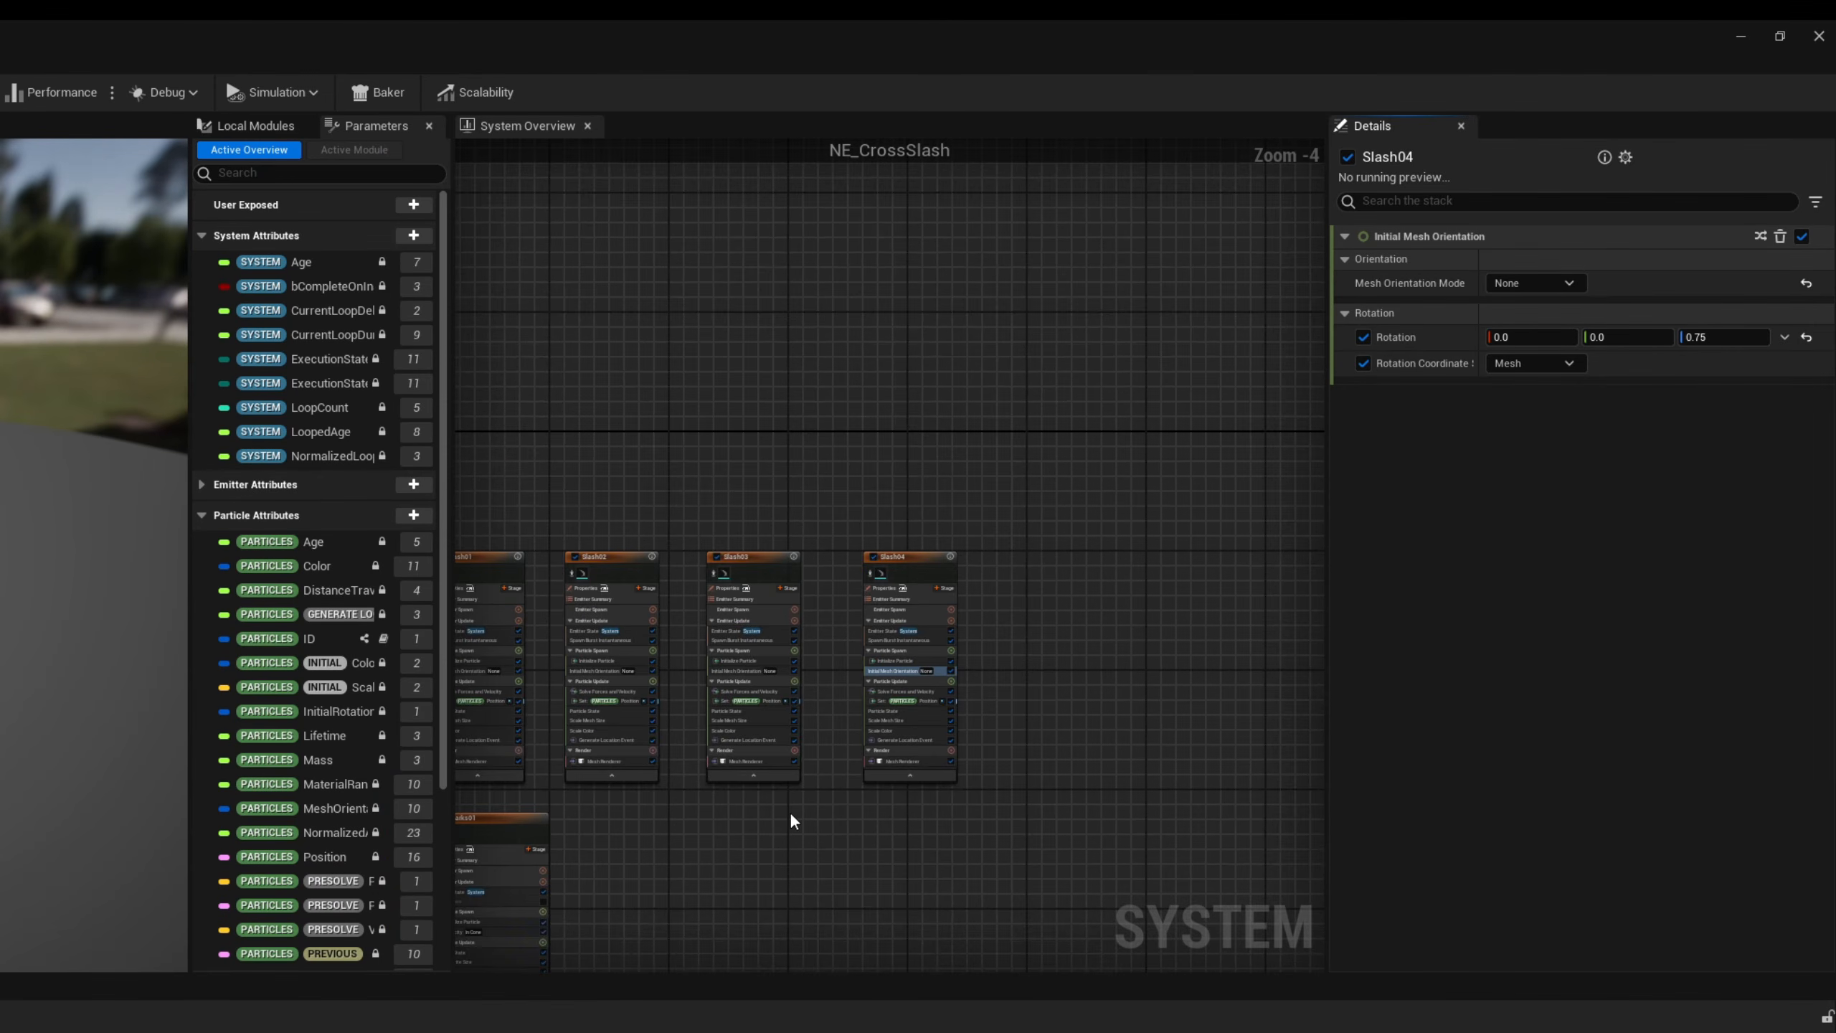
{"action": "right_click_drag", "start_coordinate": [1336, 811], "coordinate": [1383, 711]}
{"action": "right_click_drag", "start_coordinate": [836, 711], "coordinate": [926, 546]}
{"action": "scroll", "coordinate": [791, 579], "scroll_direction": "up", "scroll_amount": 3}
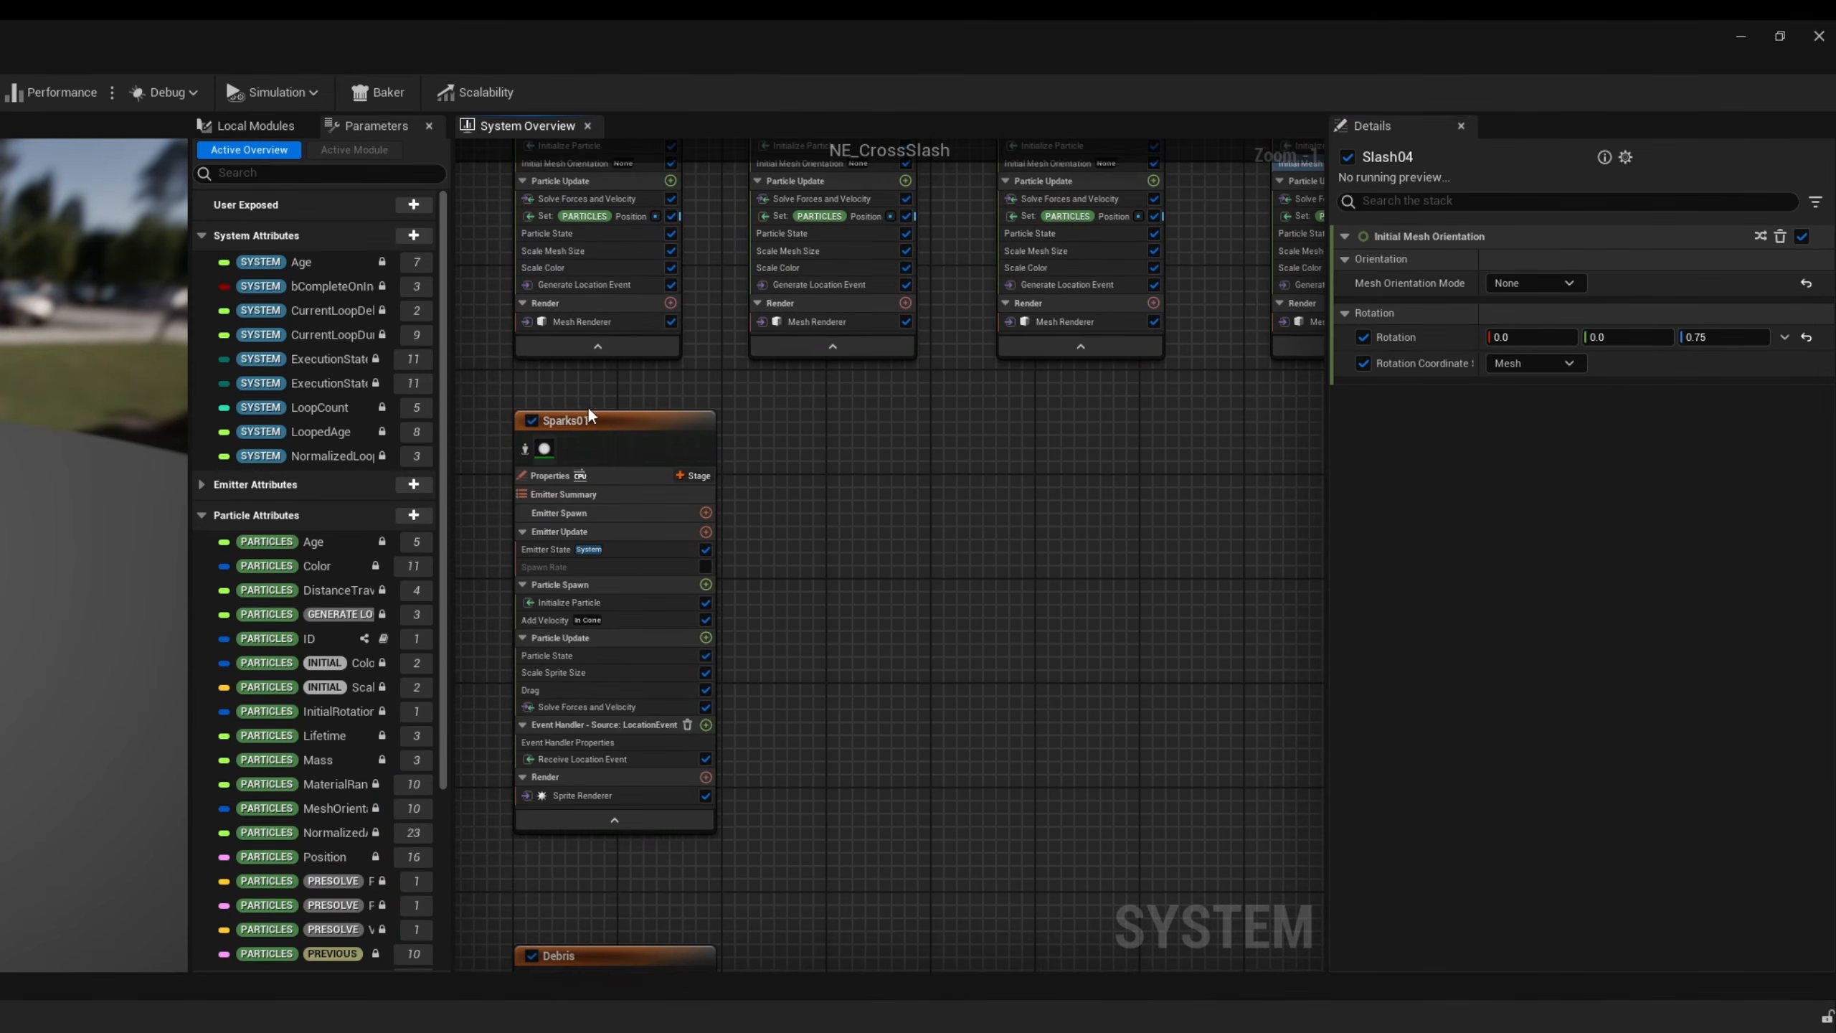
{"action": "left_click", "coordinate": [584, 436]}
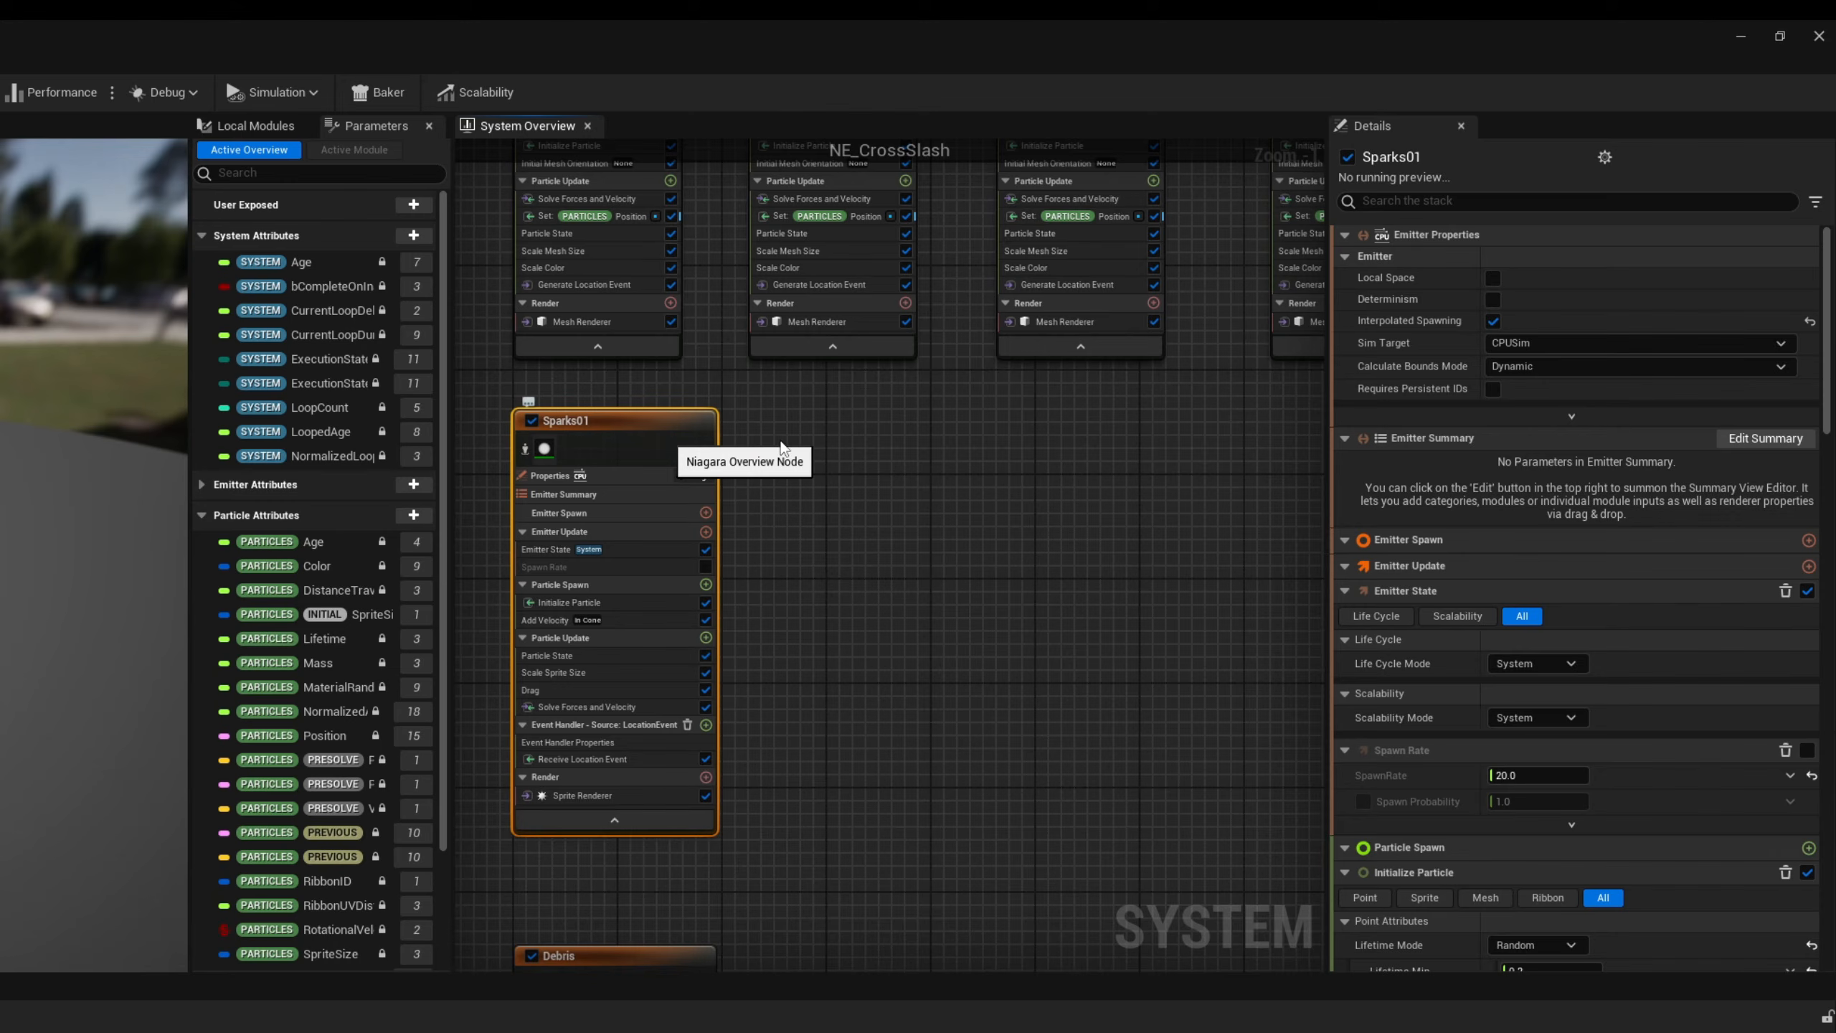
{"action": "key", "text": "ctrl+d"}
{"action": "left_click_drag", "start_coordinate": [774, 450], "coordinate": [994, 421]}
{"action": "double_click", "coordinate": [854, 424]}
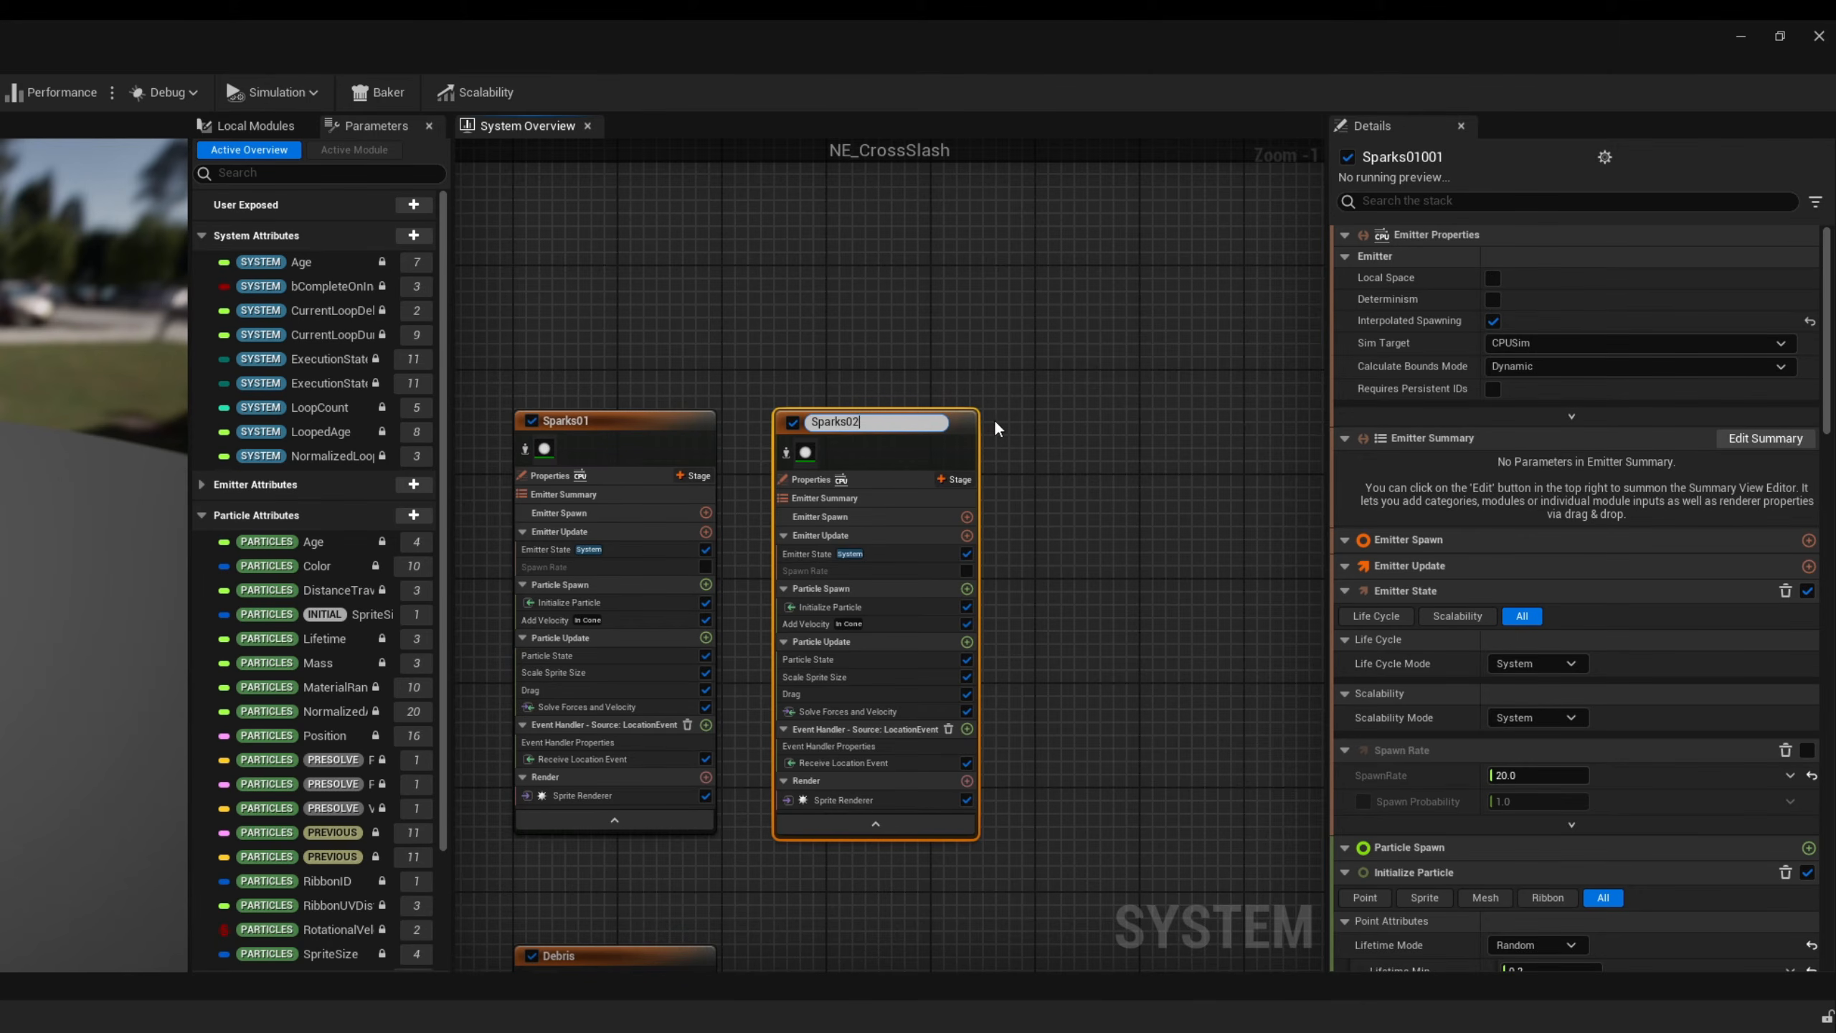
{"action": "type", "text": "2"}
{"action": "key", "text": "Return"}
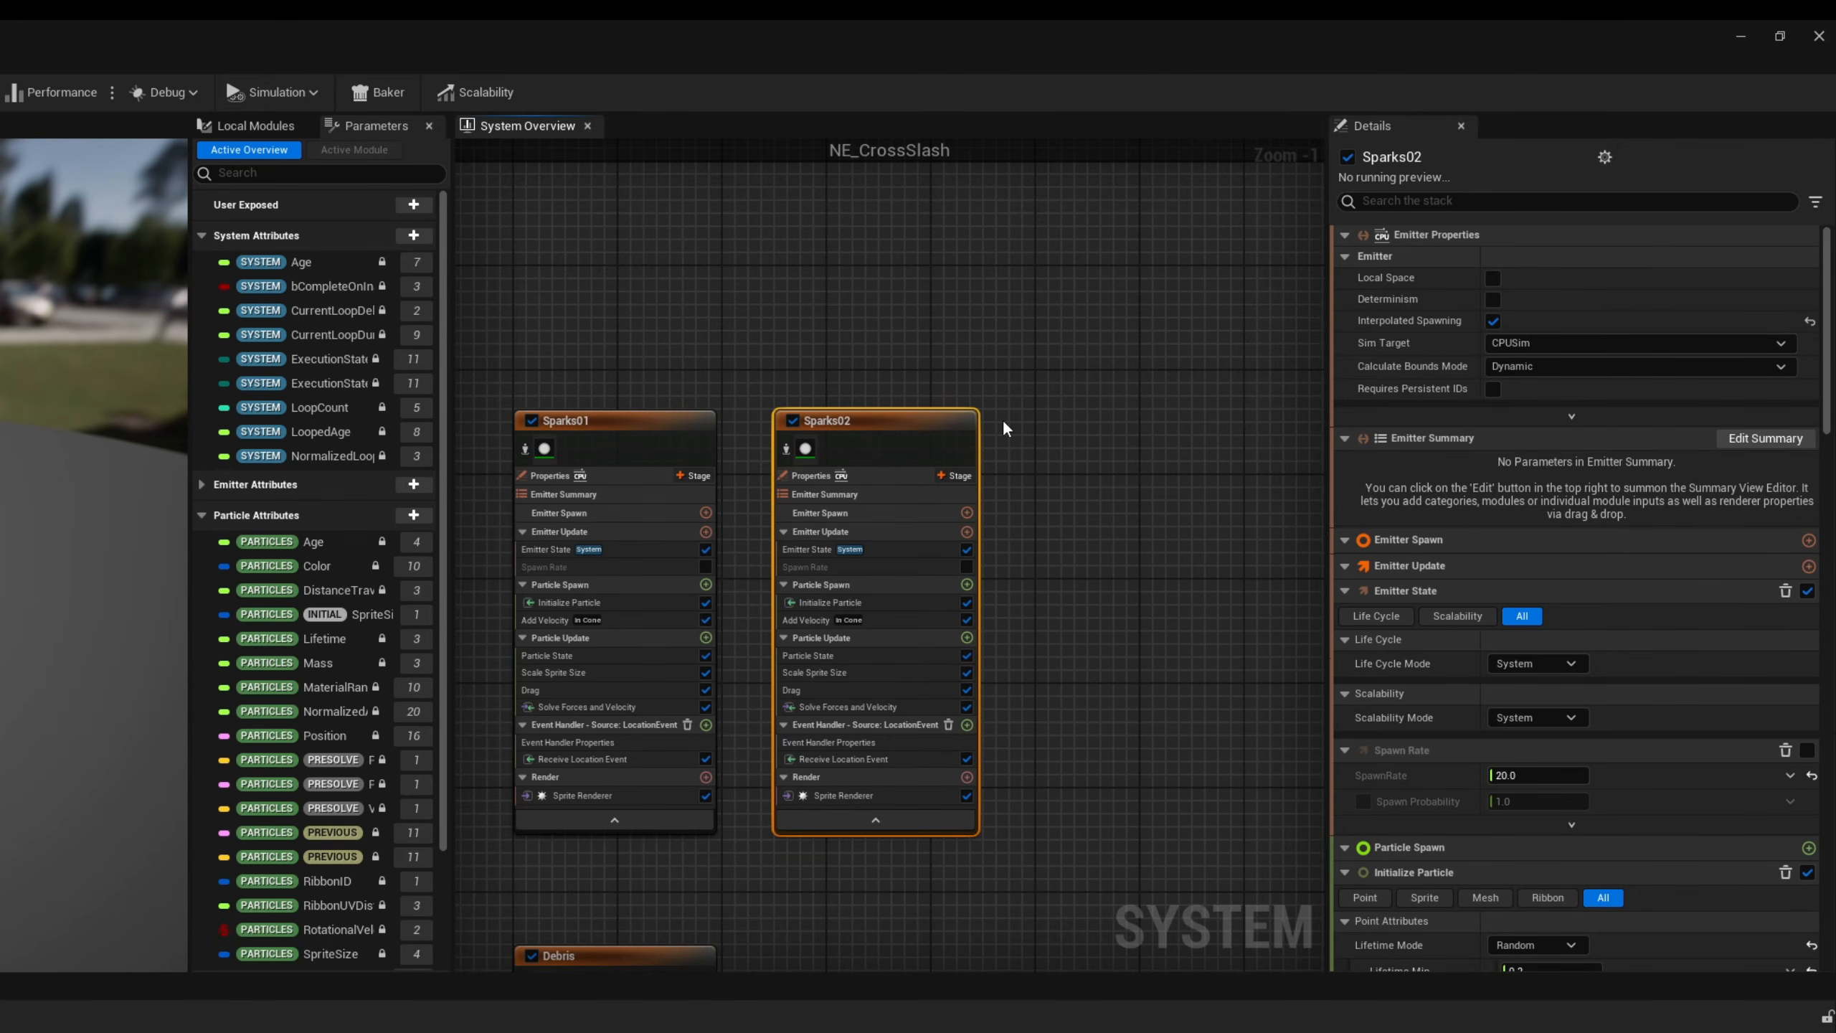
- Set the source of Sparks02's event handler to the Slash02 Location Event
{"action": "left_click", "coordinate": [888, 745]}
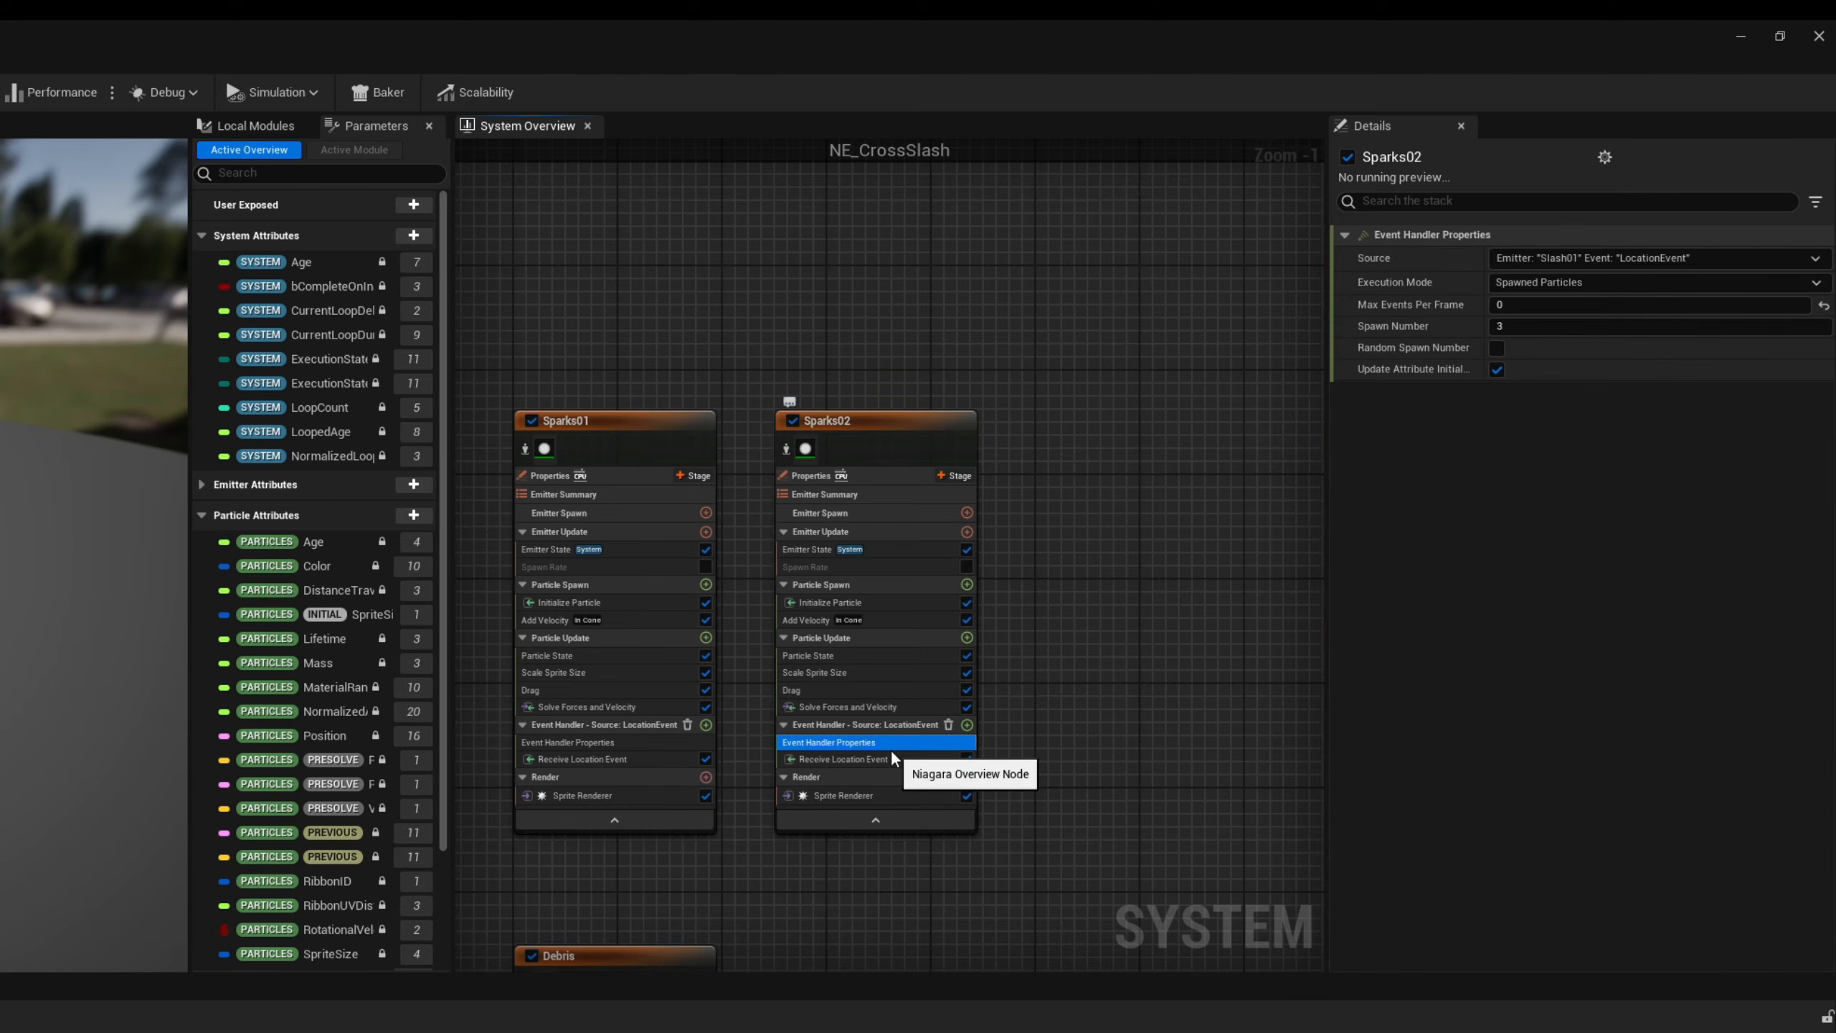
{"action": "left_click", "coordinate": [1574, 258]}
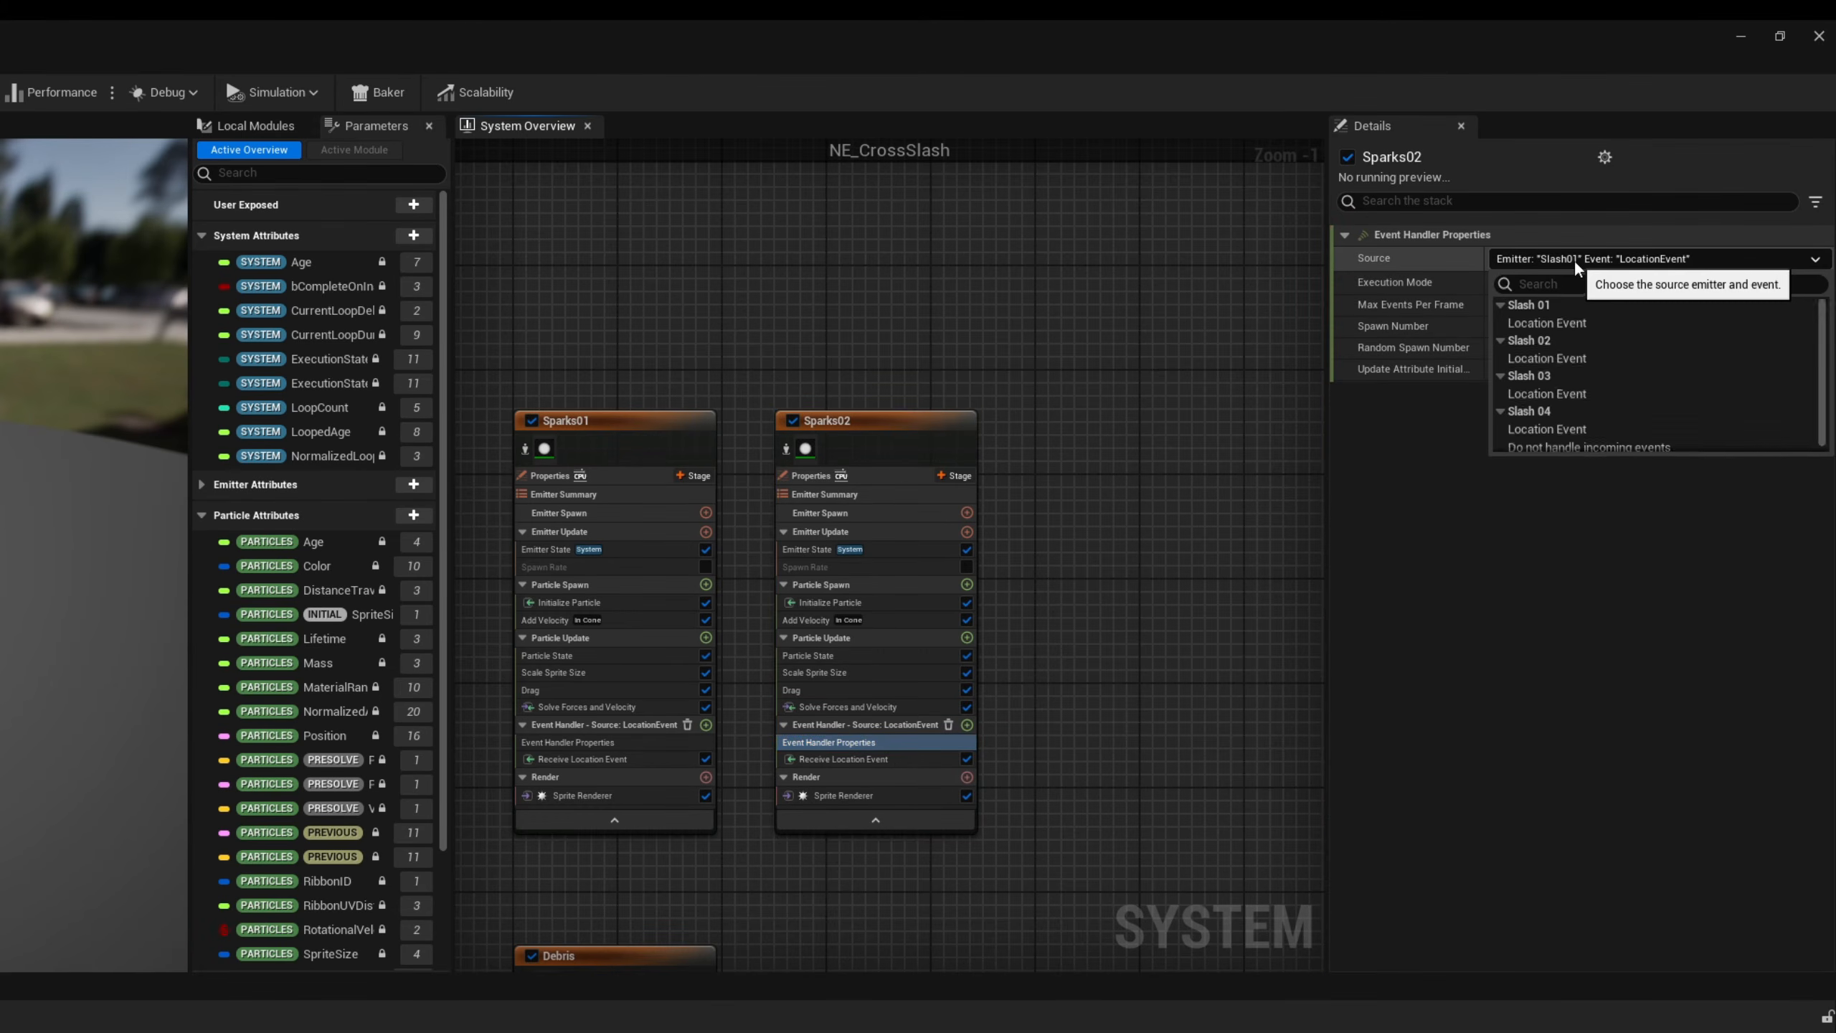
{"action": "left_click", "coordinate": [1574, 355]}
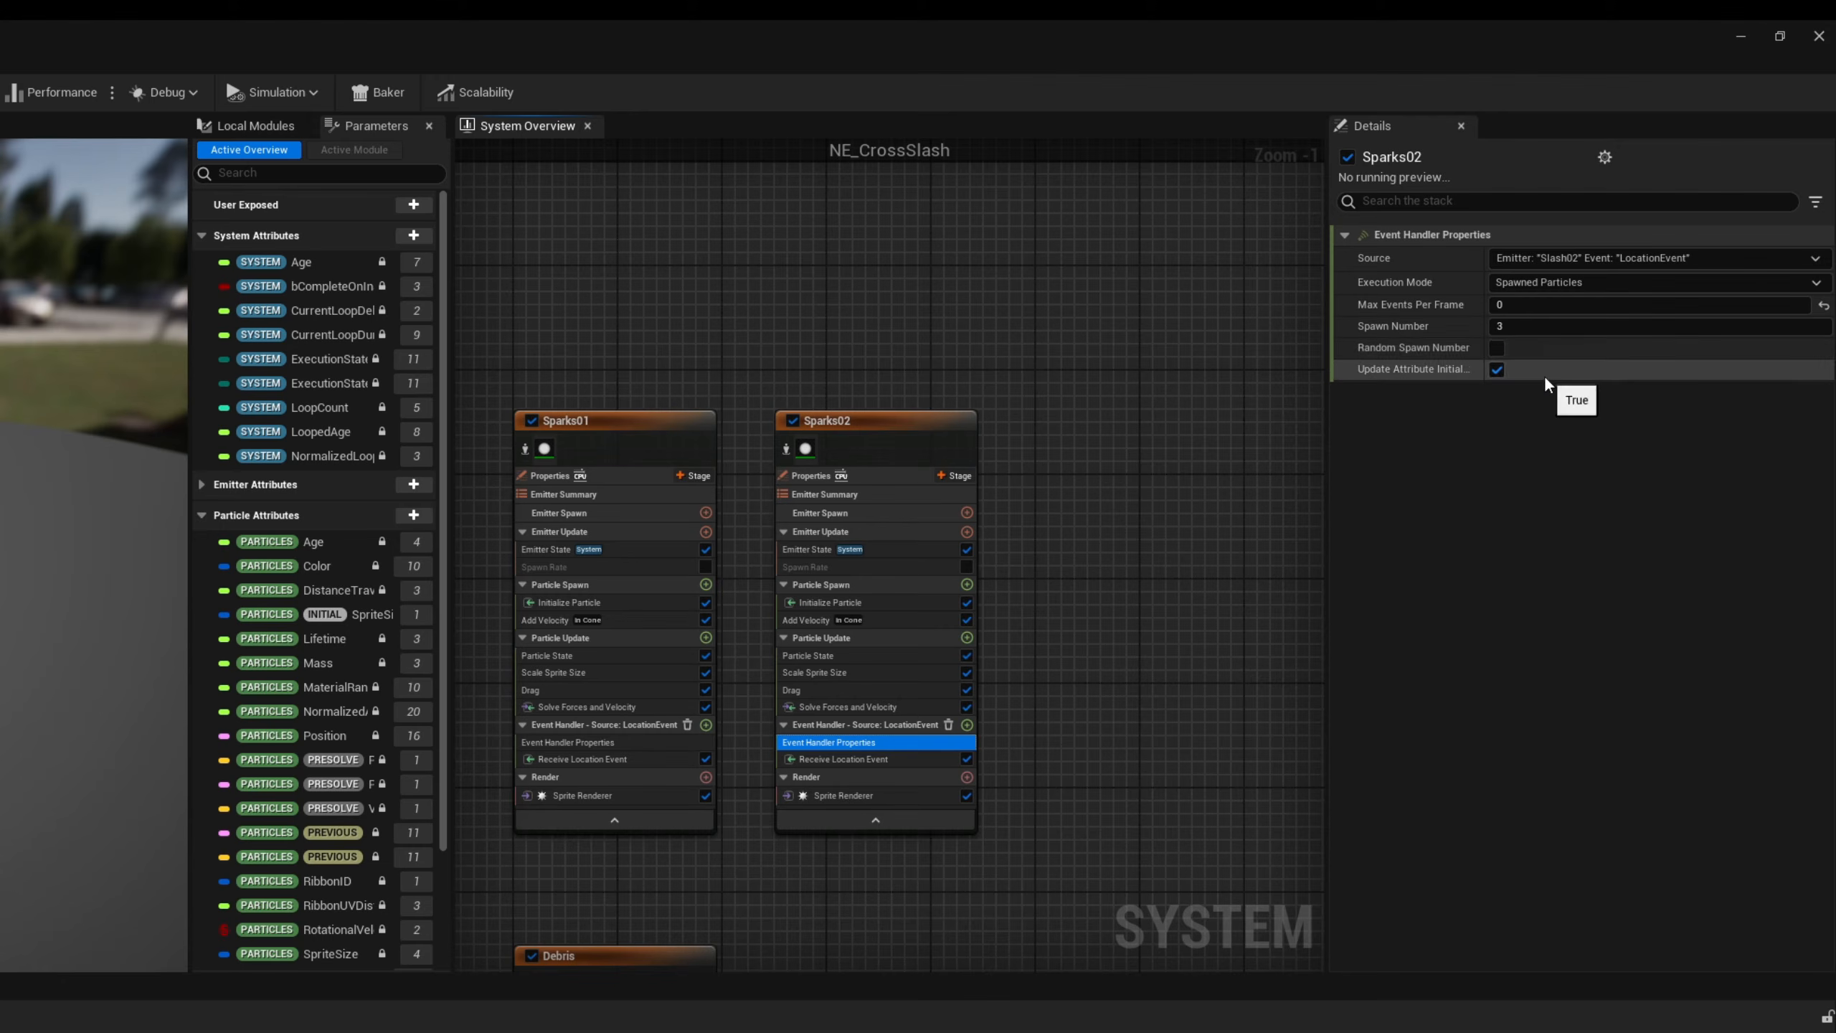
- Set the minimum X of the Cone Axis in Sparks02's Add Velocity module to 50
{"action": "left_click", "coordinate": [901, 622]}
{"action": "left_click", "coordinate": [1524, 468]}
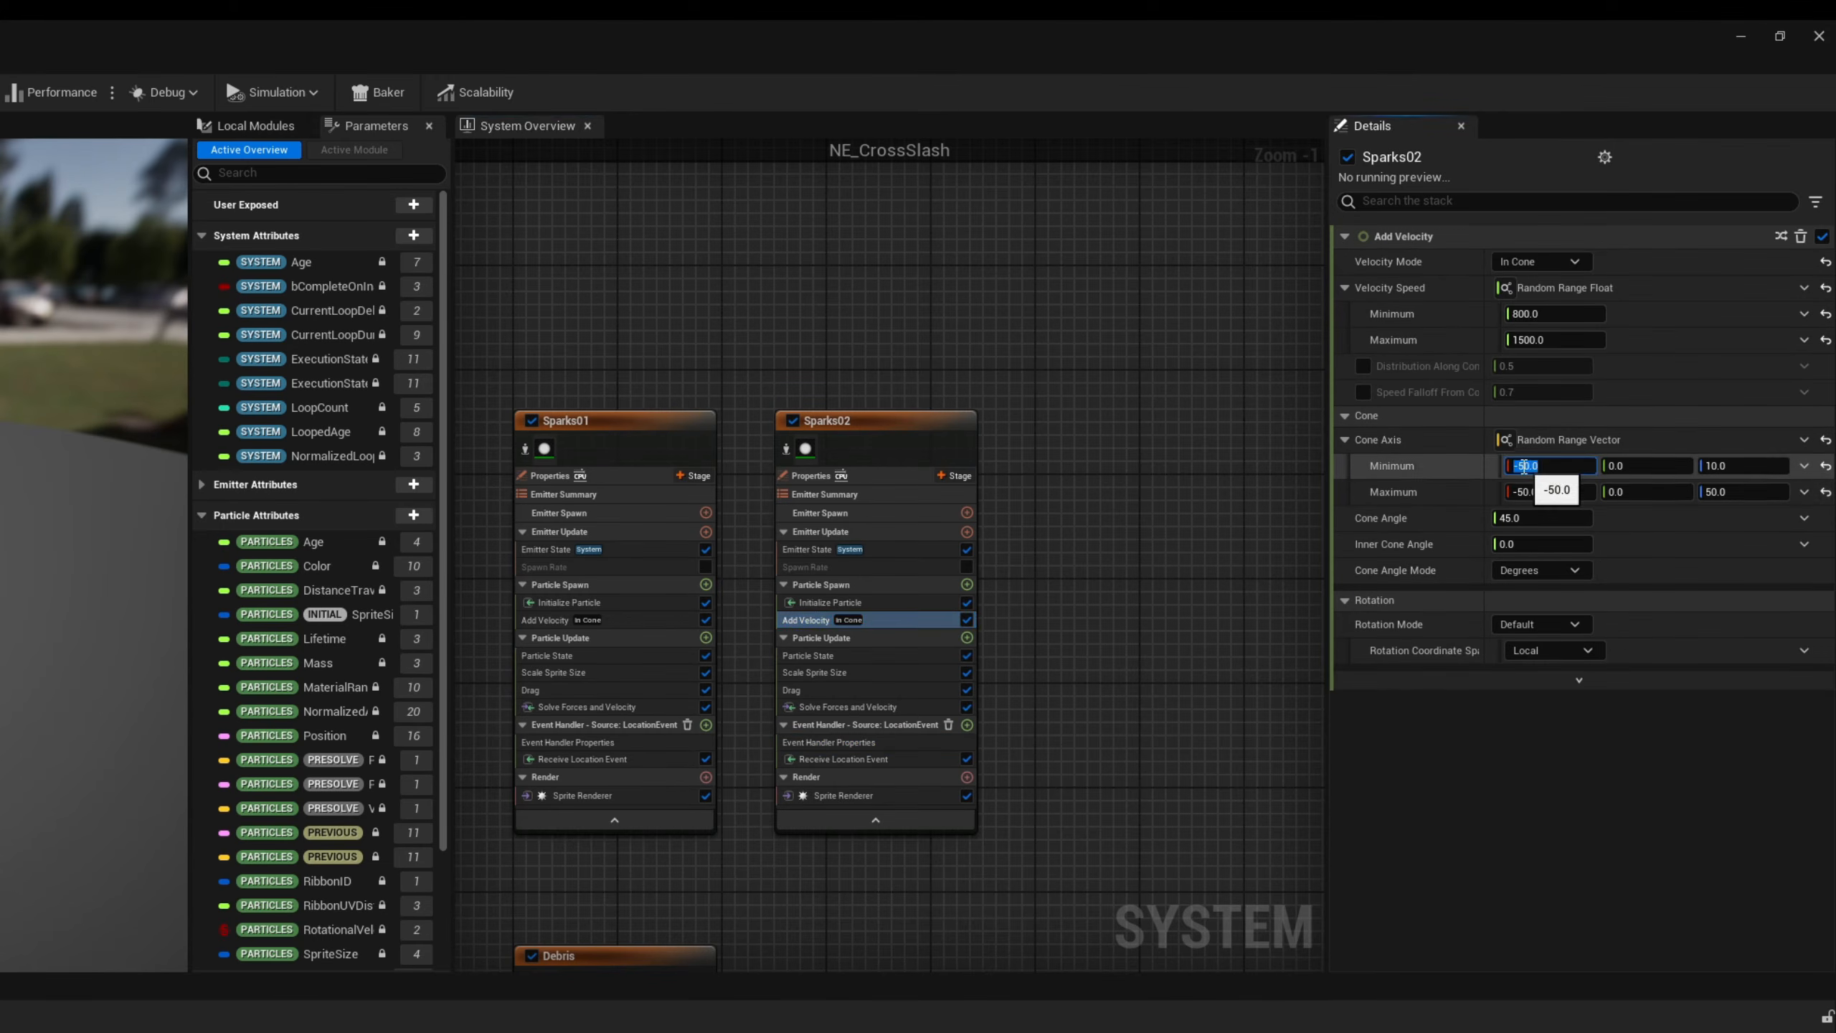
{"action": "type", "text": "50"}
{"action": "key", "text": "Tab"}
{"action": "key", "text": "Tab"}
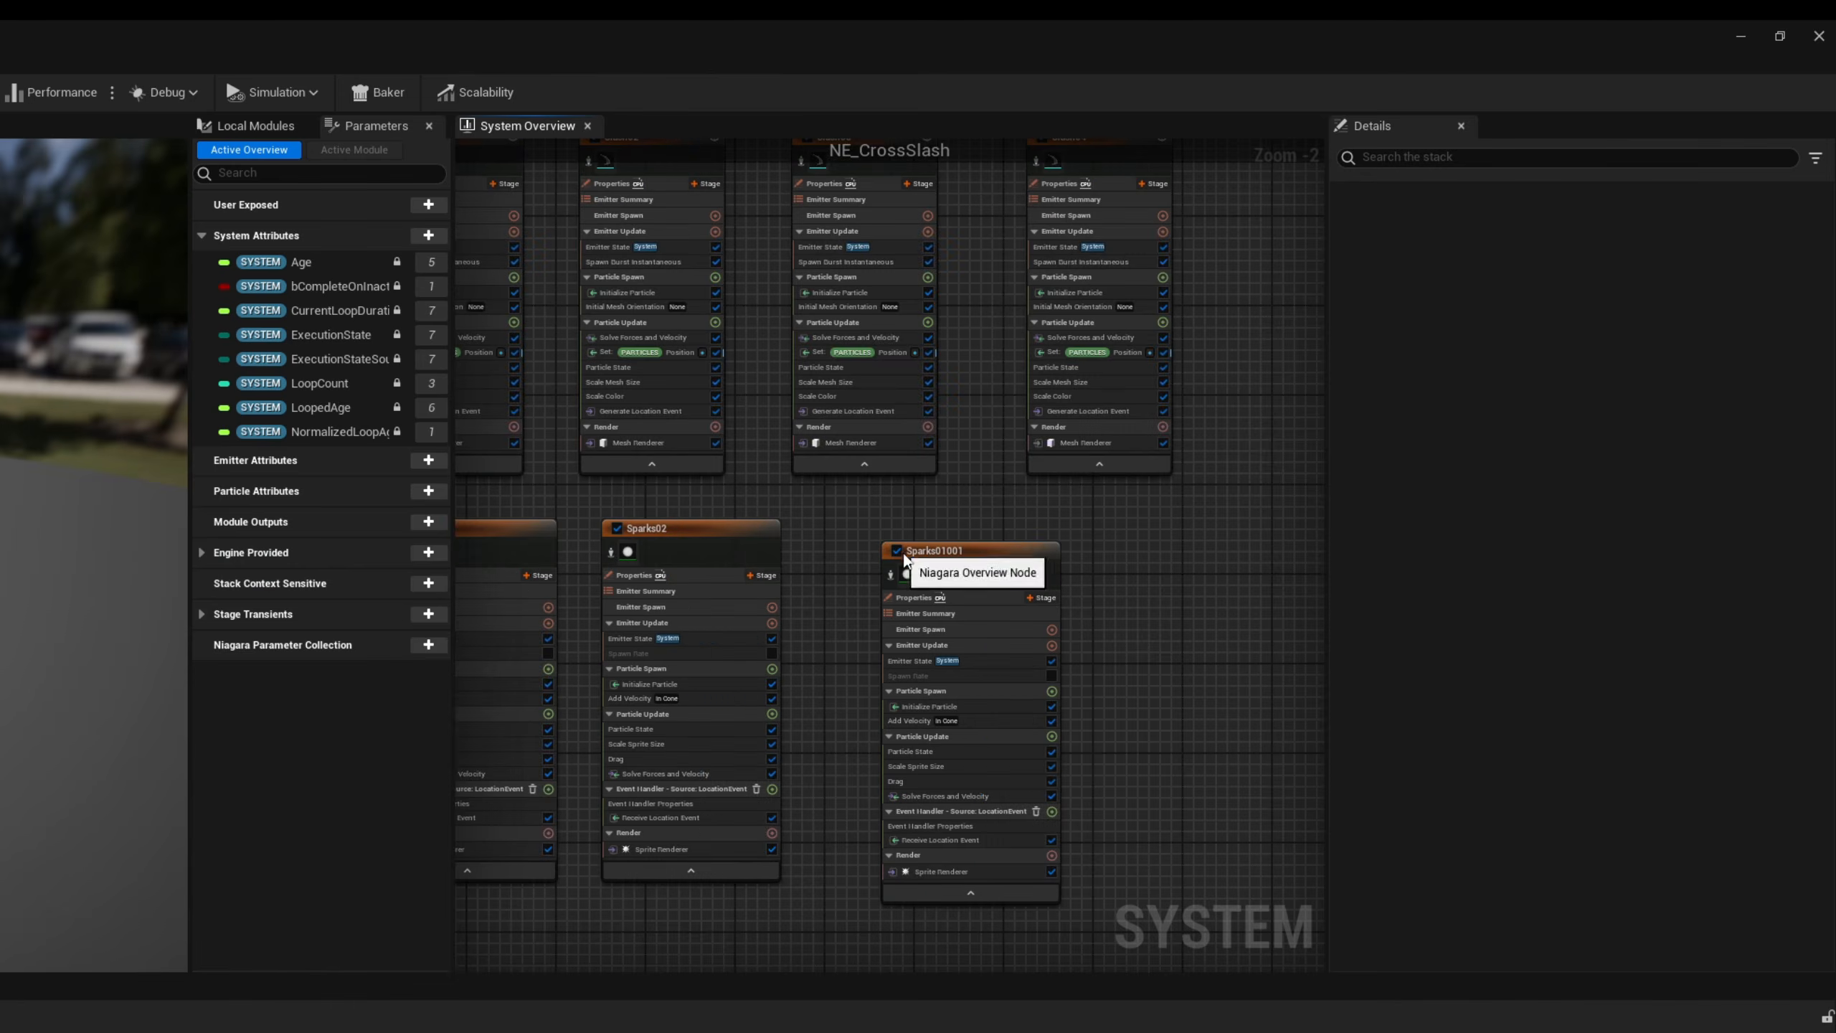
- Place the copy of the Sparks01 emitter beside Sparks02 and rename it Sparks03
{"action": "left_click_drag", "start_coordinate": [954, 558], "coordinate": [1035, 522]}
{"action": "scroll", "coordinate": [895, 537], "scroll_direction": "up", "scroll_amount": 2}
{"action": "double_click", "coordinate": [895, 531]}
{"action": "key", "text": "BackSpace"}
{"action": "type", "text": "3"}
- Set the source of Sparks03's event handler to the Slash03 Location Event
{"action": "right_click_drag", "start_coordinate": [1109, 734], "coordinate": [1082, 562]}
{"action": "left_click", "coordinate": [939, 722]}
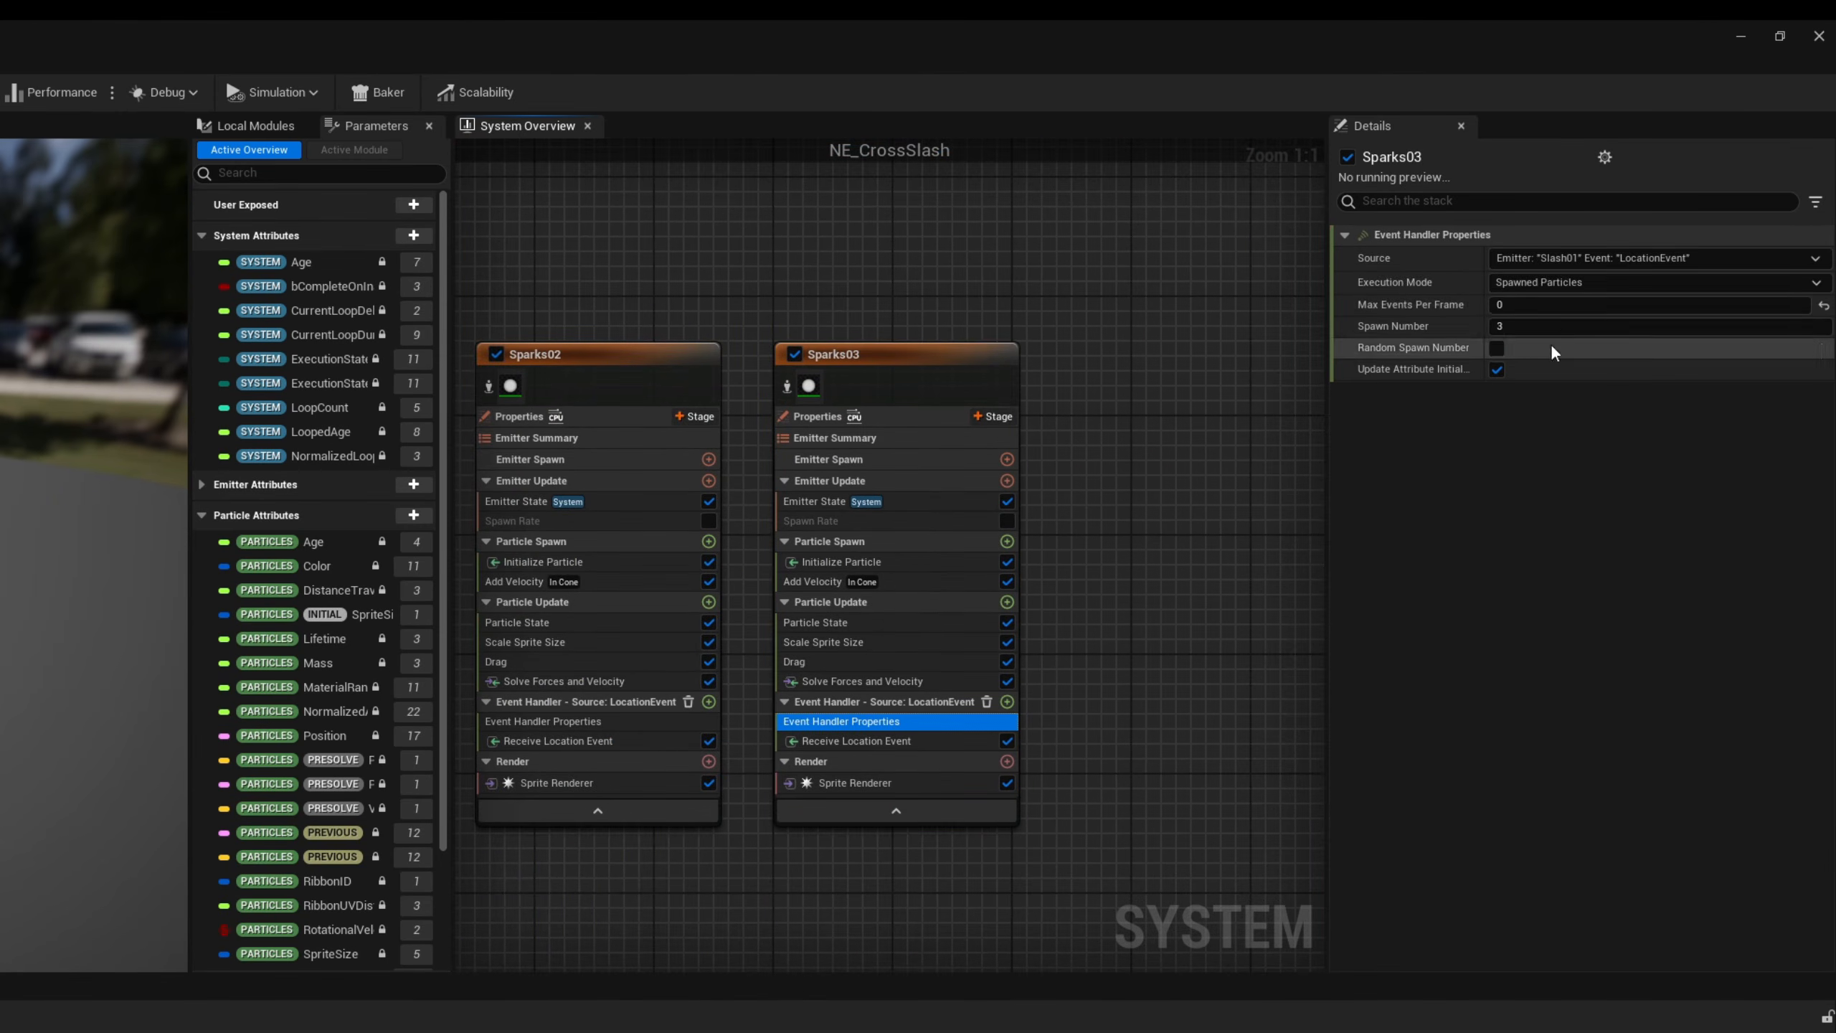
{"action": "left_click", "coordinate": [1581, 258]}
{"action": "left_click", "coordinate": [1591, 392]}
- Set Sparks03's Add Velocity Cone Axis to X 0 and Y -50 for both minimum and maximum
{"action": "left_click", "coordinate": [867, 582]}
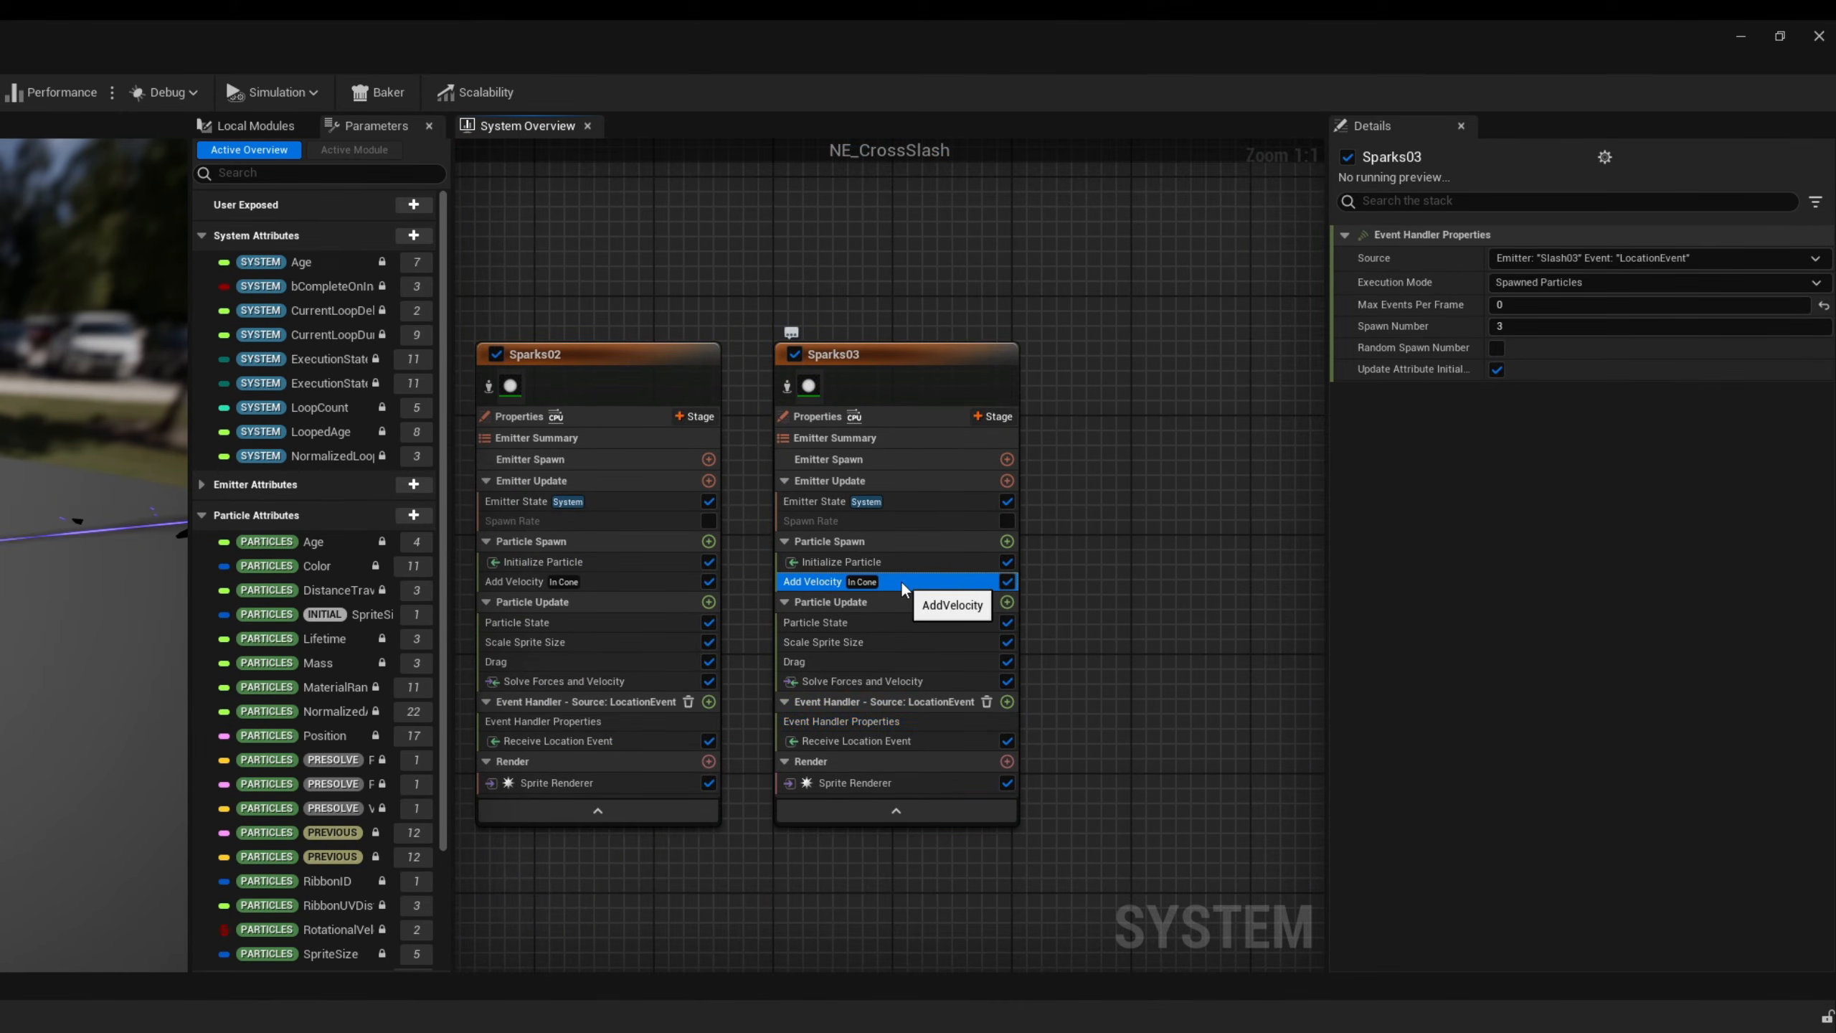
{"action": "left_click", "coordinate": [1555, 466]}
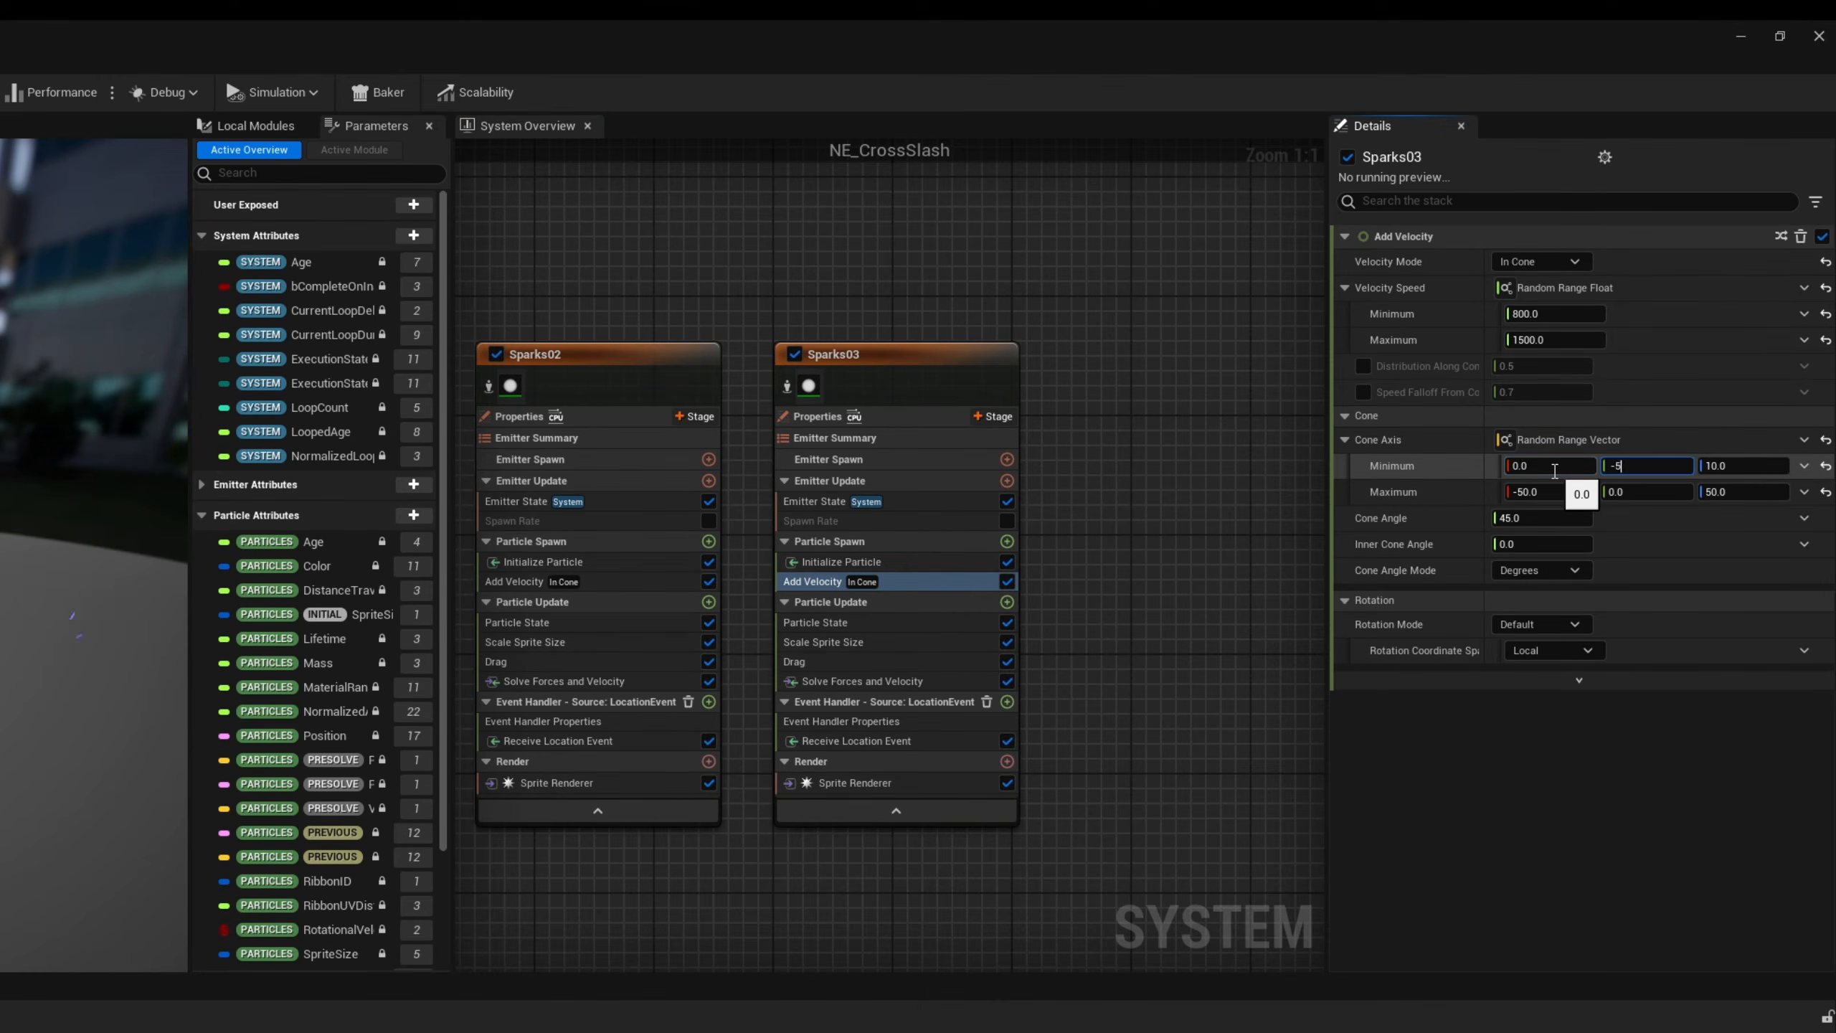
{"action": "type", "text": "0"}
{"action": "key", "text": "Return"}
- Duplicate the Sparks03 emitter, place the copy beside it and rename it Sparks04
{"action": "scroll", "coordinate": [1045, 901], "scroll_direction": "down", "scroll_amount": 2}
{"action": "right_click_drag", "start_coordinate": [1045, 901], "coordinate": [961, 907]}
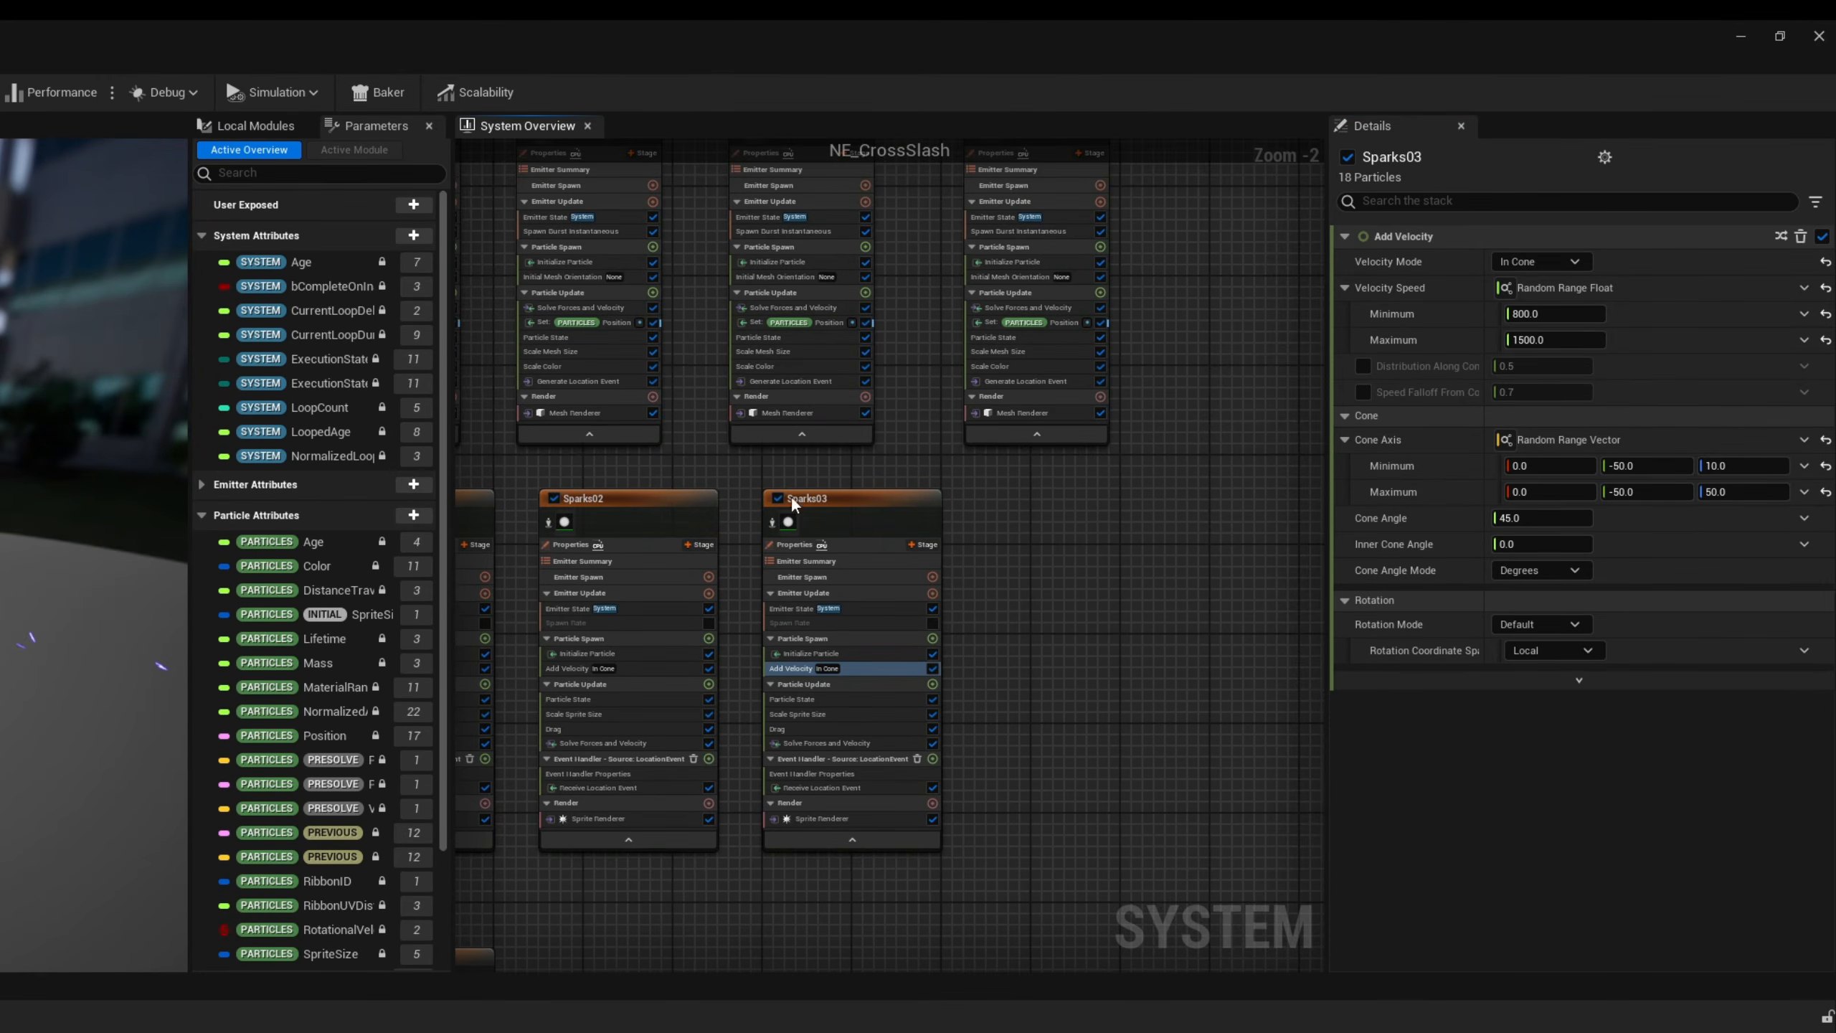
{"action": "left_click", "coordinate": [795, 505]}
{"action": "right_click_drag", "start_coordinate": [1050, 531], "coordinate": [985, 530]}
{"action": "key", "text": "ctrl+d"}
{"action": "left_click_drag", "start_coordinate": [1059, 531], "coordinate": [1010, 511]}
{"action": "double_click", "coordinate": [1005, 506]}
{"action": "type", "text": "Sparks04"}
{"action": "key", "text": "Return"}
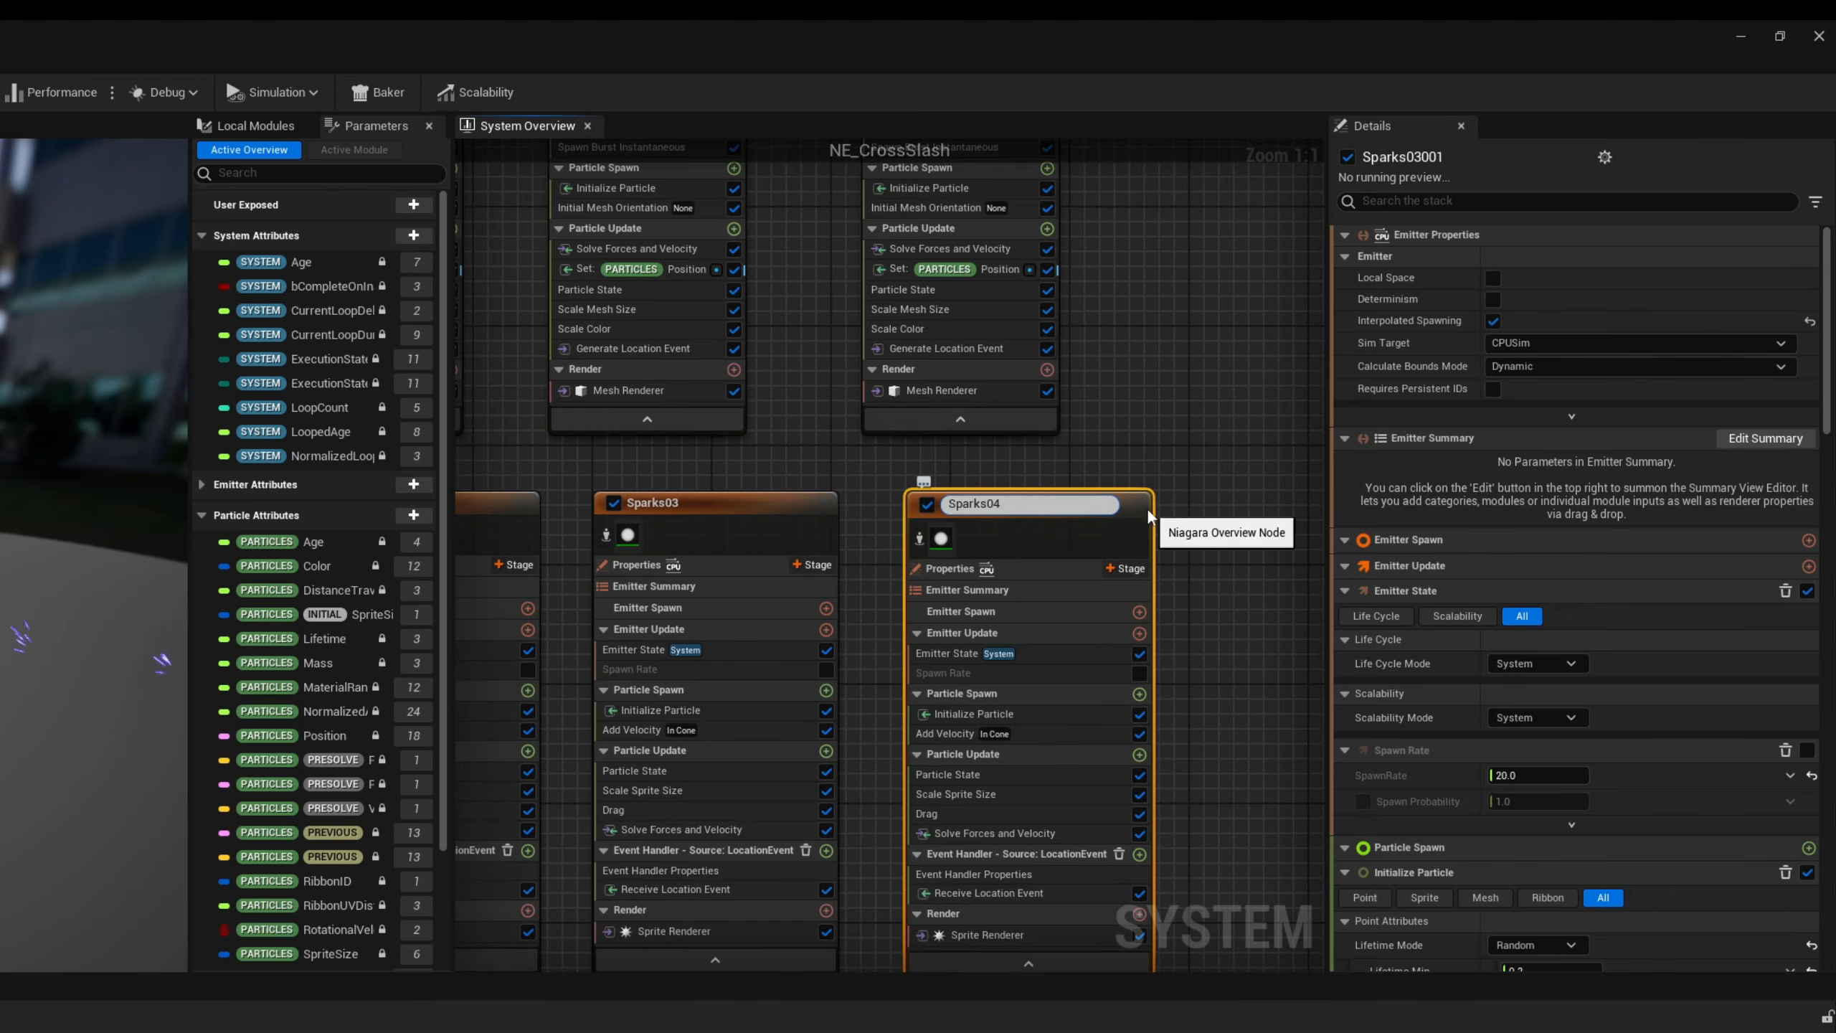
- Set the source of Sparks04's event handler to the Slash04 Location Event
{"action": "scroll", "coordinate": [1196, 643], "scroll_direction": "up", "scroll_amount": 4}
{"action": "left_click", "coordinate": [941, 752]}
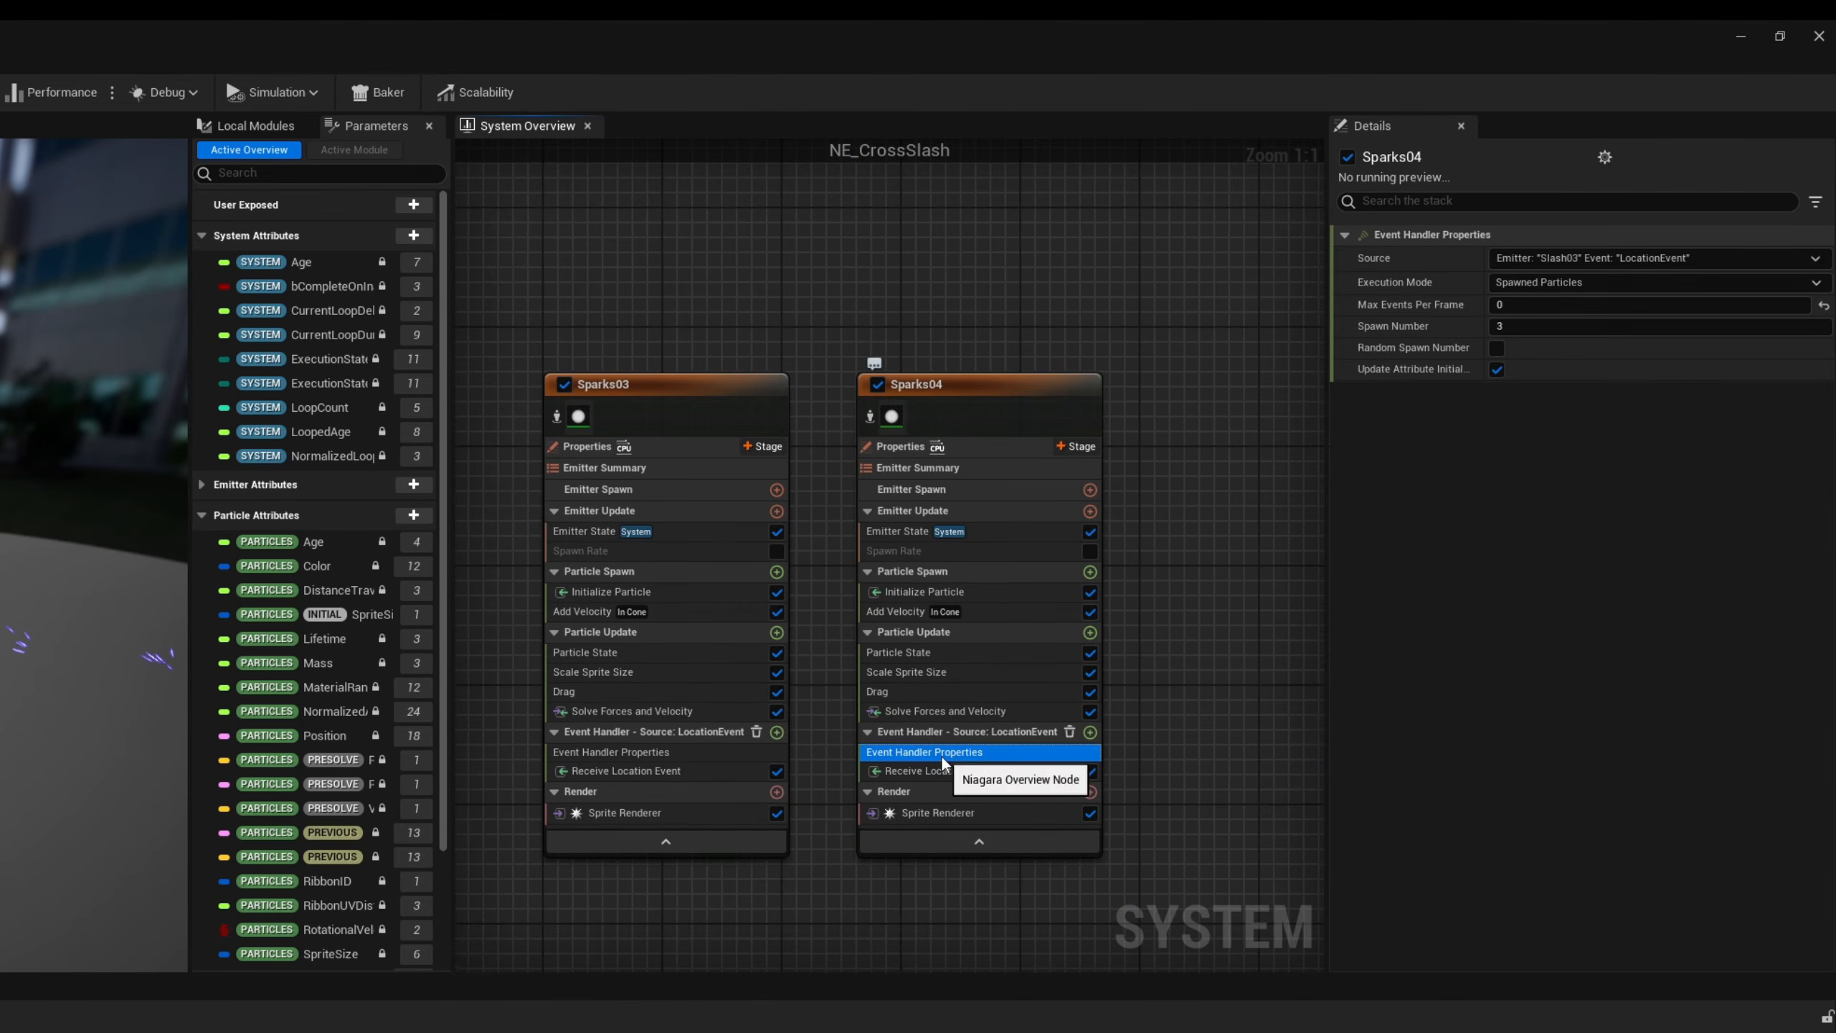
{"action": "left_click", "coordinate": [1592, 259]}
{"action": "left_click", "coordinate": [1576, 426]}
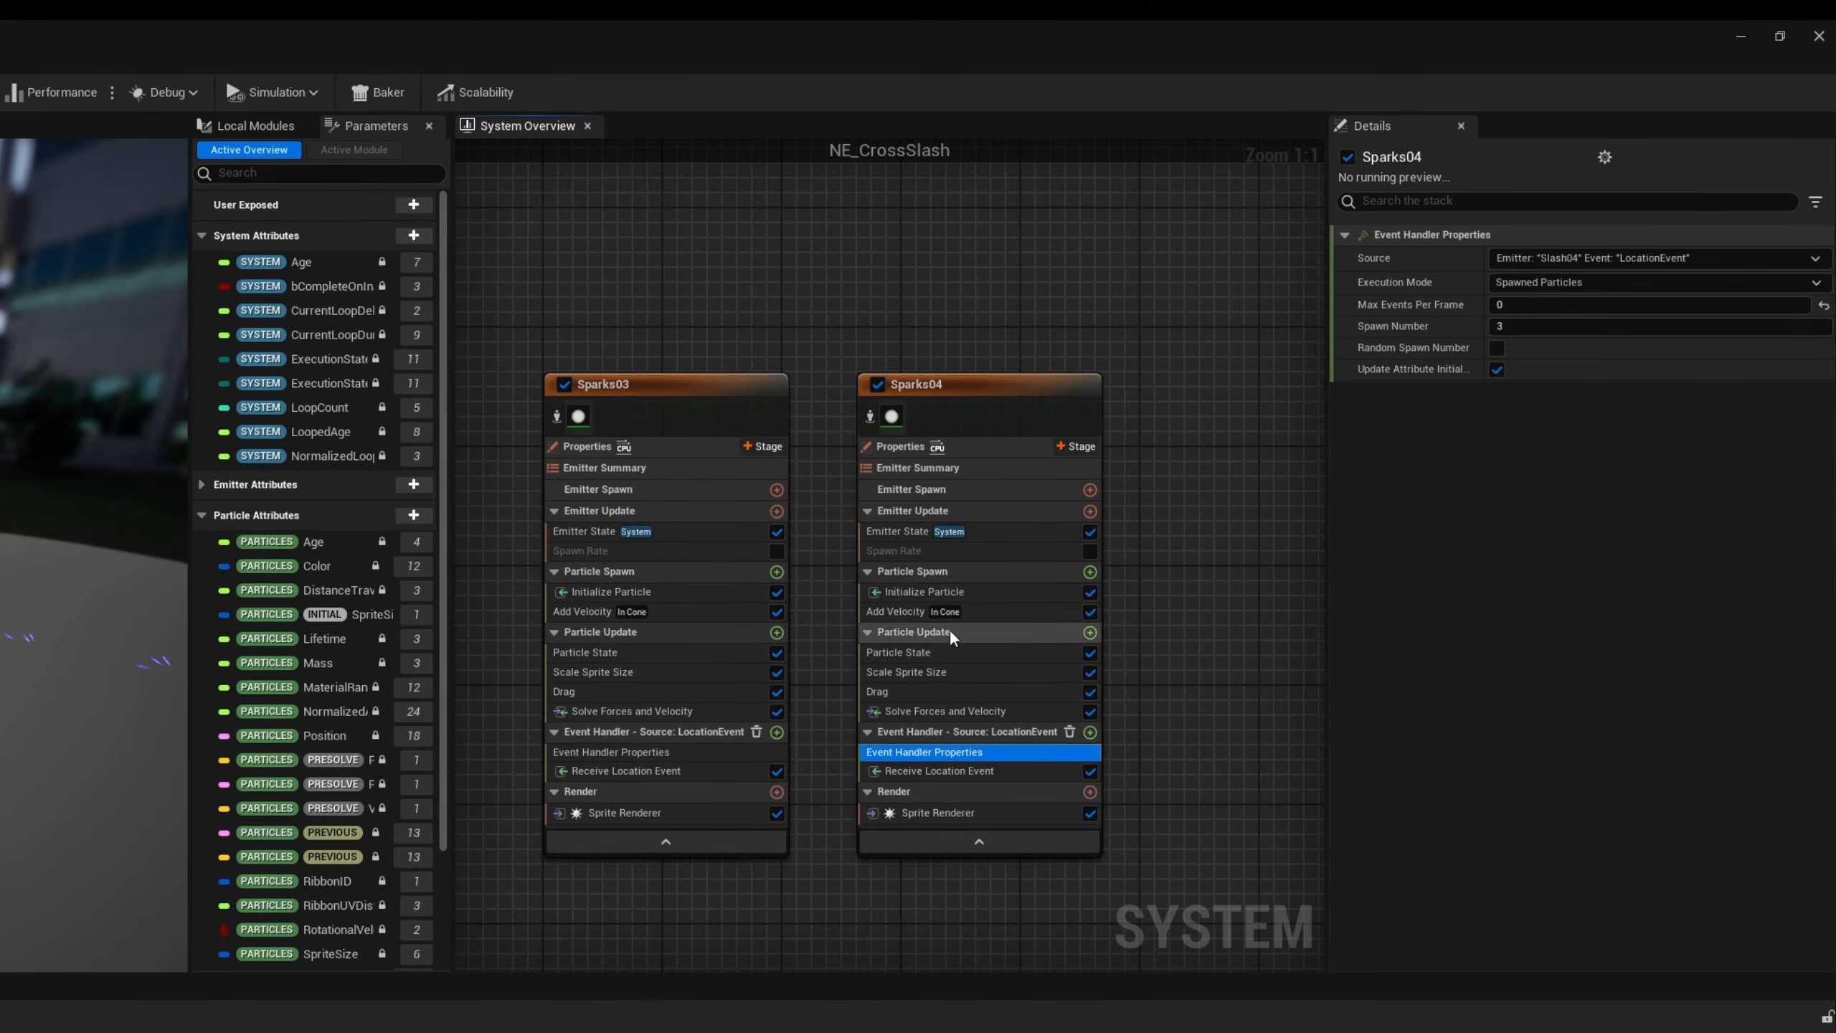
- Set the minimum and maximum Y of Sparks04's Add Velocity Cone Axis to 50
{"action": "left_click", "coordinate": [1002, 614]}
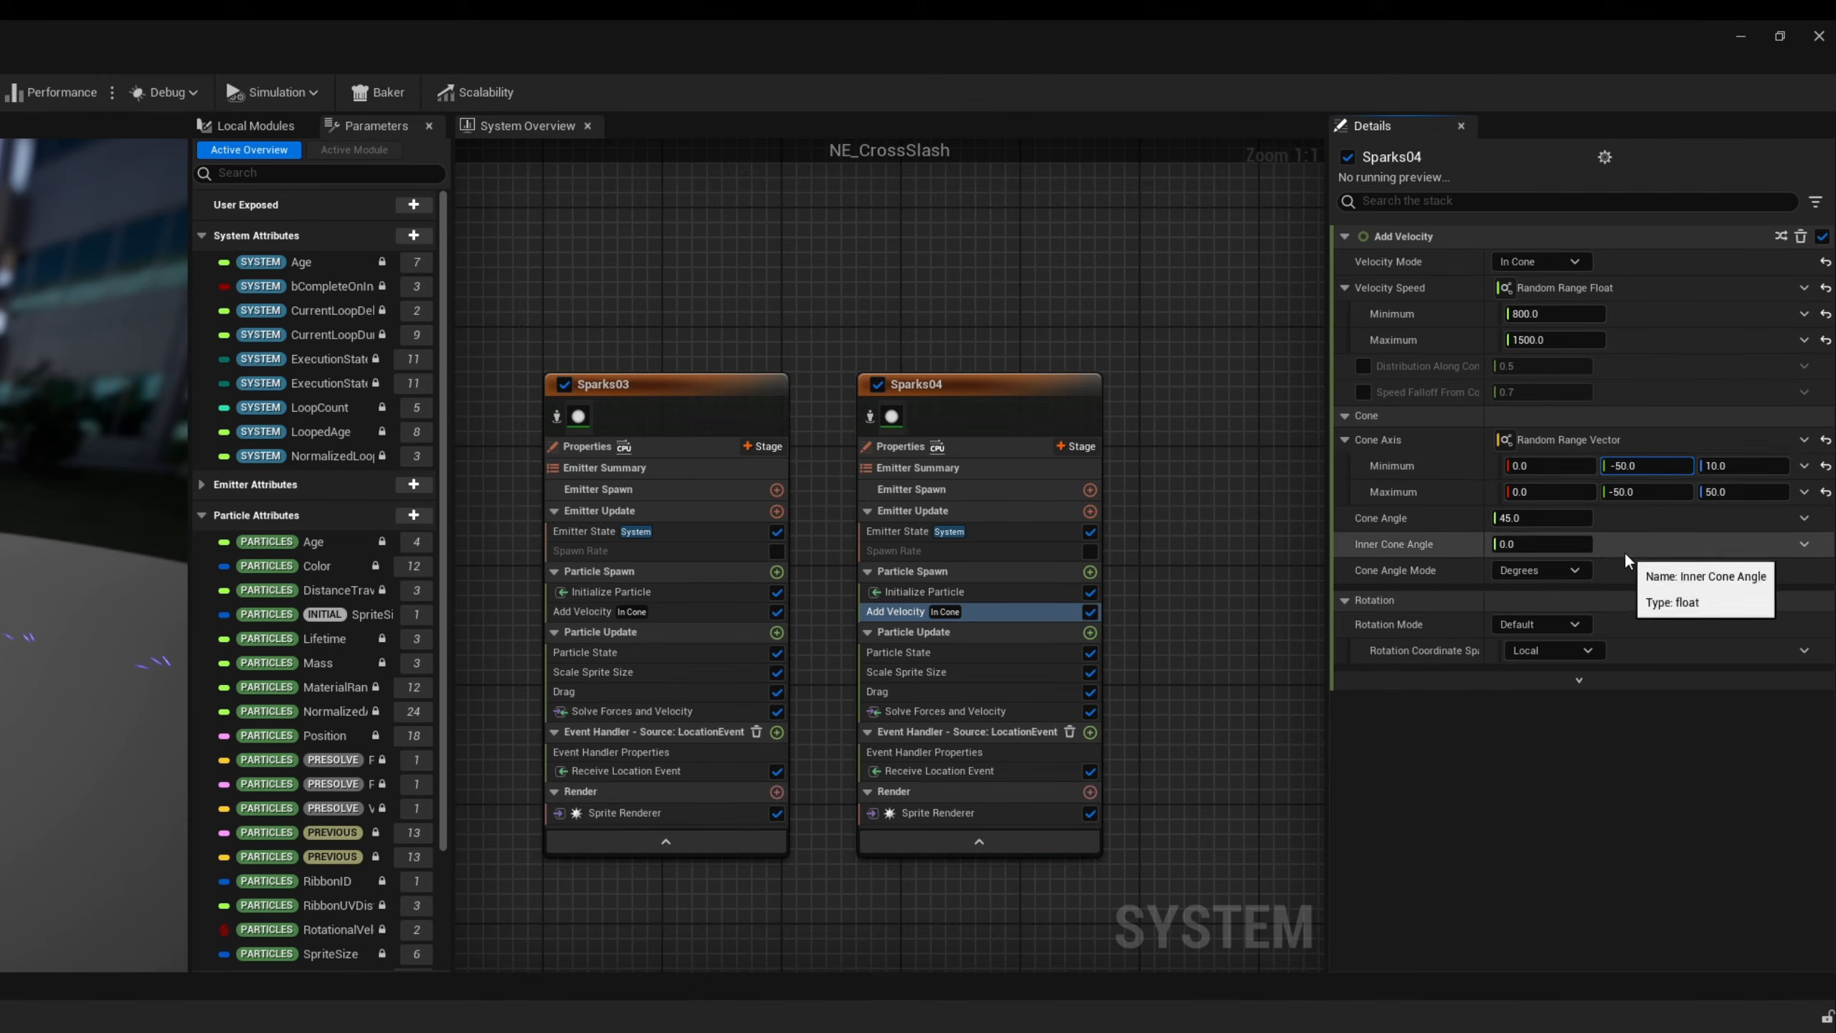
{"action": "key", "text": "BackSpace"}
{"action": "left_click", "coordinate": [1638, 493]}
{"action": "left_click", "coordinate": [1614, 494]}
{"action": "key", "text": "BackSpace"}
{"action": "key", "text": "Return"}
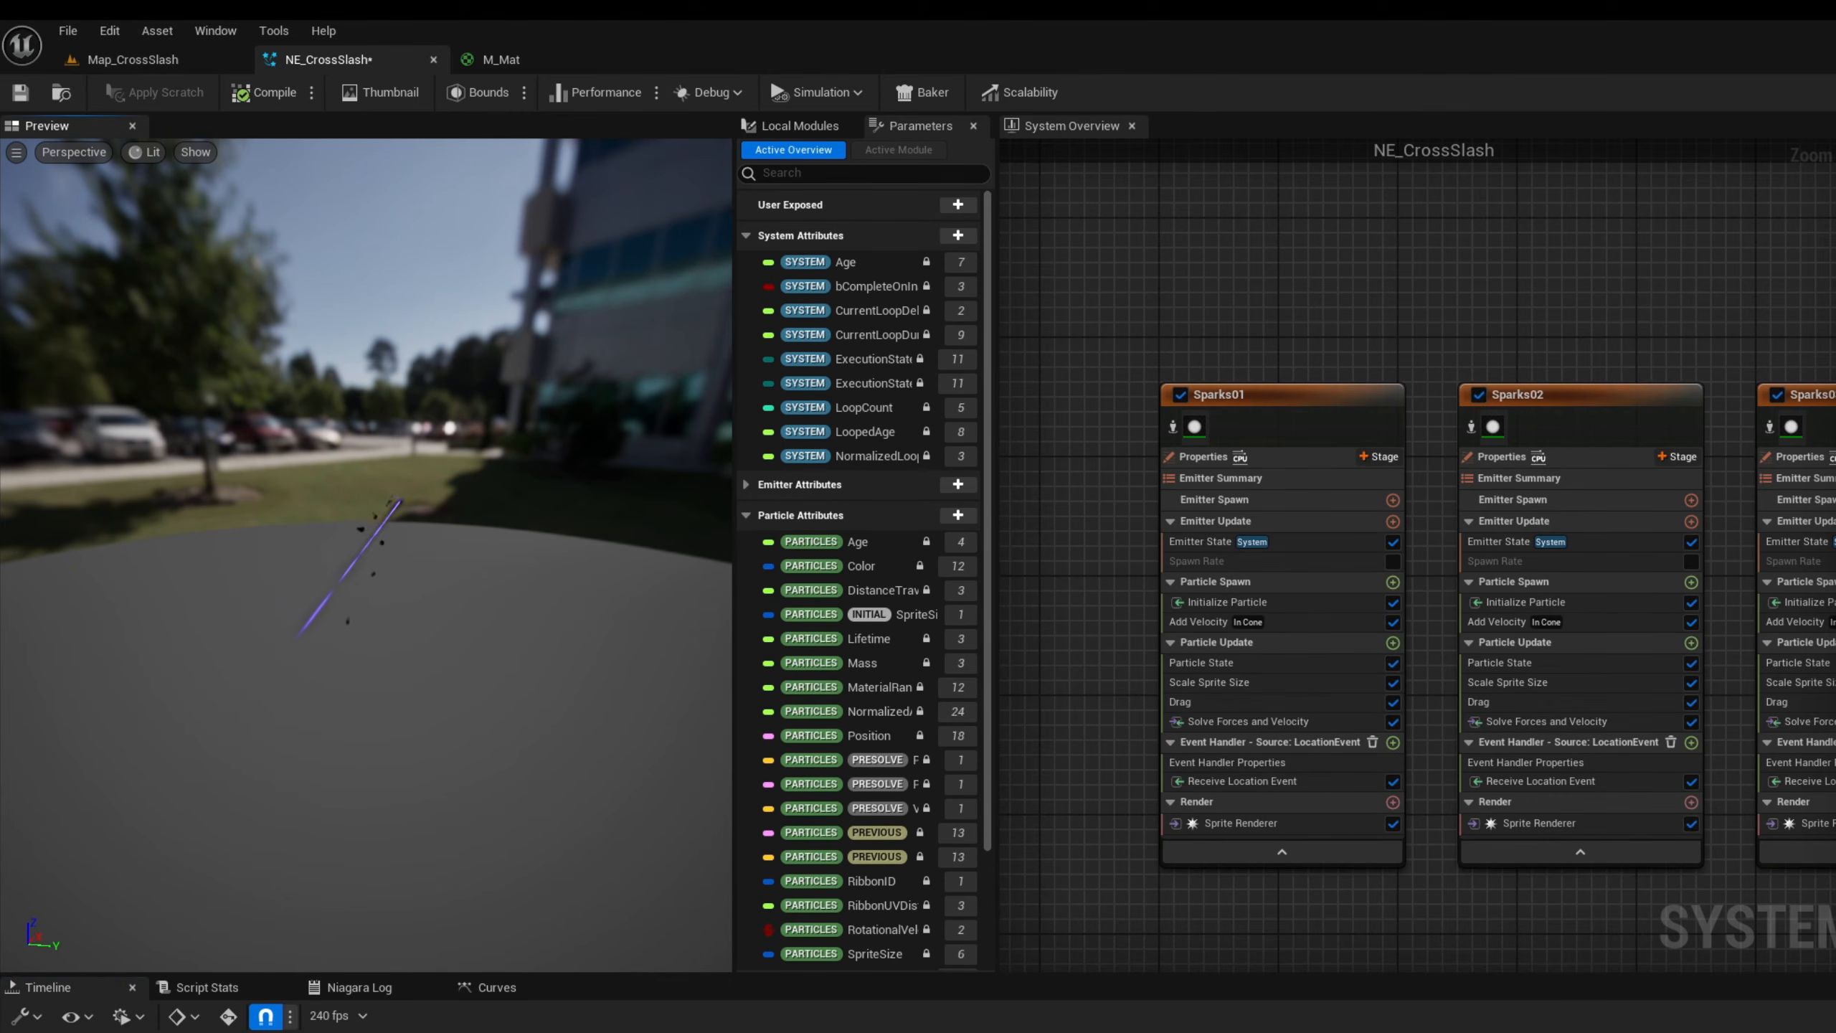
- Add a second event handler to the Debris emitter and give it a Receive Location Event module
{"action": "left_click_drag", "start_coordinate": [460, 802], "coordinate": [431, 858]}
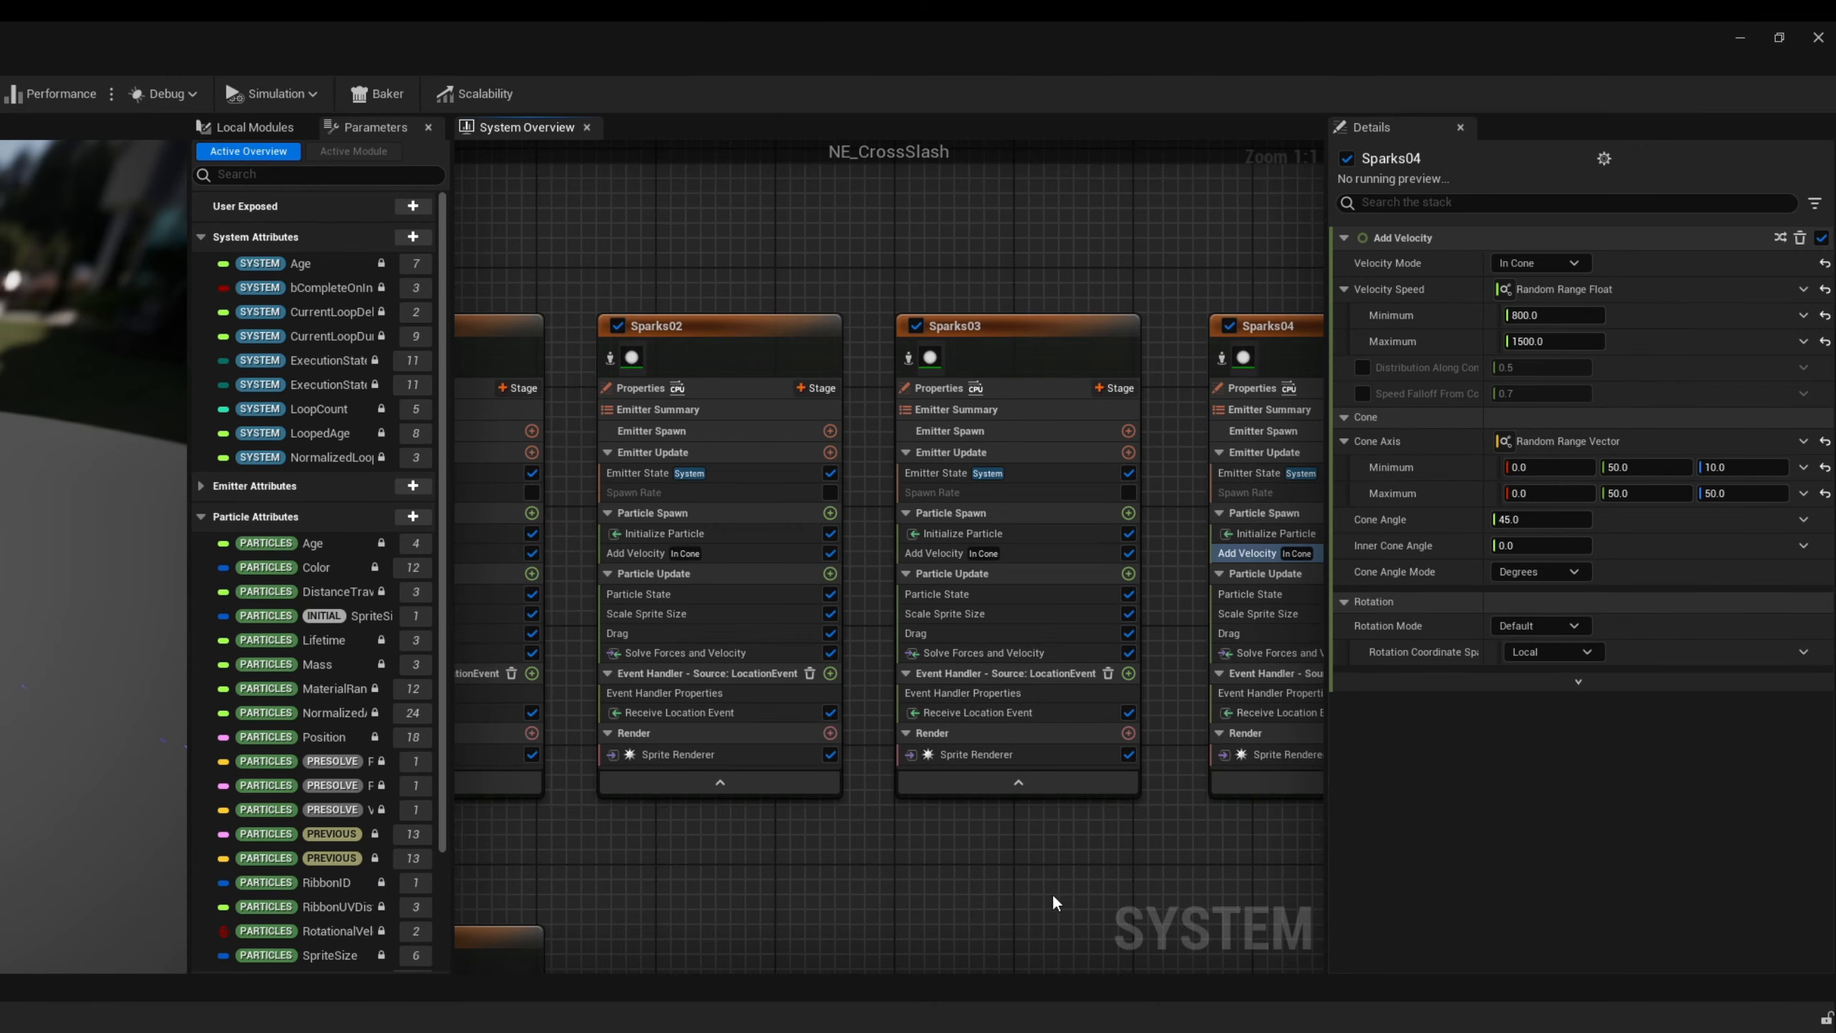
{"action": "right_click_drag", "start_coordinate": [885, 910], "coordinate": [1090, 705]}
{"action": "right_click_drag", "start_coordinate": [885, 948], "coordinate": [1050, 540]}
{"action": "left_click", "coordinate": [923, 712]}
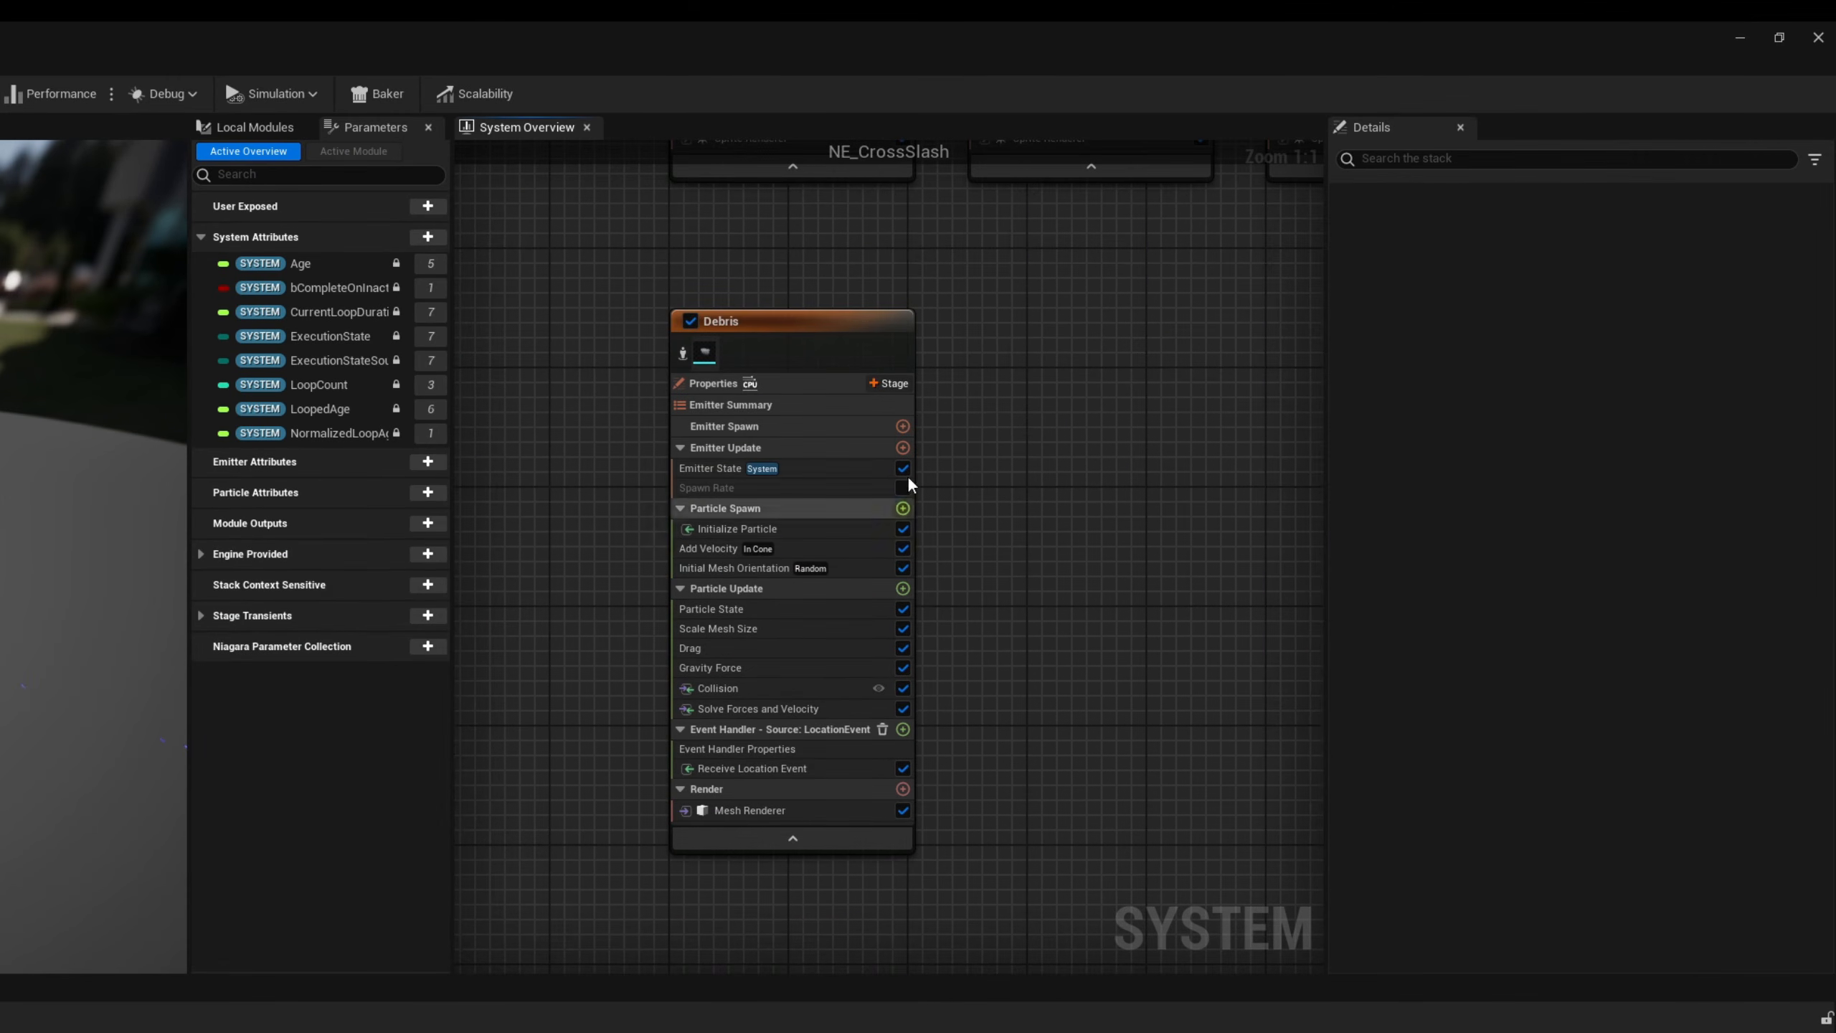
{"action": "left_click", "coordinate": [890, 383]}
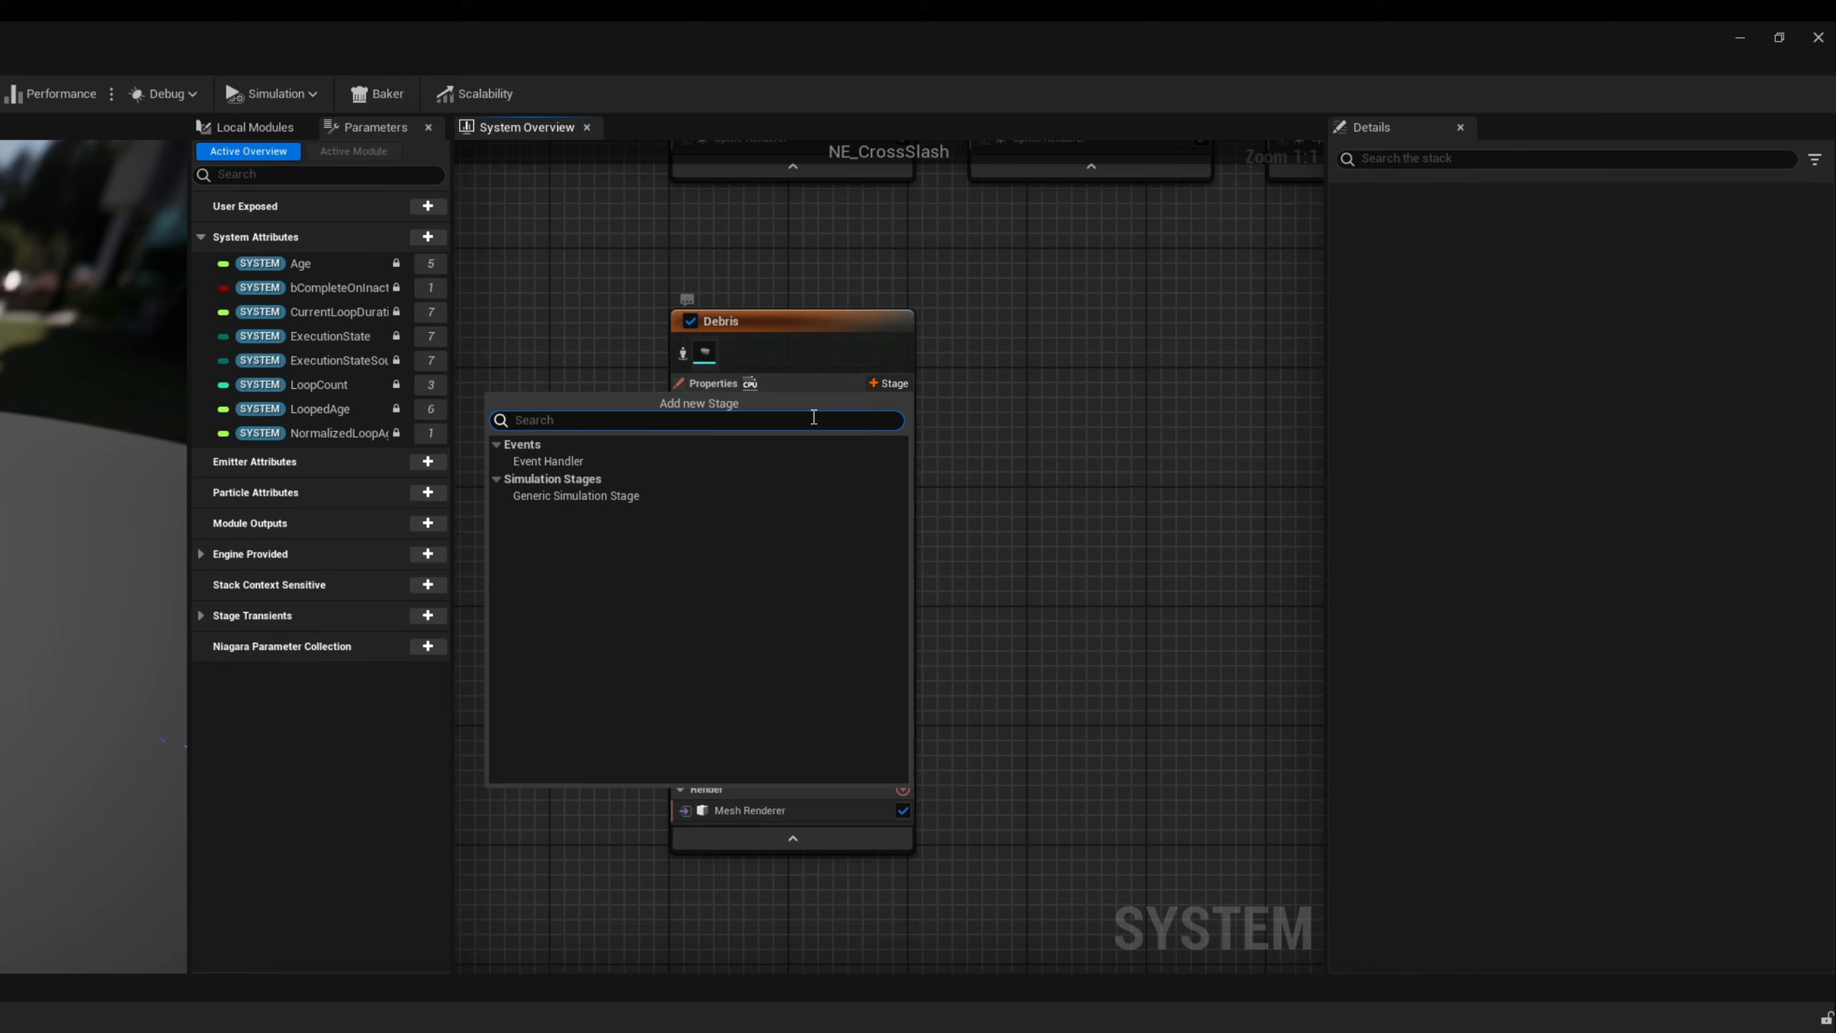
{"action": "left_click", "coordinate": [568, 462]}
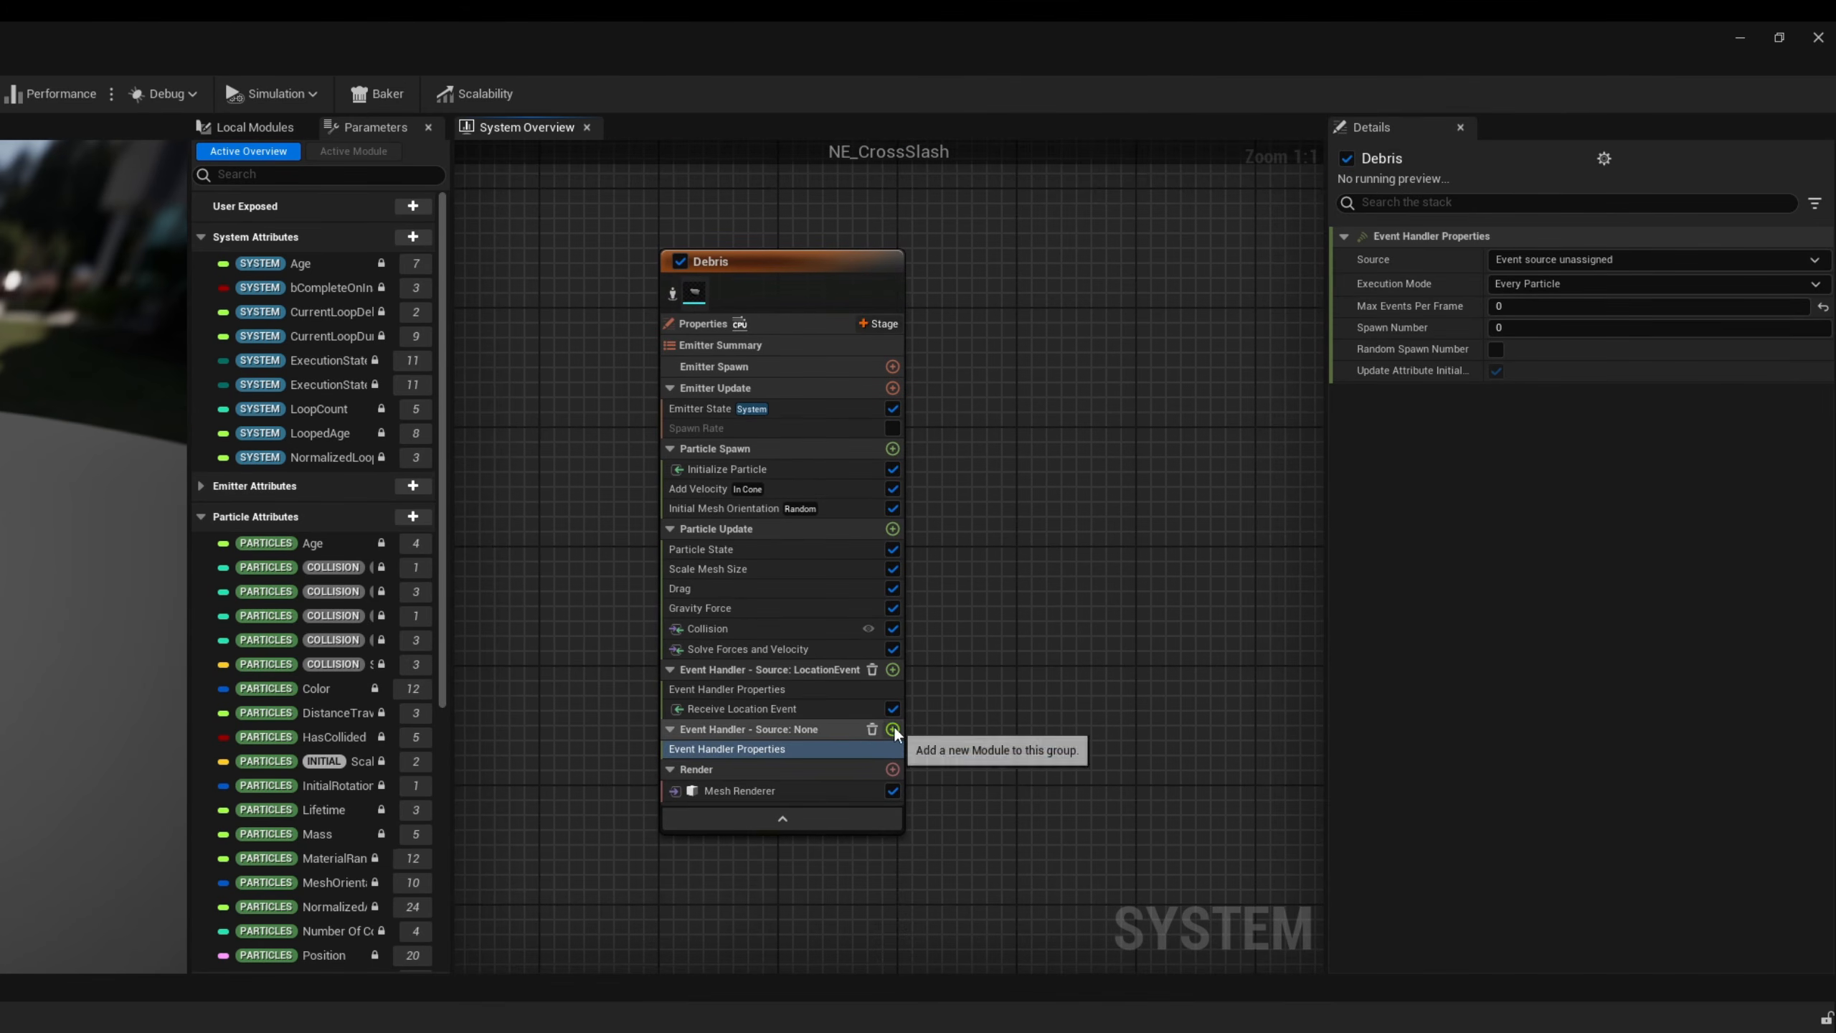
{"action": "left_click", "coordinate": [894, 728]}
{"action": "type", "text": "recei"}
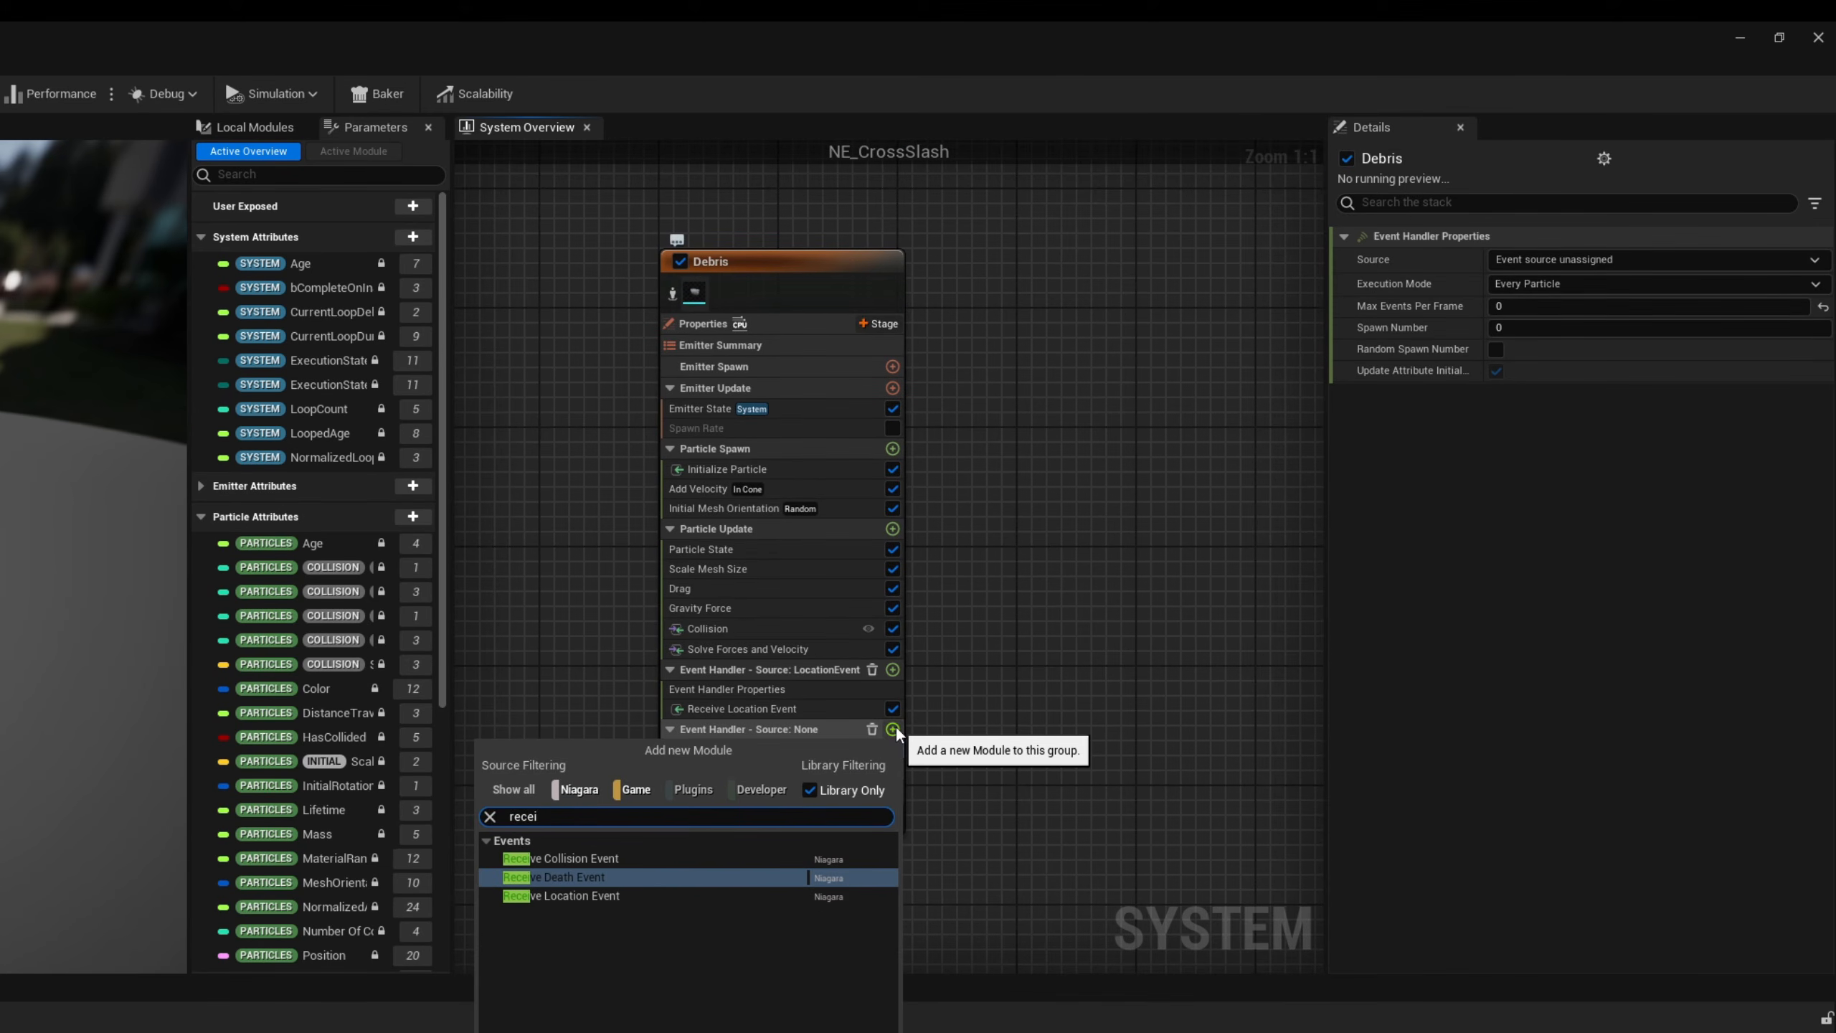
{"action": "key", "text": "Down"}
{"action": "key", "text": "Return"}
- Set Debris's second event handler to Spawned Particles with Spawn Number 1 and the Slash02 Location Event as its source
{"action": "left_click", "coordinate": [726, 748]}
{"action": "left_click", "coordinate": [1576, 284]}
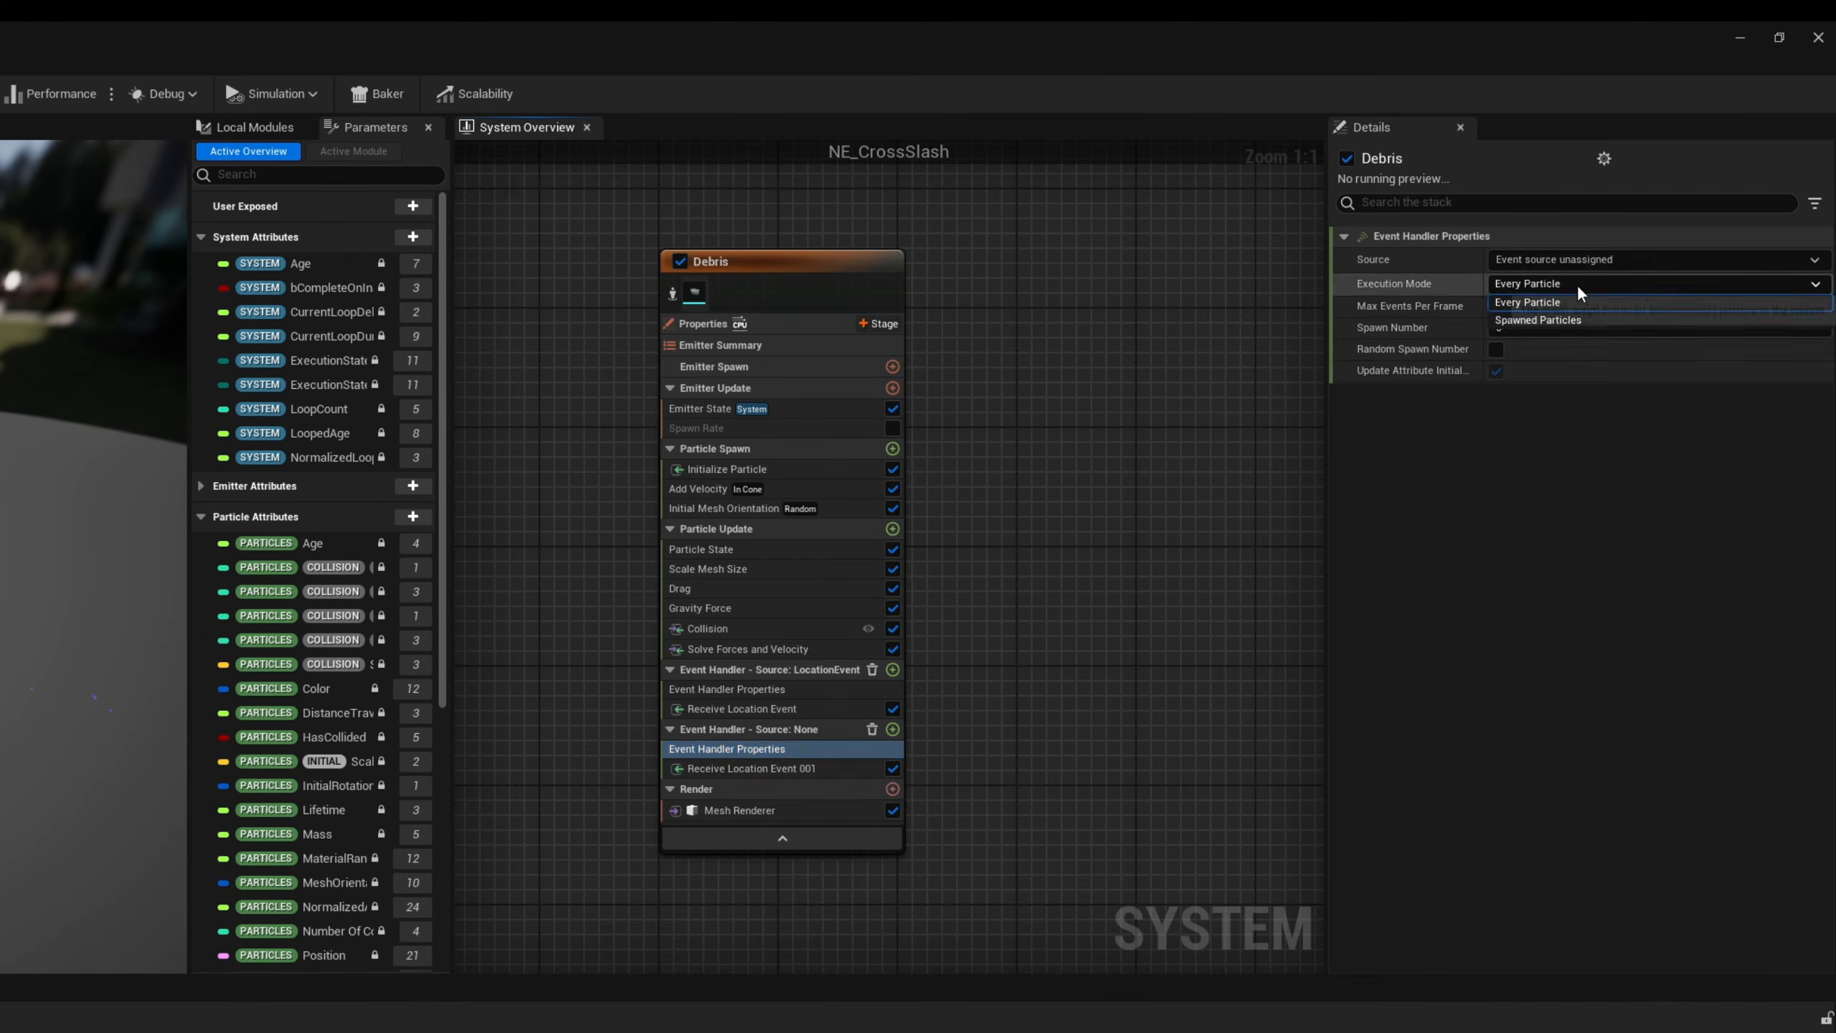
{"action": "left_click", "coordinate": [1578, 289]}
{"action": "left_click", "coordinate": [1575, 260]}
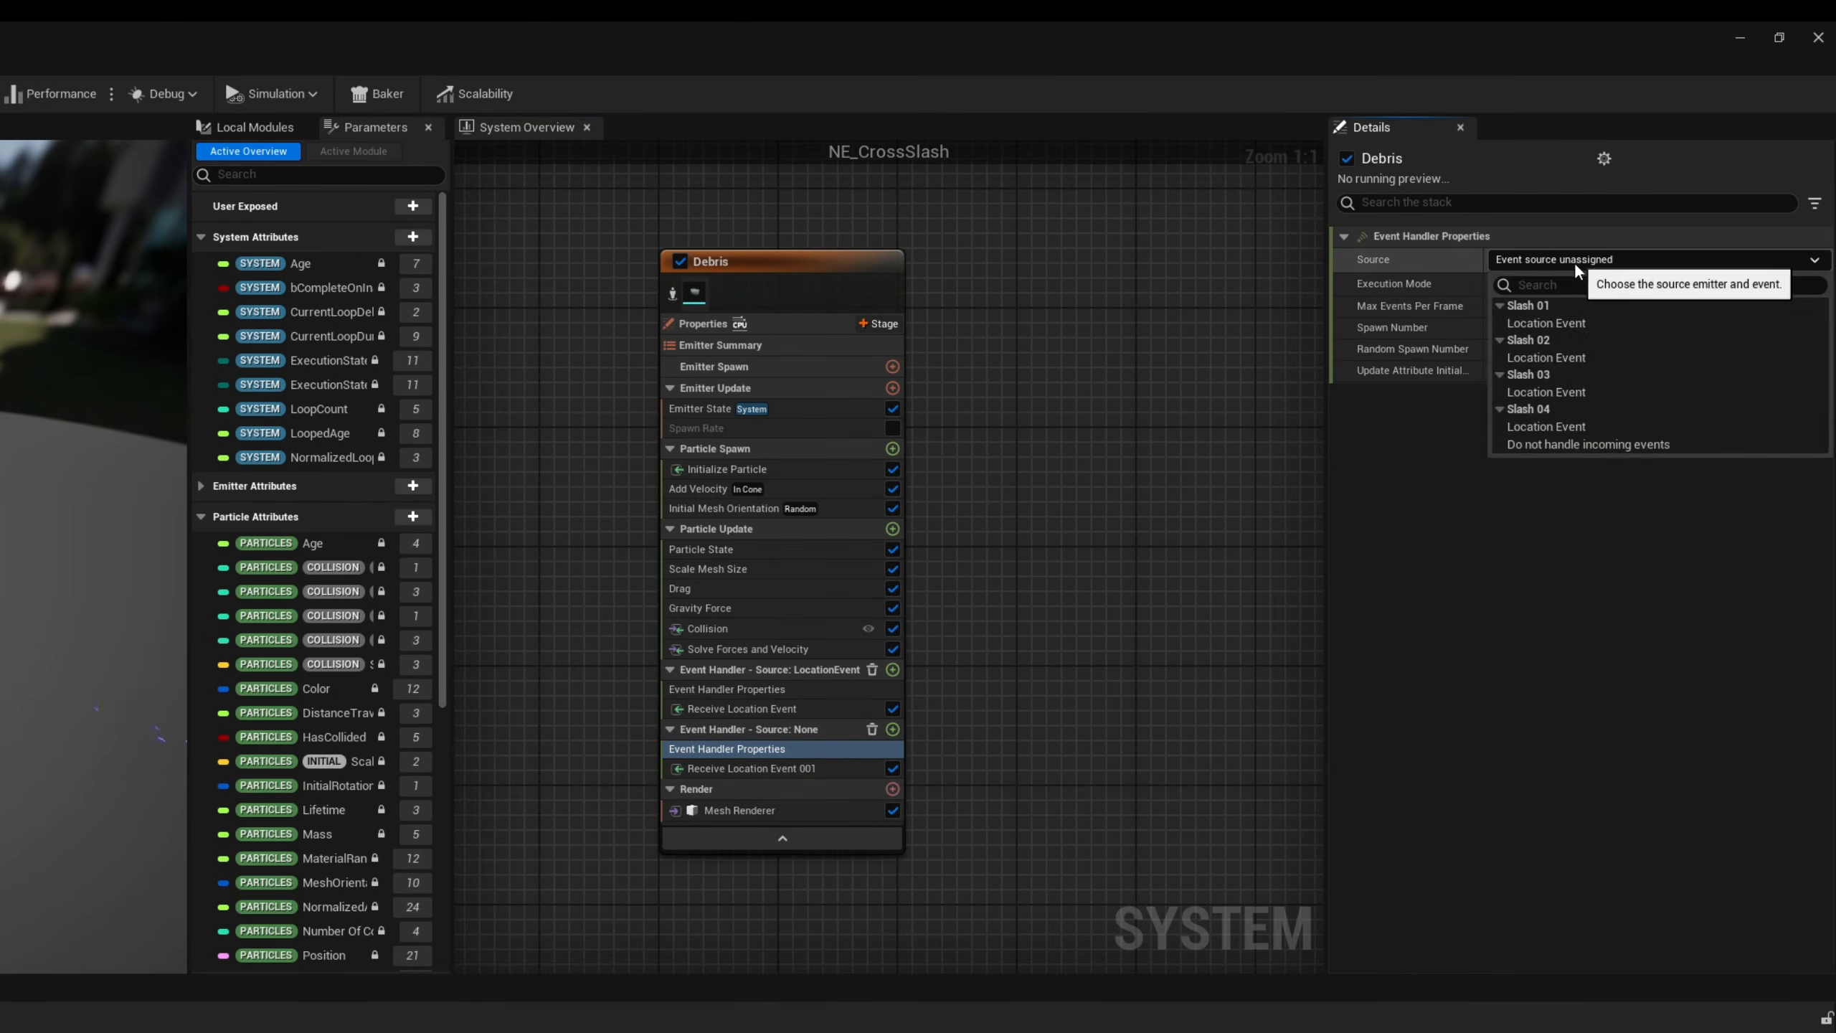
{"action": "left_click", "coordinate": [1565, 355]}
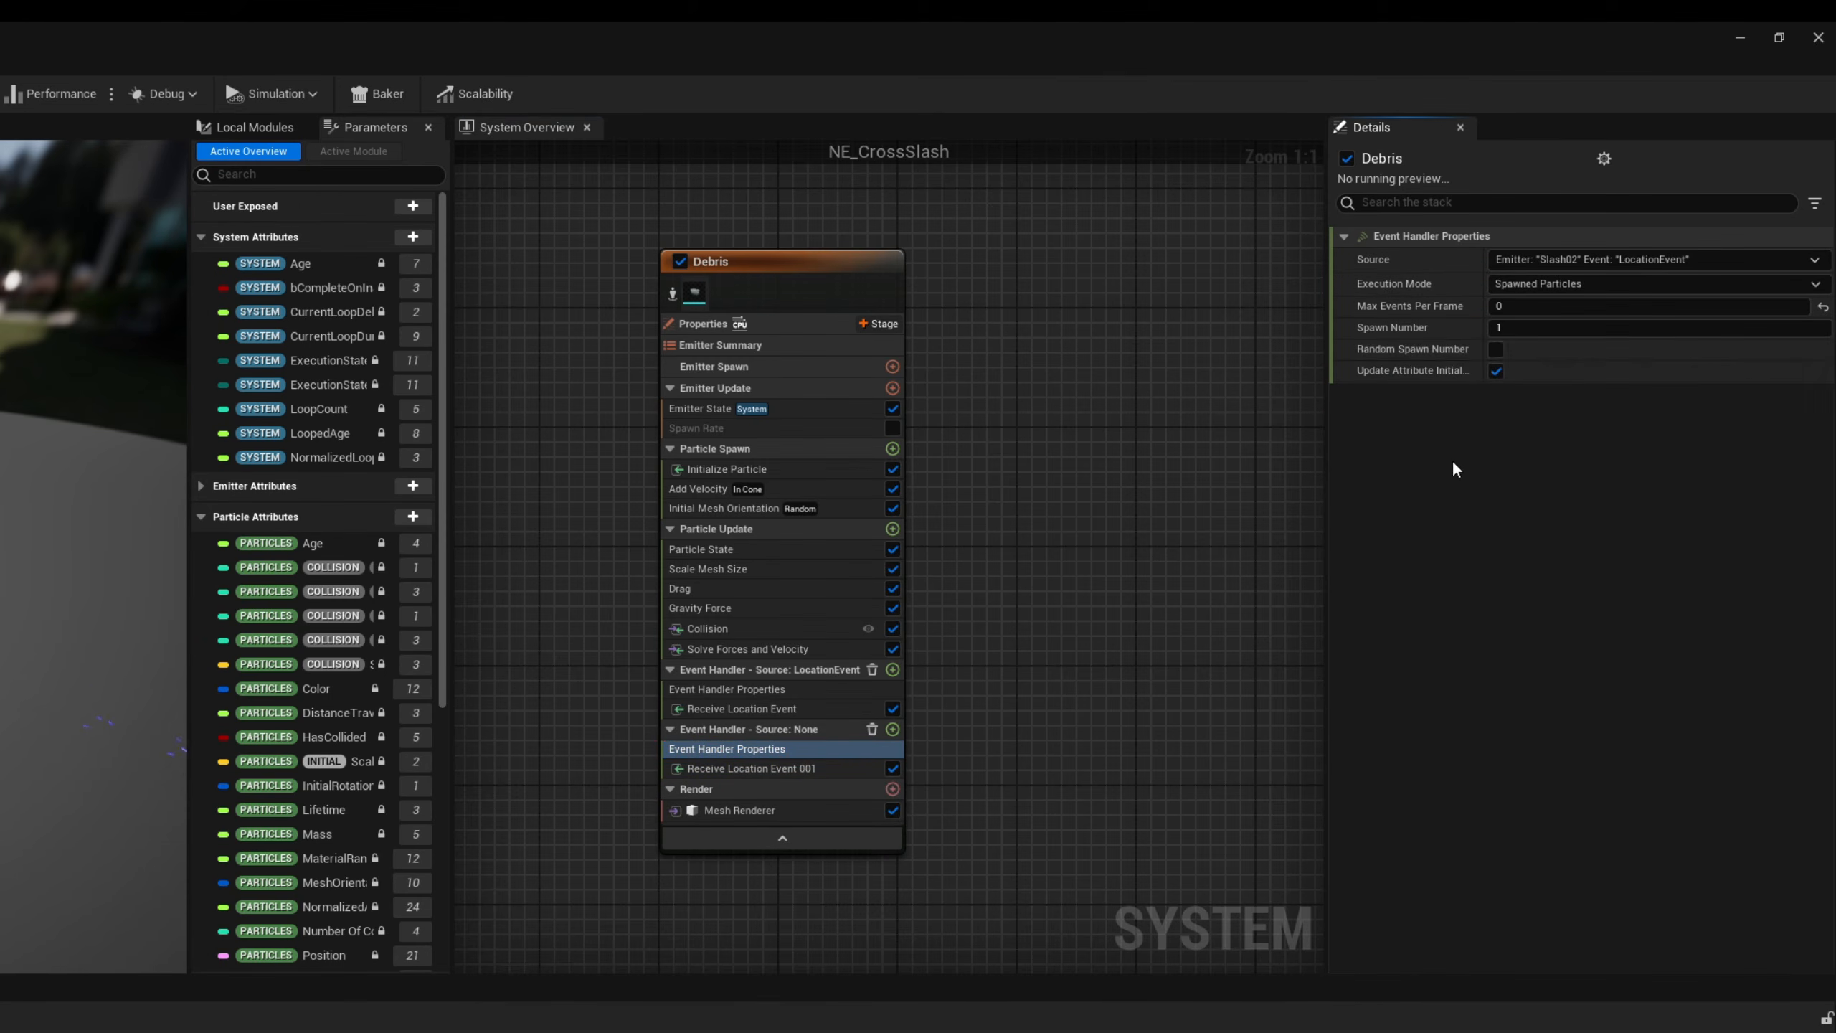
- Add a third event handler to the Debris emitter and give it a Receive Location Event module
{"action": "left_click", "coordinate": [878, 323]}
{"action": "left_click", "coordinate": [667, 402]}
{"action": "left_click", "coordinate": [893, 788]}
{"action": "type", "text": "rece"}
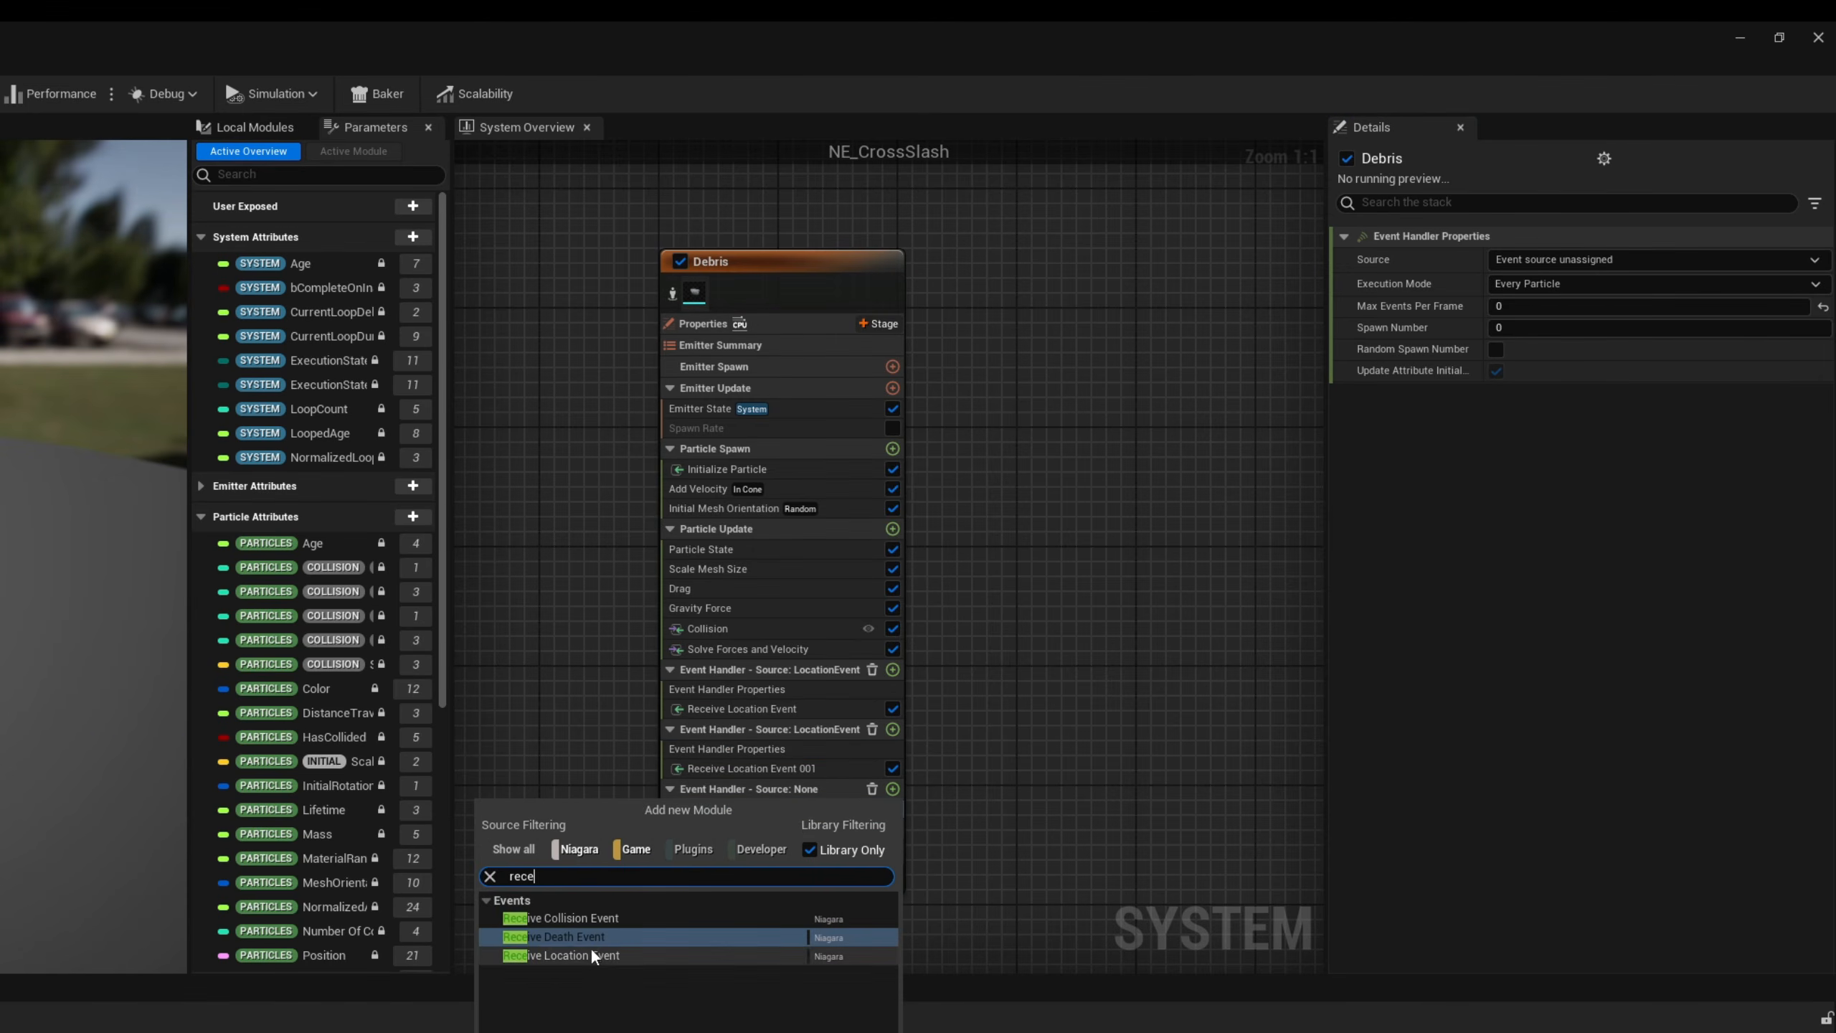
{"action": "left_click", "coordinate": [591, 949]}
- Set Debris's third event handler to Spawned Particles with Spawn Number 1 and the Slash03 Location Event as its source
{"action": "left_click", "coordinate": [726, 808]}
{"action": "left_click", "coordinate": [1648, 259]}
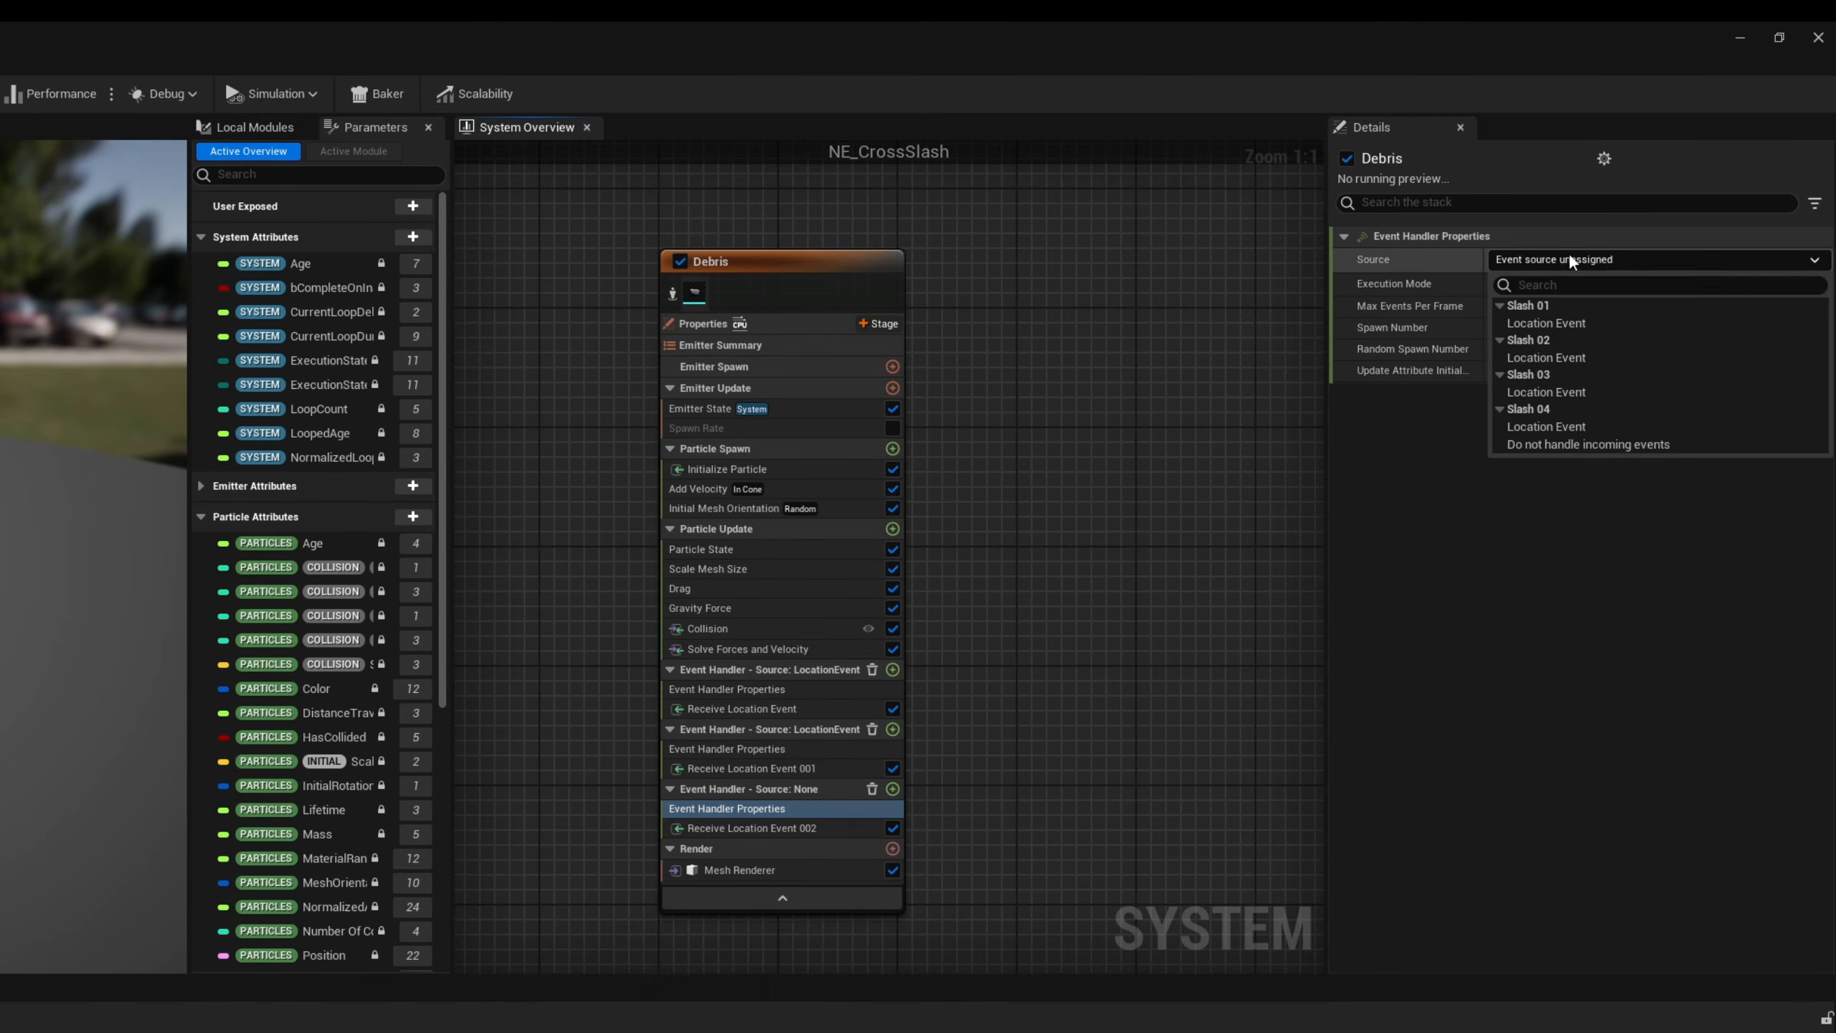
{"action": "left_click", "coordinate": [1554, 392]}
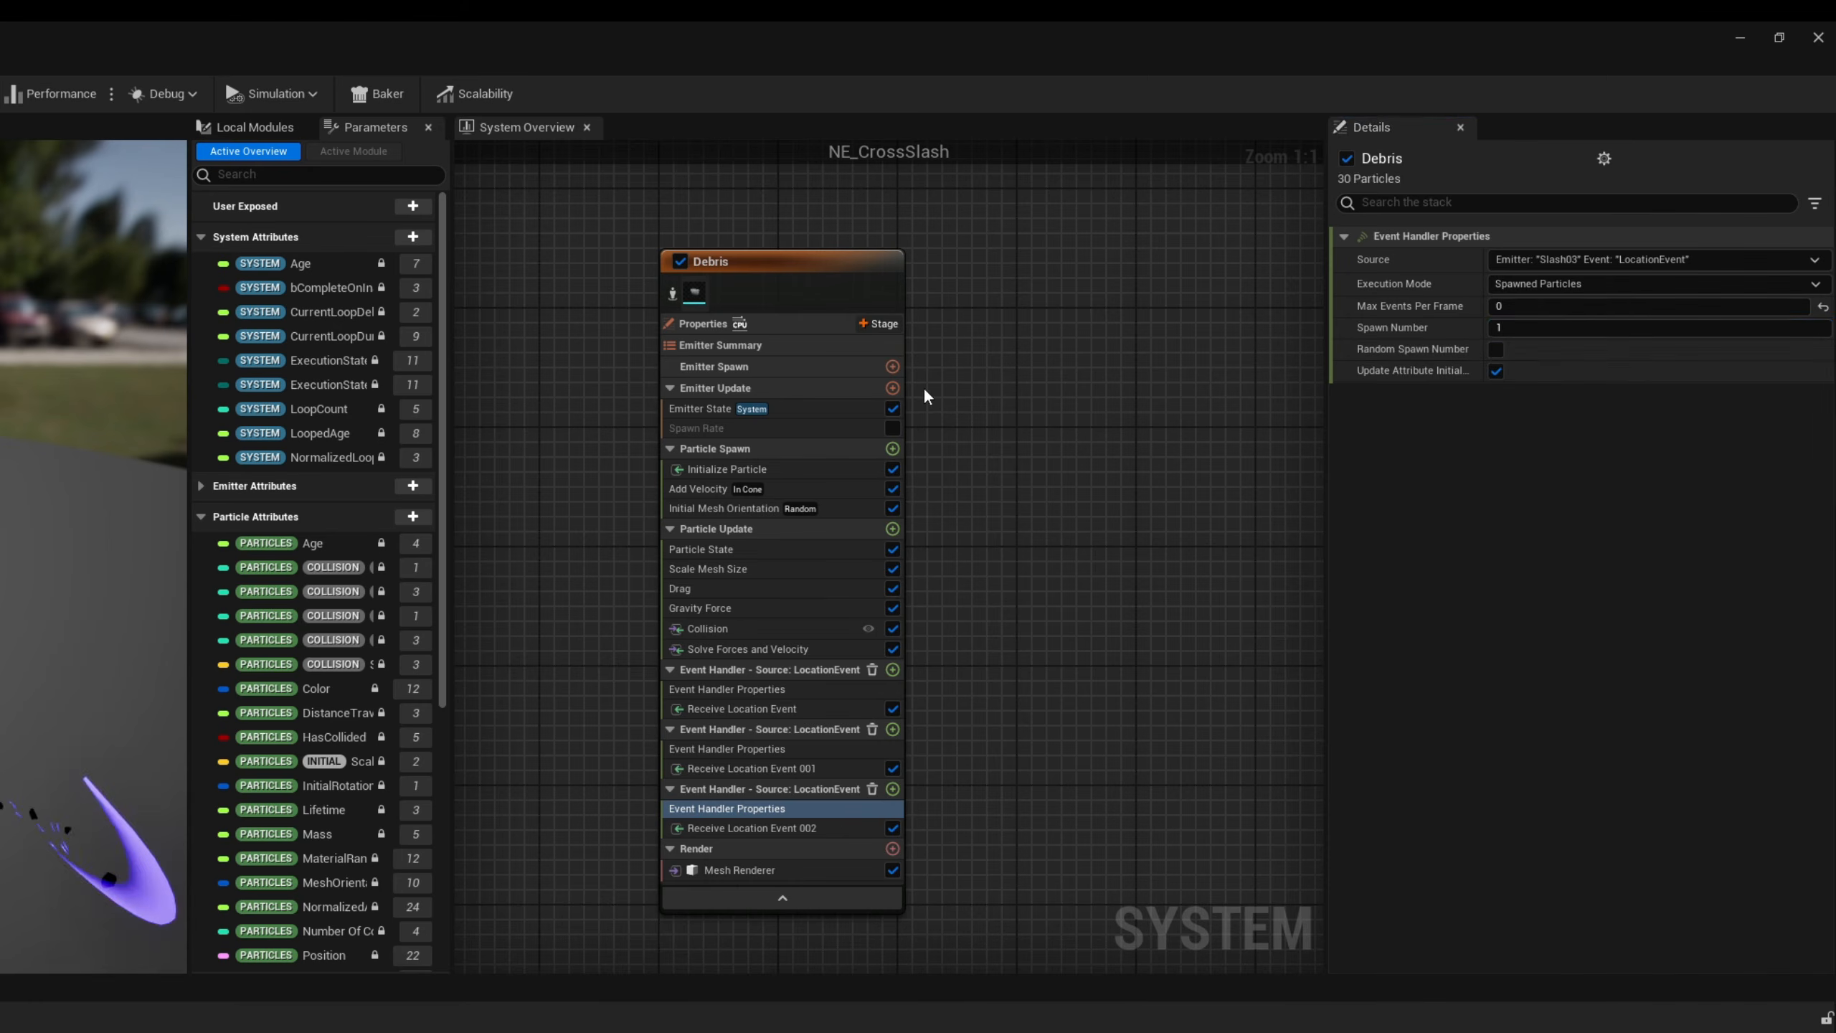
- Add a fourth event handler to the Debris emitter and give it a Receive Location Event module
{"action": "left_click", "coordinate": [878, 324]}
{"action": "left_click", "coordinate": [675, 400]}
{"action": "left_click", "coordinate": [893, 848]}
{"action": "type", "text": "rece"}
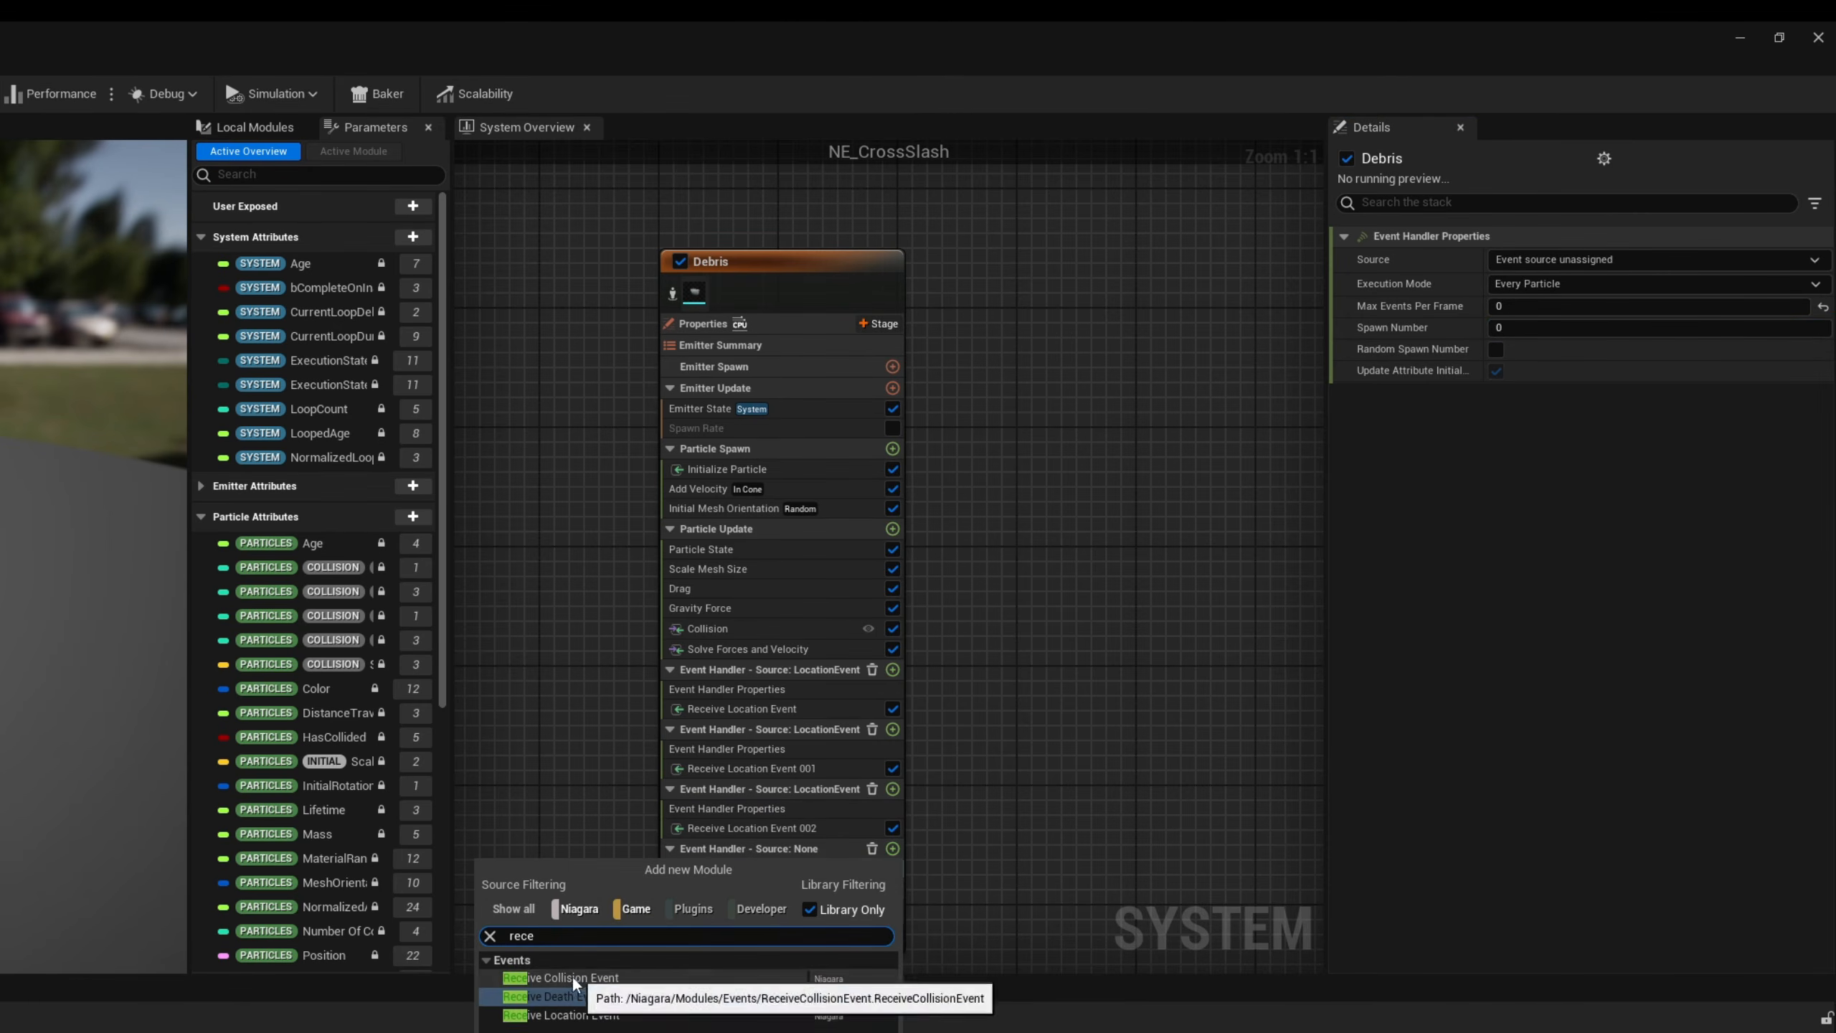
{"action": "left_click", "coordinate": [560, 1014]}
- Set Debris's fourth event handler to Spawned Particles with Spawn Number 1 and the Slash04 Location Event as its source
{"action": "left_click", "coordinate": [727, 868]}
{"action": "left_click", "coordinate": [1648, 260]}
{"action": "left_click", "coordinate": [1554, 431]}
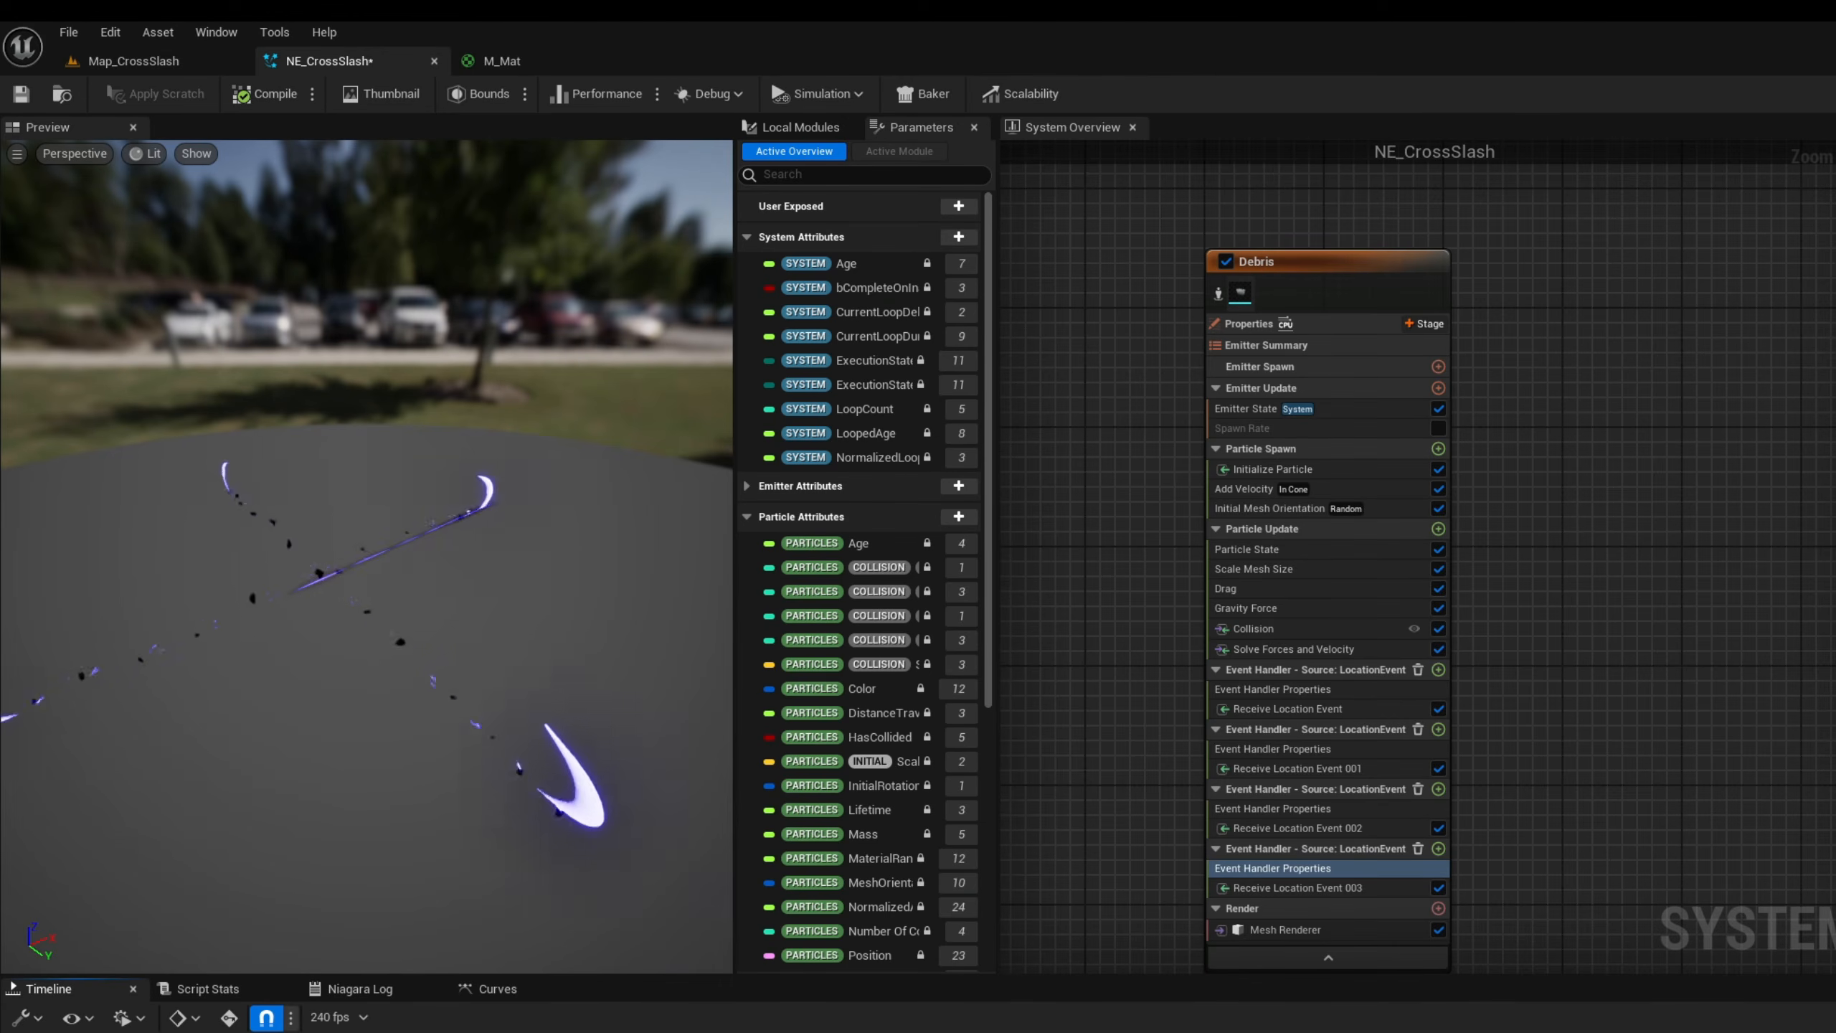
- Move the bright and dark ground mark emitters together up beside the Debris emitter
{"action": "scroll", "coordinate": [1577, 578], "scroll_direction": "down", "scroll_amount": 5}
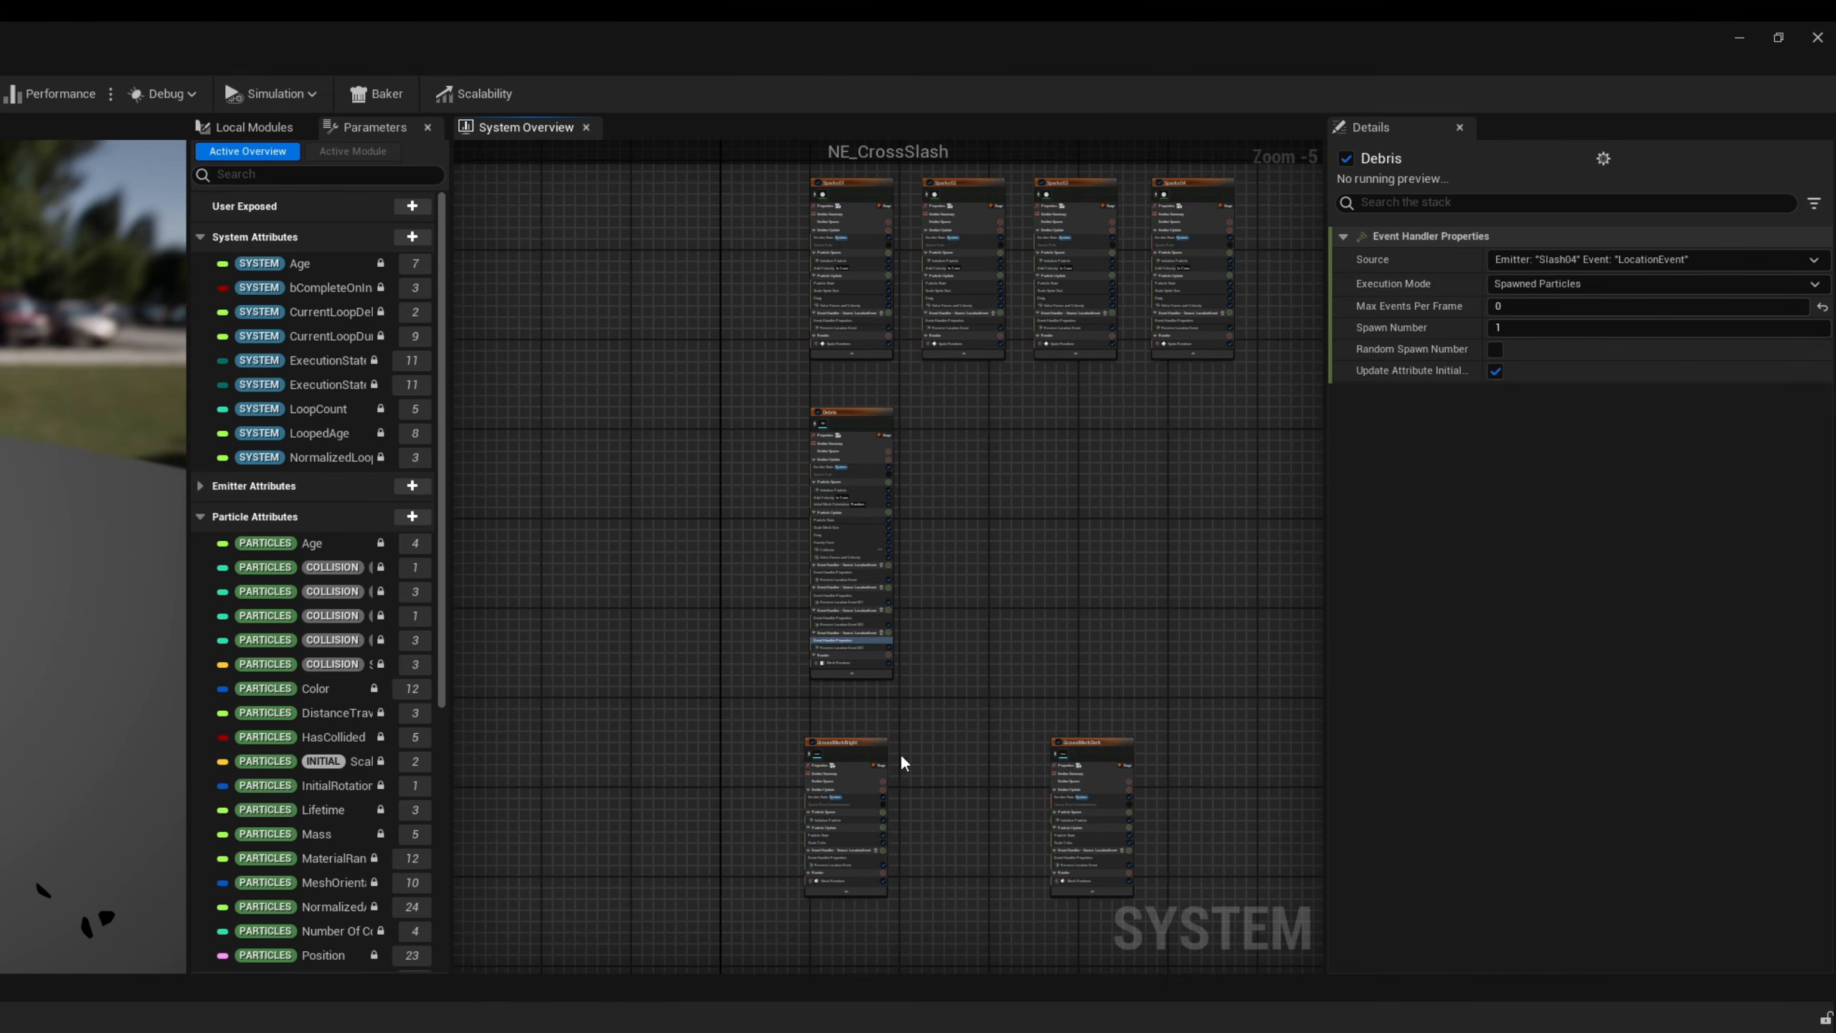
{"action": "left_click_drag", "start_coordinate": [1140, 798], "coordinate": [867, 773]}
{"action": "left_click_drag", "start_coordinate": [841, 743], "coordinate": [1012, 429]}
{"action": "scroll", "coordinate": [991, 416], "scroll_direction": "up", "scroll_amount": 5}
{"action": "left_click", "coordinate": [1142, 391]}
{"action": "right_click_drag", "start_coordinate": [1142, 391], "coordinate": [959, 416]}
- Rename the GroundMarkBright emitter as GroundMarkBrightX
{"action": "left_click", "coordinate": [838, 448]}
{"action": "left_click", "coordinate": [849, 442]}
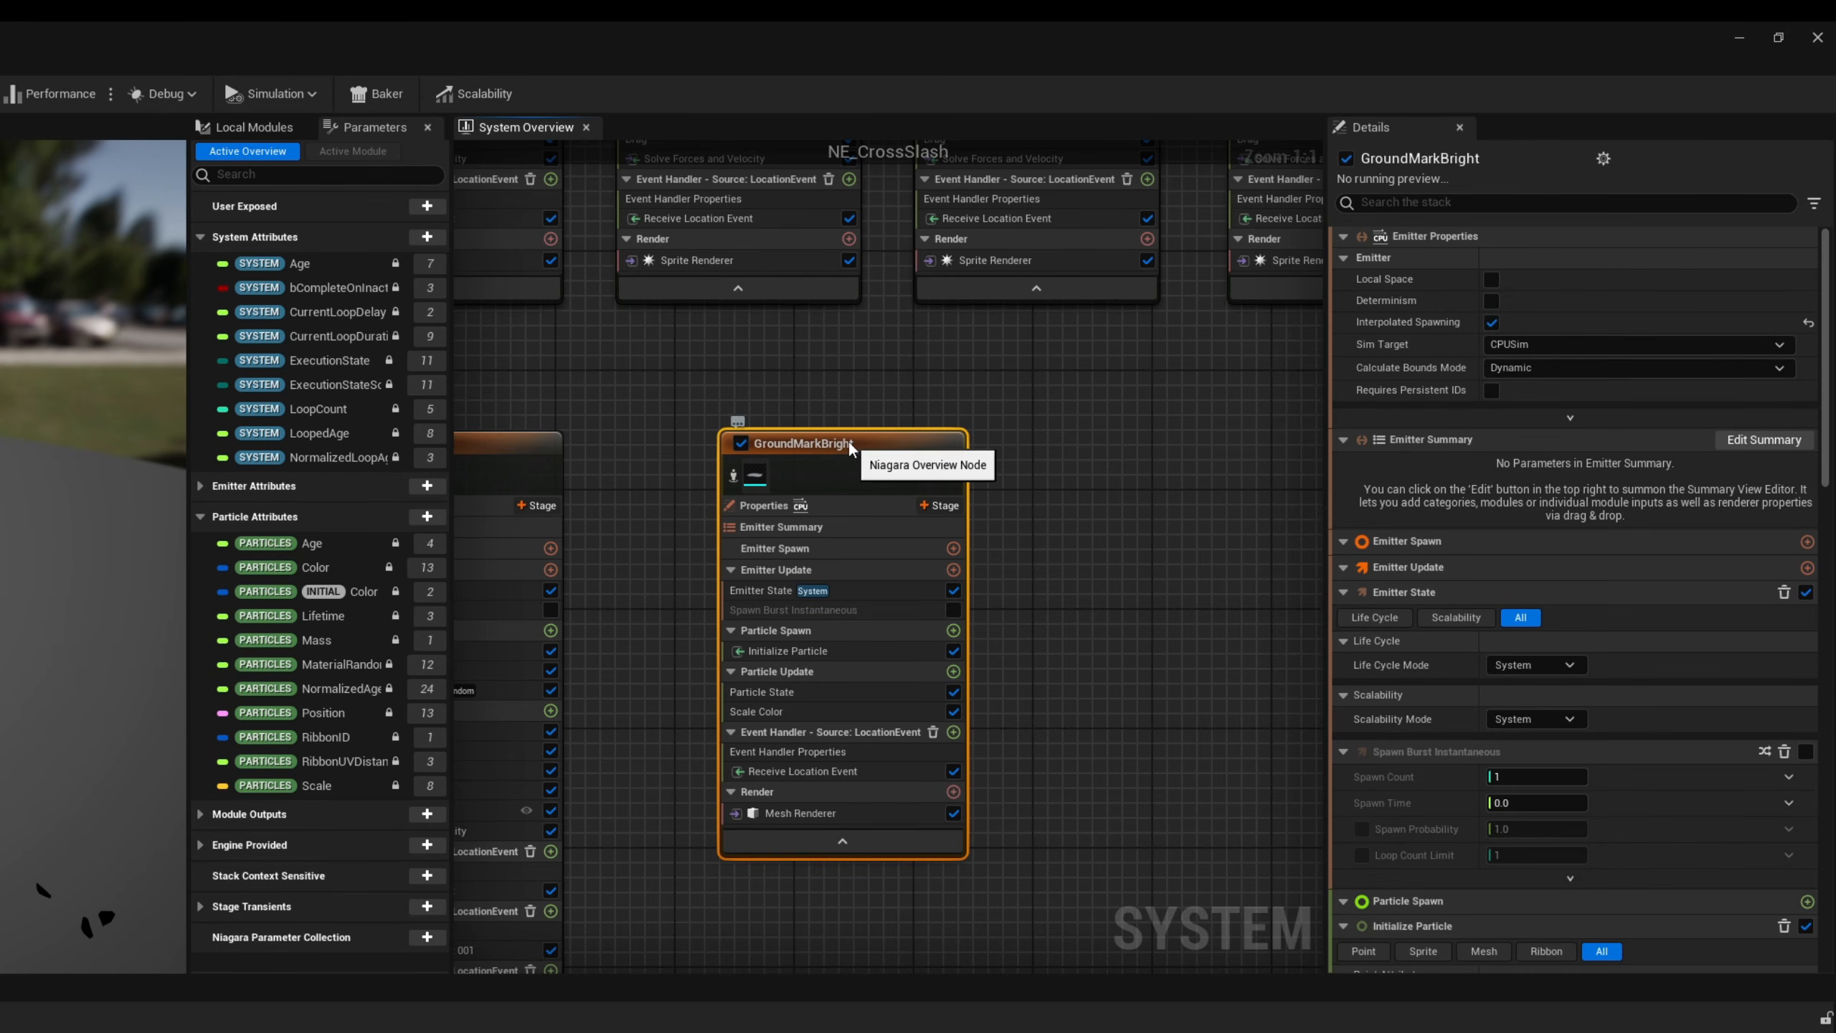
{"action": "key", "text": "End"}
{"action": "type", "text": "X"}
{"action": "key", "text": "Return"}
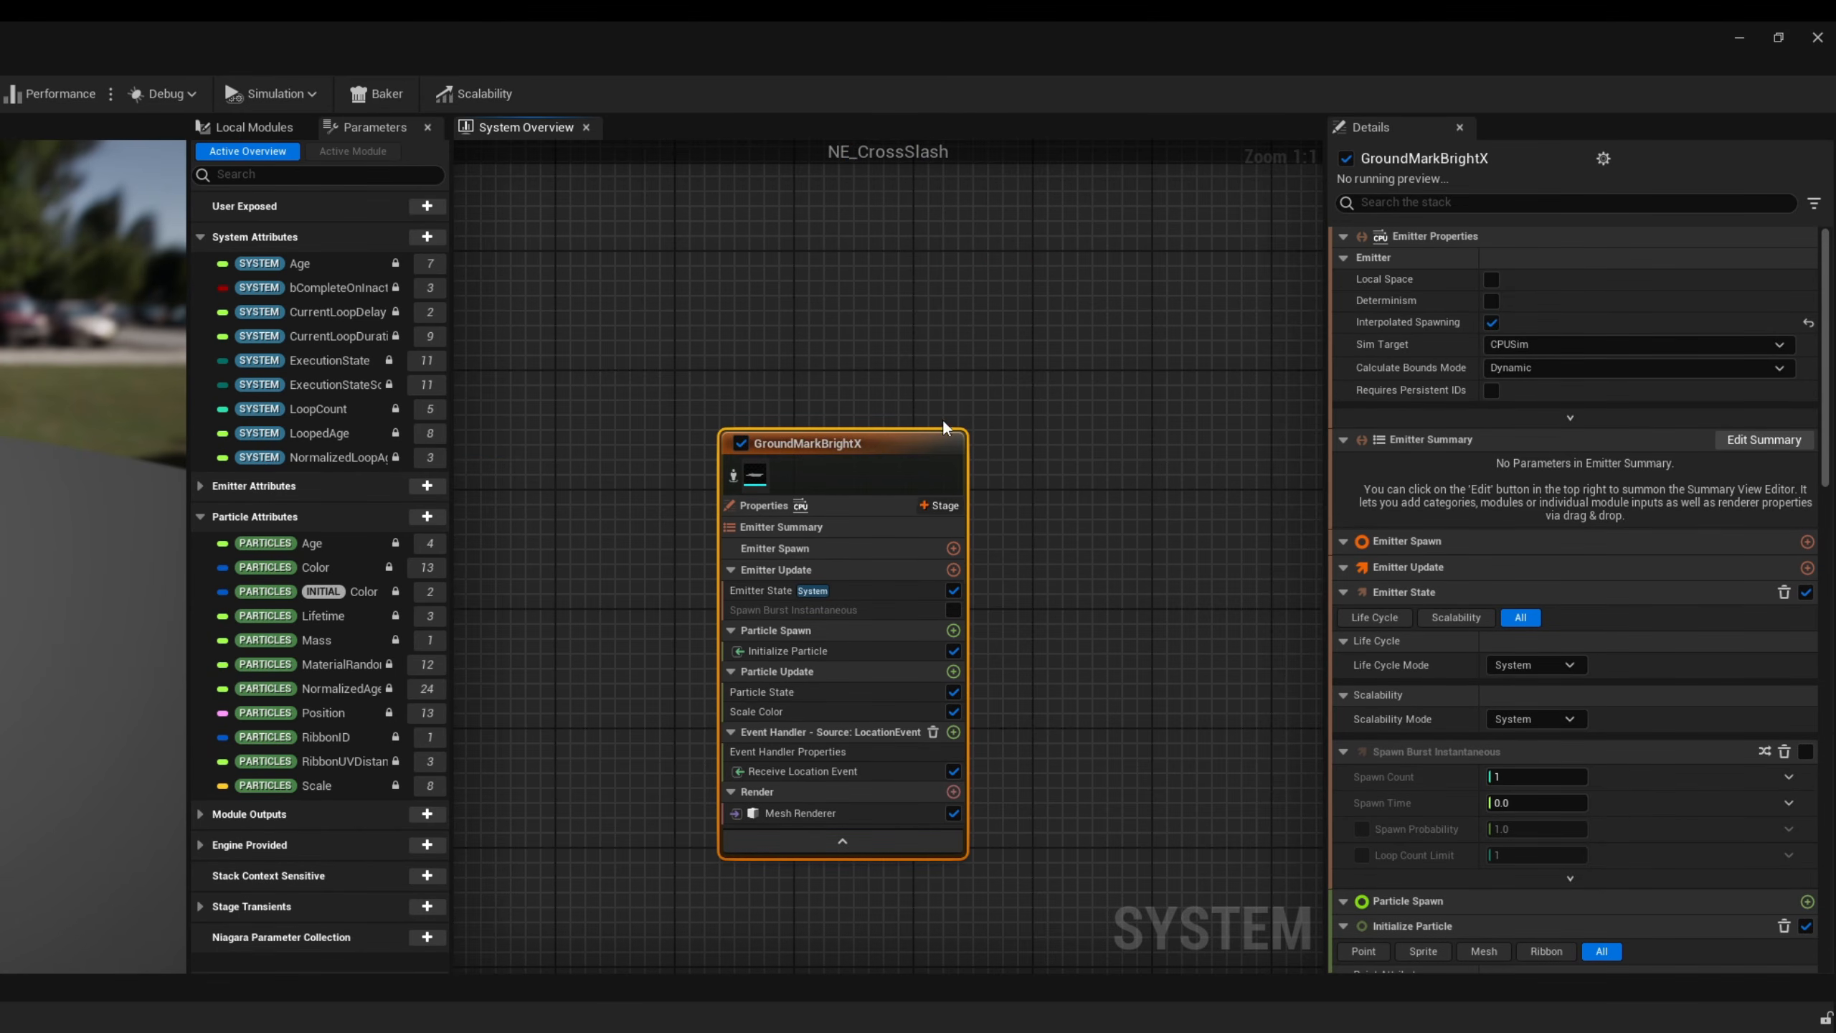
- Add a second event handler to GroundMarkBrightX and give it a Receive Location Event module
{"action": "left_click", "coordinate": [944, 504]}
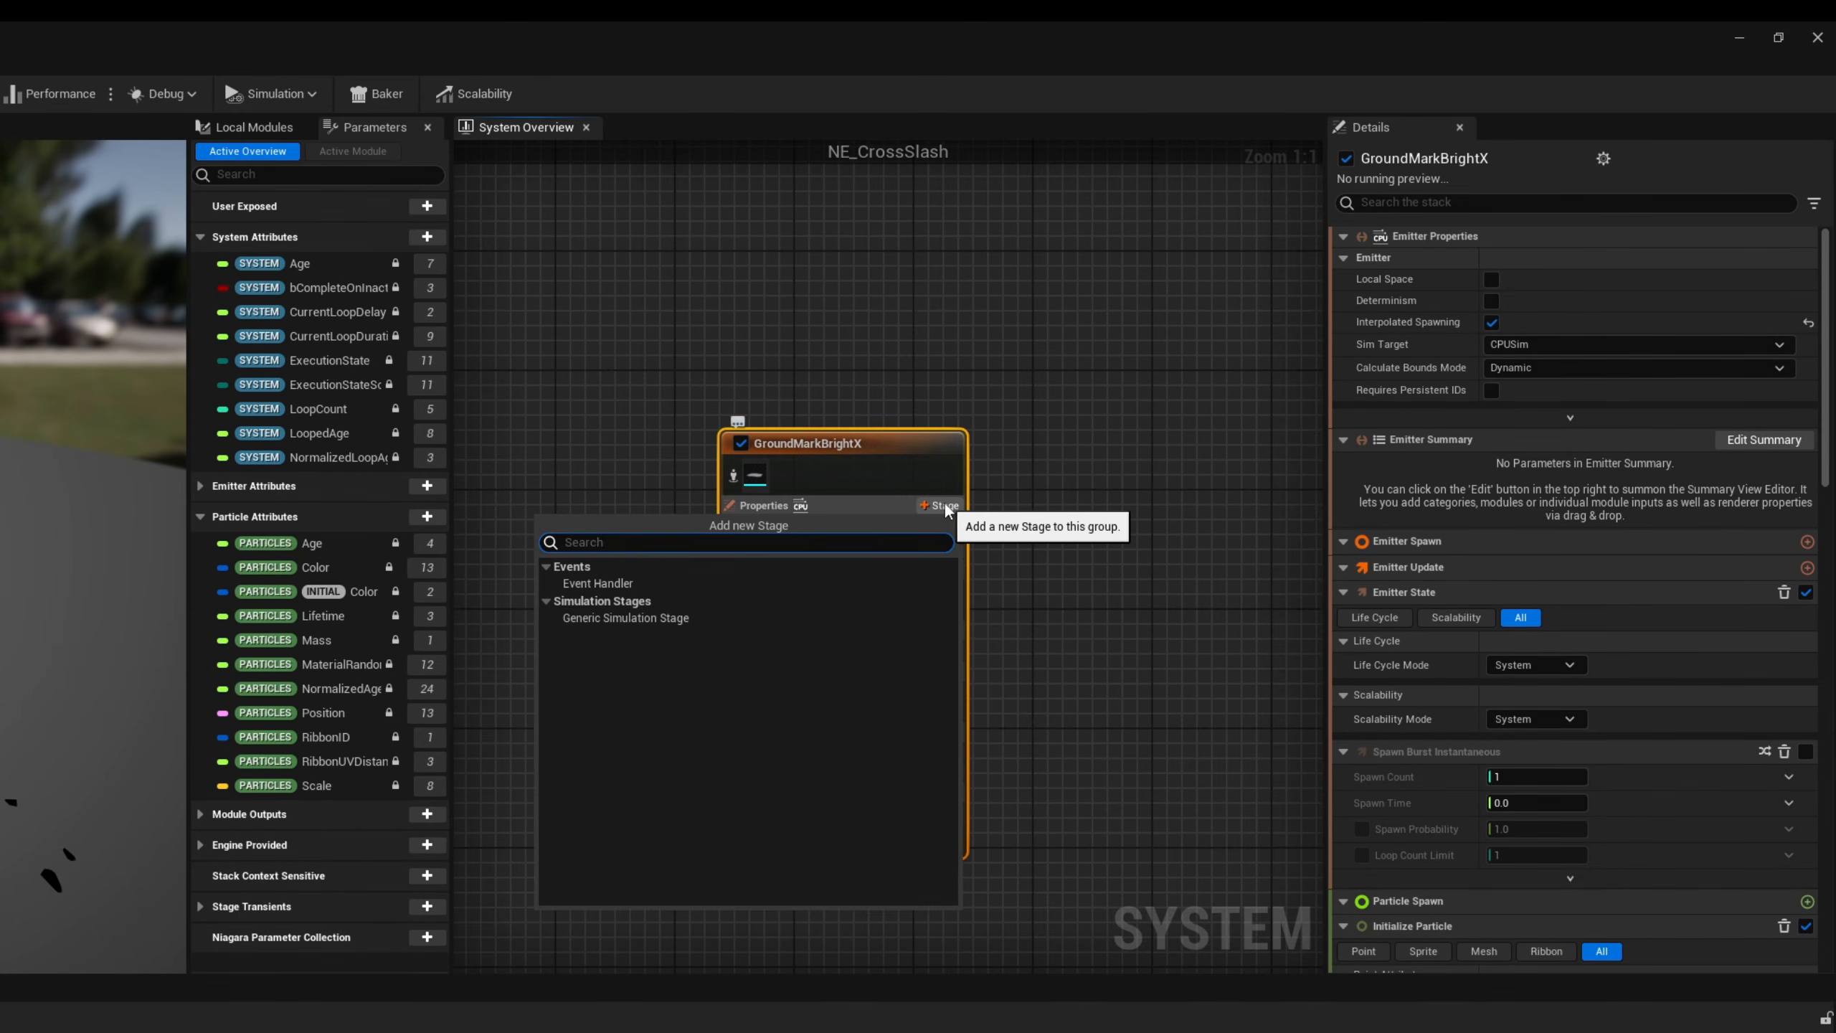
{"action": "left_click", "coordinate": [695, 583]}
{"action": "left_click", "coordinate": [953, 791]}
{"action": "type", "text": "receive"}
{"action": "left_click", "coordinate": [657, 954]}
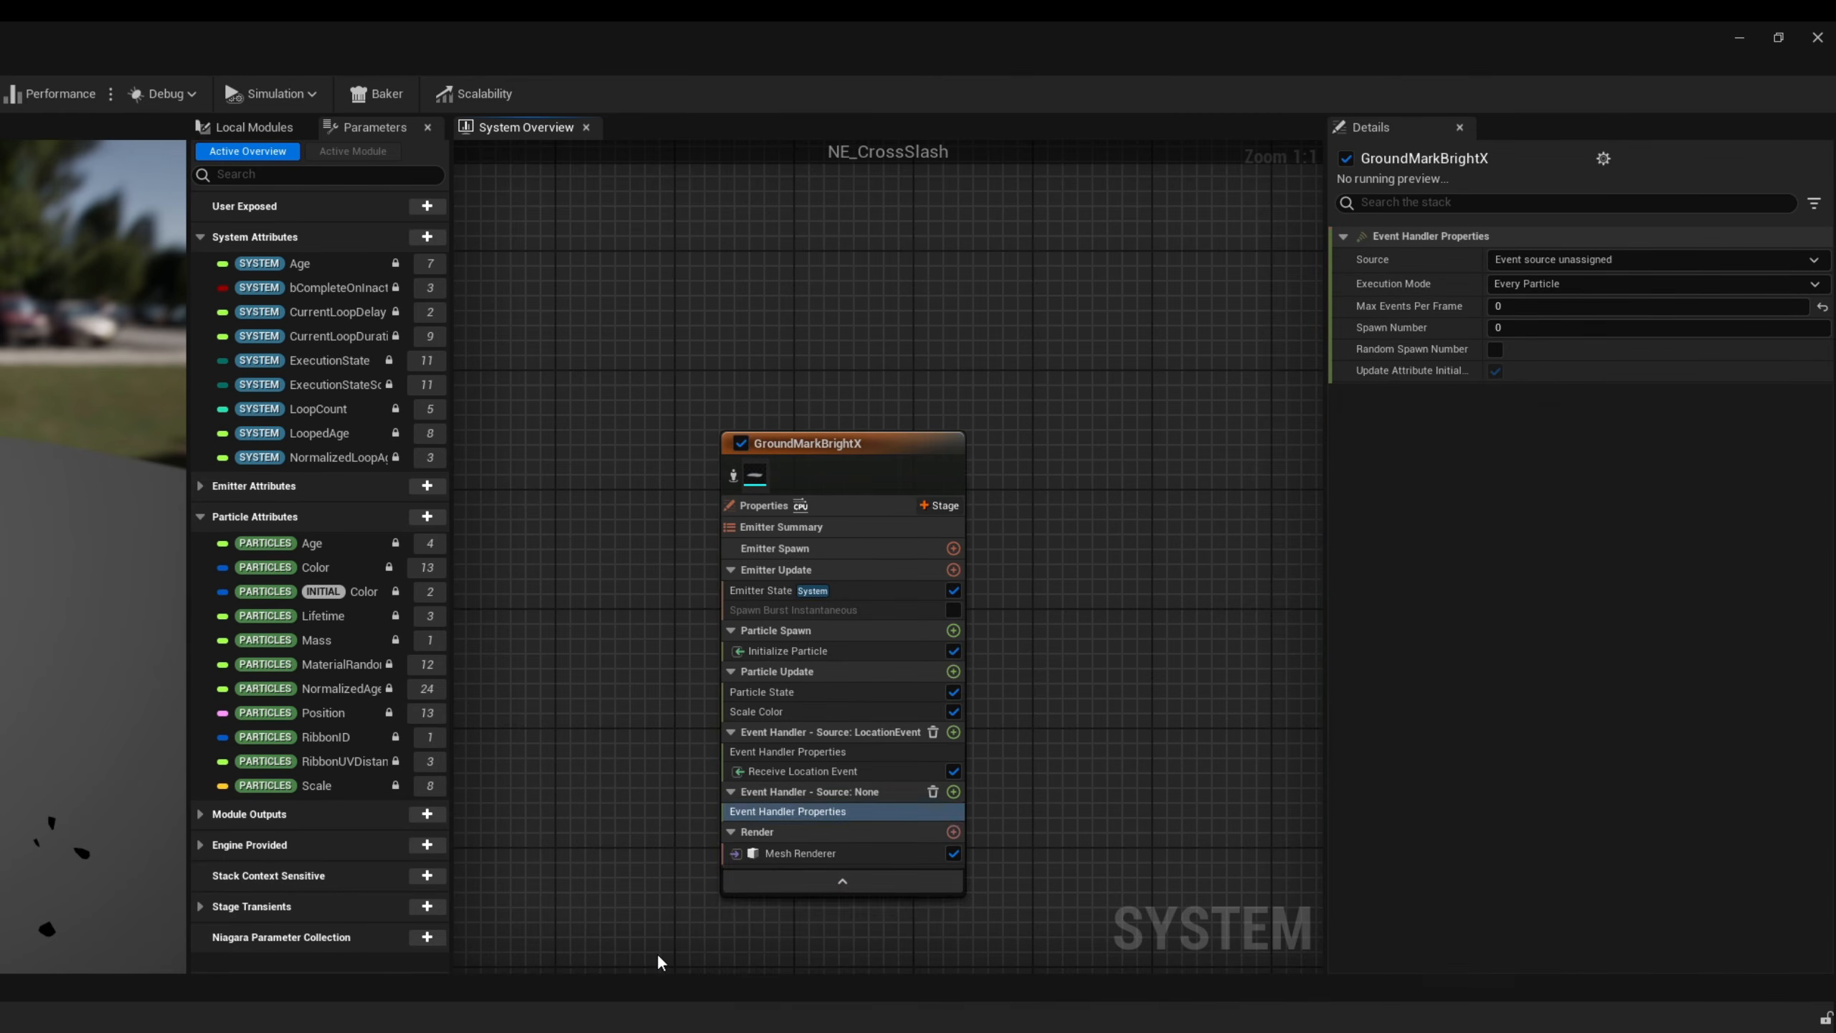
- Set GroundMarkBrightX's second event handler to Spawned Particles with Spawn Number 1 and the Slash02 Location Event as its source
{"action": "left_click", "coordinate": [788, 811]}
{"action": "left_click", "coordinate": [1555, 259]}
{"action": "left_click", "coordinate": [1451, 356]}
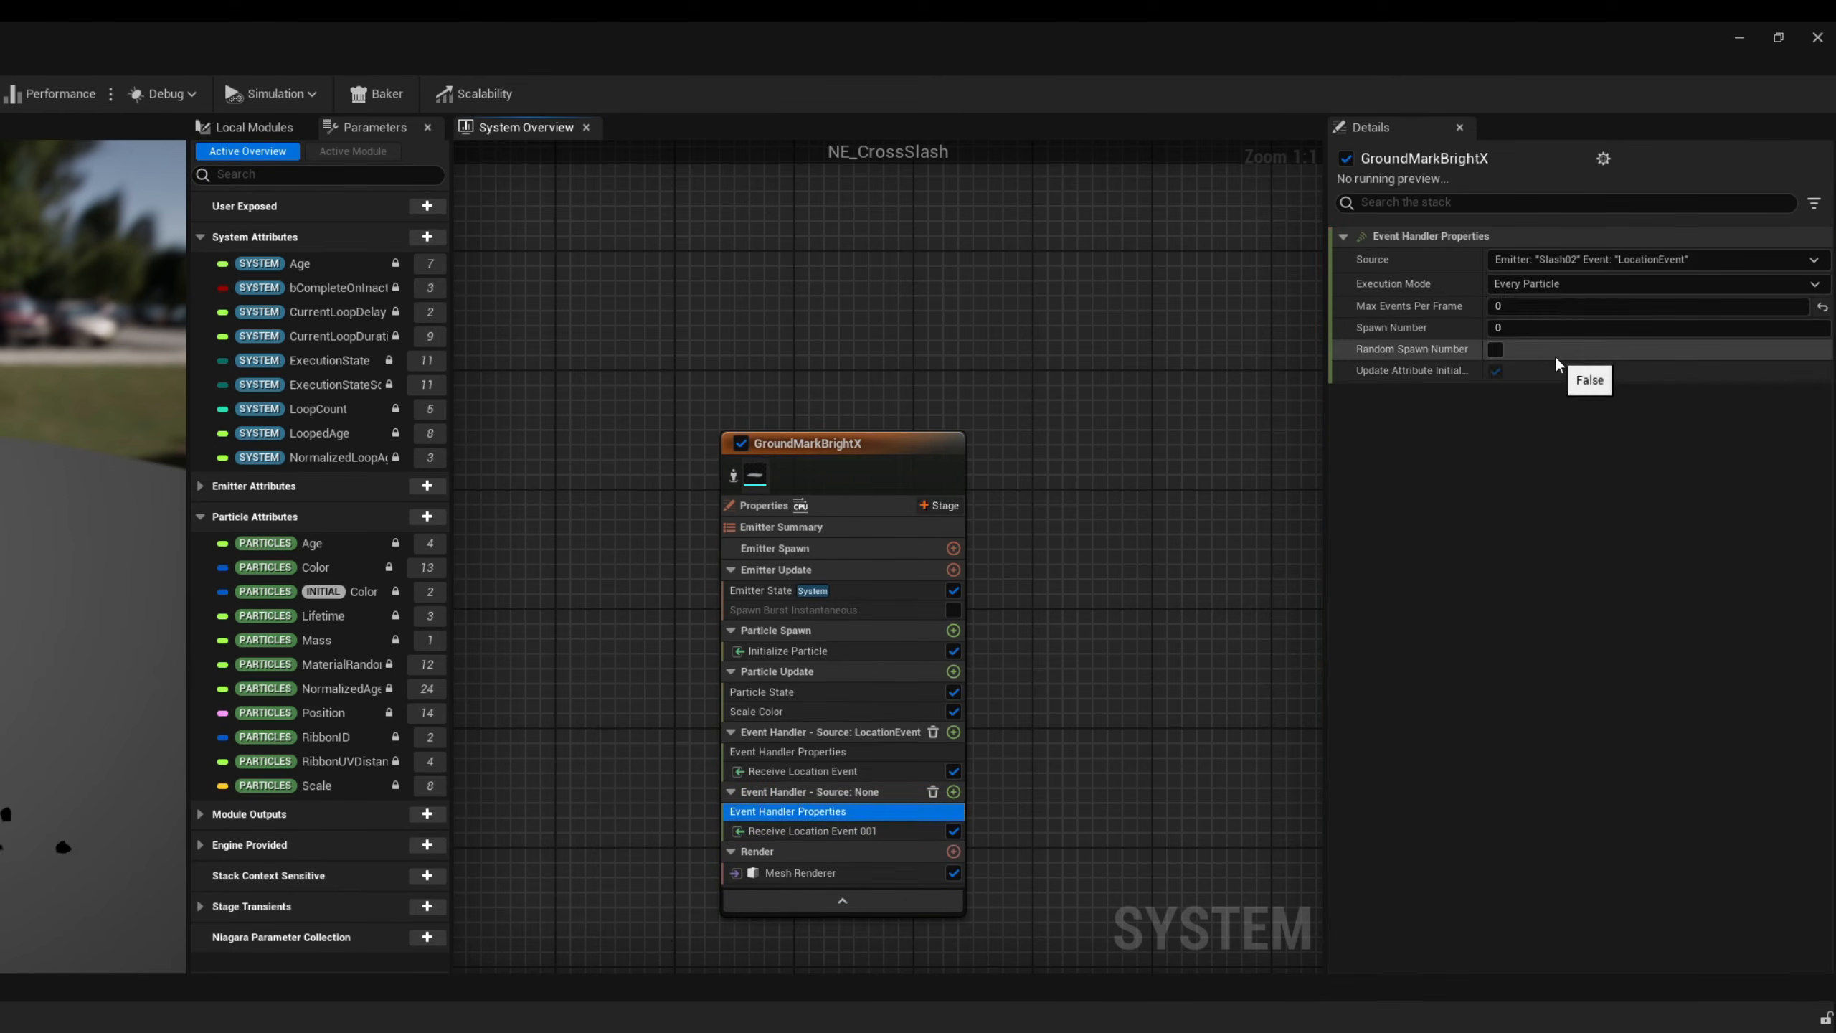
{"action": "left_click", "coordinate": [1527, 325]}
{"action": "type", "text": "1"}
{"action": "key", "text": "Return"}
- Duplicate the GroundMarkBrightX emitter, place the copy beside the original and rename it GroundMarkBrightY
{"action": "right_click_drag", "start_coordinate": [1091, 779], "coordinate": [893, 777]}
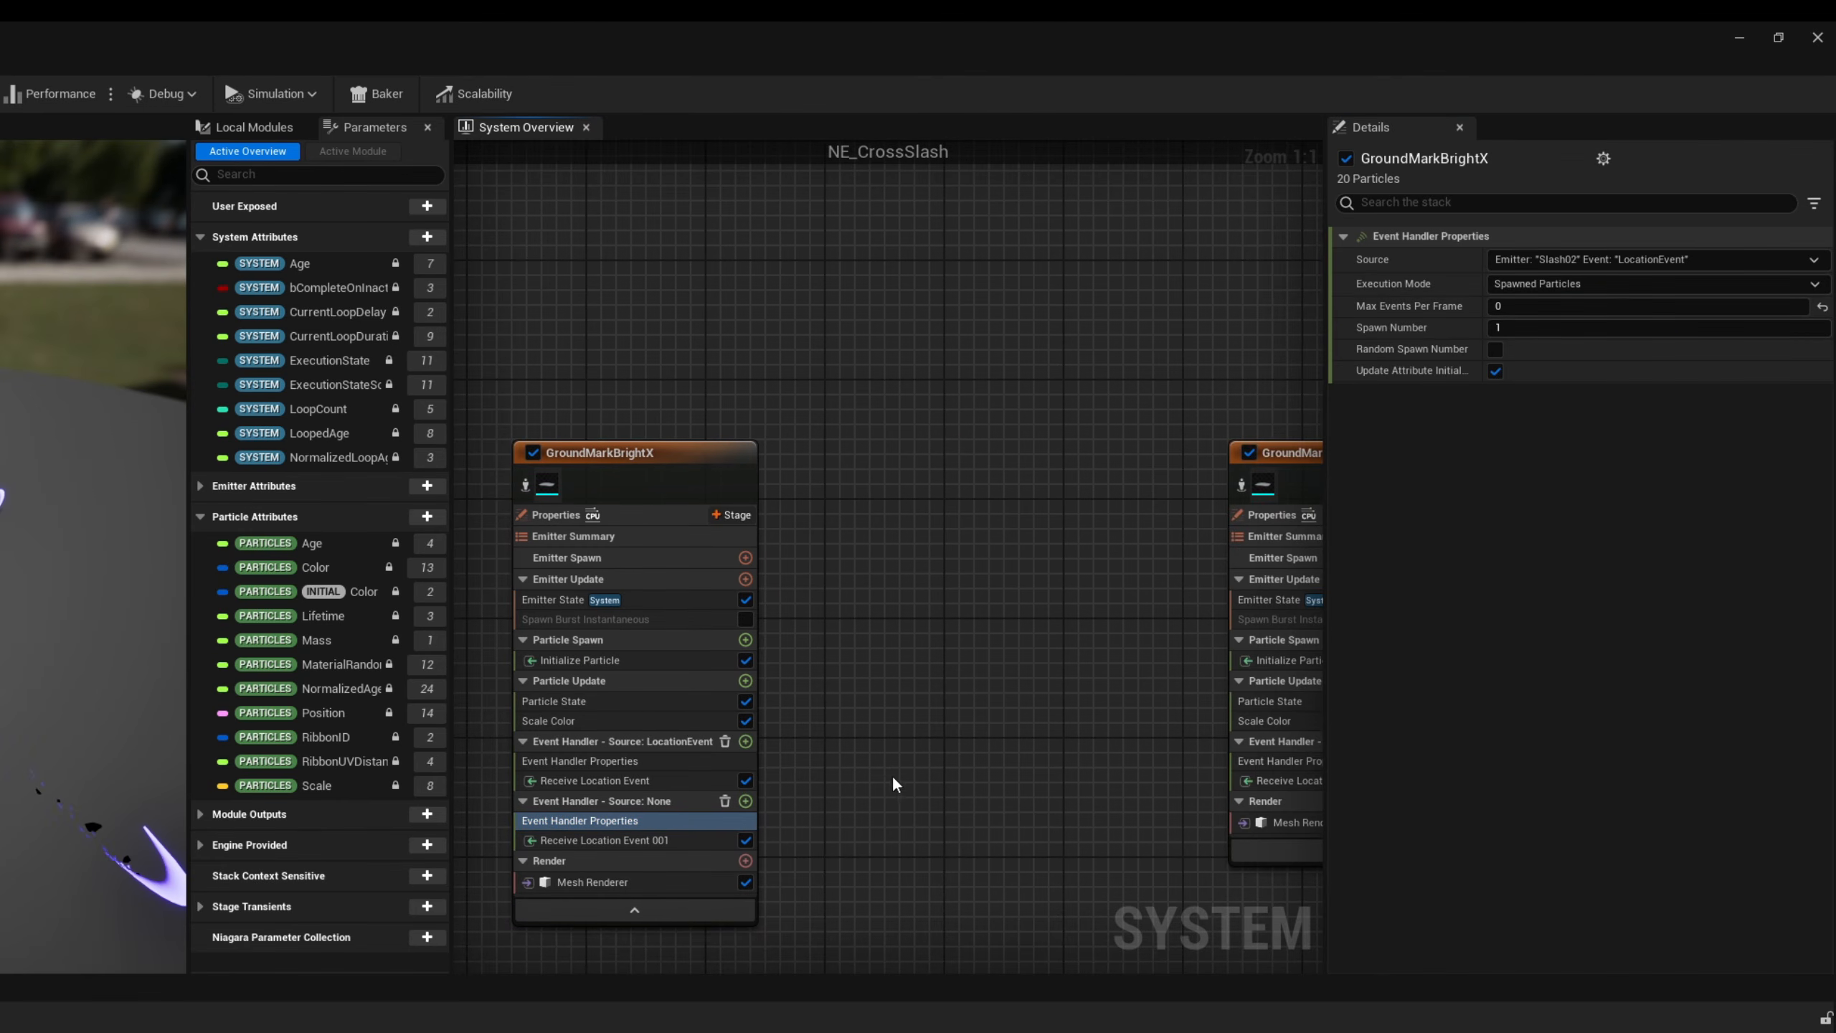
{"action": "left_click", "coordinate": [689, 465]}
{"action": "key", "text": "ctrl+d"}
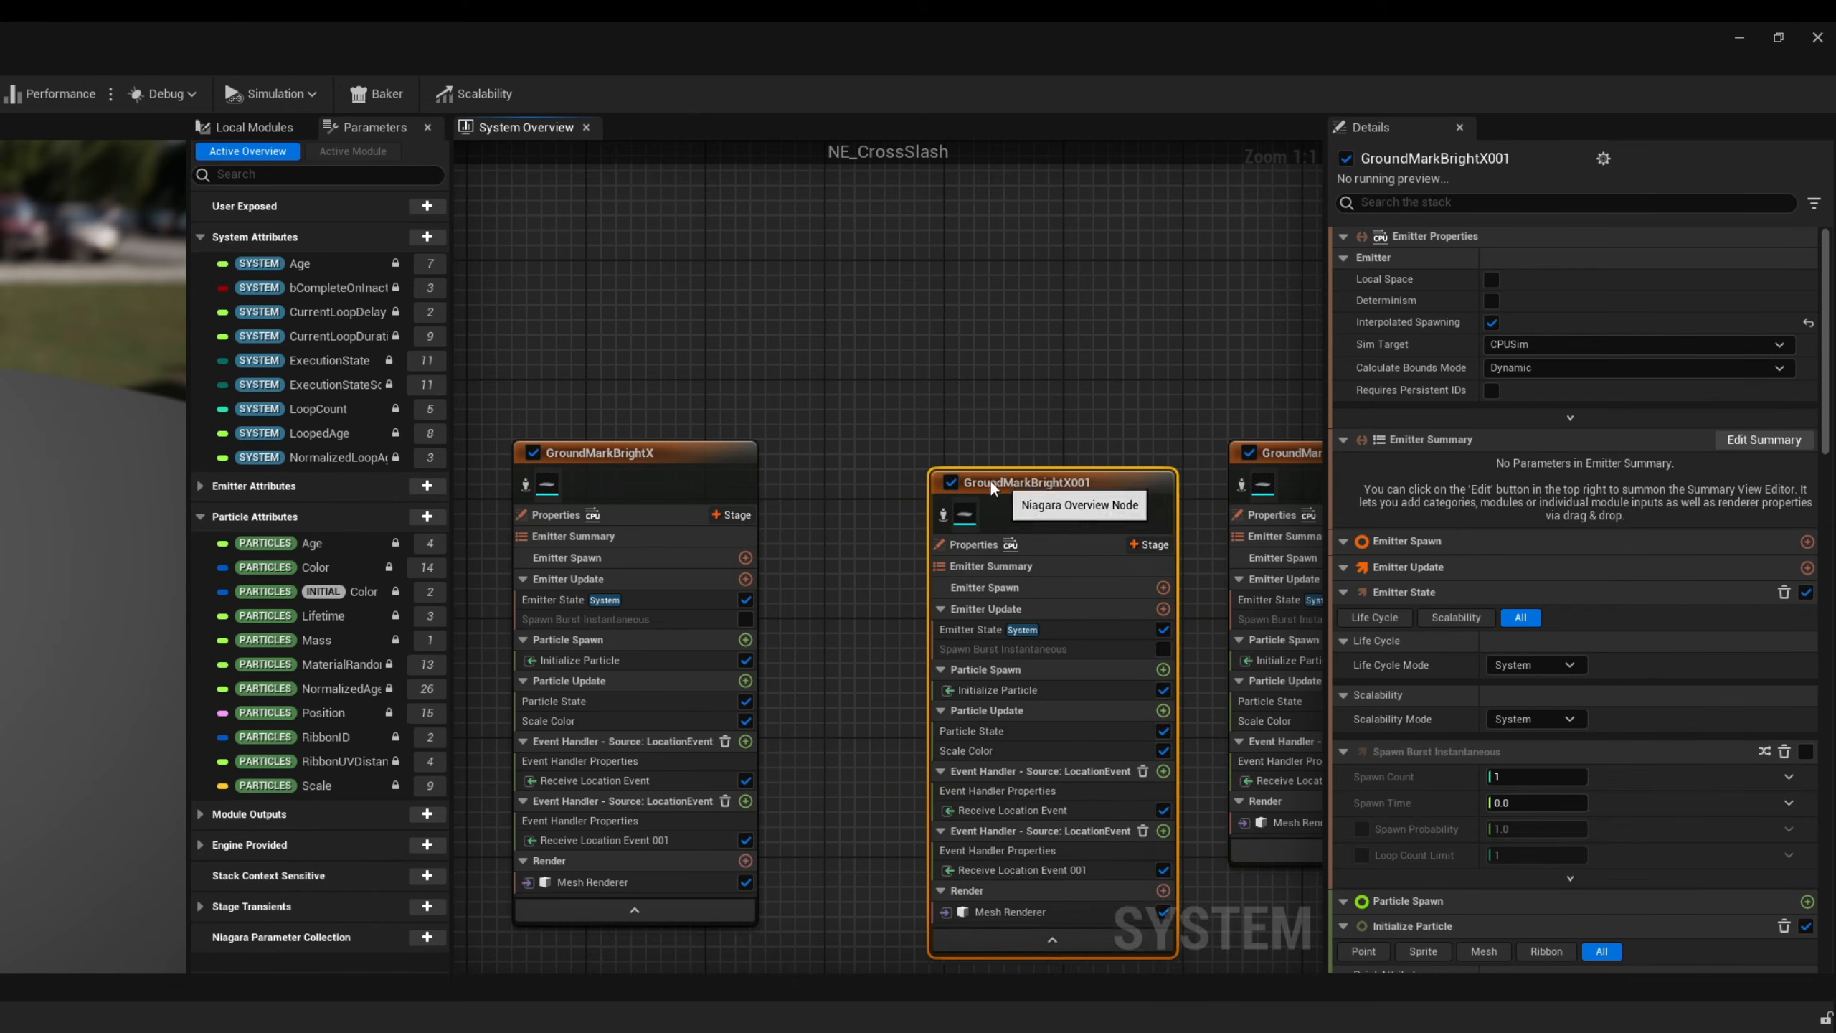
{"action": "left_click_drag", "start_coordinate": [990, 481], "coordinate": [1096, 469]}
{"action": "double_click", "coordinate": [968, 458]}
{"action": "left_click", "coordinate": [968, 453]}
{"action": "type", "text": "Y"}
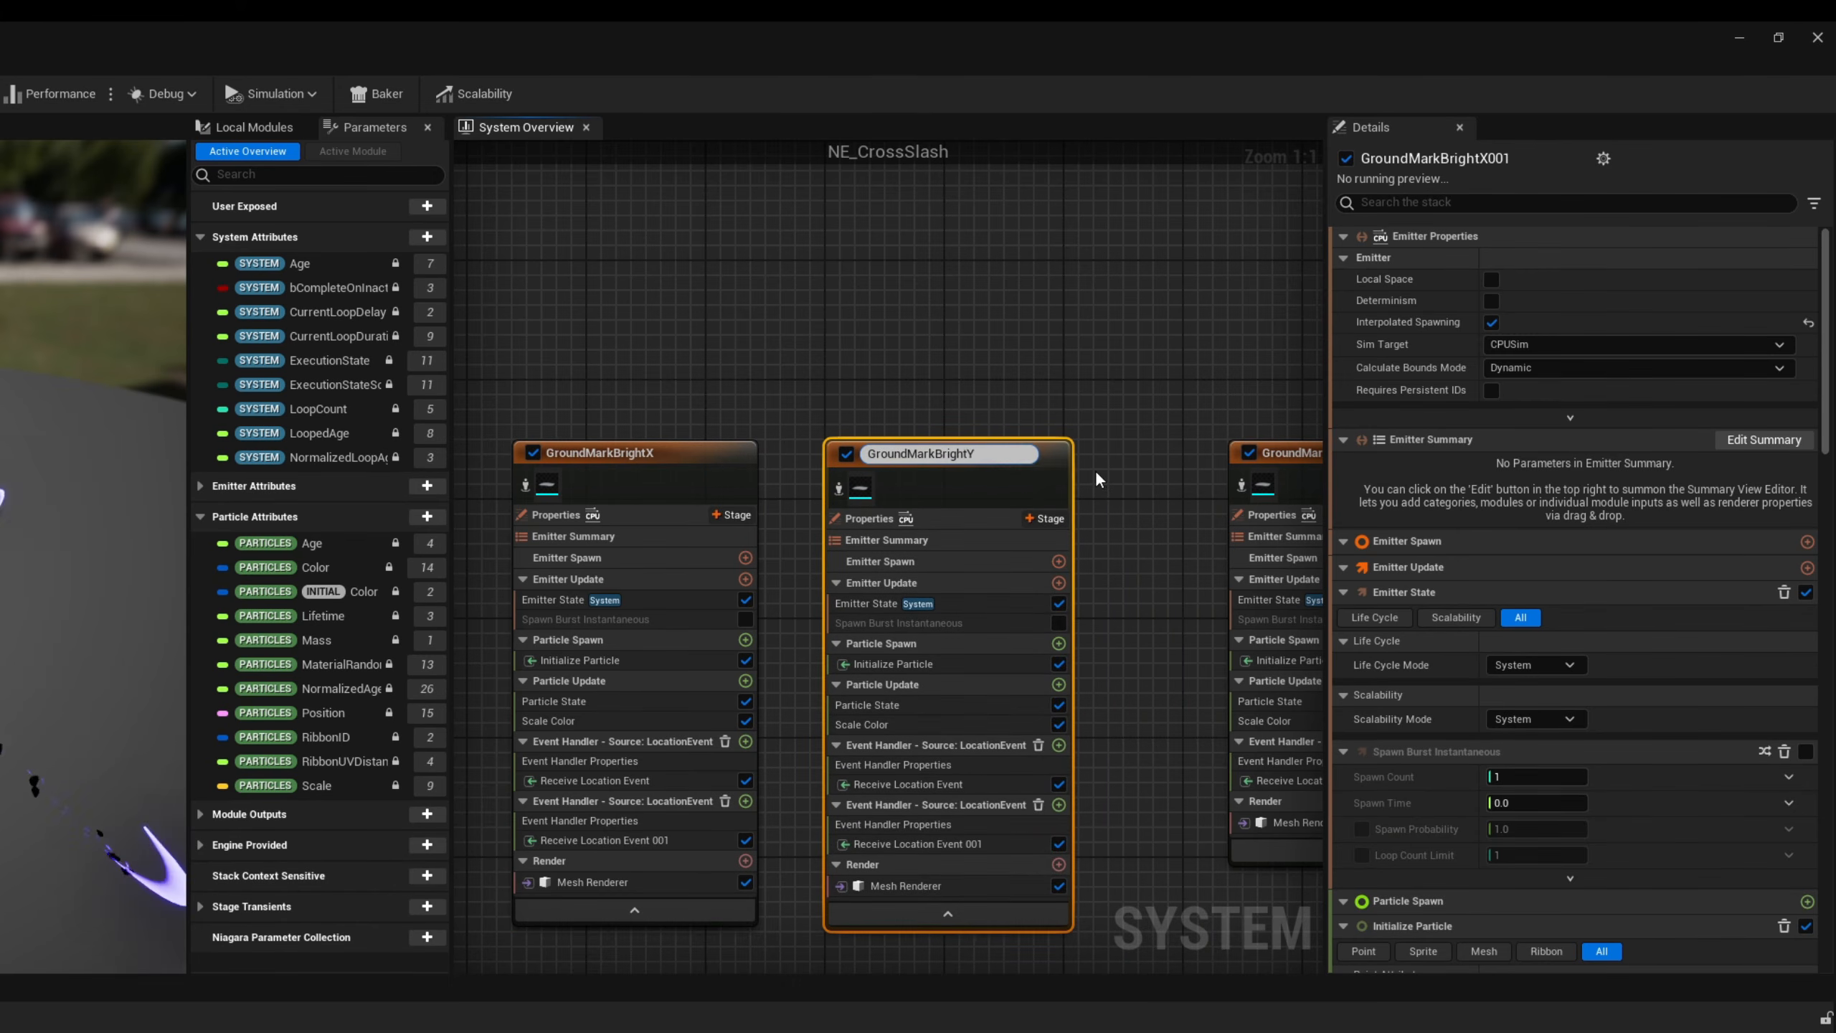
{"action": "key", "text": "Return"}
- In GroundMarkBrightY's Initialize Particle, set Mesh Scale Min to X 0.05, Y 3 and Mesh Scale Max to X 0.15, Y 4
{"action": "left_click", "coordinate": [913, 660]}
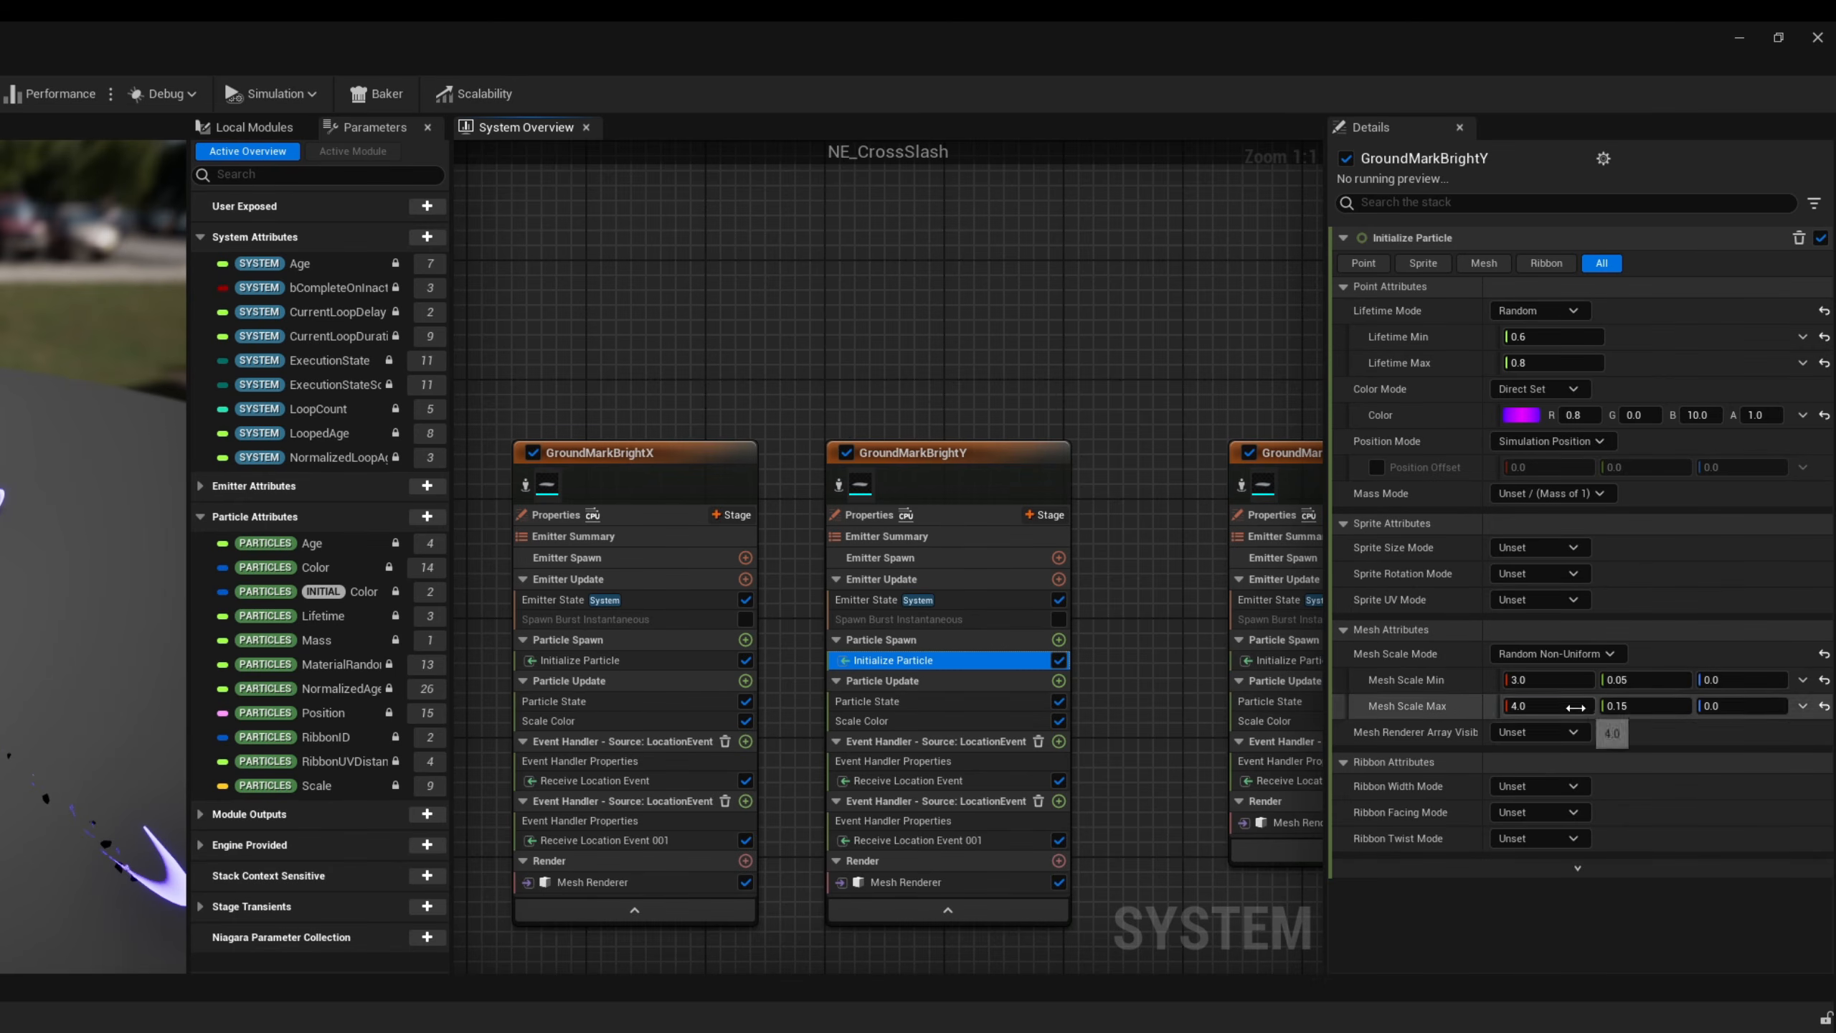
{"action": "left_click", "coordinate": [1554, 679]}
{"action": "type", "text": ".0"}
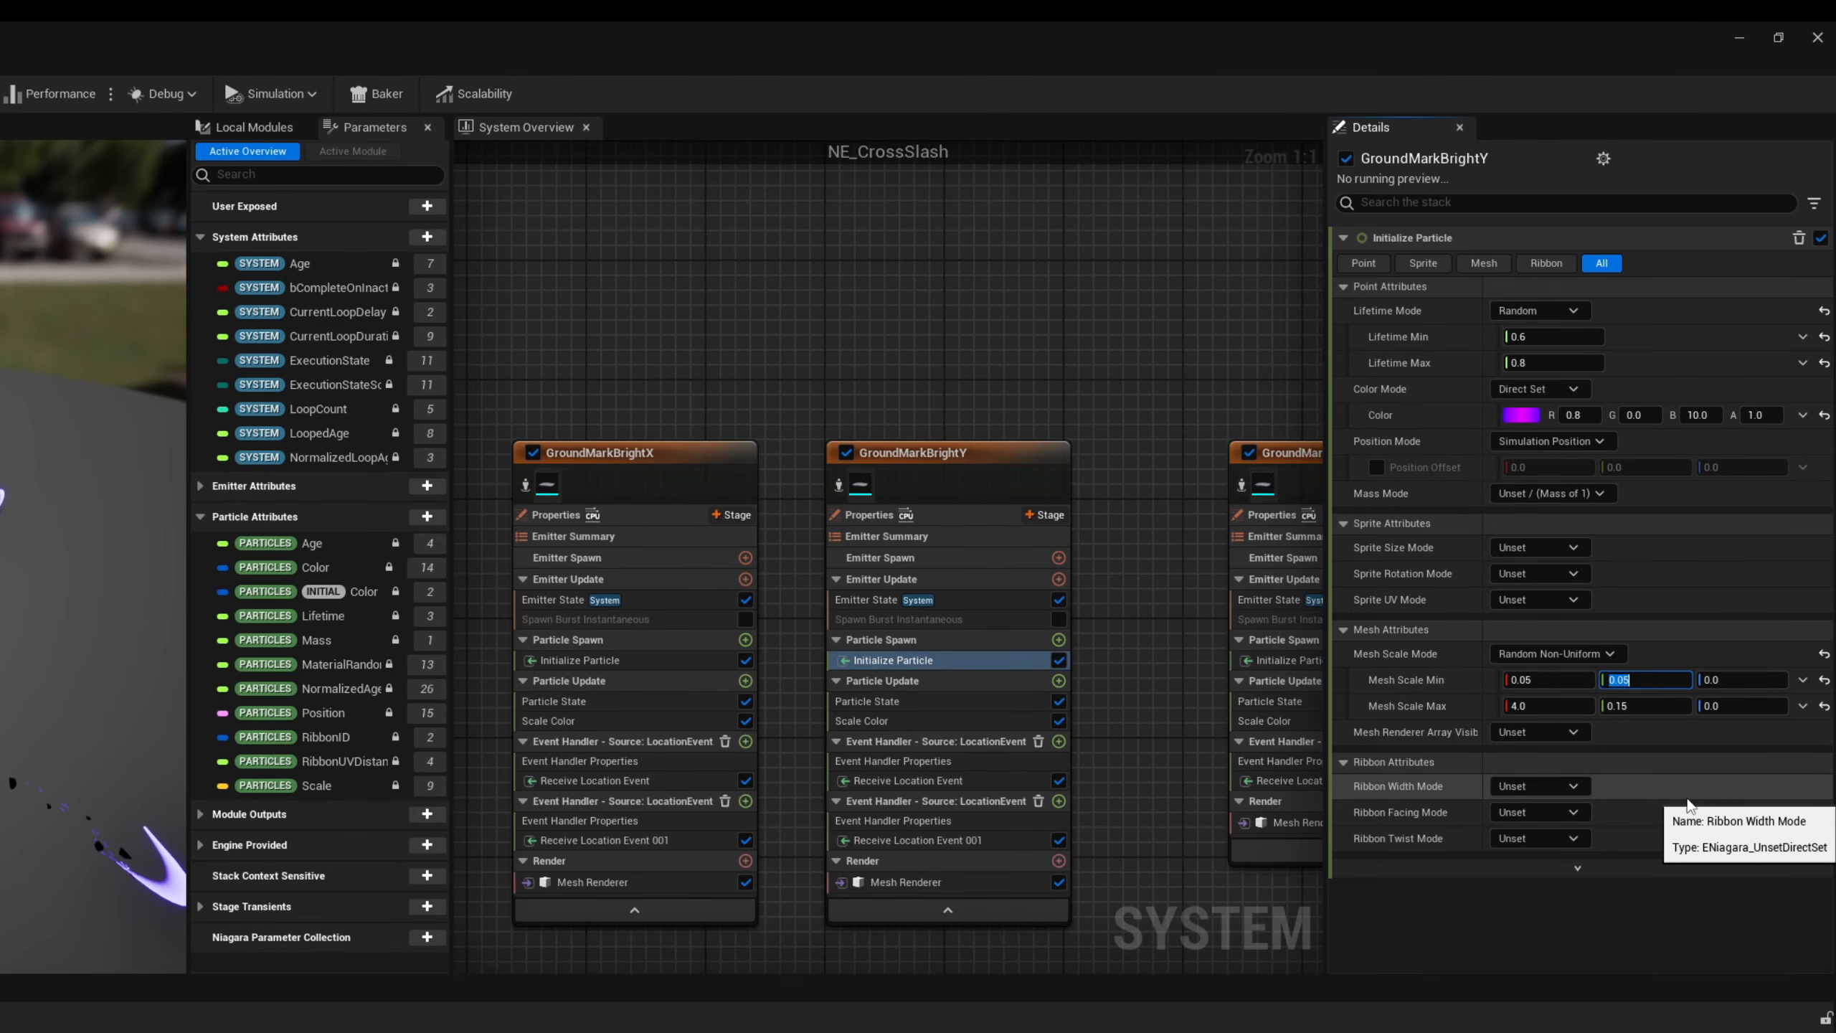
{"action": "type", "text": "3"}
{"action": "key", "text": "Tab"}
{"action": "key", "text": "Tab"}
{"action": "type", "text": ".15"}
{"action": "key", "text": "Tab"}
{"action": "type", "text": "4"}
{"action": "key", "text": "Return"}
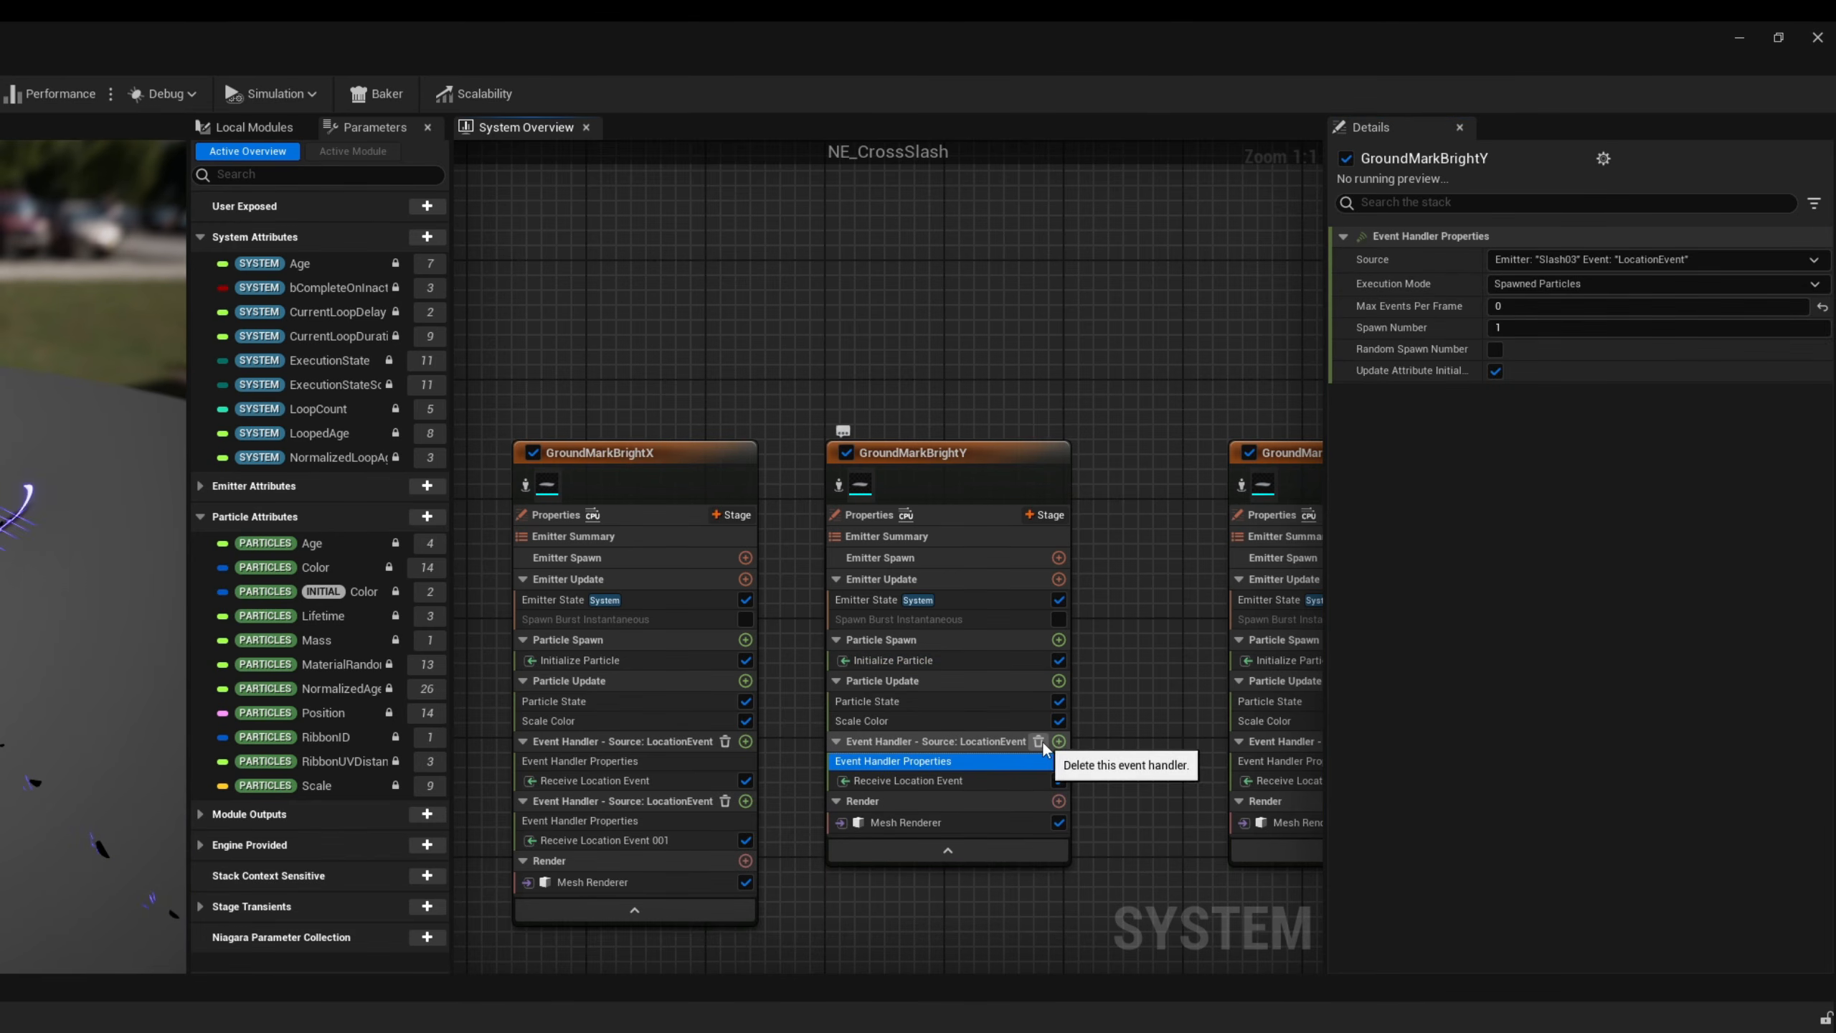
- Replace GroundMarkBrightY's event handlers with one using the Slash03 Location Event, Spawned Particles, Spawn Number 1 and a Receive Location Event module
{"action": "left_click", "coordinate": [1039, 742]}
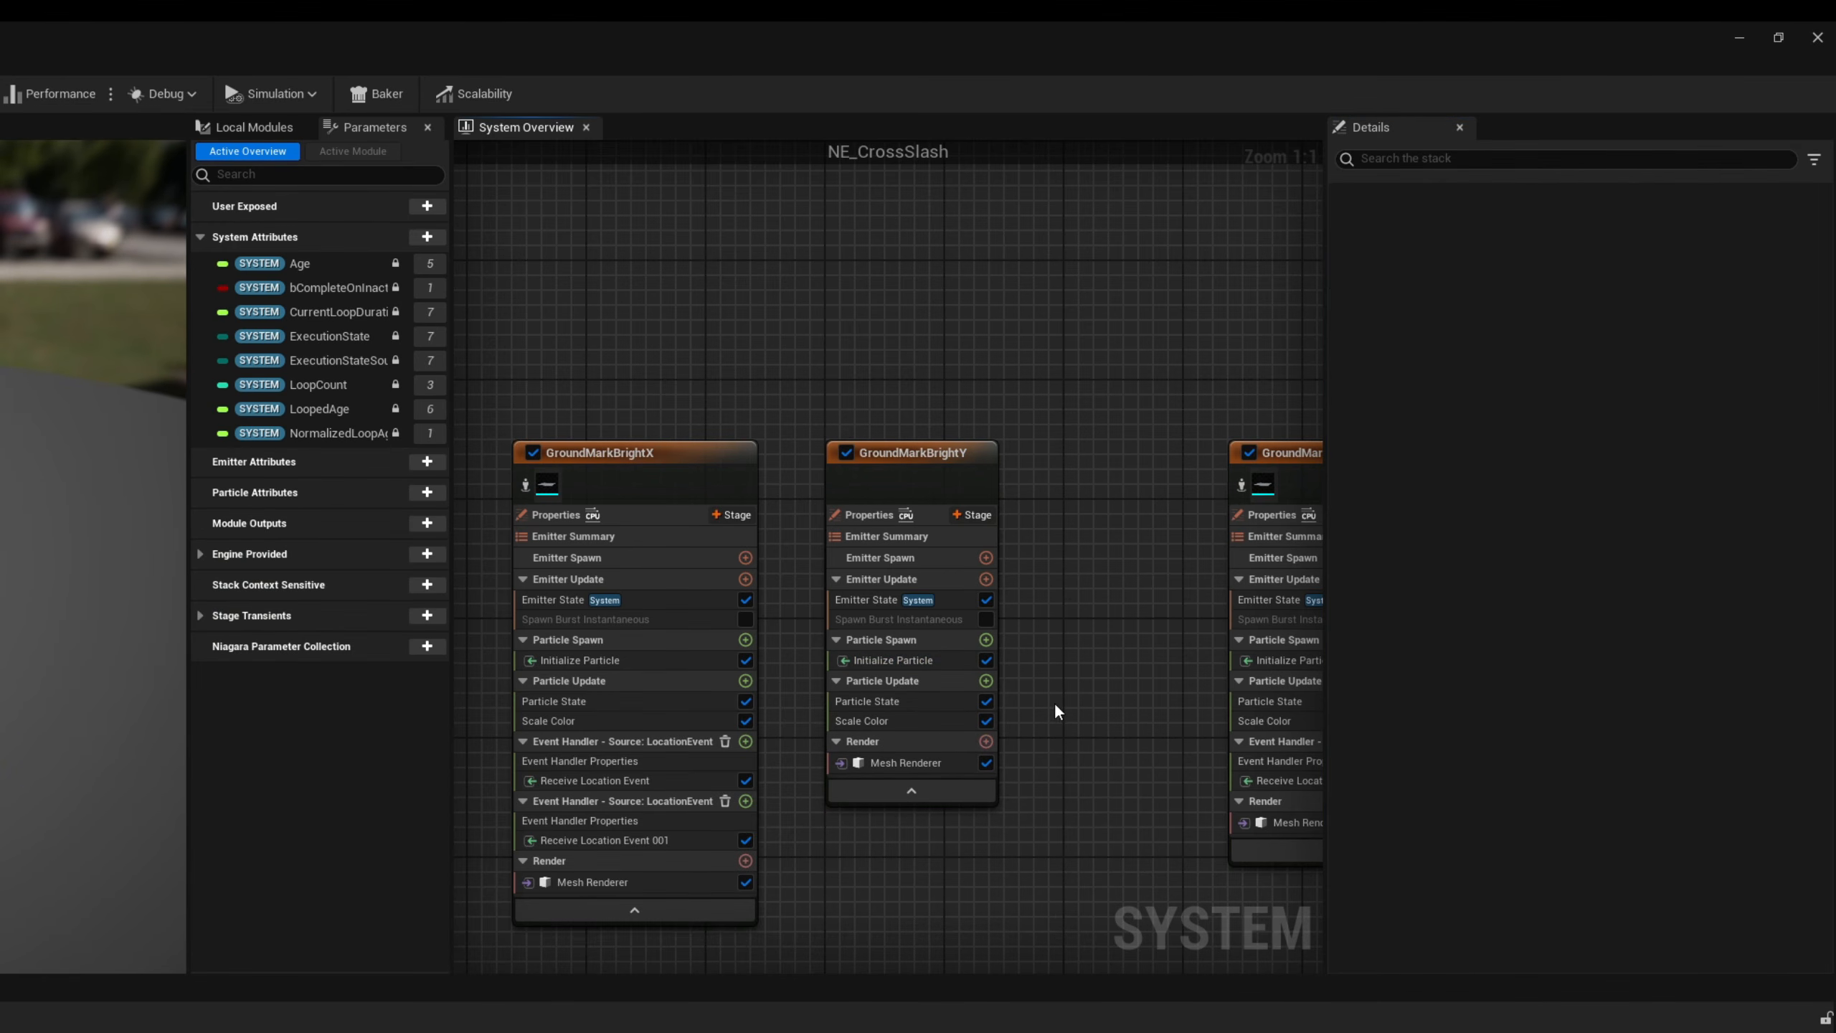
{"action": "left_click", "coordinate": [974, 514]}
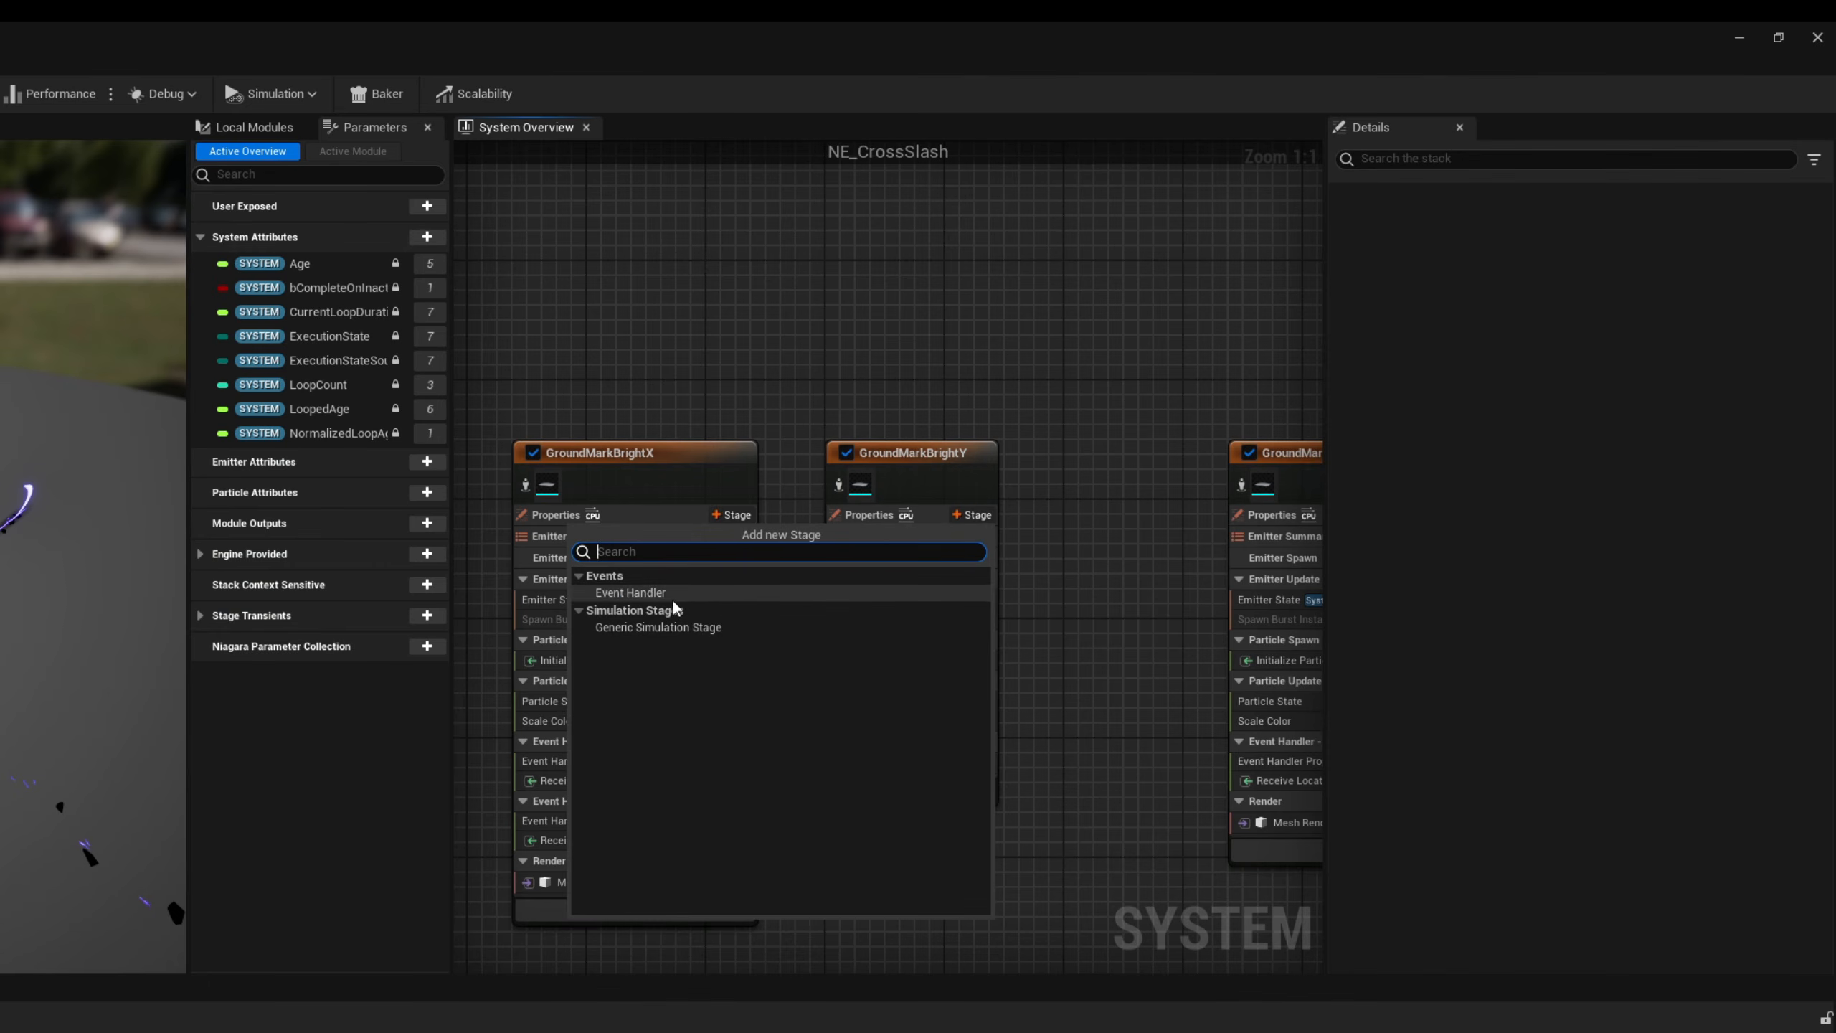
{"action": "left_click", "coordinate": [672, 602]}
{"action": "left_click", "coordinate": [1570, 259]}
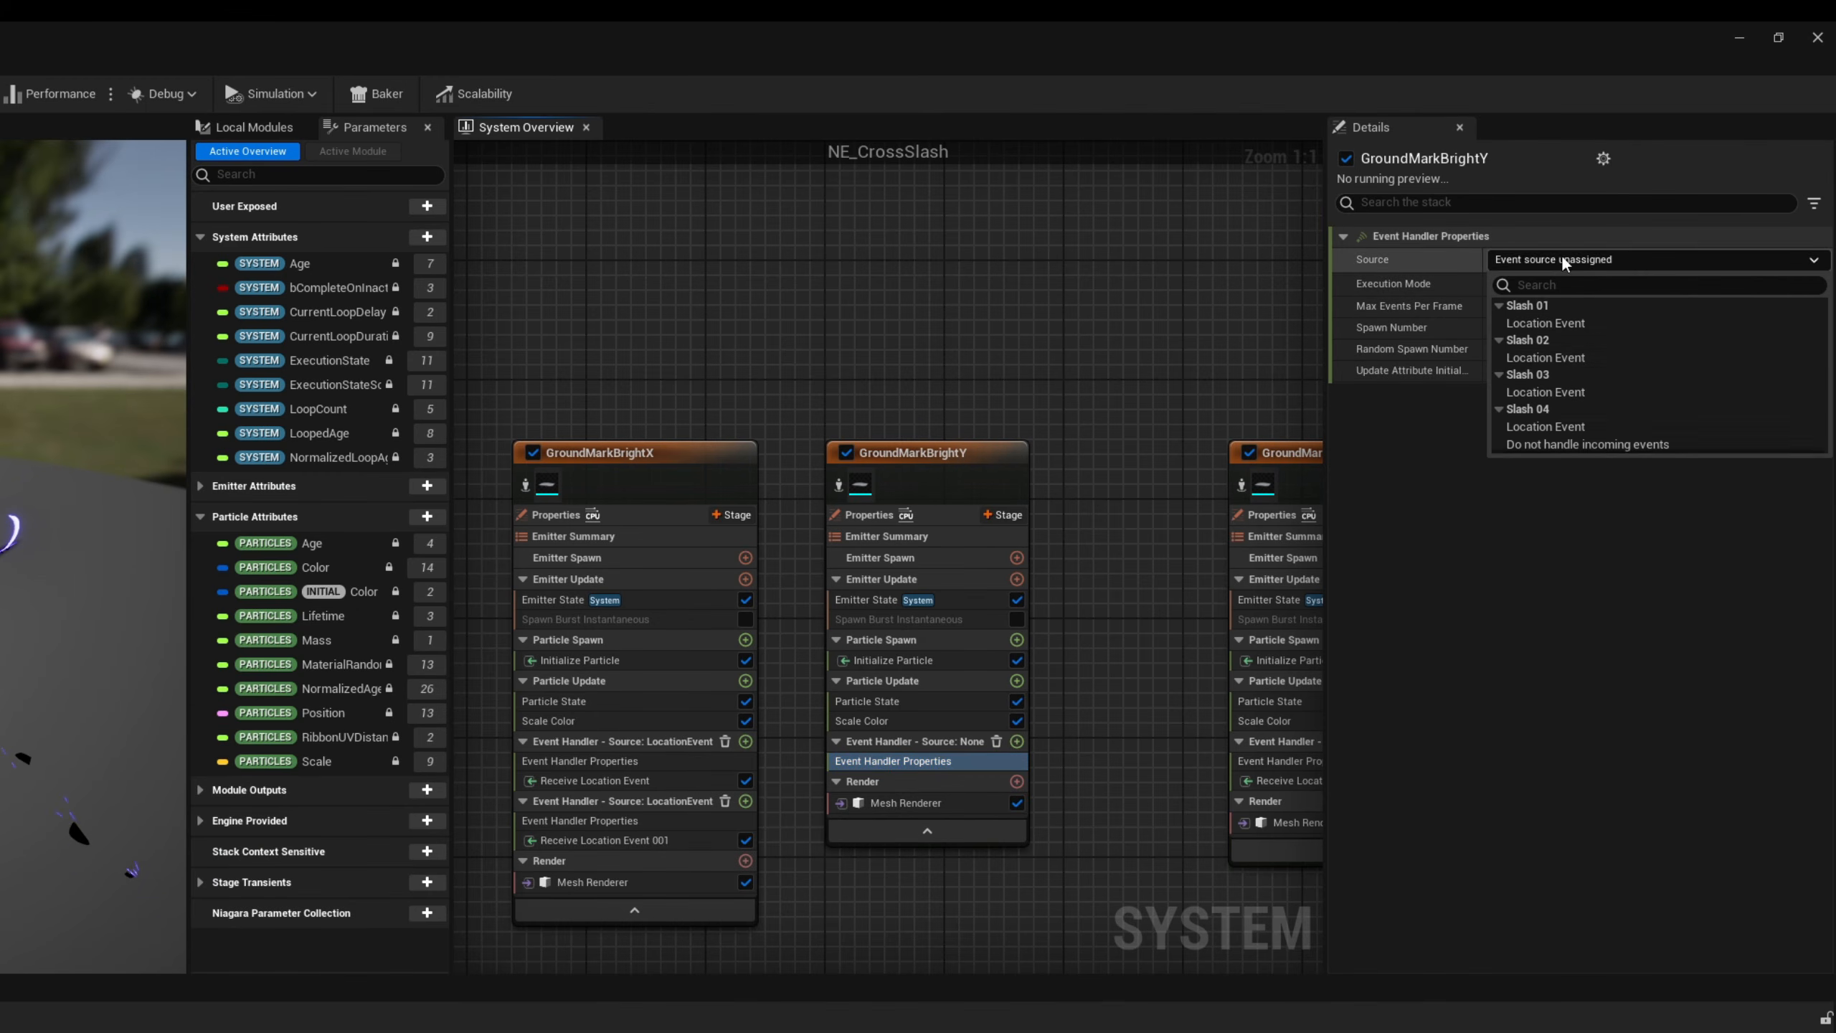
{"action": "left_click", "coordinate": [1586, 388]}
{"action": "left_click", "coordinate": [1060, 742]}
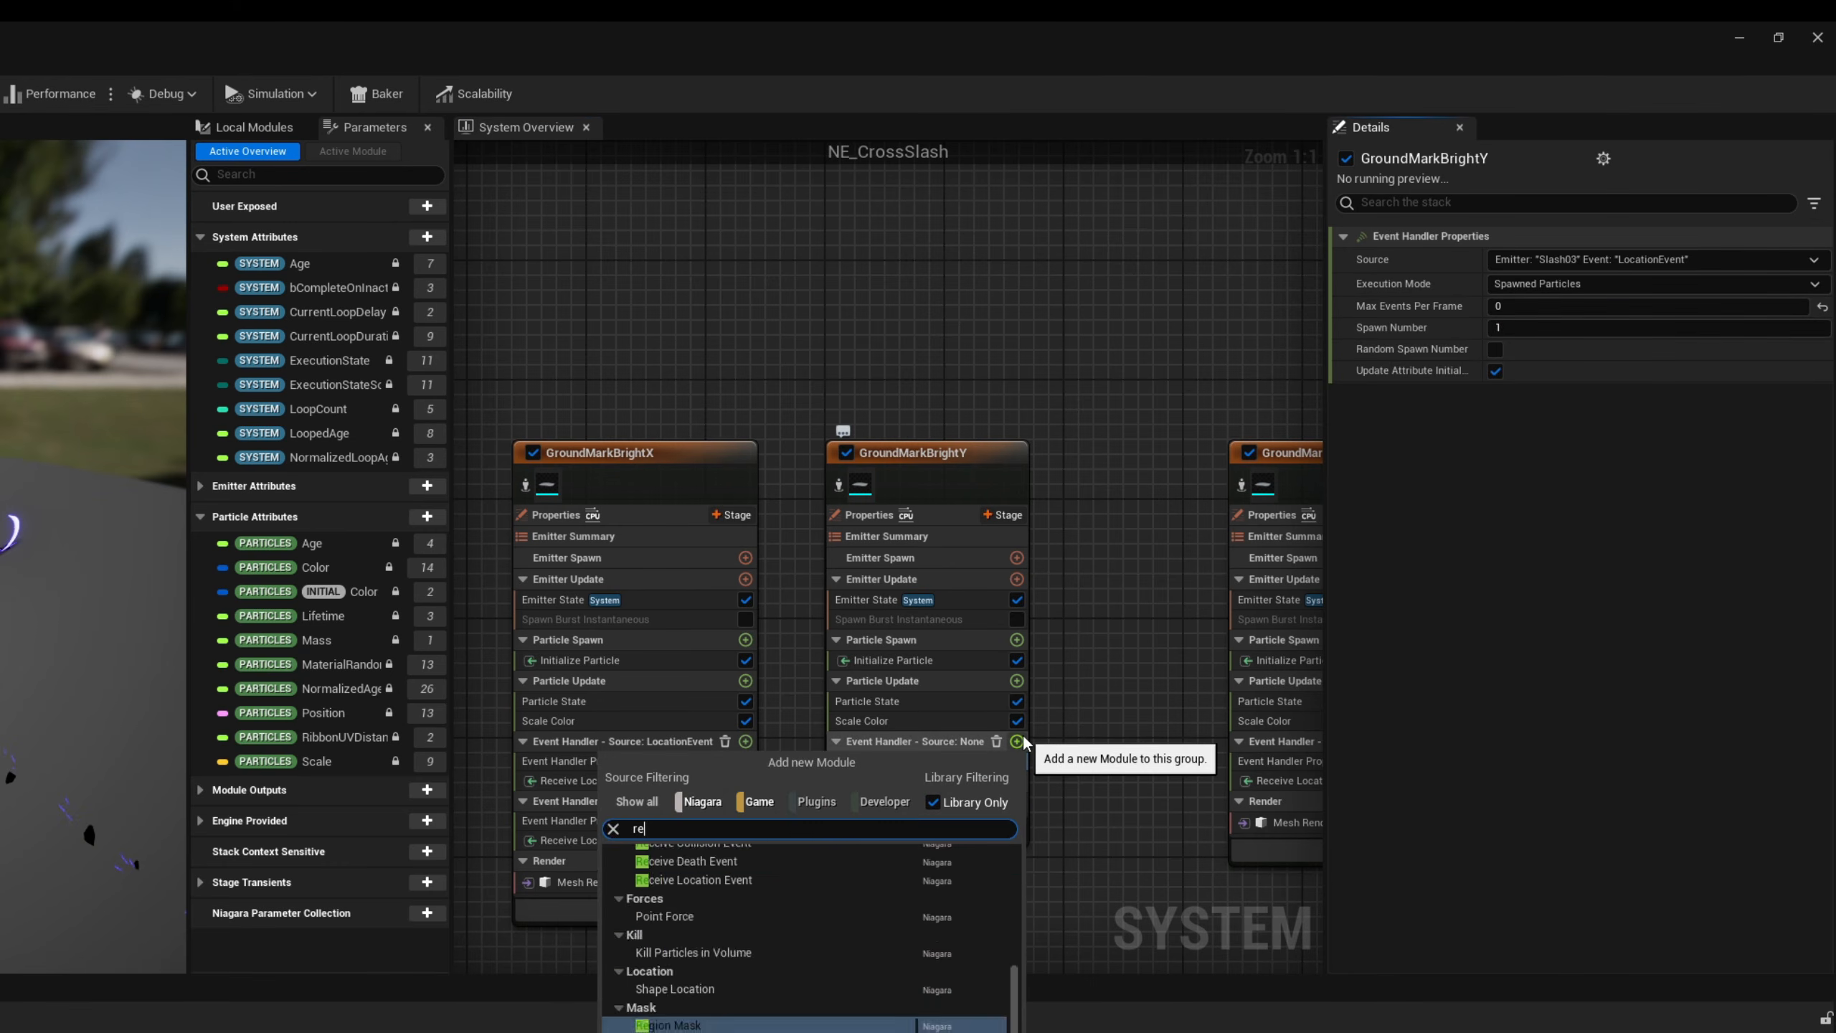
{"action": "left_click", "coordinate": [949, 861]}
- Add a second event handler to GroundMarkBrightY with the Slash04 Location Event as source, Spawned Particles and Spawn Number 1
{"action": "left_click", "coordinate": [1046, 514]}
{"action": "left_click", "coordinate": [730, 623]}
{"action": "left_click", "coordinate": [1655, 259]}
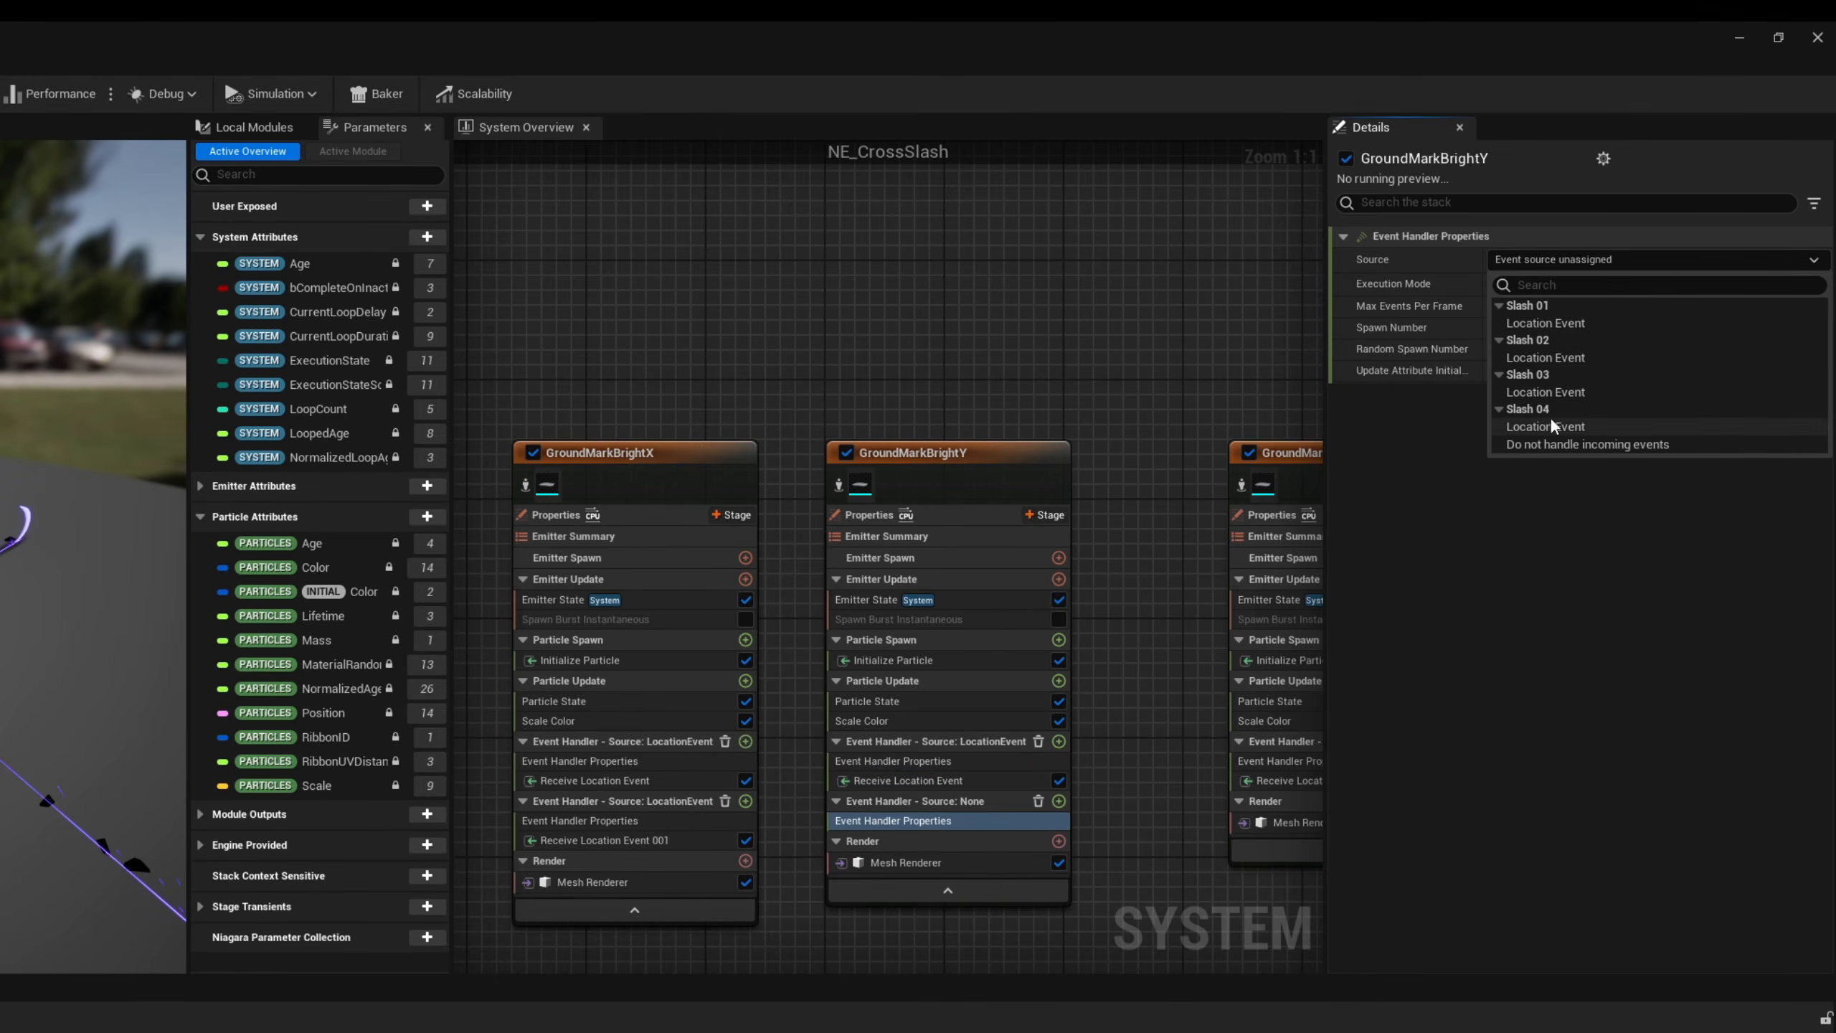
{"action": "left_click", "coordinate": [1554, 428]}
{"action": "left_click", "coordinate": [1554, 283]}
{"action": "left_click", "coordinate": [1554, 319]}
{"action": "left_click", "coordinate": [1554, 327]}
{"action": "type", "text": "1"}
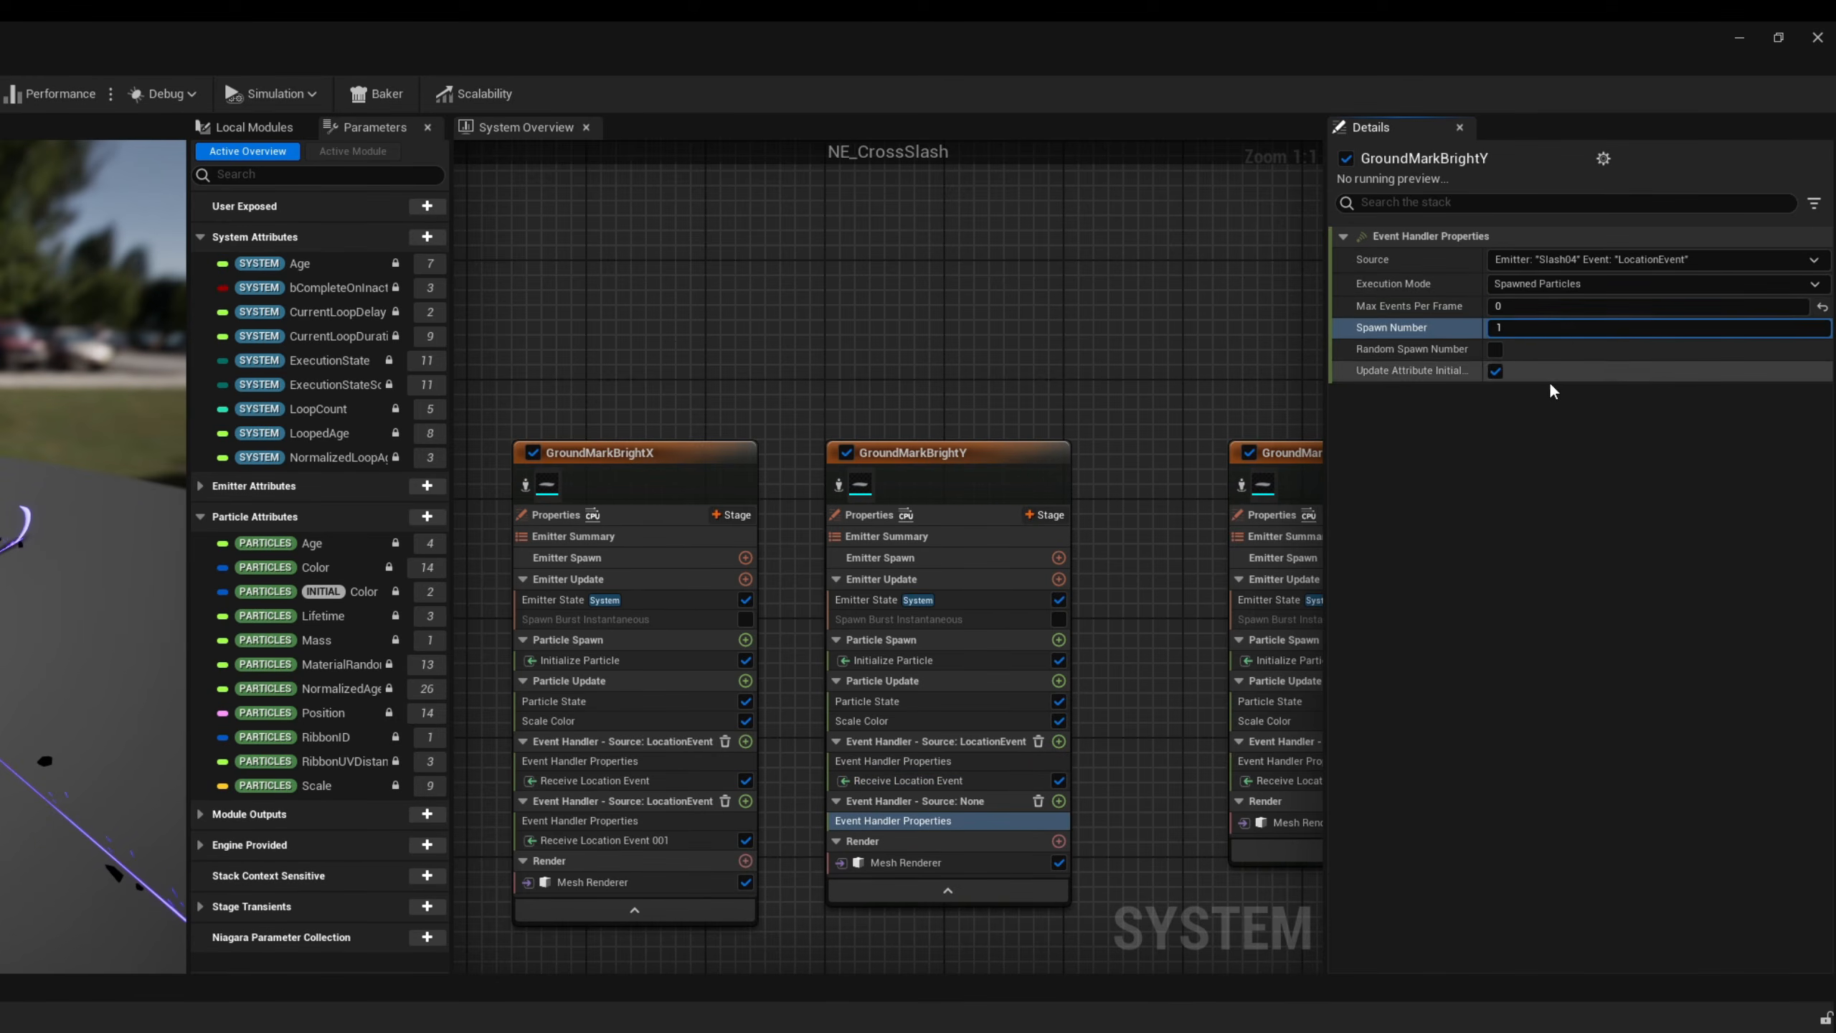
- Give GroundMarkBrightY's second event handler a Receive Location Event module and replay the effect in the level
{"action": "left_click", "coordinate": [1059, 800]}
{"action": "type", "text": "receive"}
{"action": "left_click", "coordinate": [759, 961]}
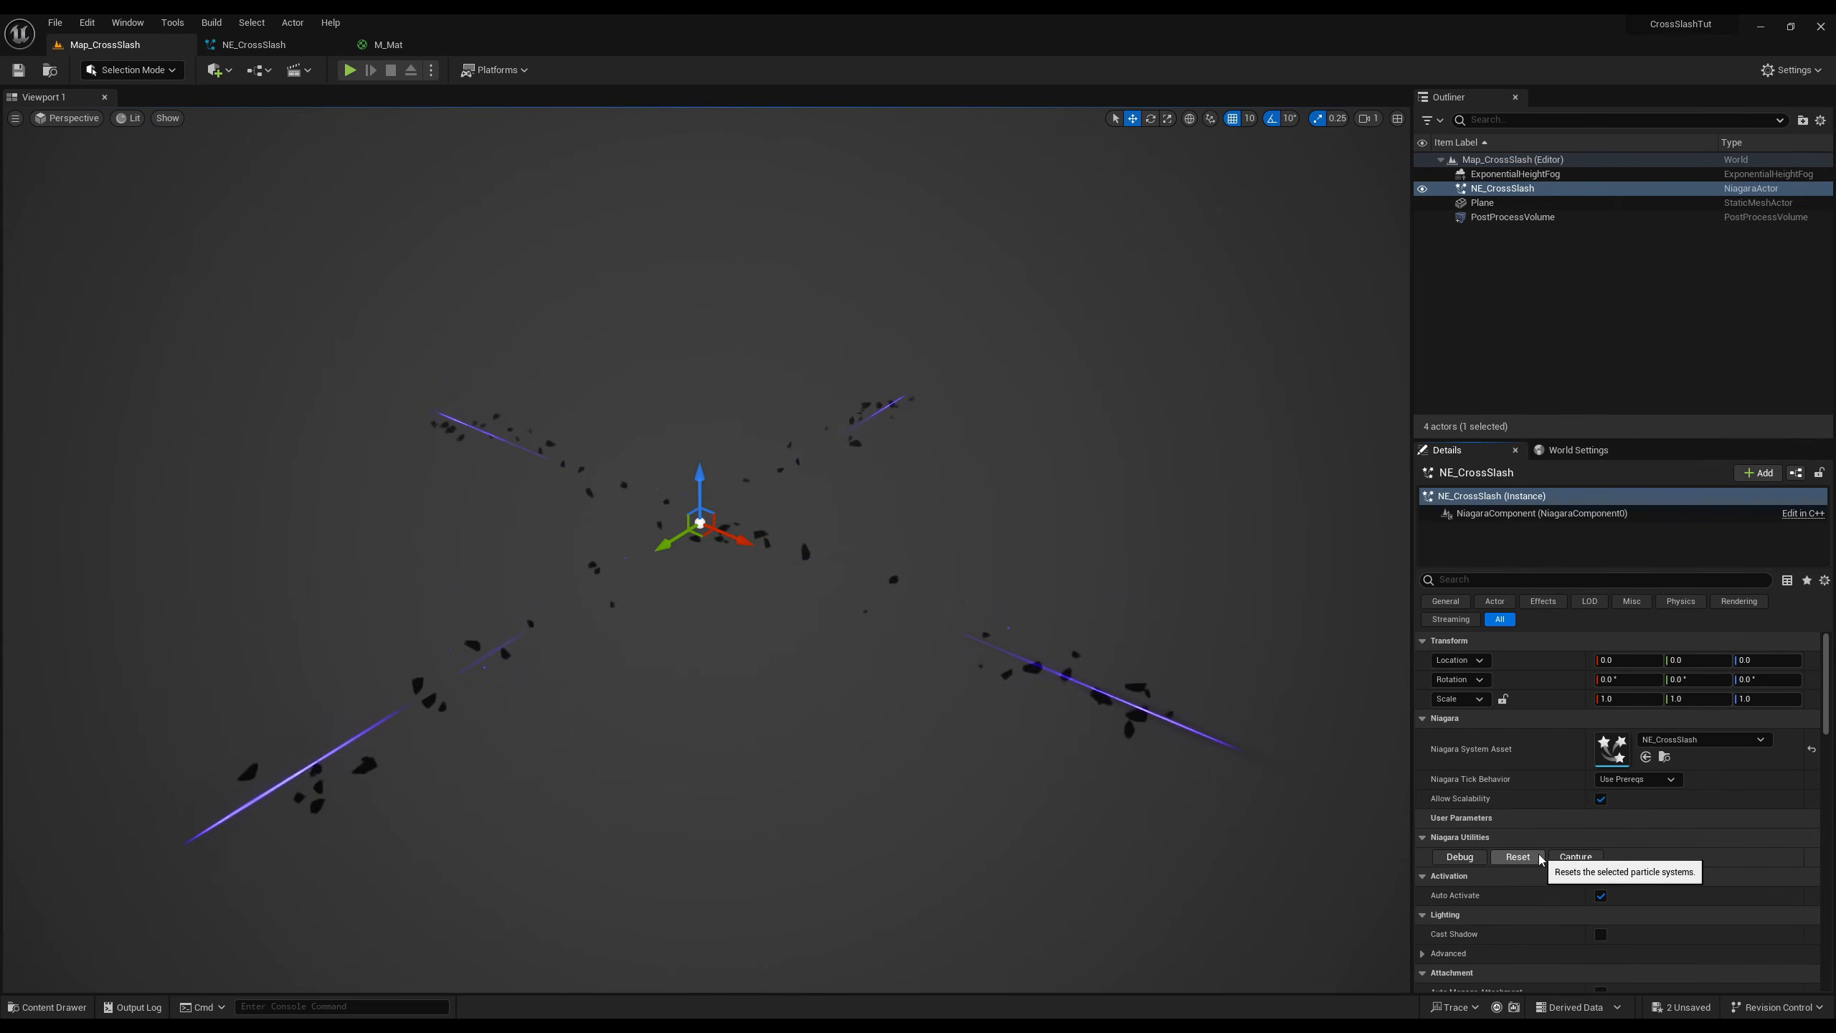
{"action": "left_click", "coordinate": [1540, 858]}
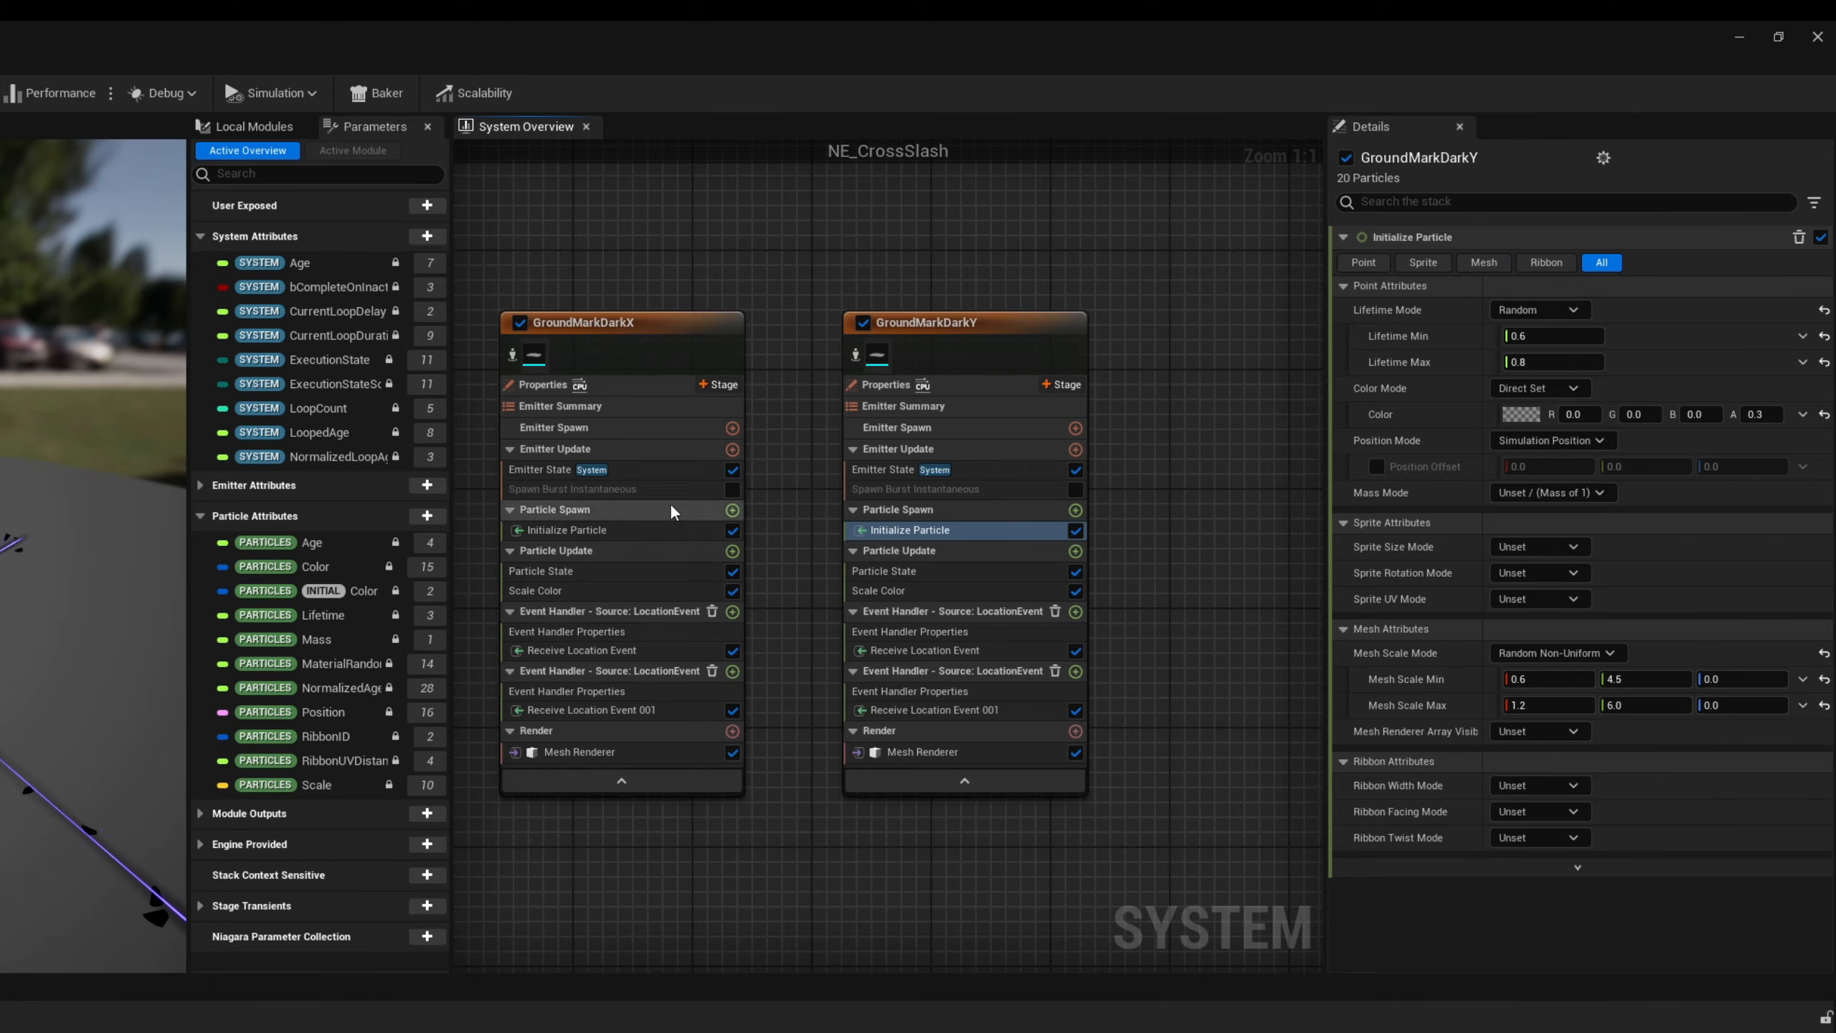
- Edit the lifetime range of both dark ground mark emitters, giving GroundMarkDarkY a Lifetime Min of 1.0 and Max of 1.2
{"action": "left_click", "coordinate": [651, 530]}
{"action": "left_click", "coordinate": [1543, 337]}
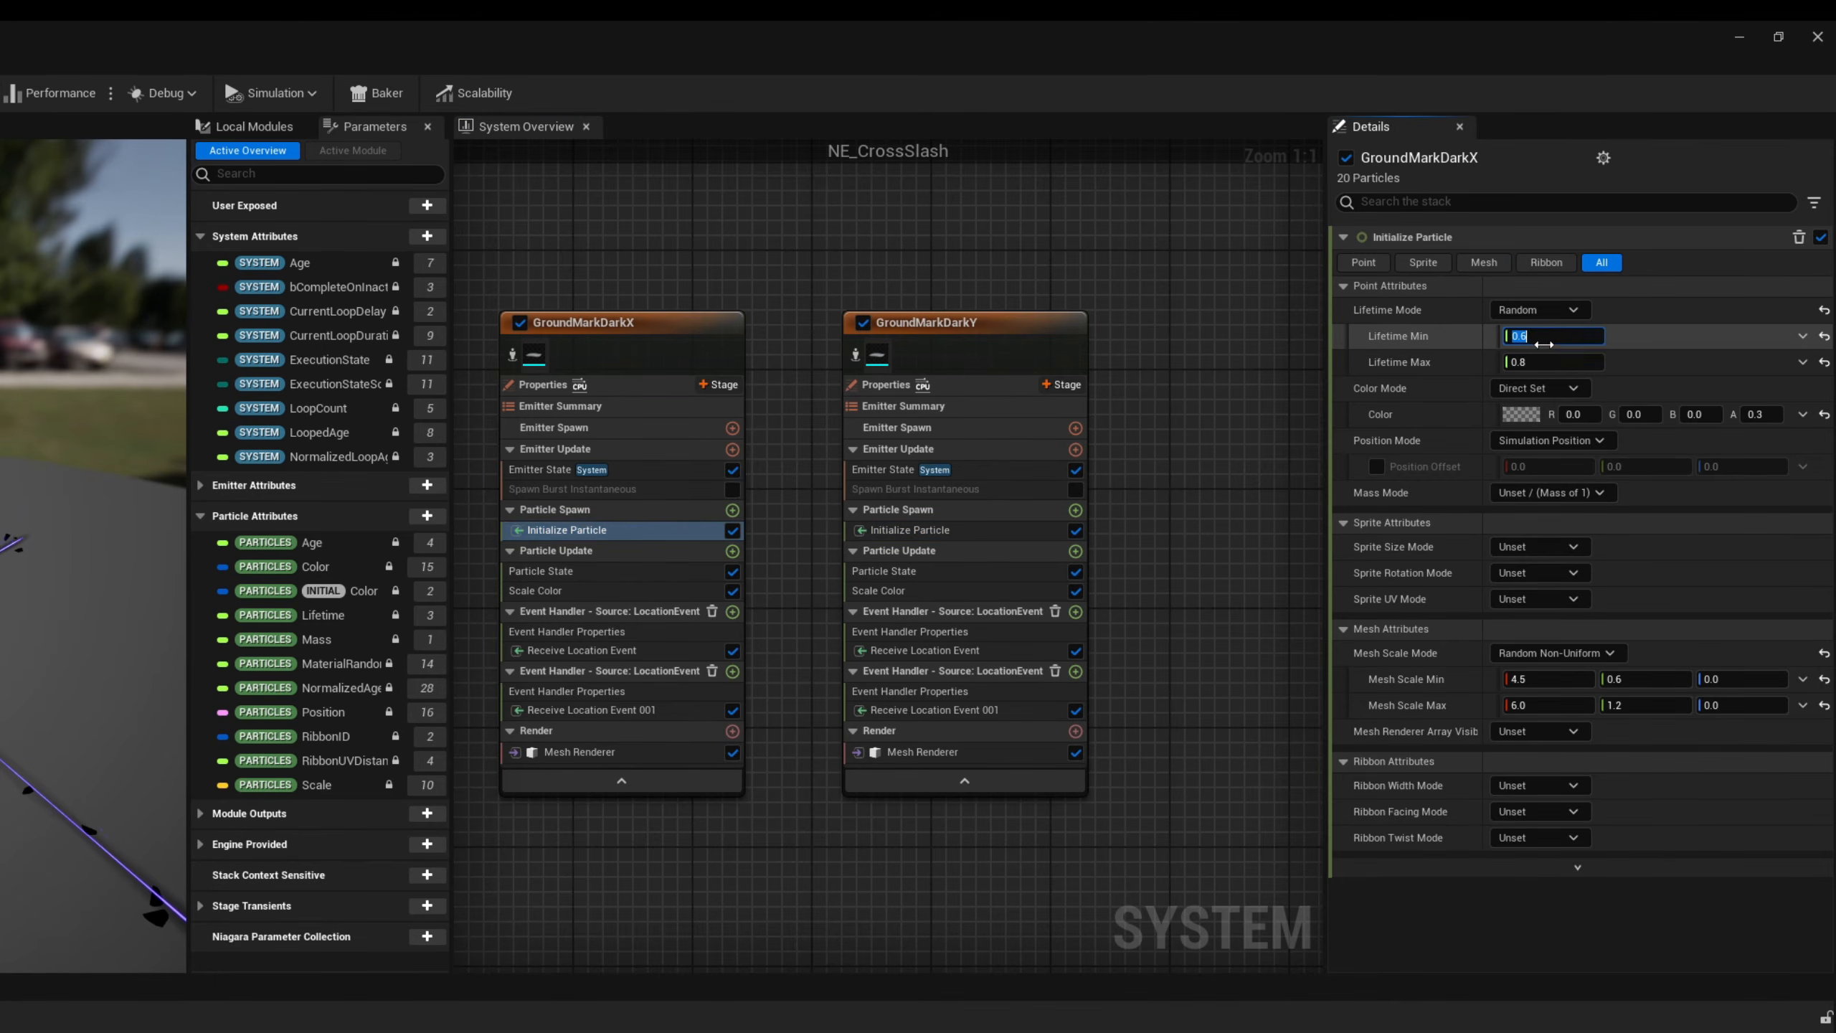
{"action": "left_click", "coordinate": [911, 530]}
{"action": "left_click", "coordinate": [1566, 335]}
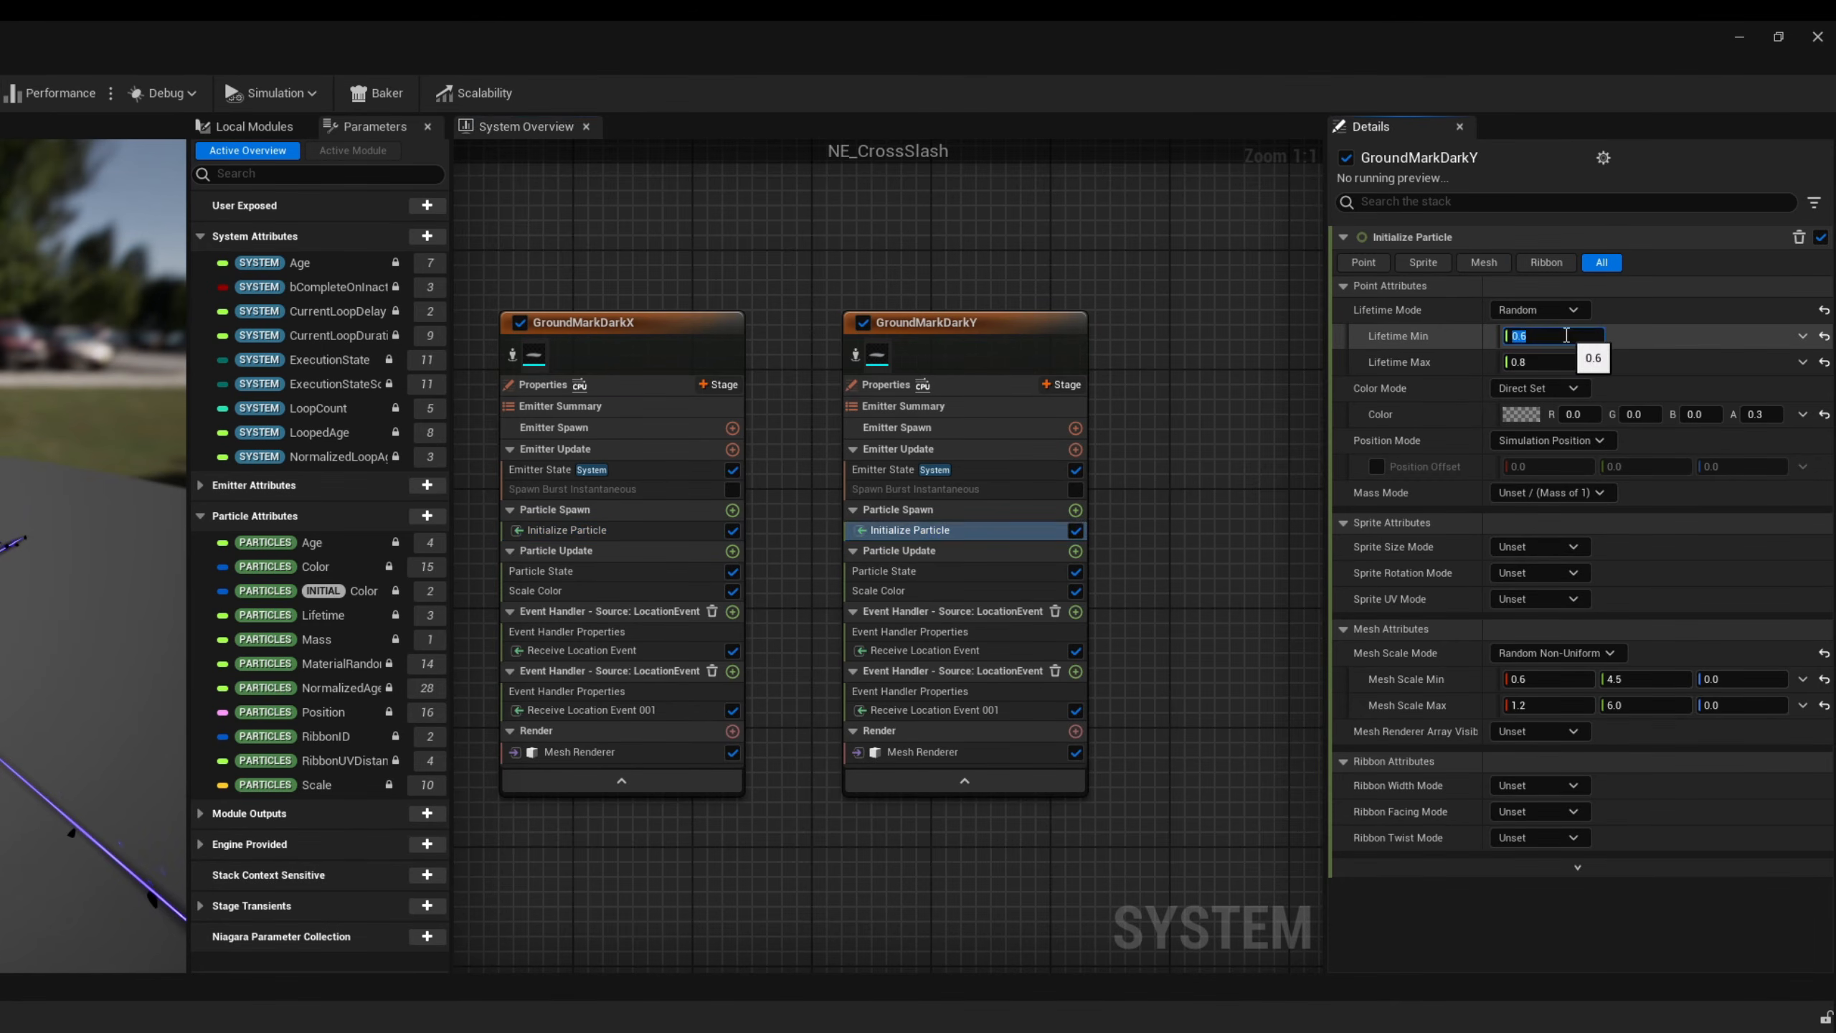
{"action": "type", "text": "1.2"}
{"action": "key", "text": "Return"}
- Find the Pivot Offset in Slash01's Mesh Renderer and open its X value for editing
{"action": "scroll", "coordinate": [1093, 729], "scroll_direction": "down", "scroll_amount": 7}
{"action": "right_click_drag", "start_coordinate": [668, 471], "coordinate": [1012, 600]}
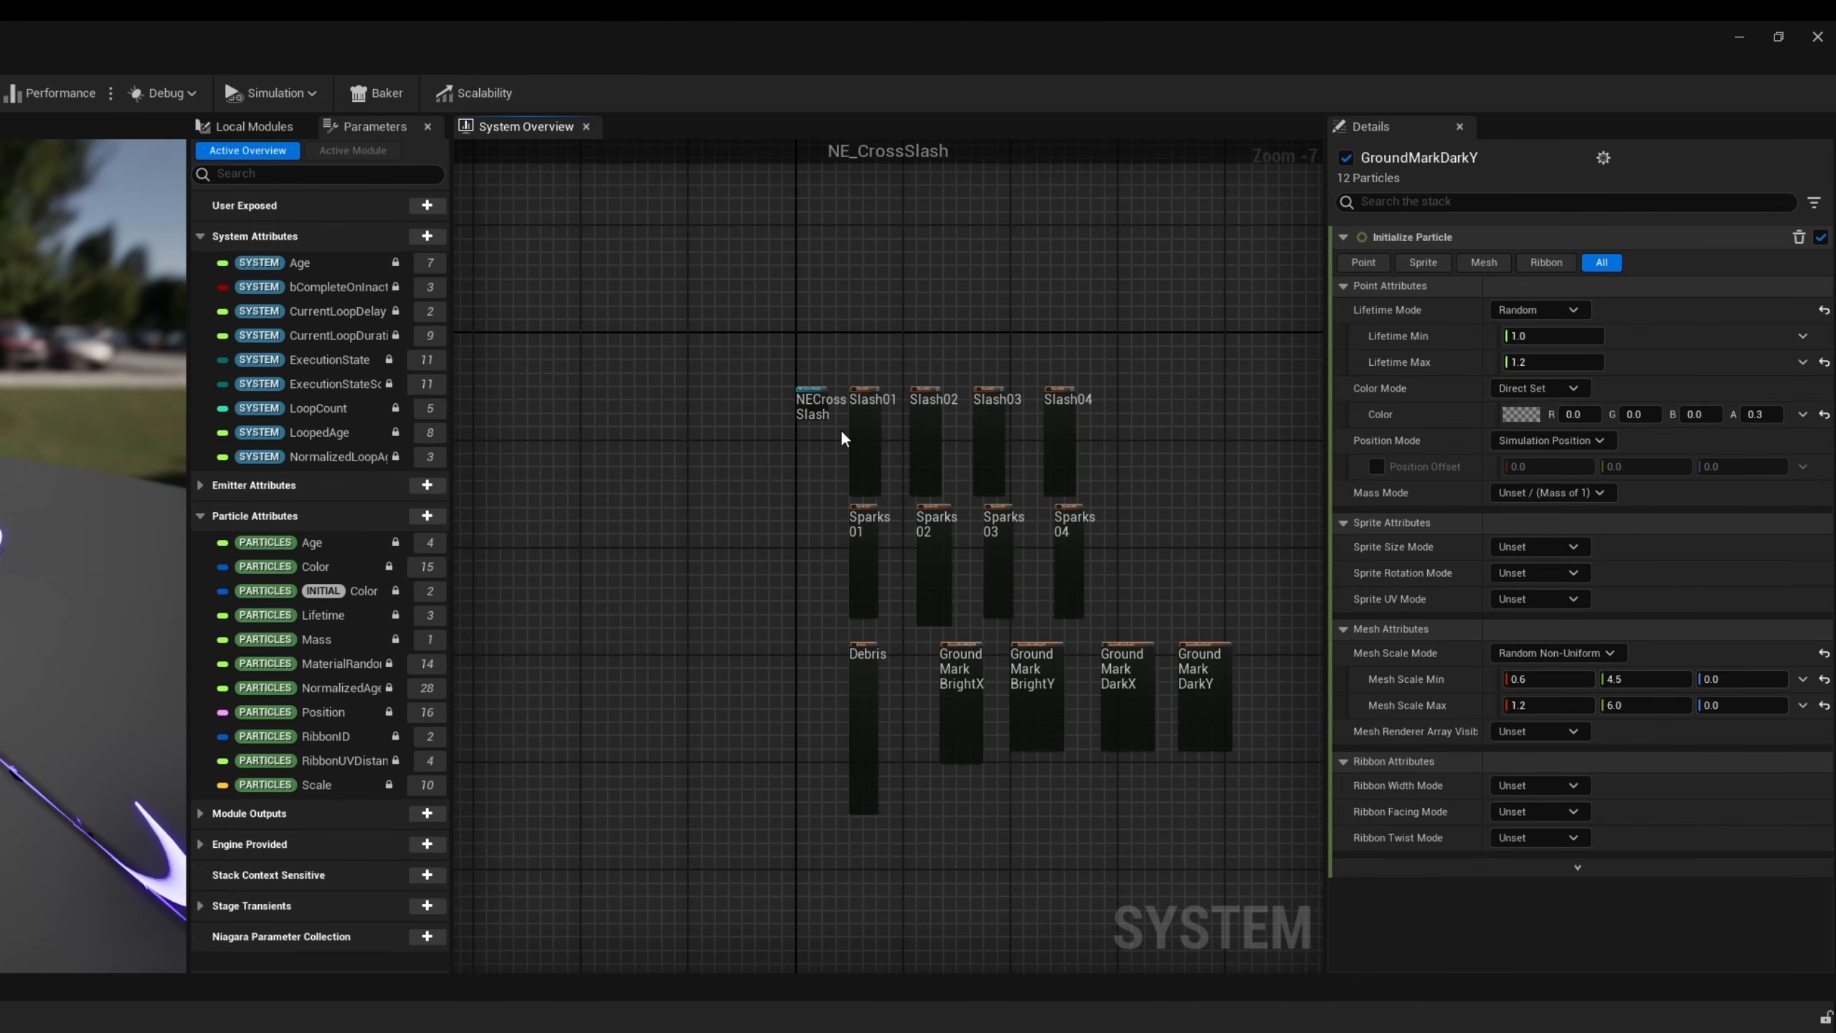
{"action": "scroll", "coordinate": [841, 428], "scroll_direction": "up", "scroll_amount": 6}
{"action": "right_click_drag", "start_coordinate": [934, 394], "coordinate": [821, 444]}
{"action": "scroll", "coordinate": [821, 444], "scroll_direction": "up", "scroll_amount": 1}
{"action": "left_click", "coordinate": [853, 301]}
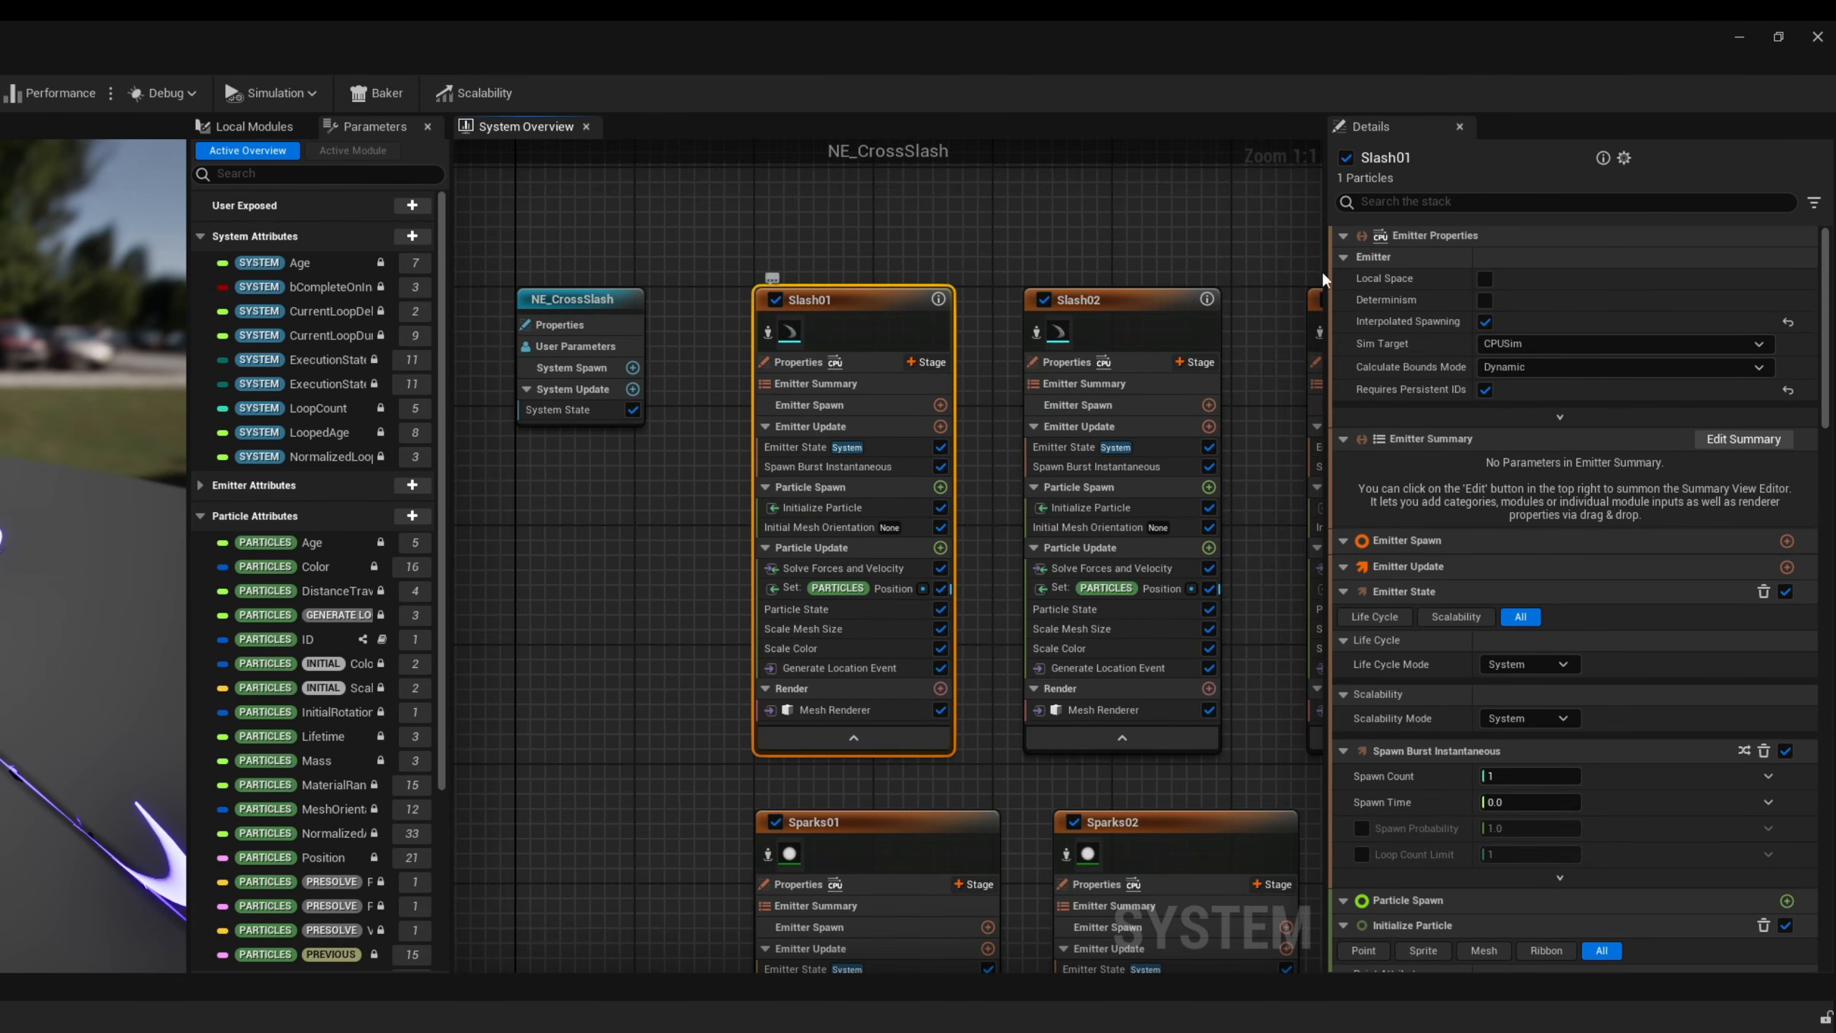
{"action": "left_click", "coordinate": [1561, 197]}
{"action": "type", "text": "pivot"}
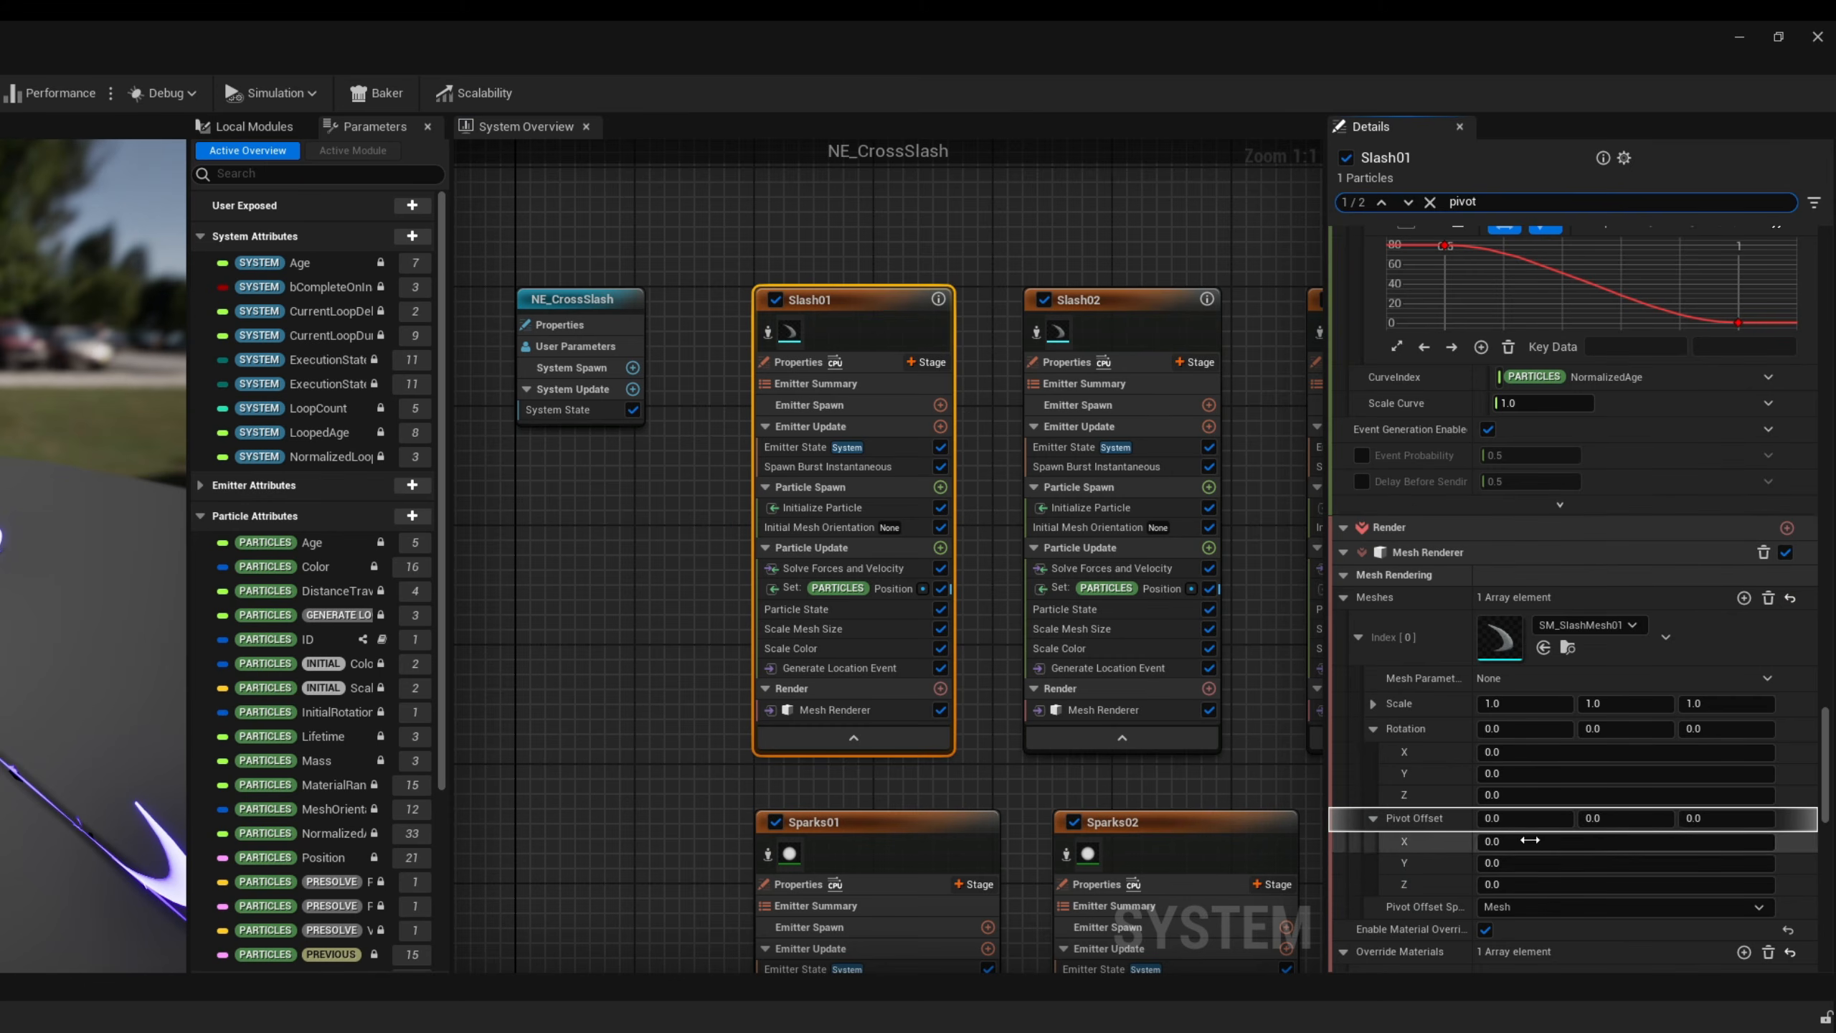
{"action": "left_click", "coordinate": [1536, 839]}
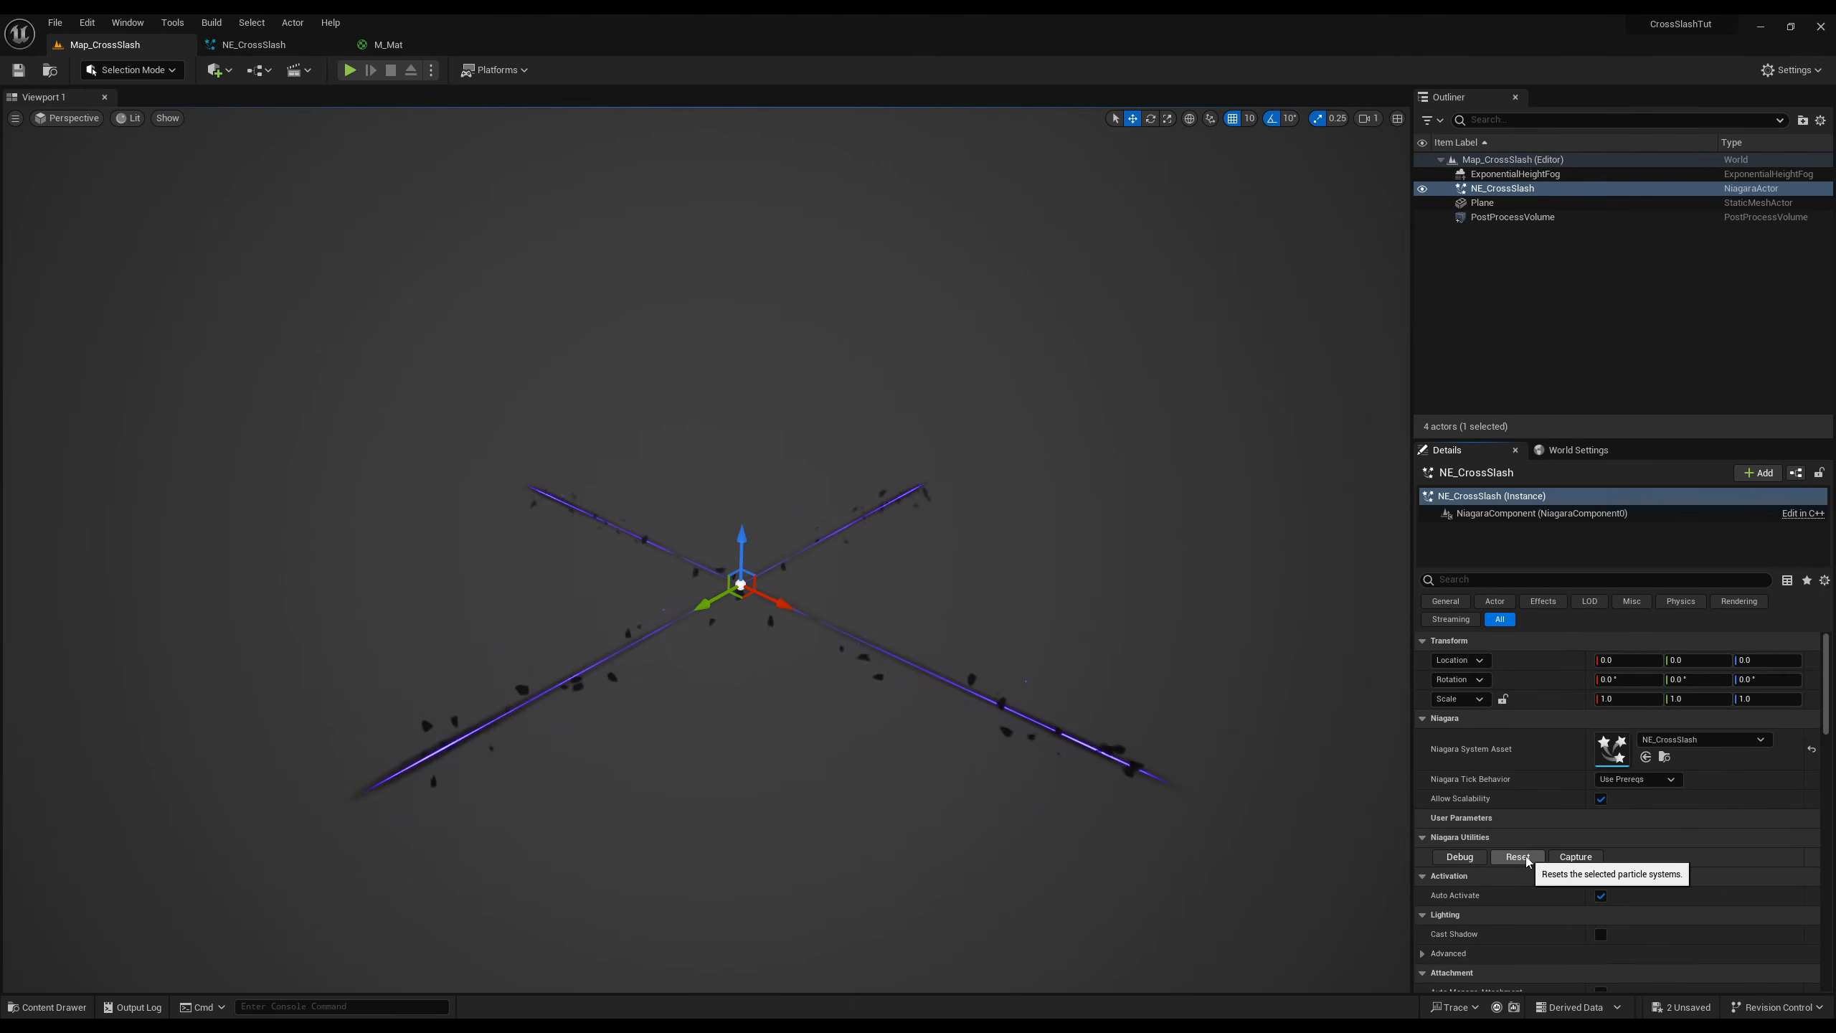
- Replay the cross slash effect in the level to check the slashes, debris and ground marks
{"action": "left_click", "coordinate": [1518, 857]}
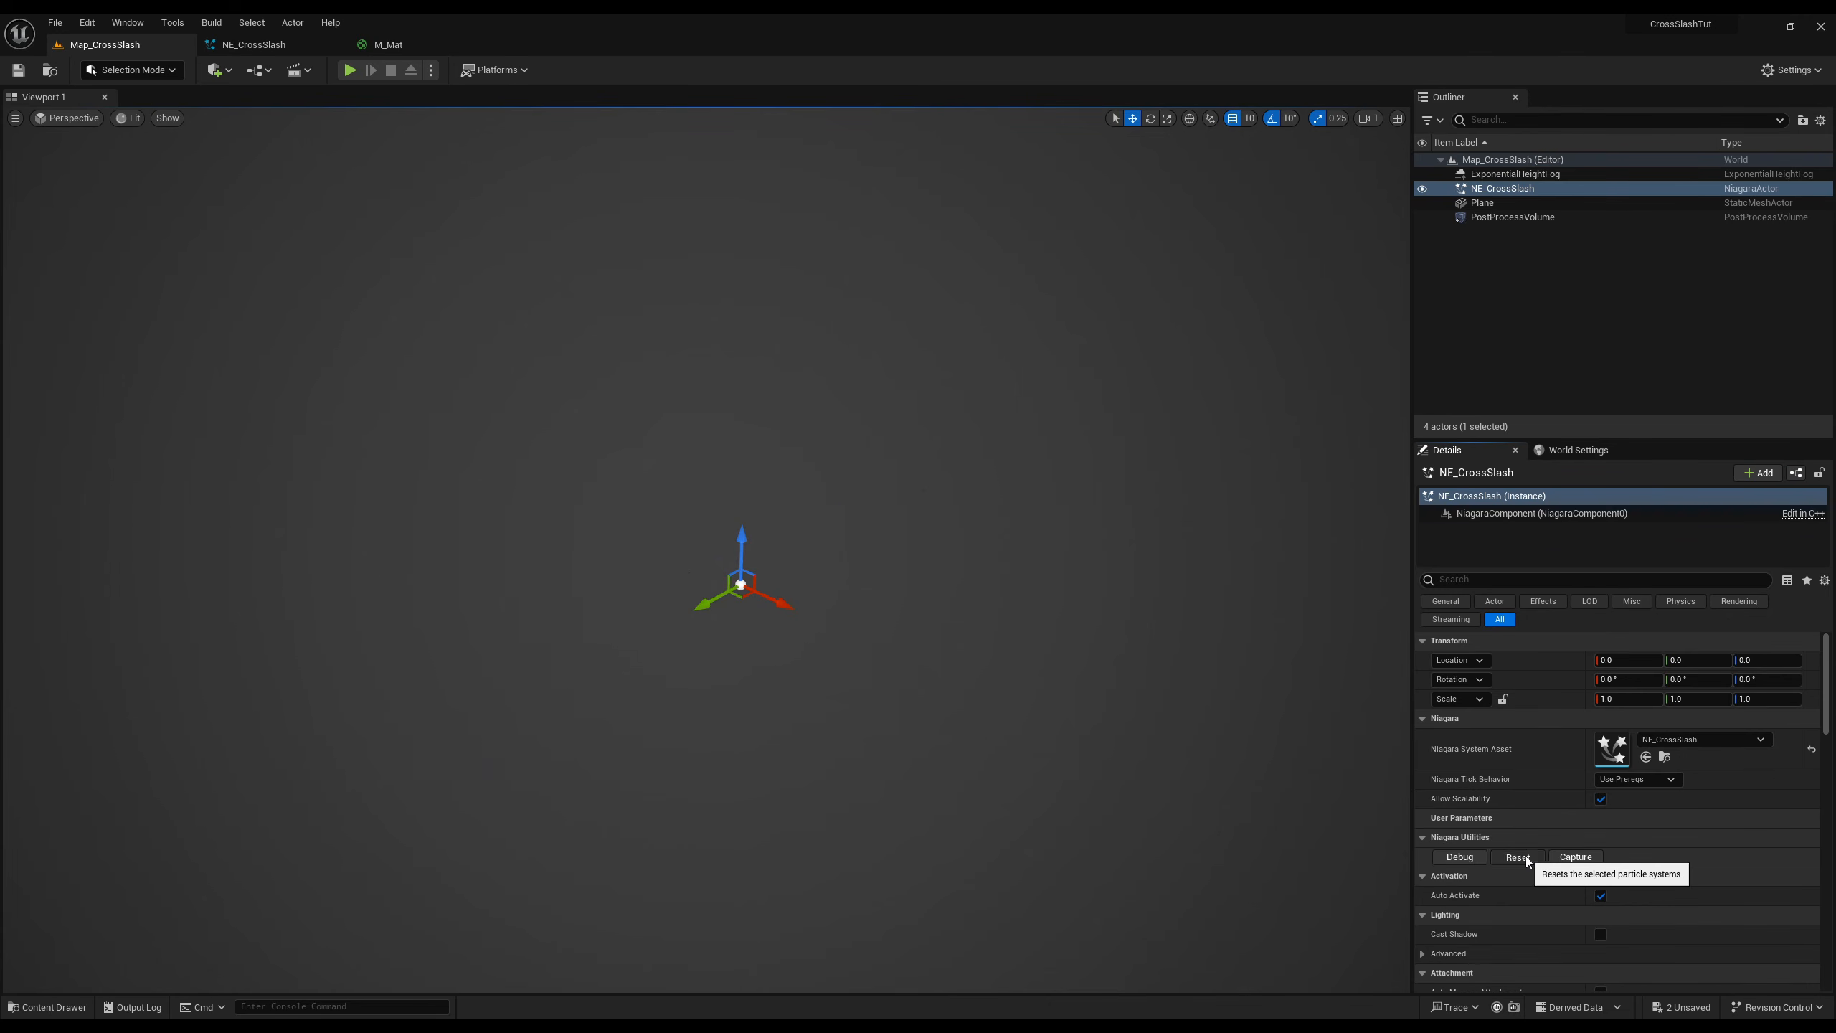
{"action": "left_click", "coordinate": [1518, 857]}
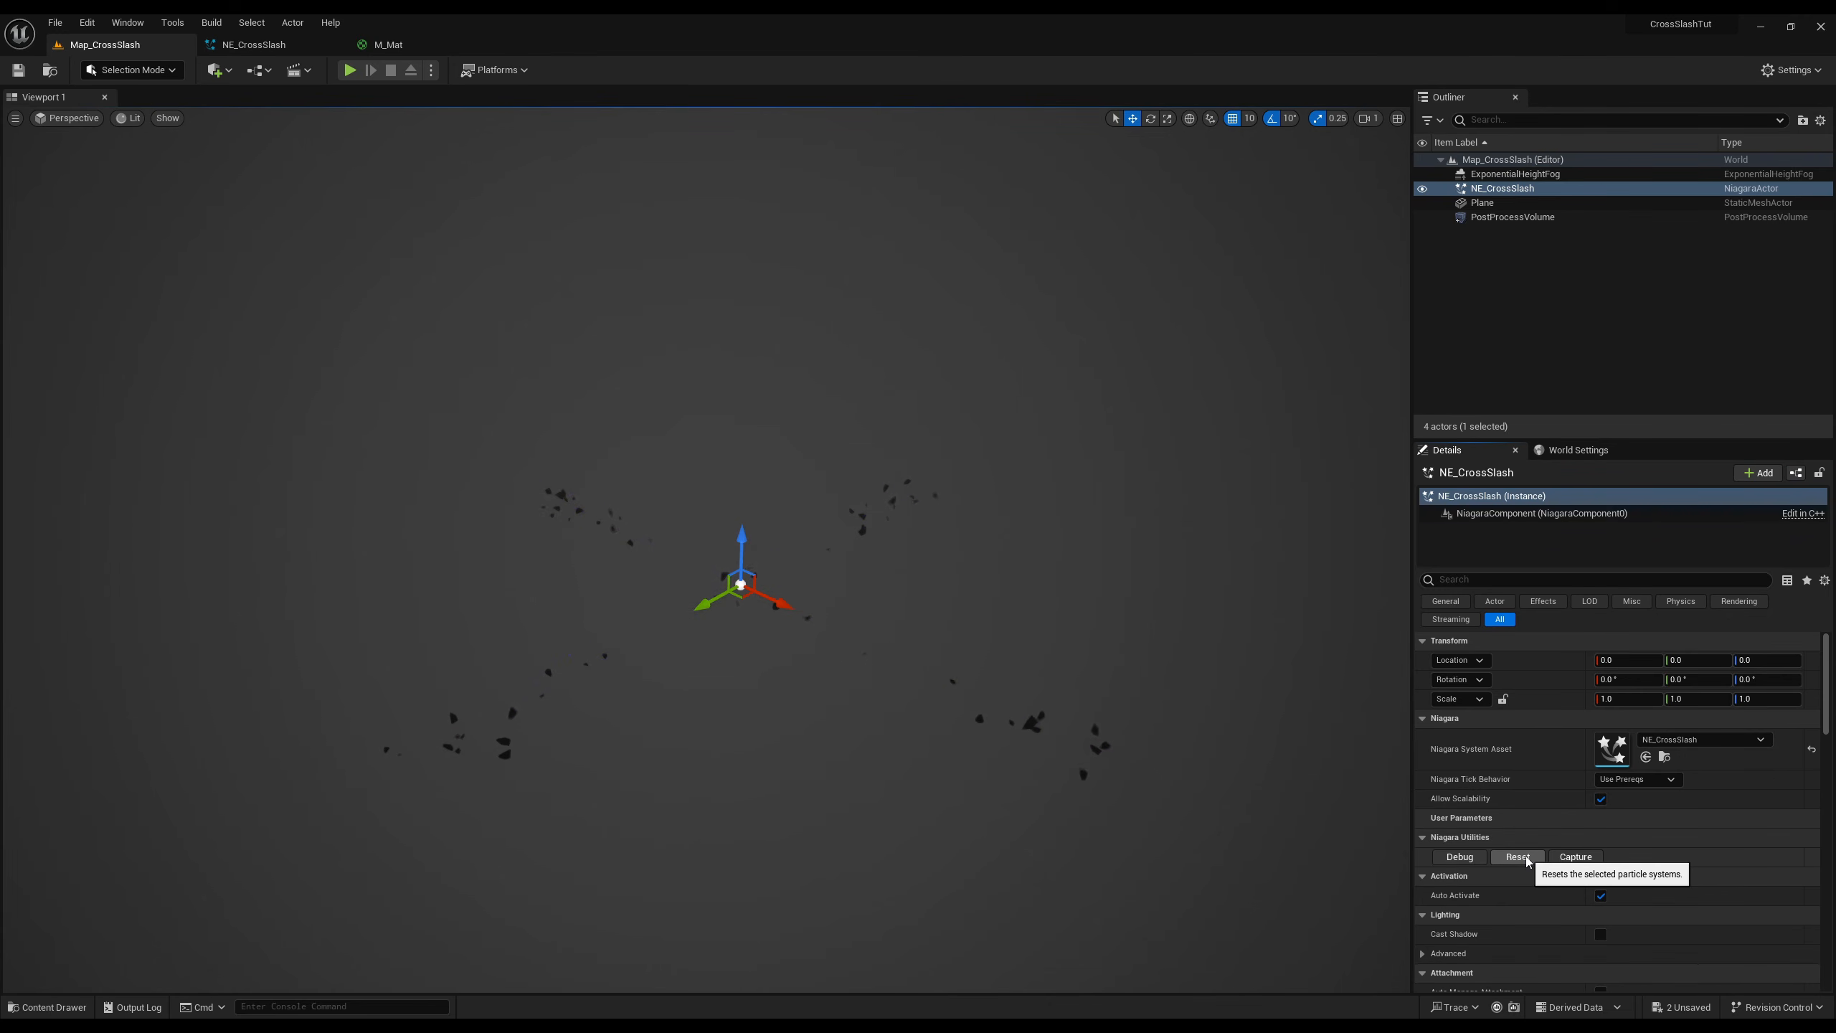